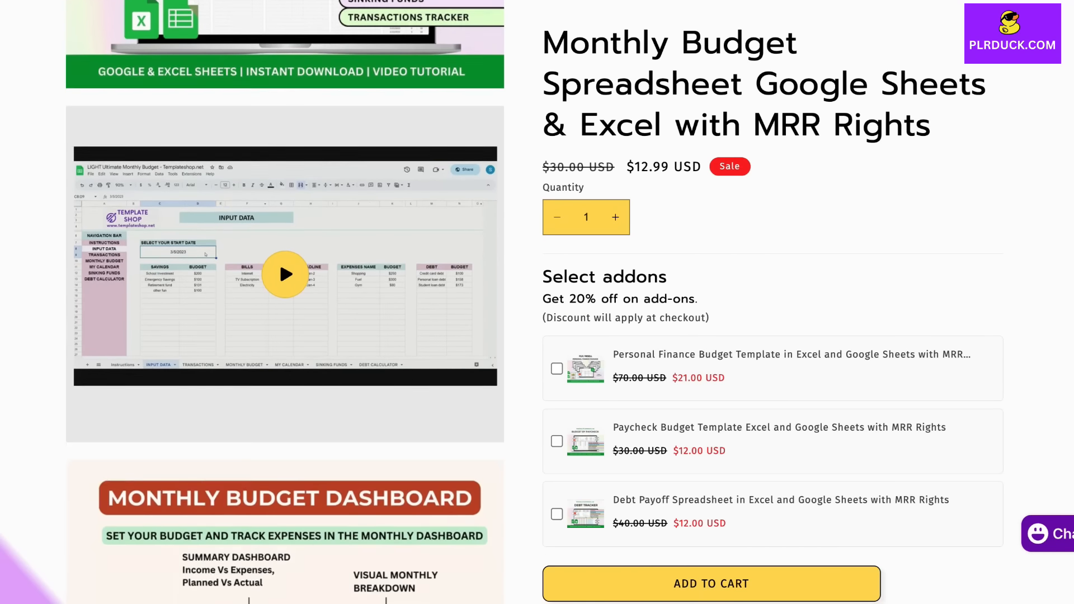
Step: Look through the Monthly Budget Spreadsheet product page, from the dashboard previews to the included contents and features
{"action": "scroll", "coordinate": [279, 260], "scroll_direction": "down", "scroll_amount": 10}
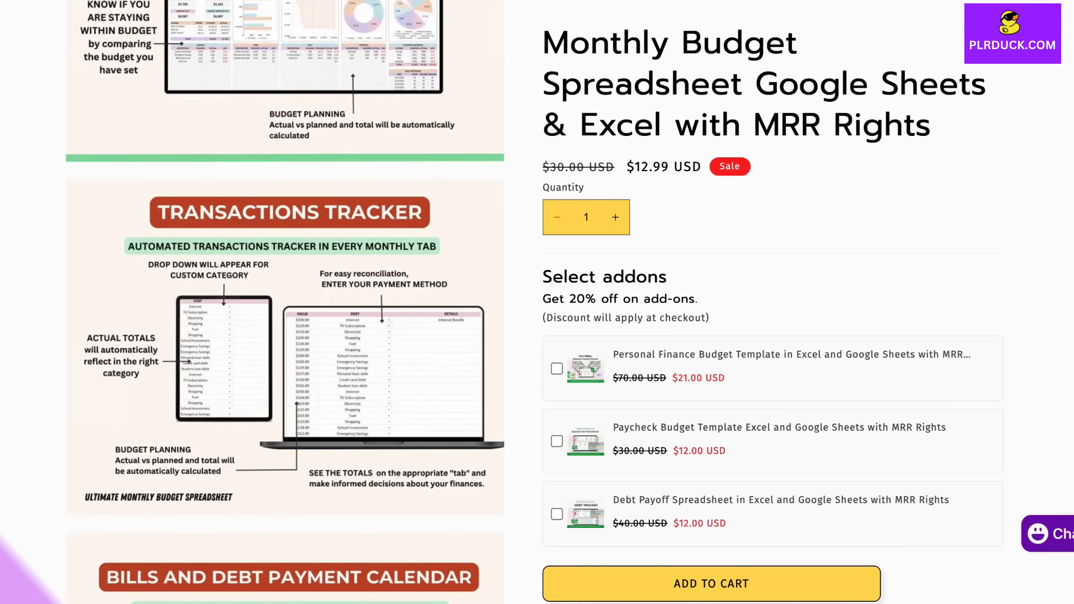
{"action": "scroll", "coordinate": [285, 302], "scroll_direction": "down", "scroll_amount": 4}
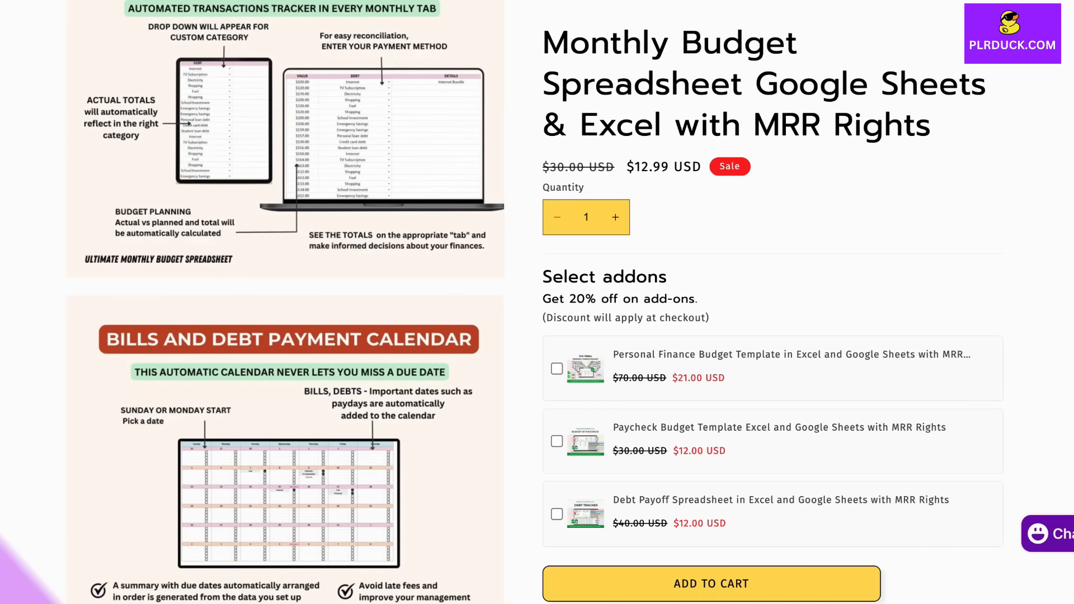
{"action": "scroll", "coordinate": [285, 302], "scroll_direction": "down", "scroll_amount": 15}
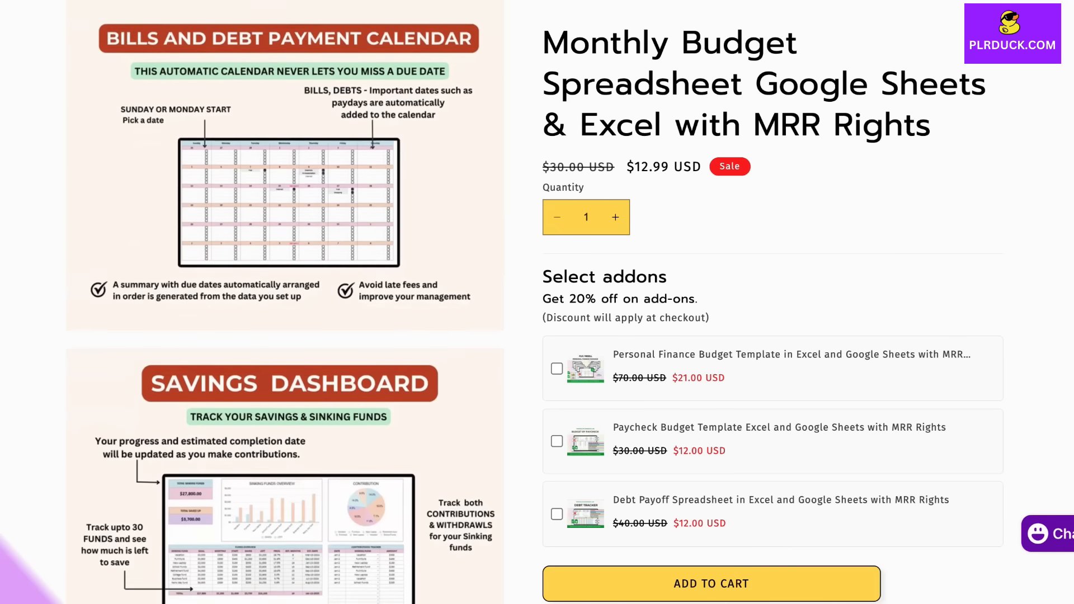
{"action": "scroll", "coordinate": [538, 303], "scroll_direction": "down", "scroll_amount": 6}
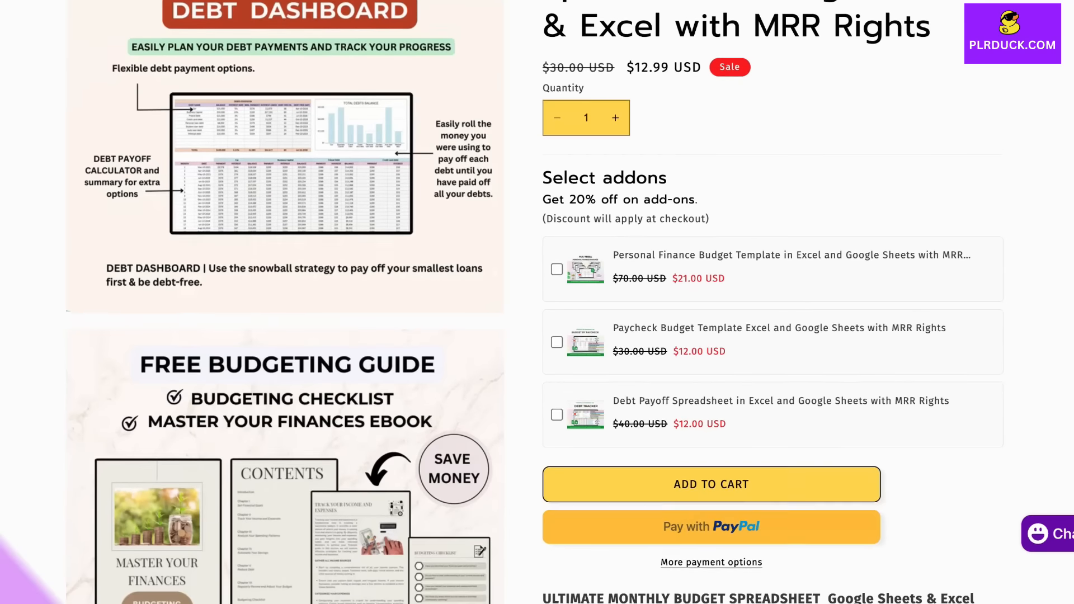
{"action": "scroll", "coordinate": [537, 302], "scroll_direction": "down", "scroll_amount": 8}
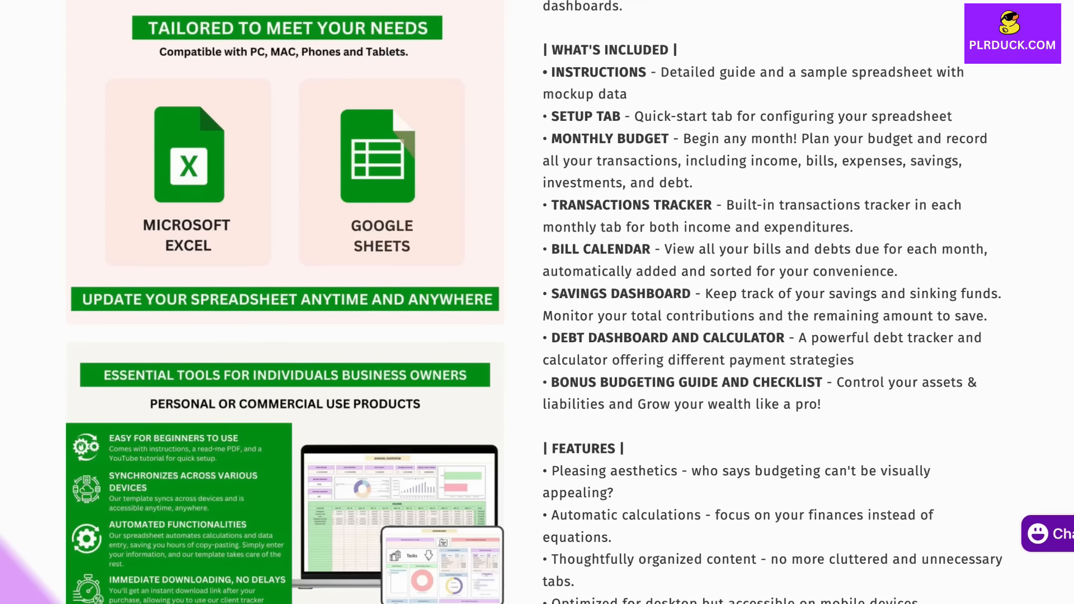
{"action": "scroll", "coordinate": [537, 302], "scroll_direction": "down", "scroll_amount": 7}
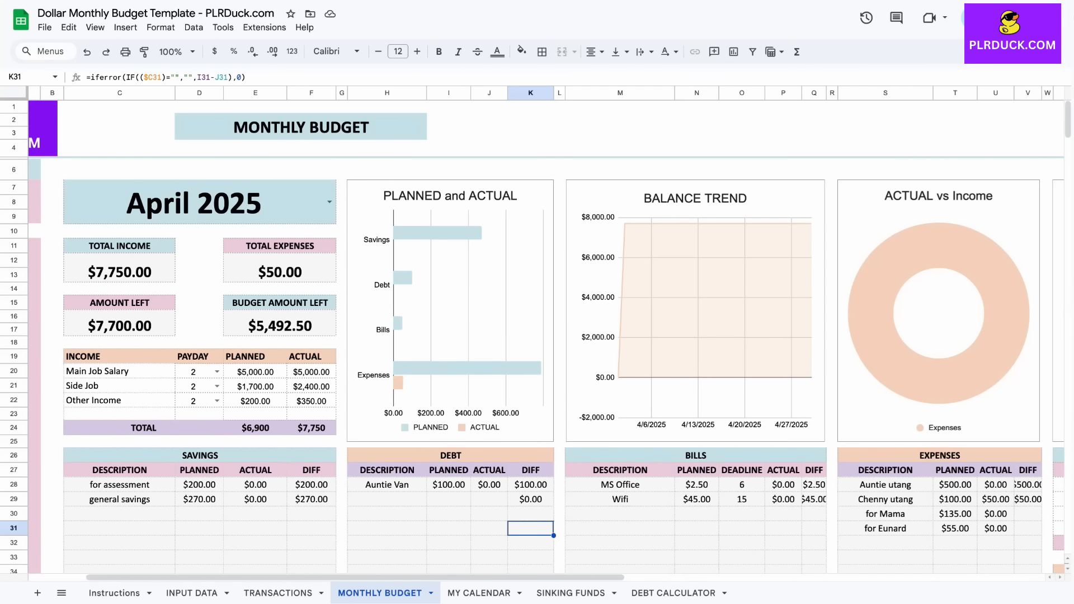
Step: Inspect the total income, total expenses, amount left and budget amount left formulas in the Monthly Budget sheet of the budget template
{"action": "left_click", "coordinate": [119, 269]}
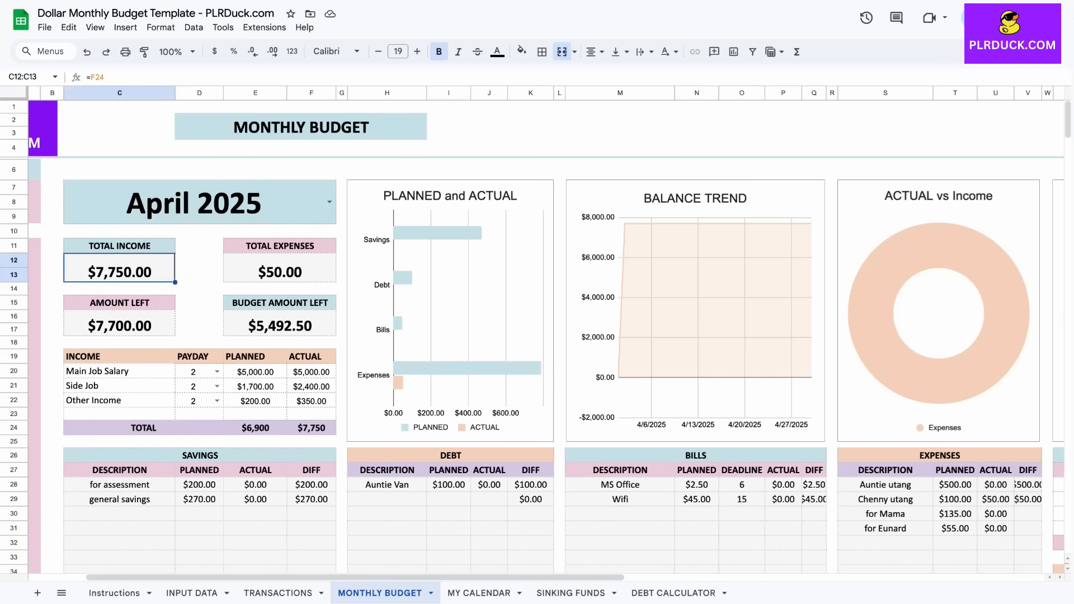
{"action": "left_click", "coordinate": [280, 269]}
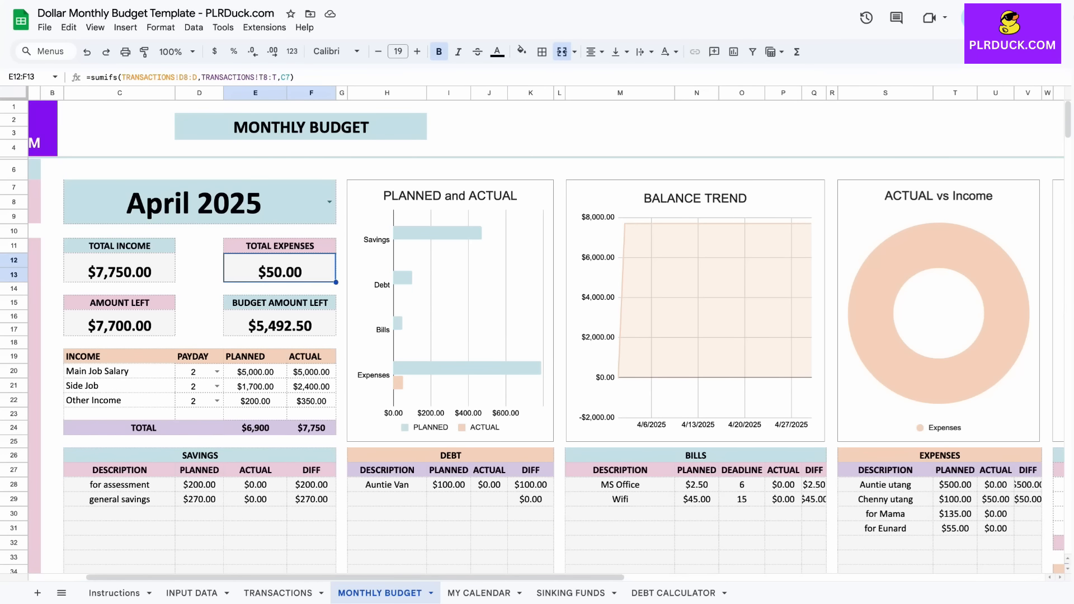
{"action": "left_click", "coordinate": [120, 269]}
{"action": "left_click", "coordinate": [279, 268]}
{"action": "left_click", "coordinate": [119, 324]}
{"action": "left_click", "coordinate": [280, 323]}
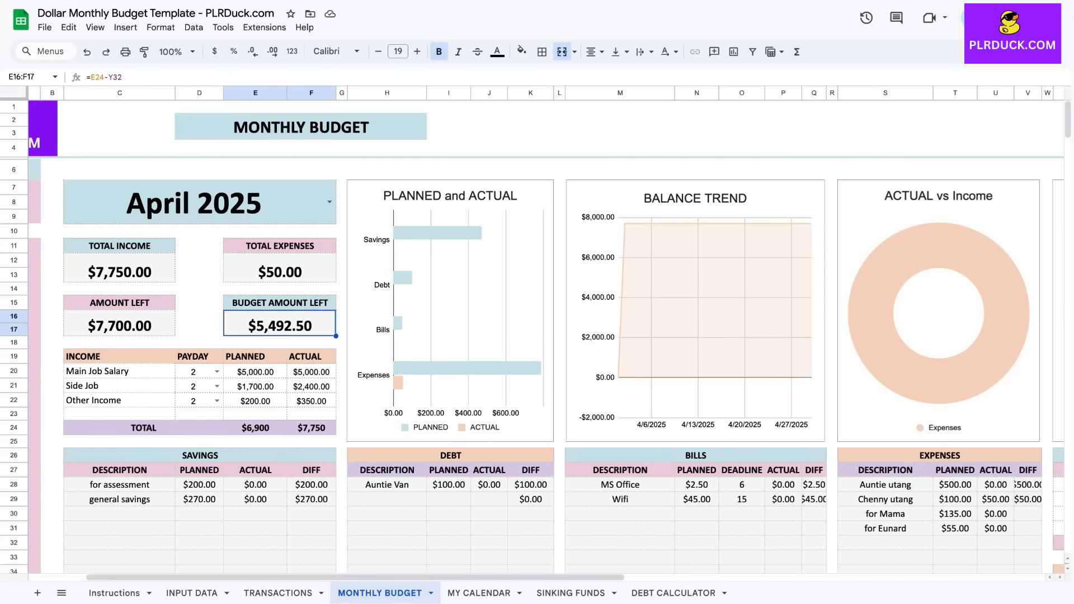
Step: Examine the savings, debt, bills, expenses and spending overview tables in the Monthly Budget sheet
{"action": "scroll", "coordinate": [538, 336], "scroll_direction": "down", "scroll_amount": 3}
{"action": "scroll", "coordinate": [537, 336], "scroll_direction": "down", "scroll_amount": 2}
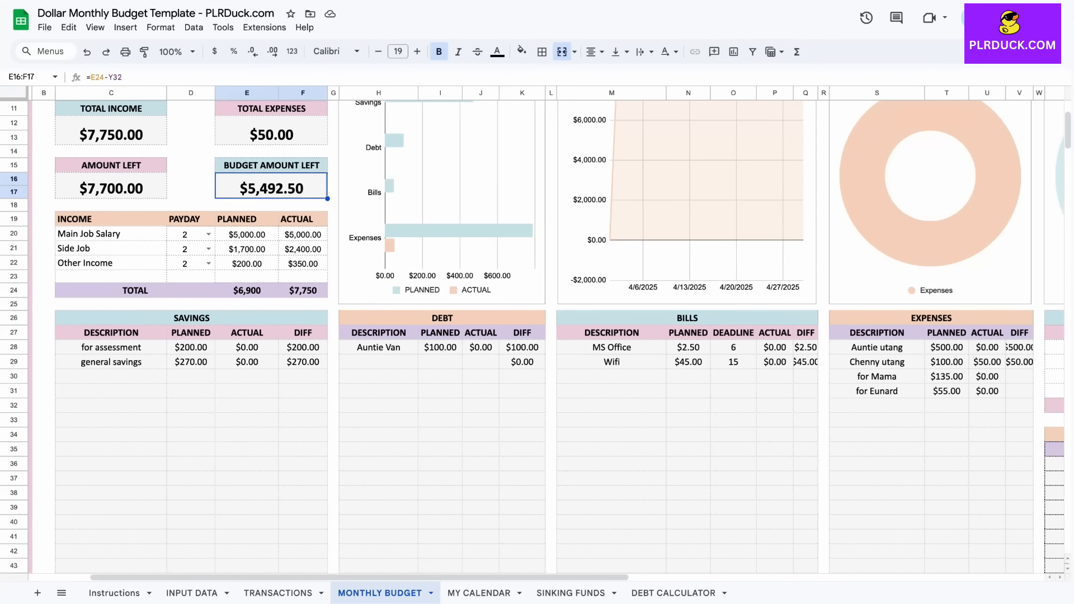
{"action": "left_click", "coordinate": [247, 449]}
{"action": "left_click", "coordinate": [378, 362]}
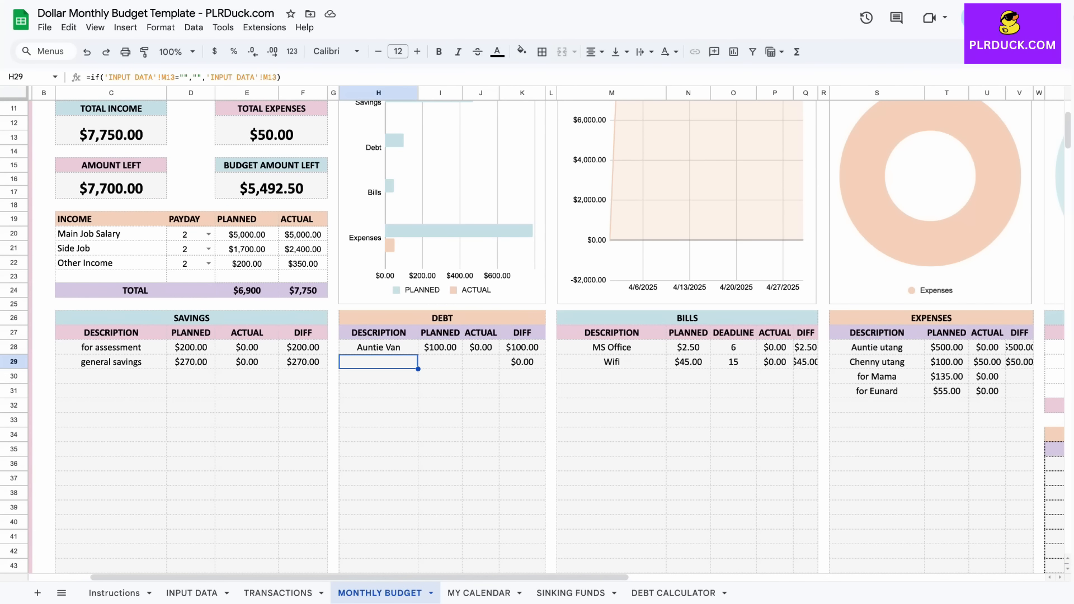
{"action": "left_click", "coordinate": [612, 391]}
{"action": "scroll", "coordinate": [612, 391], "scroll_direction": "right", "scroll_amount": 2}
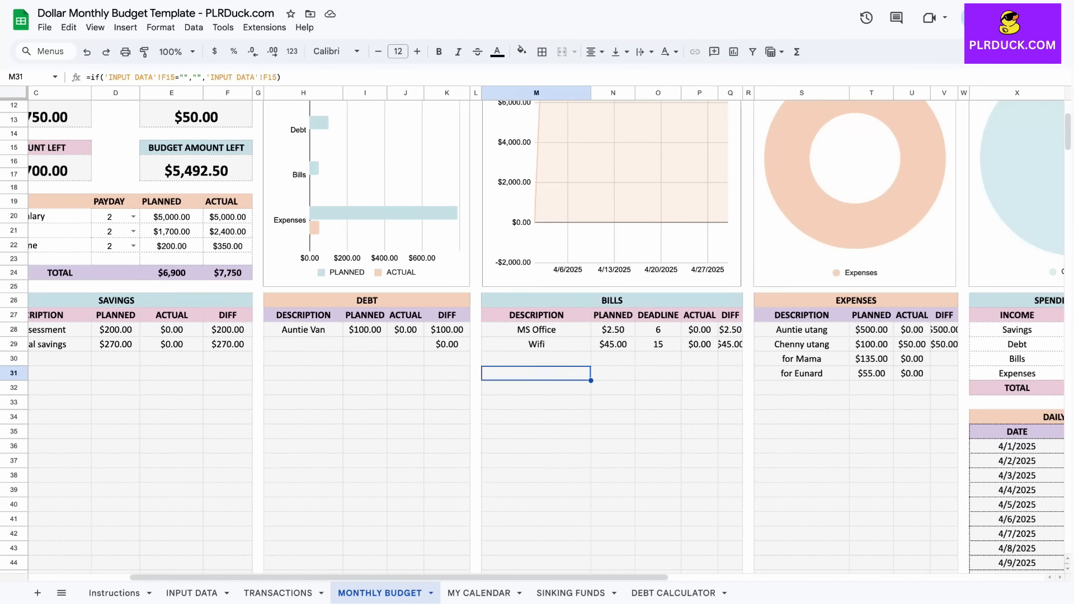
{"action": "left_click", "coordinate": [802, 388]}
{"action": "scroll", "coordinate": [802, 387], "scroll_direction": "right", "scroll_amount": 2}
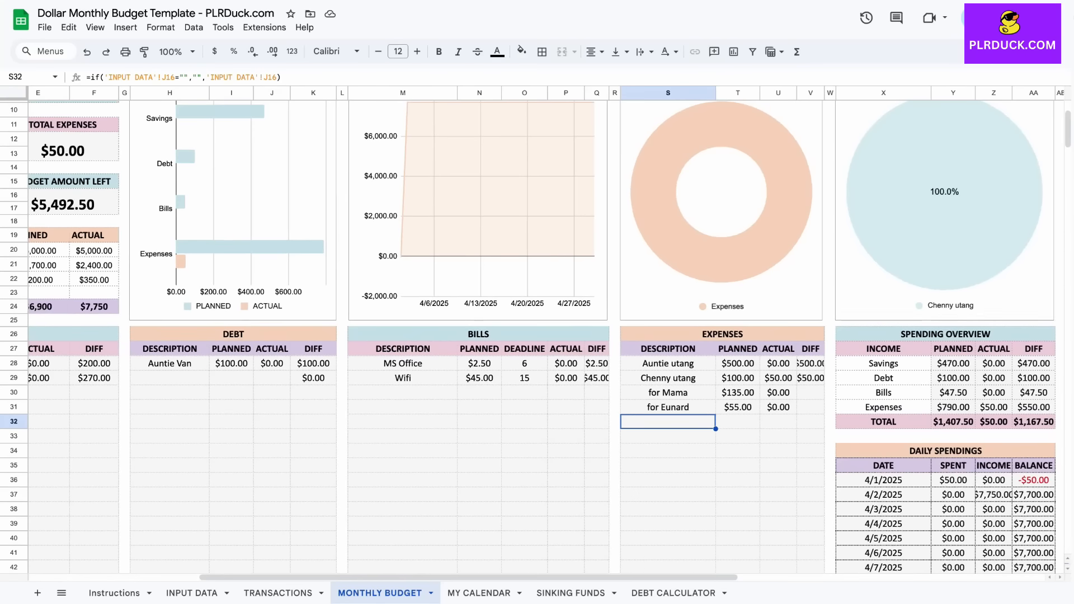
{"action": "scroll", "coordinate": [546, 330], "scroll_direction": "up", "scroll_amount": 5}
{"action": "scroll", "coordinate": [546, 330], "scroll_direction": "left", "scroll_amount": 3}
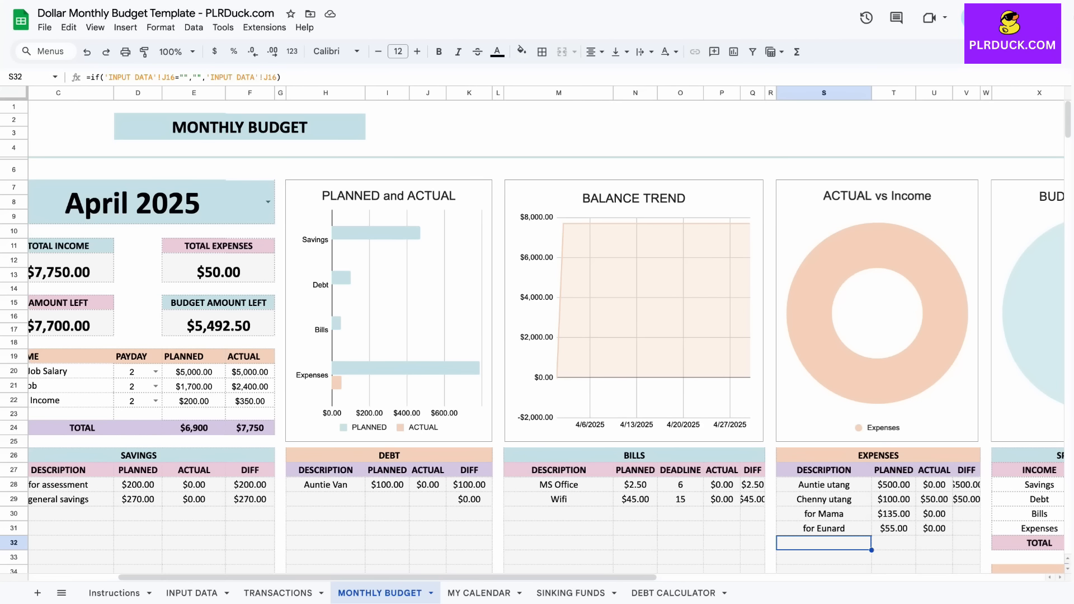
Step: Review the template's INPUT DATA and TRANSACTIONS sheets, and return to the MONTHLY BUDGET sheet
{"action": "left_click", "coordinate": [203, 597]}
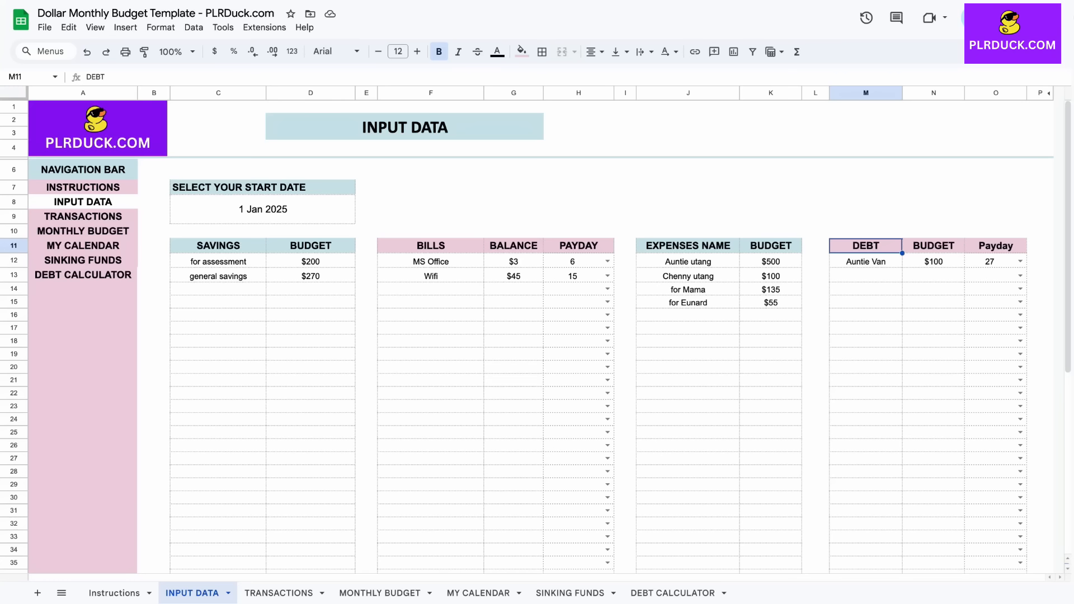
{"action": "left_click", "coordinate": [280, 594]}
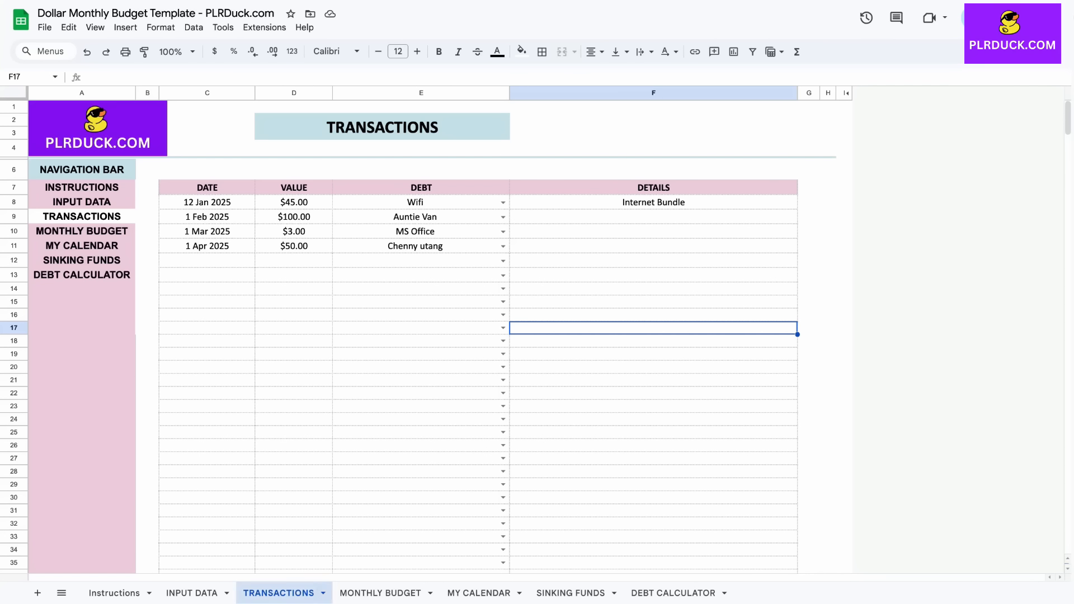
{"action": "left_click", "coordinate": [382, 593]}
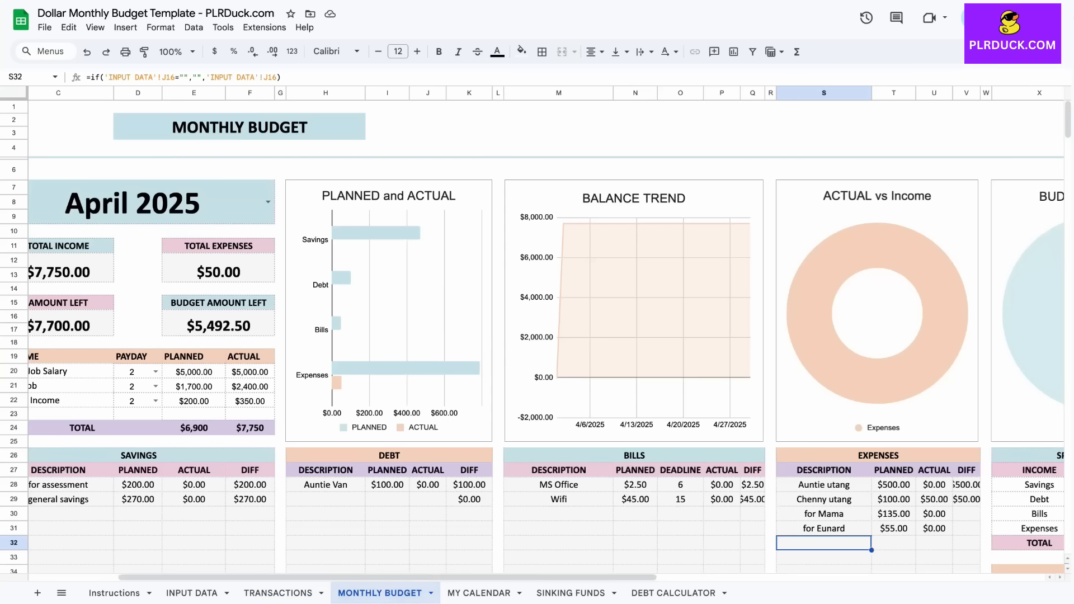
{"action": "scroll", "coordinate": [537, 335], "scroll_direction": "down", "scroll_amount": 1}
{"action": "scroll", "coordinate": [537, 335], "scroll_direction": "left", "scroll_amount": 1}
{"action": "scroll", "coordinate": [537, 336], "scroll_direction": "up", "scroll_amount": 1}
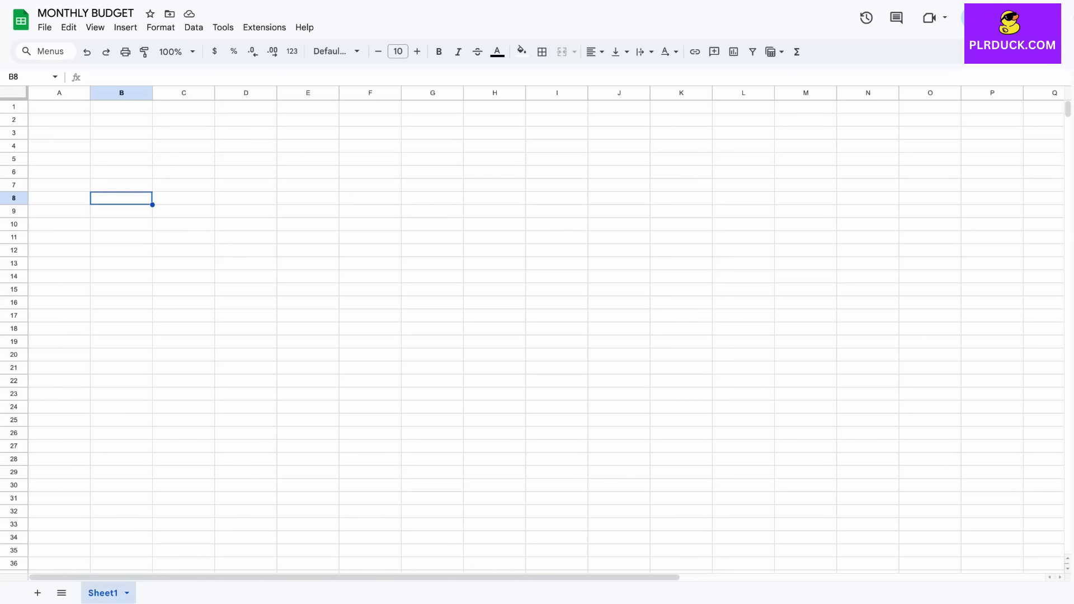
Step: Rename Sheet1 of the blank MONTHLY BUDGET spreadsheet to "INPUT DATA"
{"action": "double_click", "coordinate": [103, 593]}
{"action": "type", "text": "INPUT DATA"}
{"action": "key", "text": "Return"}
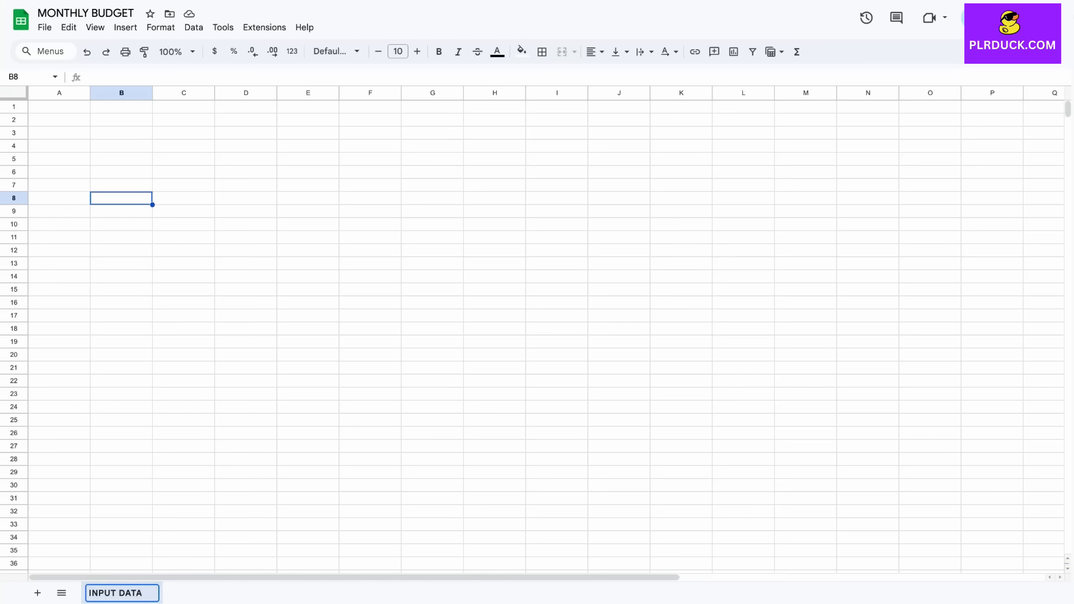
Step: Merge cells D1:H2 and enter the title "INPUT DATA" in them
{"action": "left_click_drag", "start_coordinate": [246, 106], "coordinate": [495, 120]}
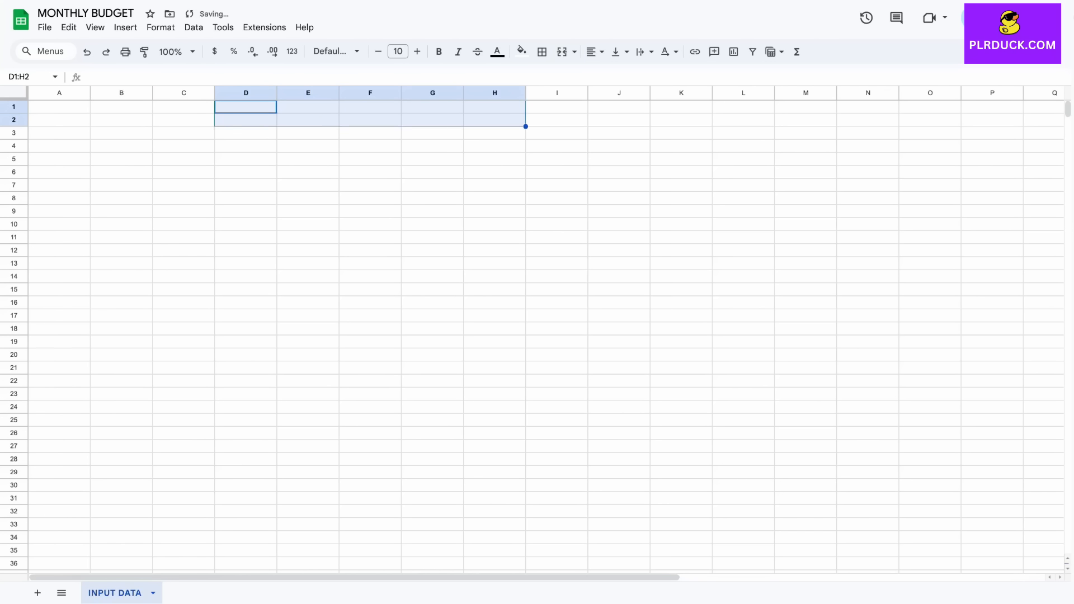
{"action": "left_click", "coordinate": [563, 51]}
{"action": "type", "text": "INPUT DATA"}
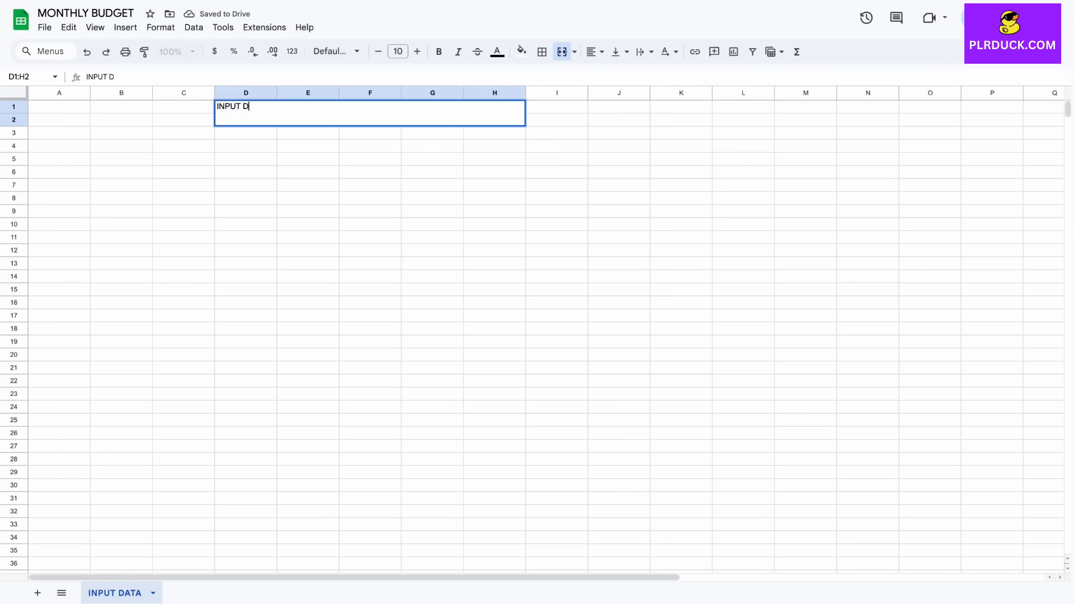
Step: Set the INPUT DATA title in D1:H2 to font size 18 and make it bold
{"action": "left_click", "coordinate": [417, 51]}
{"action": "left_click", "coordinate": [417, 51]}
{"action": "left_click", "coordinate": [417, 52]}
{"action": "left_click", "coordinate": [417, 52]}
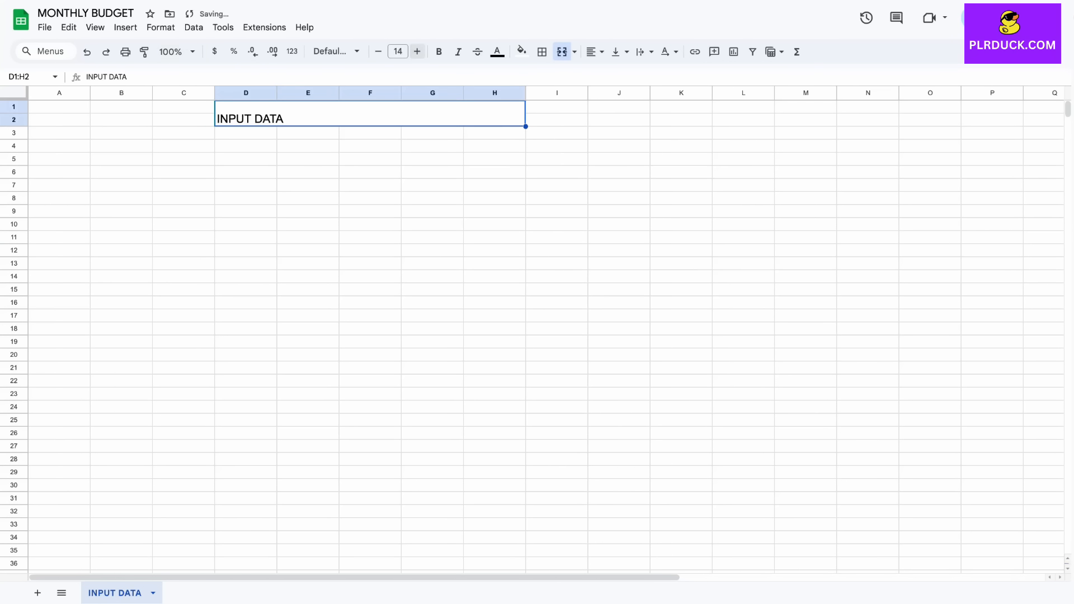
{"action": "left_click", "coordinate": [417, 52]}
{"action": "left_click", "coordinate": [417, 52]}
{"action": "left_click", "coordinate": [416, 52]}
{"action": "left_click", "coordinate": [417, 51]}
{"action": "left_click", "coordinate": [439, 51]}
Step: Fill the title cell D1:H2 with light purple and center its text horizontally
{"action": "left_click", "coordinate": [521, 51]}
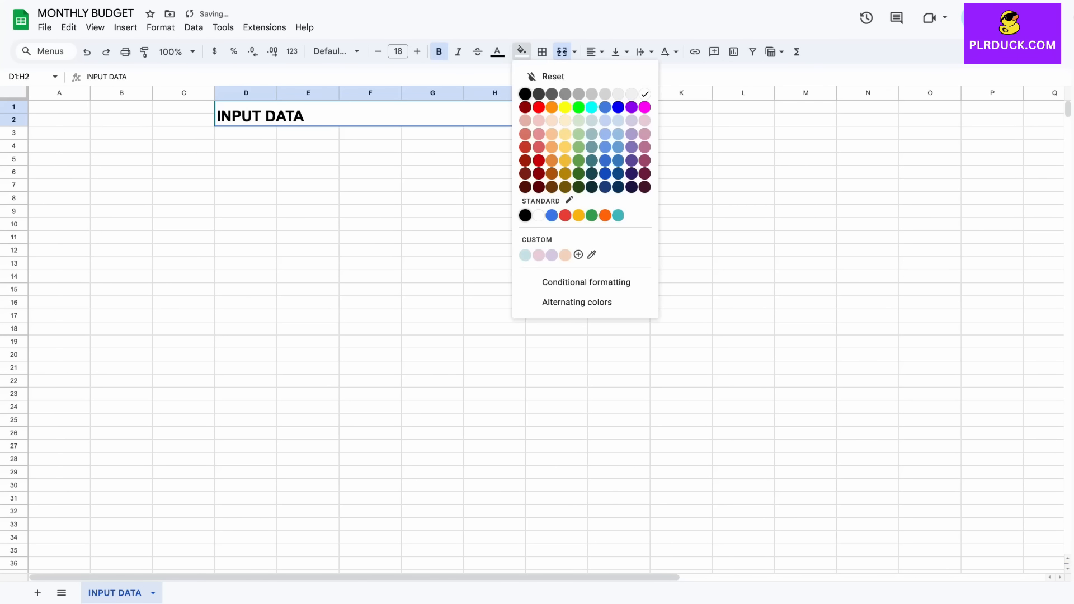
{"action": "left_click", "coordinate": [632, 122]}
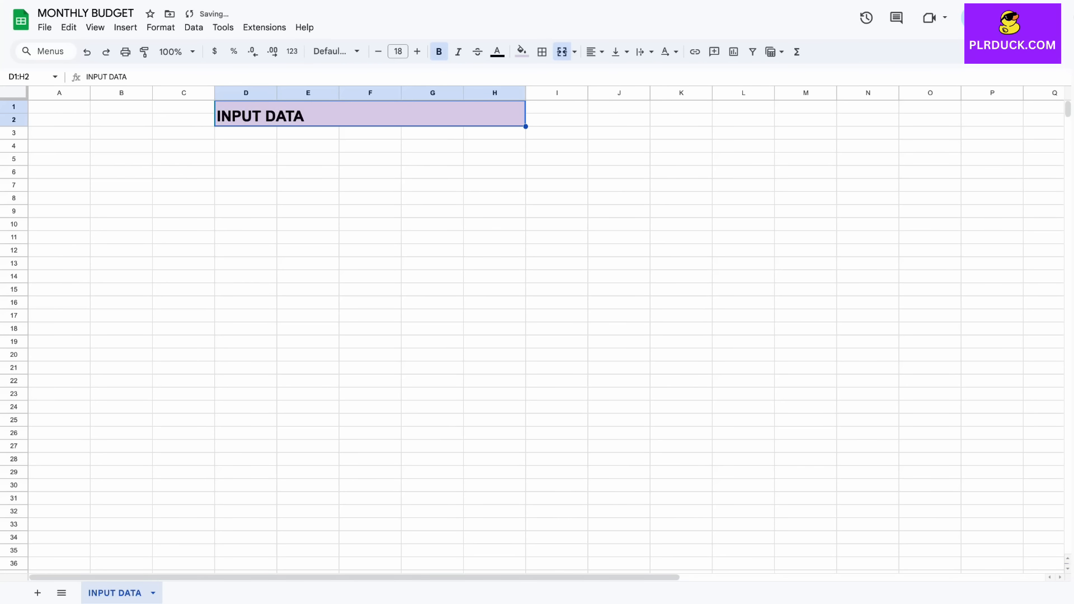
{"action": "left_click", "coordinate": [594, 51]}
{"action": "left_click", "coordinate": [616, 75]}
Step: Merge cells B5:D5 and enter the heading "SELECT YOUR START DATE"
{"action": "left_click_drag", "start_coordinate": [122, 160], "coordinate": [247, 160]}
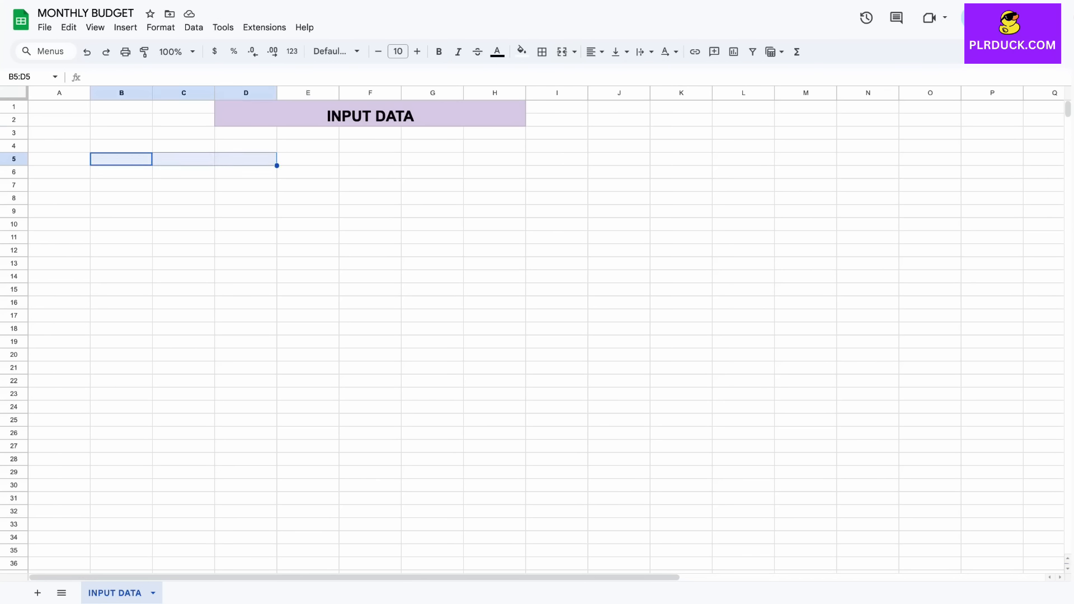
{"action": "left_click", "coordinate": [562, 52]}
{"action": "type", "text": "SELEC"}
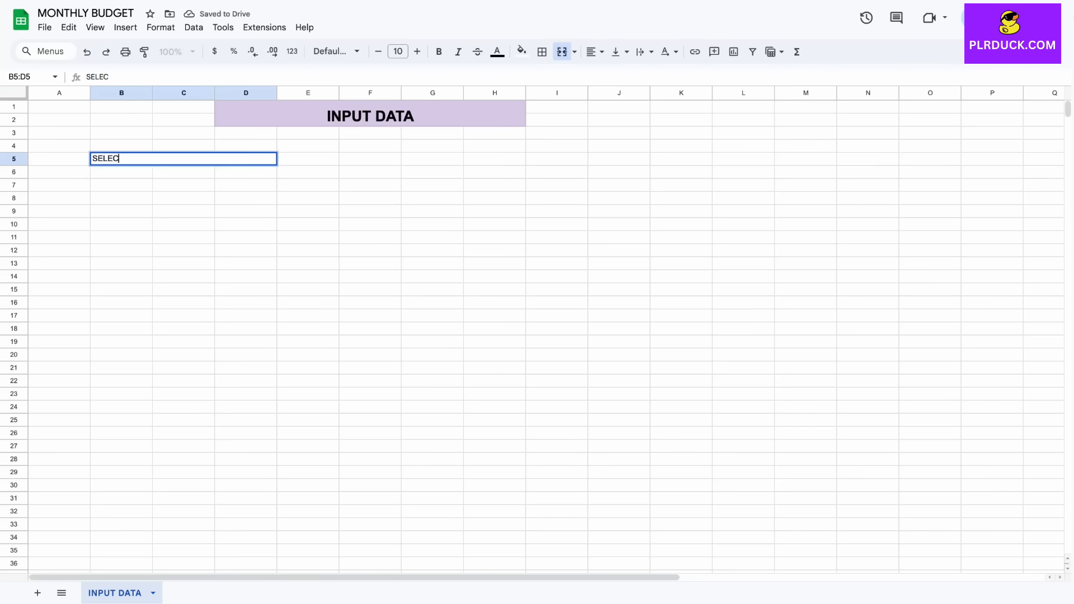
{"action": "type", "text": "T YOUR START DATE"}
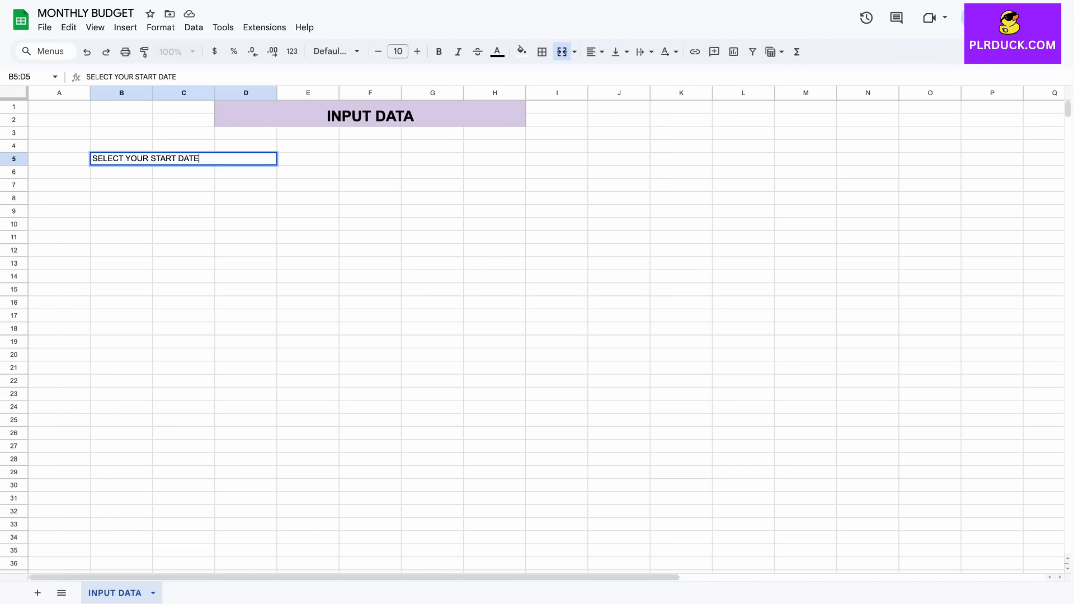
{"action": "key", "text": "Return"}
Step: Merge cells B6:D7 below the start date heading and enter the date 1 July 2025
{"action": "key", "text": "shift+Right"}
{"action": "key", "text": "shift+Right"}
{"action": "key", "text": "shift+Down"}
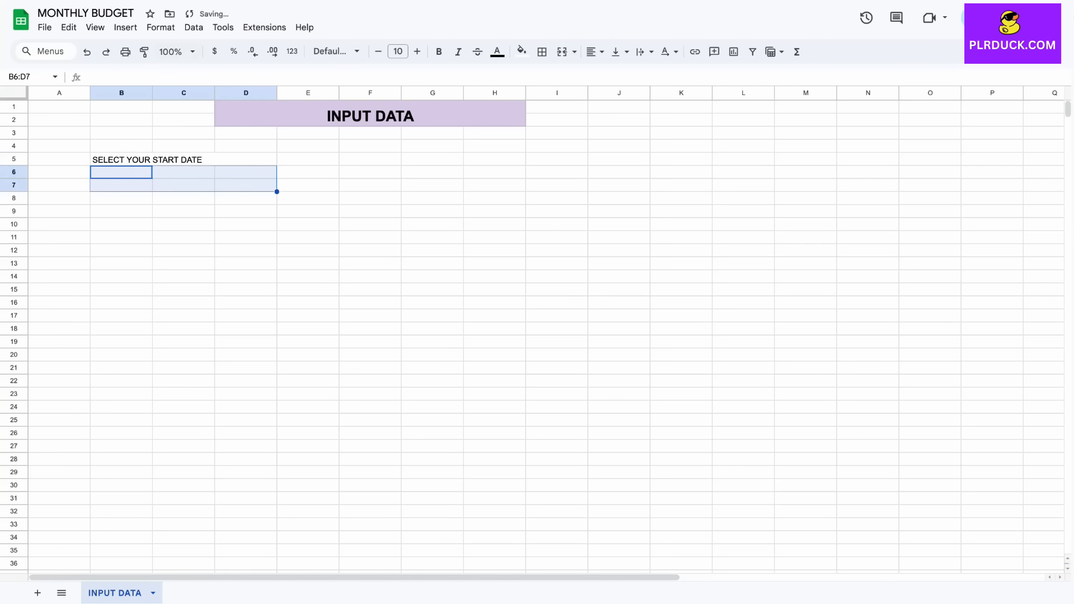
{"action": "left_click", "coordinate": [562, 51]}
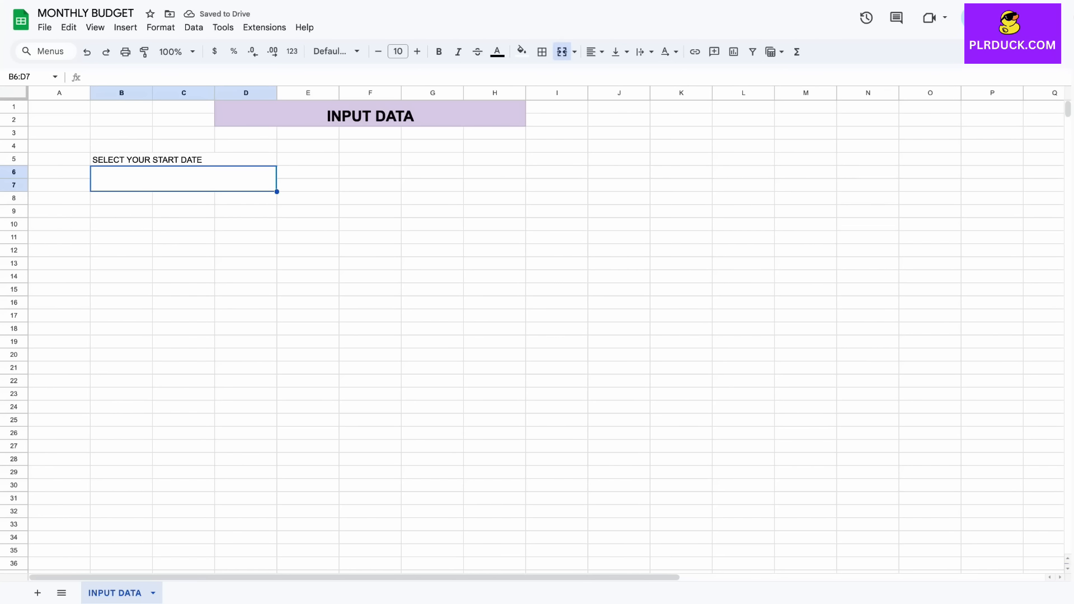
{"action": "type", "text": "1 J"}
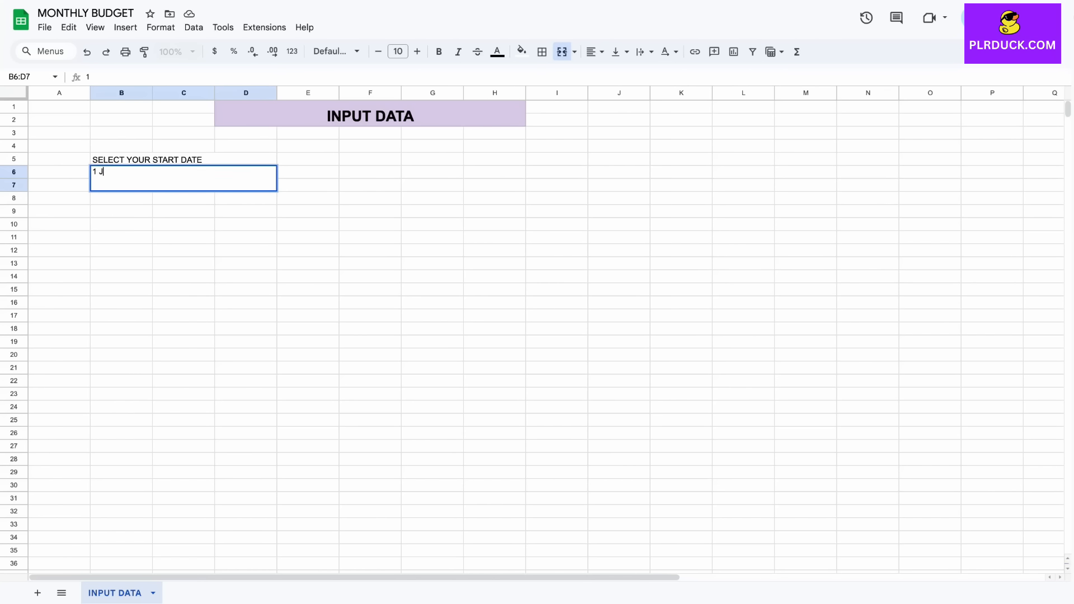
{"action": "type", "text": "ULY 2025"}
{"action": "left_click", "coordinate": [121, 224]}
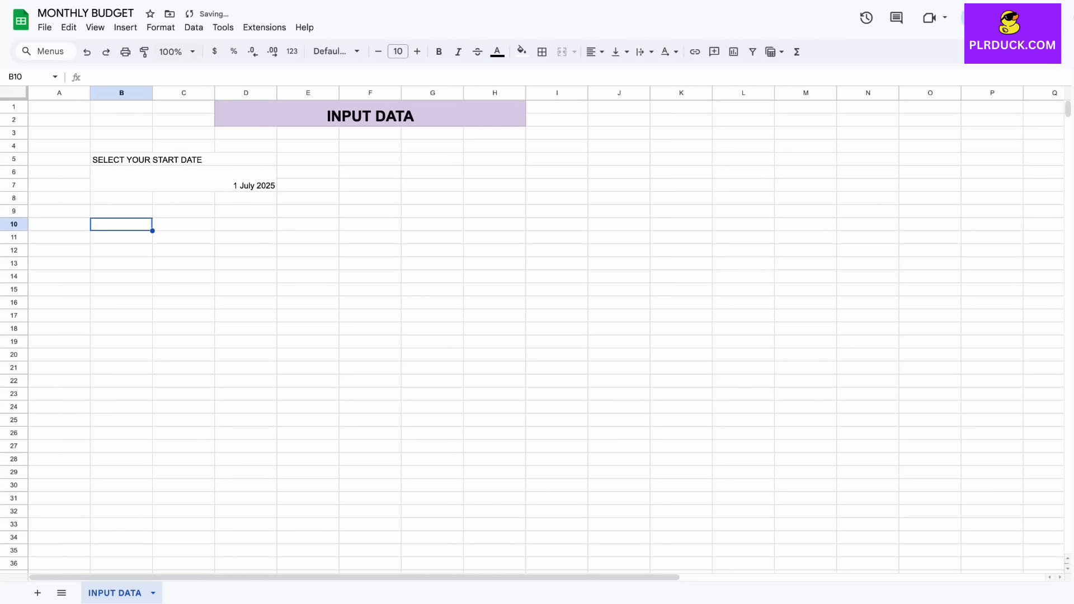
Step: Make the start date heading and date in B5:D7 bold, size 12 and horizontally centered
{"action": "left_click", "coordinate": [183, 179]}
{"action": "left_click", "coordinate": [184, 160]}
{"action": "left_click_drag", "start_coordinate": [184, 160], "coordinate": [184, 179]}
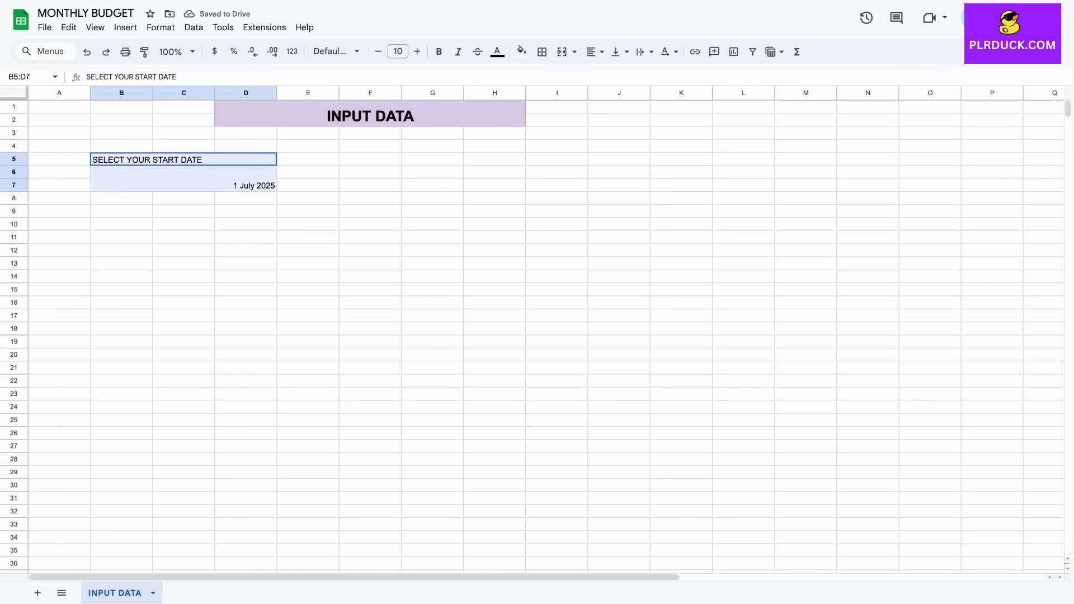
{"action": "key", "text": "ctrl+b"}
{"action": "left_click", "coordinate": [417, 51]}
{"action": "left_click", "coordinate": [417, 51]}
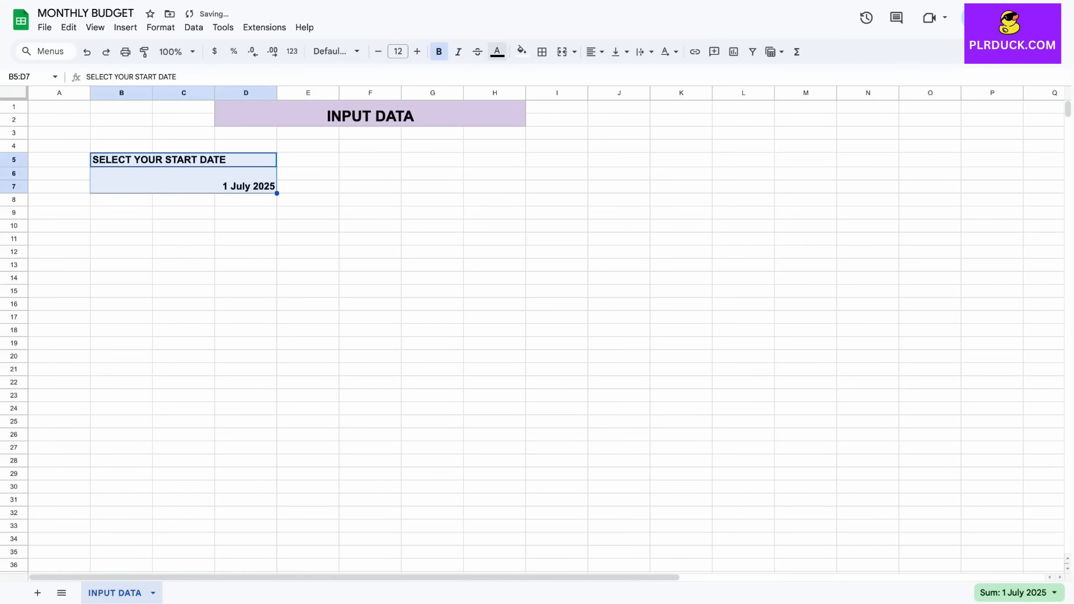
{"action": "left_click", "coordinate": [595, 52]}
{"action": "left_click", "coordinate": [615, 75]}
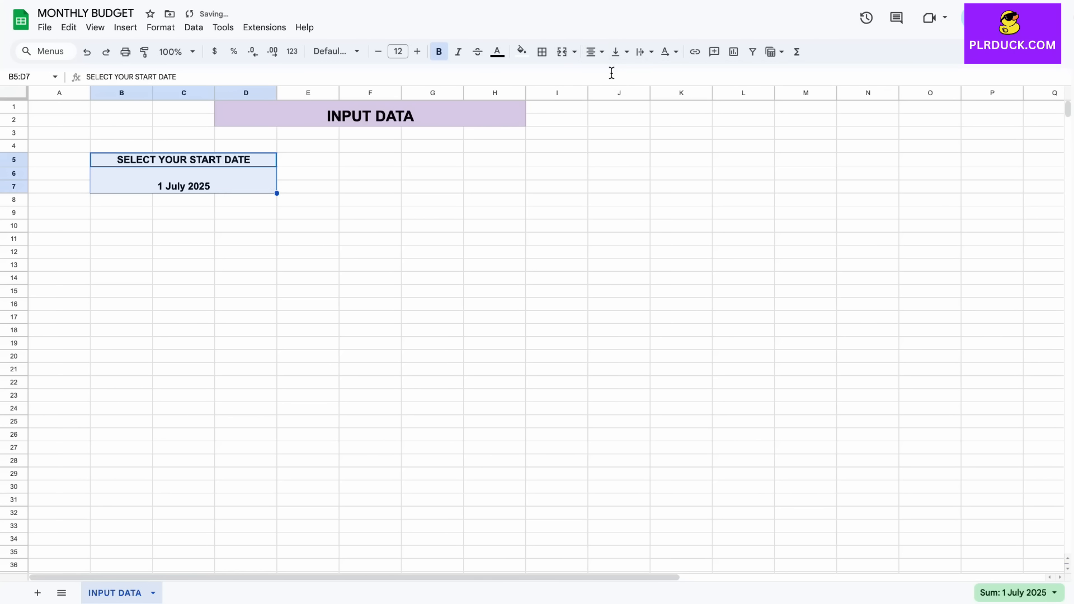
Step: Fill the start date heading in B5:D5 with the custom light pink color
{"action": "left_click", "coordinate": [183, 199]}
{"action": "left_click", "coordinate": [184, 160]}
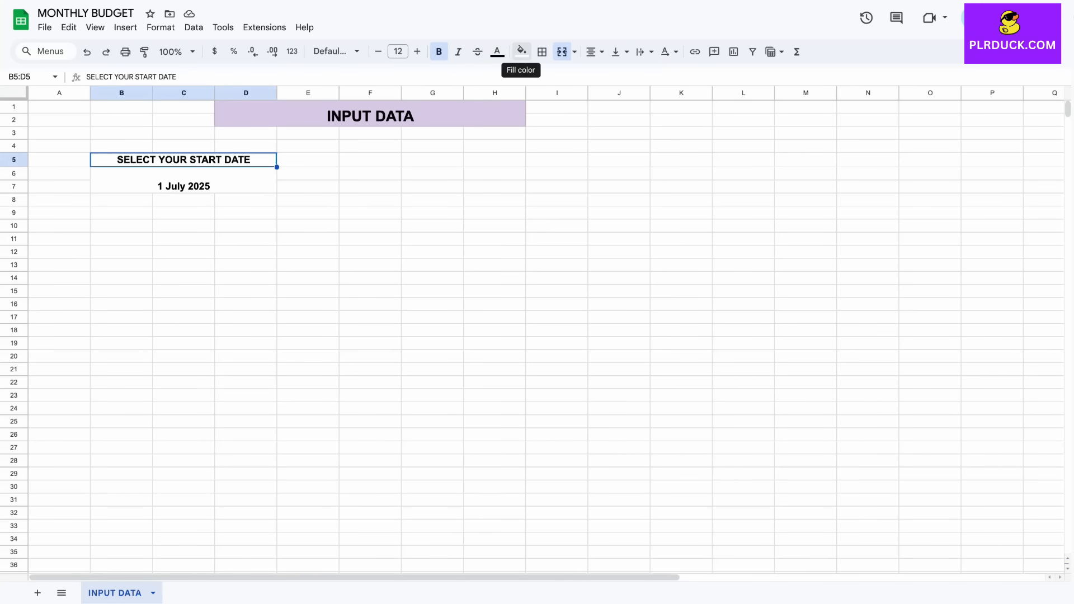
{"action": "left_click", "coordinate": [522, 51]}
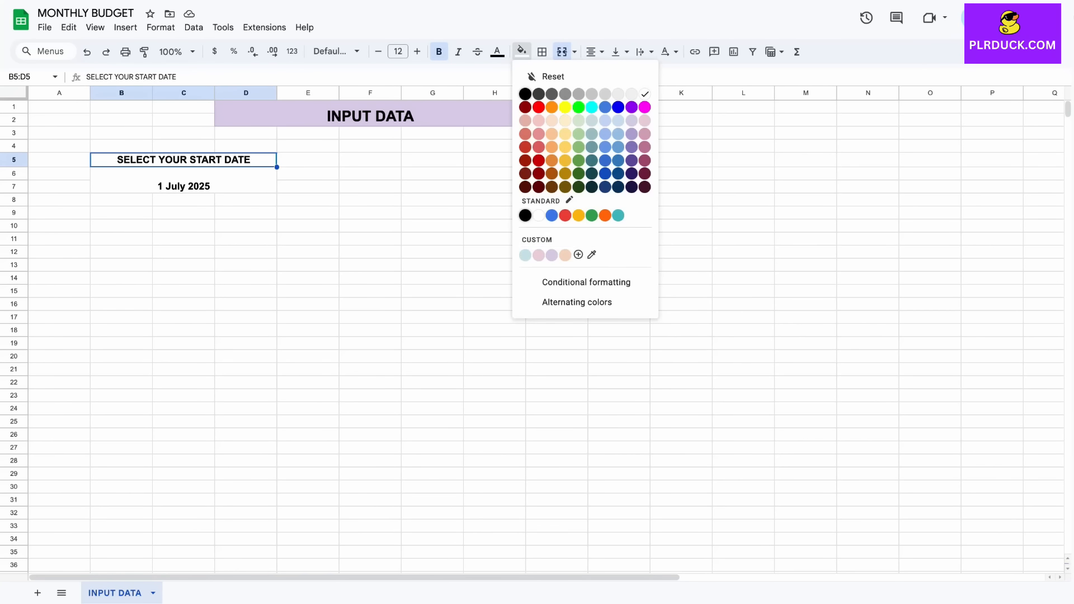
{"action": "left_click", "coordinate": [538, 255]}
{"action": "left_click", "coordinate": [246, 252]}
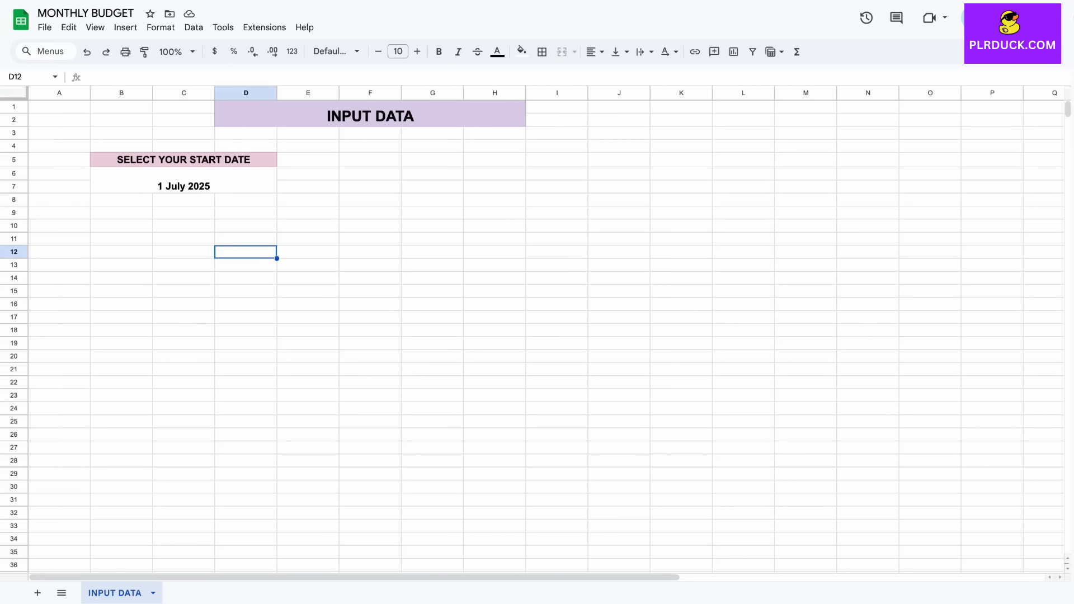
Step: Enter the headings SAVINGS in B11 and BUDGET in C11, and widen column B slightly
{"action": "left_click", "coordinate": [122, 239]}
{"action": "type", "text": "SA"}
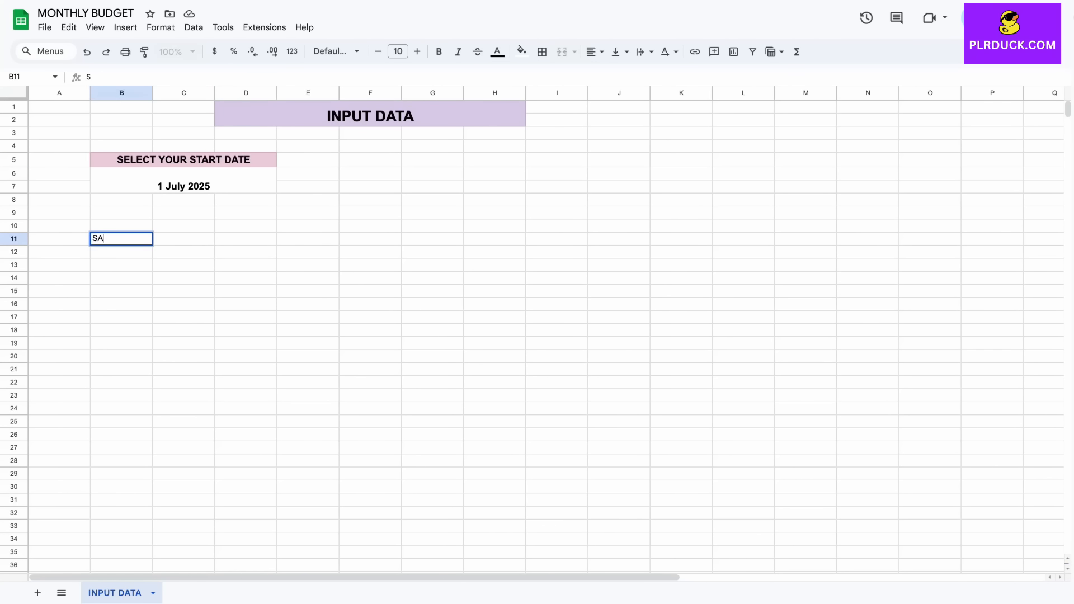
{"action": "type", "text": "VINGS"}
{"action": "key", "text": "Tab"}
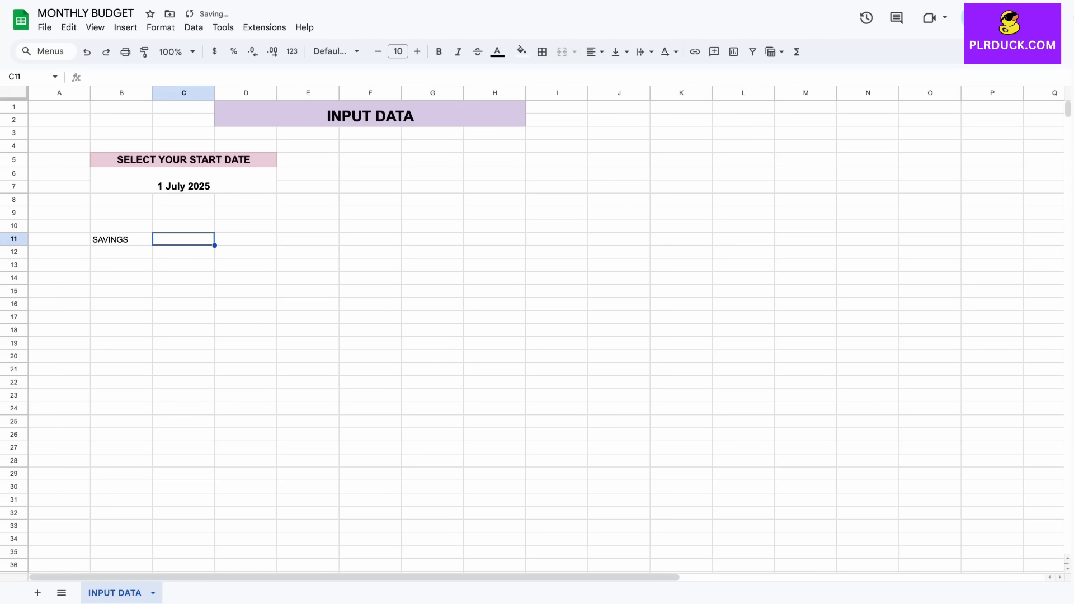
{"action": "type", "text": "BUDGET"}
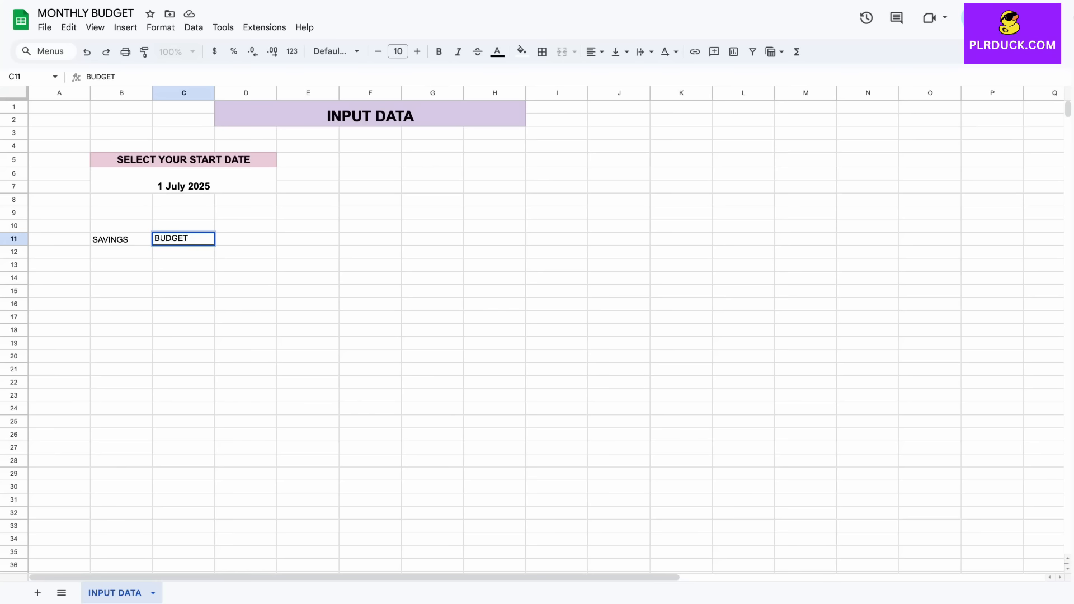
{"action": "left_click", "coordinate": [122, 278]}
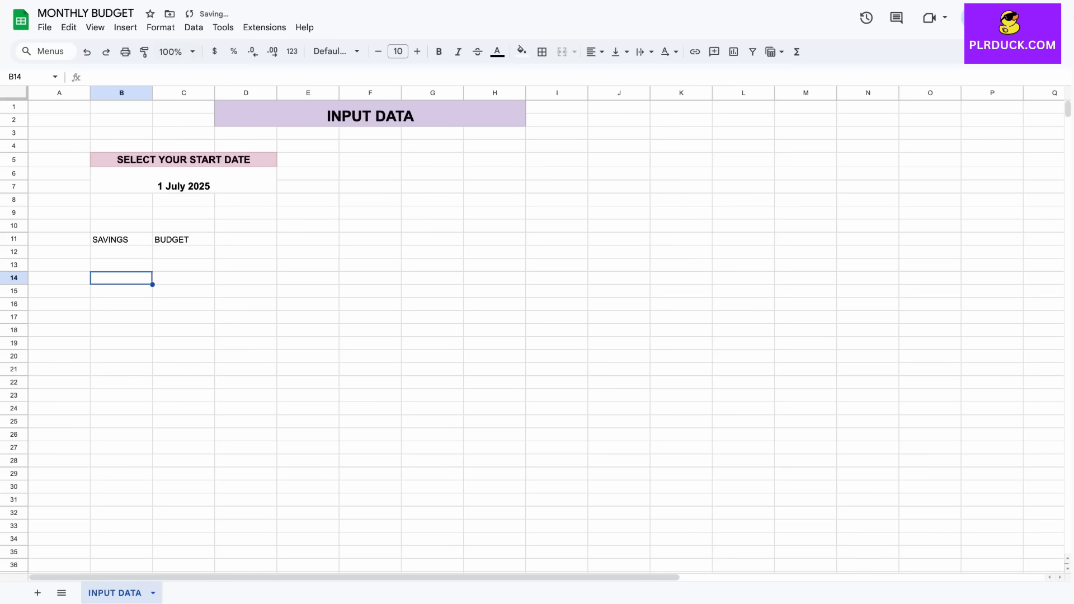
{"action": "left_click_drag", "start_coordinate": [152, 92], "coordinate": [170, 92]}
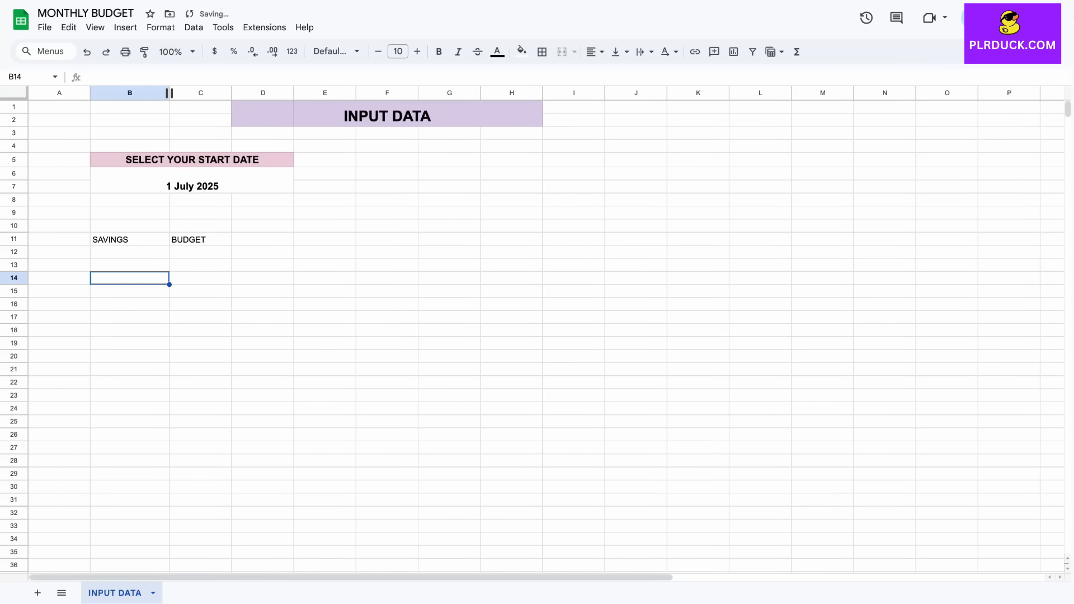
Step: Make the savings headings in B11:C11 bold, size 11, with the custom light orange fill
{"action": "left_click_drag", "start_coordinate": [130, 239], "coordinate": [200, 240]}
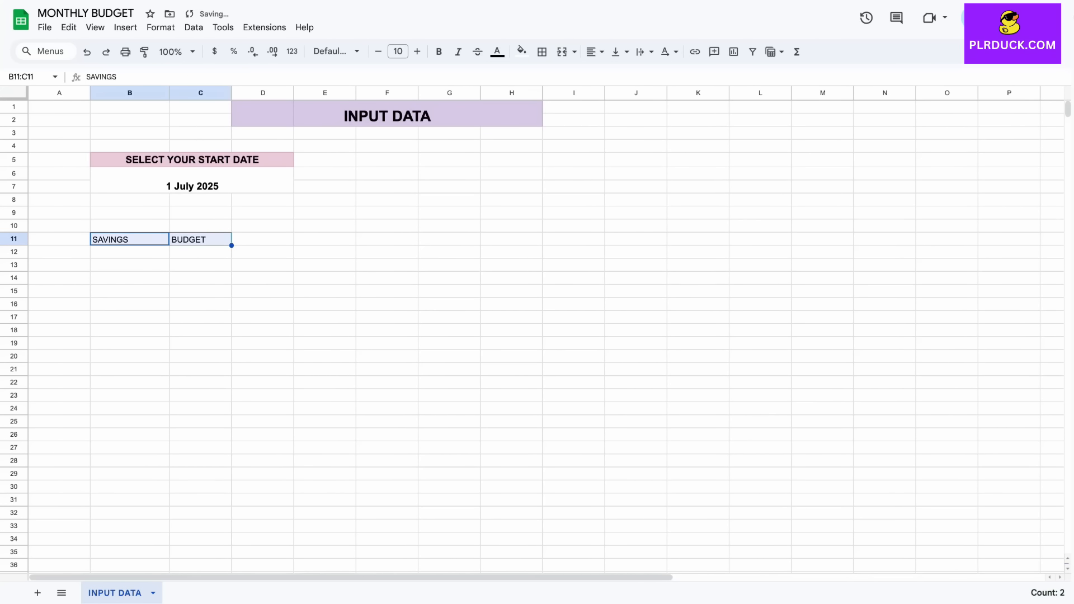
{"action": "left_click", "coordinate": [417, 51]}
{"action": "left_click", "coordinate": [438, 51]}
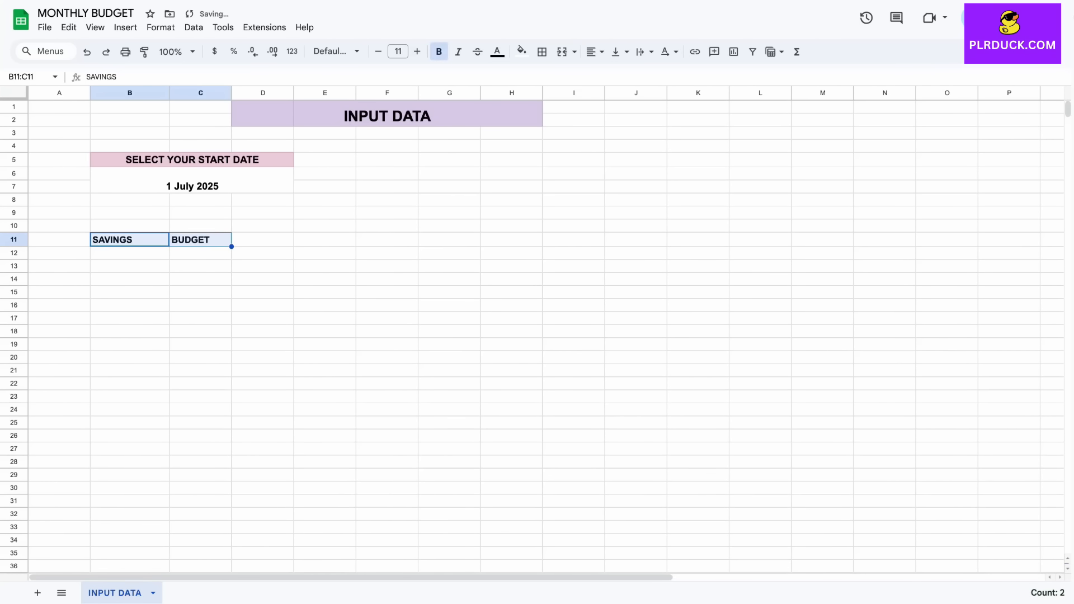
{"action": "left_click", "coordinate": [522, 52]}
{"action": "left_click", "coordinate": [566, 255]}
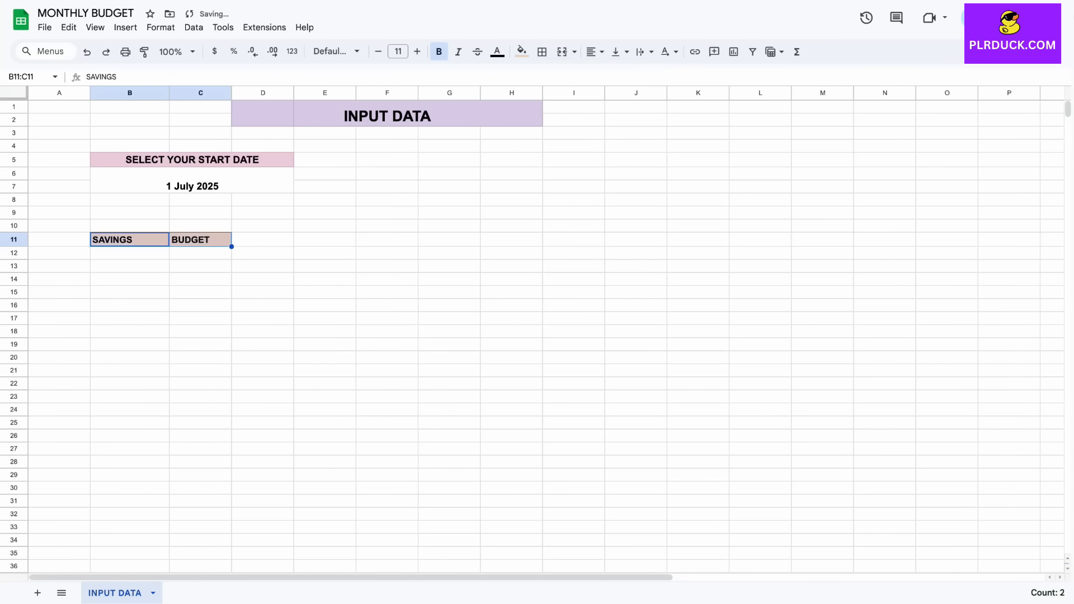
Step: Fill the savings table from row 12 with GENERAL SAVINGS budgeted at 300 and WEDDING at 250
{"action": "left_click", "coordinate": [130, 254]}
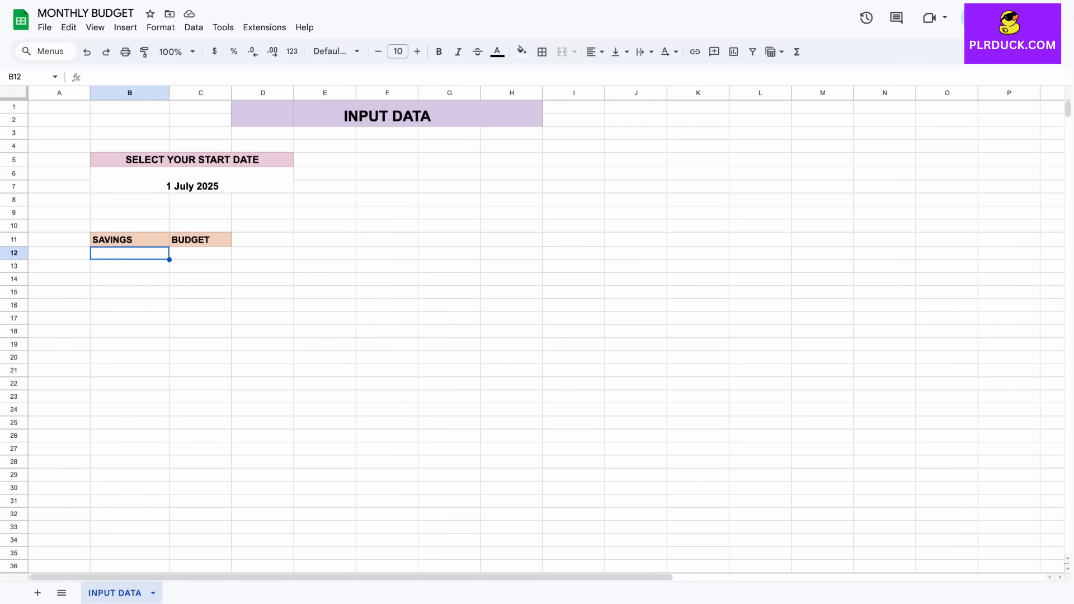
{"action": "type", "text": "GENERAL SAVINGS"}
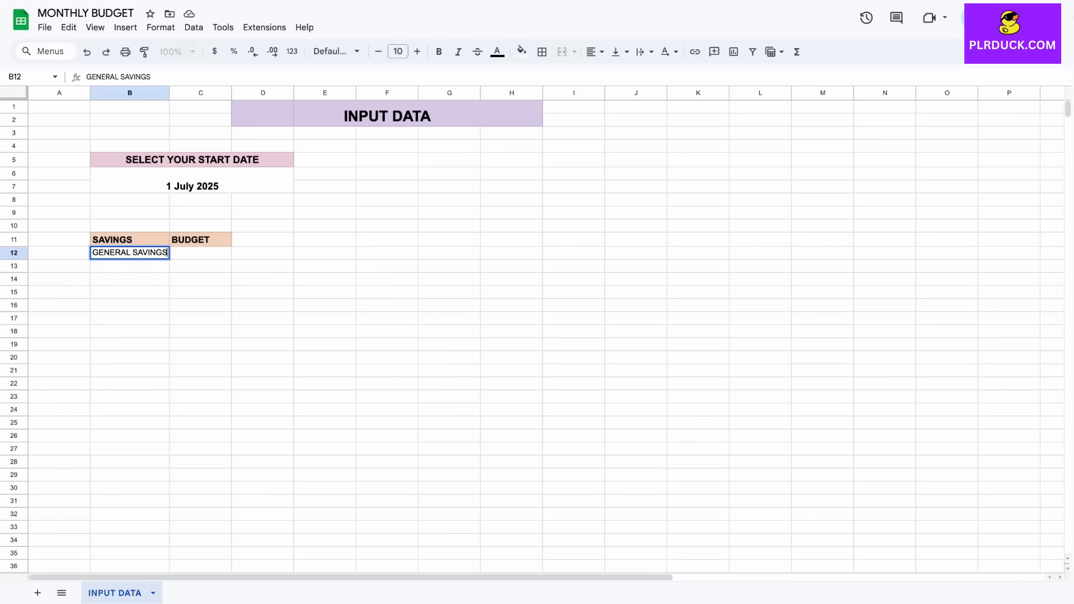
{"action": "key", "text": "Tab"}
{"action": "type", "text": "300"}
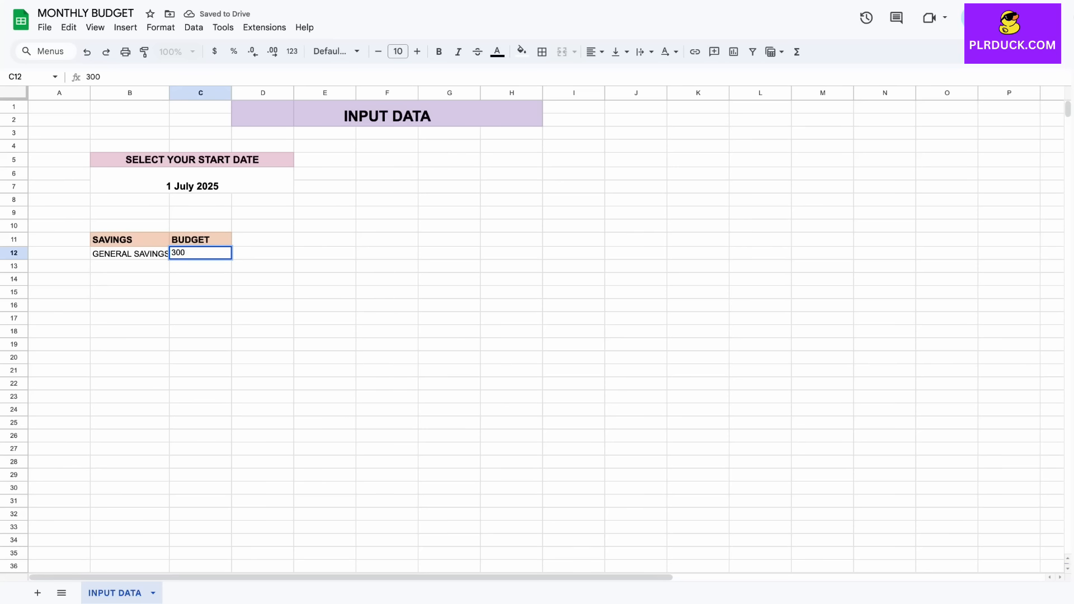
{"action": "key", "text": "Return"}
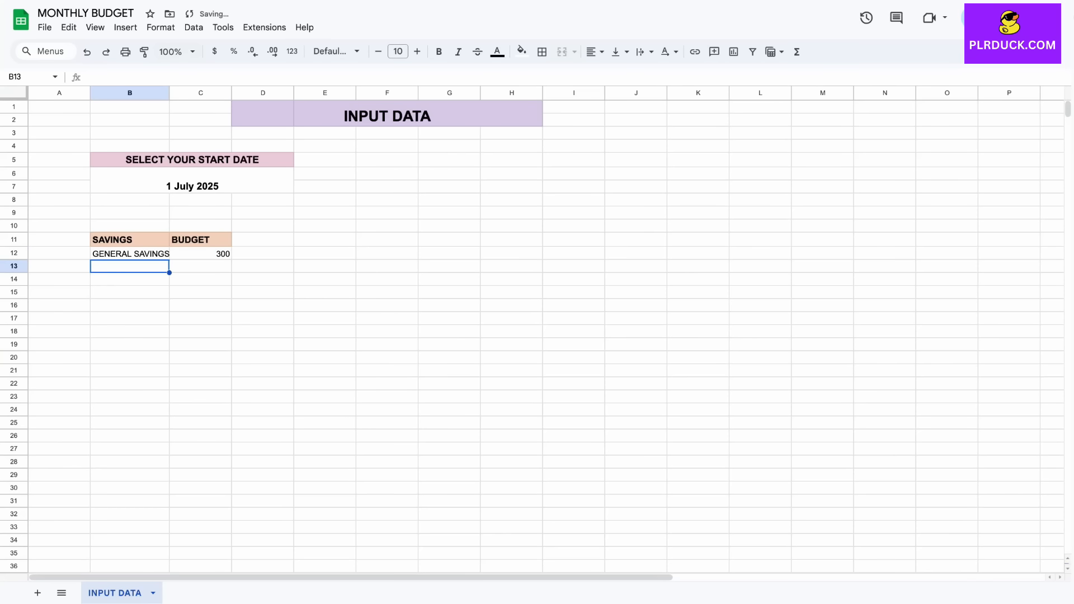
{"action": "type", "text": "WEDDING"}
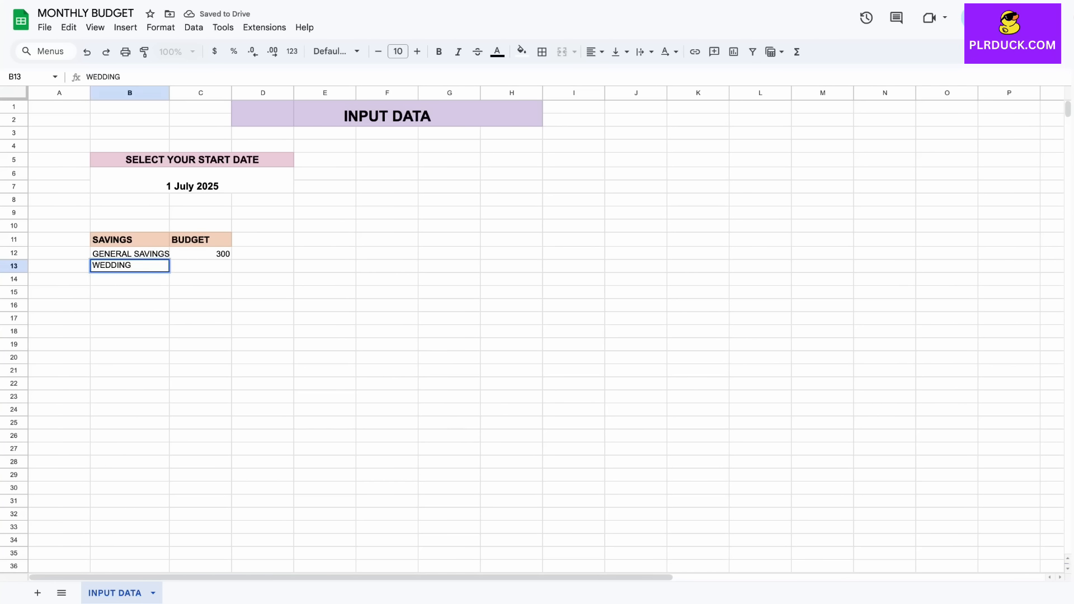
{"action": "key", "text": "Tab"}
{"action": "type", "text": "250"}
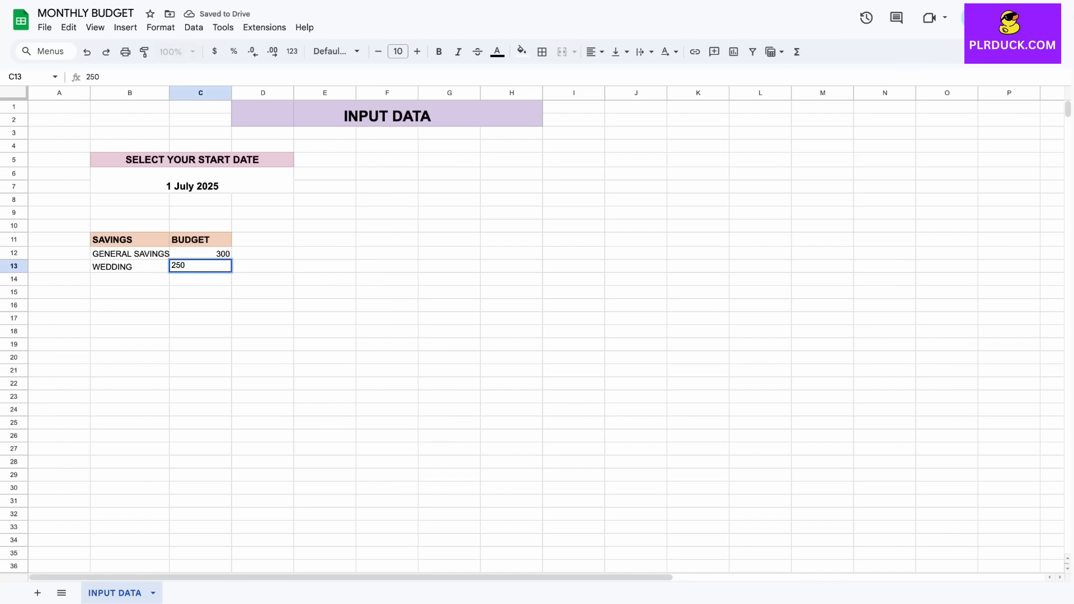
{"action": "key", "text": "Return"}
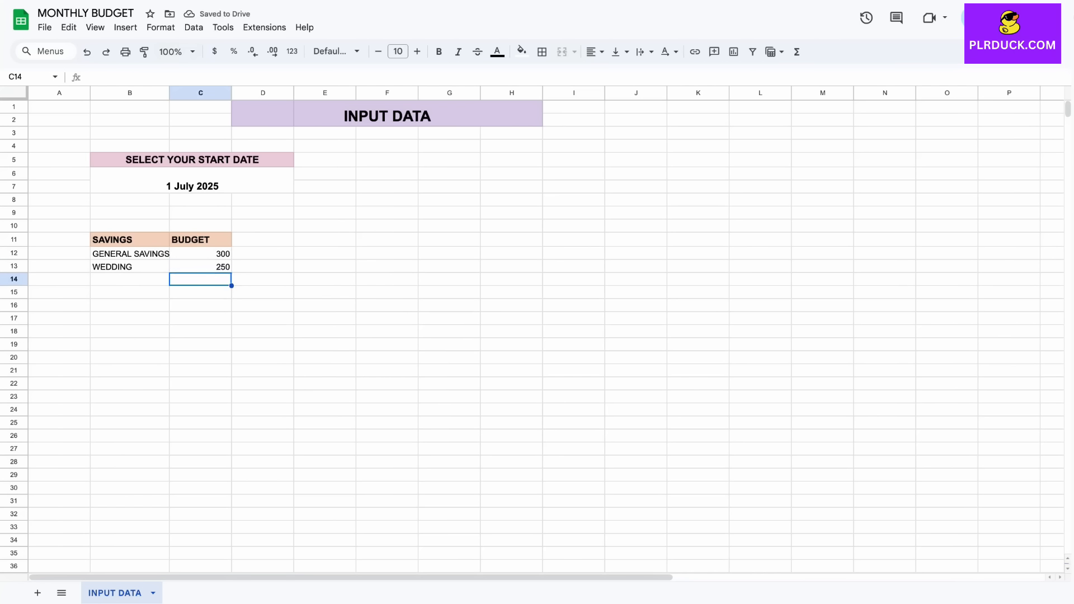
Step: Format the savings budget cells C12:C14 as currency
{"action": "left_click_drag", "start_coordinate": [200, 254], "coordinate": [201, 279]}
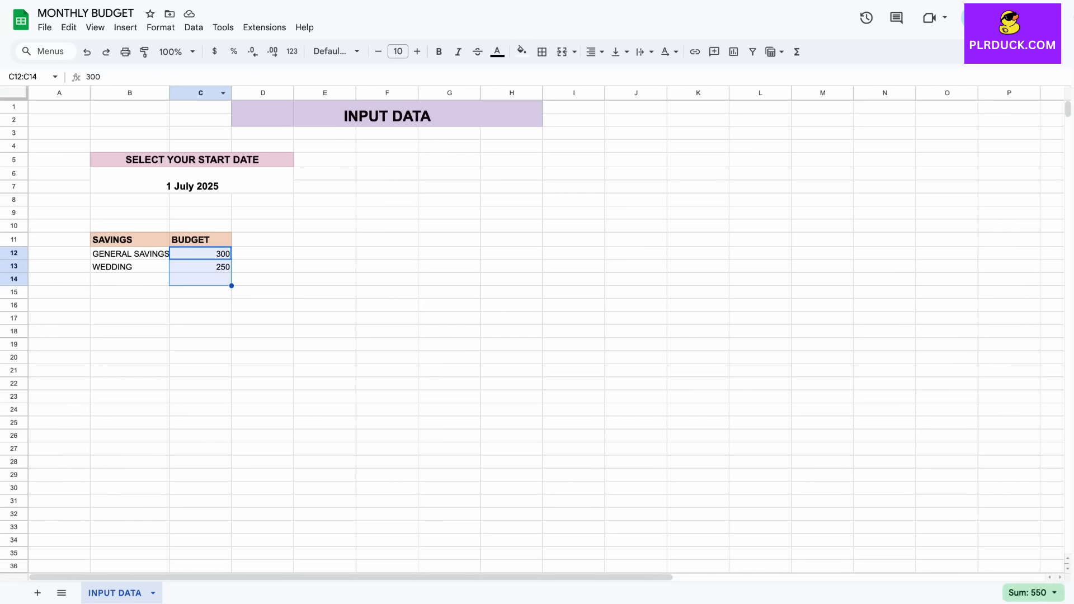
{"action": "left_click", "coordinate": [214, 51]}
{"action": "left_click", "coordinate": [262, 279]}
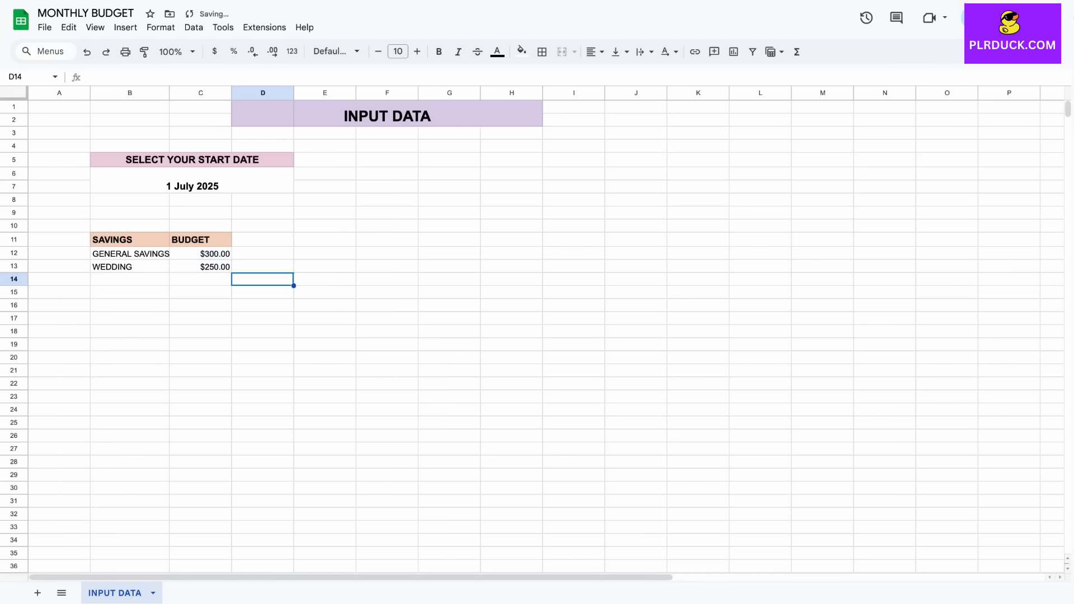
Step: Enter the headings BILLS, BALANCE and PAYDAY in cells E11, F11 and G11
{"action": "left_click", "coordinate": [324, 239]}
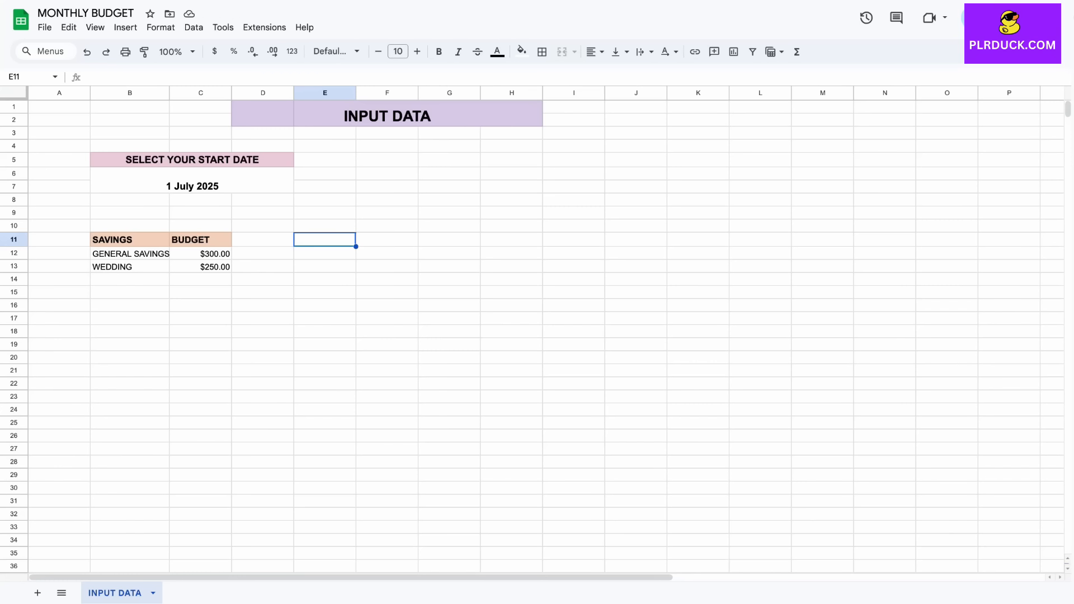
{"action": "type", "text": "BILLS"}
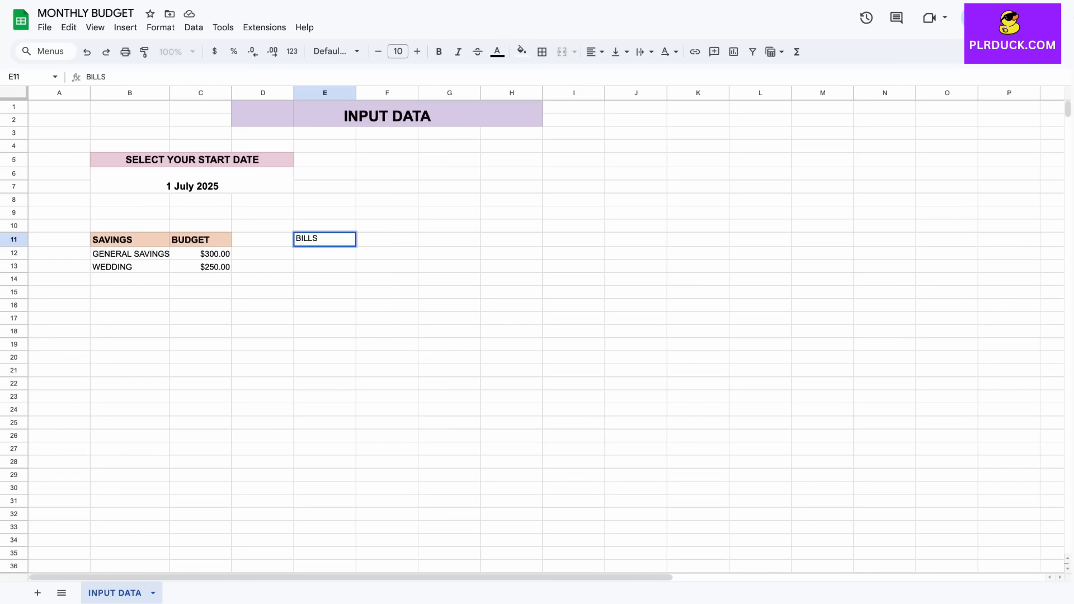
{"action": "key", "text": "Tab"}
{"action": "type", "text": "BALA"}
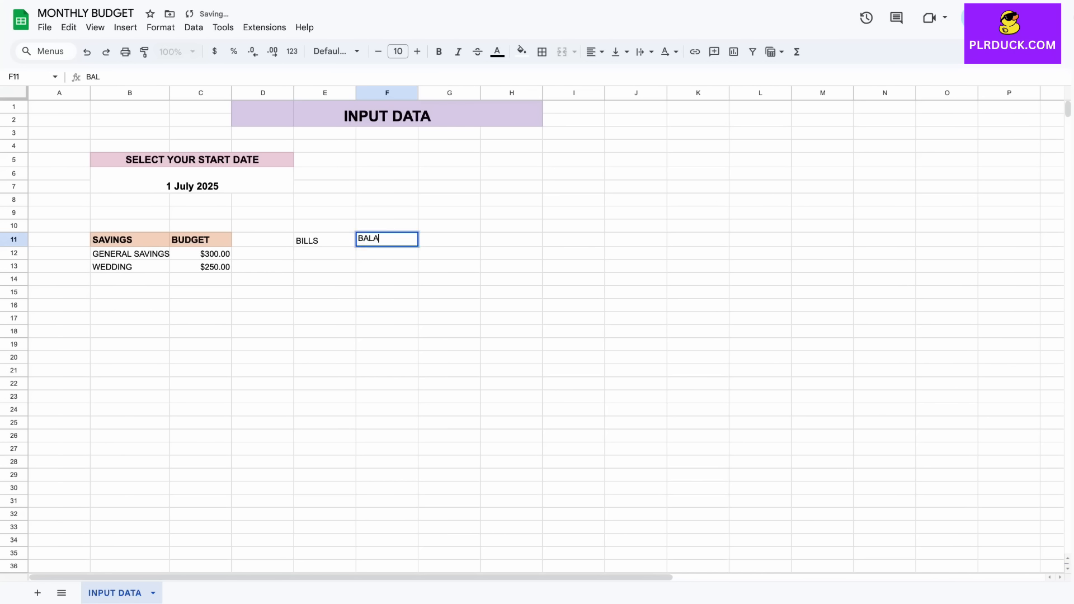
{"action": "type", "text": "NCE"}
{"action": "key", "text": "Tab"}
{"action": "type", "text": "PAYDAY"}
Step: Make the bills headings in E11:G11 bold, size 11, with light purple fill, and widen column E slightly
{"action": "left_click_drag", "start_coordinate": [326, 240], "coordinate": [450, 240]}
{"action": "left_click", "coordinate": [417, 51]}
{"action": "left_click", "coordinate": [439, 51]}
{"action": "left_click", "coordinate": [521, 51]}
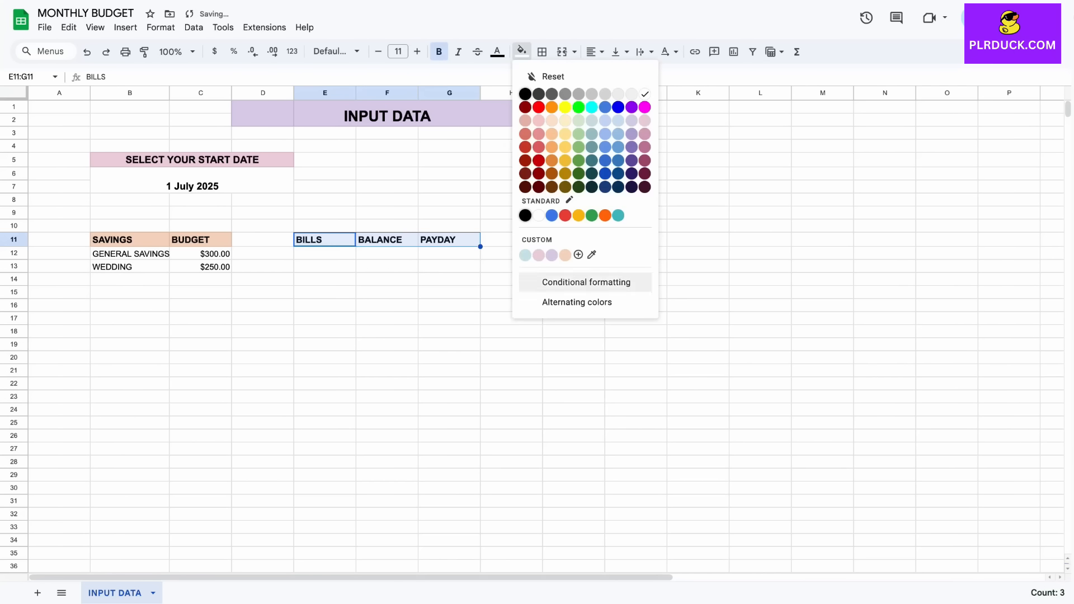
{"action": "left_click", "coordinate": [552, 255]}
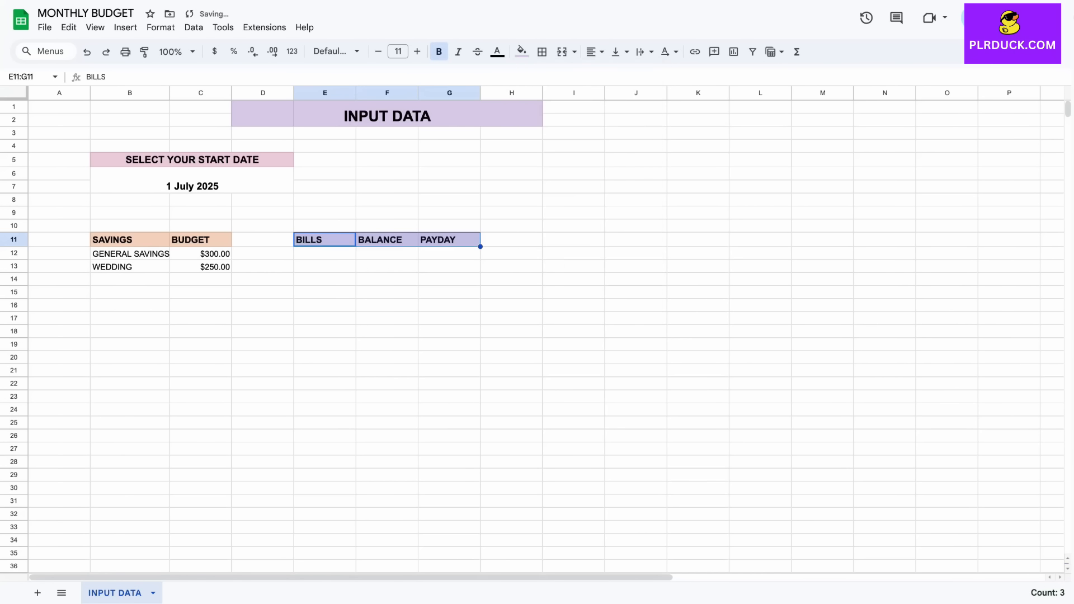
{"action": "mouse_move", "coordinate": [355, 92]}
{"action": "left_mouse_down"}
{"action": "mouse_move", "coordinate": [370, 92]}
{"action": "mouse_move", "coordinate": [362, 76]}
{"action": "left_mouse_up"}
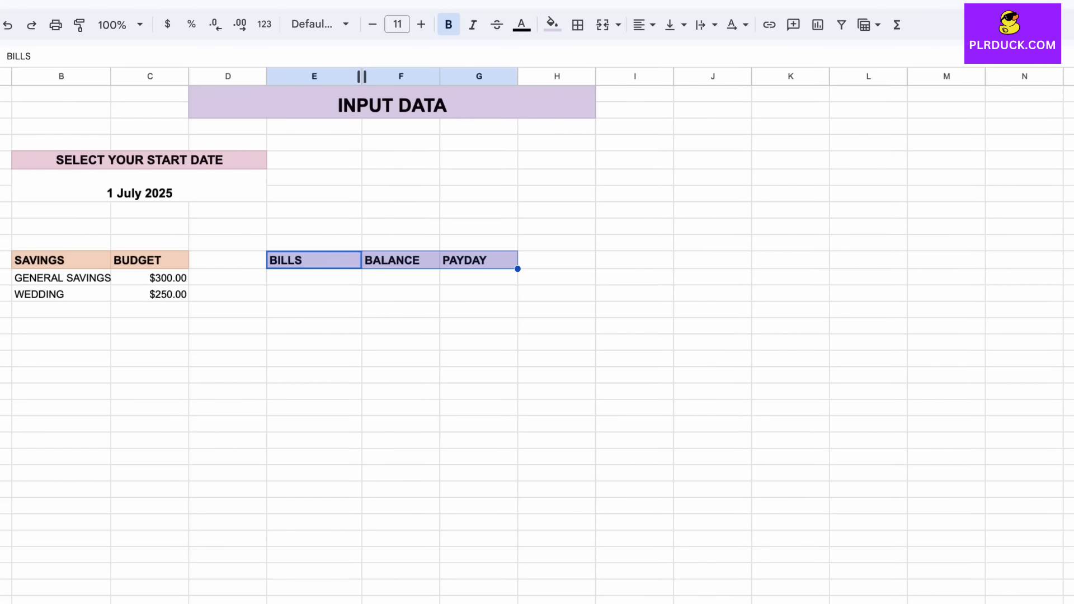
Step: Add the WIFI bill in row 12 with a balance of 20 and payday 1
{"action": "left_click", "coordinate": [315, 278]}
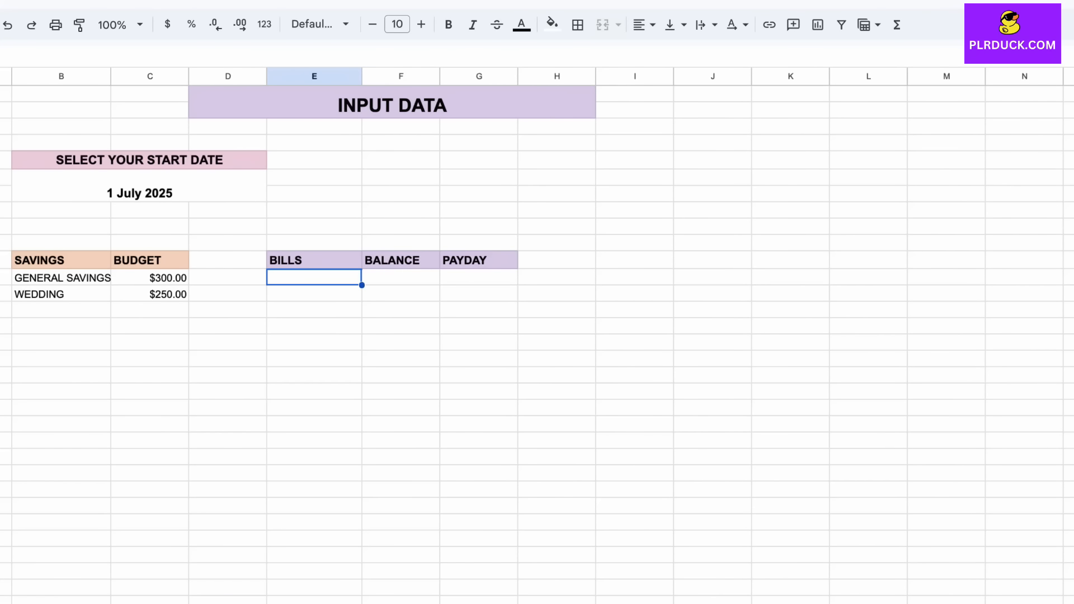
{"action": "type", "text": "WIFI"}
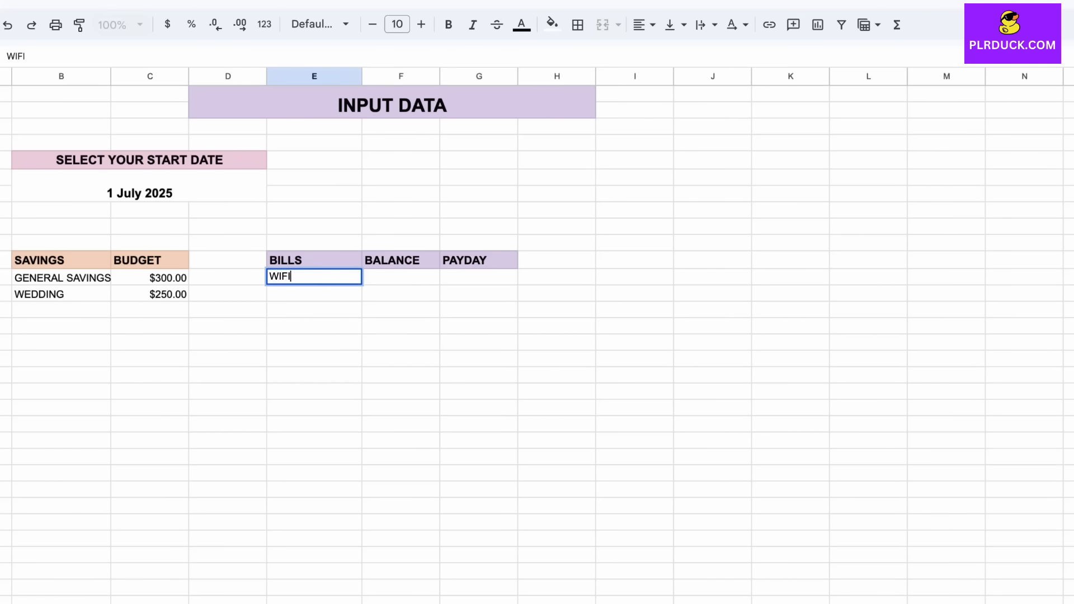
{"action": "key", "text": "Tab"}
{"action": "type", "text": "20"}
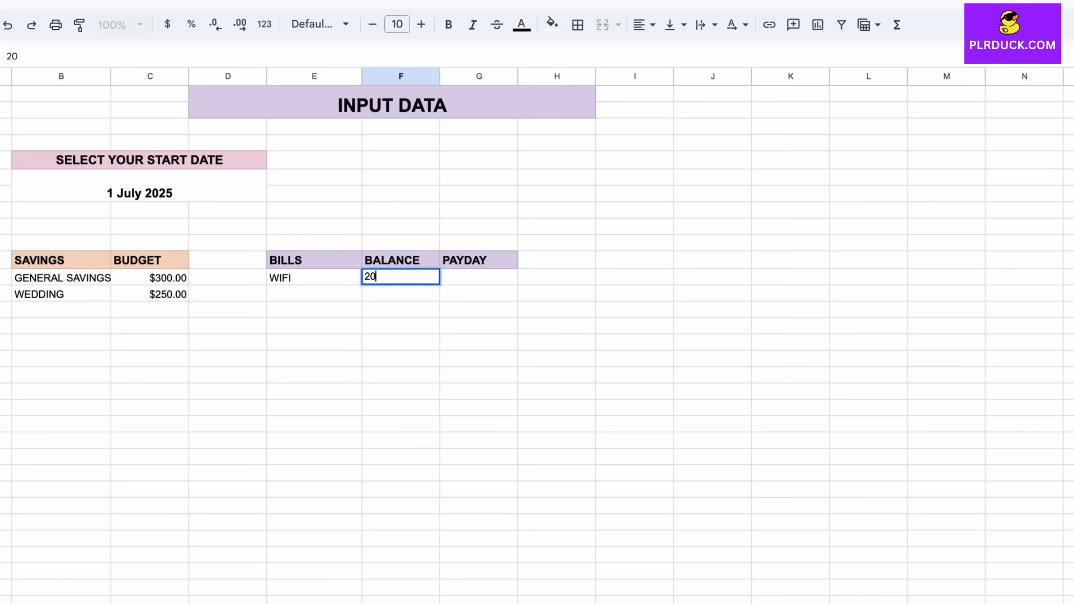
{"action": "key", "text": "Tab"}
{"action": "type", "text": "1"}
{"action": "key", "text": "Return"}
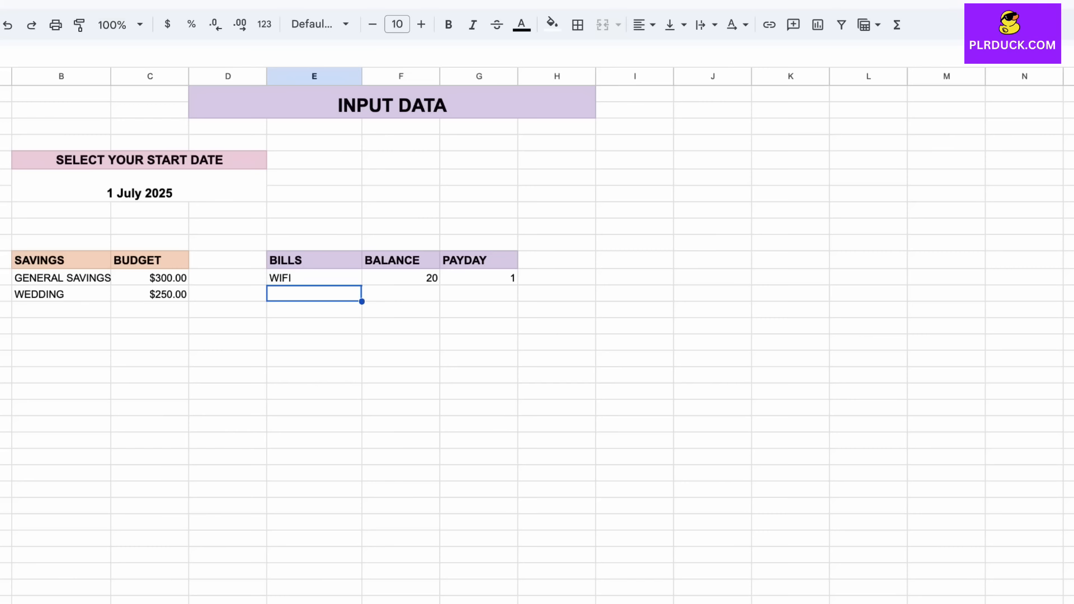
Step: Add the MS OFFICE bill in row 13 with balance 25 and payday 5, and format the balances F12:F14 as currency
{"action": "type", "text": "MS OFFI"}
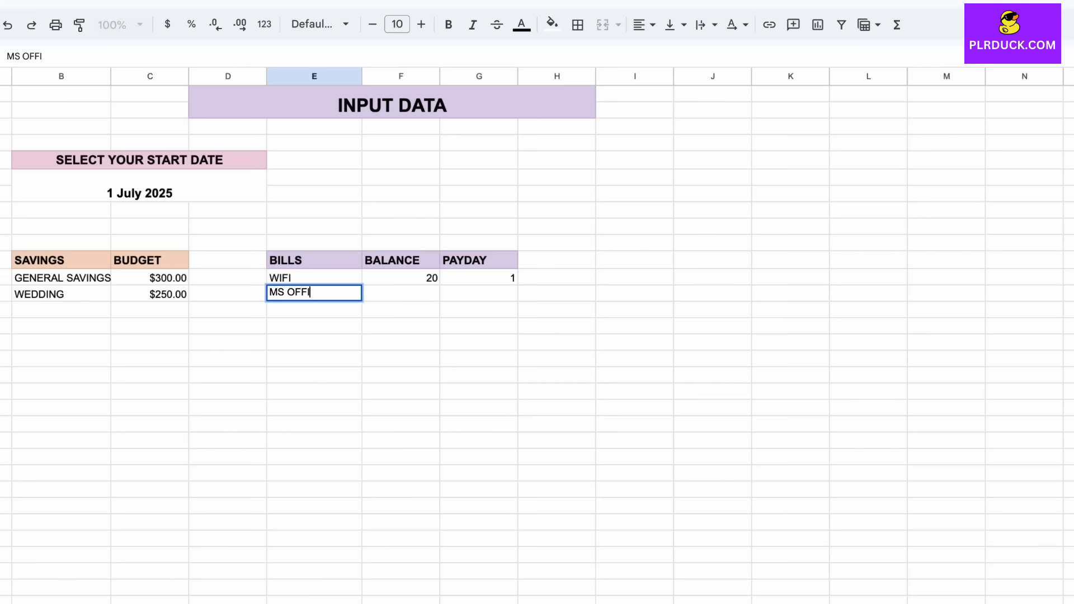
{"action": "type", "text": "CE"}
{"action": "key", "text": "Tab"}
{"action": "type", "text": "25"}
{"action": "key", "text": "Tab"}
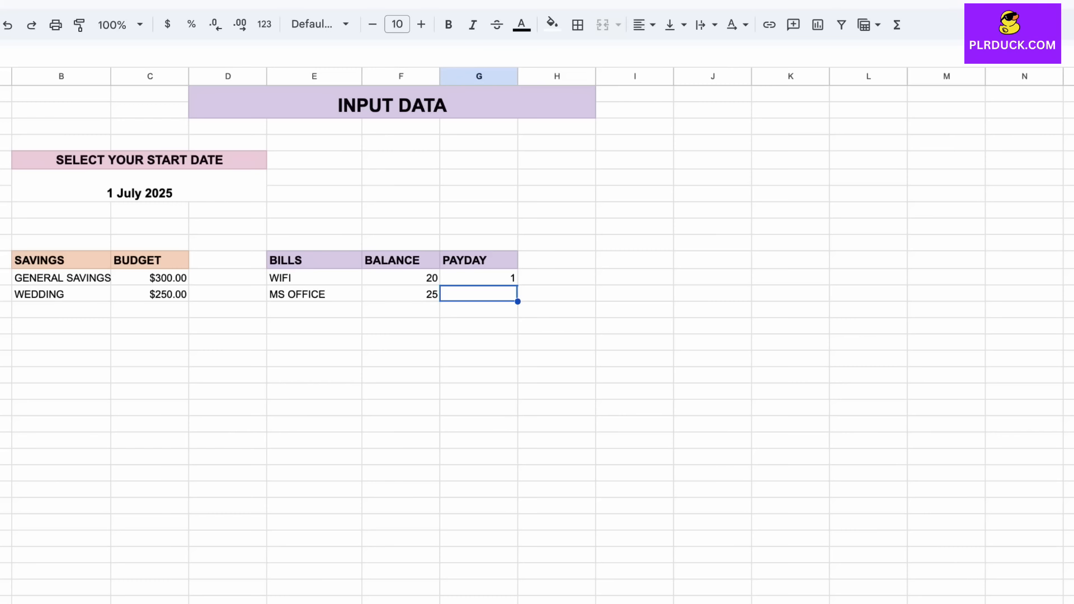
{"action": "type", "text": "5"}
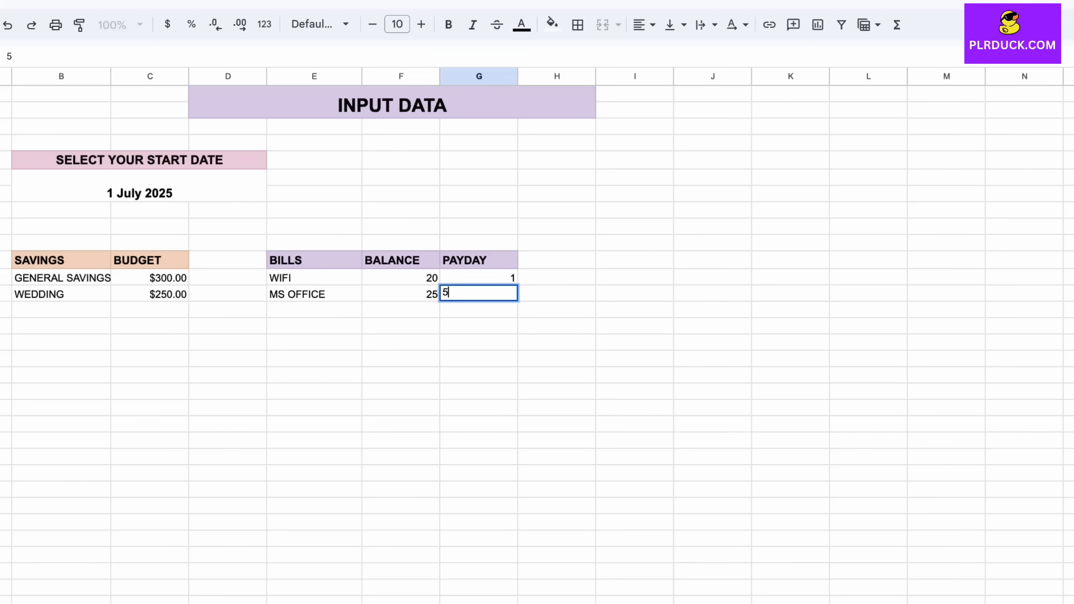
{"action": "key", "text": "Return"}
{"action": "left_click_drag", "start_coordinate": [401, 277], "coordinate": [401, 310]}
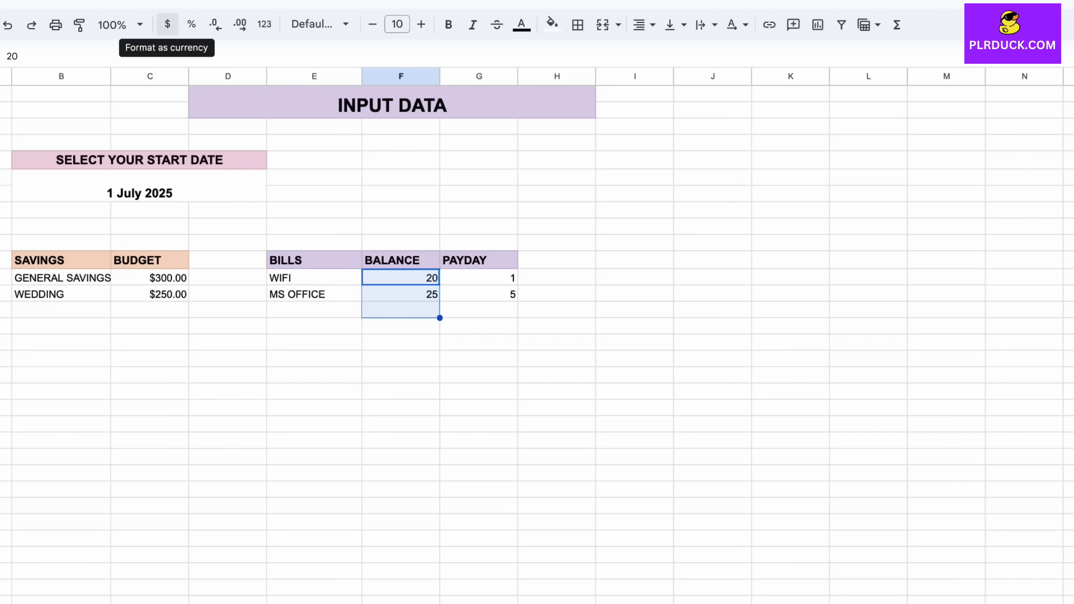
{"action": "left_click", "coordinate": [167, 24]}
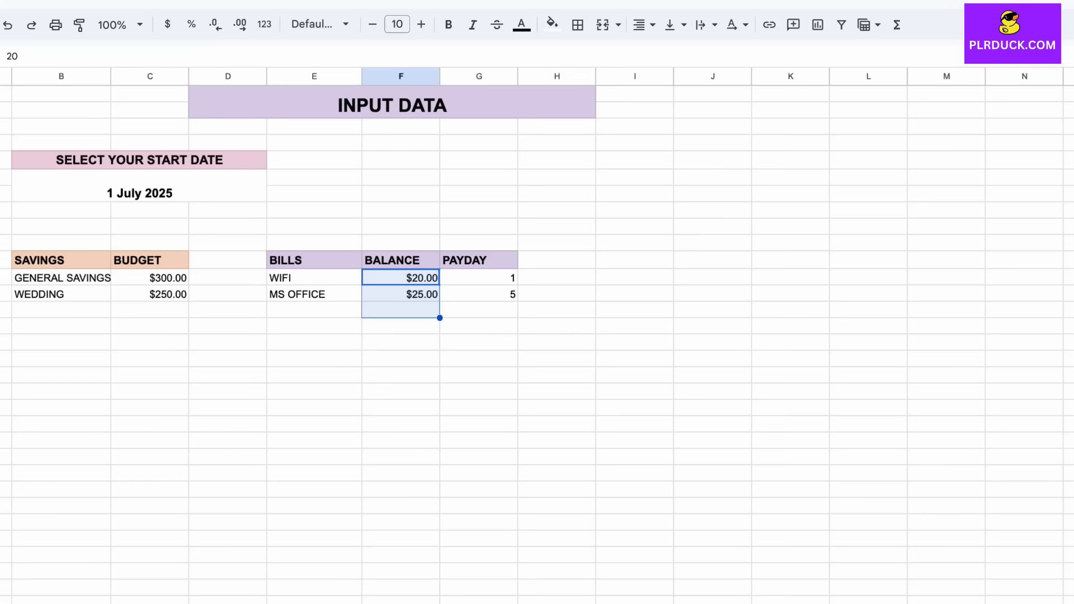
Step: Enter the headings EXPENSES and BUDGET in cells I11 and J11
{"action": "left_click", "coordinate": [634, 260]}
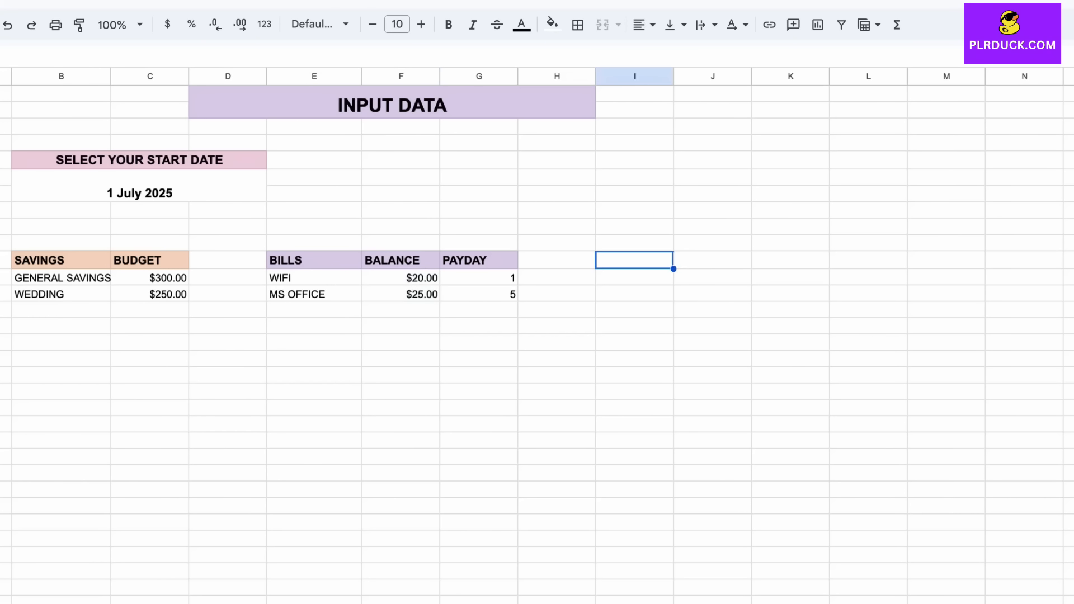
{"action": "scroll", "coordinate": [537, 336], "scroll_direction": "right", "scroll_amount": 2}
{"action": "type", "text": "EXPENSES"}
{"action": "key", "text": "Tab"}
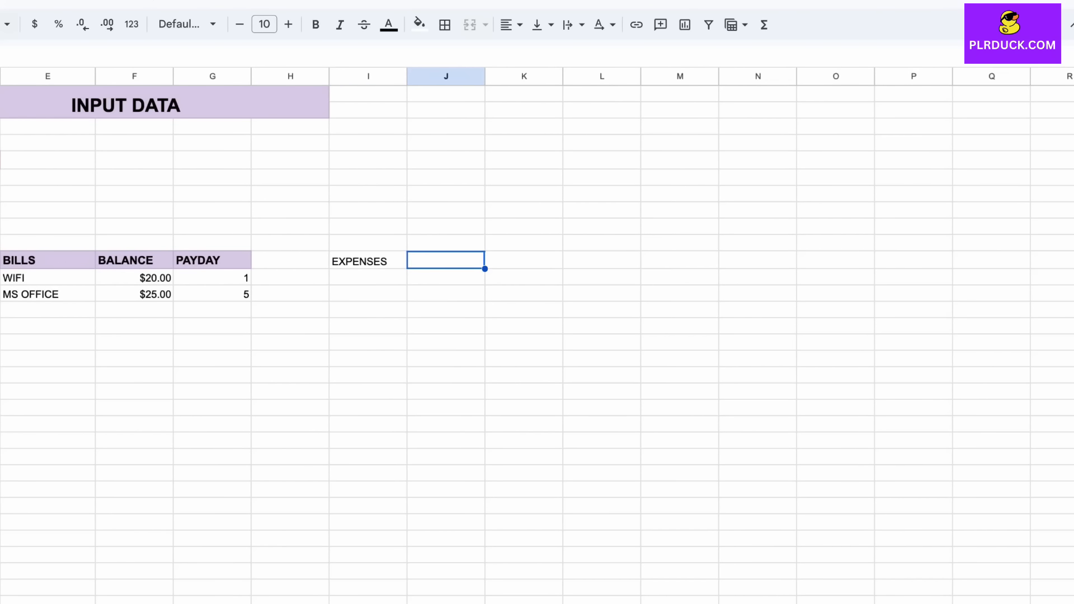
{"action": "type", "text": "BUD"}
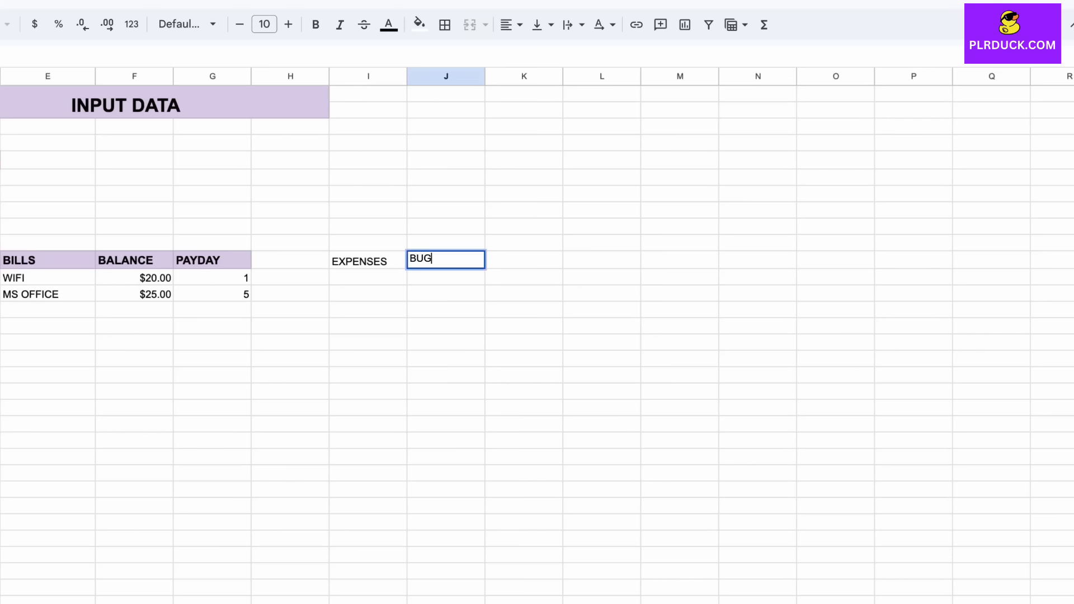
{"action": "key", "text": "BackSpace"}
{"action": "type", "text": "DGET"}
Step: Make the expenses headings in I11:J11 bold, size 11, with light orange fill, and widen column I slightly
{"action": "left_click_drag", "start_coordinate": [368, 261], "coordinate": [446, 261]}
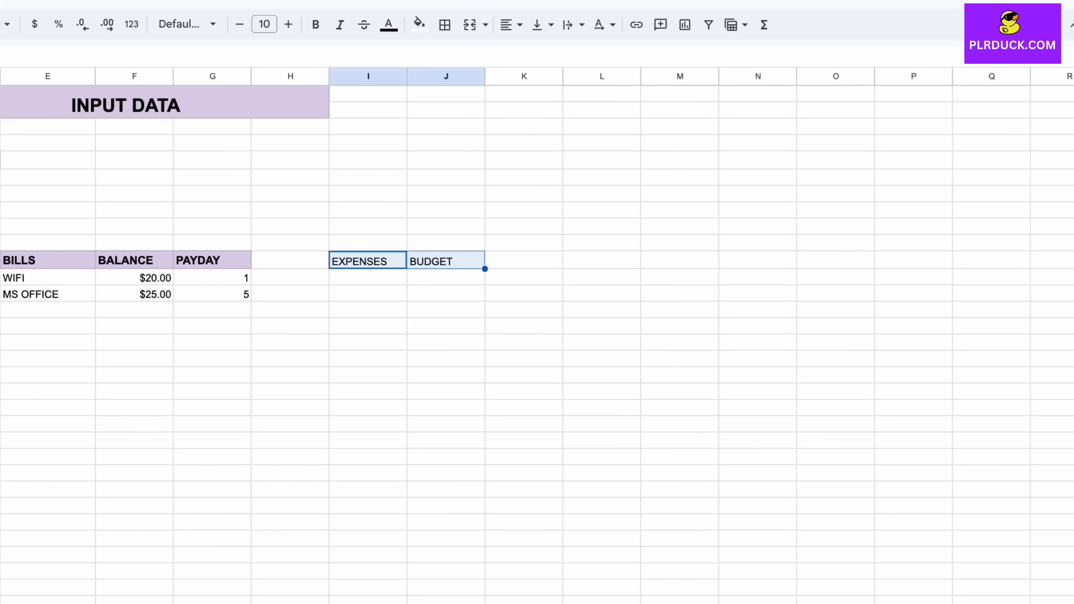
{"action": "left_click", "coordinate": [289, 24]}
{"action": "left_click", "coordinate": [315, 24]}
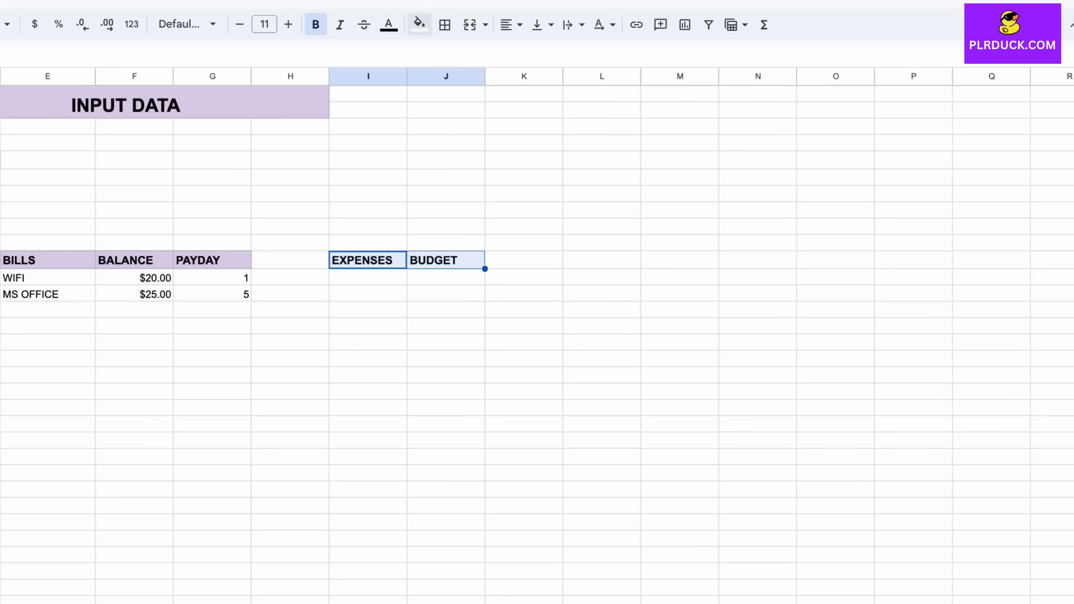
{"action": "left_click", "coordinate": [419, 24]}
{"action": "left_click", "coordinate": [480, 280]}
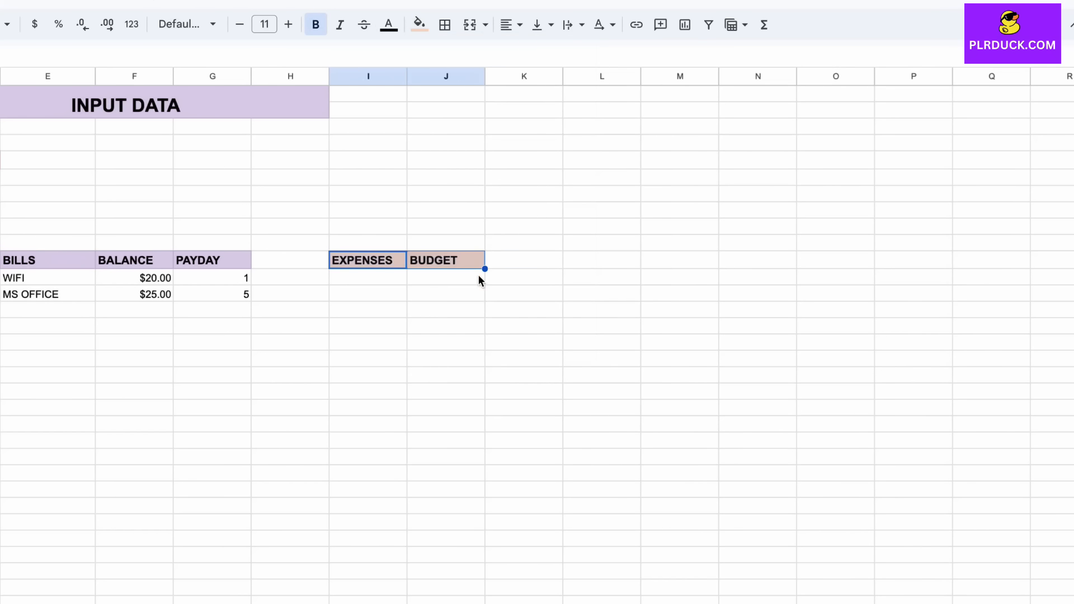
{"action": "left_click_drag", "start_coordinate": [407, 76], "coordinate": [420, 76]}
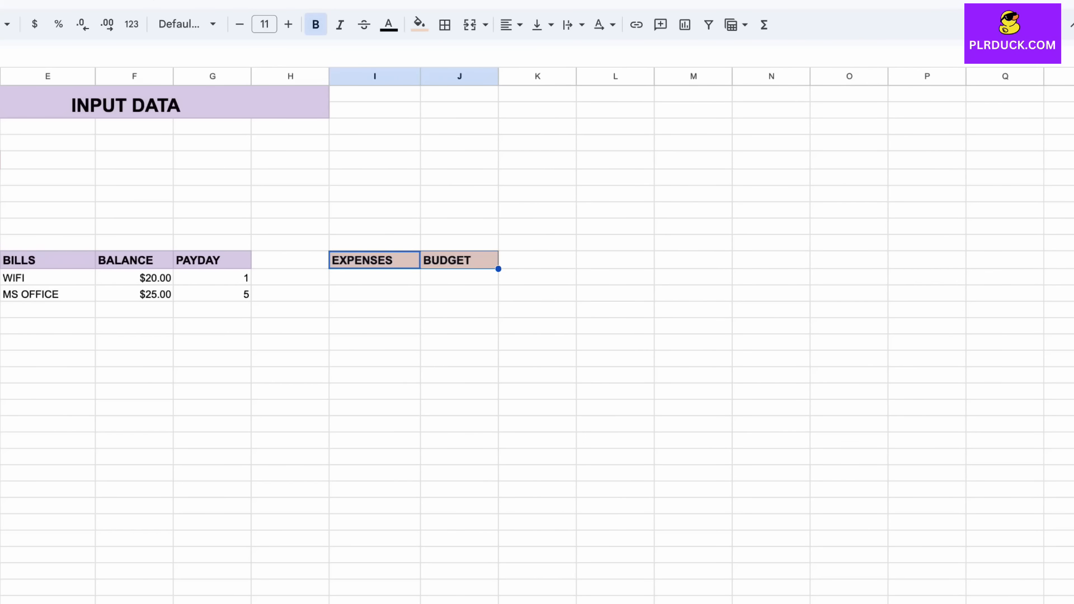
Step: Add the FOOD expense in row 12 with a budget of 220
{"action": "left_click", "coordinate": [375, 277]}
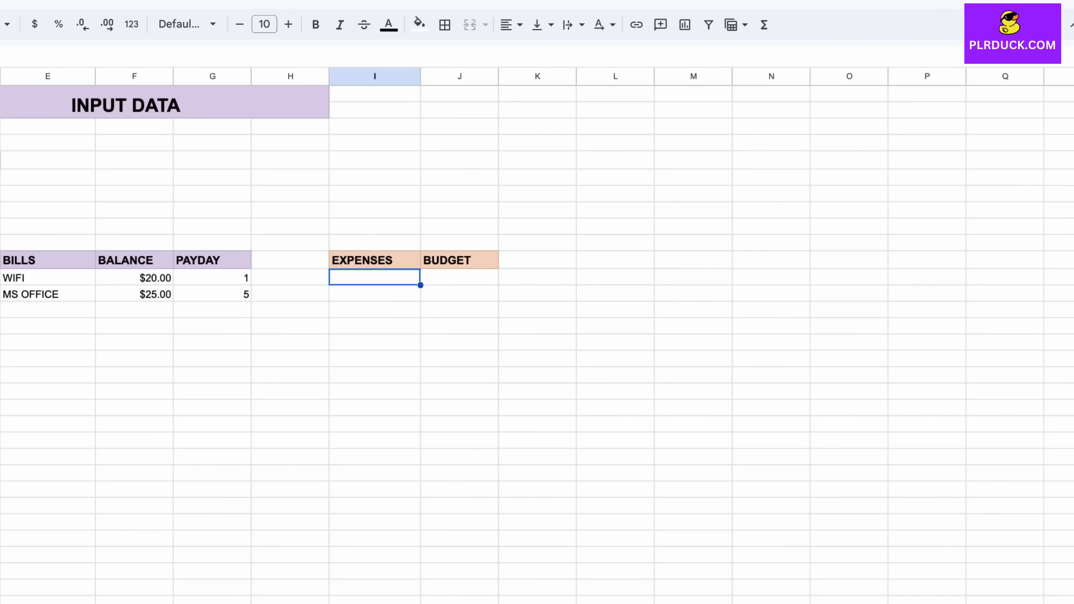
{"action": "type", "text": "FOOD"}
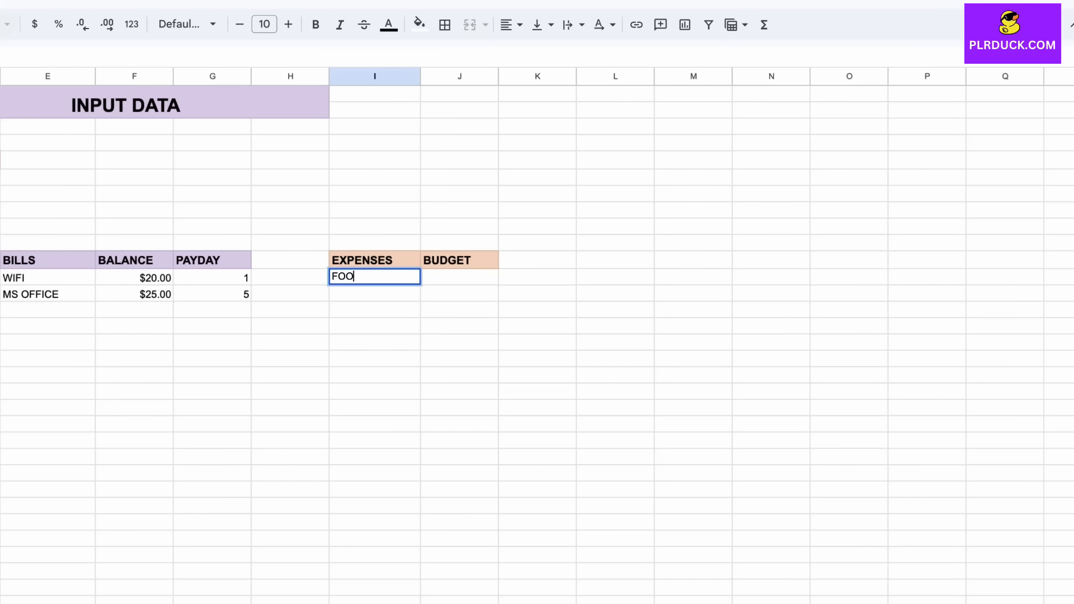
{"action": "key", "text": "Tab"}
{"action": "type", "text": "220"}
{"action": "key", "text": "Return"}
Step: Add the RENT expense in row 13 with a budget of 410, and format the budgets J12:J13 as currency
{"action": "type", "text": "RENT"}
{"action": "key", "text": "Tab"}
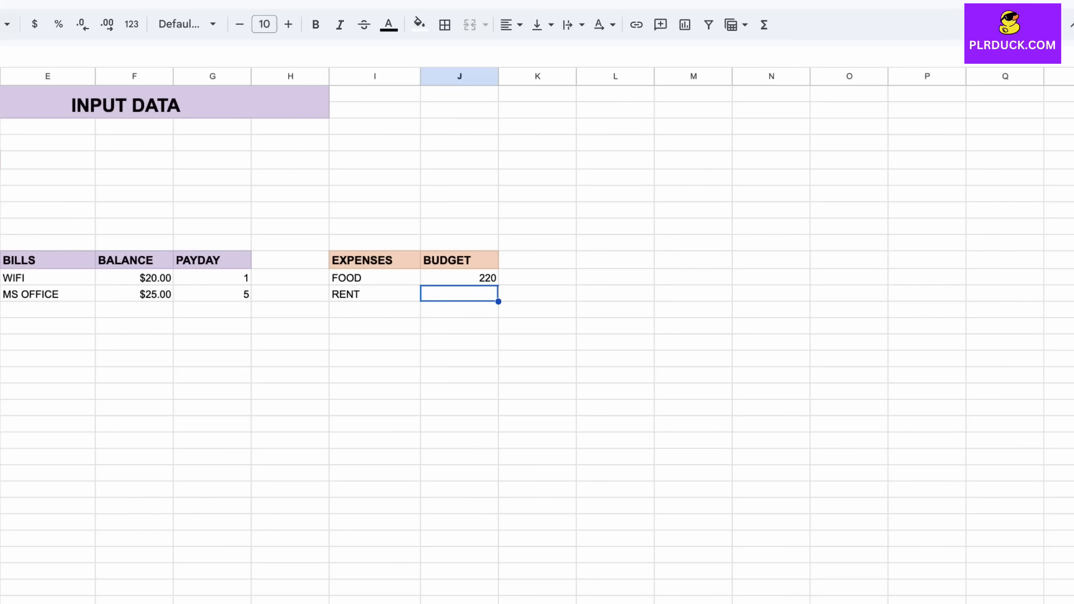
{"action": "type", "text": "410"}
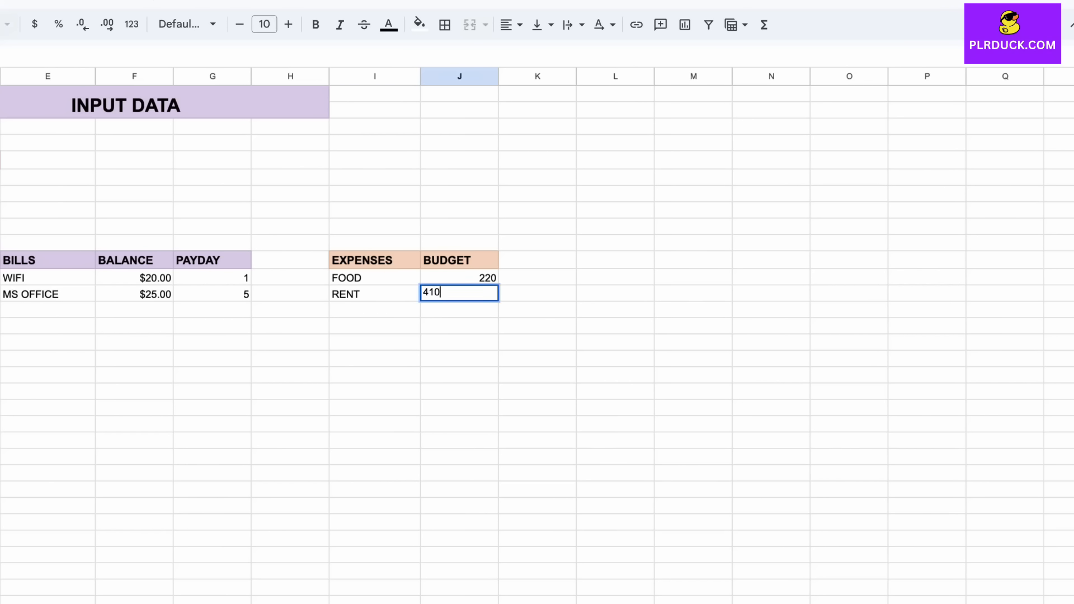
{"action": "key", "text": "Return"}
{"action": "left_click", "coordinate": [460, 342]}
{"action": "left_click_drag", "start_coordinate": [459, 278], "coordinate": [459, 294]}
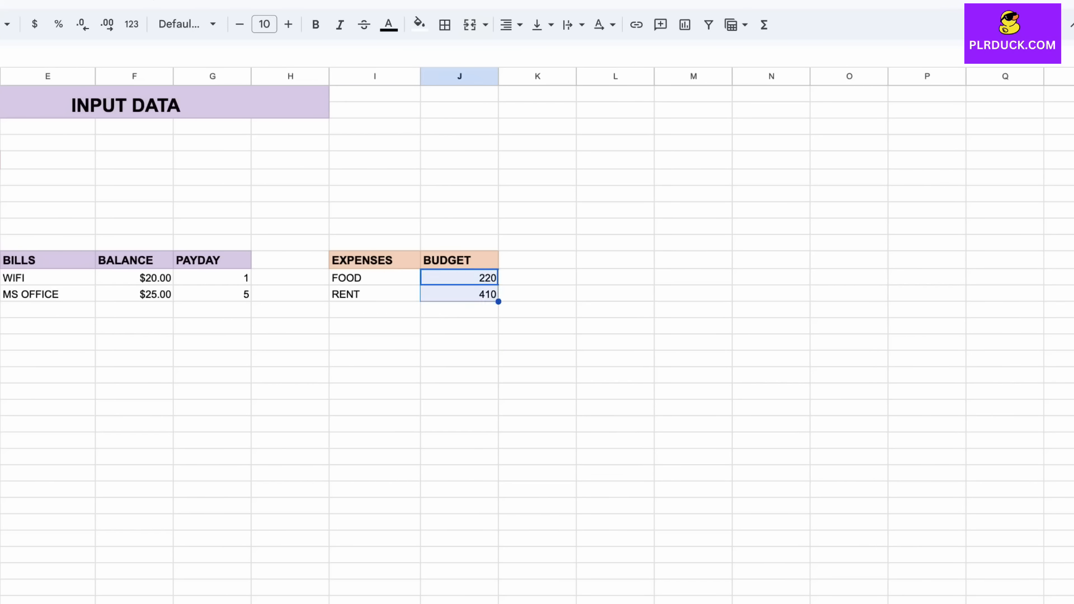
{"action": "left_click", "coordinate": [34, 24]}
Step: Enter the headings DEBT, BUDGET and PAYDAY in cells L11, M11 and N11
{"action": "left_click", "coordinate": [616, 260]}
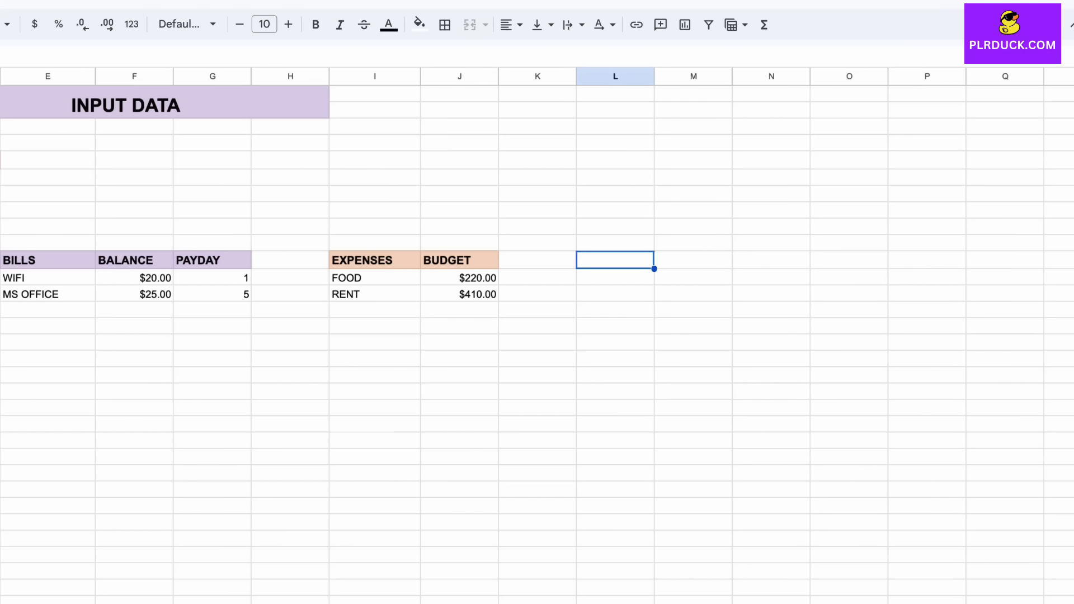
{"action": "type", "text": "DEBT"}
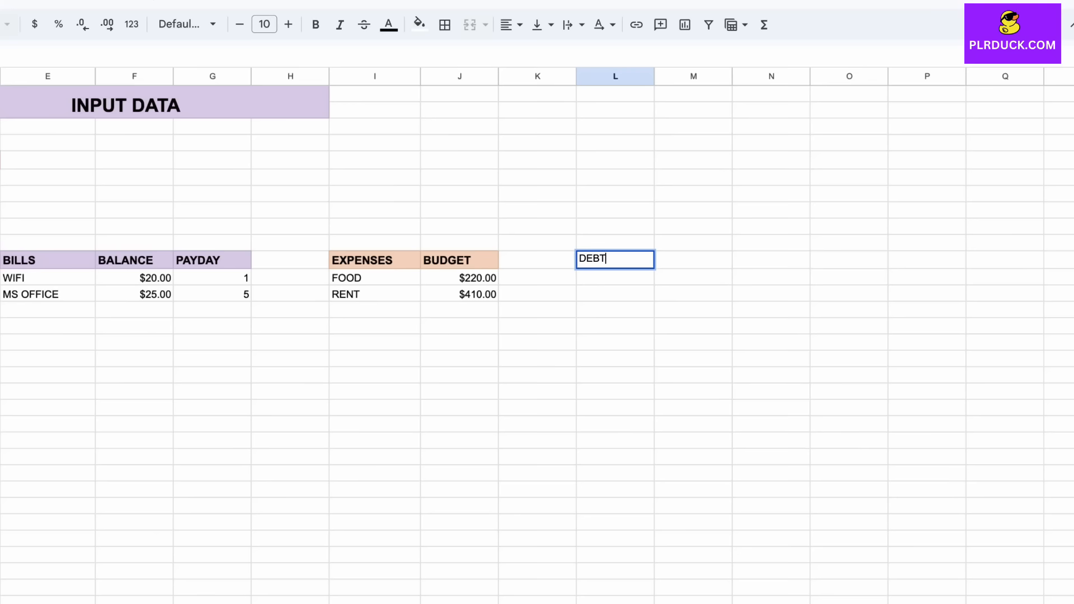
{"action": "key", "text": "Tab"}
{"action": "type", "text": "BUG"}
{"action": "key", "text": "BackSpace"}
{"action": "type", "text": "DGET"}
{"action": "key", "text": "Tab"}
{"action": "type", "text": "PAYDAY"}
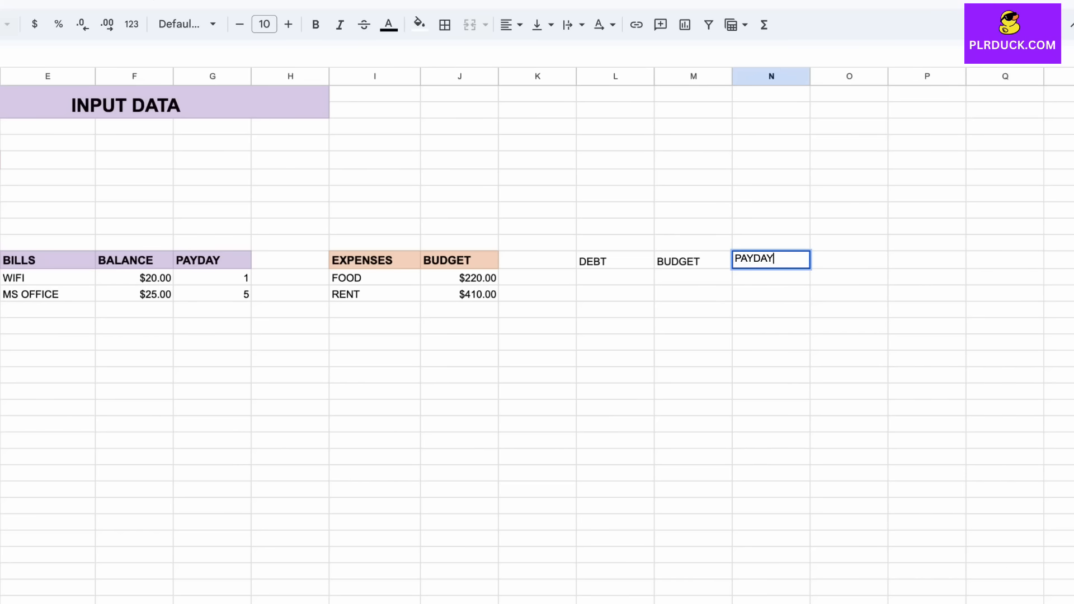
Step: Make the debt headings in L11:N11 bold, size 11, with the light purple custom fill
{"action": "left_click", "coordinate": [616, 260]}
{"action": "left_click_drag", "start_coordinate": [615, 261], "coordinate": [771, 261]}
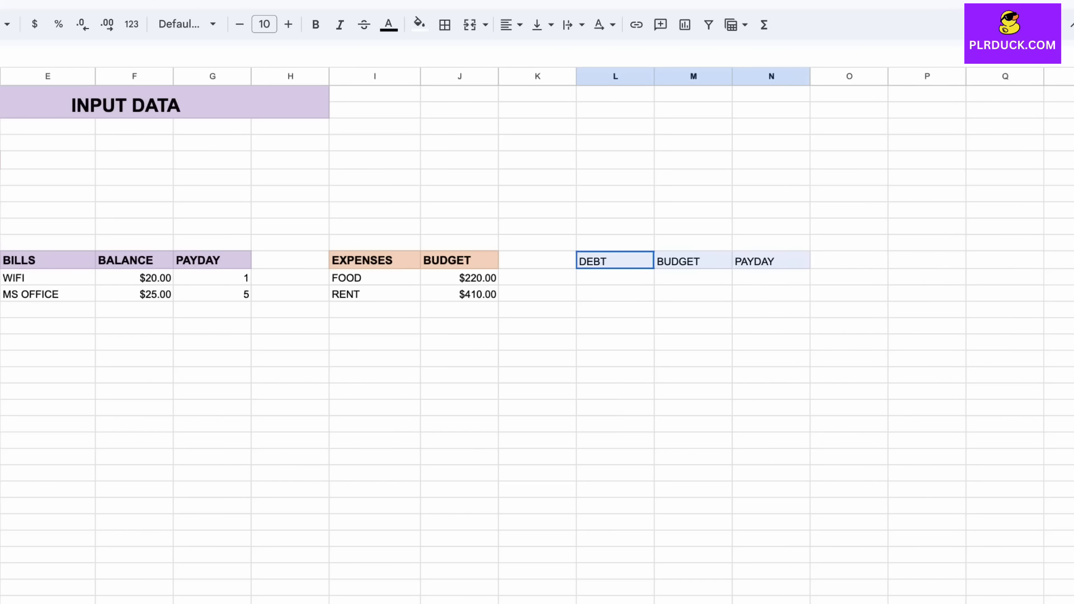
{"action": "left_click", "coordinate": [288, 24]}
{"action": "left_click", "coordinate": [316, 24]}
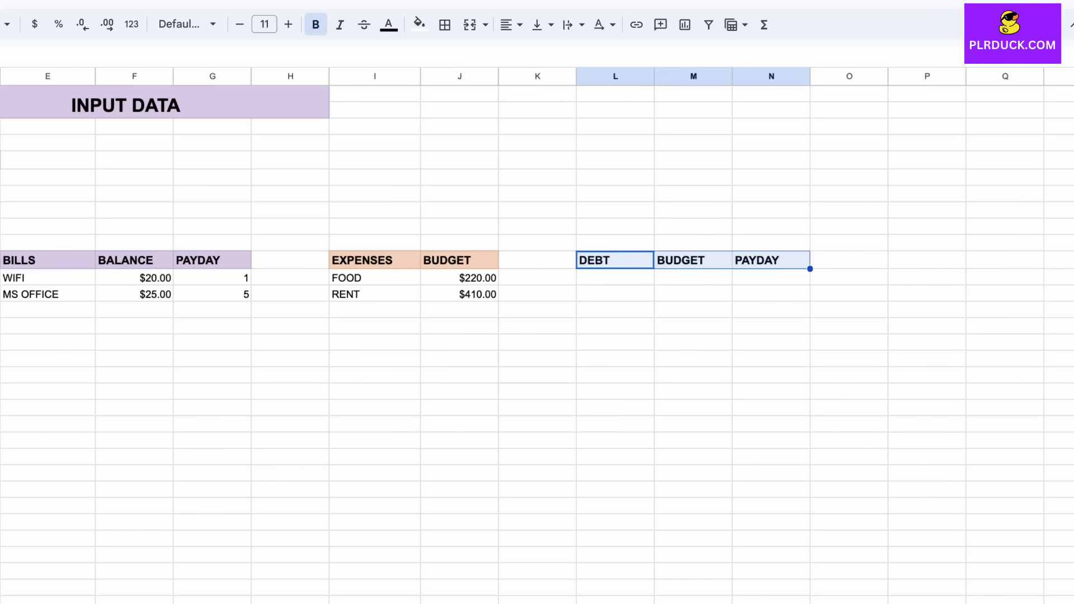
{"action": "left_click", "coordinate": [419, 24]}
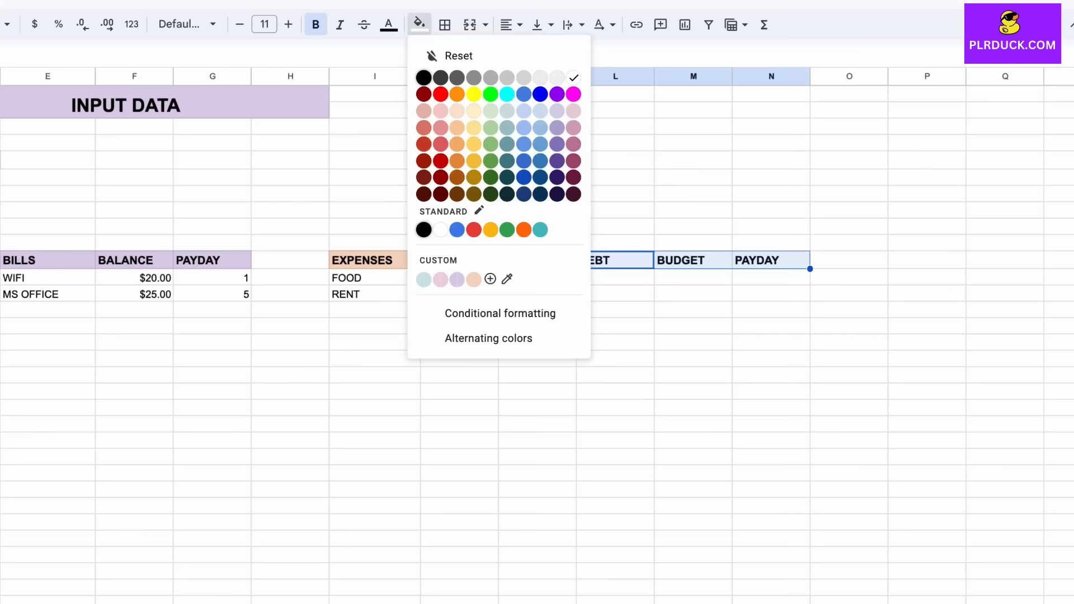
{"action": "left_click", "coordinate": [457, 280]}
Step: Add the CREDIT CARD debt in row 12 with a budget of 150 and payday 5
{"action": "double_click", "coordinate": [615, 277]}
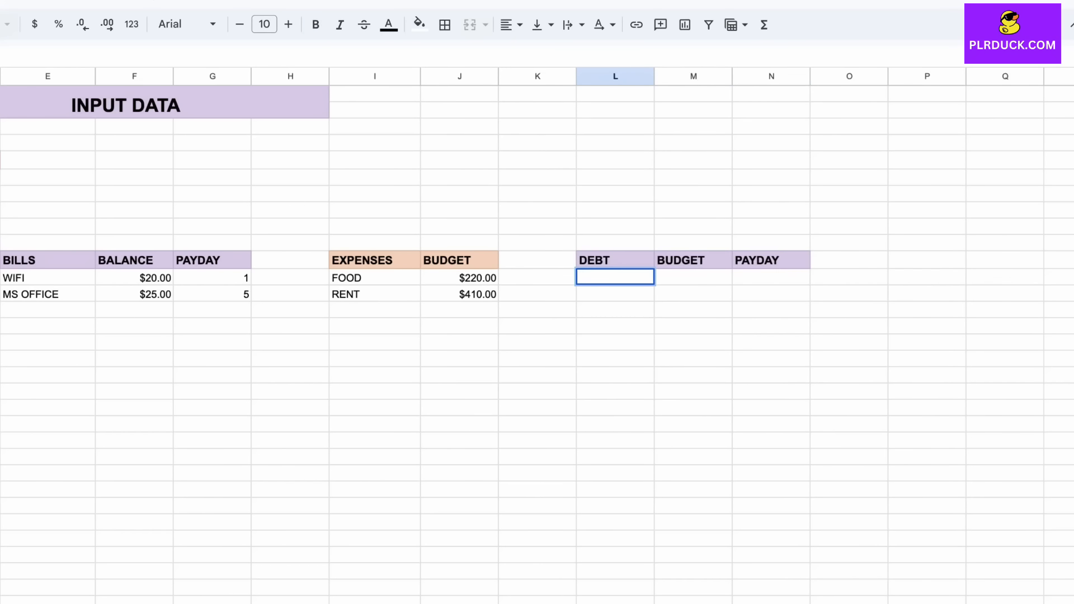
{"action": "type", "text": "CREDIT CARD"}
{"action": "key", "text": "Tab"}
{"action": "type", "text": "150"}
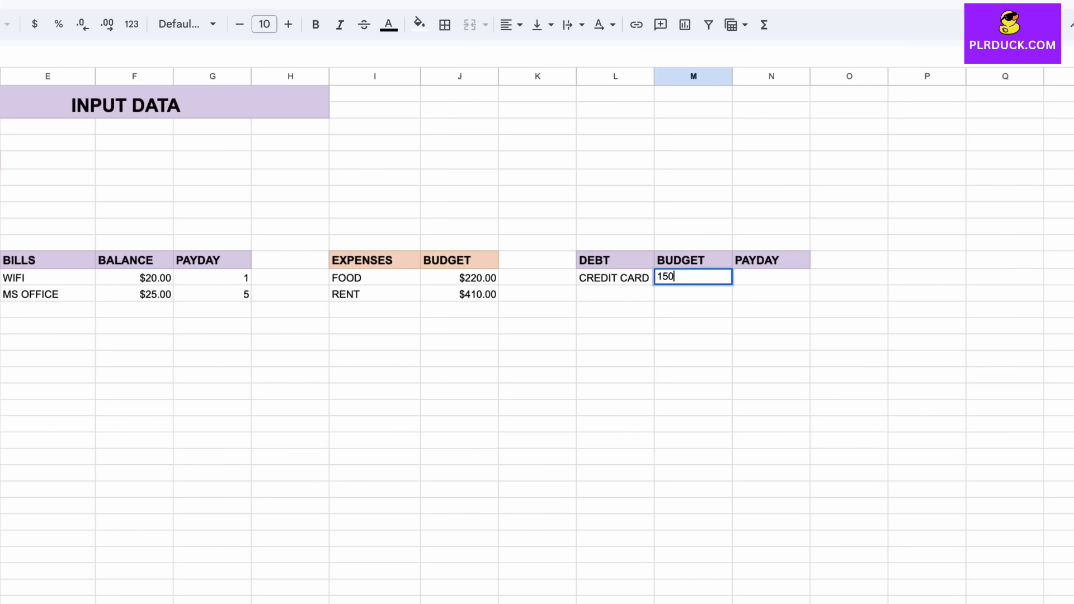
{"action": "key", "text": "Tab"}
{"action": "type", "text": "5"}
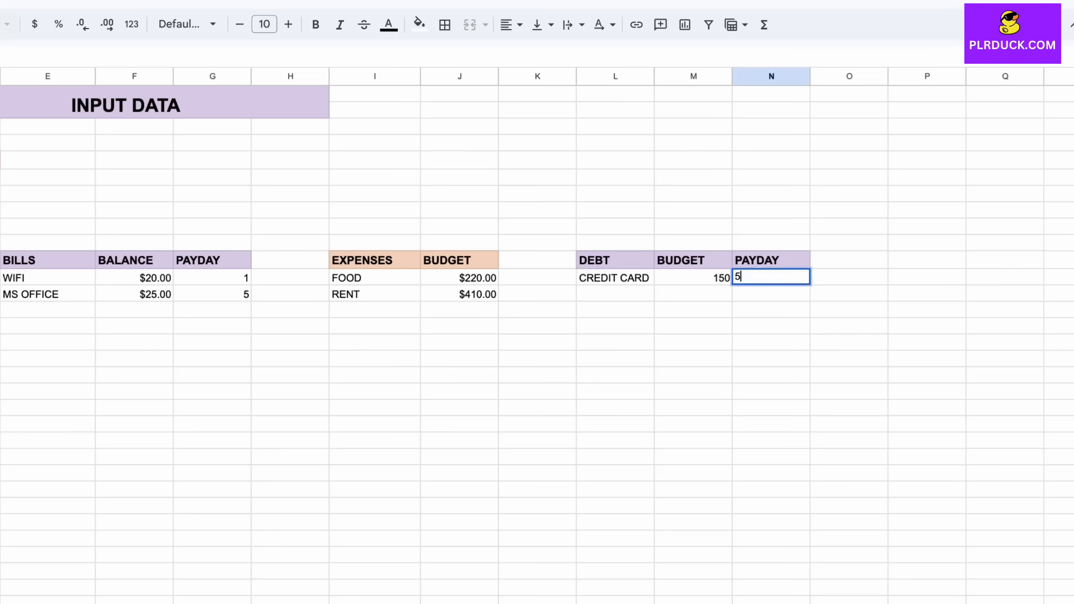
Step: Format the credit card budget in M12 as currency
{"action": "left_click", "coordinate": [693, 326]}
{"action": "left_click", "coordinate": [693, 278]}
{"action": "key", "text": "ctrl+shift+4"}
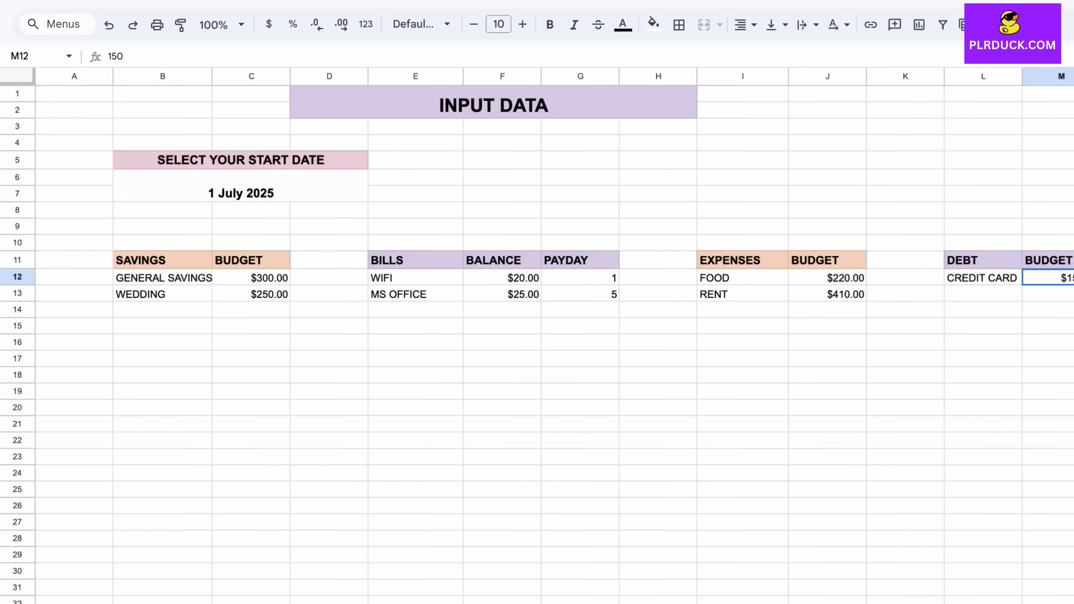
{"action": "scroll", "coordinate": [537, 345], "scroll_direction": "down", "scroll_amount": 1}
{"action": "scroll", "coordinate": [537, 345], "scroll_direction": "right", "scroll_amount": 1}
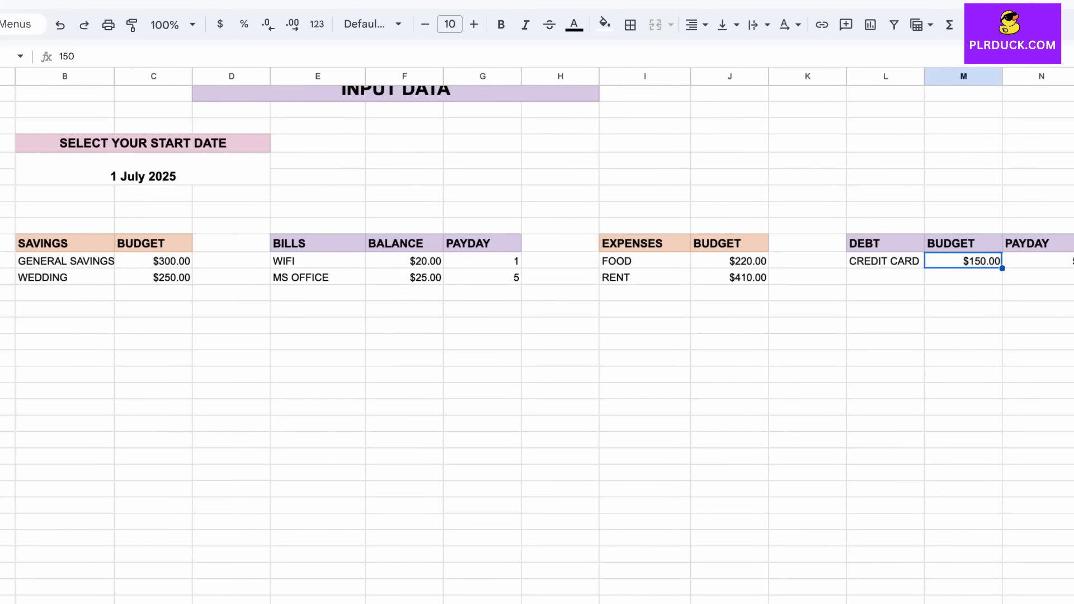
{"action": "scroll", "coordinate": [537, 345], "scroll_direction": "up", "scroll_amount": 1}
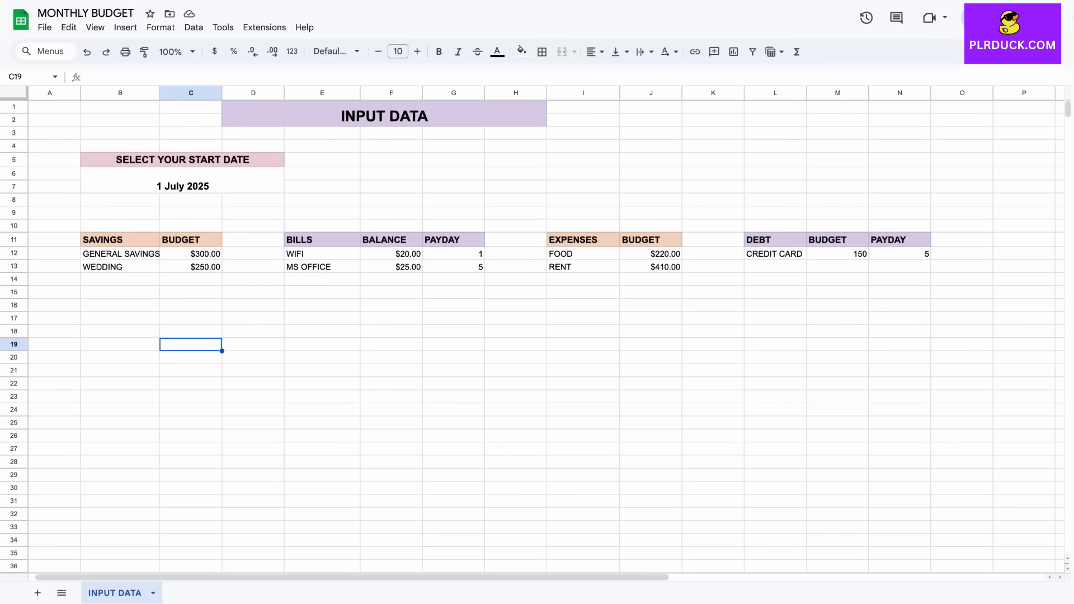
Step: Apply grey borders to all cells of the savings, bills, expenses and debt tables from row 11 to row 27
{"action": "left_click_drag", "start_coordinate": [120, 240], "coordinate": [191, 449]}
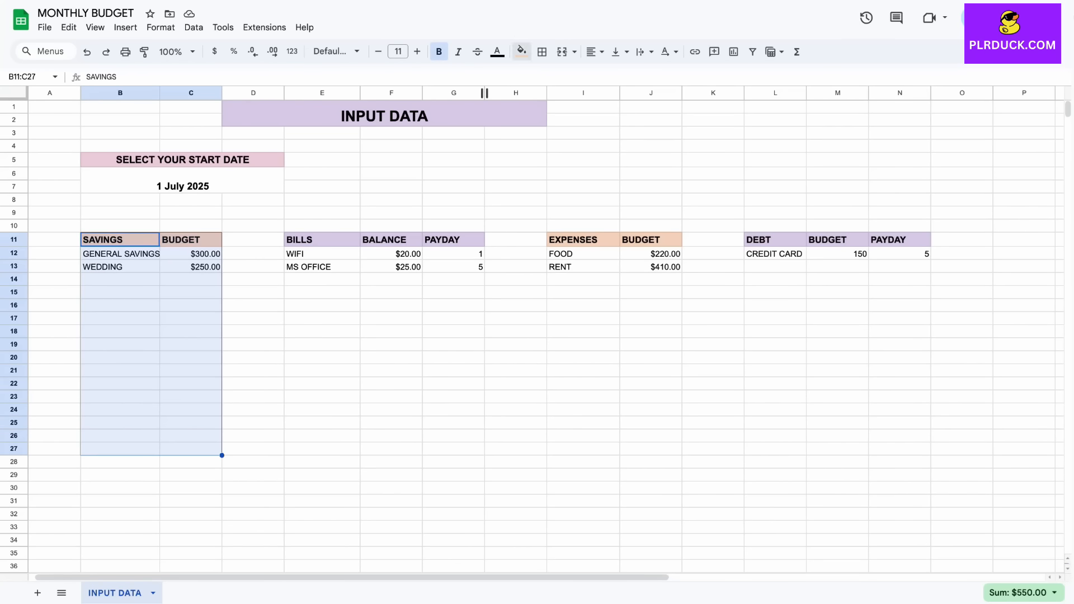
{"action": "left_click", "coordinate": [542, 51]}
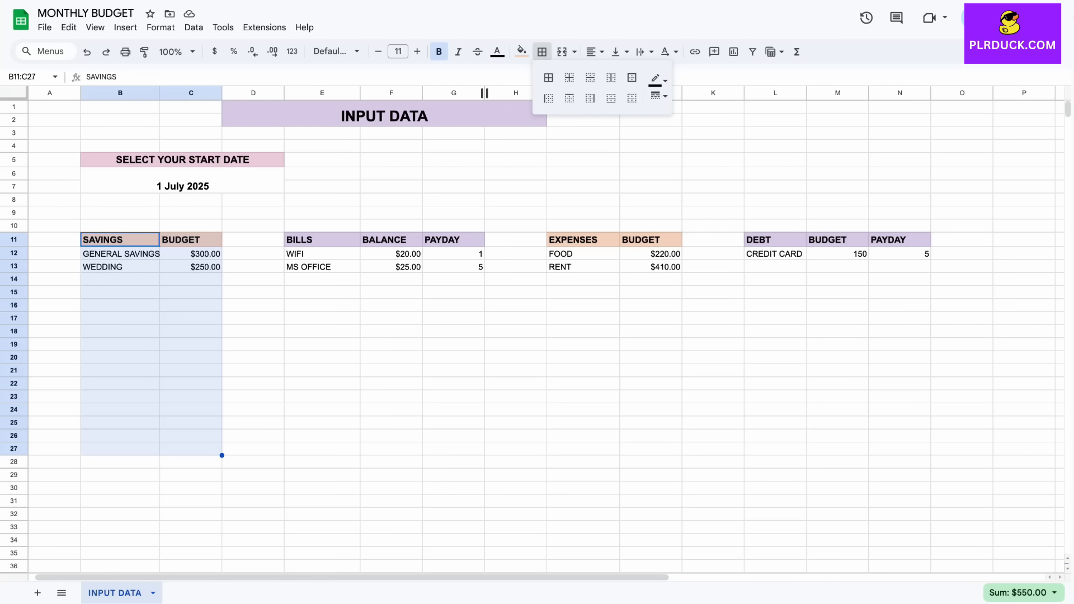
{"action": "left_click", "coordinate": [657, 79]}
{"action": "left_click", "coordinate": [701, 121]}
{"action": "left_click", "coordinate": [548, 78]}
{"action": "left_click", "coordinate": [253, 384]}
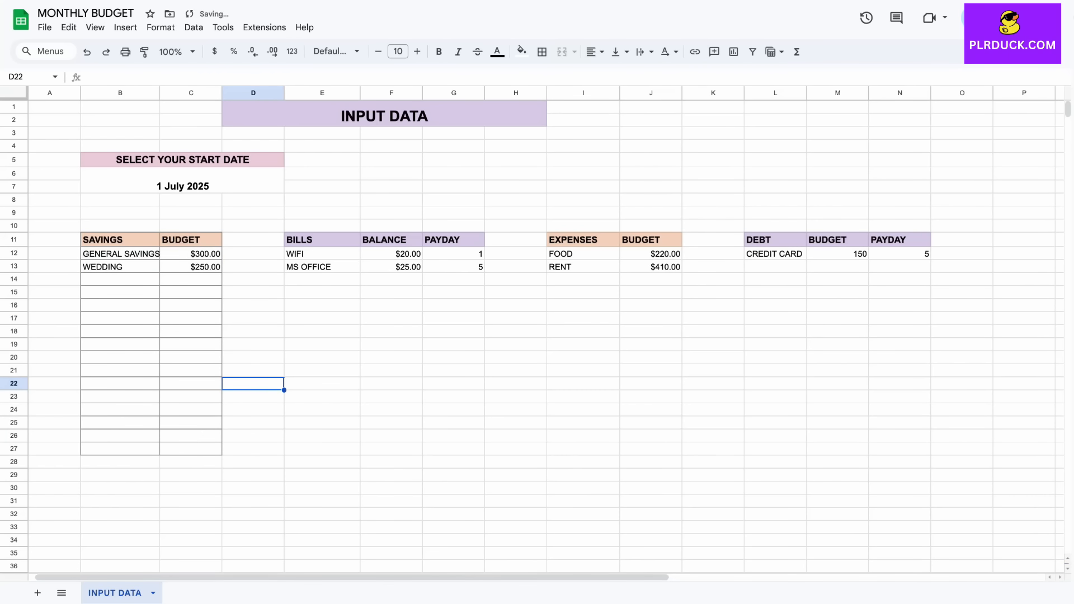
{"action": "left_click_drag", "start_coordinate": [321, 239], "coordinate": [453, 448]}
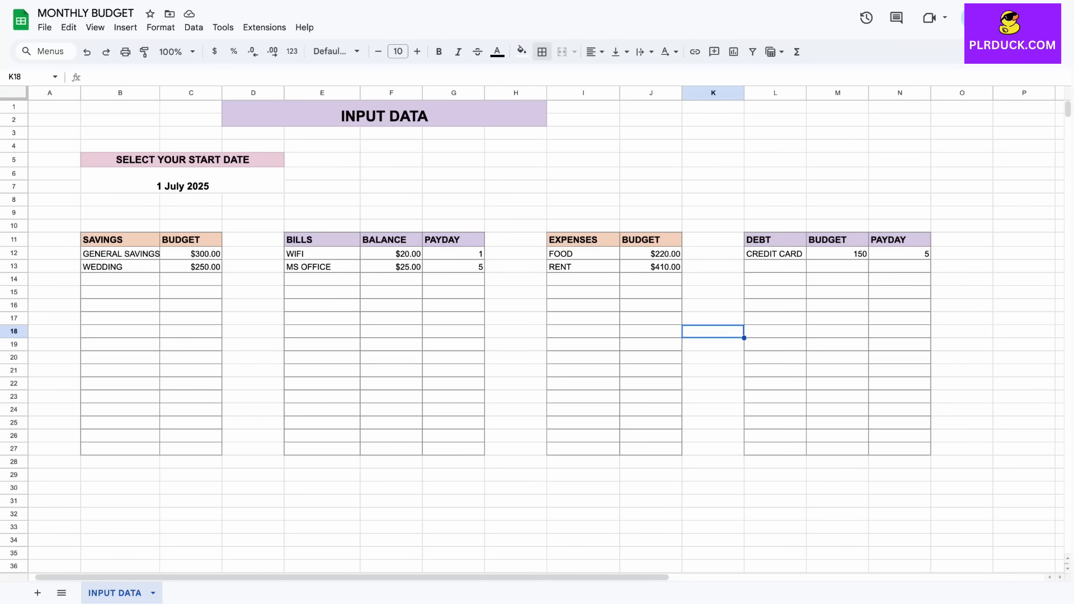
Step: Add a new sheet and name it TRANSACTIONS
{"action": "left_click", "coordinate": [38, 593]}
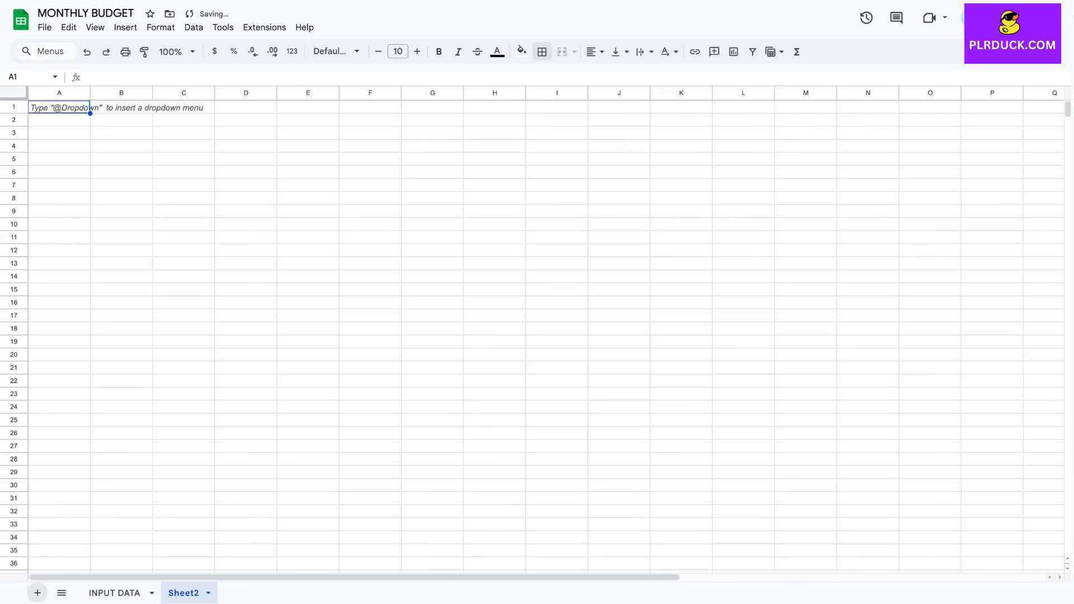
{"action": "double_click", "coordinate": [190, 594]}
{"action": "type", "text": "TRANSACTIONS"}
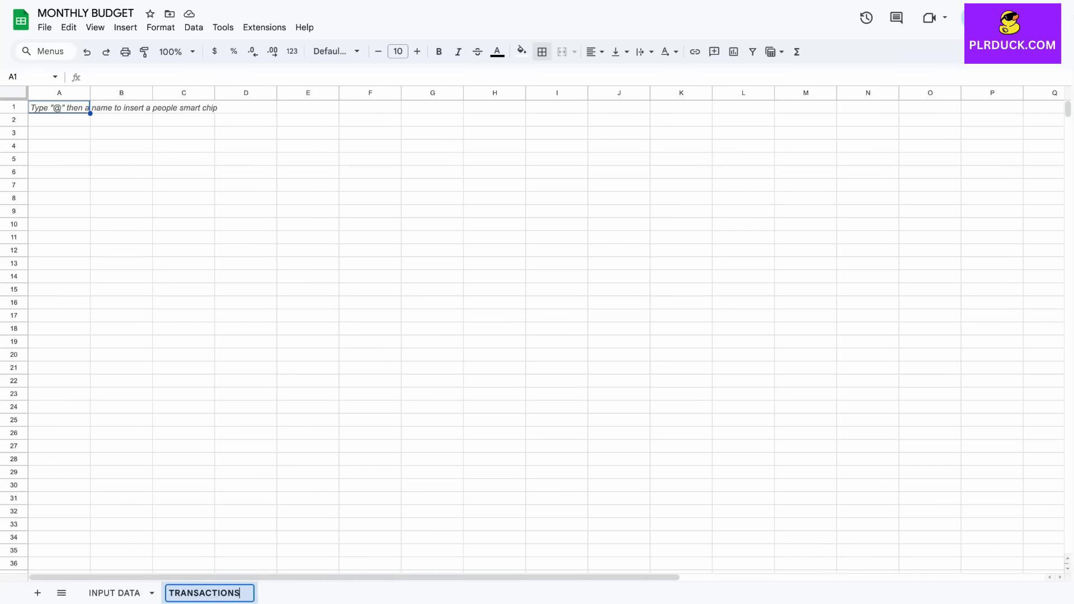
{"action": "left_click", "coordinate": [308, 159]}
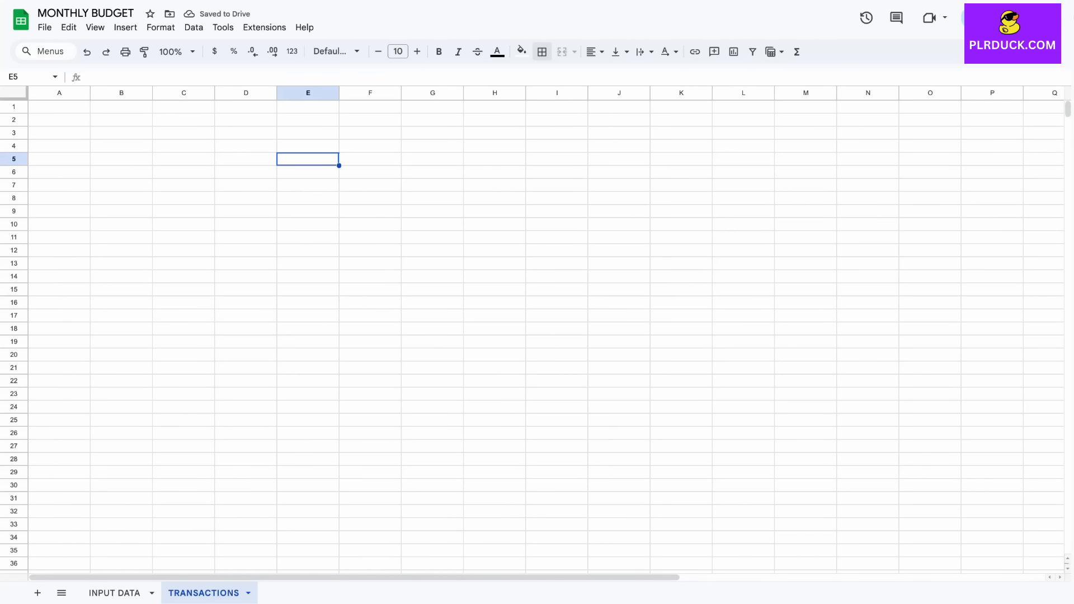
Step: Merge cells D1:G2 on the TRANSACTIONS sheet and enter the title TRANSACTIONS
{"action": "left_click_drag", "start_coordinate": [246, 107], "coordinate": [434, 120]}
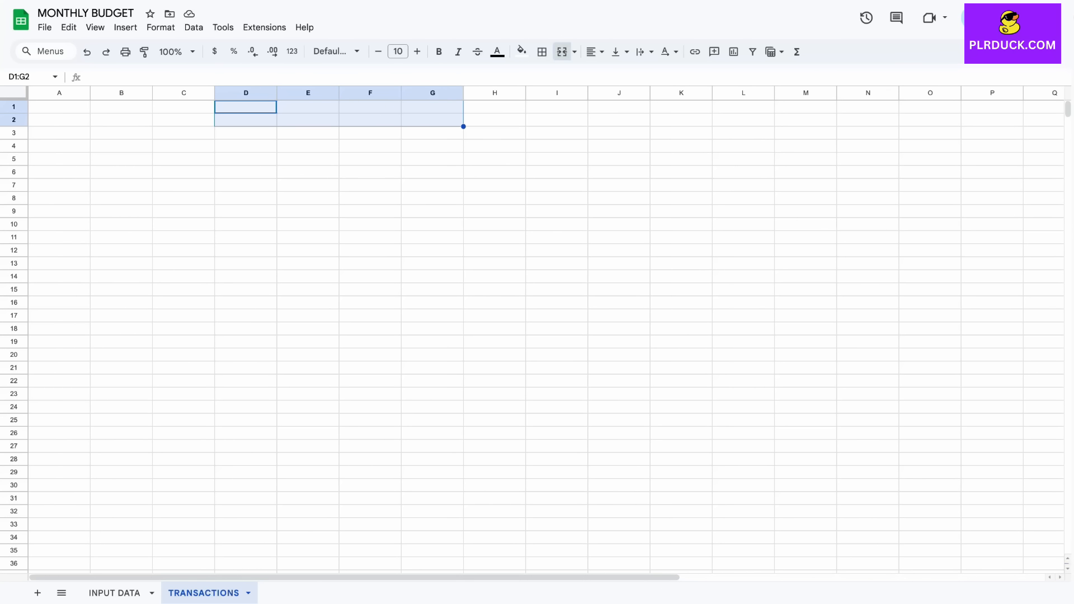
{"action": "left_click", "coordinate": [561, 51]}
{"action": "type", "text": "TR"}
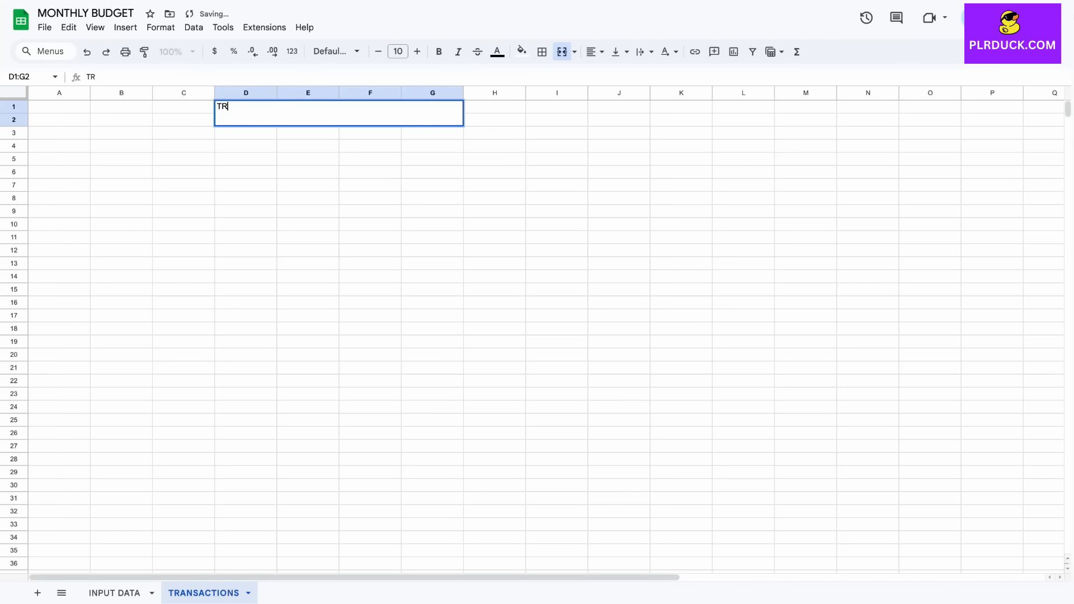
{"action": "type", "text": "ANSACTIONS"}
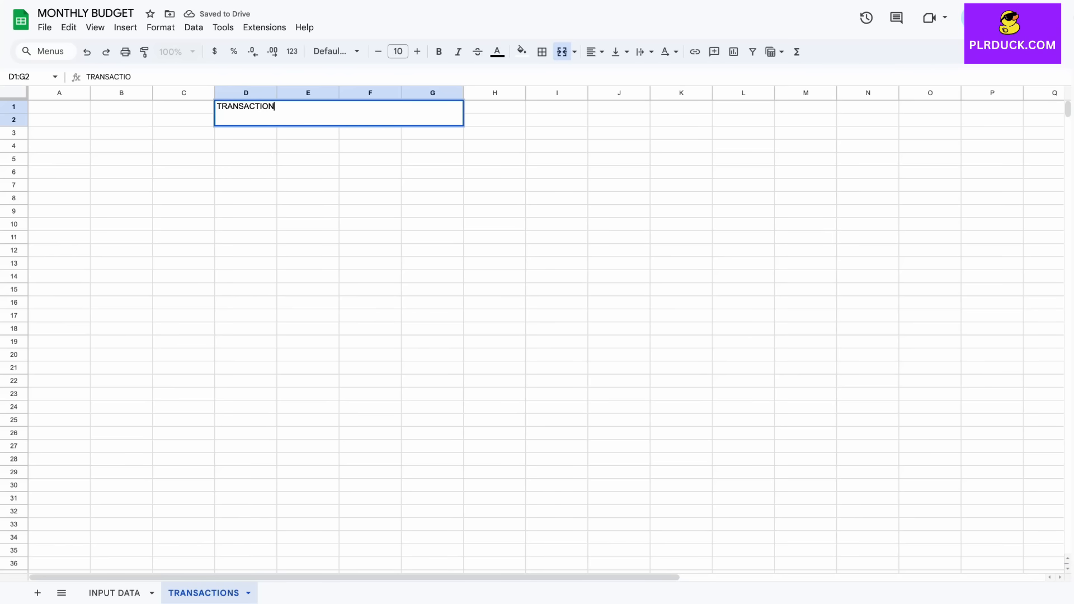
{"action": "key", "text": "Return"}
Step: Set the TRANSACTIONS title to font size 18 and make it bold
{"action": "left_click", "coordinate": [417, 52]}
{"action": "left_click", "coordinate": [417, 52]}
{"action": "left_click", "coordinate": [417, 51]}
{"action": "left_click", "coordinate": [416, 52]}
{"action": "left_click", "coordinate": [417, 52]}
{"action": "left_click", "coordinate": [417, 52]}
{"action": "left_click", "coordinate": [417, 51]}
{"action": "left_click", "coordinate": [417, 51]}
{"action": "left_click", "coordinate": [440, 52]}
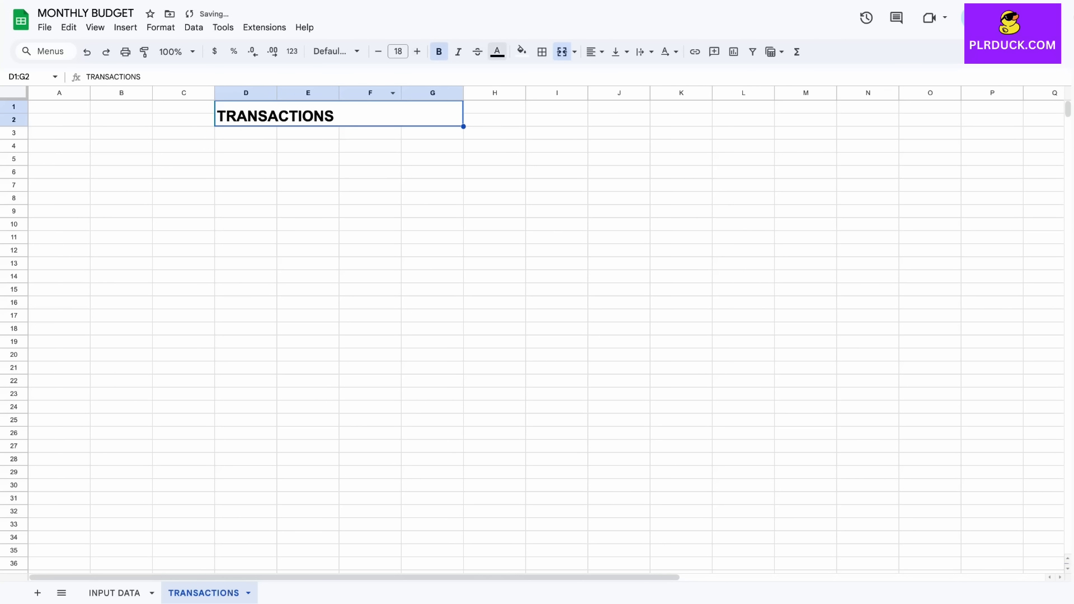
Step: Center the TRANSACTIONS title and fill its merged cell with the custom light pink colour
{"action": "left_click", "coordinate": [595, 51]}
{"action": "left_click", "coordinate": [614, 74]}
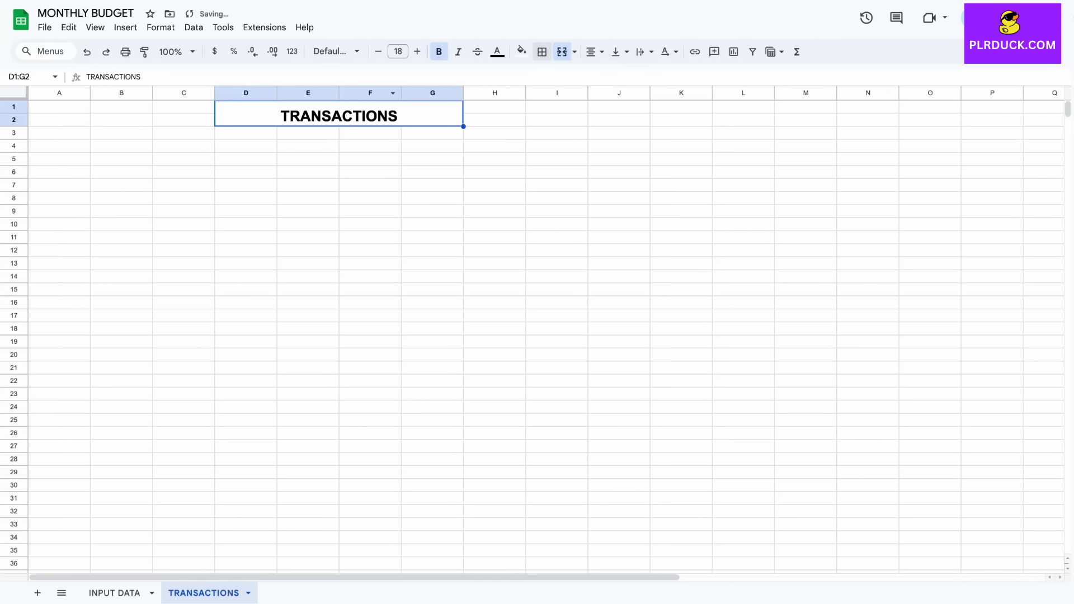
{"action": "left_click", "coordinate": [522, 52]}
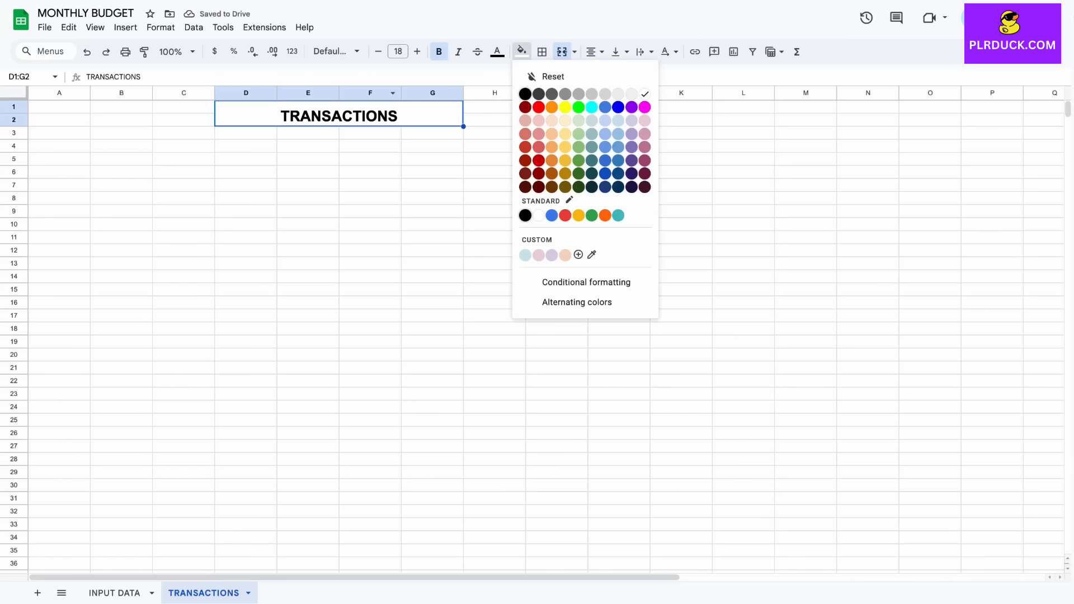
{"action": "left_click", "coordinate": [539, 256]}
{"action": "left_click", "coordinate": [183, 211]}
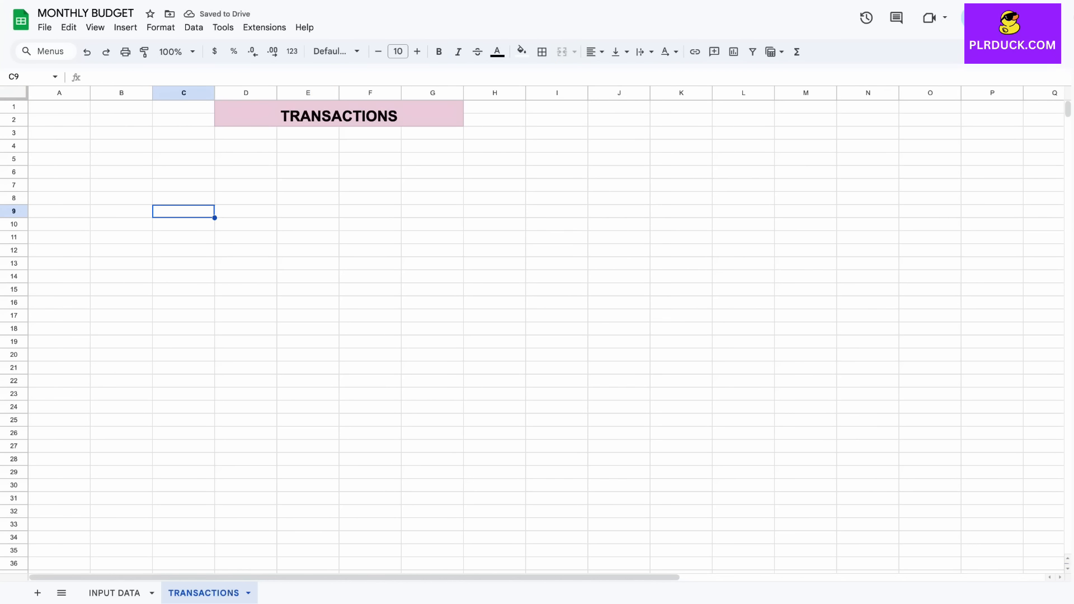
Step: Enter the column headings DATE, VALUE, DEBT and DETAILS in cells C5 to F5
{"action": "left_click", "coordinate": [183, 159]}
{"action": "type", "text": "DATE"}
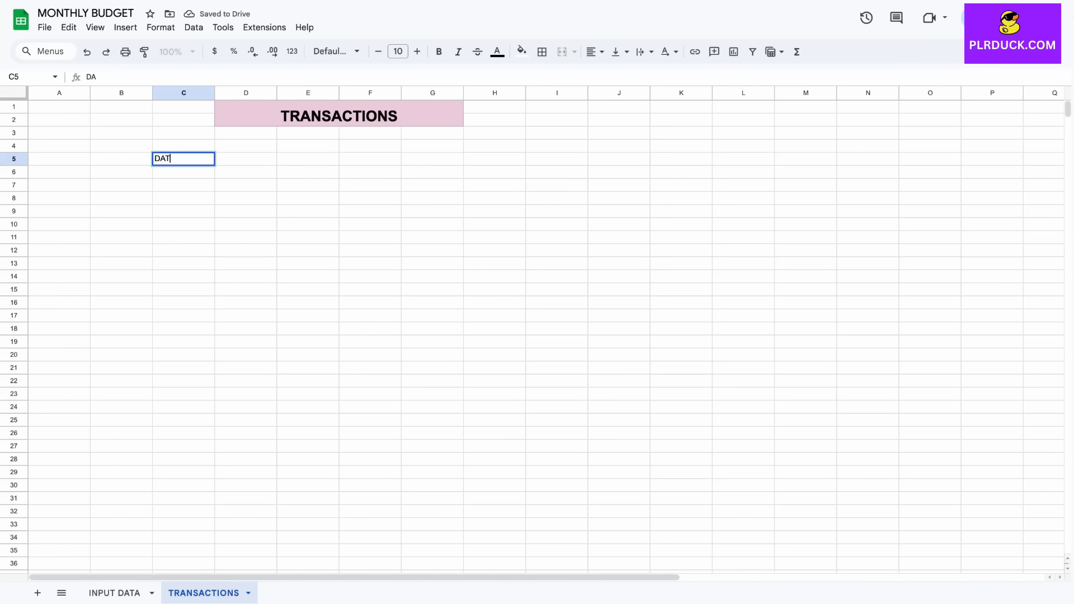
{"action": "key", "text": "Tab"}
{"action": "type", "text": "VALUE"}
{"action": "key", "text": "Tab"}
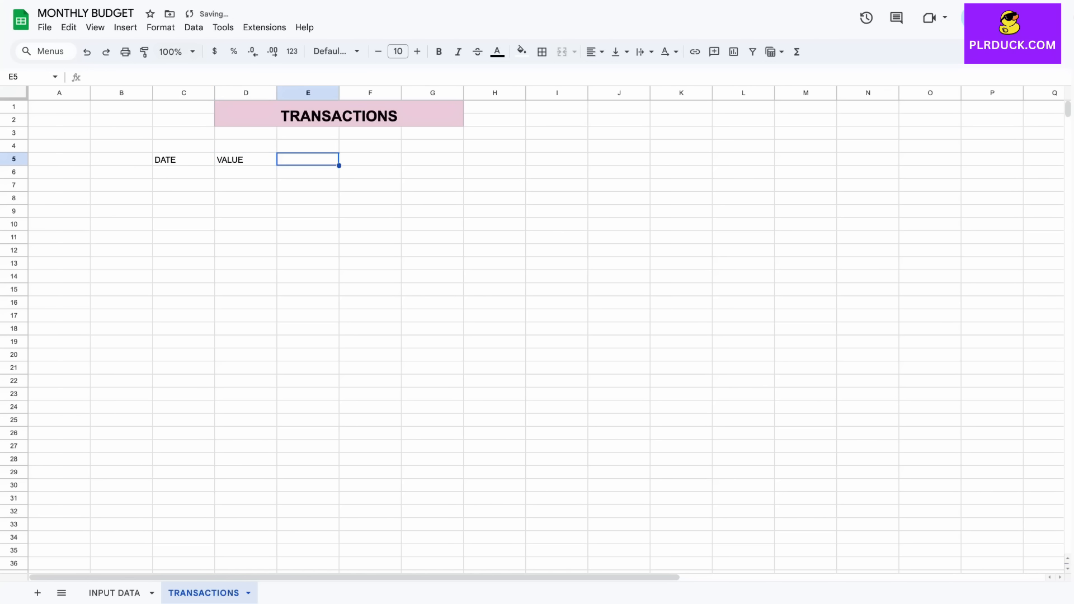
{"action": "type", "text": "DEBT"}
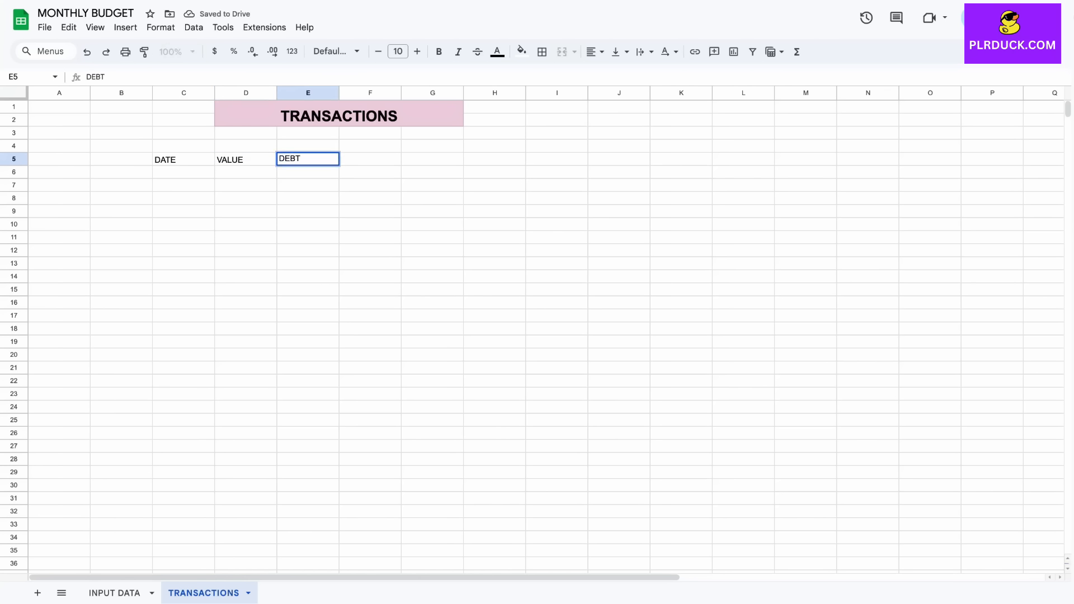
{"action": "key", "text": "Tab"}
{"action": "type", "text": "DE"}
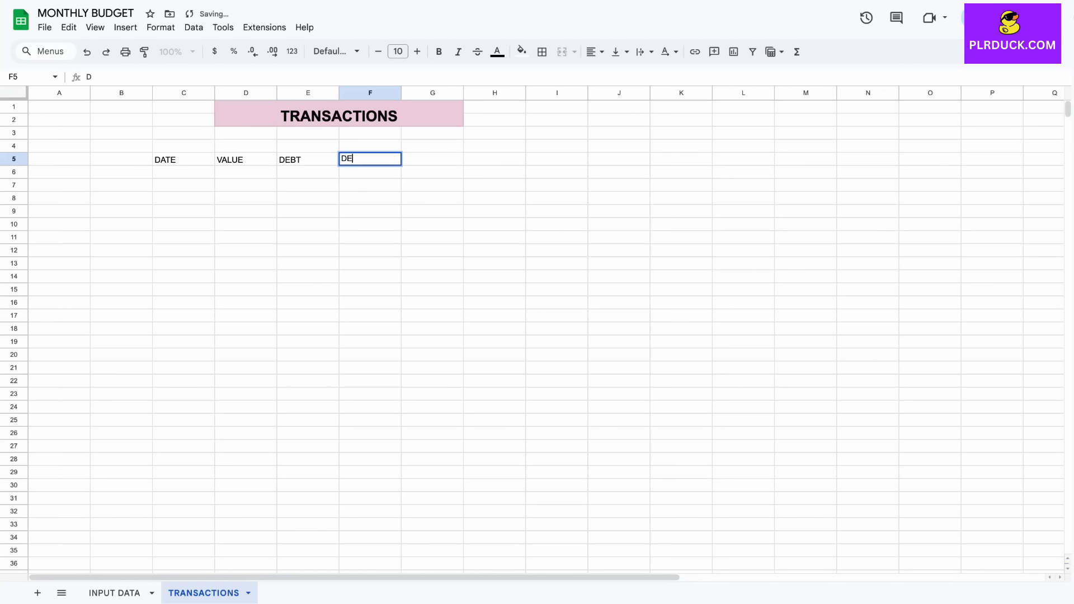
{"action": "type", "text": "TAILS"}
{"action": "left_click", "coordinate": [370, 250]}
Step: Widen columns D and E on the TRANSACTIONS sheet
{"action": "left_click_drag", "start_coordinate": [214, 92], "coordinate": [411, 93]}
{"action": "left_click", "coordinate": [375, 93]}
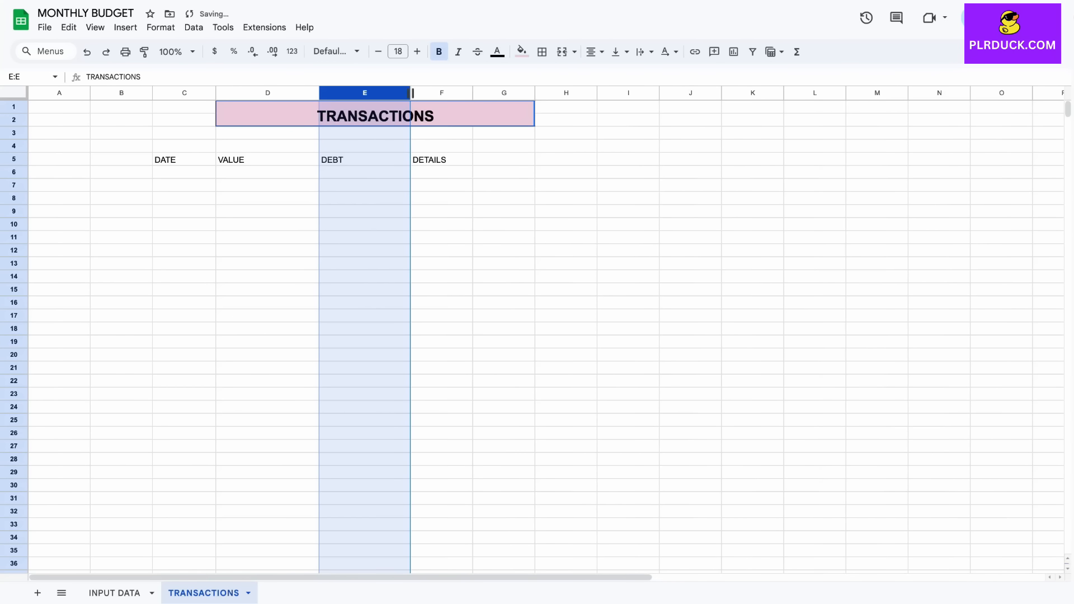
{"action": "left_click", "coordinate": [504, 159]}
Step: Format the headings in C5:F5 as bold, font size 11, with the custom light blue fill
{"action": "left_click", "coordinate": [240, 160]}
{"action": "left_click_drag", "start_coordinate": [185, 160], "coordinate": [442, 160]}
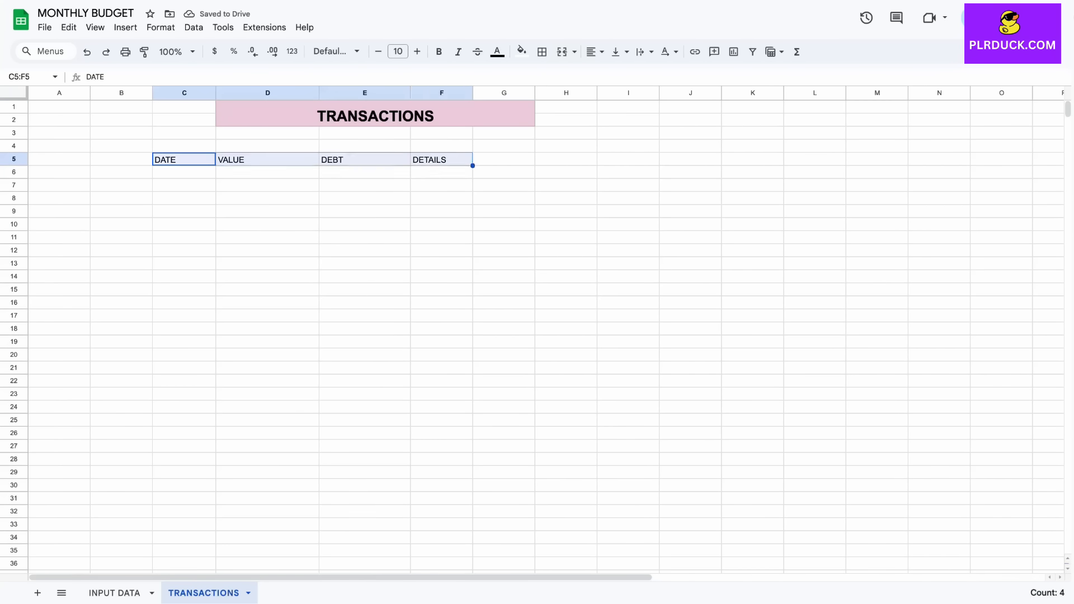
{"action": "left_click_drag", "start_coordinate": [184, 160], "coordinate": [442, 160]}
{"action": "left_click", "coordinate": [417, 51]}
{"action": "left_click", "coordinate": [439, 52]}
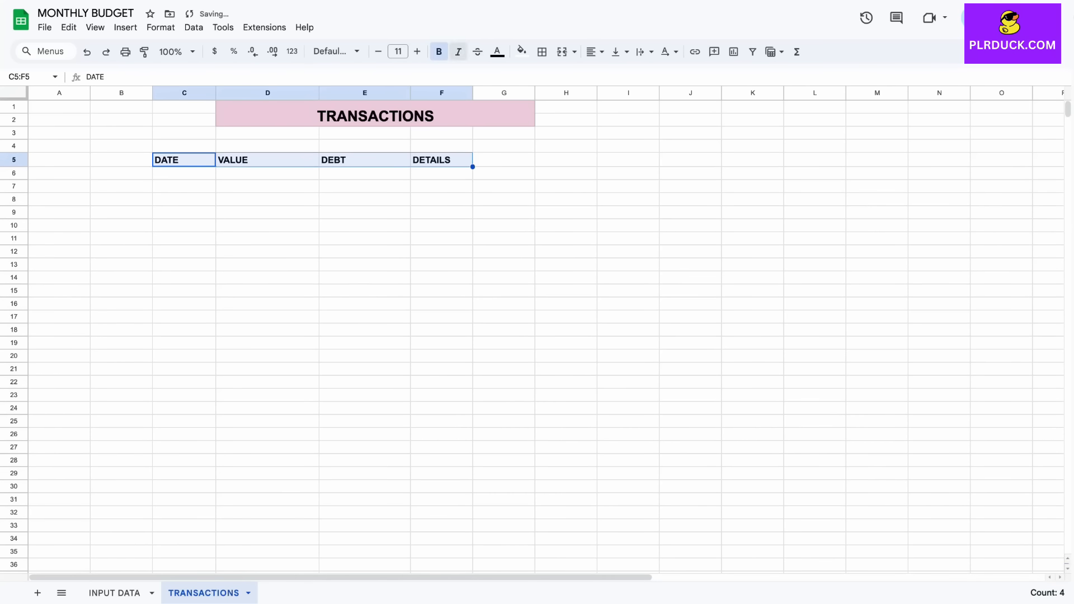
{"action": "left_click", "coordinate": [522, 52]}
{"action": "left_click", "coordinate": [526, 255]}
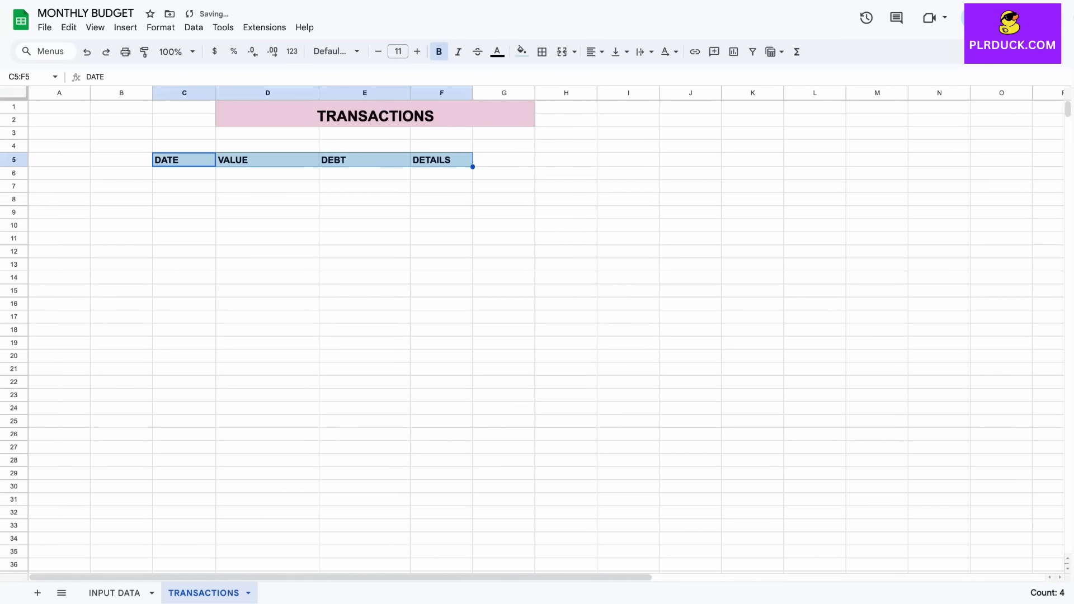
{"action": "left_click", "coordinate": [184, 173]}
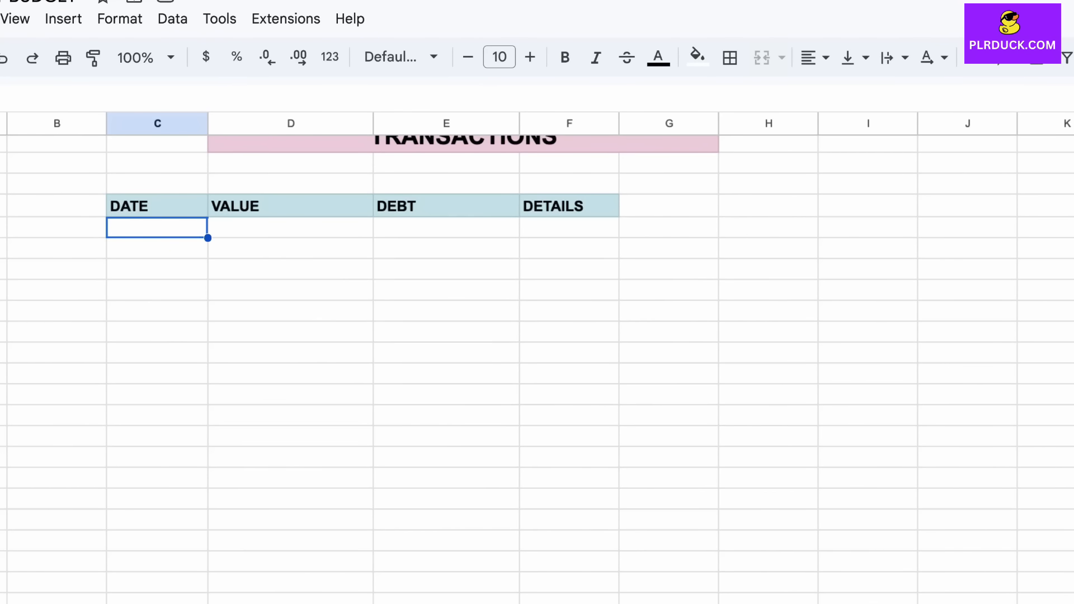
{"action": "type", "text": "1 JULY "}
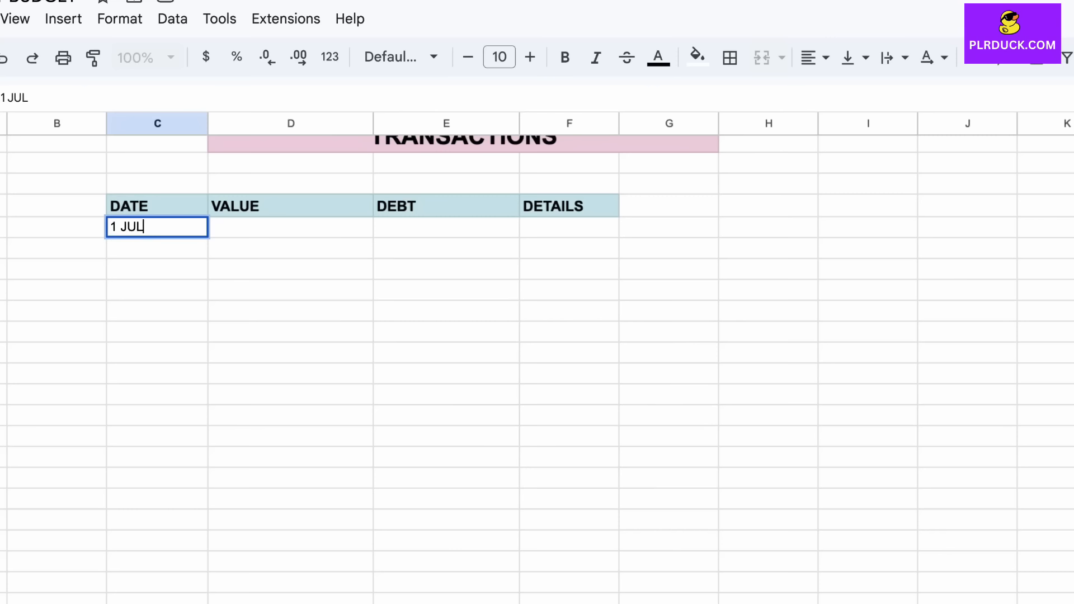
{"action": "type", "text": "2025"}
{"action": "key", "text": "Escape"}
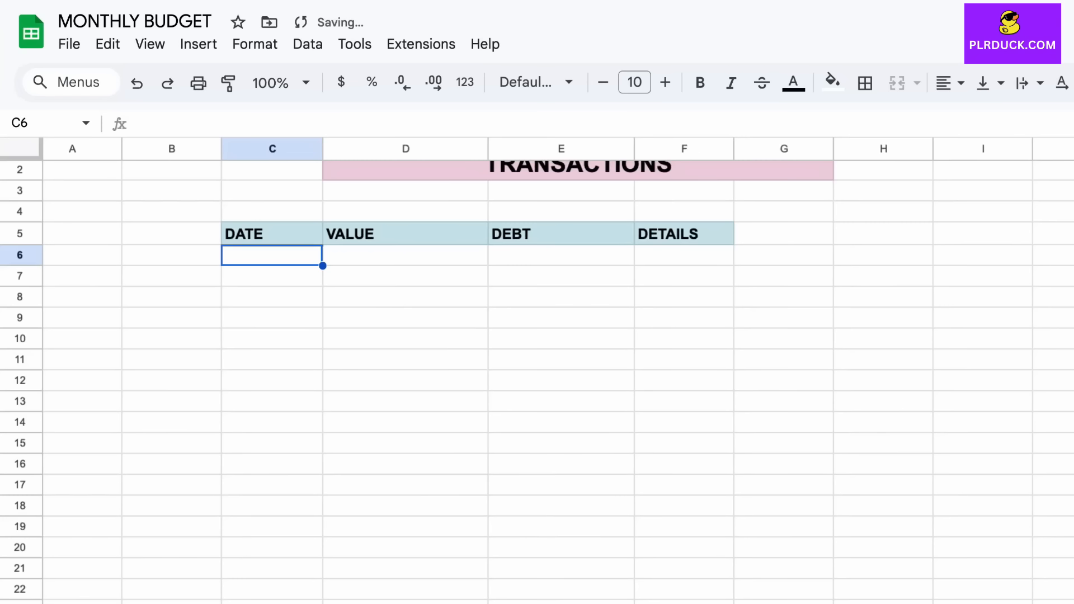
Step: Fill row 6 with the first transaction: 1 JULY 2025, value 20, WIFI, and details WIFI BILL PAYMENT
{"action": "type", "text": "1 JULY 2025"}
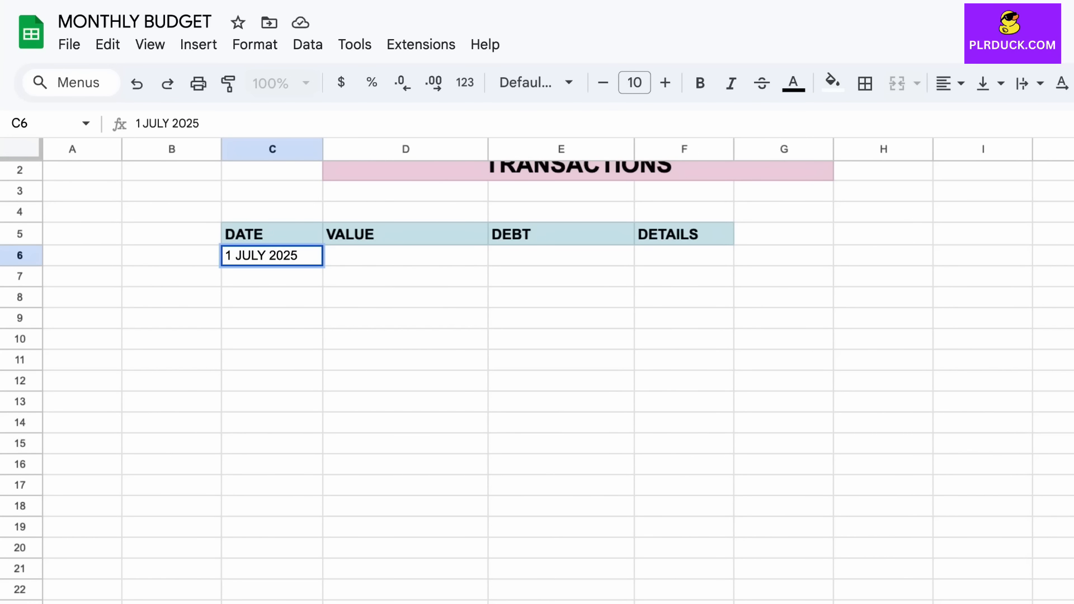
{"action": "key", "text": "Tab"}
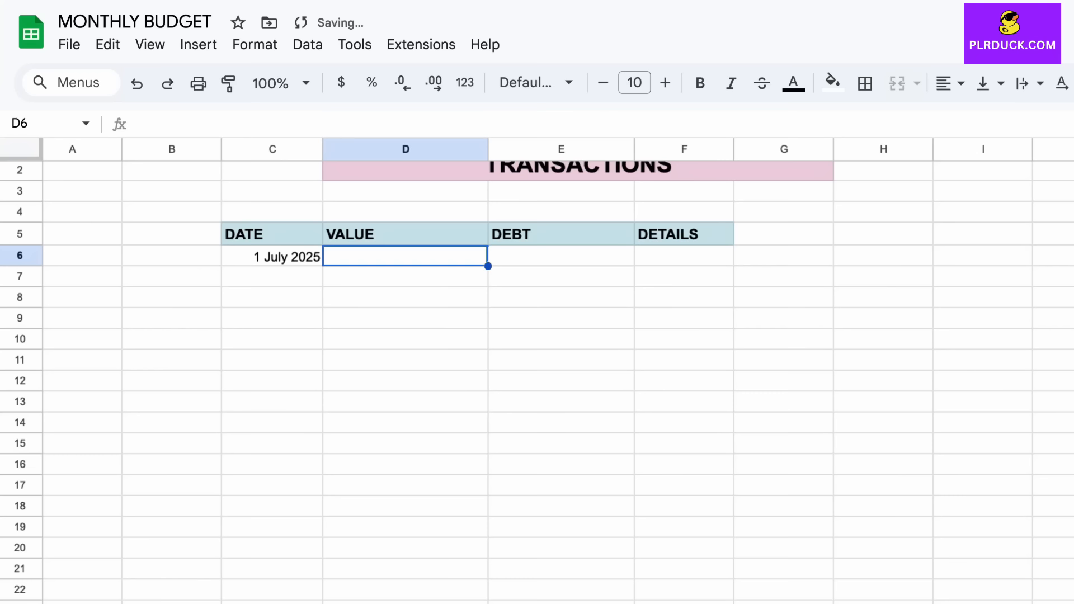
{"action": "type", "text": "20"}
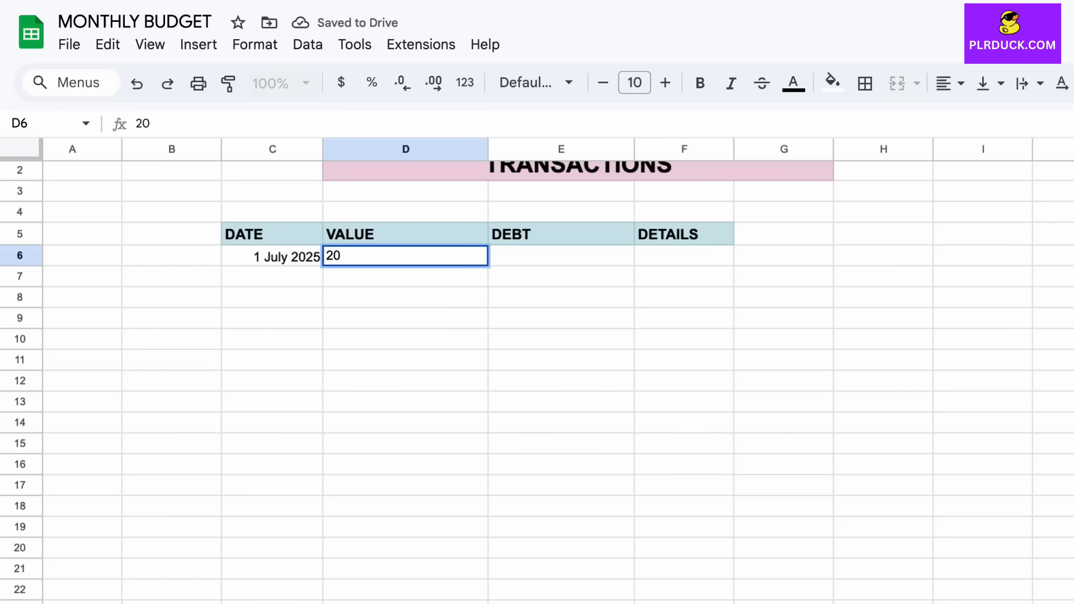
{"action": "key", "text": "Tab"}
{"action": "scroll", "coordinate": [561, 369], "scroll_direction": "down", "scroll_amount": 2}
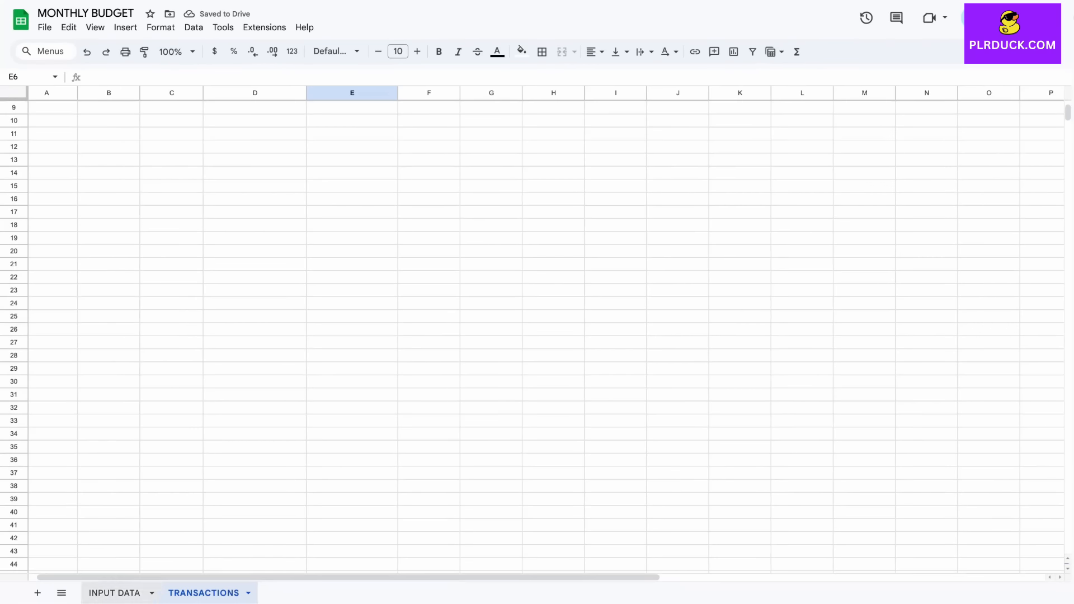
{"action": "left_click", "coordinate": [114, 593]}
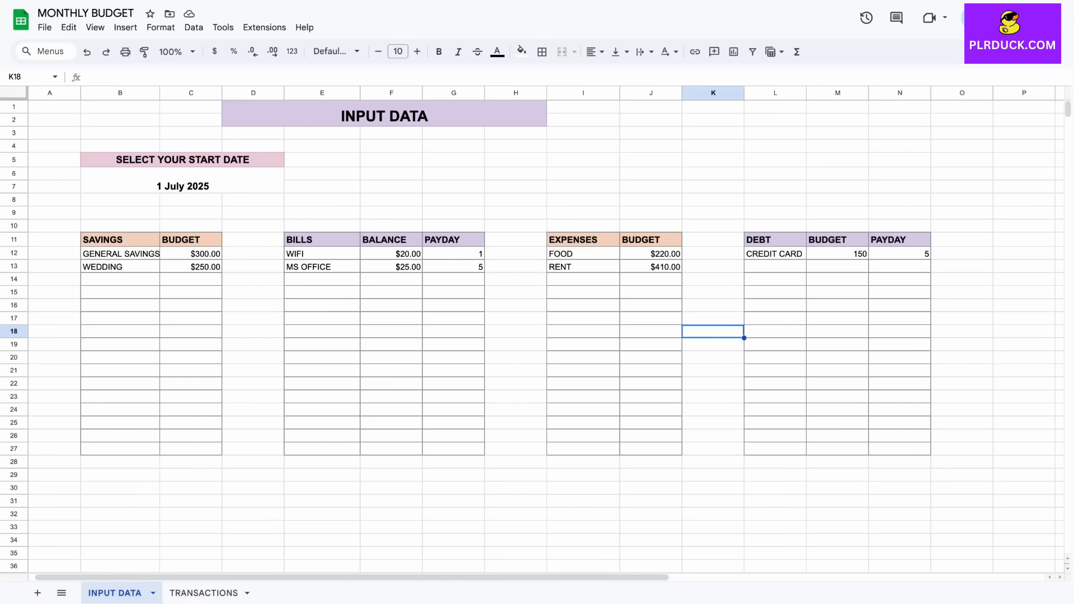
{"action": "left_click", "coordinate": [204, 593]}
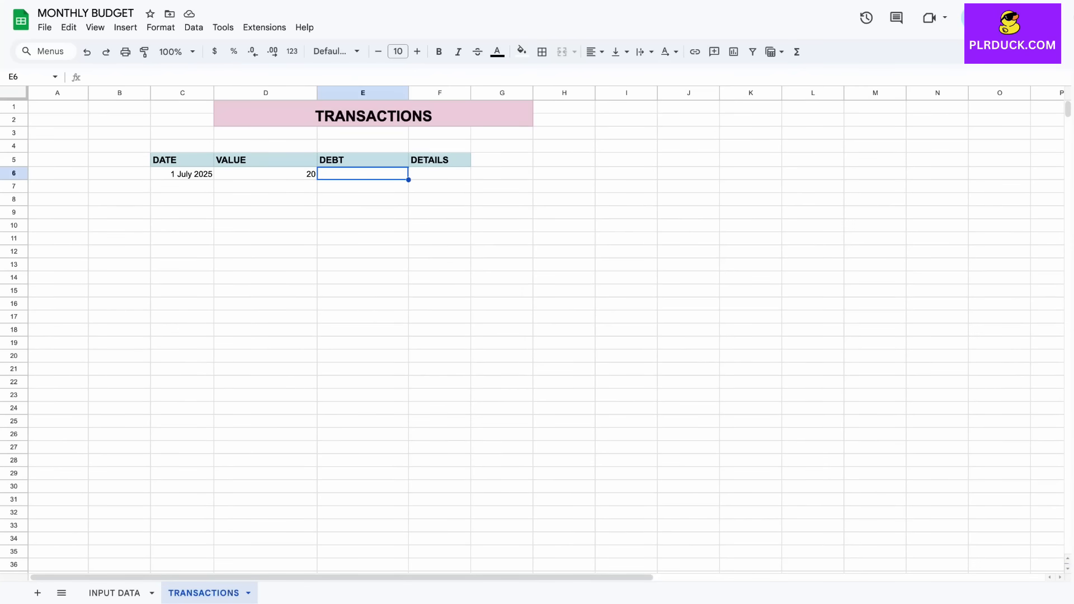
{"action": "type", "text": "WIFI"}
{"action": "key", "text": "Tab"}
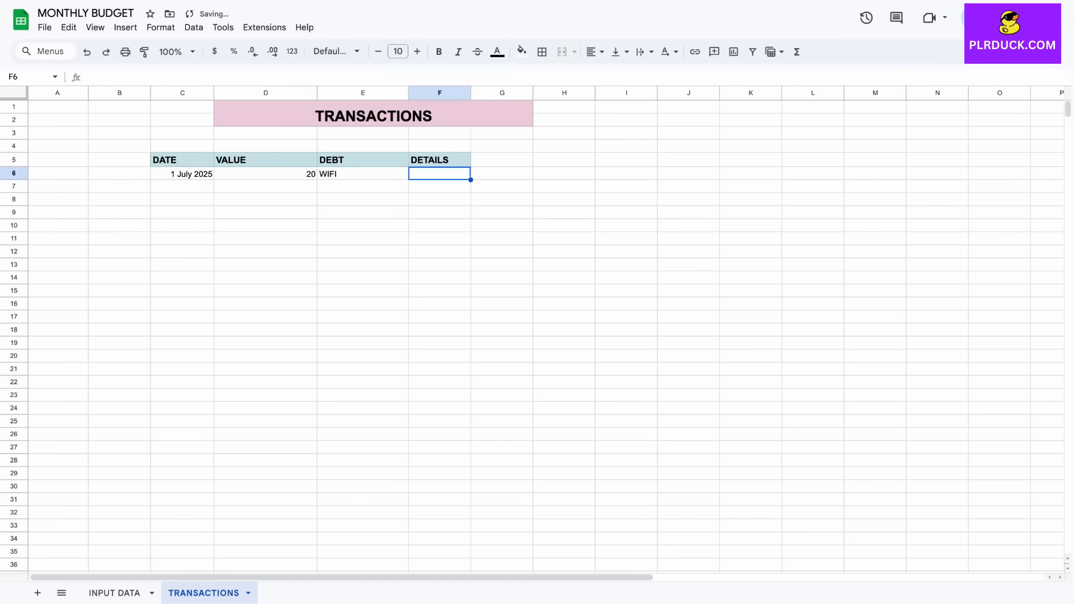
{"action": "type", "text": "WIFI BI"}
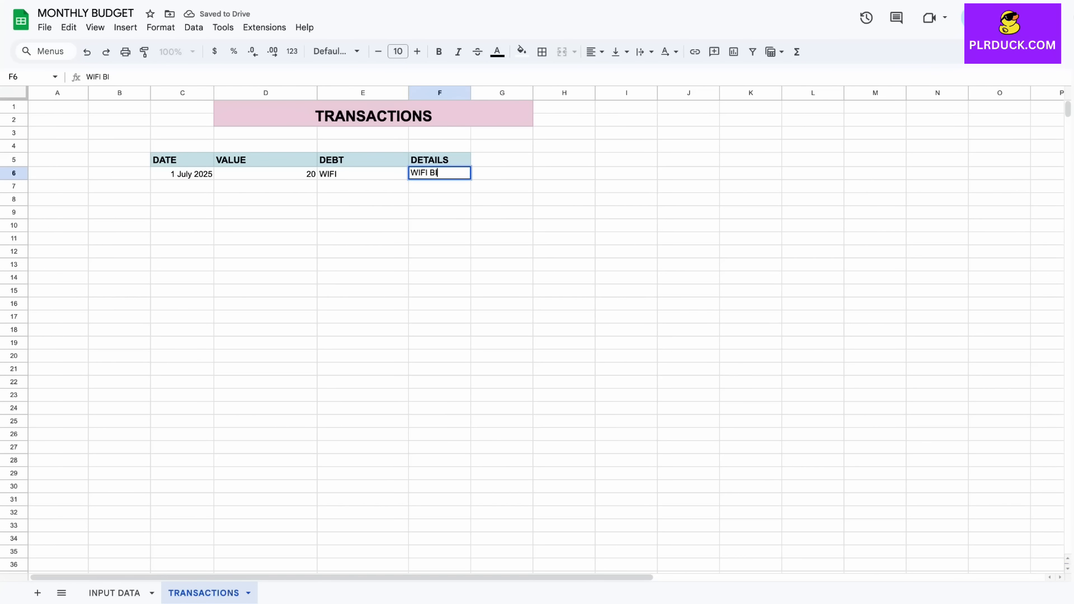
{"action": "type", "text": "LL PAYMENT"}
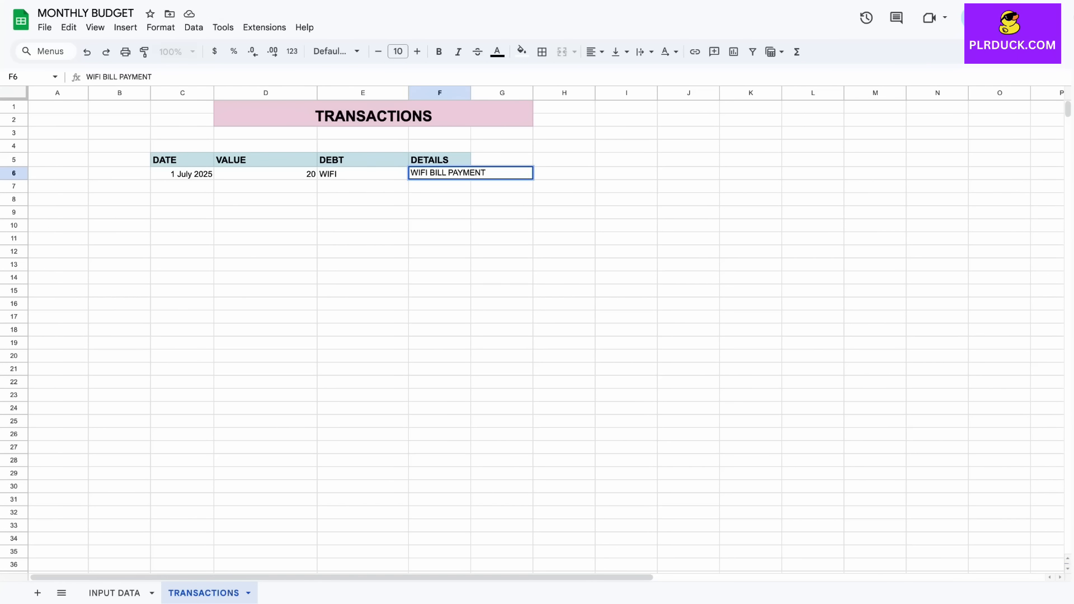
{"action": "key", "text": "Return"}
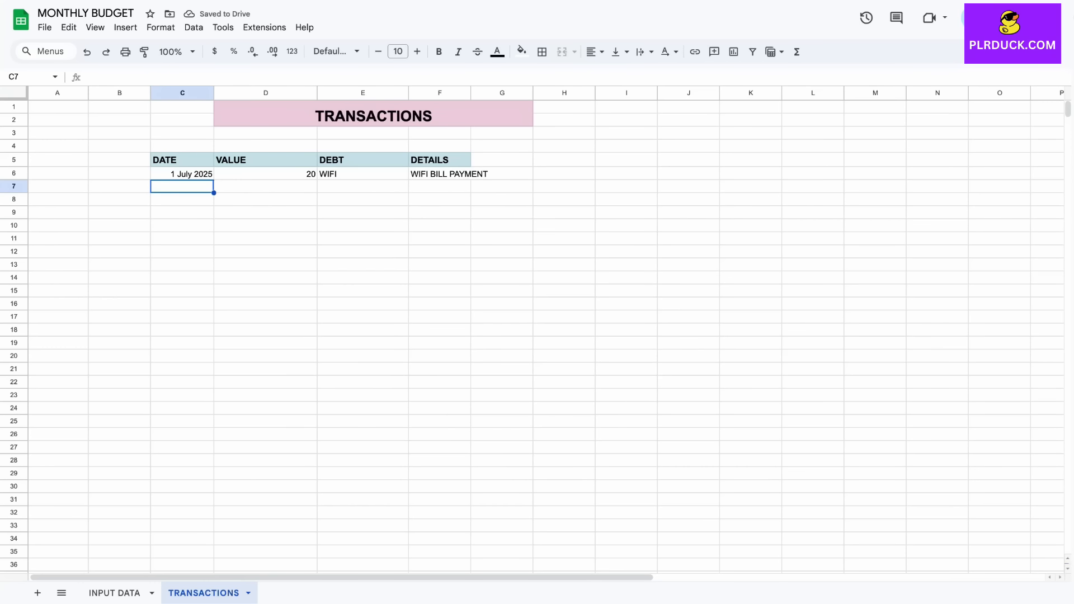
Step: Fill row 7 with the second transaction: 5 JULY 2025, value 200, FOOD, and details JULY MONTH FOOD COST
{"action": "type", "text": "5"}
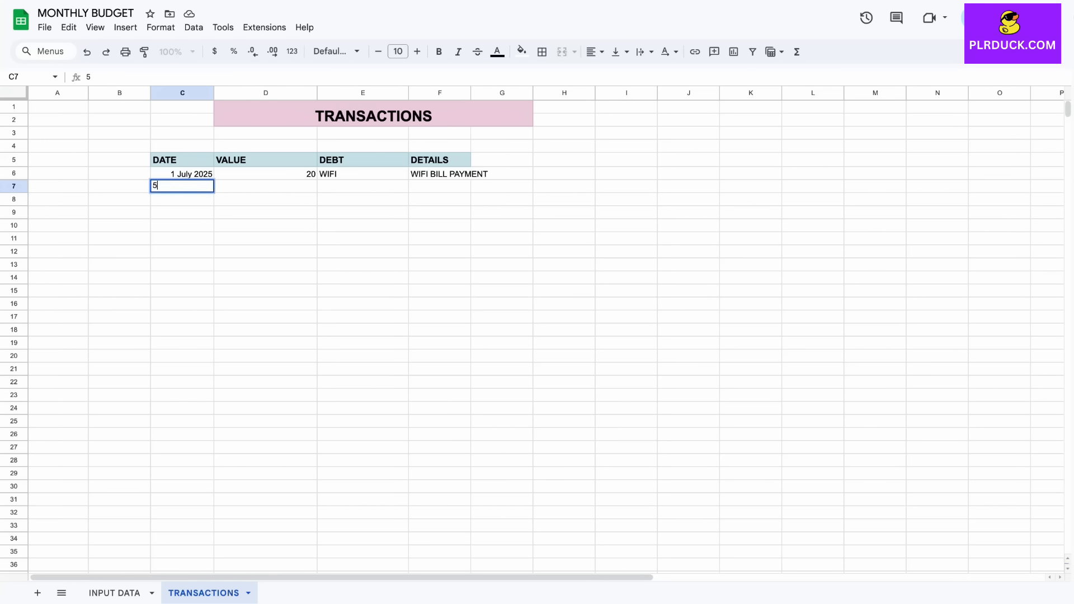
{"action": "type", "text": " JULY 2025"}
{"action": "key", "text": "Tab"}
{"action": "type", "text": "200"}
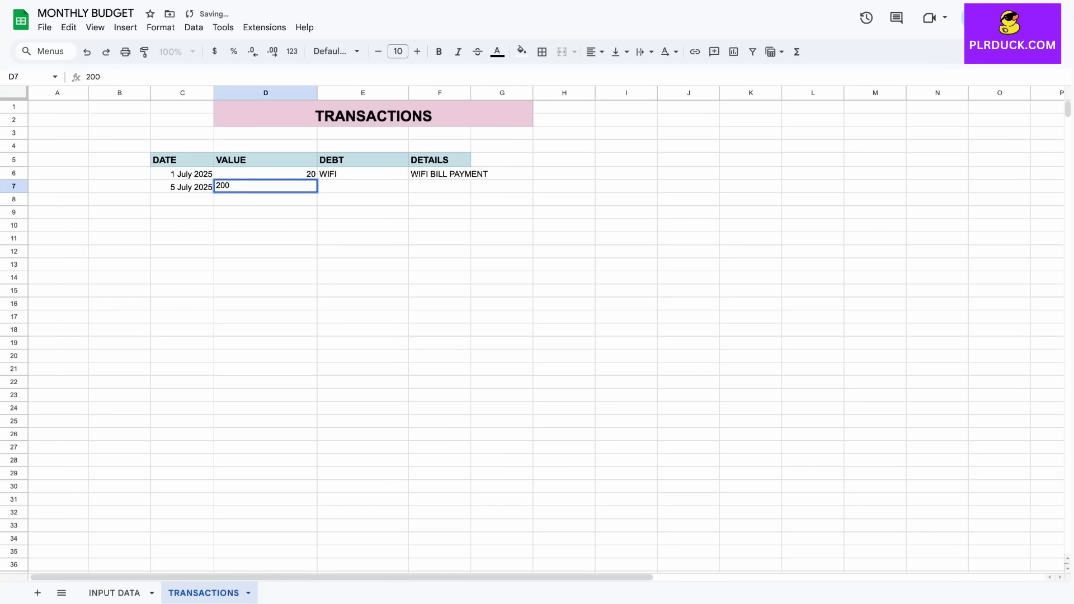
{"action": "key", "text": "Tab"}
{"action": "type", "text": "FOOD"}
{"action": "key", "text": "Tab"}
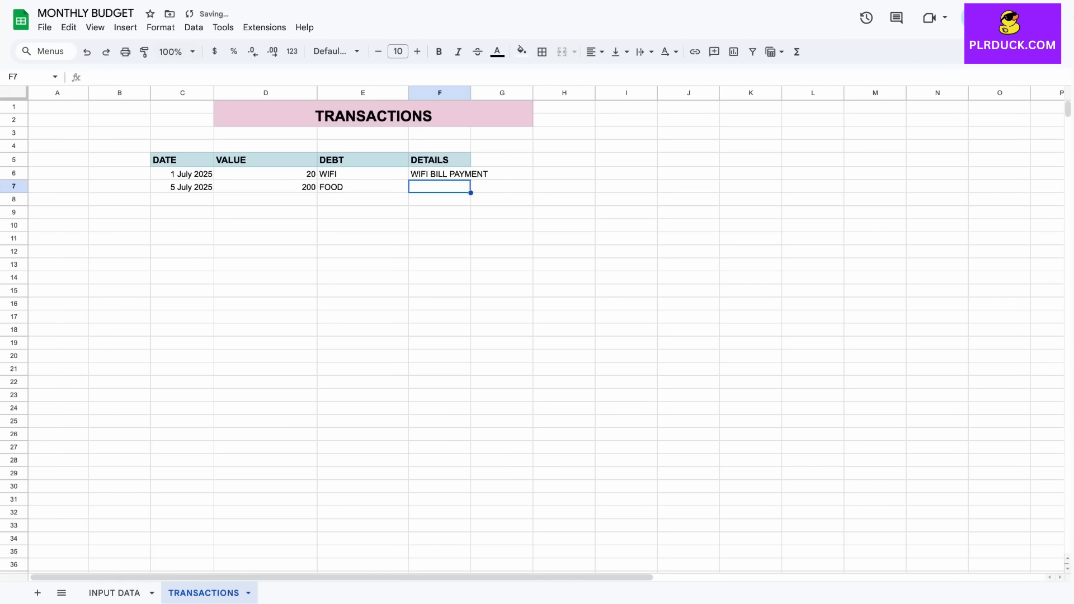
{"action": "type", "text": "JUL"}
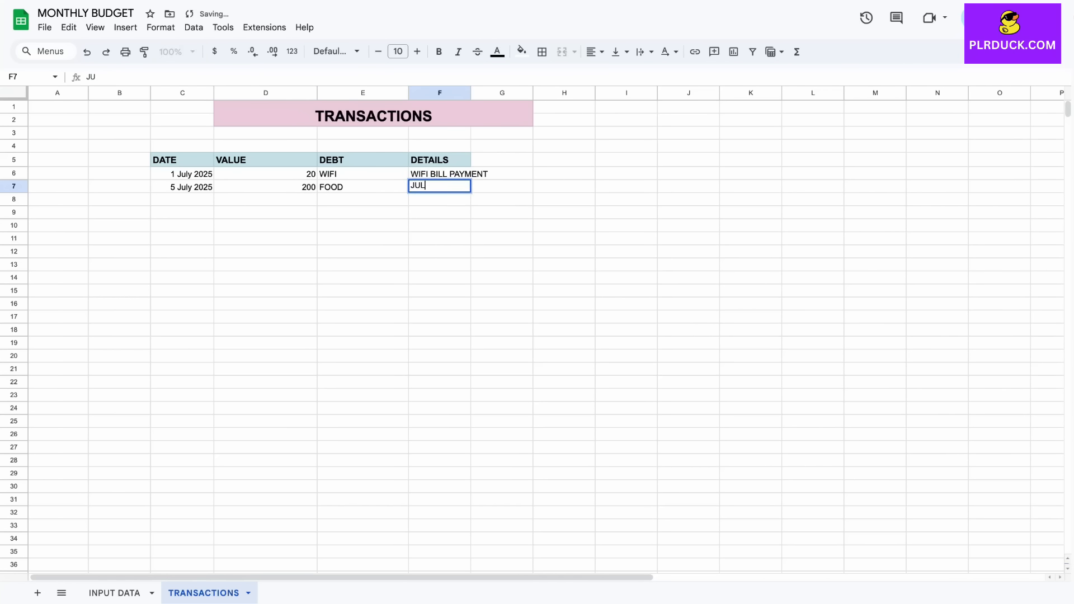
{"action": "type", "text": "Y MONTH FOOD COST"}
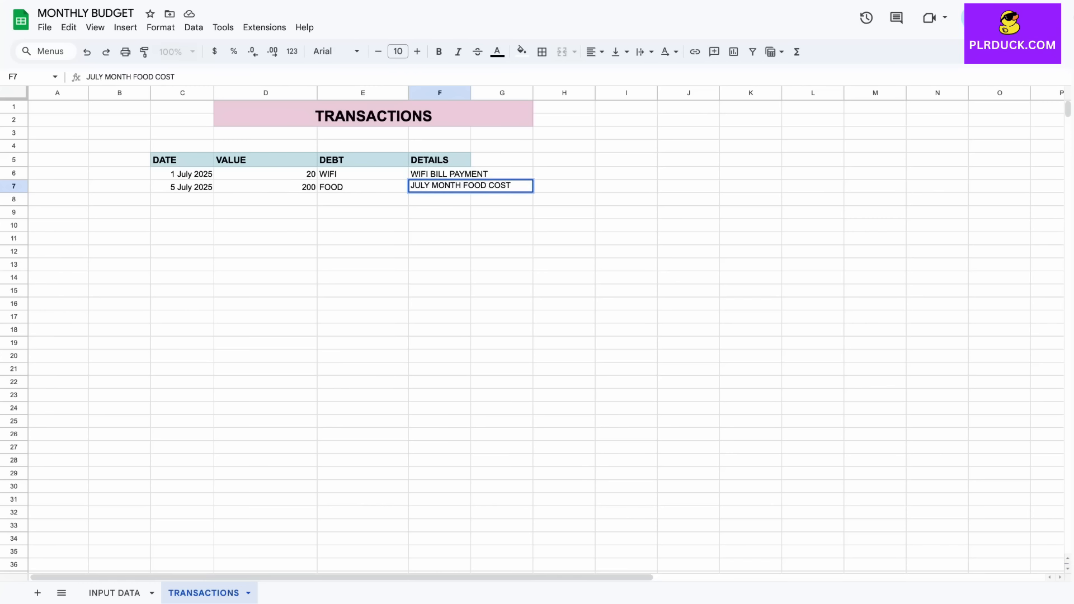
{"action": "left_click", "coordinate": [266, 252]}
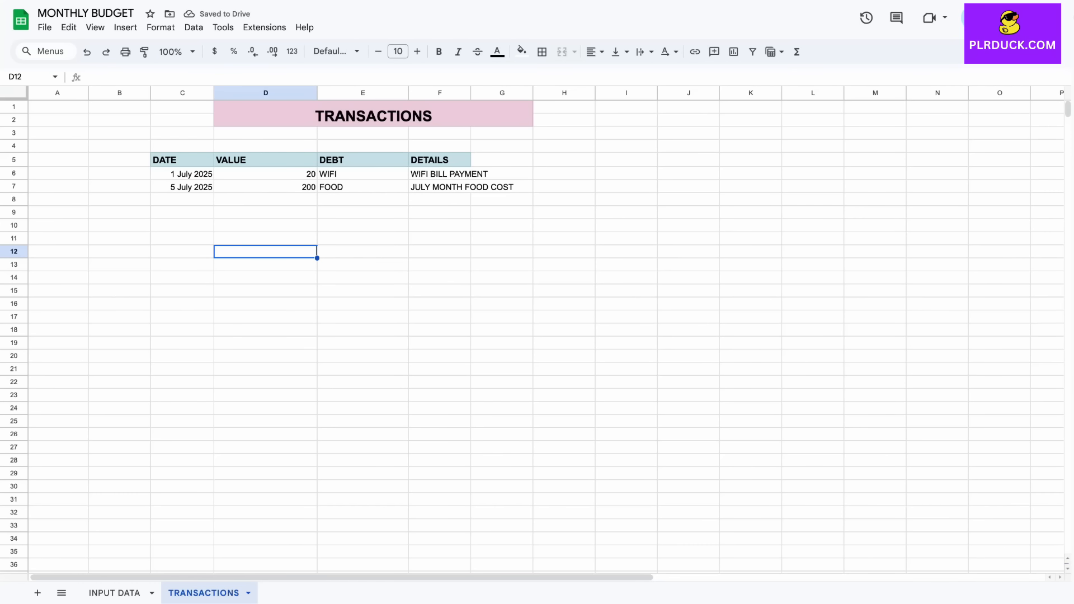
Step: Format the transaction values in D6:D8 as dollar currency
{"action": "left_click_drag", "start_coordinate": [266, 174], "coordinate": [266, 199]}
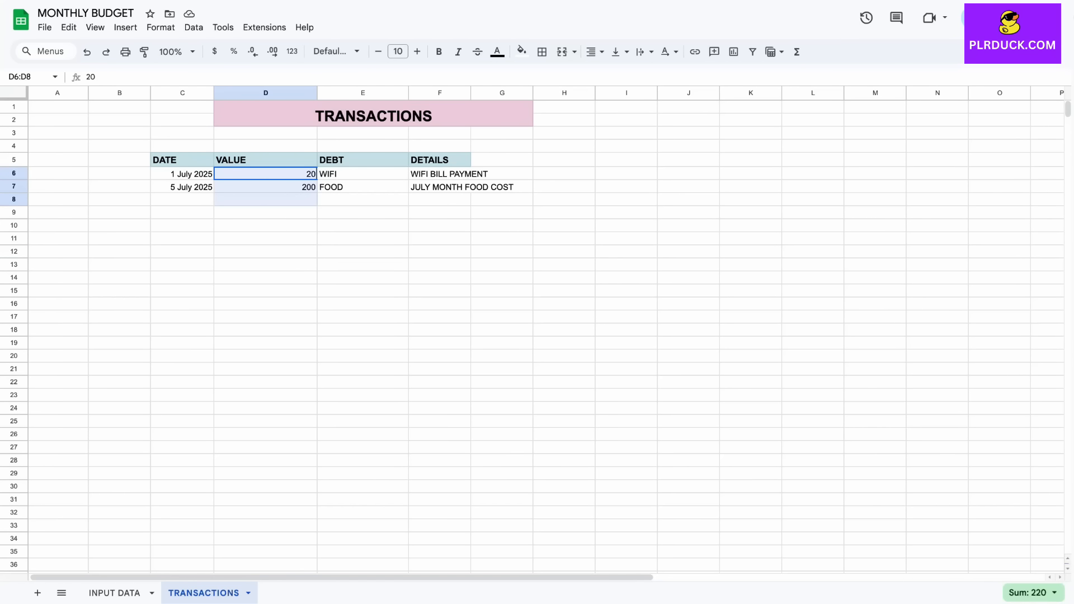
{"action": "left_click", "coordinate": [215, 51]}
{"action": "left_click", "coordinate": [266, 279]}
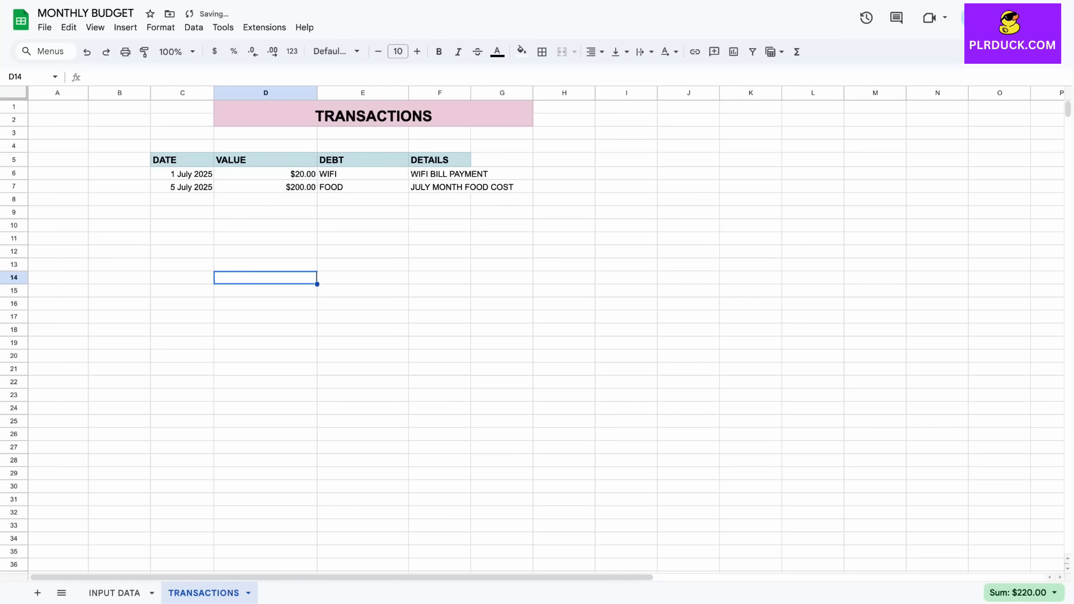
Step: Merge columns F and G horizontally in each row from the DETAILS heading in row 5 to row 22
{"action": "left_click", "coordinate": [626, 199]}
{"action": "left_click_drag", "start_coordinate": [440, 160], "coordinate": [502, 381]}
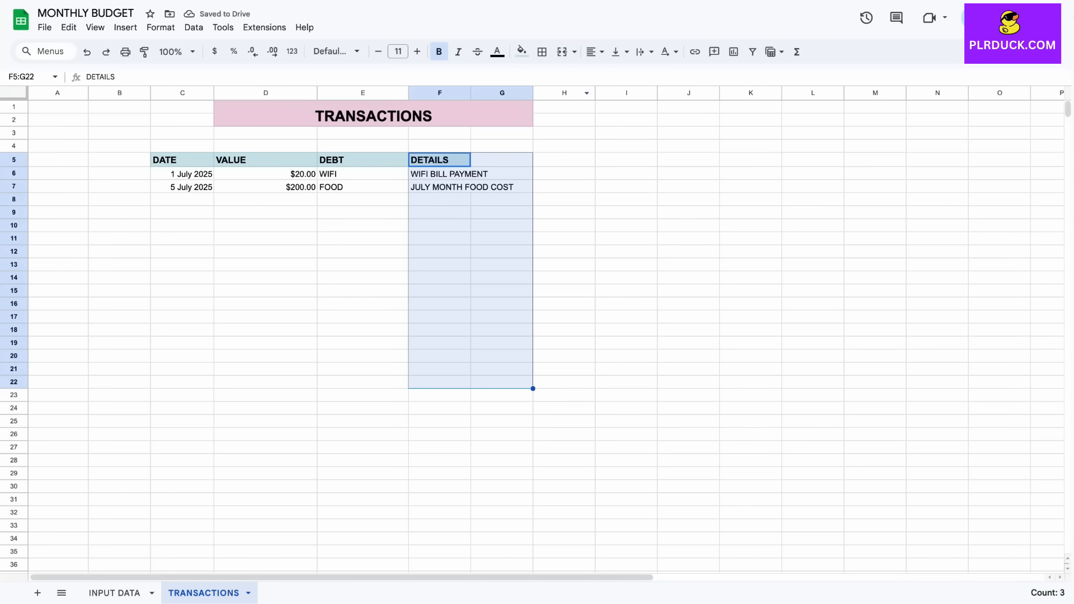
{"action": "left_click", "coordinate": [575, 51]}
{"action": "left_click", "coordinate": [608, 114]}
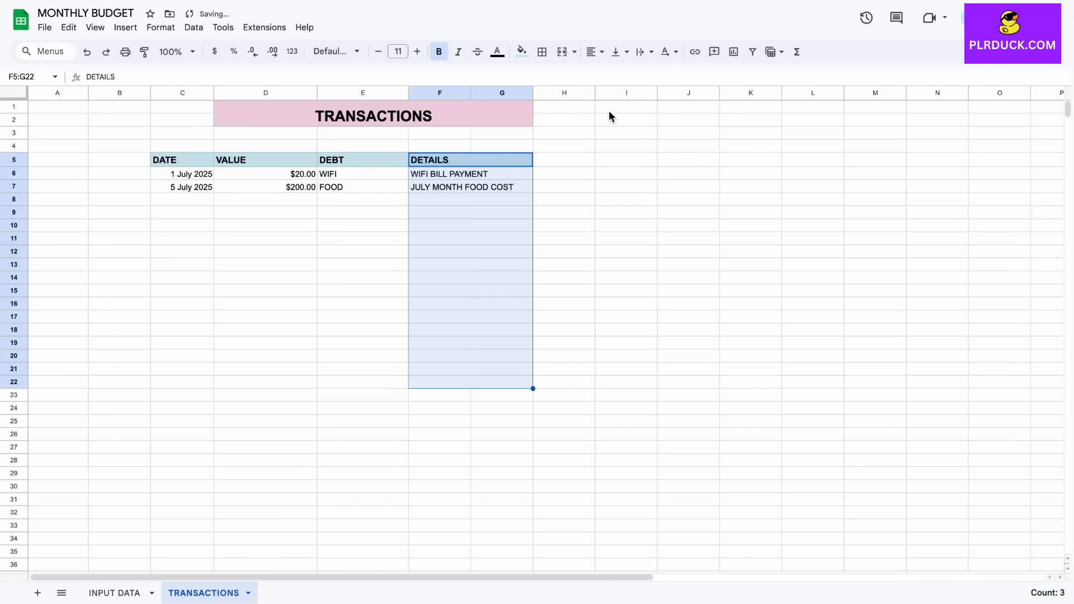
{"action": "left_click", "coordinate": [266, 304]}
Step: Apply all borders to the transactions table in C5:G22
{"action": "left_click_drag", "start_coordinate": [182, 160], "coordinate": [502, 382]}
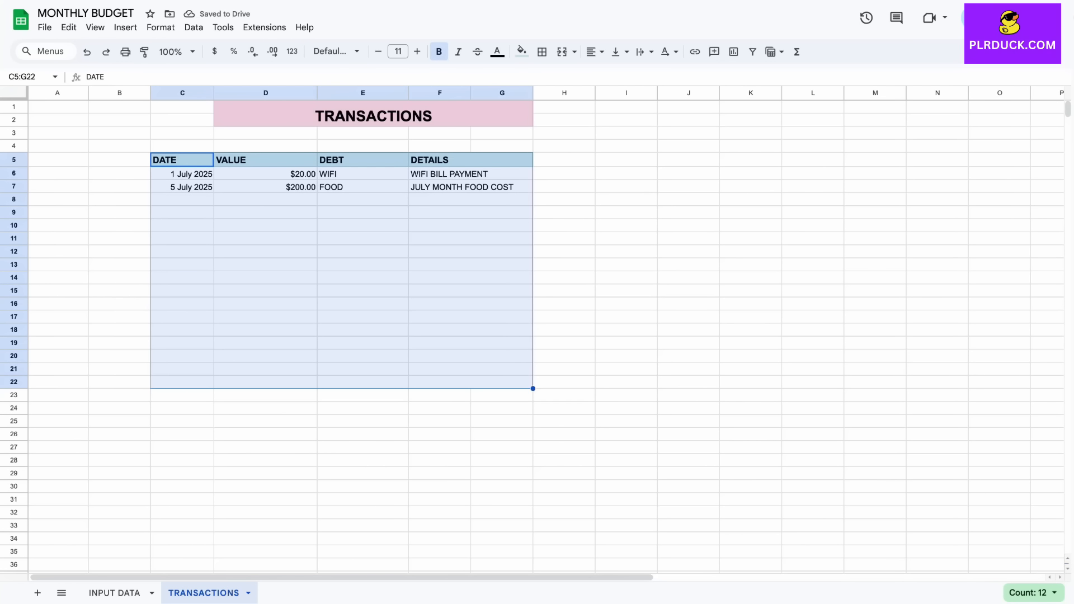
{"action": "left_click", "coordinate": [542, 51]}
{"action": "left_click", "coordinate": [548, 77]}
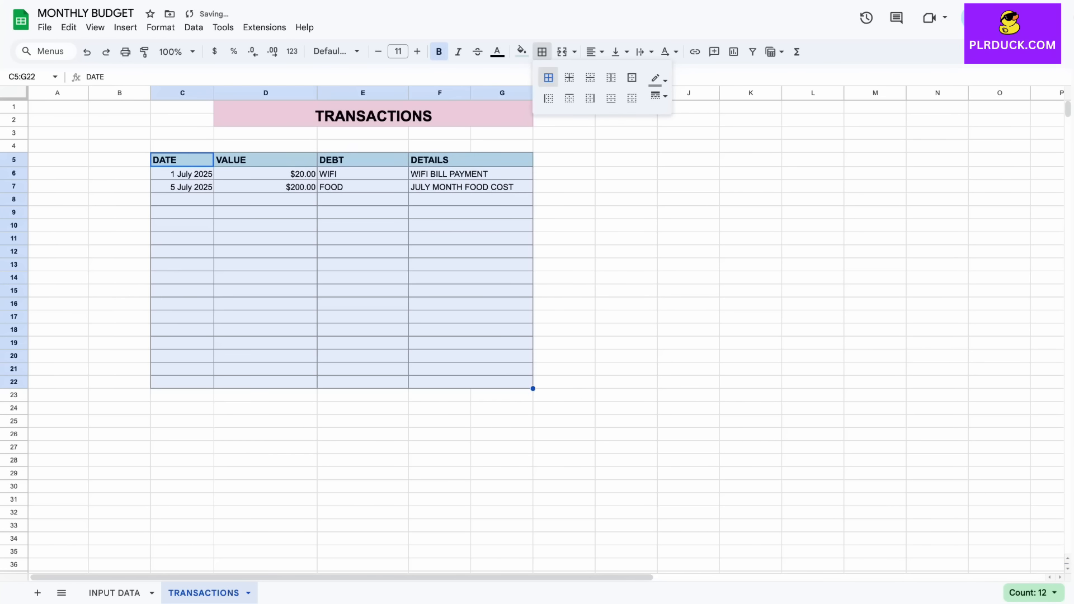
{"action": "left_click", "coordinate": [626, 278]}
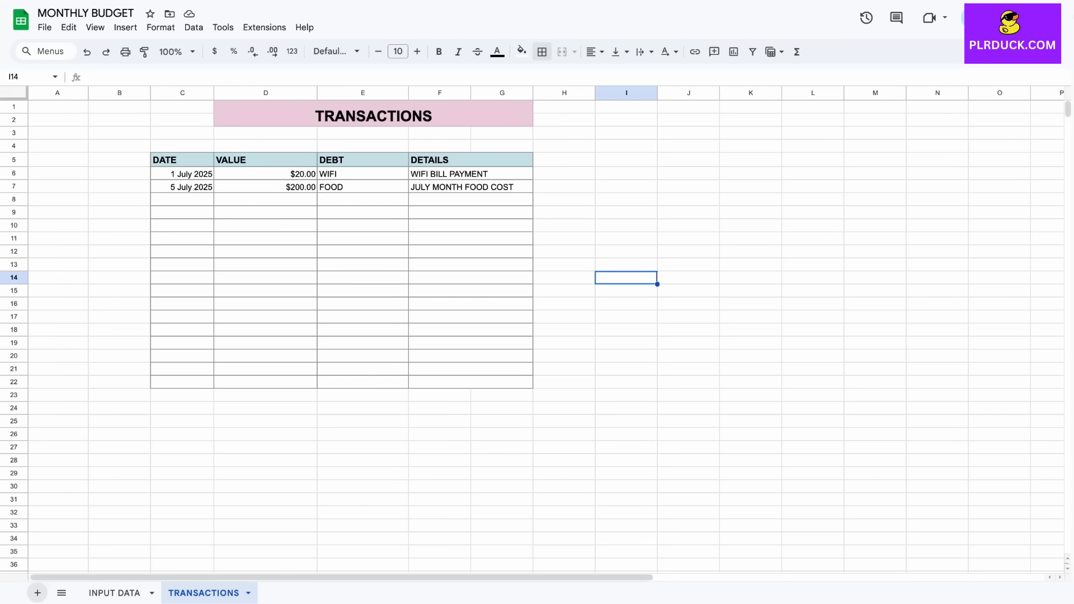
Step: Add a new sheet and name it MONTHLY BUDGET
{"action": "left_click", "coordinate": [38, 592]}
{"action": "double_click", "coordinate": [278, 593]}
{"action": "type", "text": "MONTHLY BUDGET"}
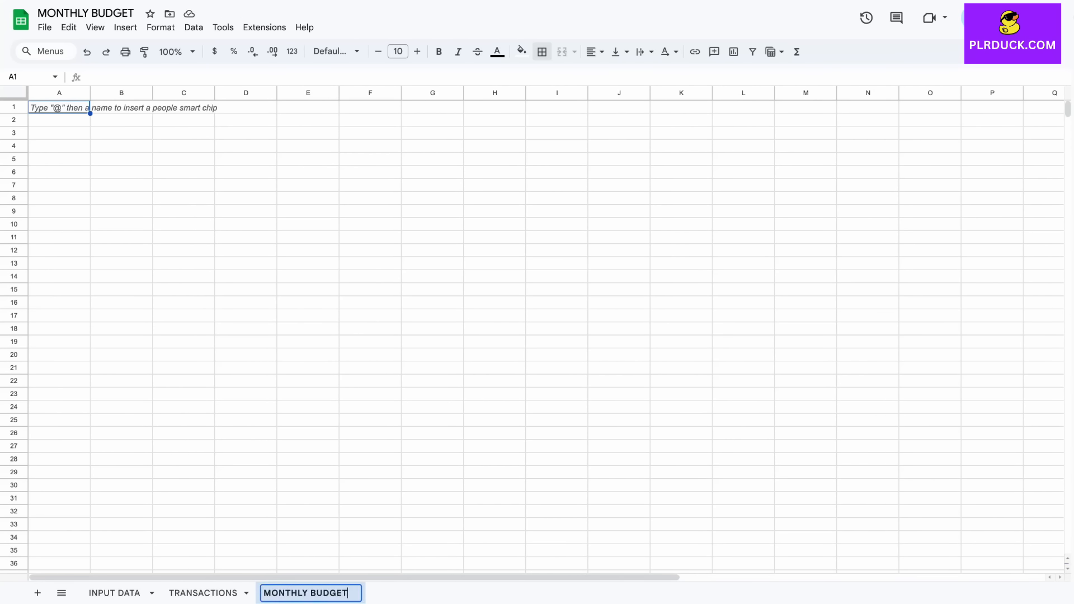
{"action": "left_click", "coordinate": [432, 133]}
Step: Merge F1:J3 on the new sheet and enter the title MONTHLY BUDGET TRACKER
{"action": "left_click_drag", "start_coordinate": [370, 107], "coordinate": [619, 133]}
{"action": "left_click", "coordinate": [562, 51]}
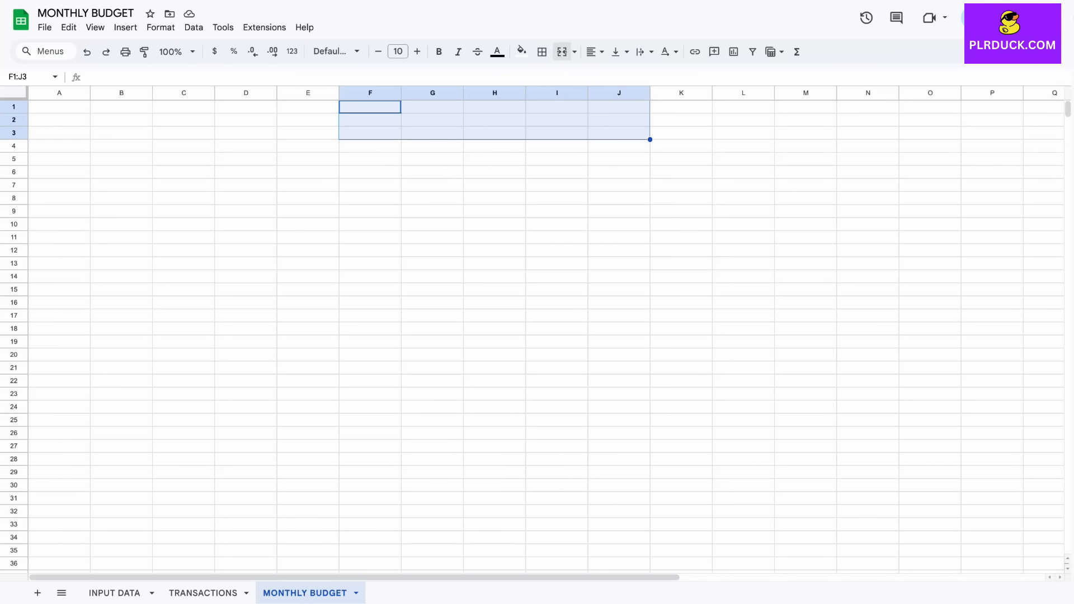
{"action": "type", "text": "MONTHLY"}
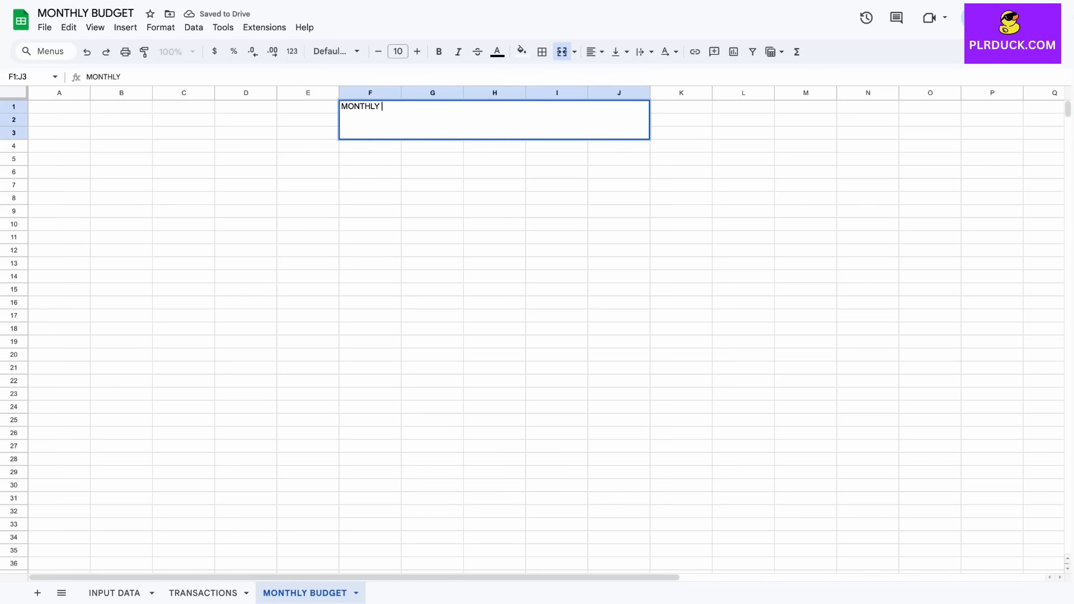
{"action": "type", "text": " BUDGET TRACKER"}
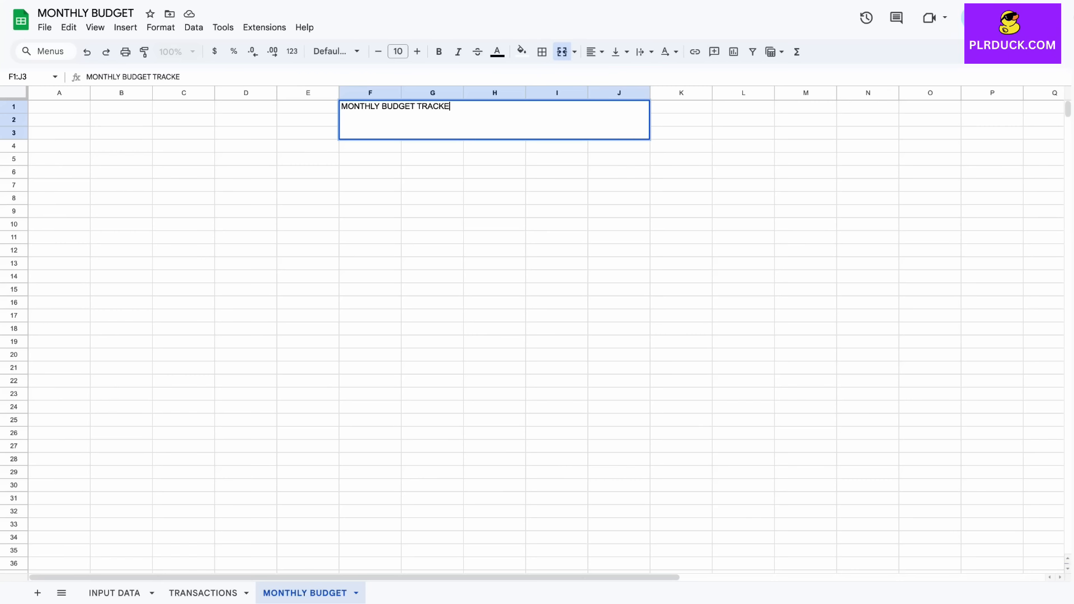
Step: Set the MONTHLY BUDGET TRACKER title to font size 18 and make it bold
{"action": "left_click", "coordinate": [416, 51]}
{"action": "left_click", "coordinate": [417, 51]}
{"action": "left_click", "coordinate": [417, 51]}
{"action": "left_click", "coordinate": [416, 51]}
{"action": "left_click", "coordinate": [417, 50]}
{"action": "left_click", "coordinate": [417, 51]}
{"action": "left_click", "coordinate": [417, 51]}
{"action": "left_click", "coordinate": [417, 51]}
{"action": "left_click", "coordinate": [438, 51]}
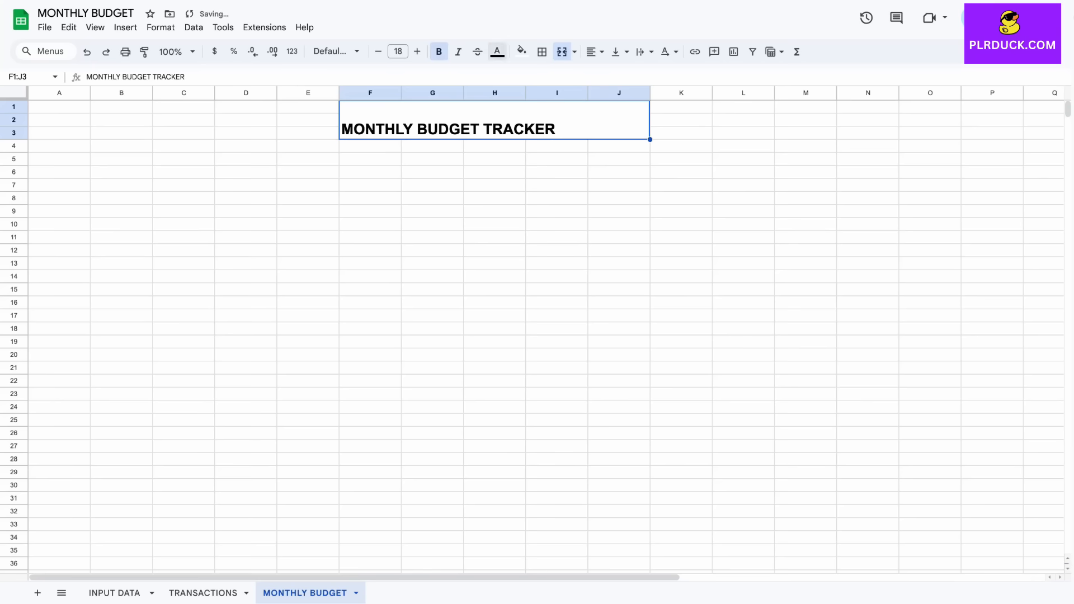
Step: Fill the title cell with light purple and centre its text horizontally and vertically
{"action": "left_click", "coordinate": [521, 51]}
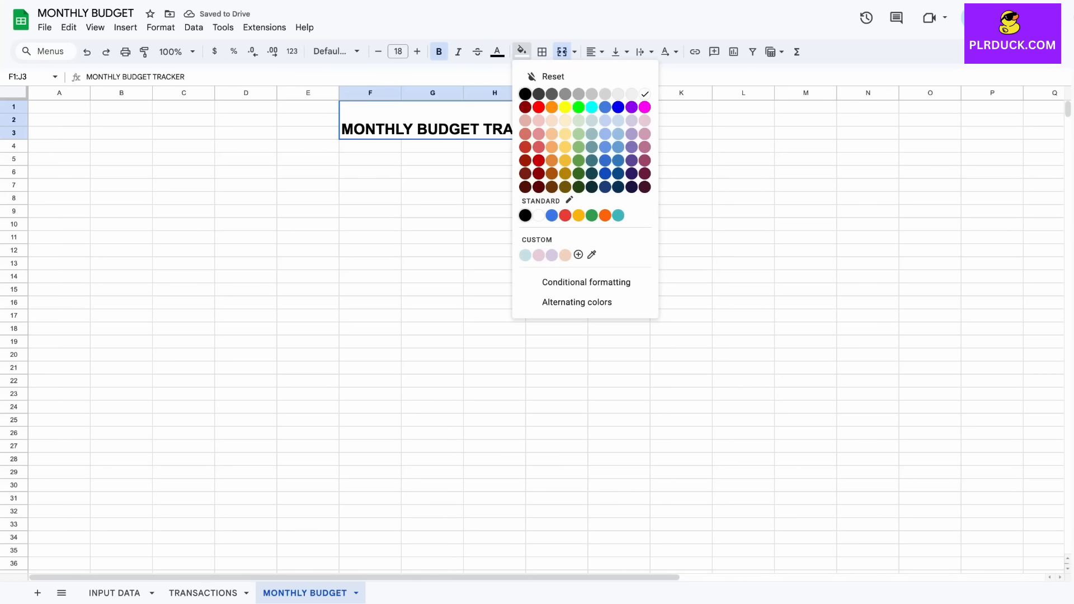
{"action": "left_click", "coordinate": [632, 128]}
{"action": "left_click", "coordinate": [595, 51]}
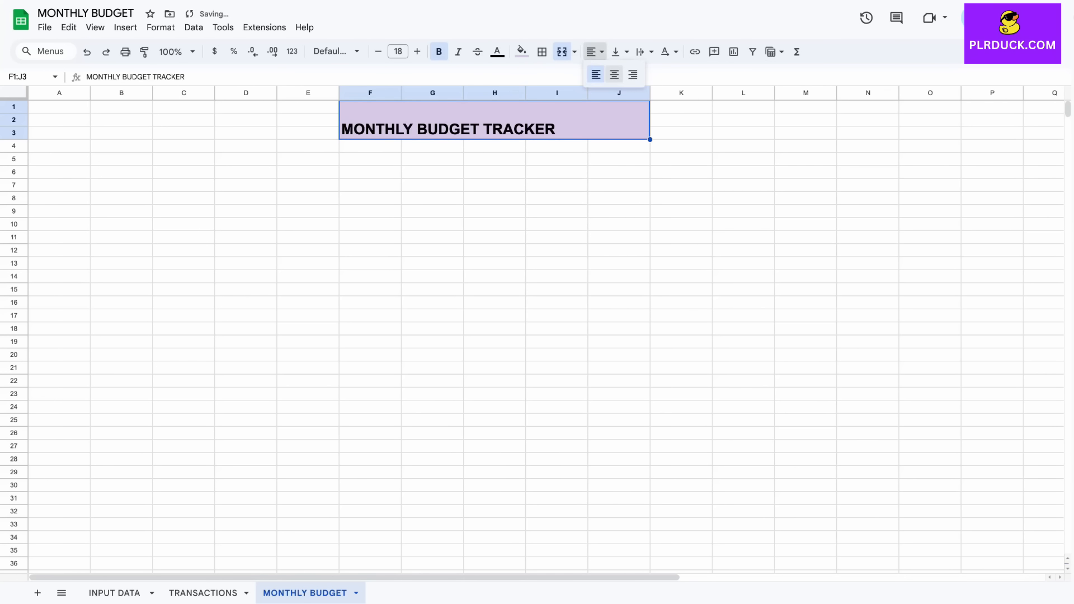
{"action": "left_click", "coordinate": [613, 73]}
{"action": "left_click", "coordinate": [619, 52]}
{"action": "left_click", "coordinate": [639, 73]}
{"action": "left_click", "coordinate": [246, 224]}
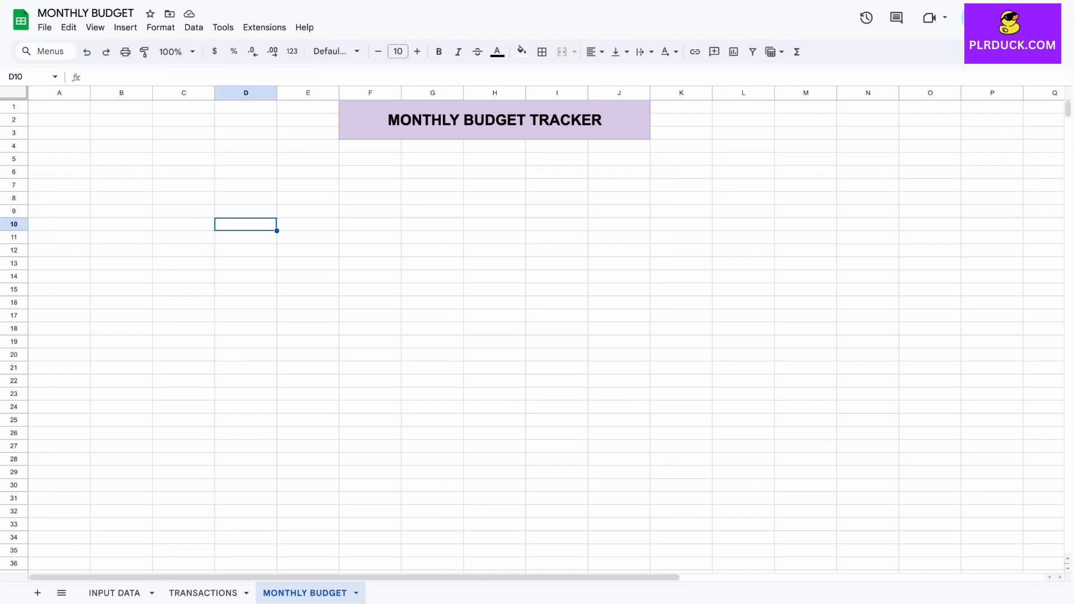
Step: Merge B21:D21 and enter the section heading SAVINGS
{"action": "left_click", "coordinate": [121, 367]}
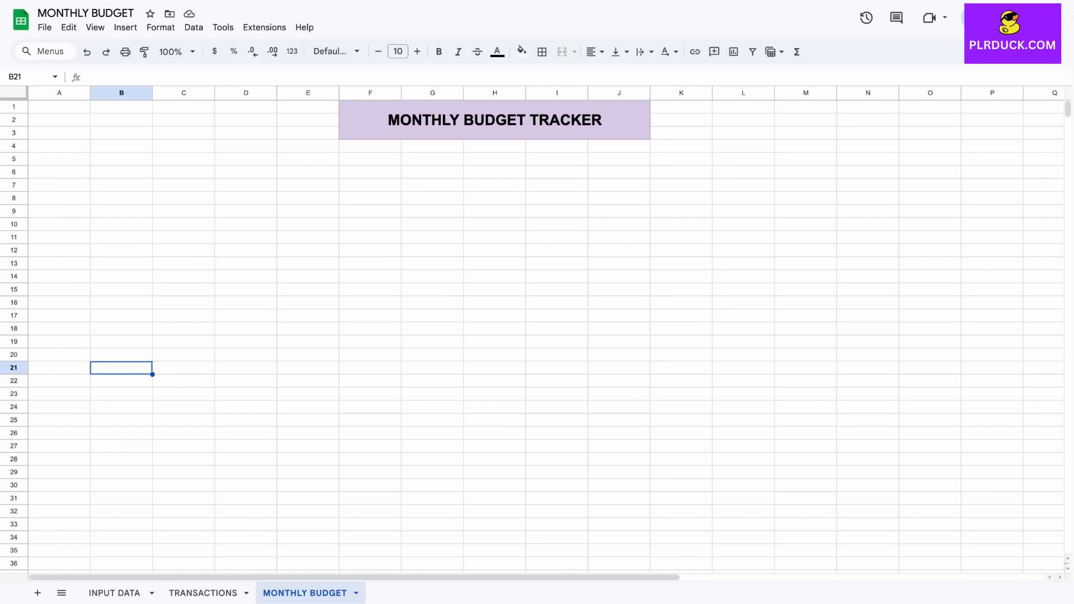
{"action": "left_click_drag", "start_coordinate": [121, 367], "coordinate": [246, 368]}
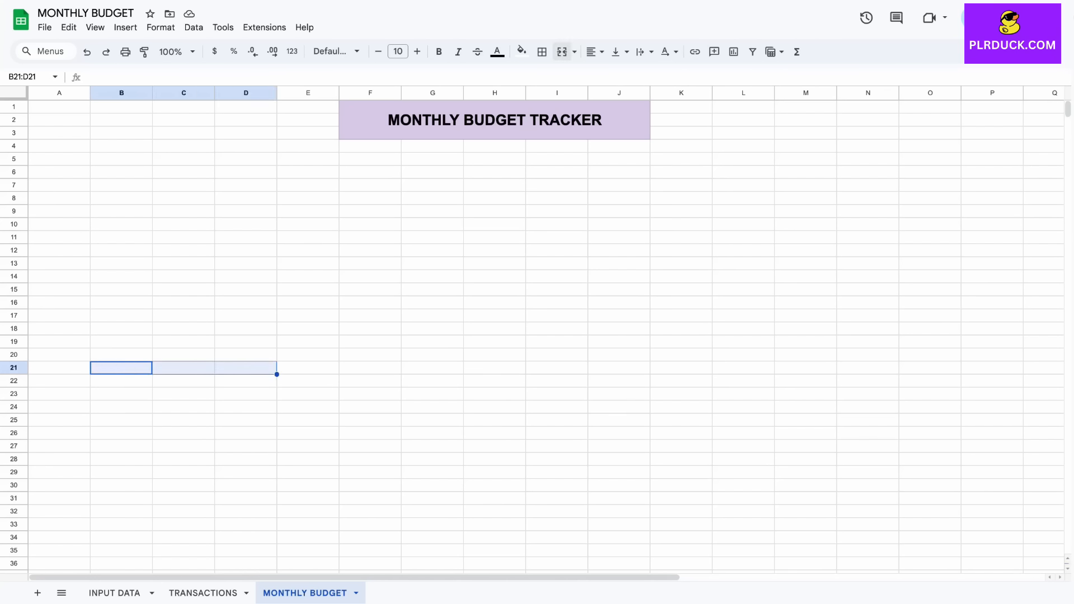
{"action": "left_click", "coordinate": [562, 51]}
{"action": "type", "text": "SAVINGS"}
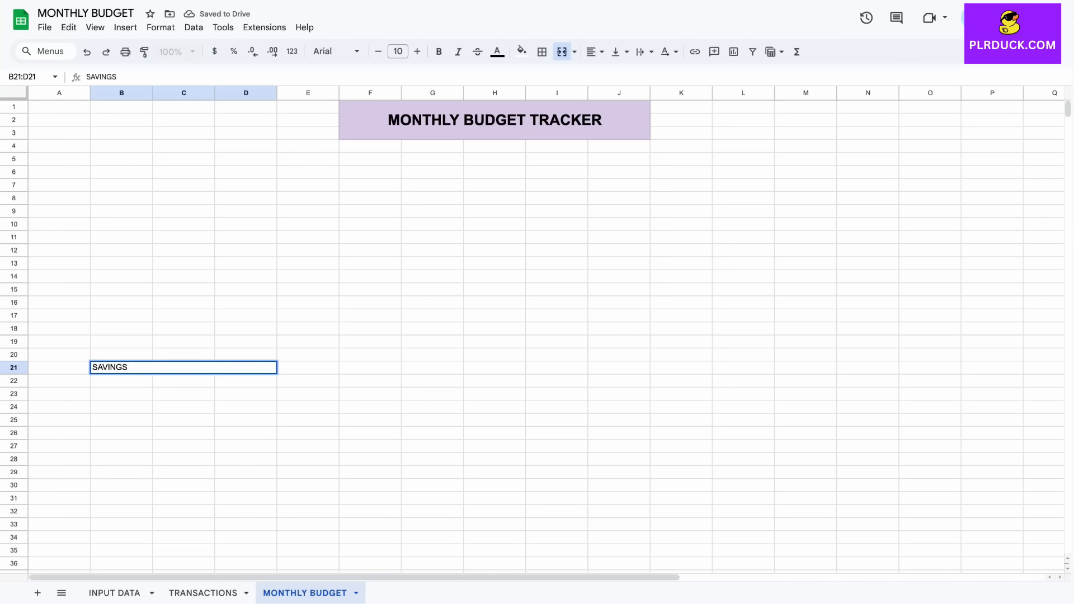
{"action": "key", "text": "BackSpace"}
{"action": "key", "text": "Return"}
Step: Enter the column headers DESCRIPTION, PLANNED, ACTUAL and DIFF in B22:E22
{"action": "type", "text": "DESCRIPTION"}
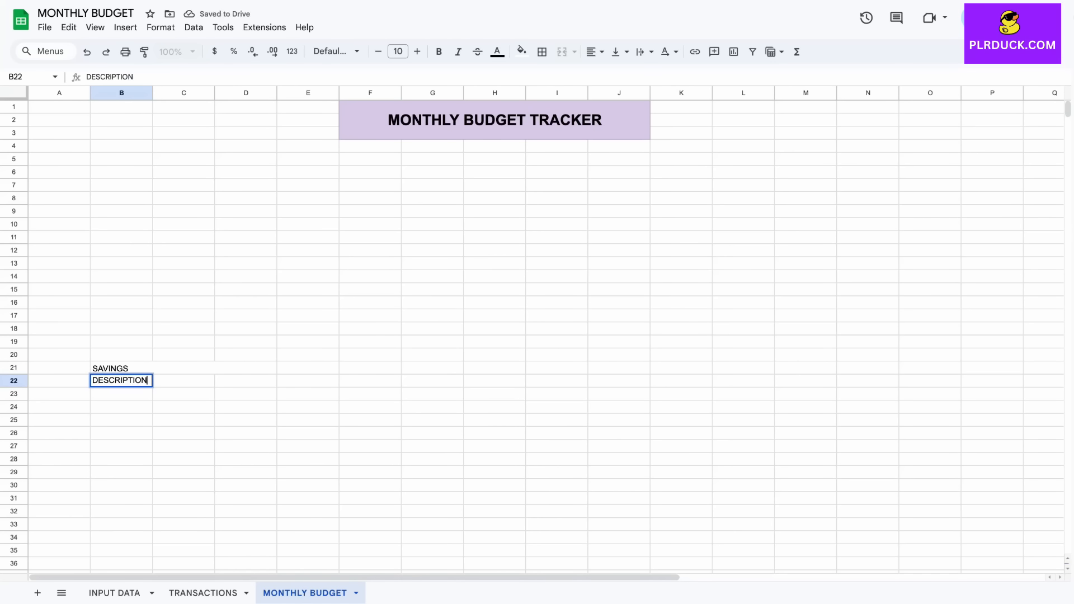
{"action": "key", "text": "Tab"}
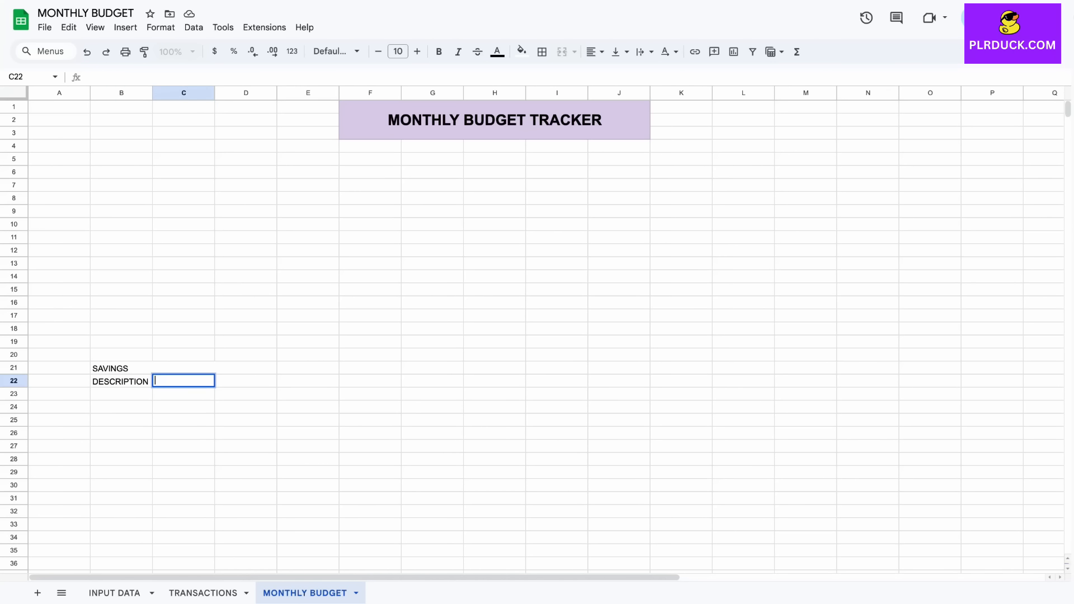
{"action": "type", "text": "PLANNED"}
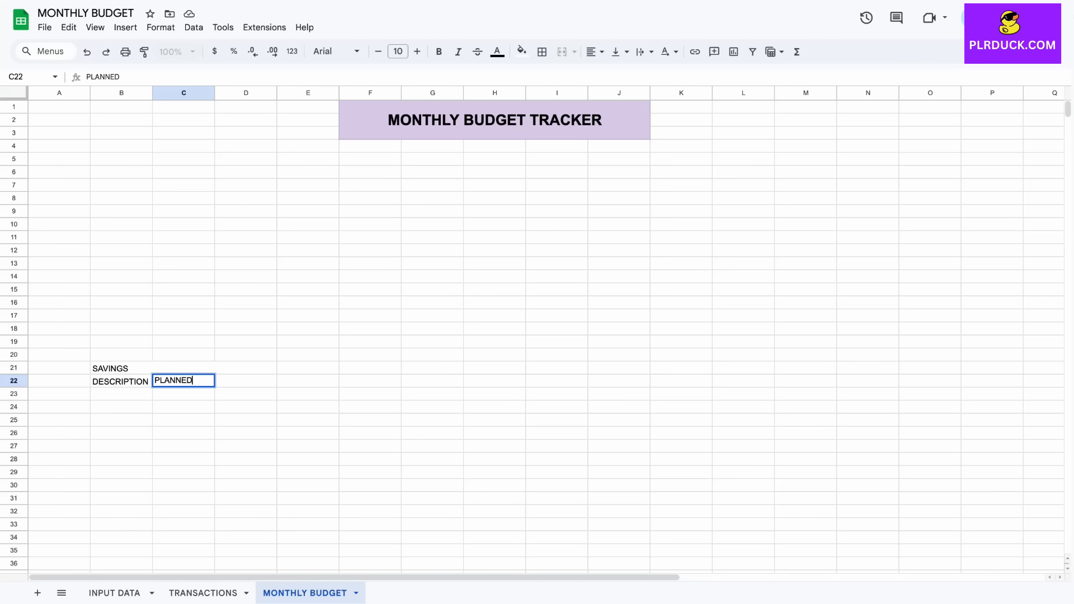
{"action": "key", "text": "Tab"}
{"action": "type", "text": "ACTUAL"}
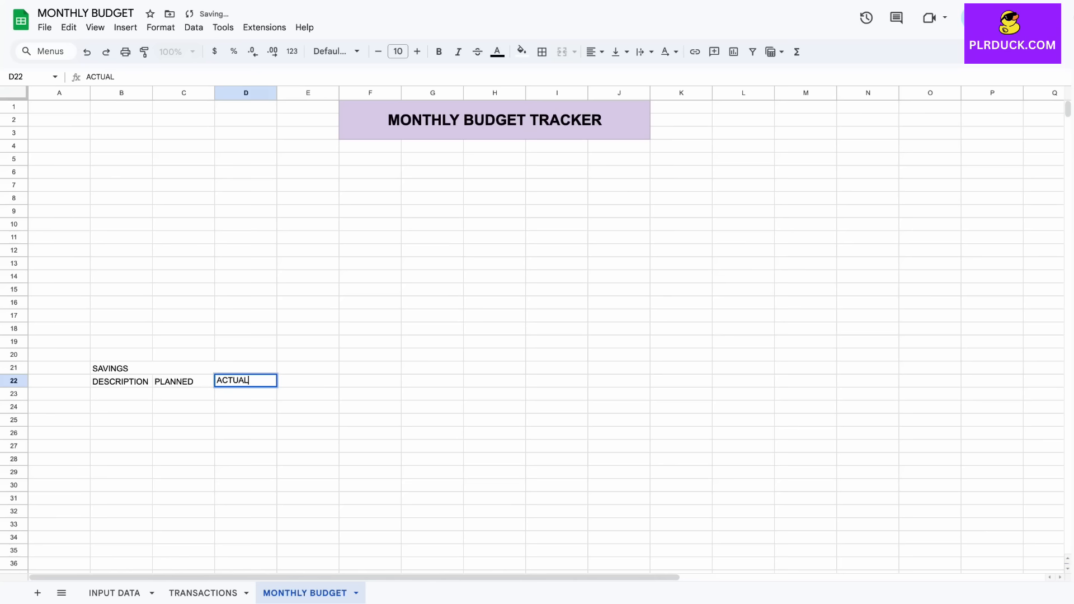
{"action": "key", "text": "Tab"}
{"action": "type", "text": "DIFF"}
Step: Extend the merged SAVINGS heading across B21:E21 and centre it horizontally
{"action": "left_click_drag", "start_coordinate": [112, 368], "coordinate": [308, 368]}
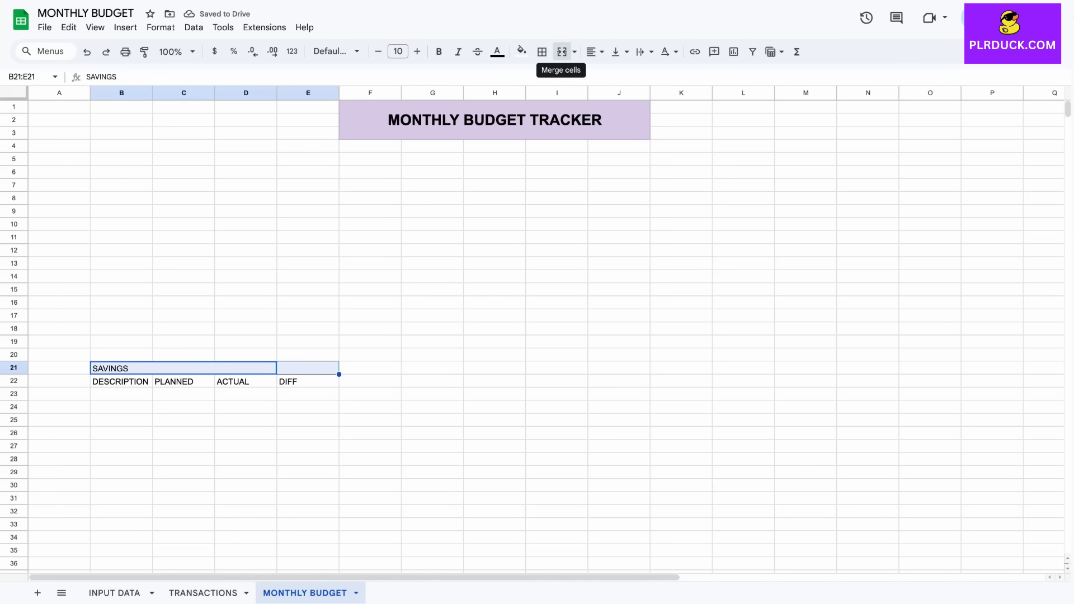
{"action": "left_click", "coordinate": [562, 52]}
{"action": "left_click", "coordinate": [594, 52]}
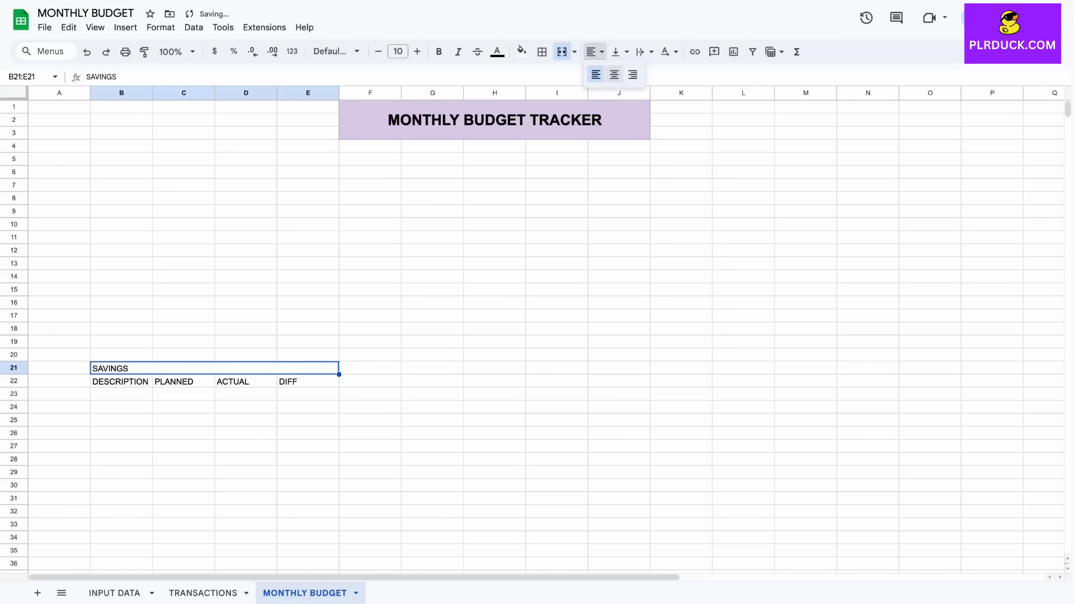
{"action": "left_click", "coordinate": [614, 73]}
Step: Format the SAVINGS heading in bold at size 11 with the custom peach fill
{"action": "left_click", "coordinate": [417, 51]}
{"action": "left_click", "coordinate": [438, 51]}
{"action": "left_click", "coordinate": [521, 52]}
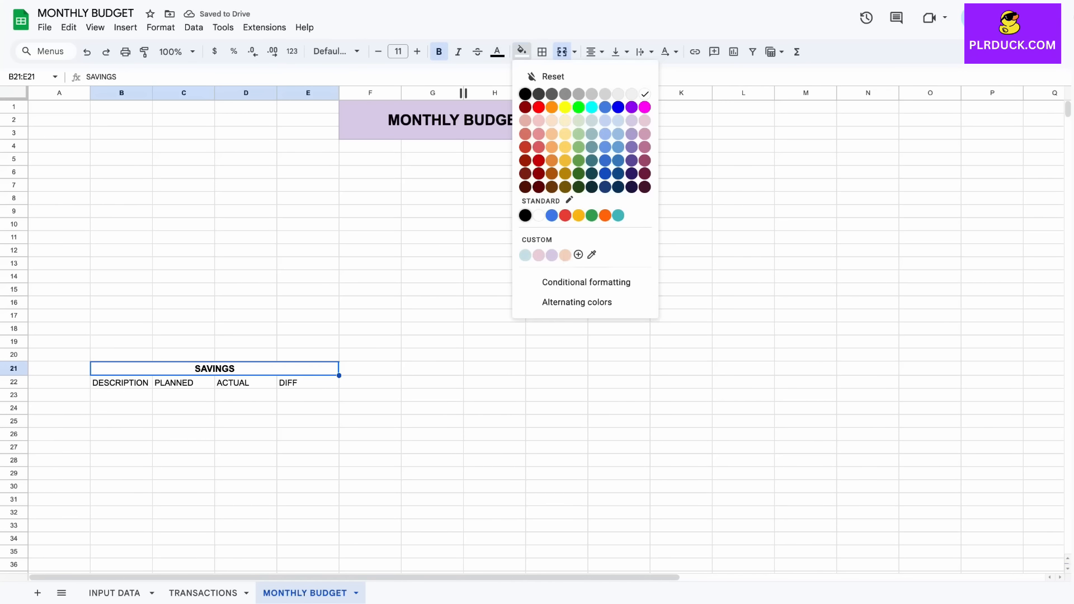
{"action": "left_click", "coordinate": [565, 255]}
{"action": "left_click", "coordinate": [121, 421]}
Step: Format the headers in B22:E22 as size 11, bold and centred with the custom light purple fill, and widen column B to fit DESCRIPTION
{"action": "left_click_drag", "start_coordinate": [120, 383], "coordinate": [308, 382]}
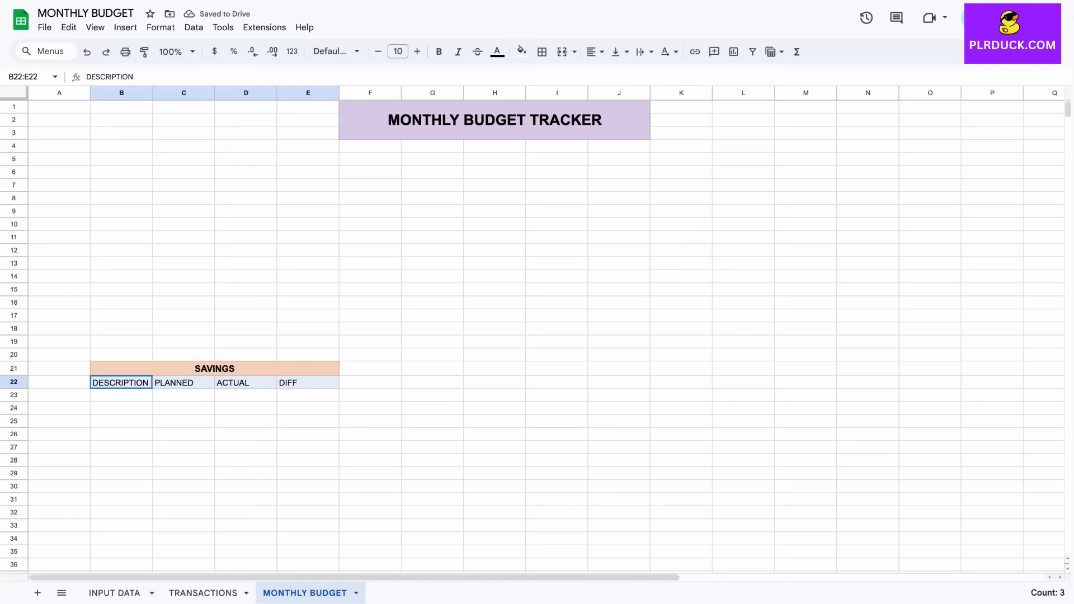
{"action": "left_click", "coordinate": [417, 51]}
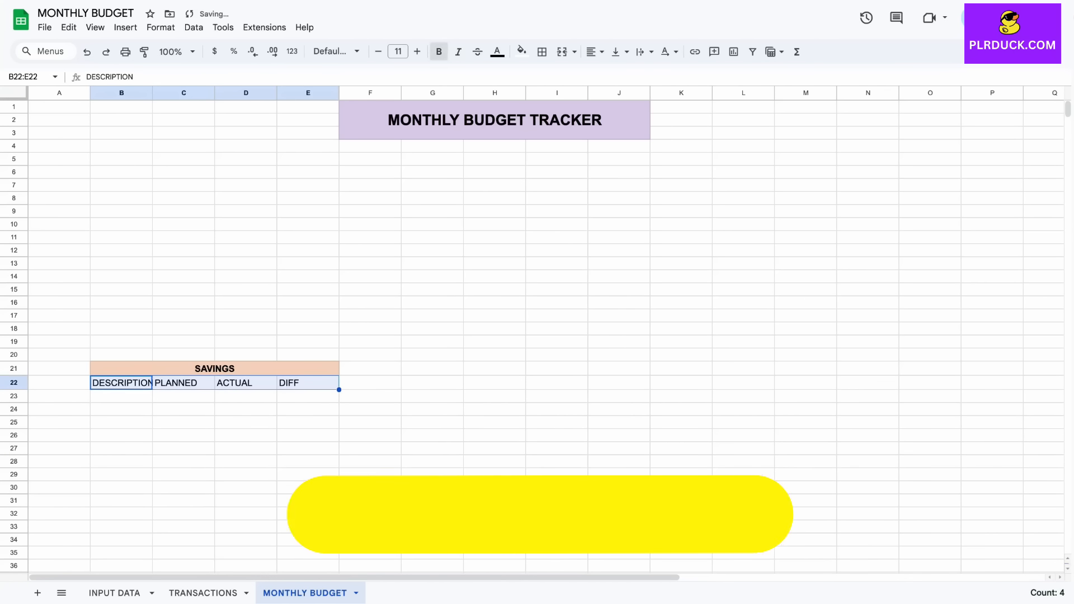
{"action": "left_click", "coordinate": [439, 51]}
{"action": "left_click", "coordinate": [522, 52]}
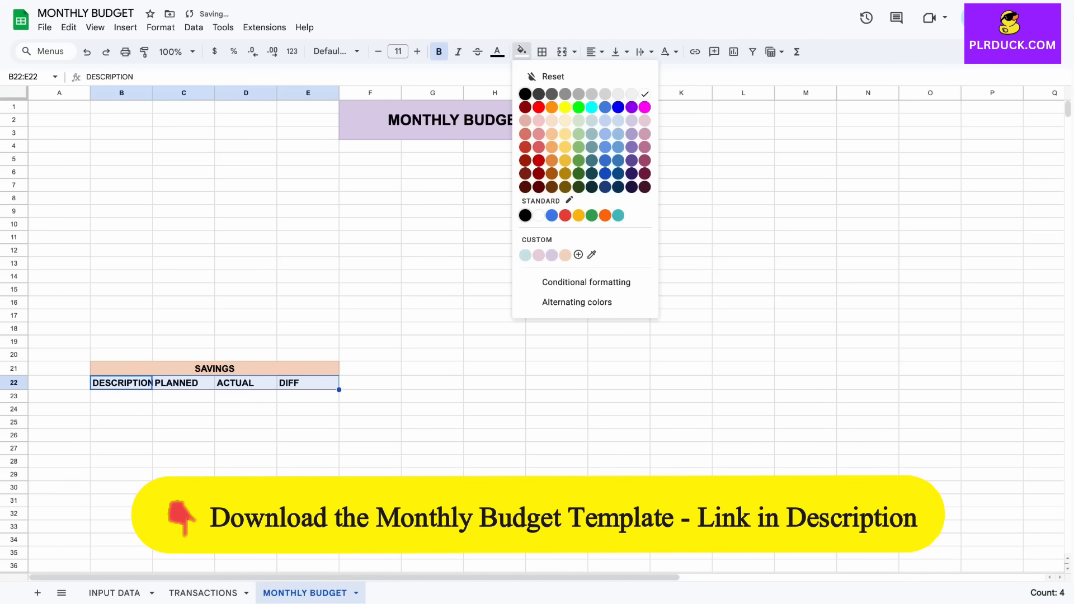
{"action": "left_click", "coordinate": [552, 255]}
{"action": "left_click", "coordinate": [595, 52]}
{"action": "left_click", "coordinate": [614, 74]}
{"action": "left_click_drag", "start_coordinate": [152, 93], "coordinate": [173, 93]}
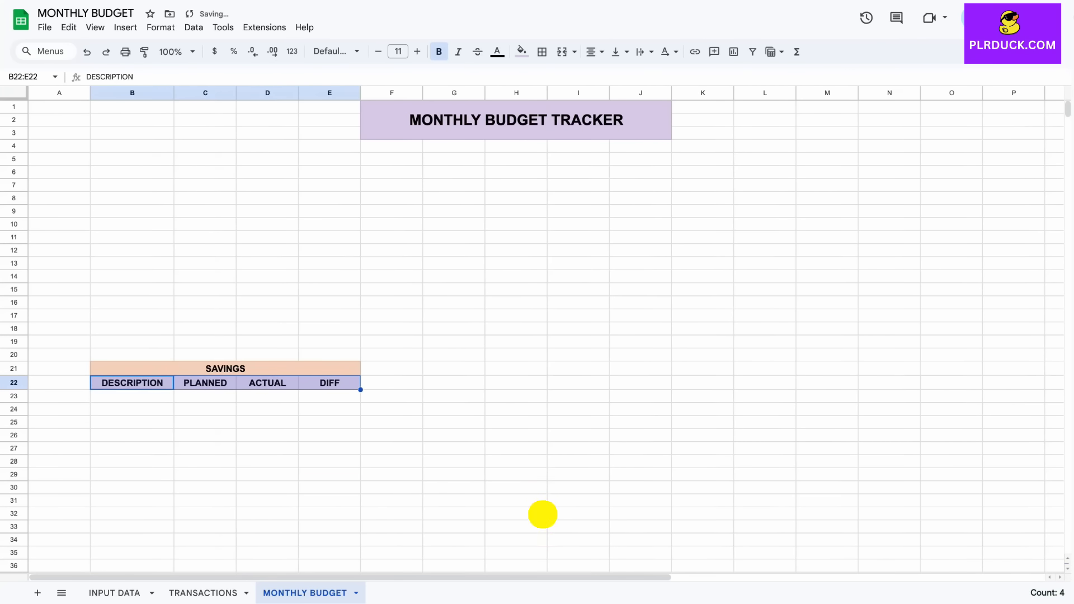
Step: Enter the formula =IF('INPUT DATA '!B12="","",'INPUT DATA '!B12) in B23 under the SAVINGS table's DESCRIPTION header
{"action": "scroll", "coordinate": [532, 340], "scroll_direction": "down", "scroll_amount": 1}
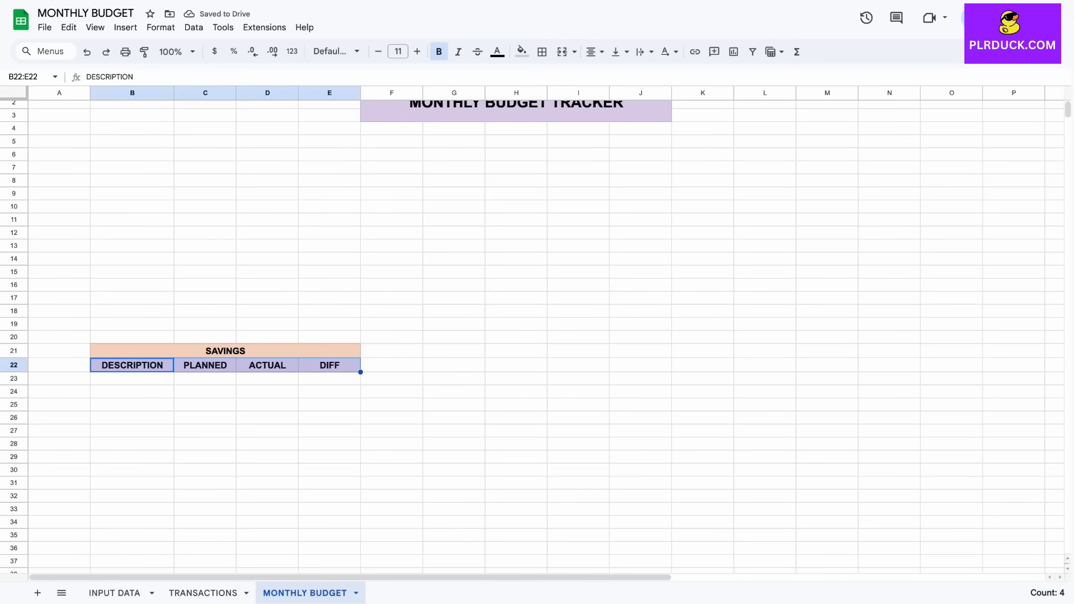
{"action": "left_click", "coordinate": [132, 379]}
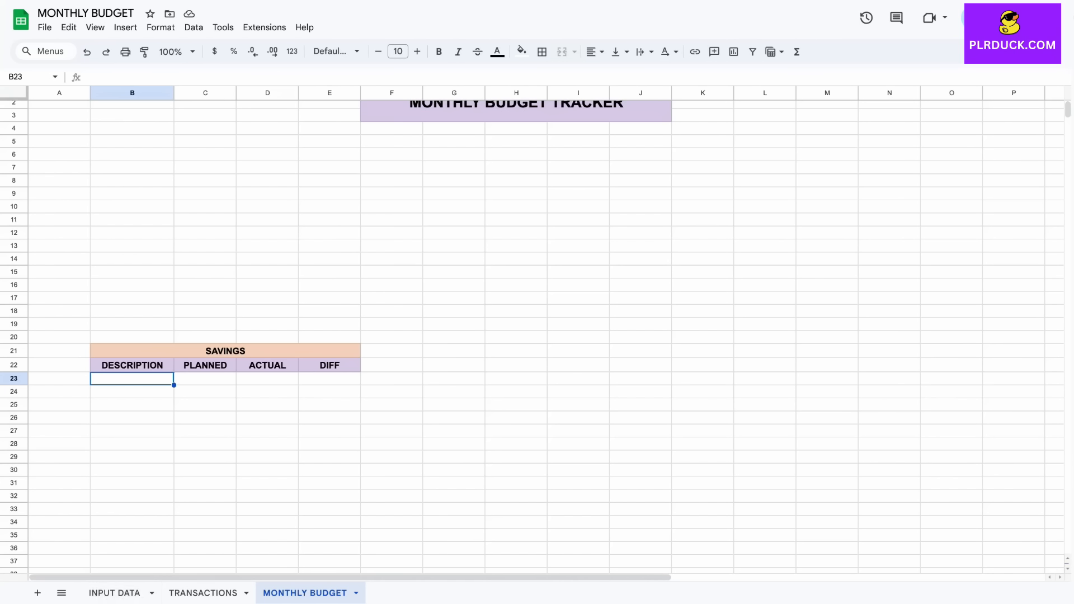
{"action": "type", "text": "="}
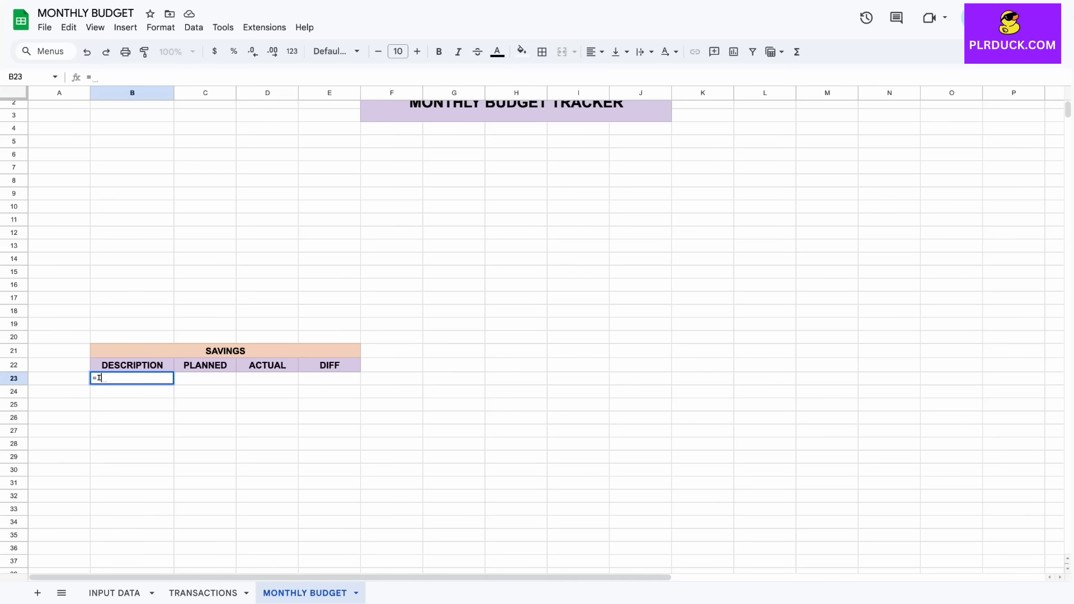
{"action": "type", "text": "IF("}
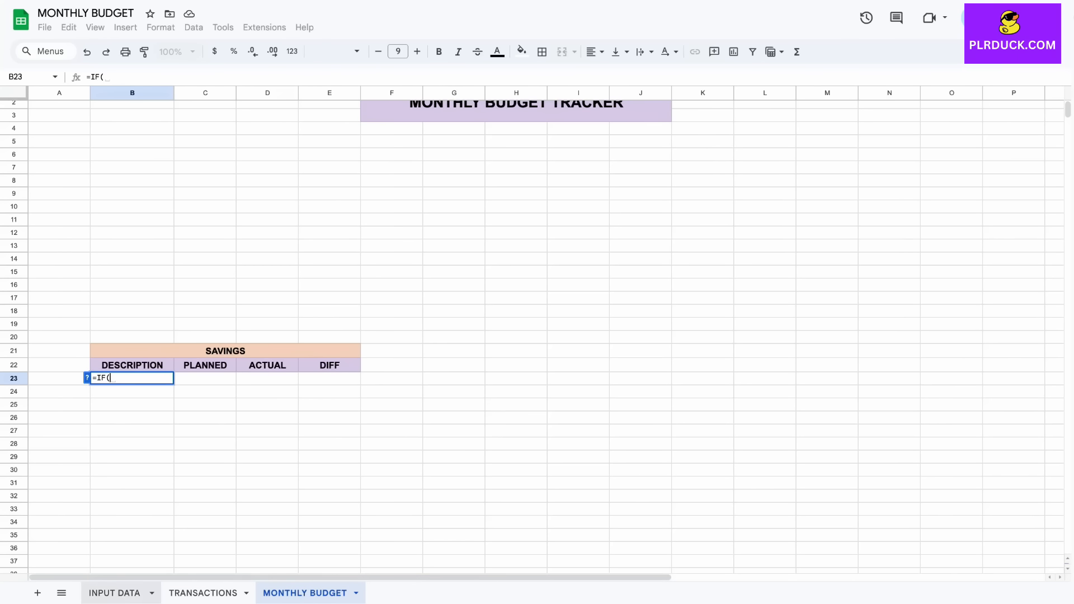
{"action": "left_click", "coordinate": [114, 593]}
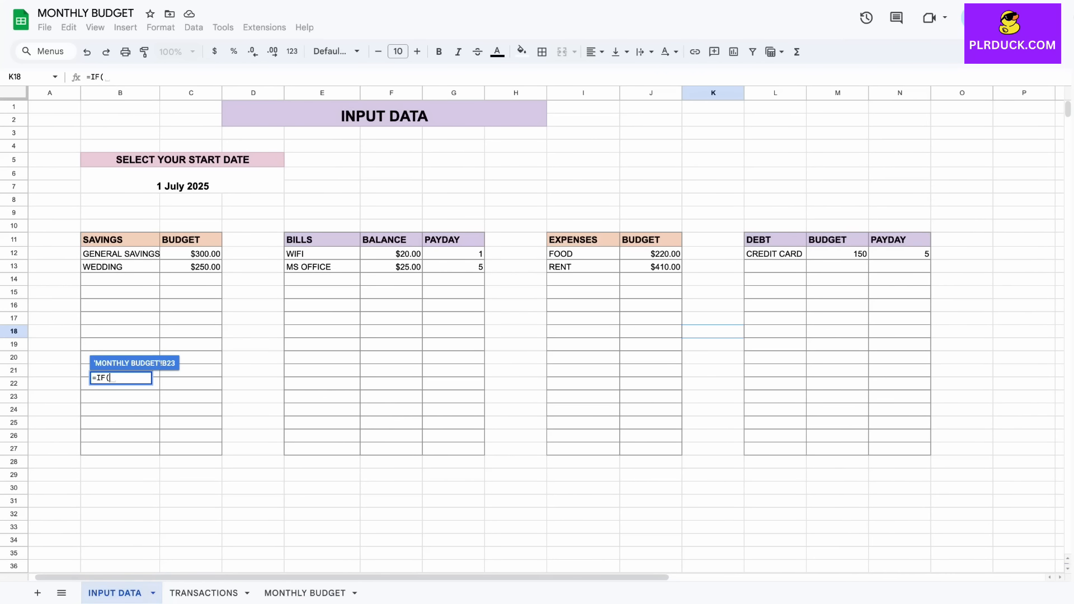
{"action": "left_click", "coordinate": [120, 254]}
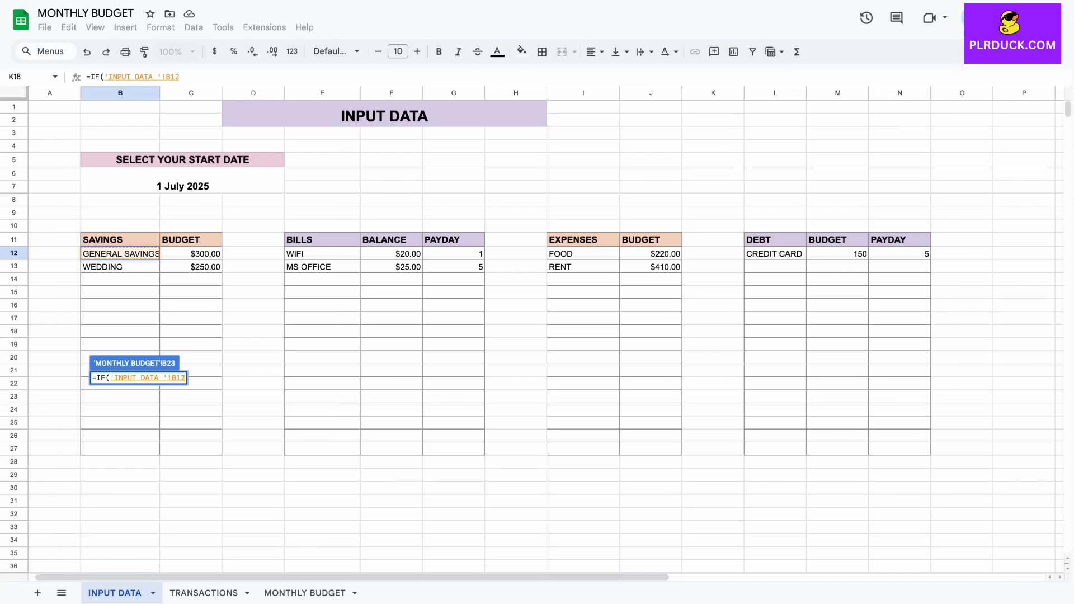
{"action": "type", "text": "="}
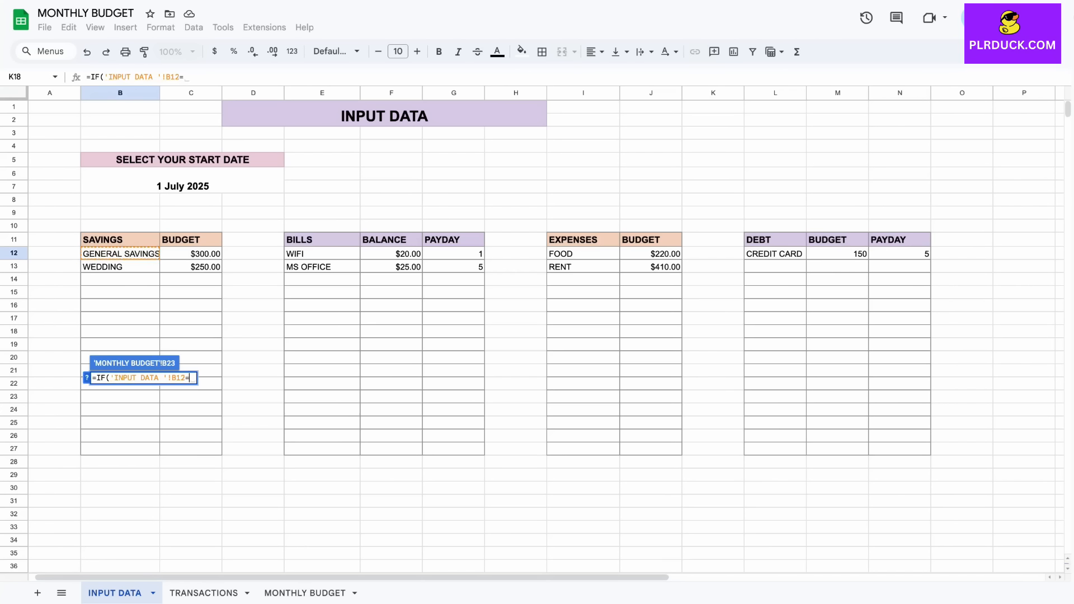
{"action": "type", "text": "\"\""}
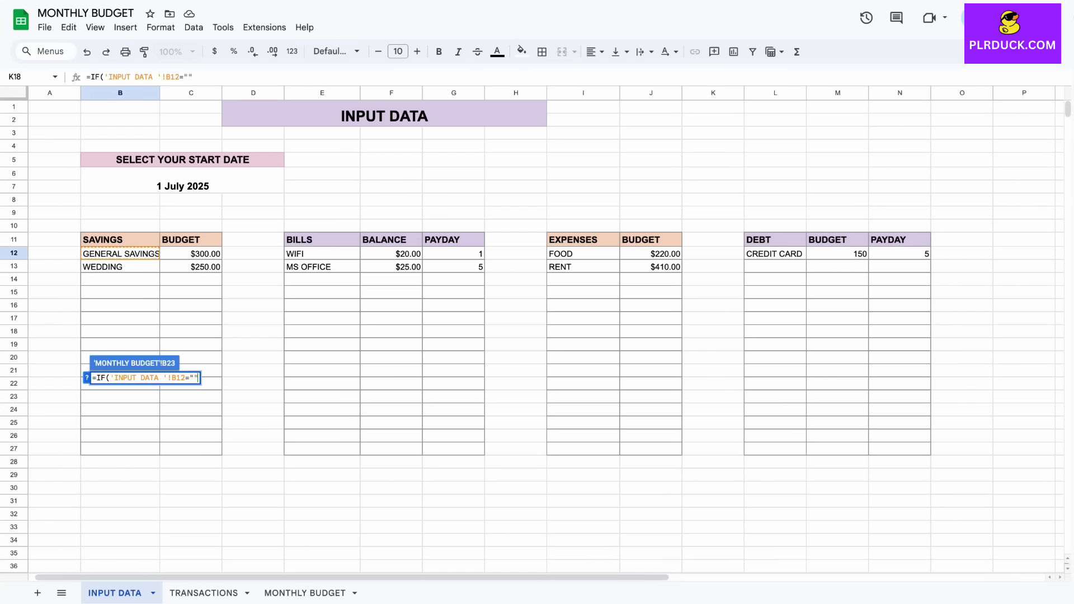
{"action": "type", "text": ","}
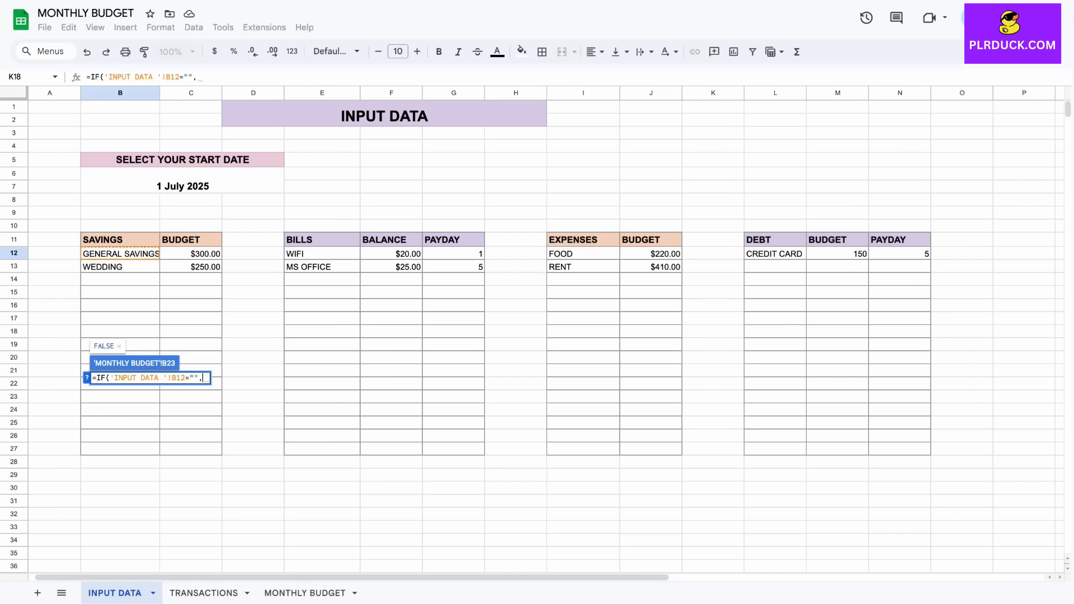
{"action": "type", "text": "\"\""}
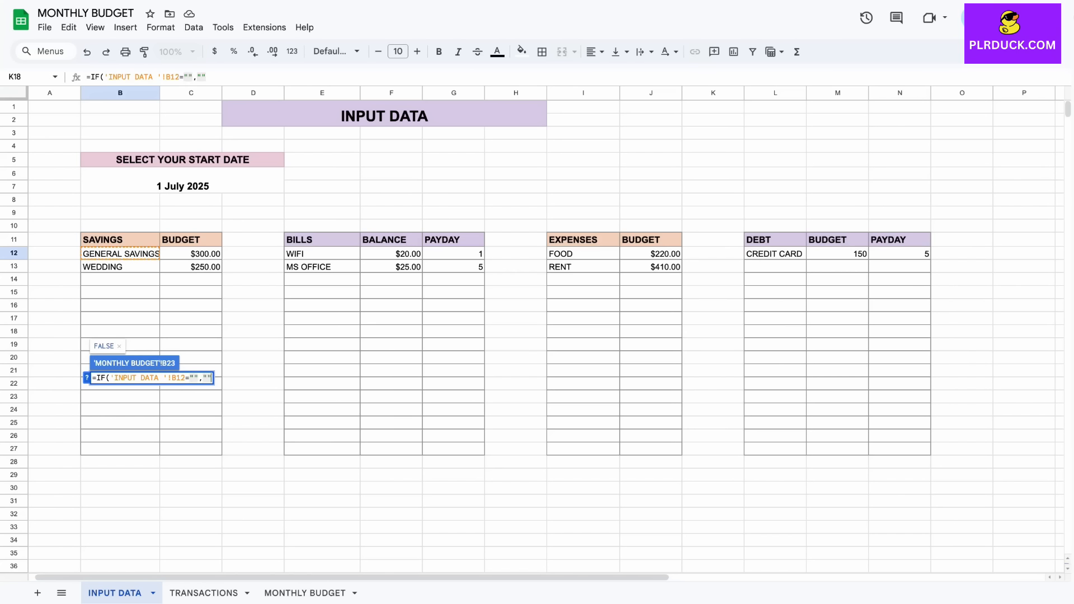
{"action": "type", "text": ","}
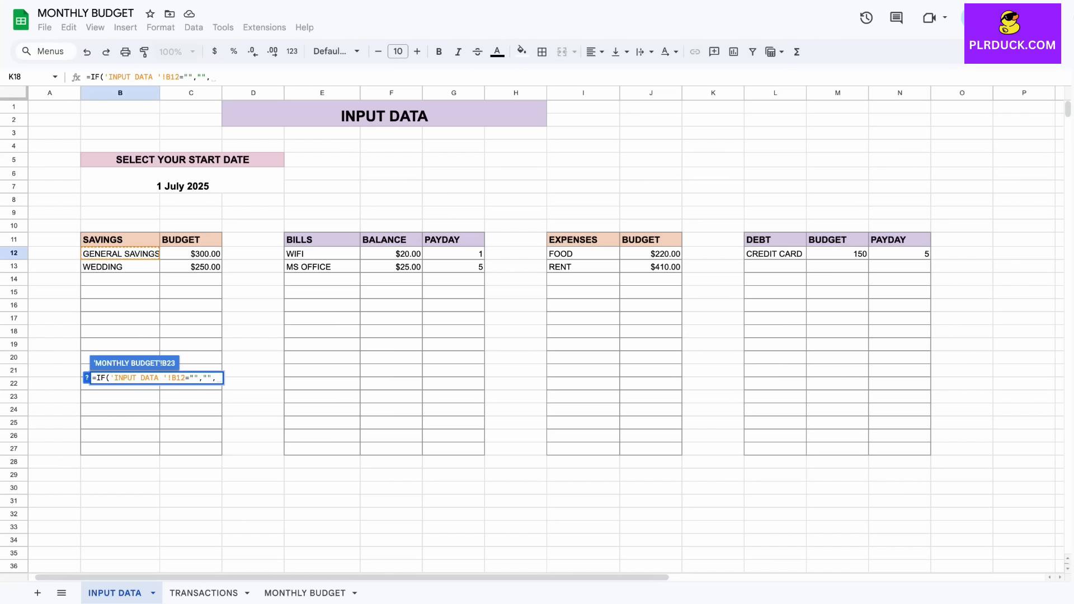
{"action": "left_click", "coordinate": [119, 254]}
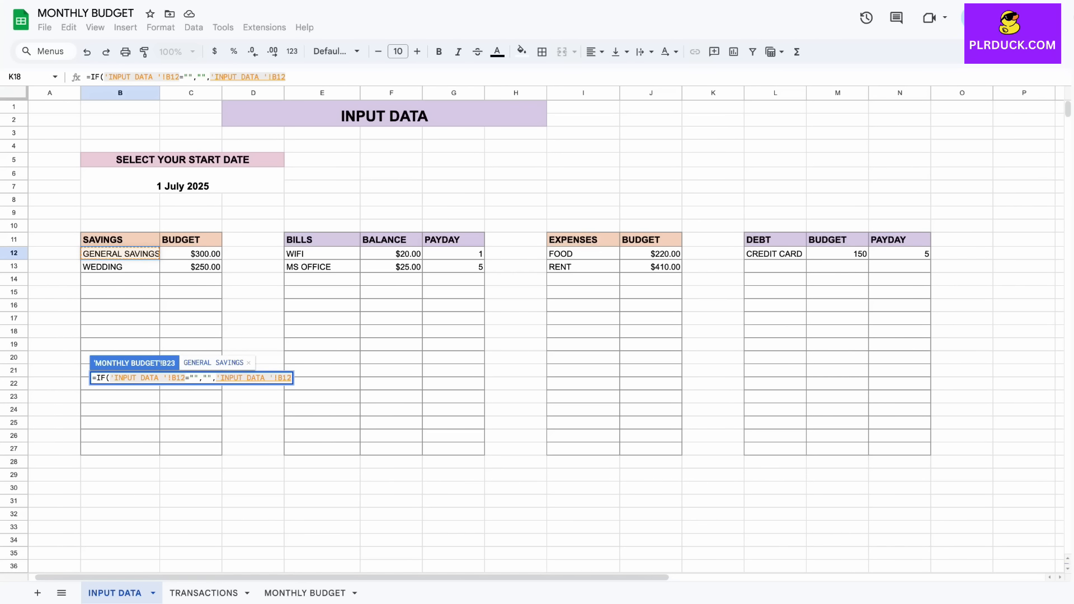
{"action": "type", "text": ")"}
{"action": "key", "text": "Return"}
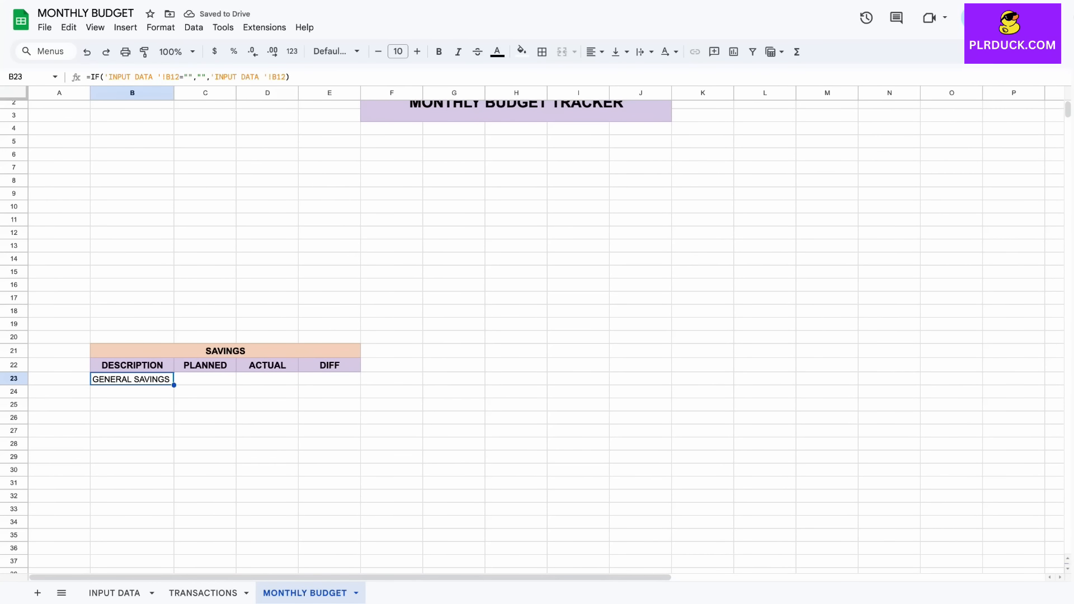
Step: Fill the B23 description formula down through B31 and check the formulas in the blank-looking filled cells
{"action": "left_click_drag", "start_coordinate": [174, 385], "coordinate": [168, 486]}
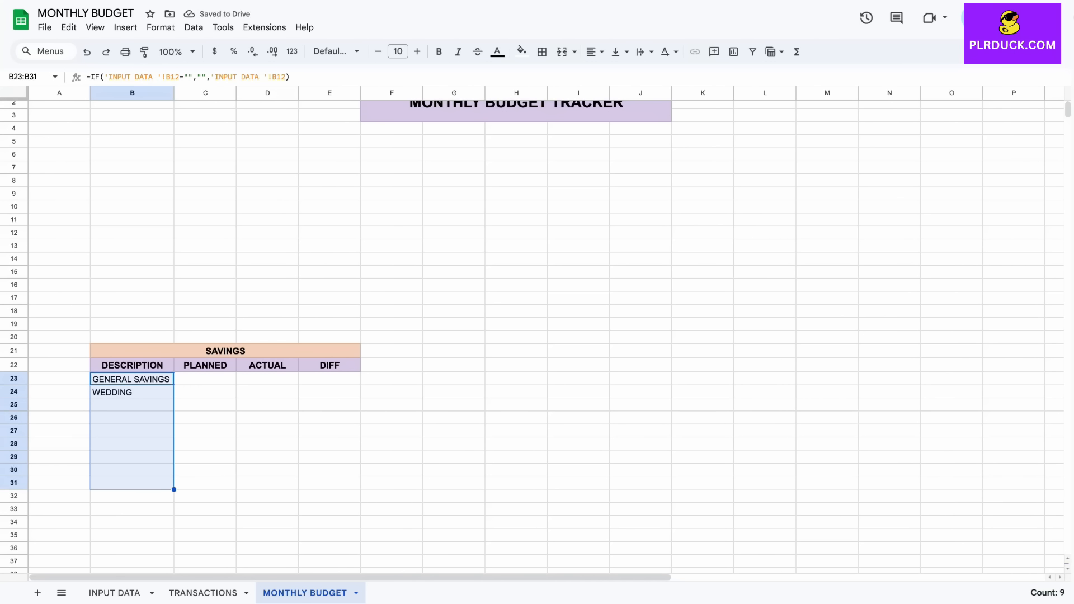
{"action": "left_click", "coordinate": [132, 405]}
{"action": "left_click", "coordinate": [132, 430]}
{"action": "left_click", "coordinate": [132, 444]}
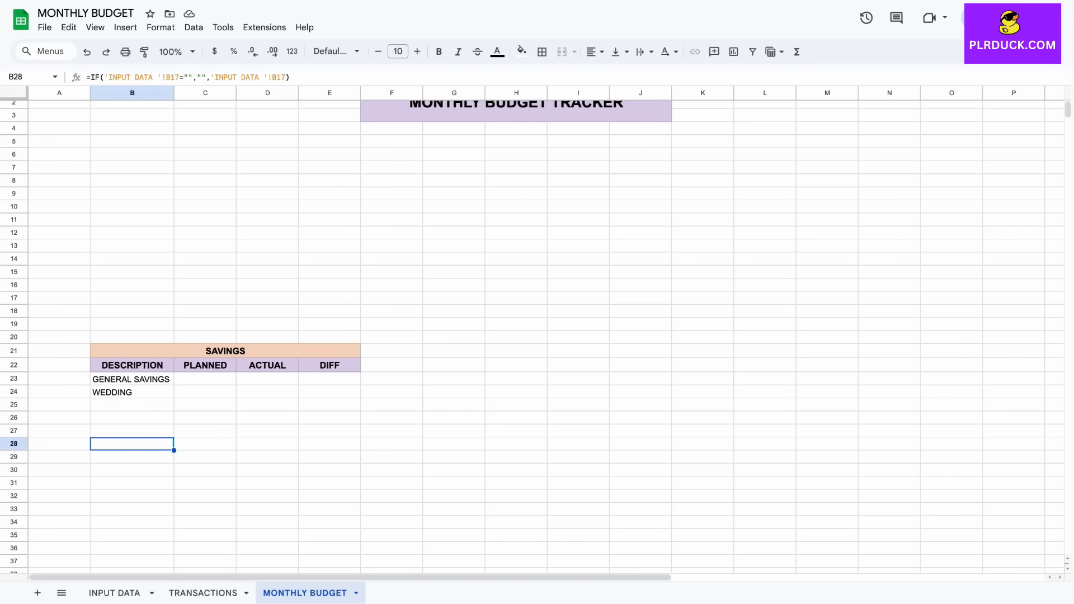
{"action": "key", "text": "Down"}
{"action": "key", "text": "Down"}
{"action": "key", "text": "Down"}
Step: Enter =IF('INPUT DATA '!C12="","",'INPUT DATA '!C12) in C23 under PLANNED and fill it down through C30
{"action": "left_click", "coordinate": [205, 379]}
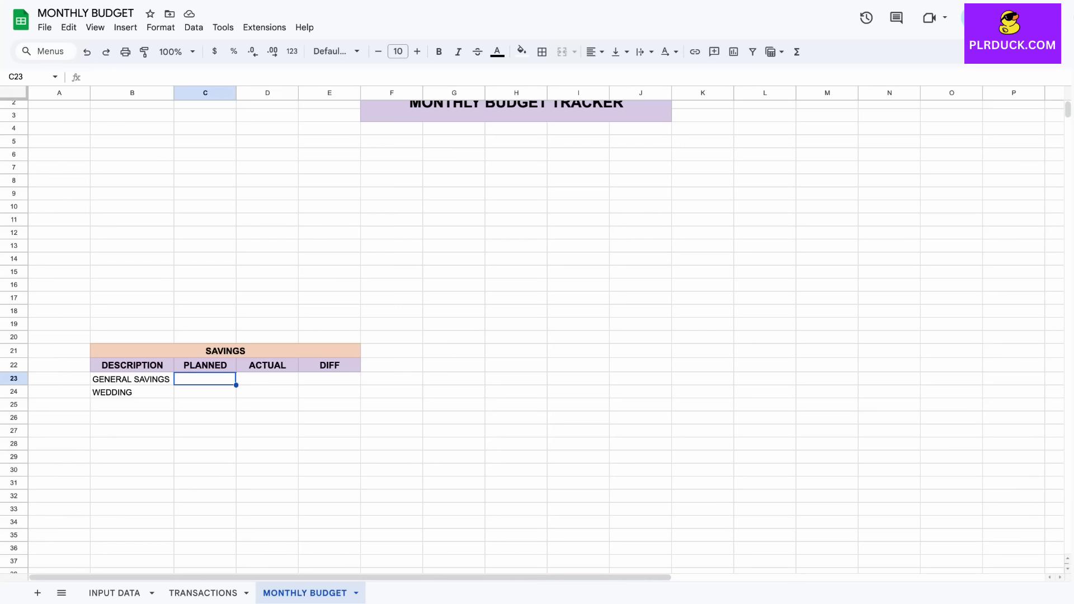
{"action": "type", "text": "="}
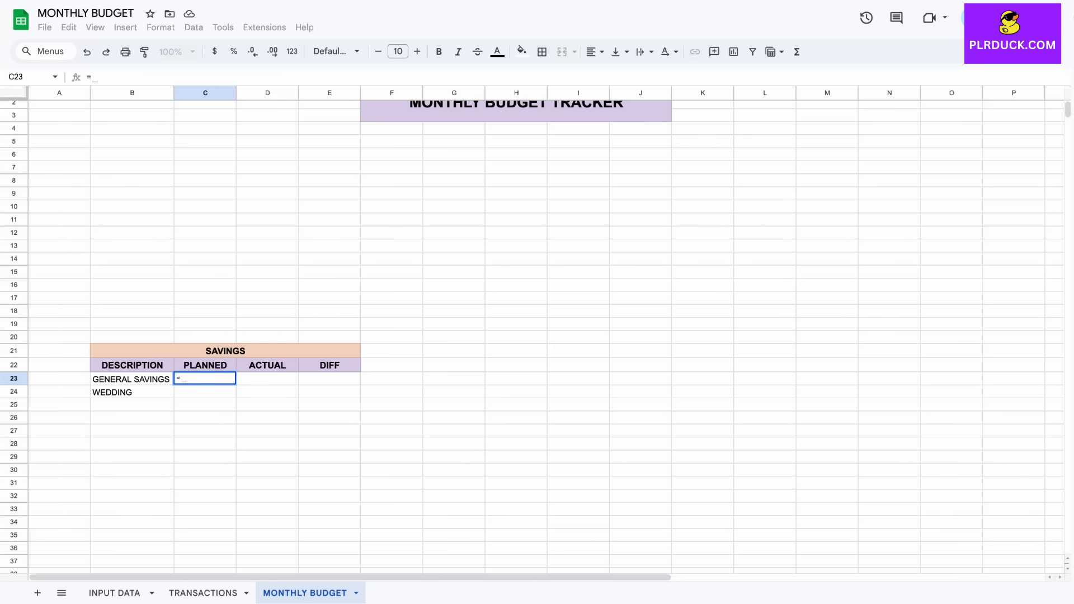
{"action": "type", "text": "IF("}
{"action": "left_click", "coordinate": [114, 593]}
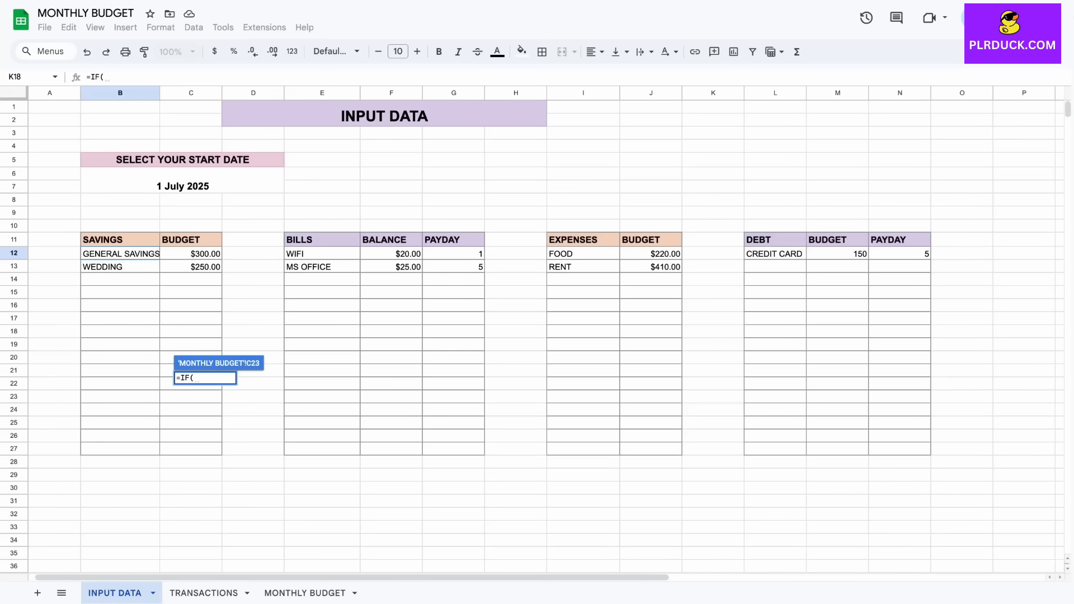
{"action": "left_click", "coordinate": [190, 254]}
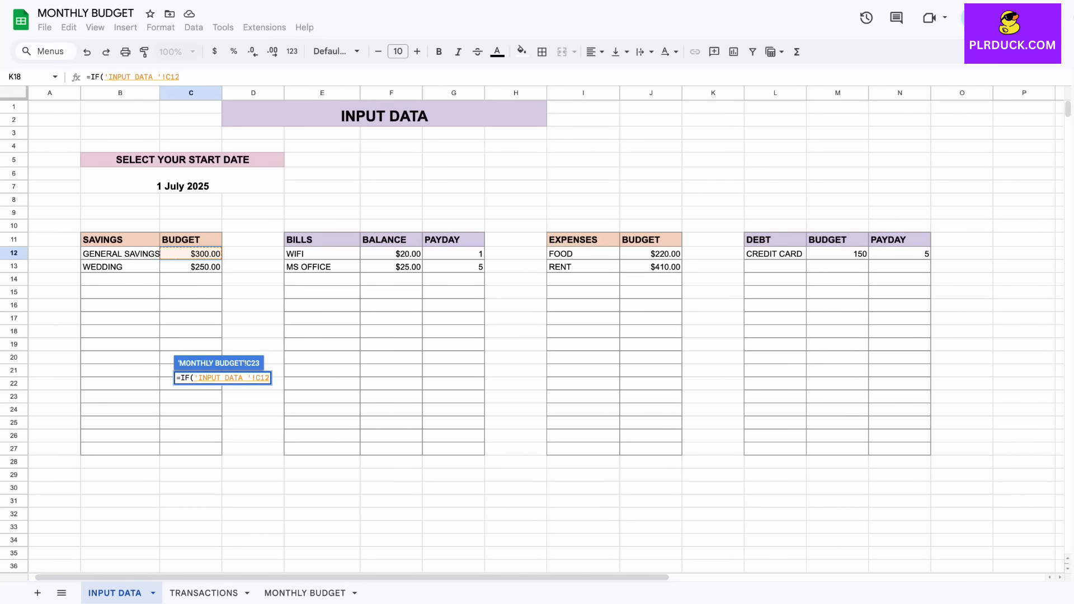
{"action": "type", "text": "=\"\","}
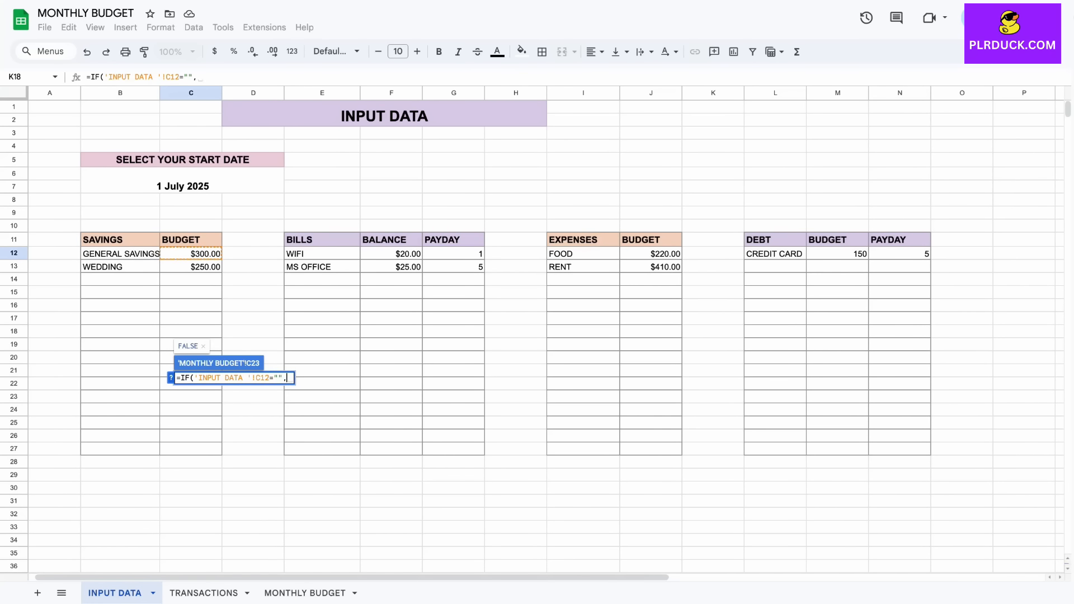
{"action": "type", "text": "\"\","}
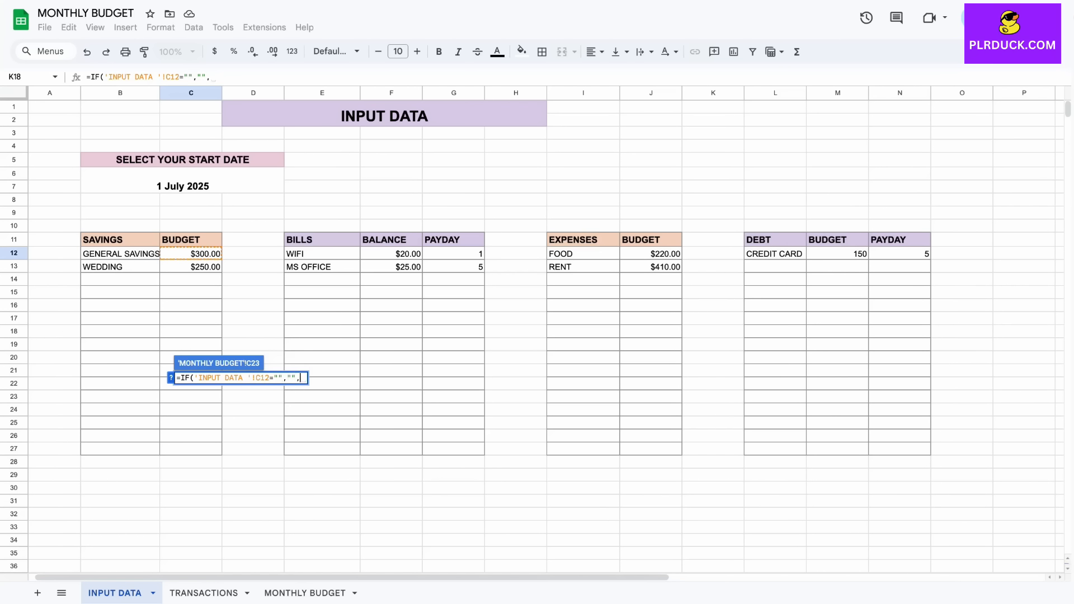
{"action": "left_click", "coordinate": [191, 254]}
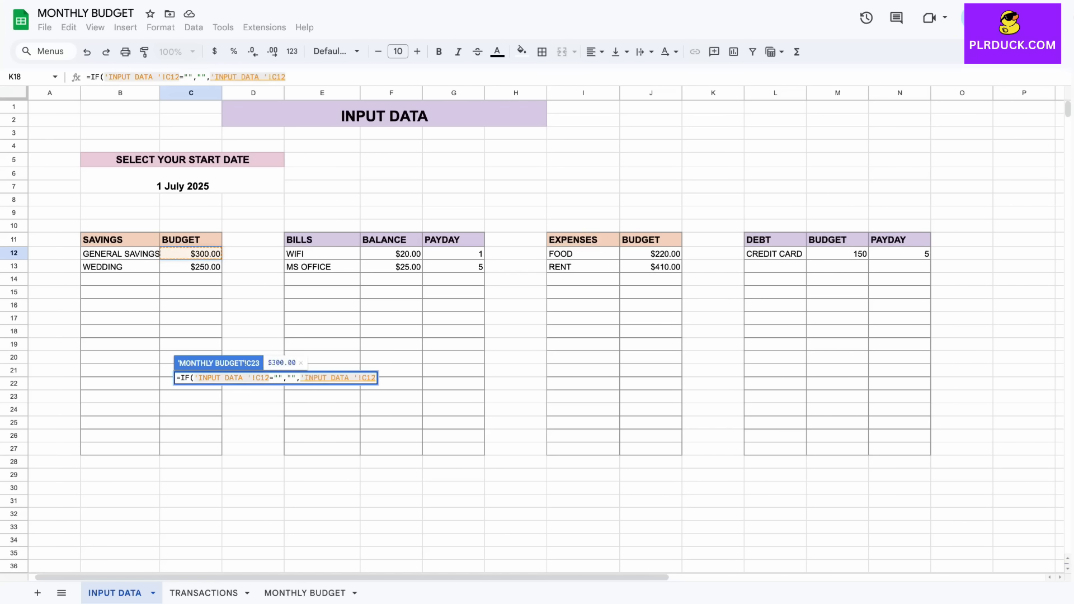
{"action": "type", "text": ")"}
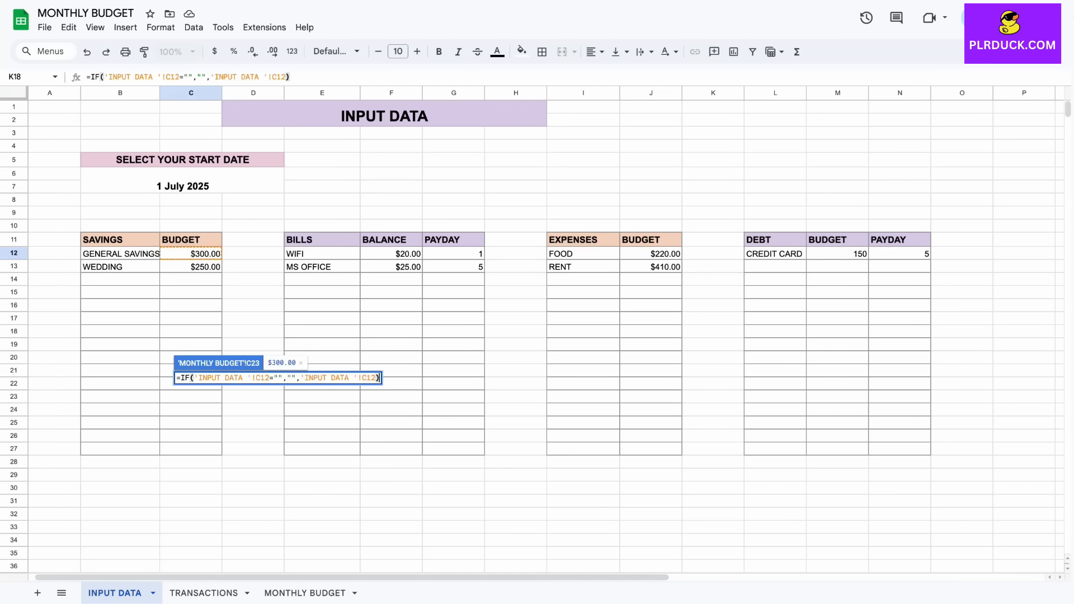
{"action": "key", "text": "Return"}
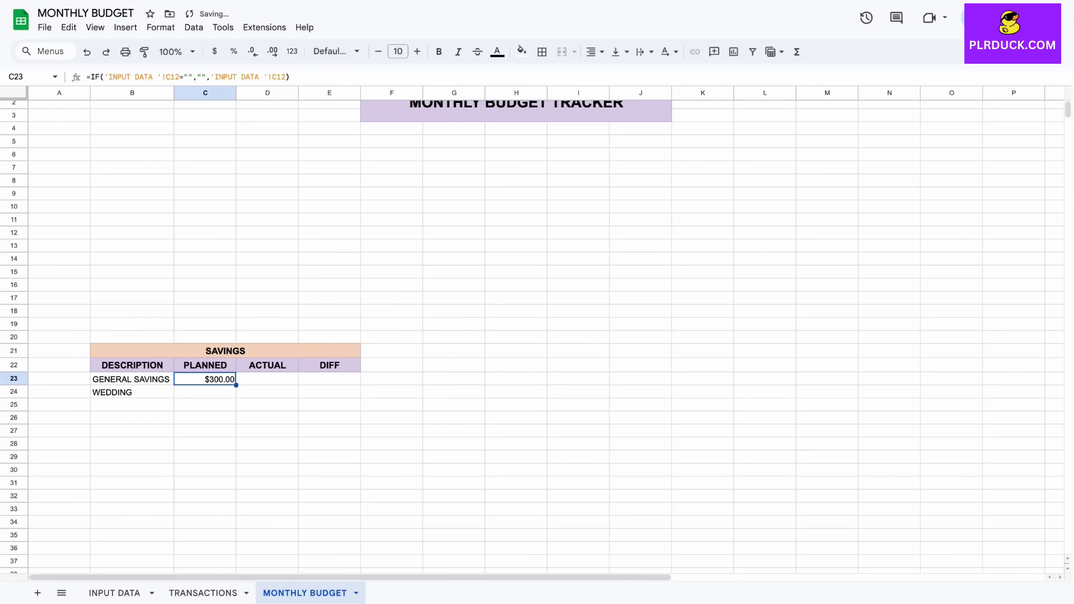
{"action": "left_click_drag", "start_coordinate": [236, 385], "coordinate": [227, 473]}
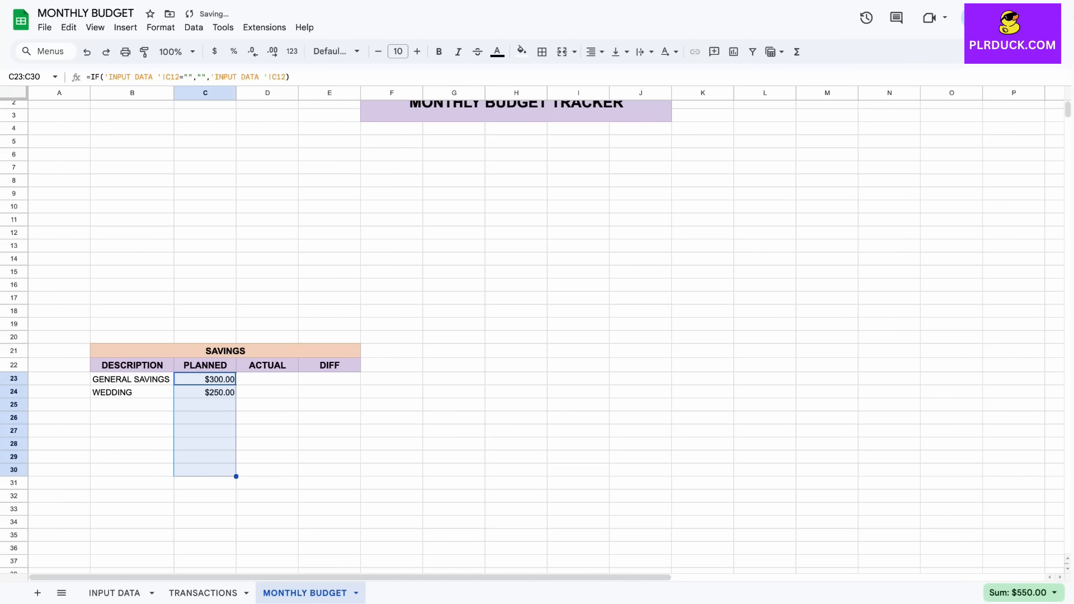
Step: Begin the ACTUAL formula in D23 with =IF(B23="","", so it stays blank when the description is empty
{"action": "scroll", "coordinate": [537, 336], "scroll_direction": "down", "scroll_amount": 1}
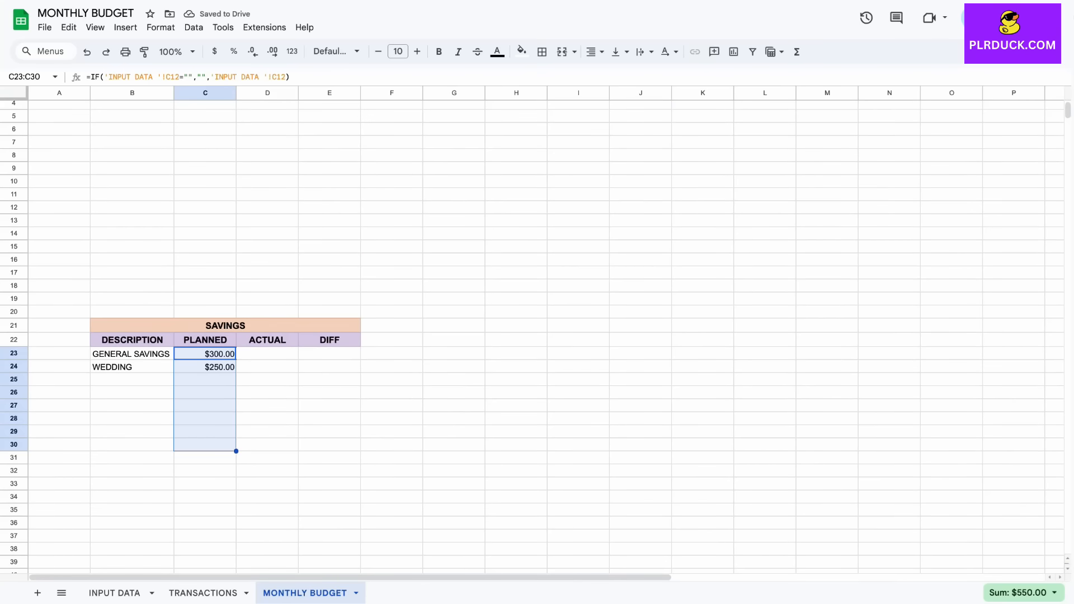
{"action": "left_click", "coordinate": [268, 354]}
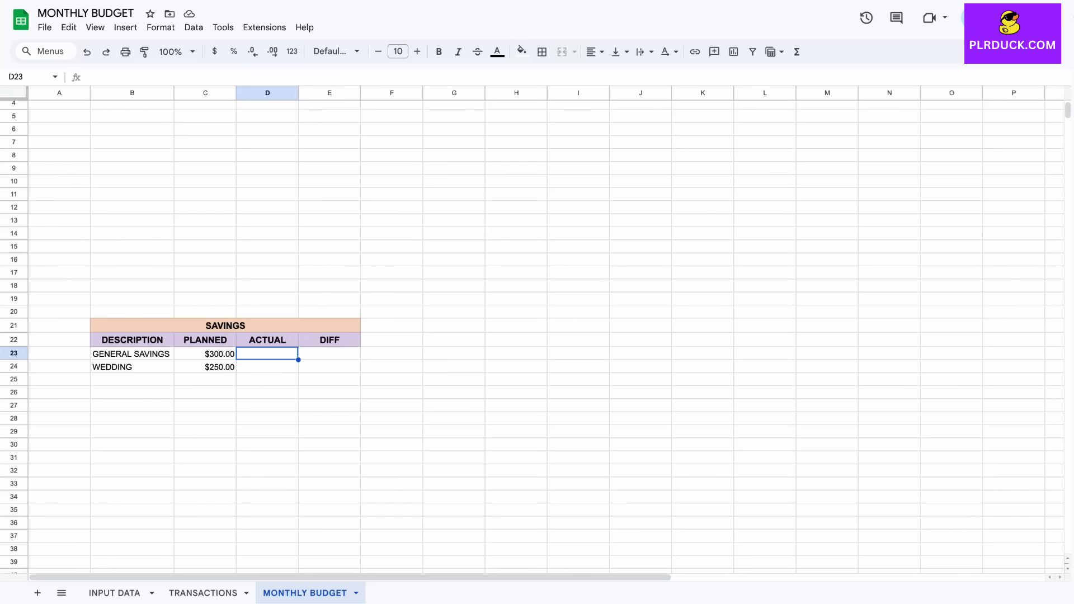
{"action": "double_click", "coordinate": [268, 354]}
{"action": "type", "text": "=I"}
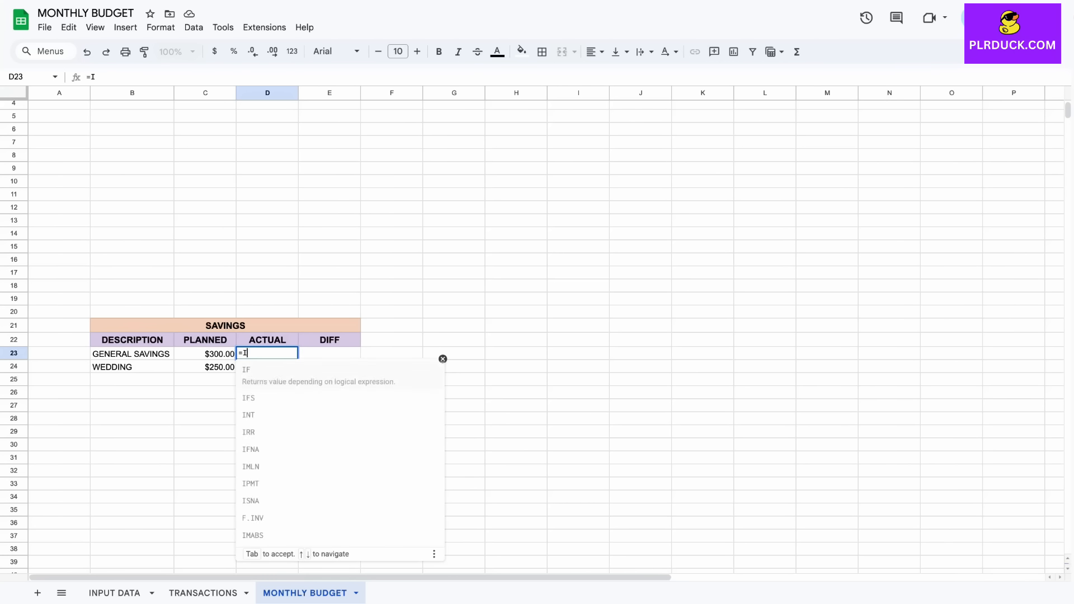
{"action": "type", "text": "F("}
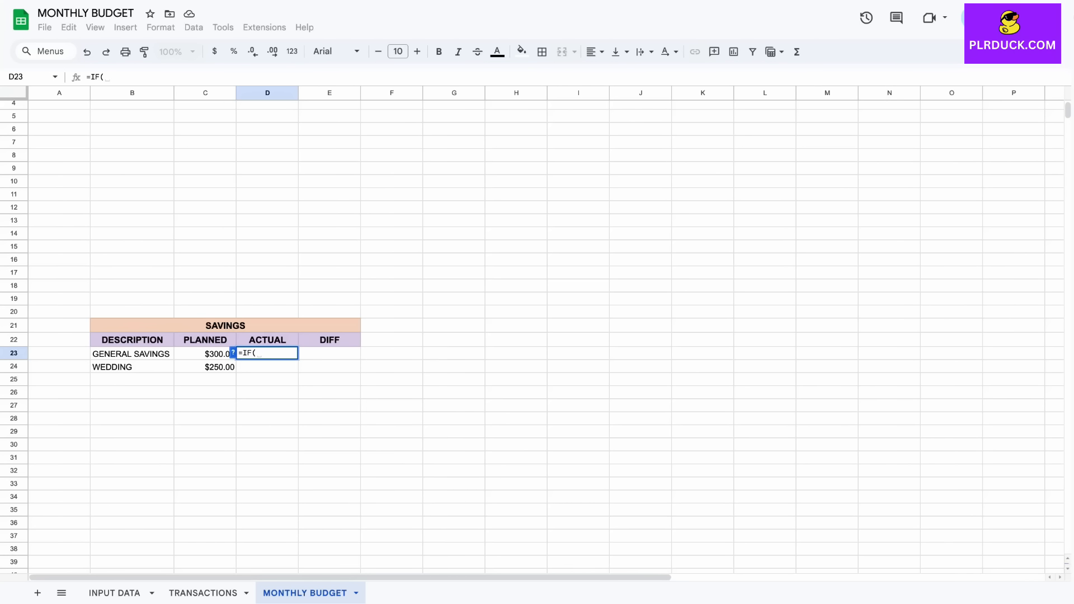
{"action": "left_click", "coordinate": [132, 353]}
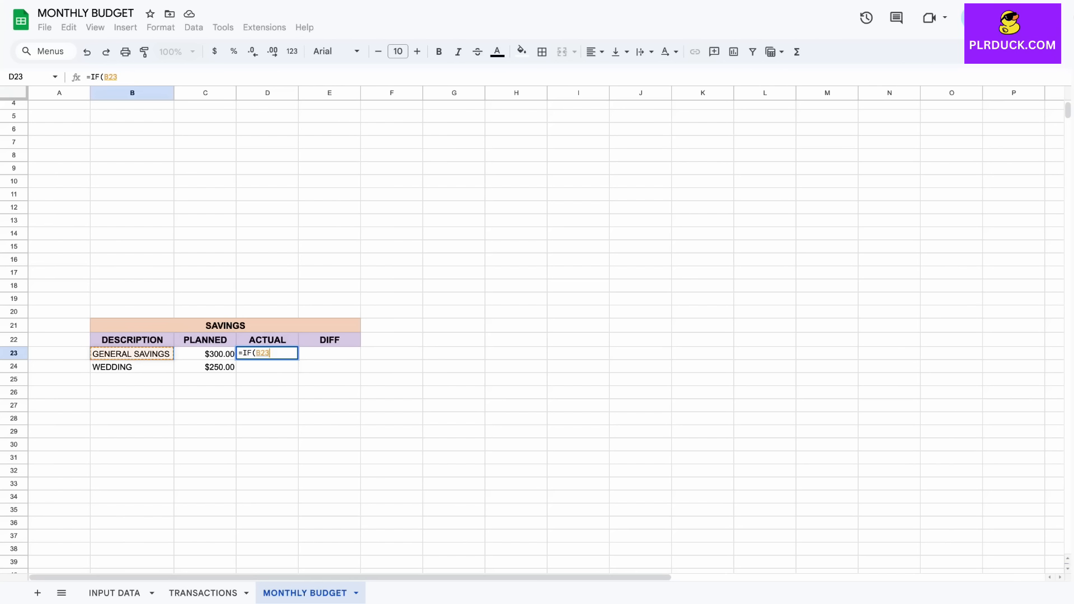
{"action": "type", "text": "=\"\""}
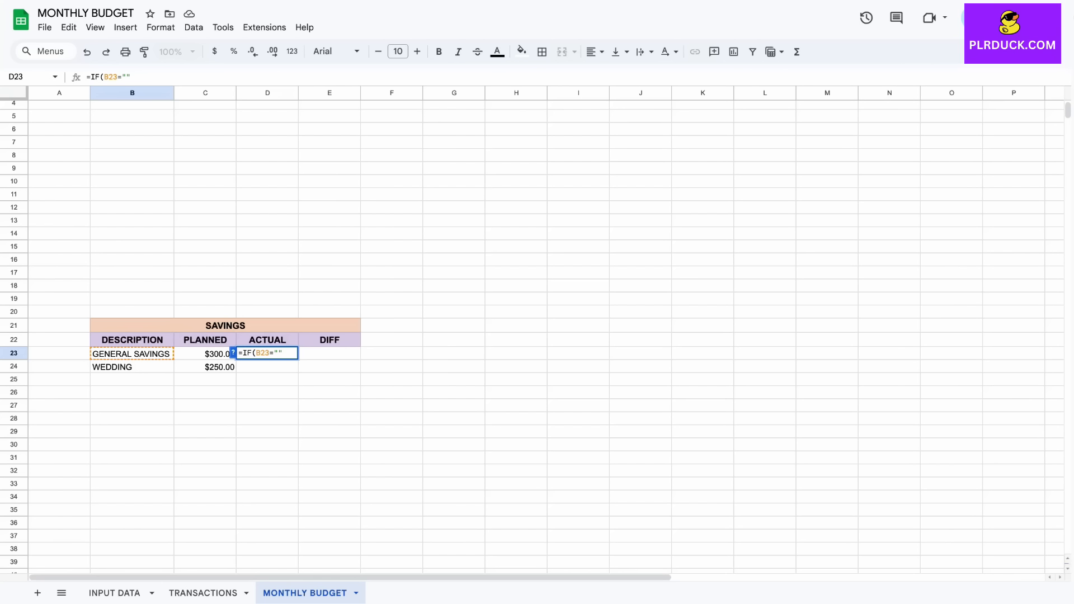
{"action": "type", "text": ","}
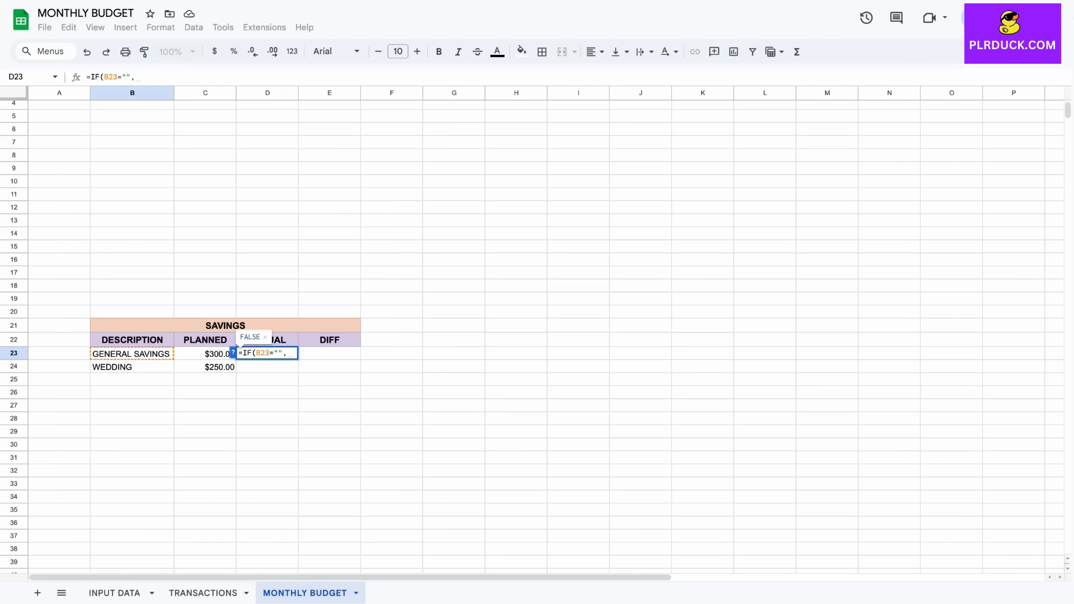
{"action": "type", "text": "\"\""}
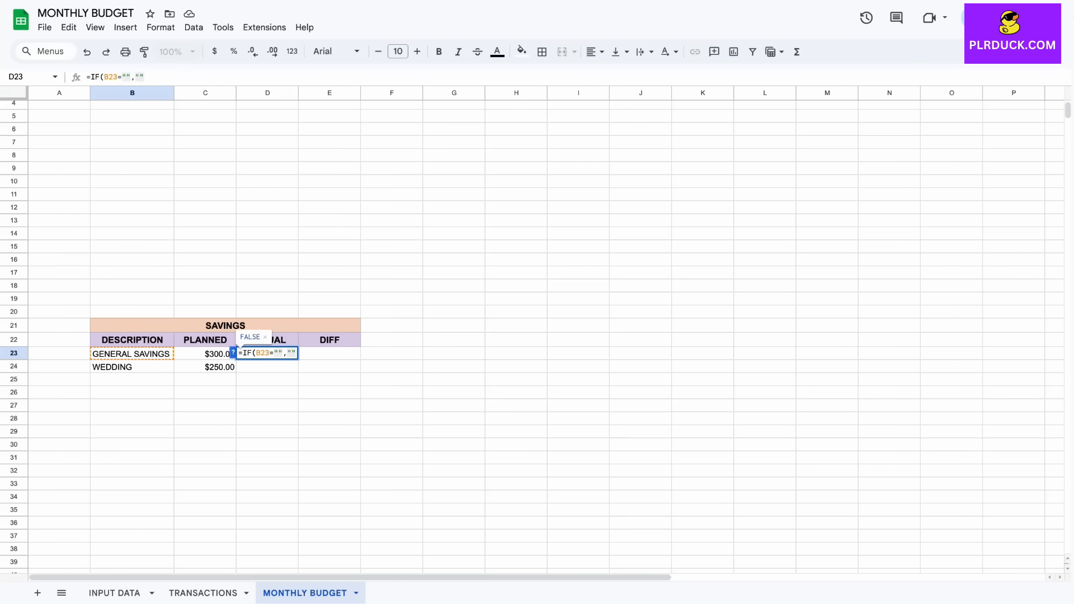
{"action": "type", "text": ","}
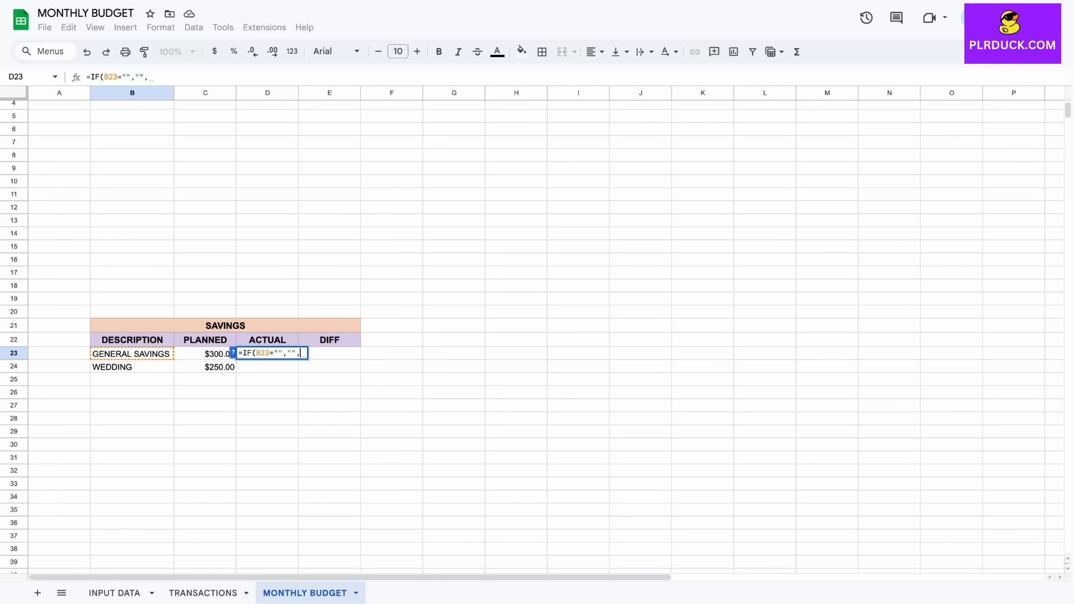
Step: Complete the D23 formula with SUMIF(TRANSACTIONS!E6:E22,B23,TRANSACTIONS!D6:D22)) as its last argument
{"action": "type", "text": "SU"}
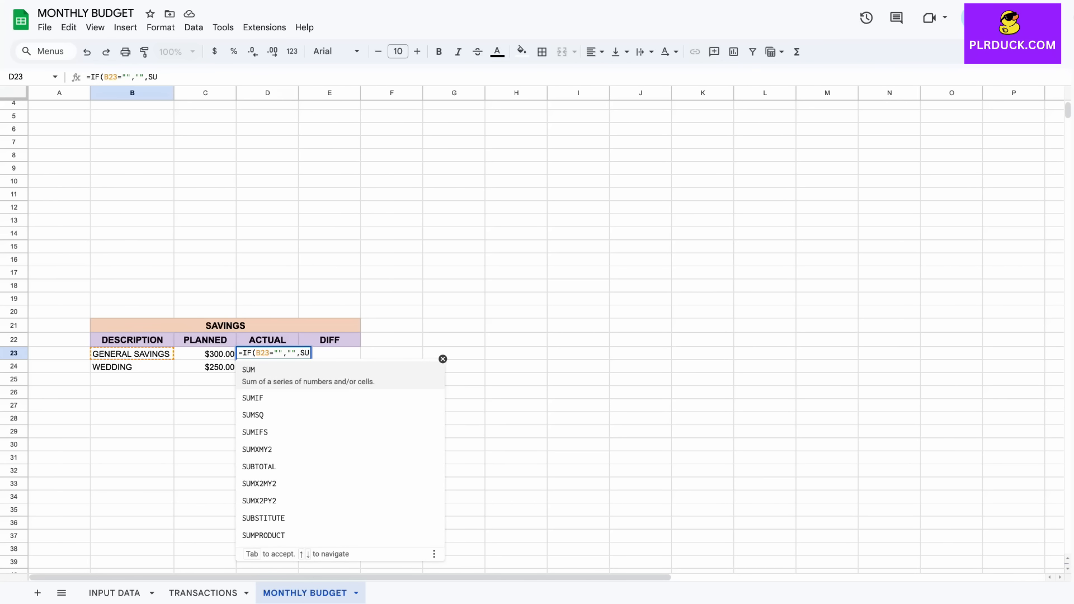
{"action": "type", "text": "MIF"}
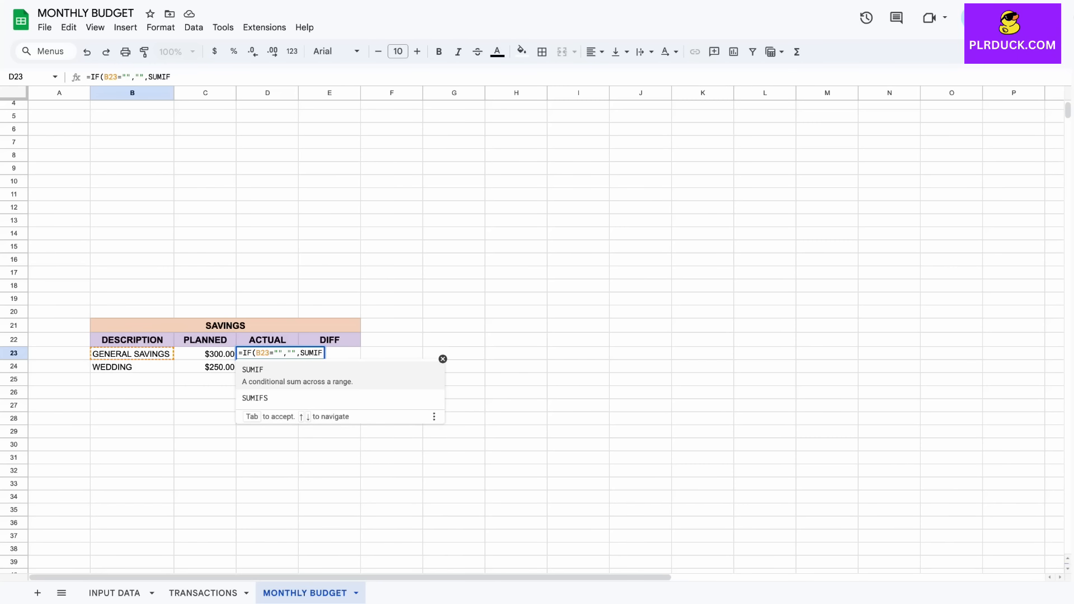
{"action": "type", "text": "("}
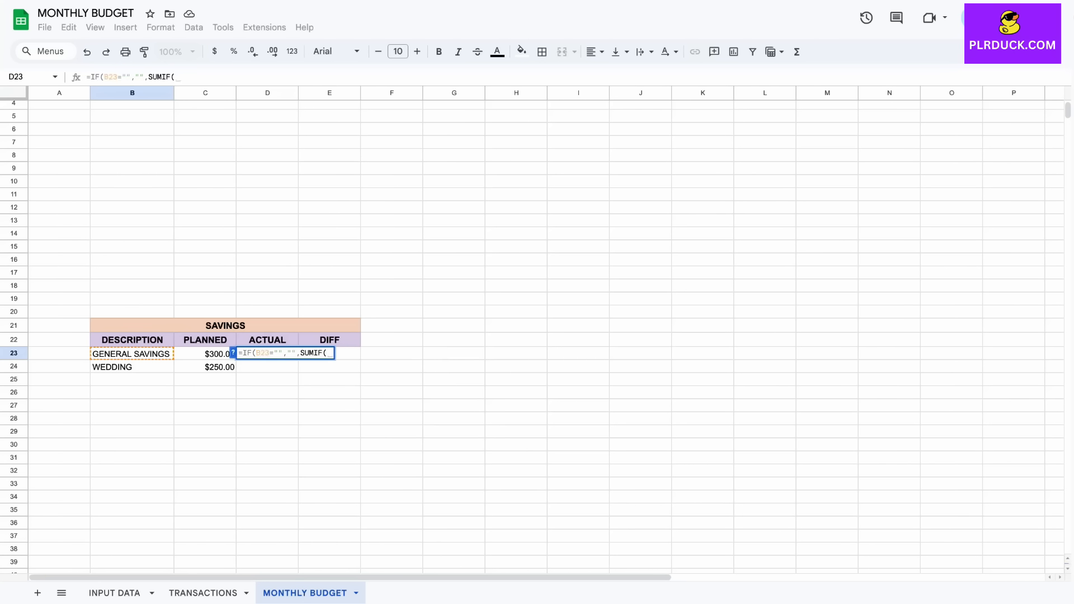
{"action": "left_click", "coordinate": [209, 593]}
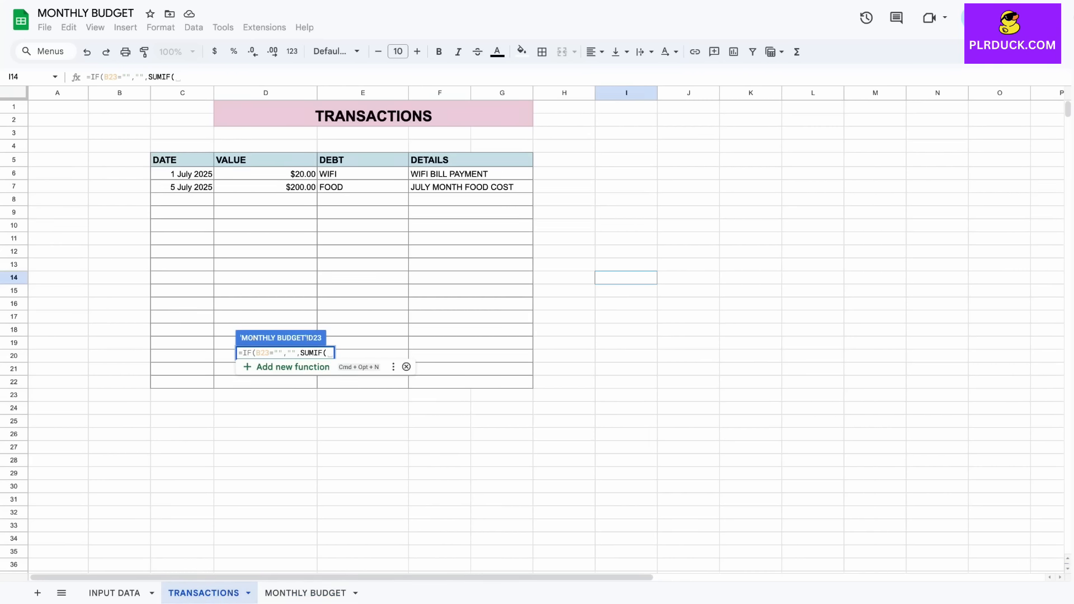
{"action": "left_click_drag", "start_coordinate": [362, 174], "coordinate": [363, 382]}
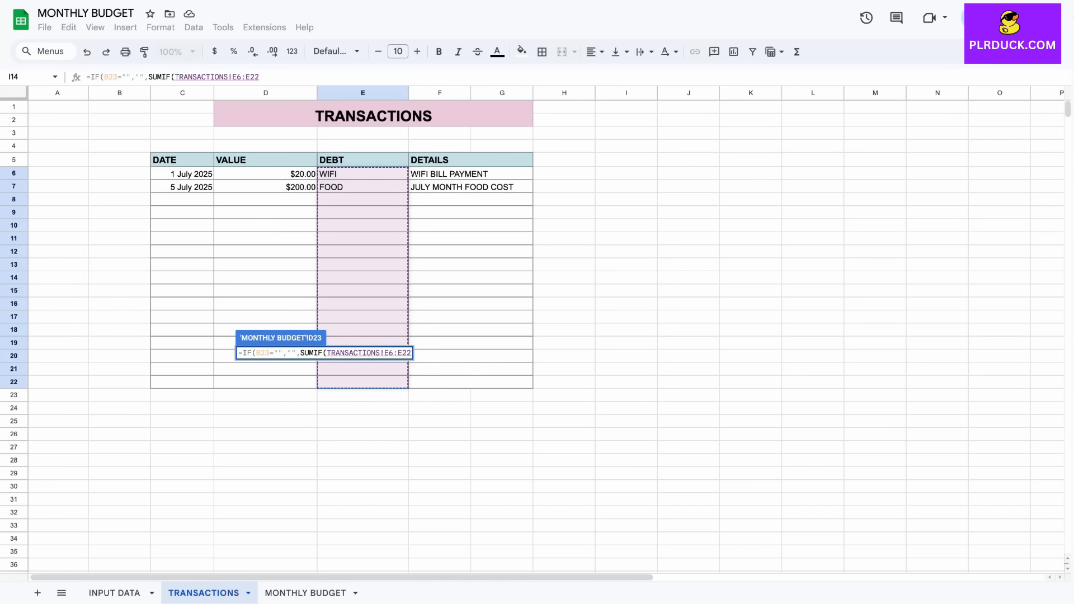
{"action": "type", "text": ","}
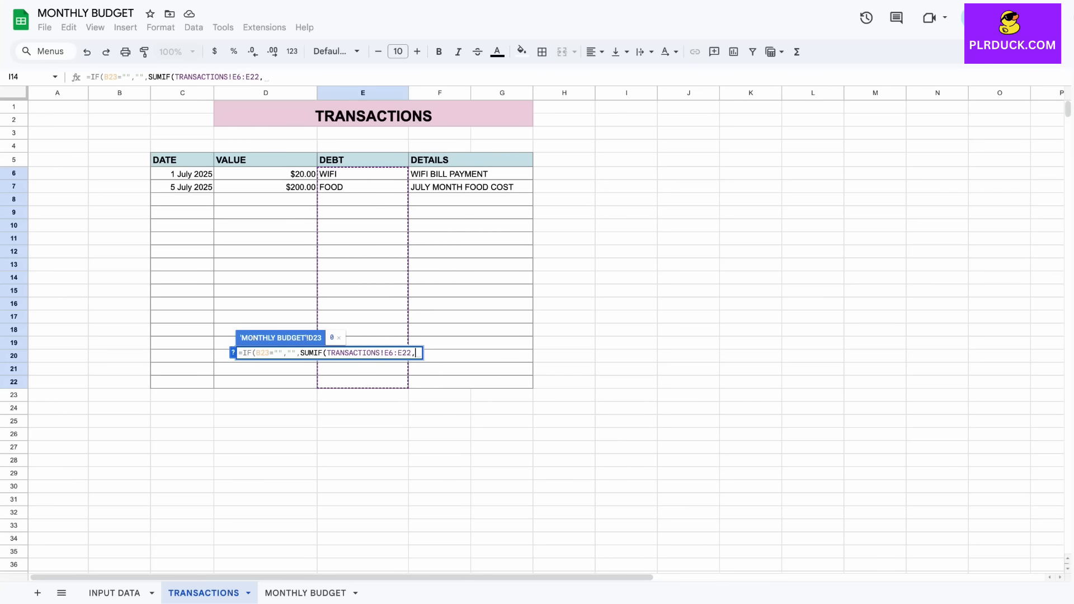
{"action": "left_click", "coordinate": [306, 593]}
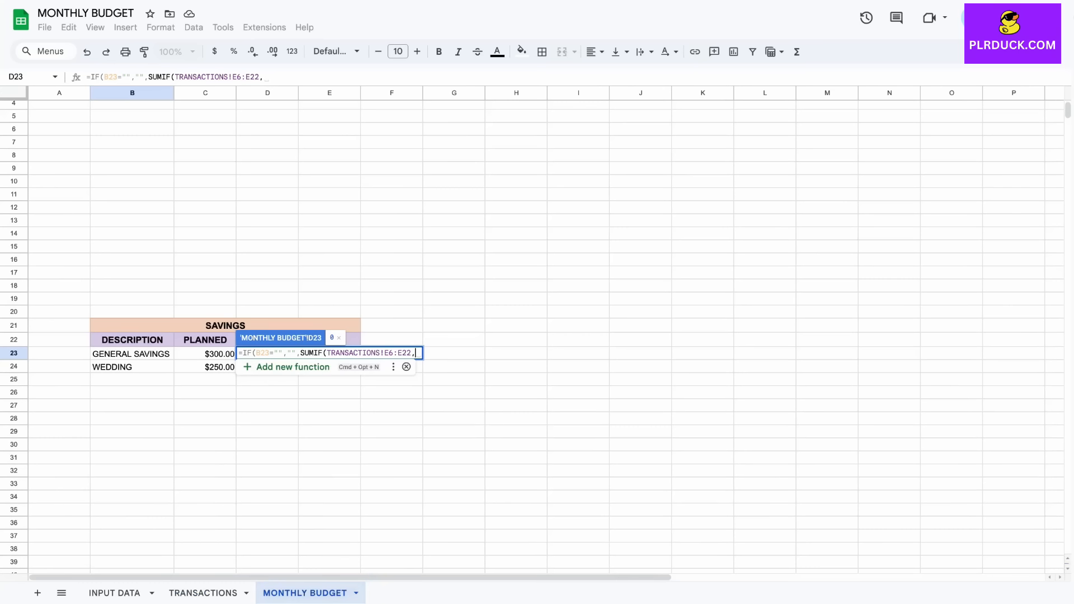
{"action": "left_click", "coordinate": [132, 353]}
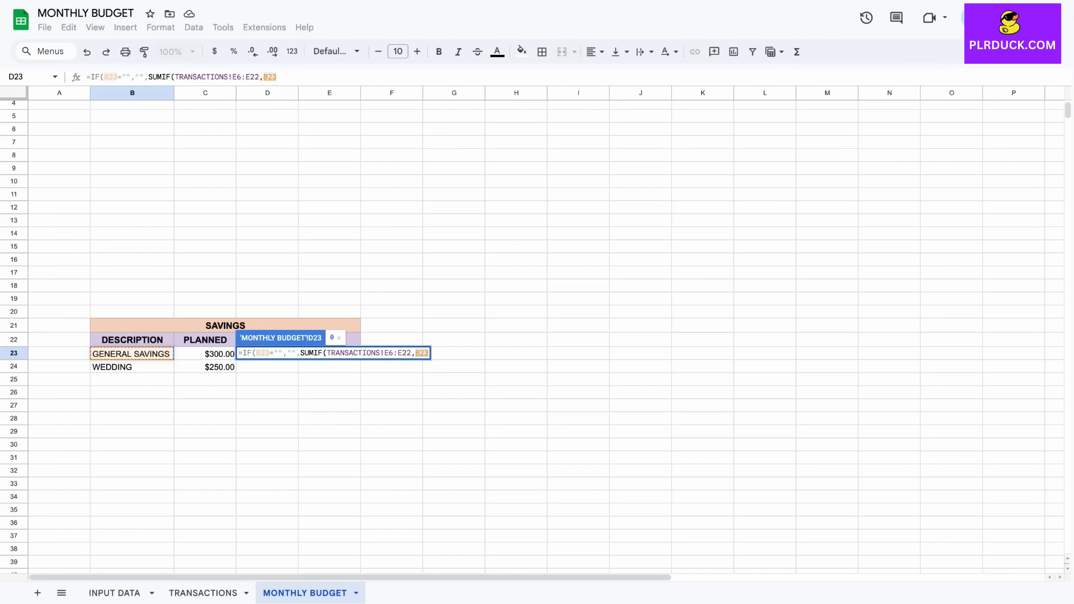
{"action": "type", "text": ","}
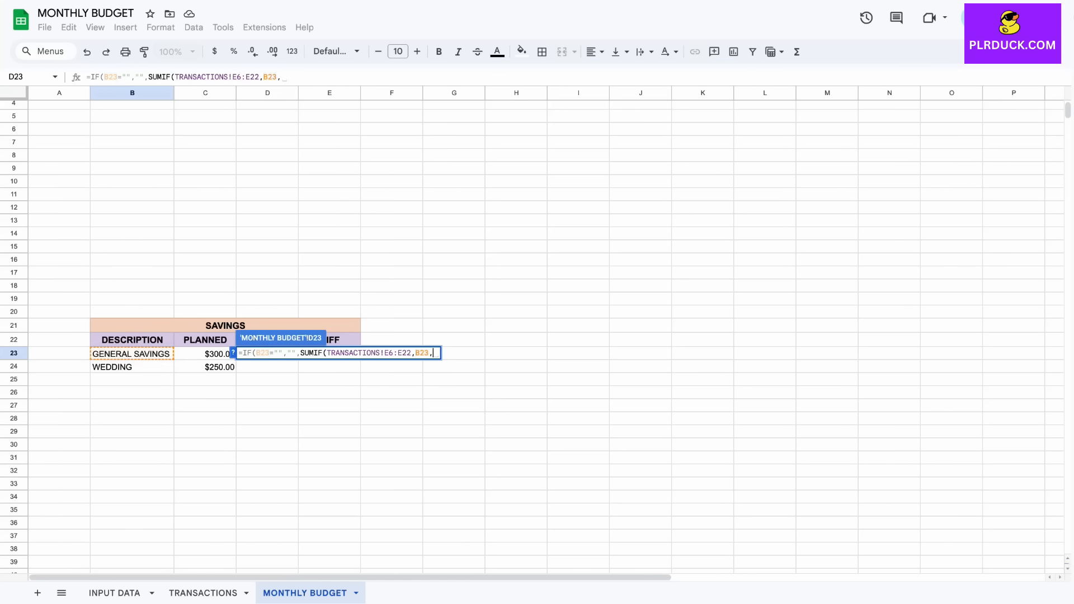
{"action": "left_click", "coordinate": [203, 593]}
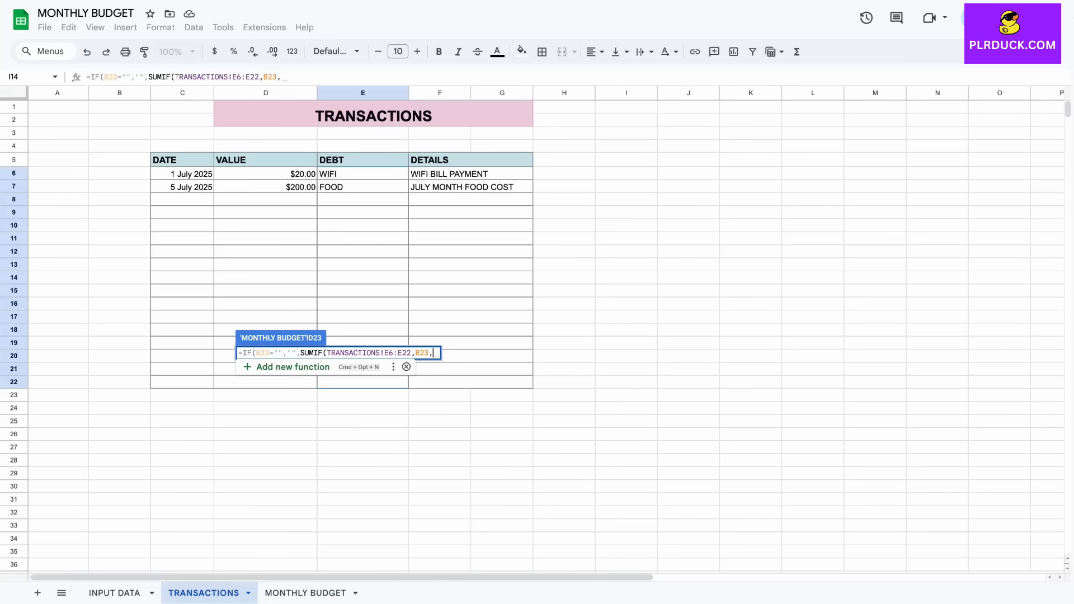
{"action": "left_click_drag", "start_coordinate": [266, 173], "coordinate": [266, 382]}
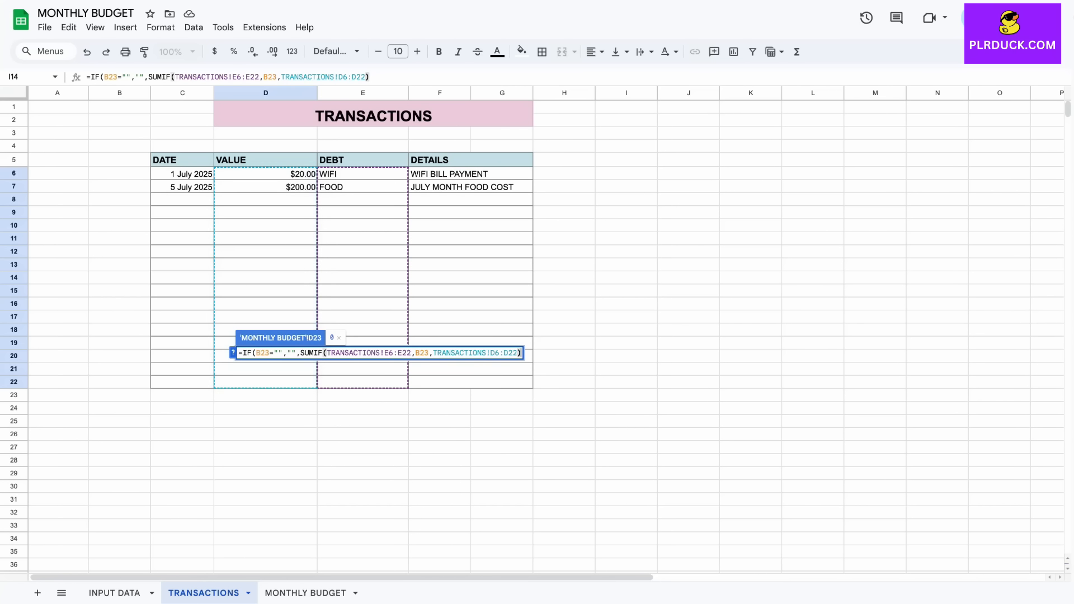
{"action": "type", "text": "))"}
{"action": "key", "text": "Return"}
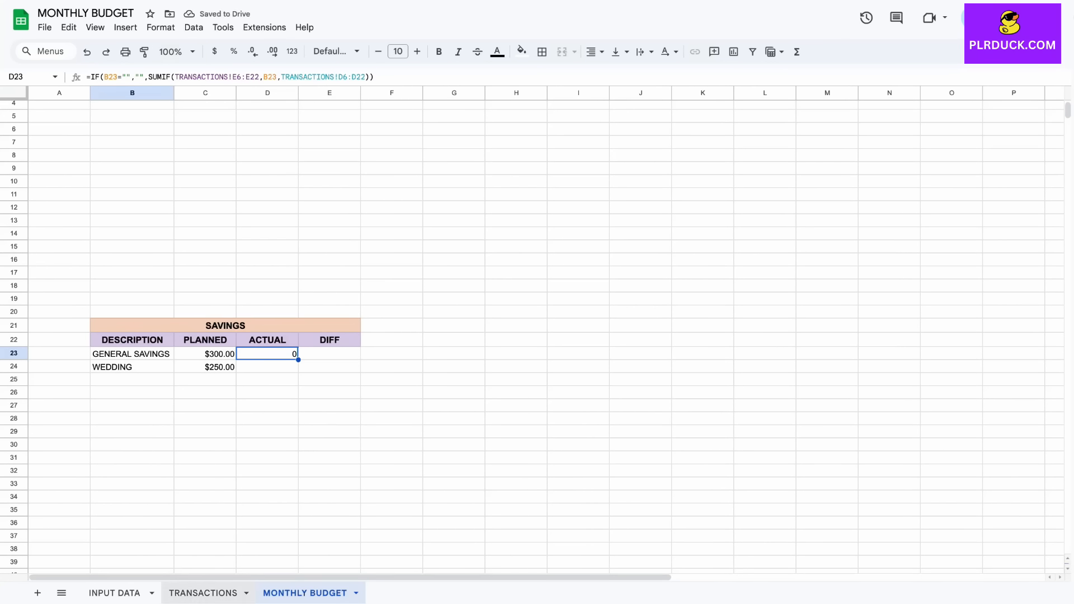
Step: Check the TRANSACTIONS sheet, return to MONTHLY BUDGET and fill the D23 ACTUAL formula down through D31
{"action": "left_click", "coordinate": [203, 593]}
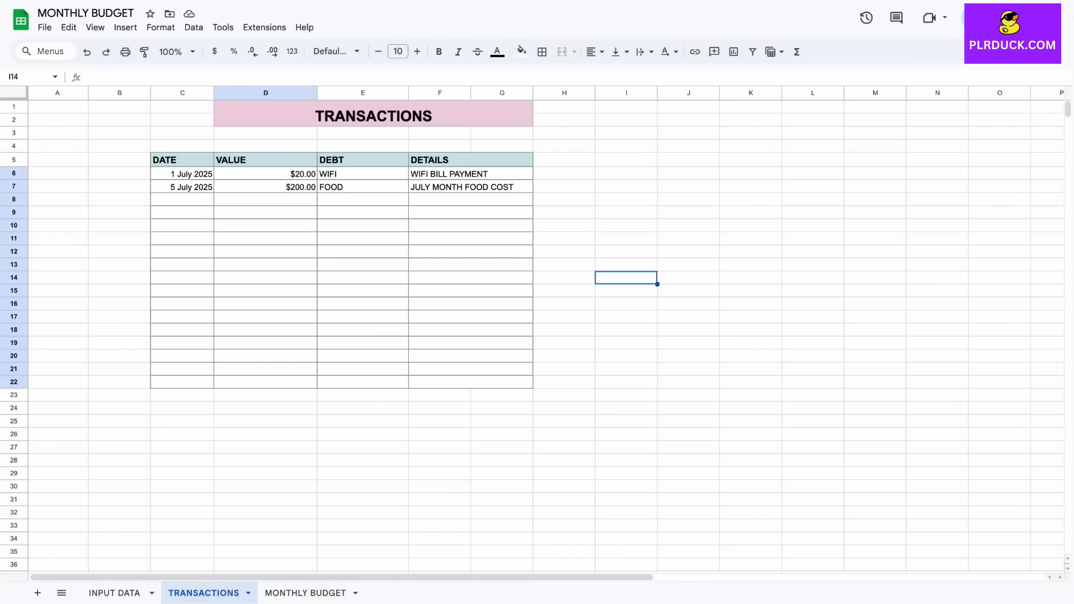
{"action": "left_click", "coordinate": [306, 593]}
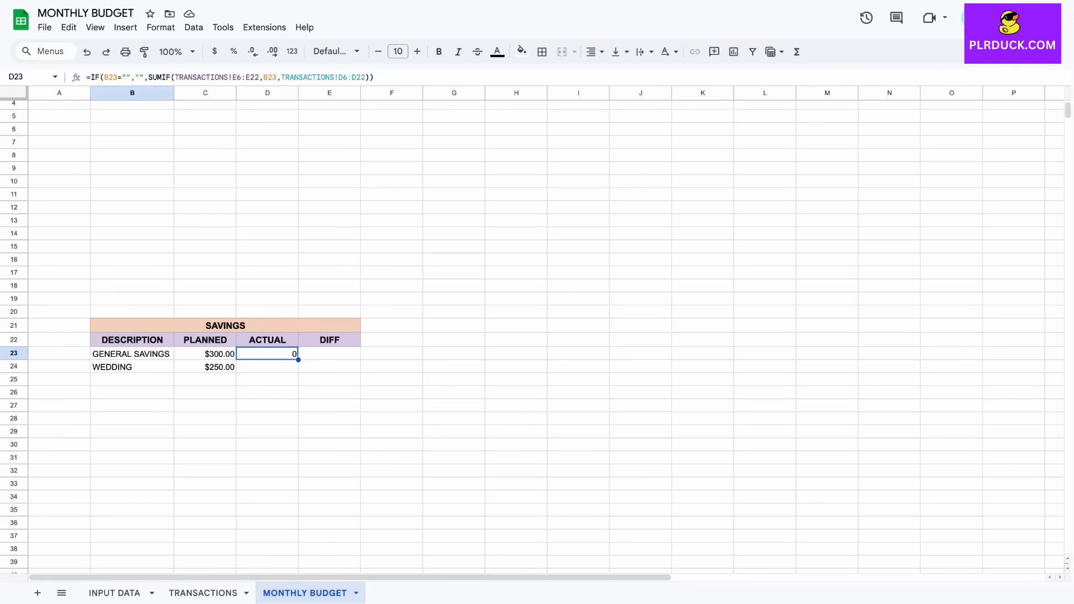
{"action": "left_click_drag", "start_coordinate": [298, 359], "coordinate": [298, 463]}
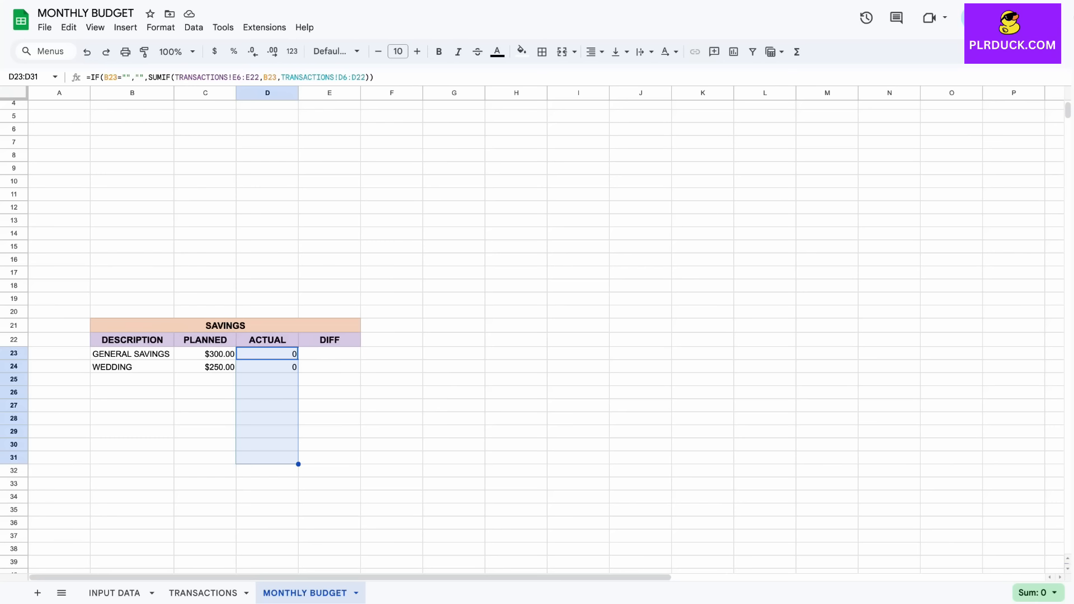
Step: Enter =C23-D23 in E23 under DIFF and fill it down to E24
{"action": "left_click", "coordinate": [329, 354]}
{"action": "type", "text": "="}
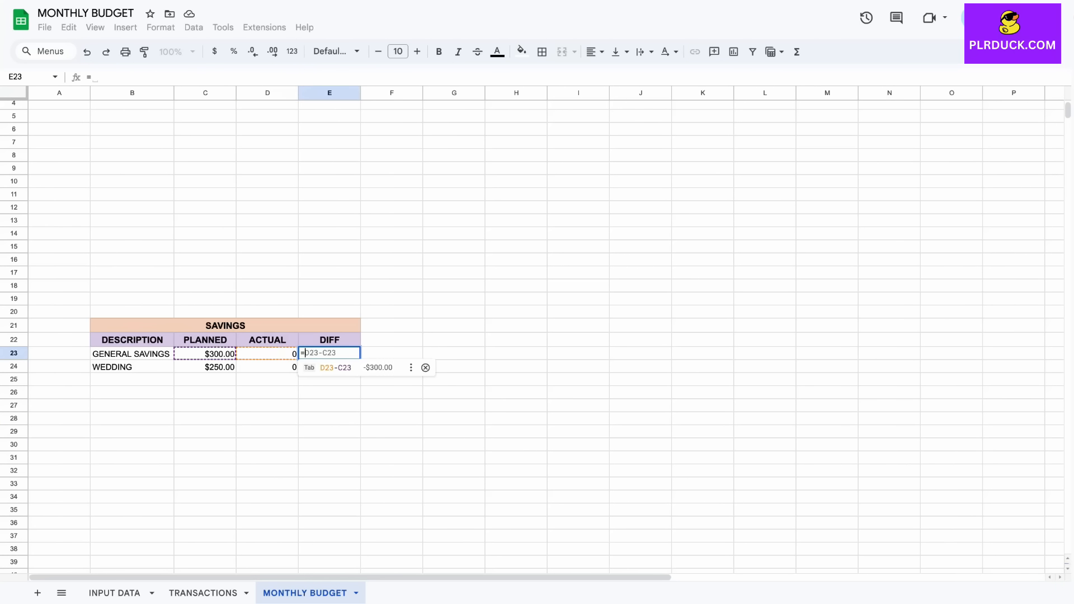
{"action": "type", "text": "C23-"}
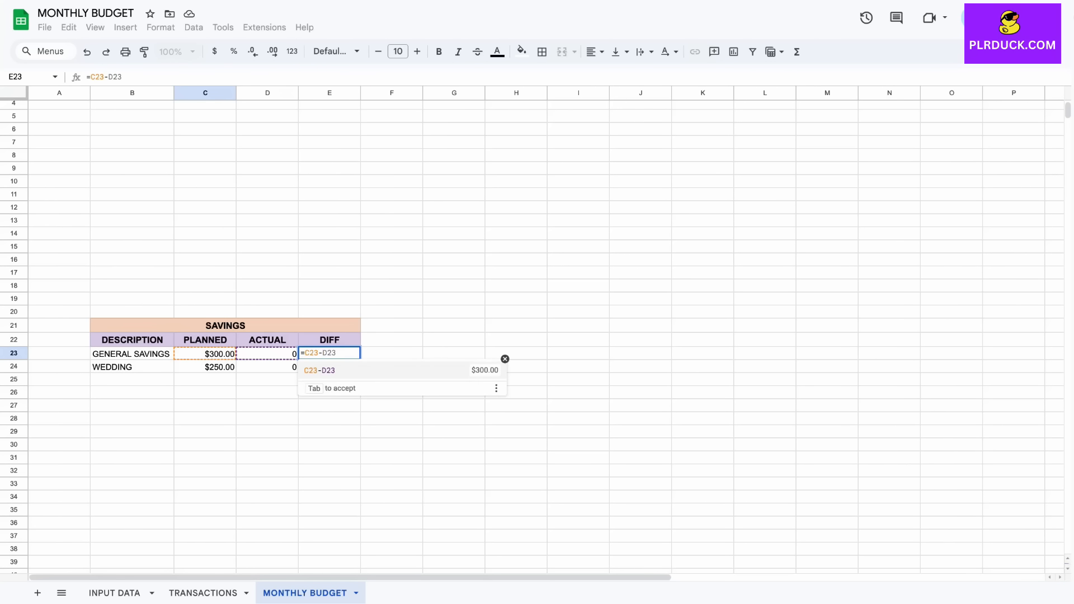
{"action": "key", "text": "Left"}
{"action": "key", "text": "Return"}
{"action": "key", "text": "Up"}
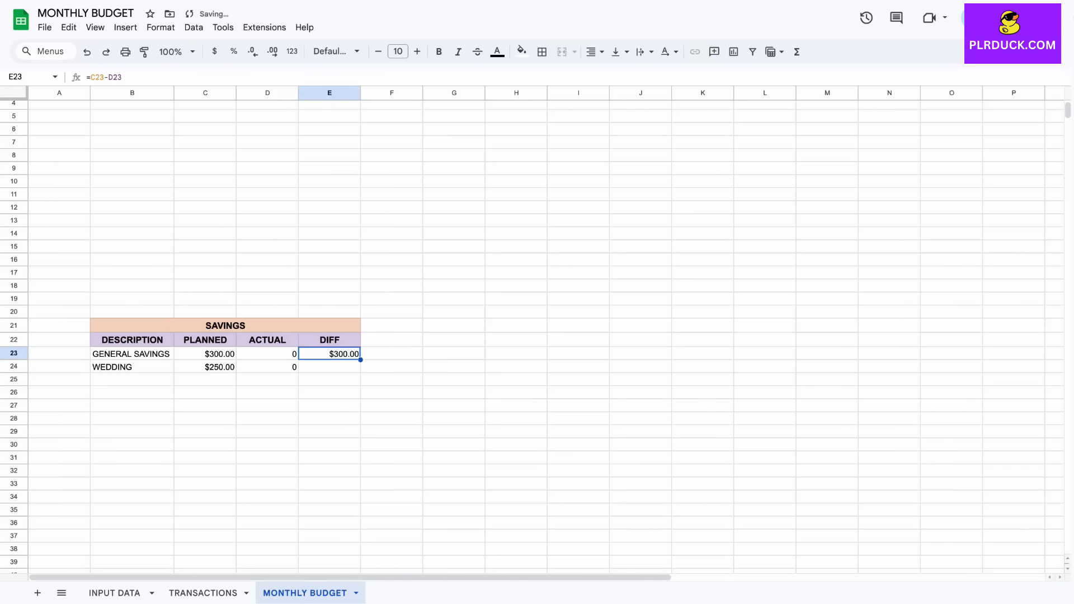
{"action": "left_click_drag", "start_coordinate": [360, 360], "coordinate": [359, 369]}
{"action": "left_click", "coordinate": [205, 418]}
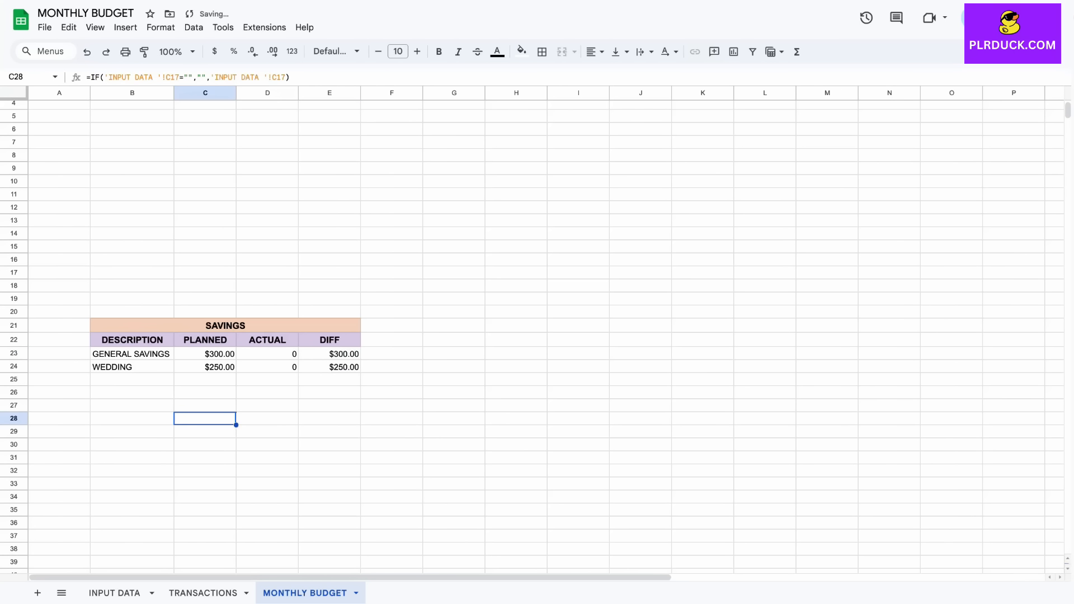
Step: Label B31 as TOTAL and enter =SUM(C23:C30) in C31 to total the PLANNED savings
{"action": "left_click", "coordinate": [132, 458]}
{"action": "type", "text": "T"}
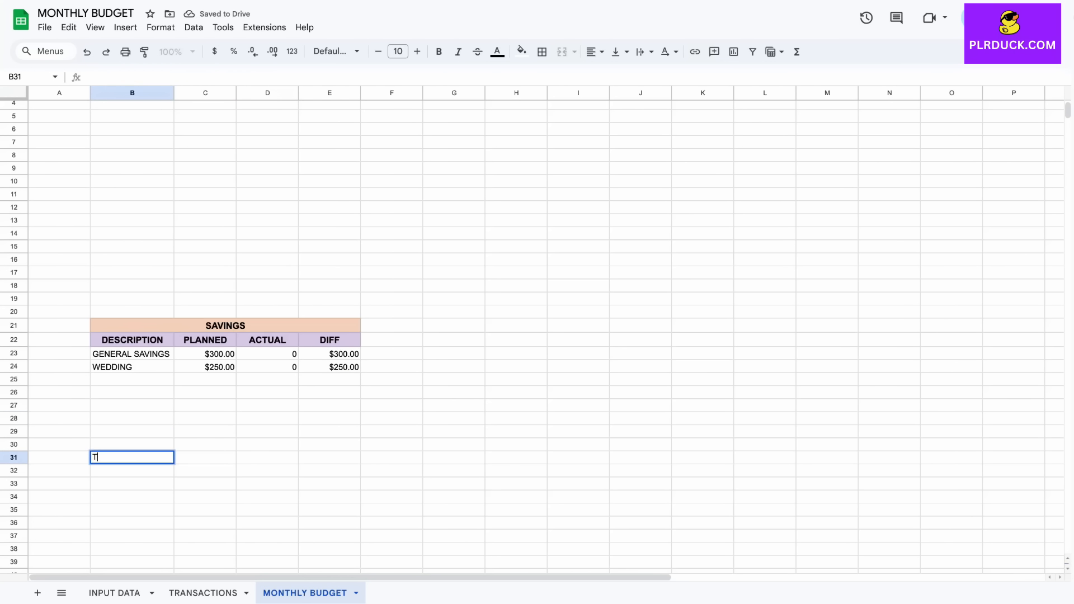
{"action": "type", "text": "OTAL"}
{"action": "key", "text": "Tab"}
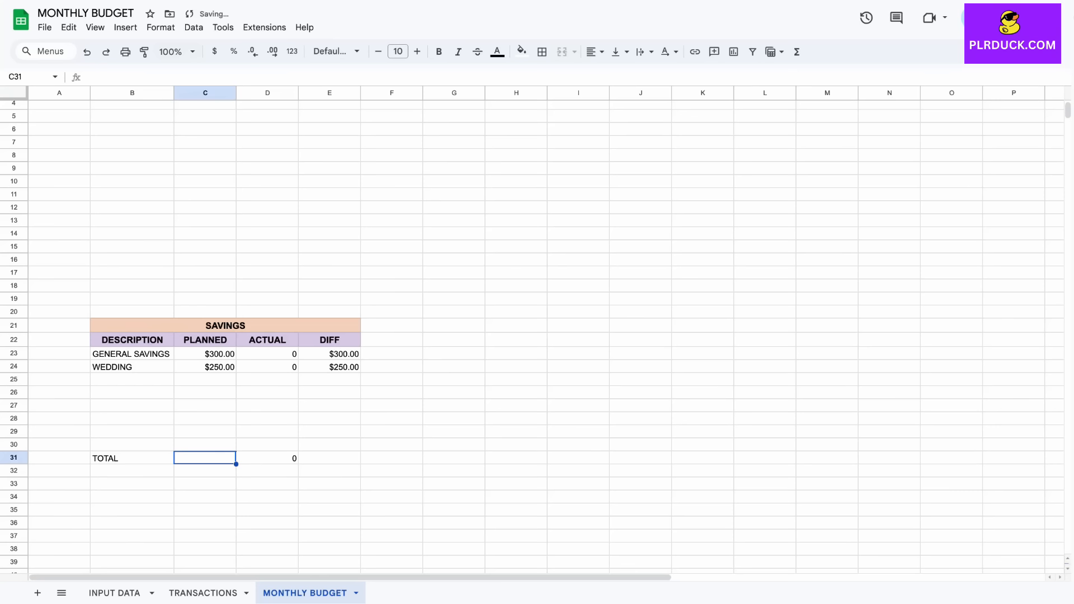
{"action": "type", "text": "=SUM"}
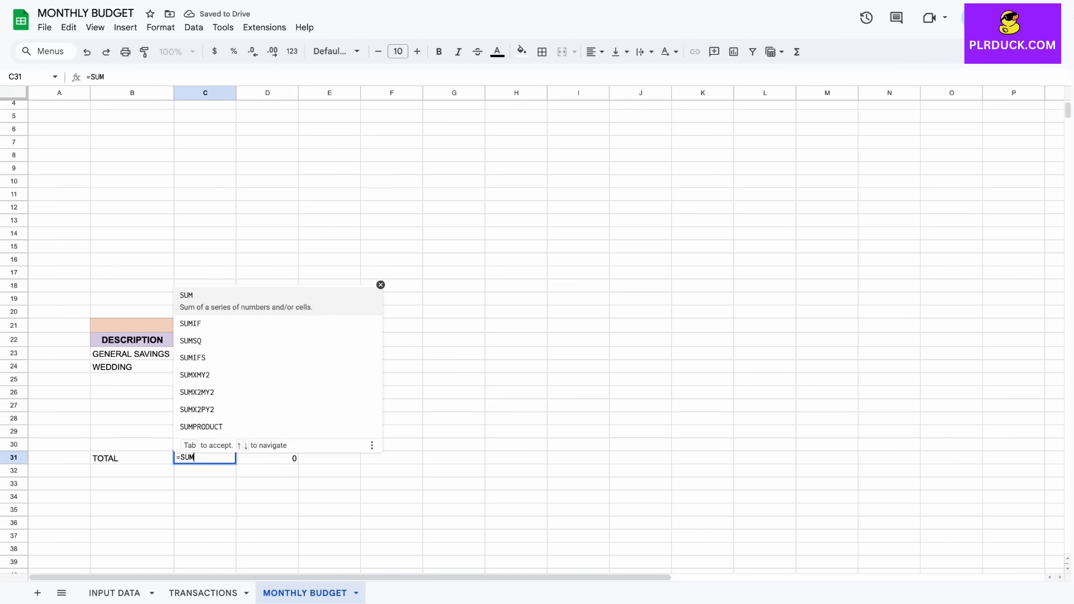
{"action": "type", "text": "("}
{"action": "left_click_drag", "start_coordinate": [204, 354], "coordinate": [205, 444]}
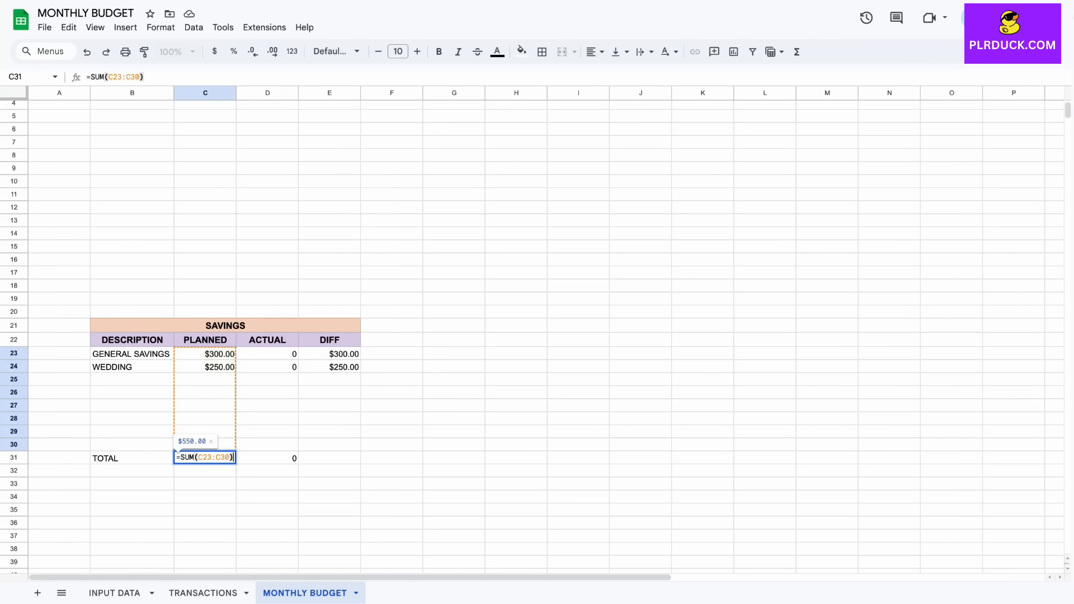
{"action": "key", "text": "Return"}
Step: Replace the content of D31 with =SUM(D23:D30) to total the ACTUAL savings
{"action": "left_click", "coordinate": [267, 457]}
{"action": "type", "text": "=SUM("}
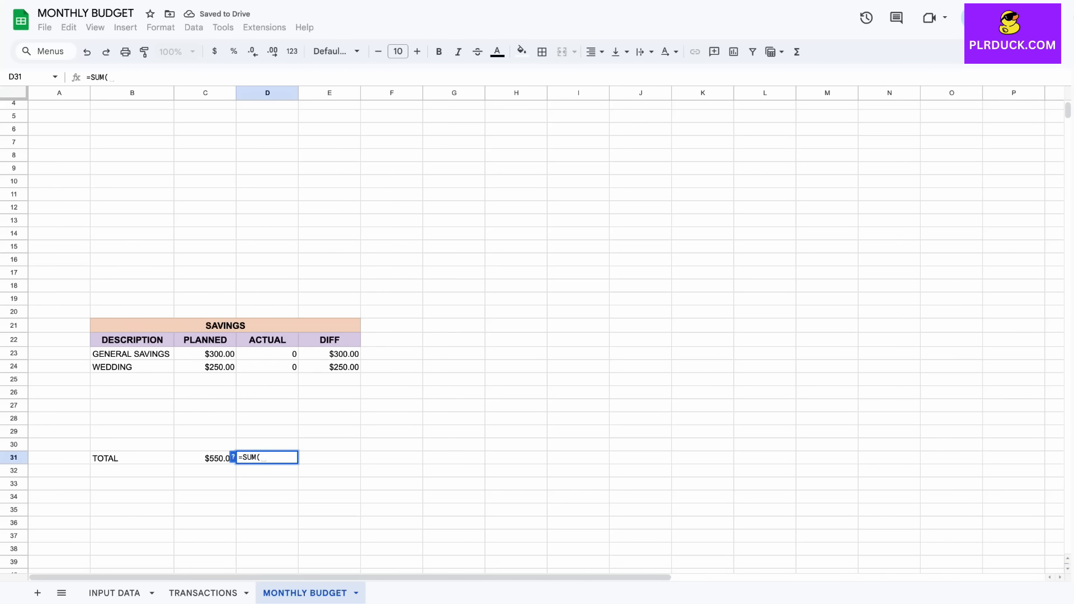
{"action": "left_click_drag", "start_coordinate": [267, 354], "coordinate": [267, 445]}
{"action": "key", "text": "Return"}
Step: Enter =SUM(E23:E30) in E31 to total the DIFF column of the SAVINGS table
{"action": "left_click", "coordinate": [329, 458]}
{"action": "type", "text": "S"}
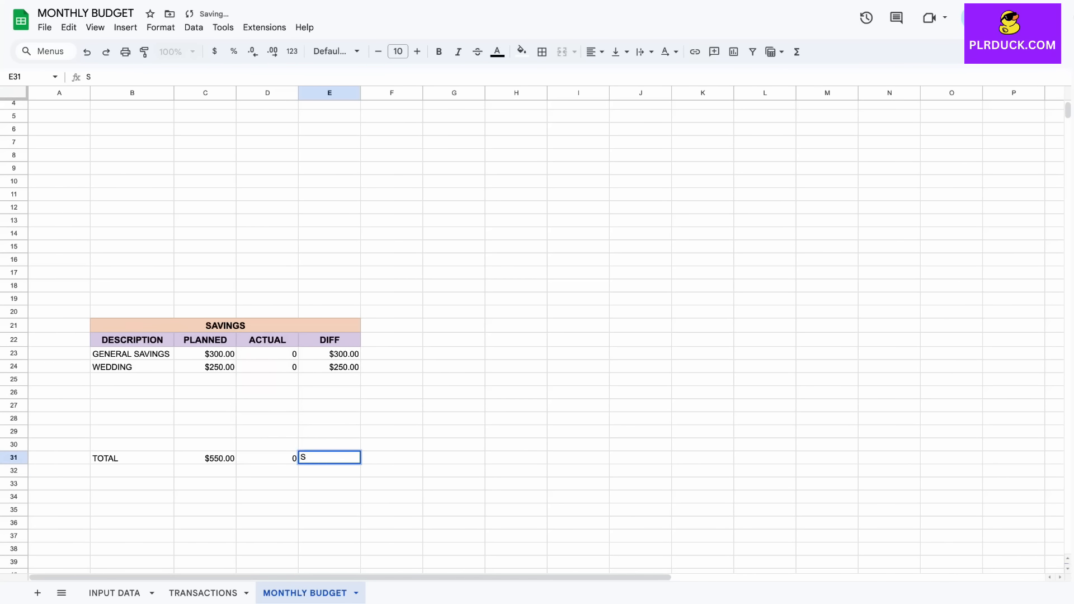
{"action": "type", "text": "UM("}
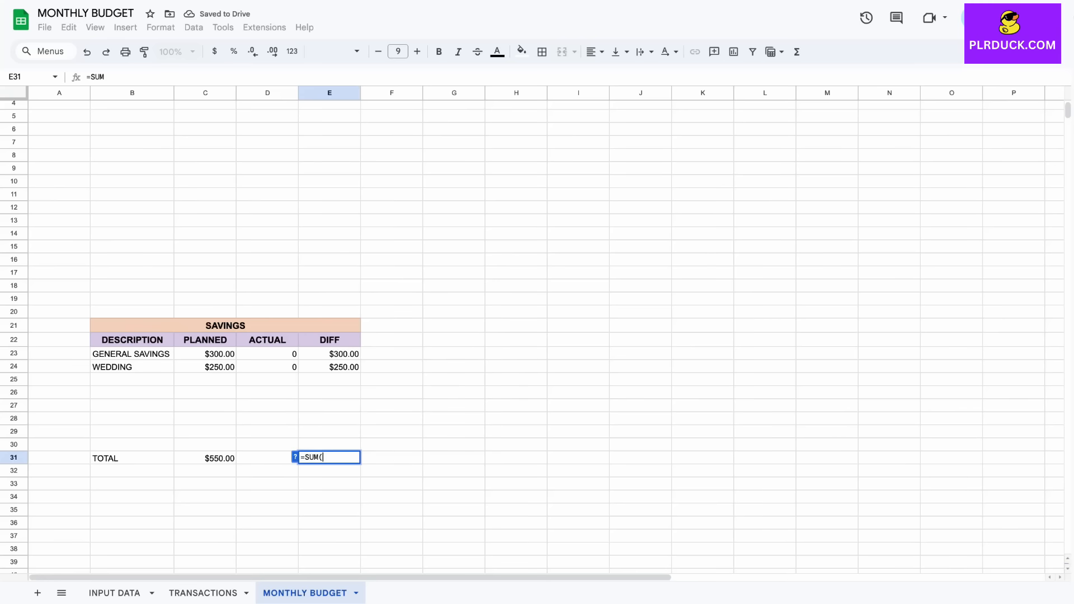
{"action": "left_click_drag", "start_coordinate": [330, 354], "coordinate": [301, 447]}
{"action": "key", "text": "Return"}
Step: Make the SAVINGS TOTAL row B31:E31 bold and fill it with the custom light purple used for the headers
{"action": "left_click_drag", "start_coordinate": [132, 458], "coordinate": [330, 458]}
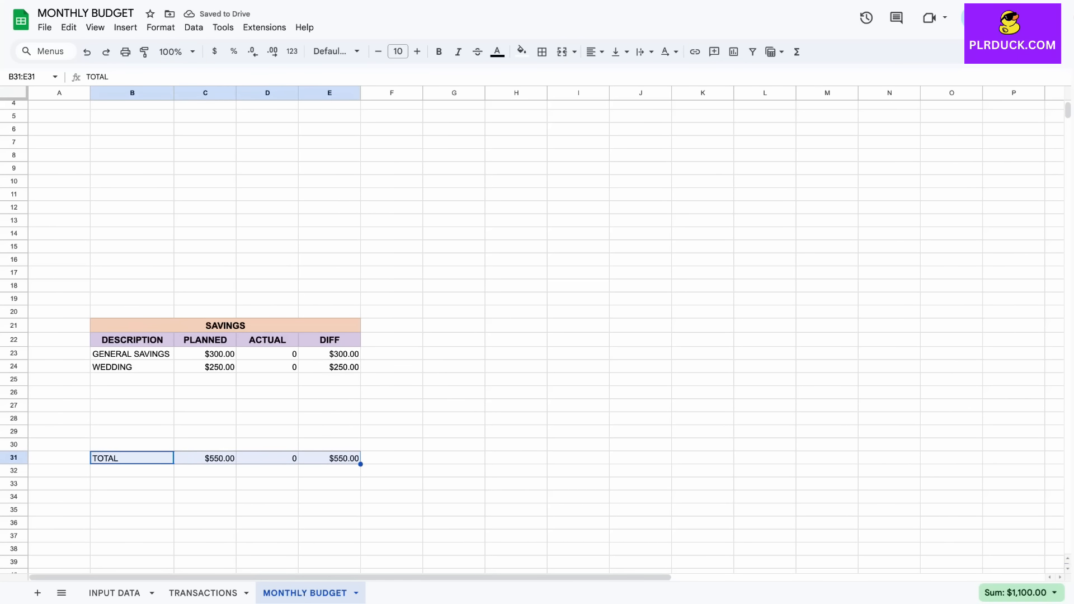
{"action": "left_click", "coordinate": [440, 51]}
{"action": "left_click", "coordinate": [521, 52]}
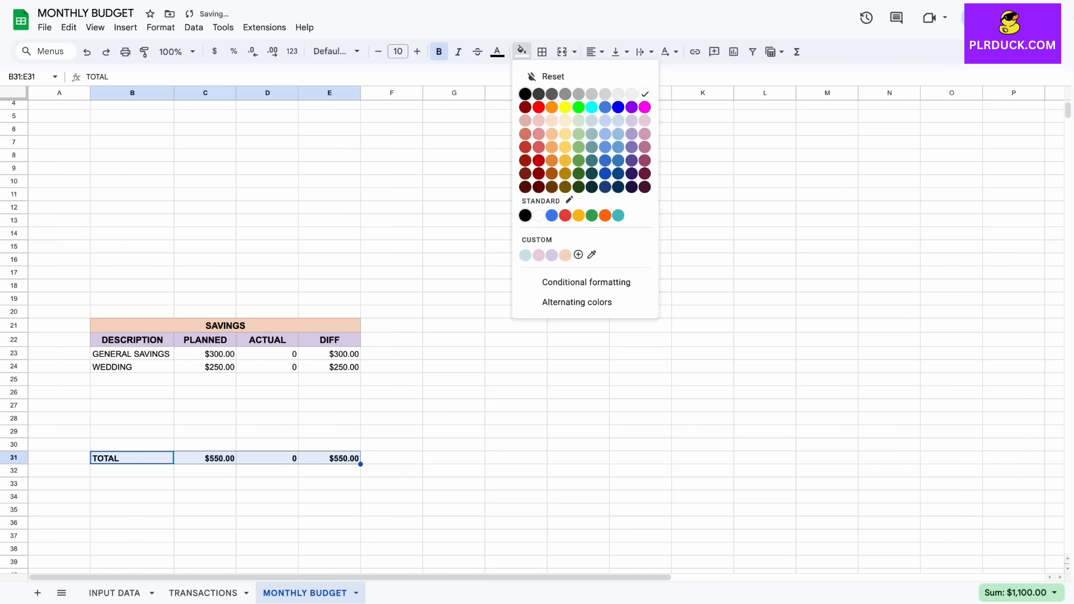
{"action": "left_click", "coordinate": [551, 255]}
Step: Apply gray borders to all cells of the SAVINGS table body B23:E30
{"action": "left_click_drag", "start_coordinate": [132, 354], "coordinate": [330, 445]}
{"action": "left_click", "coordinate": [542, 51]}
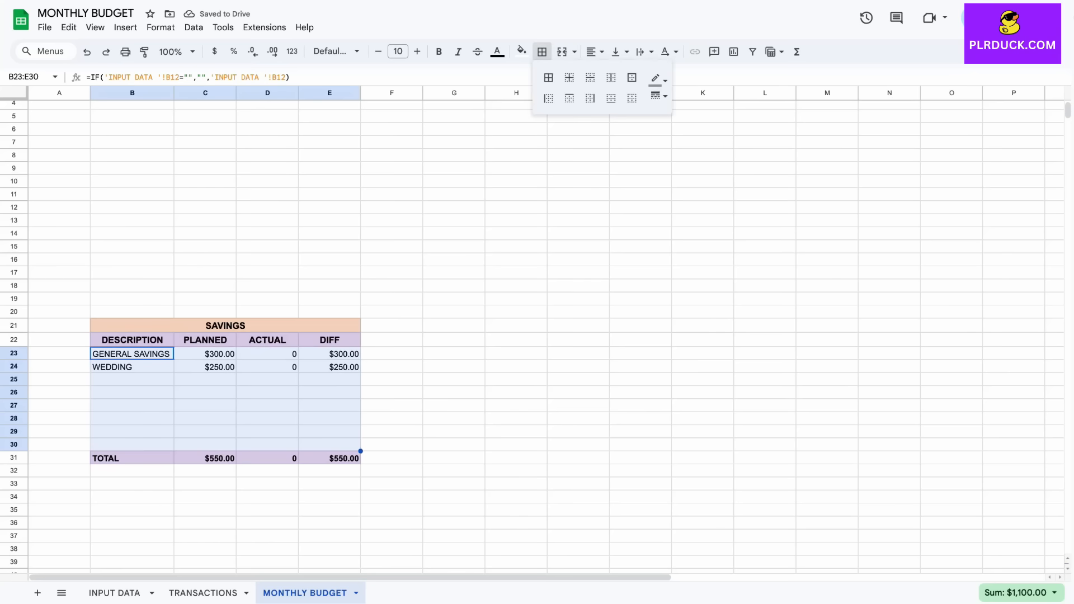
{"action": "left_click", "coordinate": [655, 79]}
{"action": "left_click", "coordinate": [729, 125]}
{"action": "left_click", "coordinate": [549, 77]}
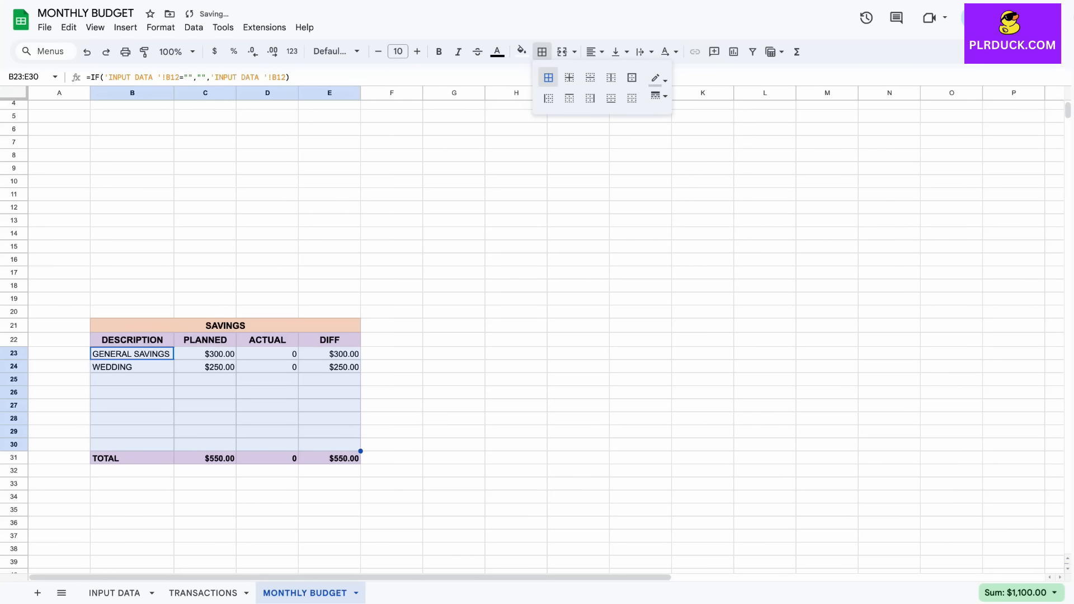
{"action": "left_click", "coordinate": [391, 392]}
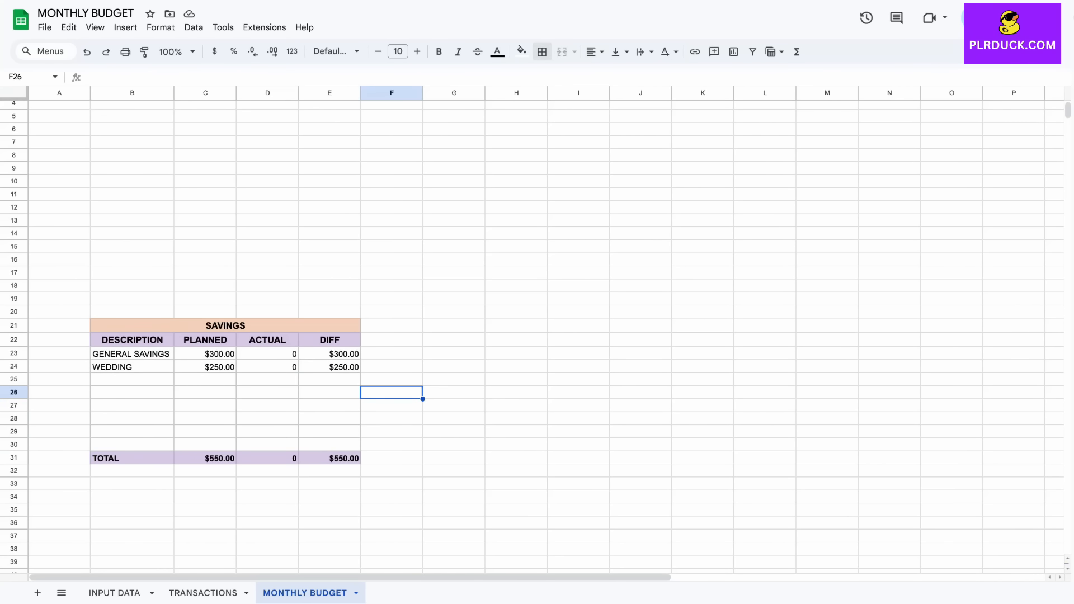
Step: Merge G21:J21 and enter DEBT as the title of a second table
{"action": "left_click_drag", "start_coordinate": [454, 326], "coordinate": [641, 325]}
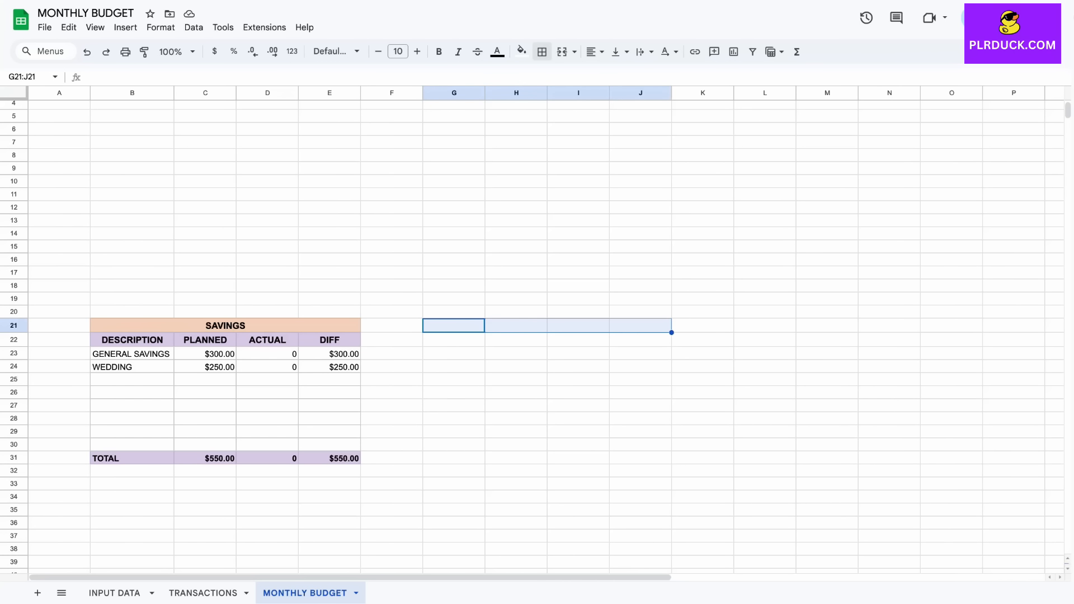
{"action": "left_click", "coordinate": [561, 52]}
{"action": "type", "text": "DEBT"}
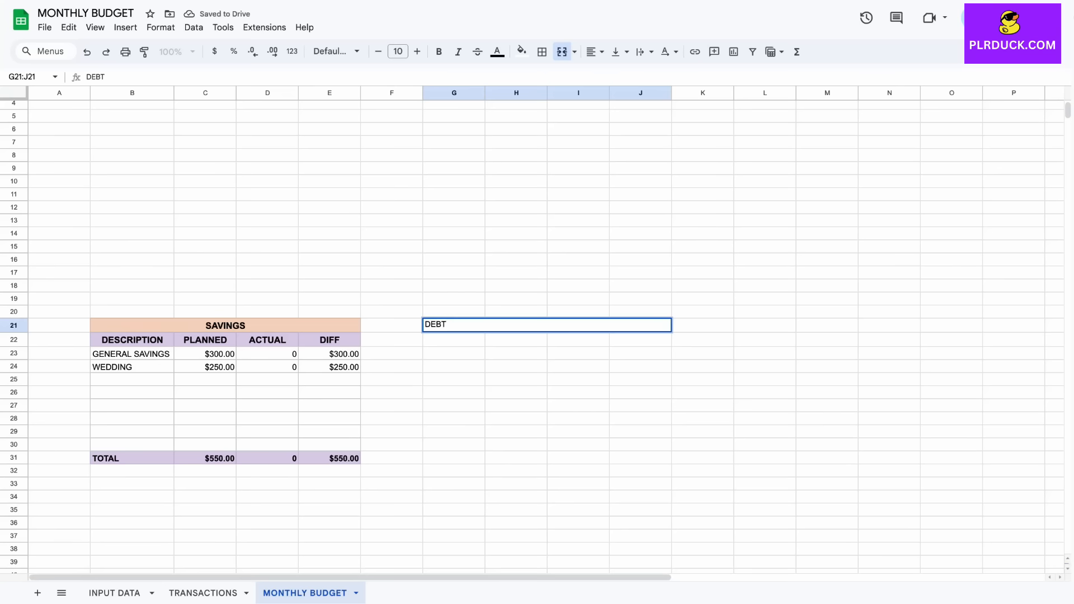
{"action": "key", "text": "Return"}
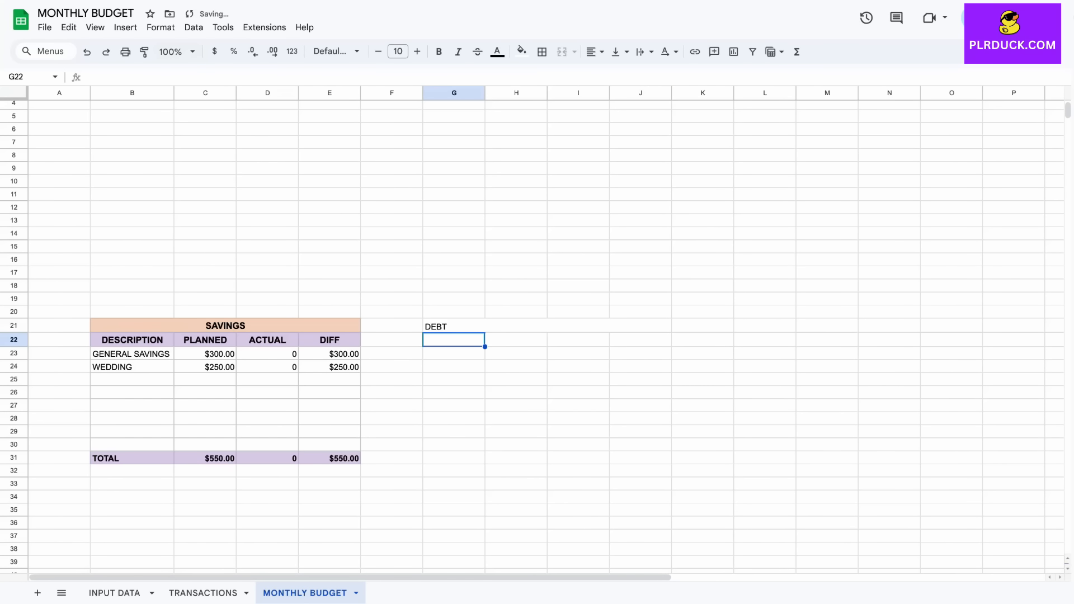
Step: Copy the SAVINGS column headers B22:E22 to G22:J22 under the DEBT title
{"action": "left_click_drag", "start_coordinate": [132, 340], "coordinate": [330, 340]}
{"action": "key", "text": "ctrl+c"}
{"action": "left_click", "coordinate": [454, 340]}
{"action": "key", "text": "ctrl+v"}
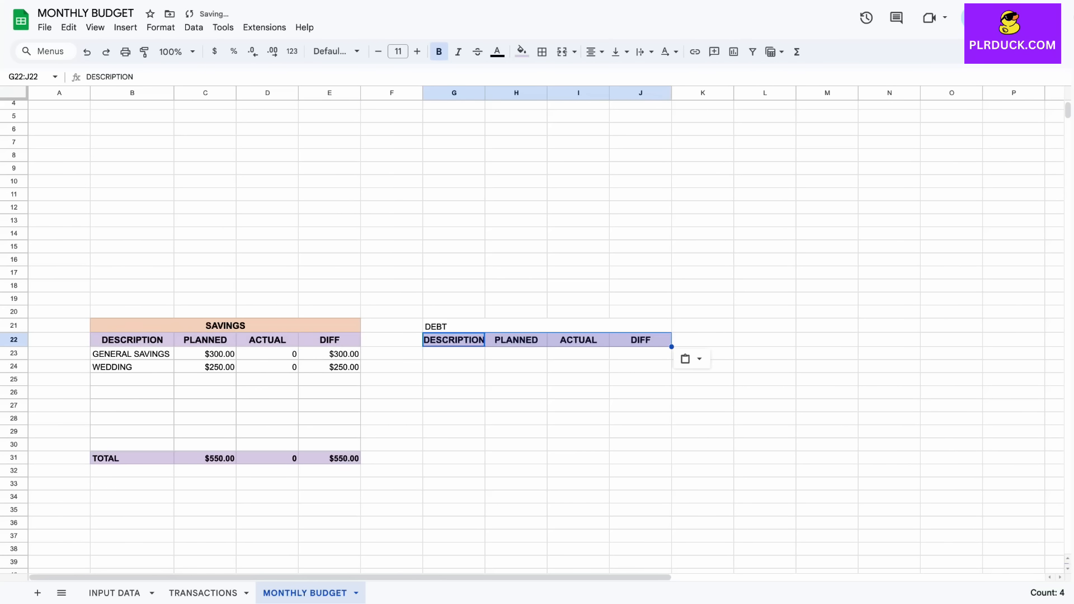
Step: Format the DEBT title as size 11, bold and centered with a light blue fill, and widen column G to fit its DESCRIPTION header
{"action": "left_click", "coordinate": [464, 326]}
{"action": "left_click", "coordinate": [417, 51]}
{"action": "left_click", "coordinate": [439, 50]}
{"action": "left_click", "coordinate": [595, 52]}
{"action": "left_click", "coordinate": [615, 76]}
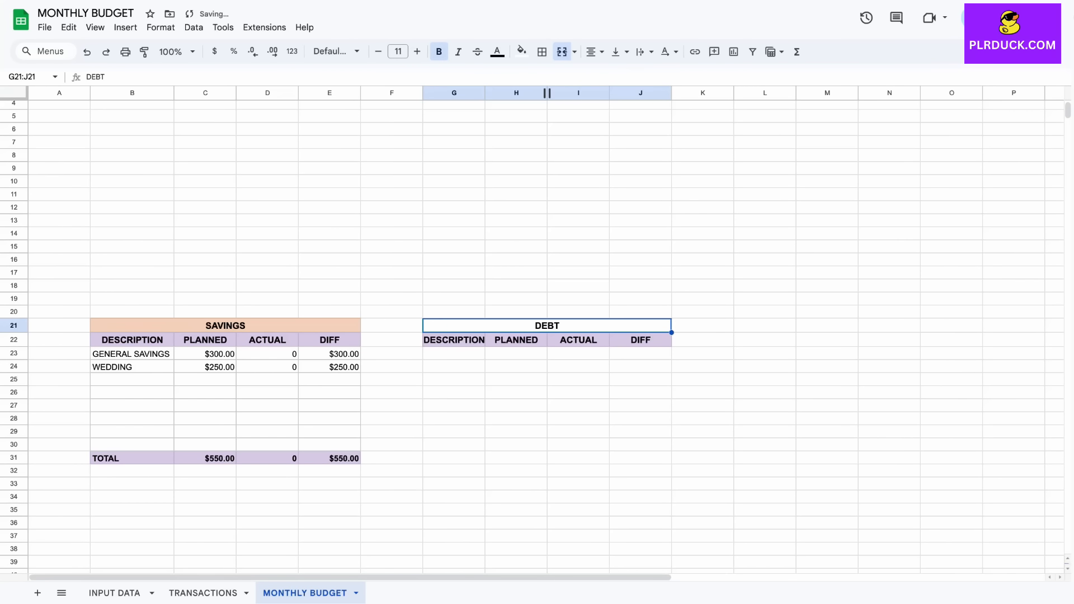
{"action": "left_click", "coordinate": [521, 51]}
{"action": "left_click", "coordinate": [591, 122]}
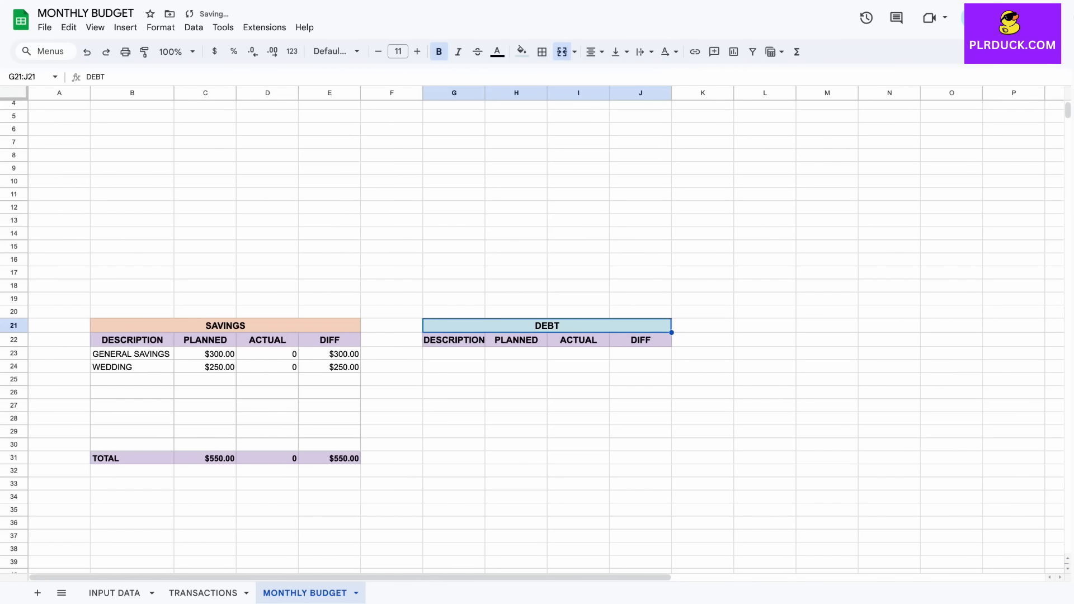
{"action": "left_click_drag", "start_coordinate": [486, 92], "coordinate": [502, 92]}
Step: Enter =IF('INPUT DATA '!L12="","",'INPUT DATA '!L12) in G23 for the debt descriptions and fill it down through G30
{"action": "left_click", "coordinate": [463, 354]}
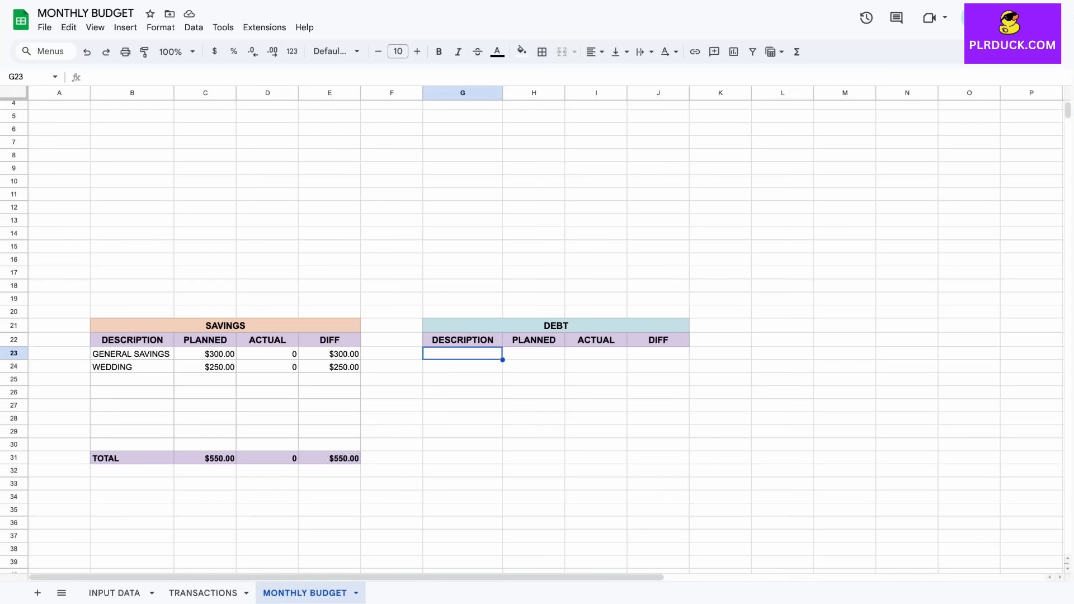
{"action": "type", "text": "="}
{"action": "type", "text": "IF"}
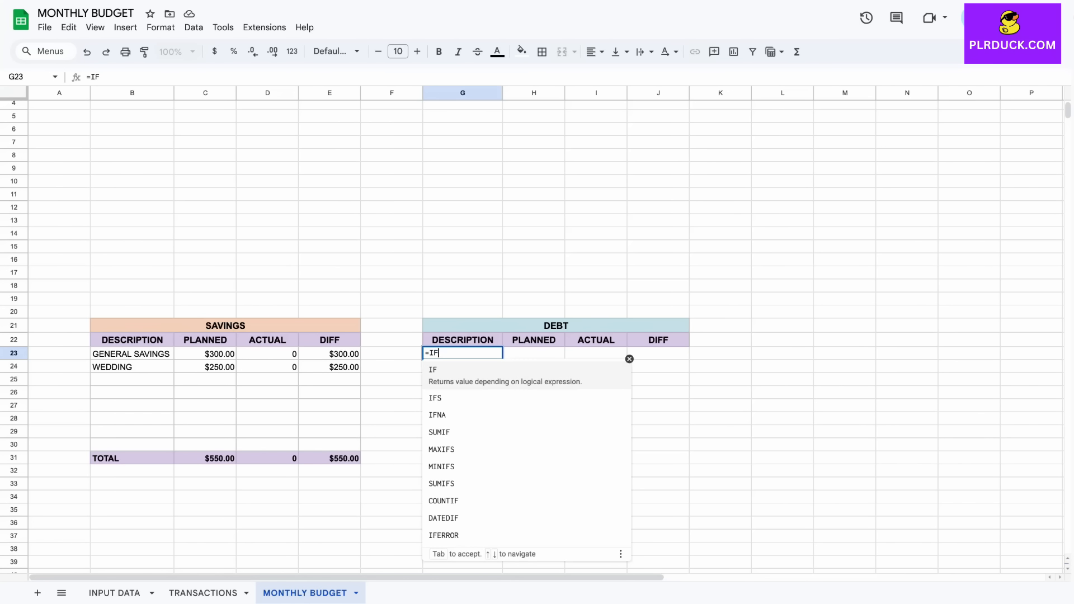
{"action": "type", "text": "("}
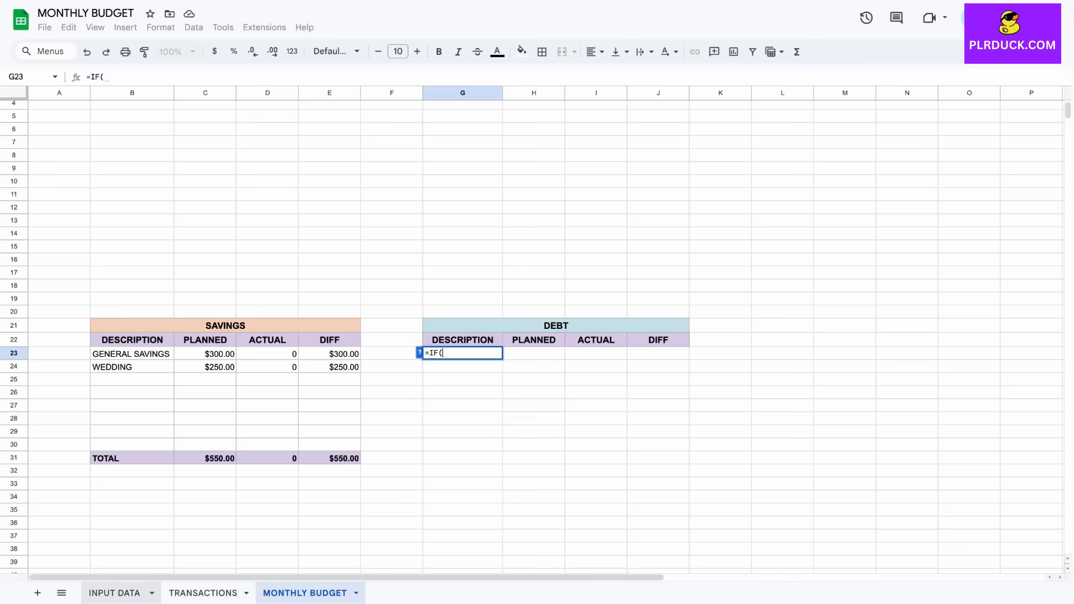
{"action": "left_click", "coordinate": [114, 593]}
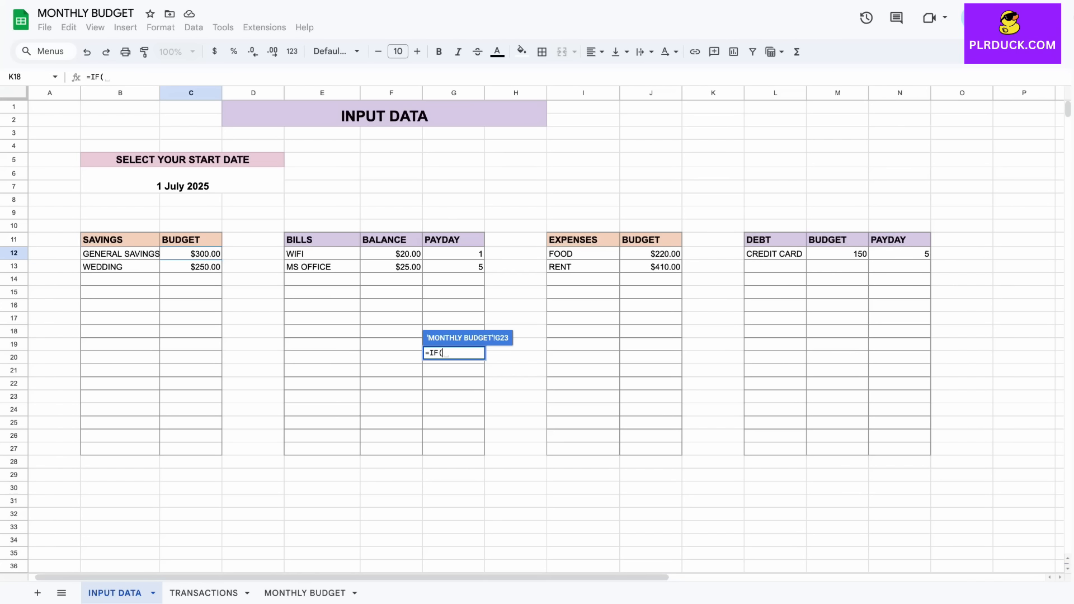
{"action": "left_click", "coordinate": [775, 254]}
{"action": "type", "text": "="}
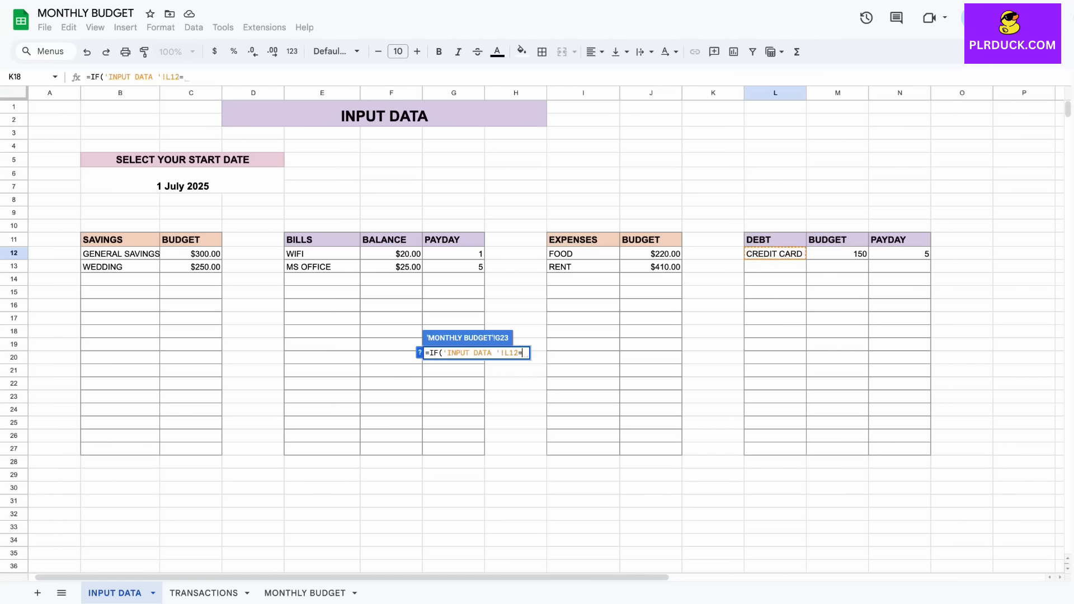
{"action": "type", "text": "\"\",\"\","}
{"action": "left_click", "coordinate": [775, 254]}
{"action": "type", "text": ")"}
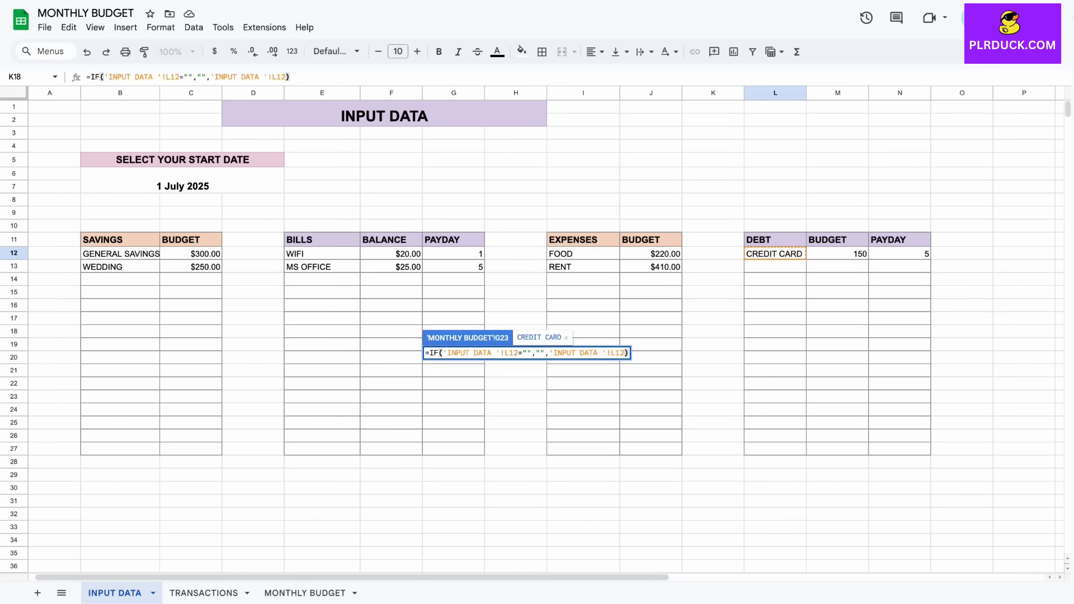
{"action": "key", "text": "Return"}
{"action": "left_click_drag", "start_coordinate": [502, 360], "coordinate": [502, 446]}
Step: Enter =IF('INPUT DATA '!M12="","",'INPUT DATA '!M12) in H23 for the PLANNED debt amounts and fill it down through H30
{"action": "key", "text": "Right"}
{"action": "type", "text": "=IF"}
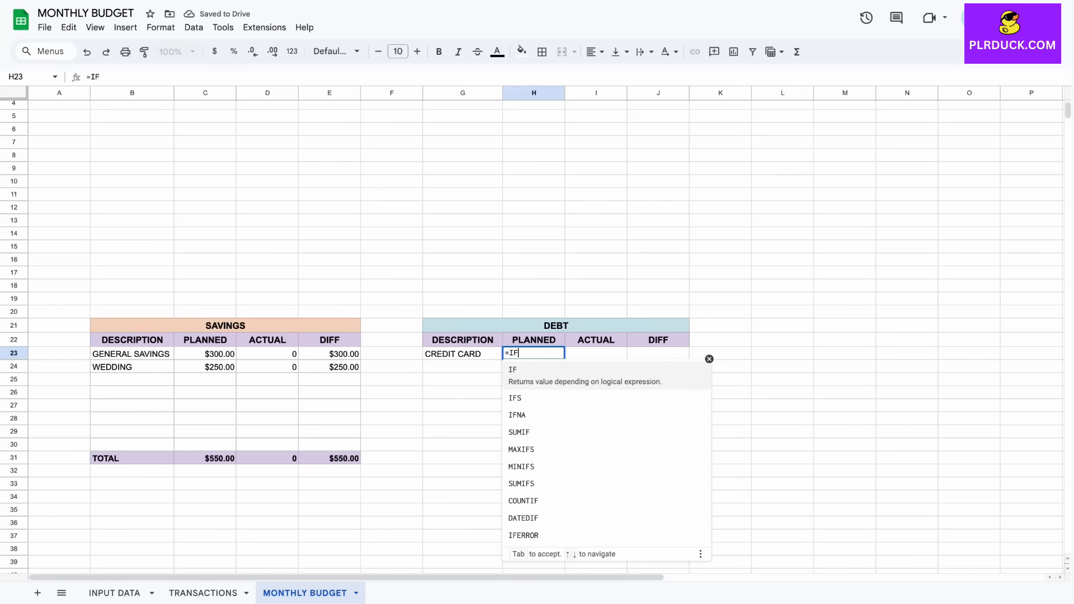
{"action": "type", "text": "("}
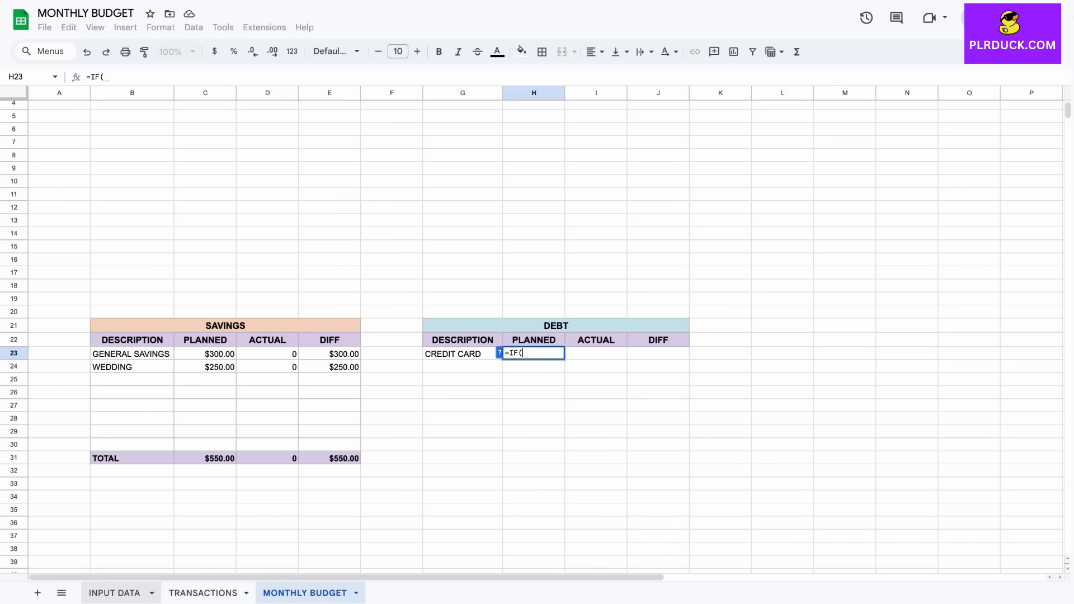
{"action": "left_click", "coordinate": [114, 593]}
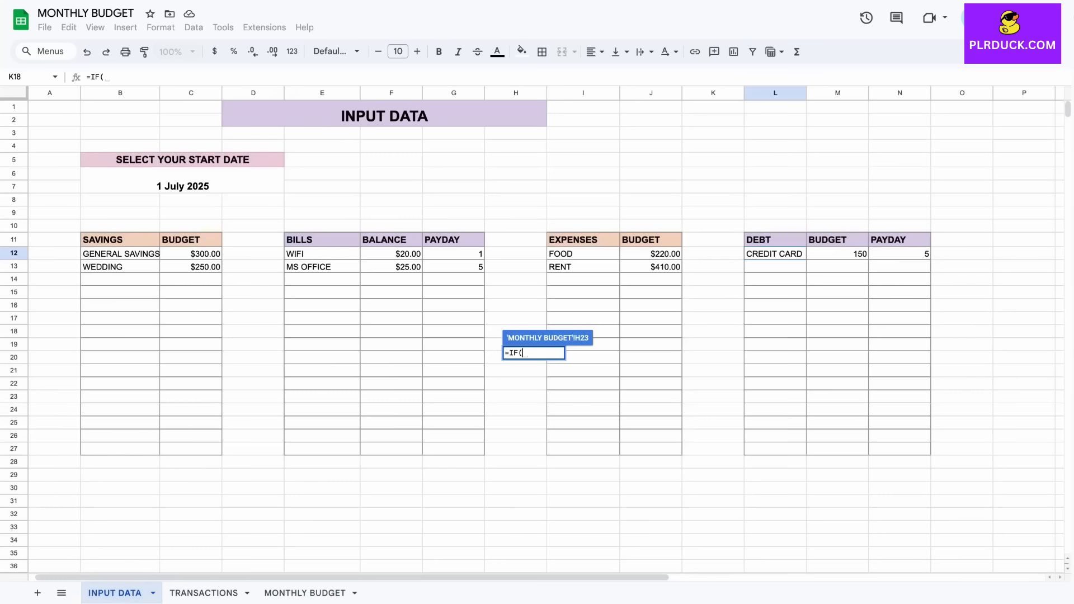
{"action": "left_click", "coordinate": [837, 254]}
{"action": "type", "text": "=\"\""}
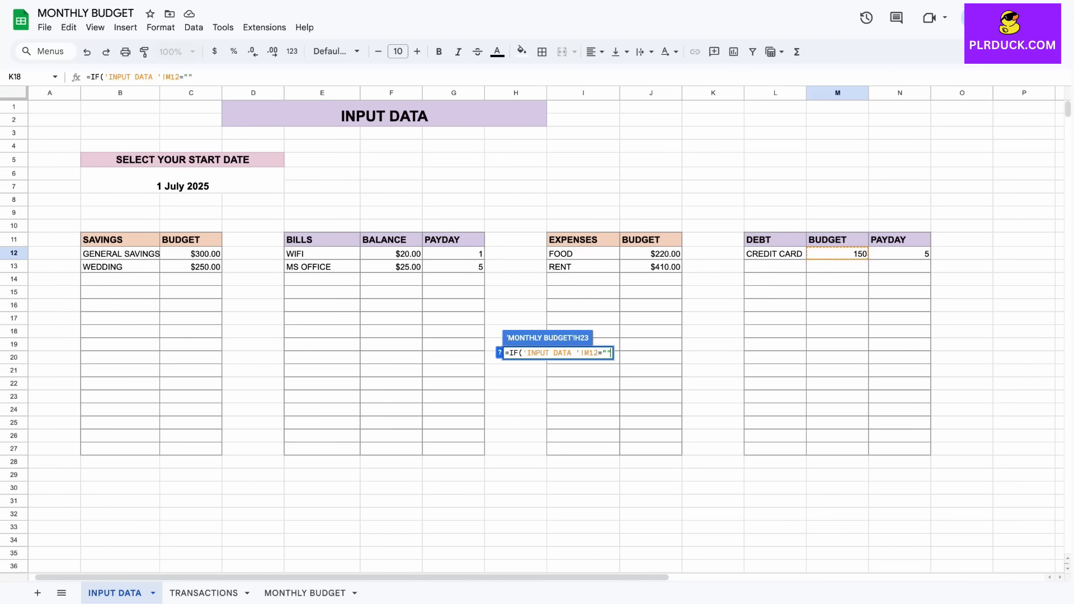
{"action": "type", "text": ",\"\""}
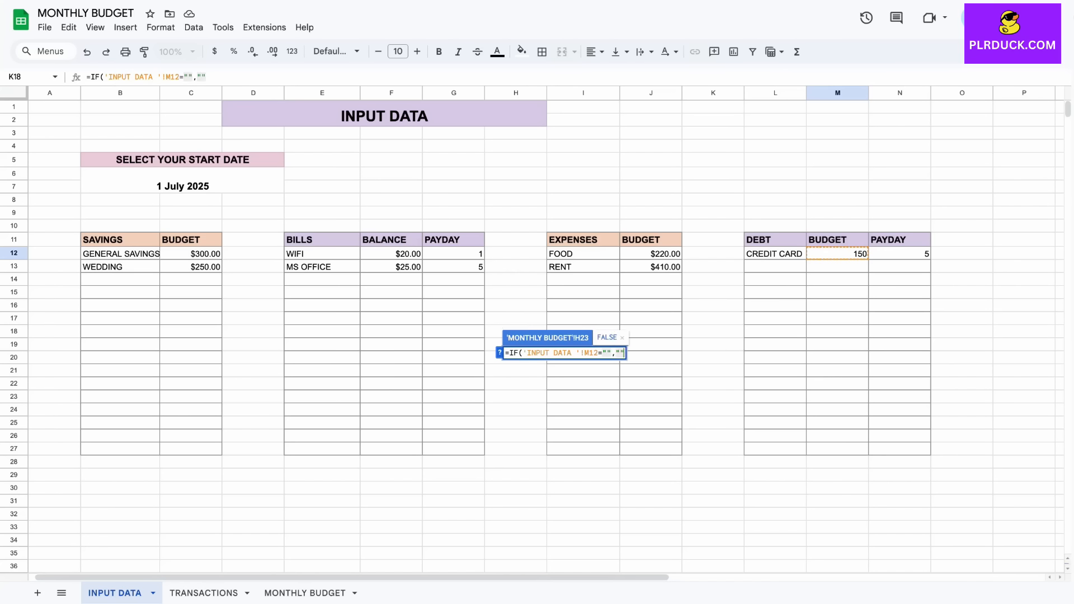
{"action": "type", "text": ","}
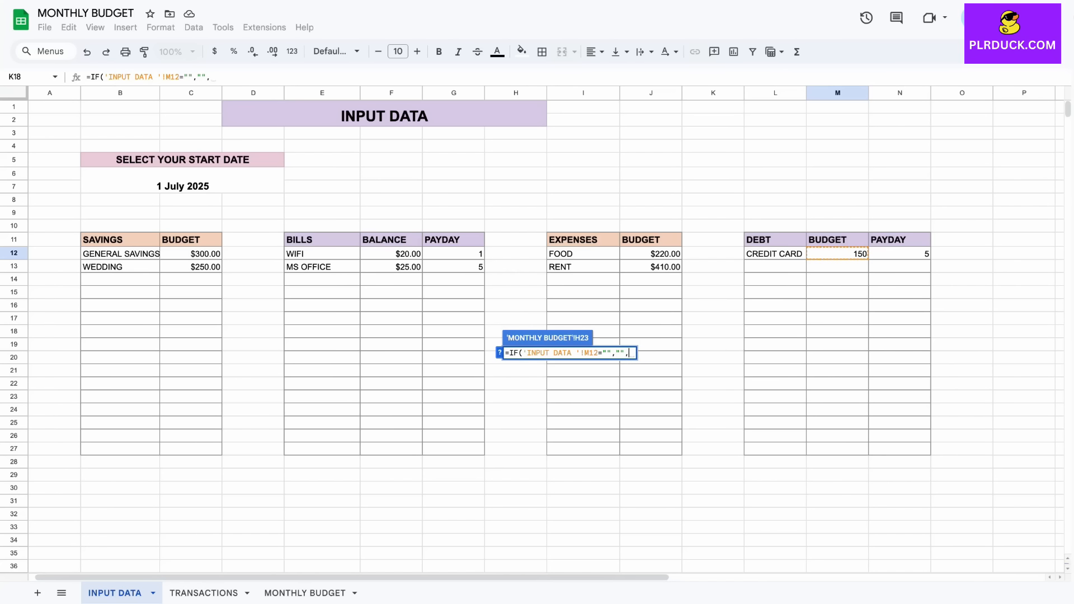
{"action": "left_click", "coordinate": [838, 254]}
{"action": "key", "text": "Return"}
{"action": "left_click_drag", "start_coordinate": [565, 359], "coordinate": [564, 449]}
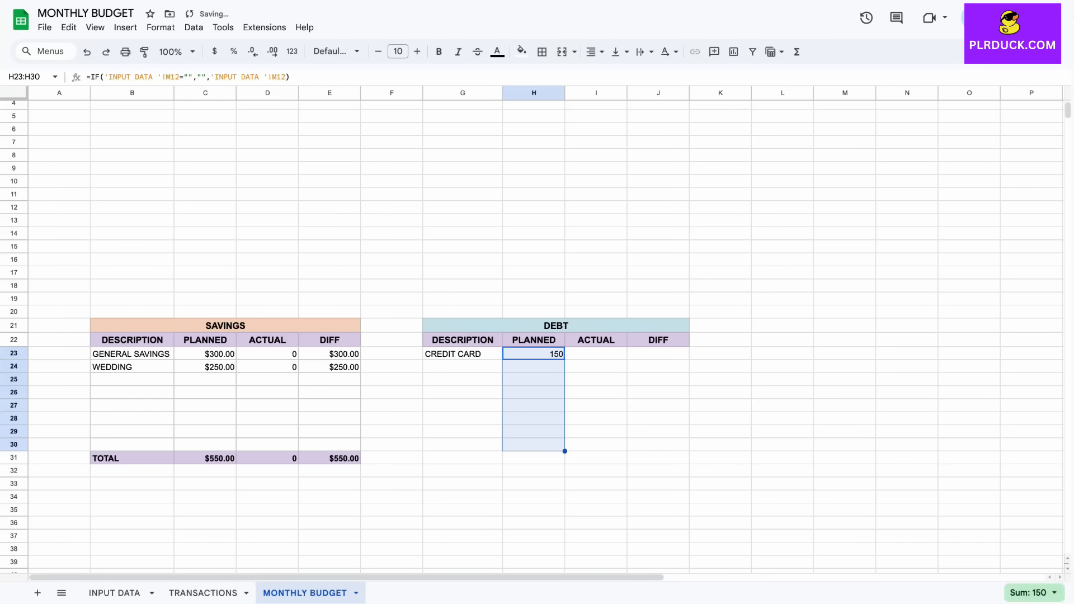
Step: Enter =IF(G23="","",SUMIF(TRANSACTIONS!E6:E22,G23,TRANSACTIONS!D6:D22)) in I23 for the ACTUAL debt amount
{"action": "left_click", "coordinate": [595, 354]}
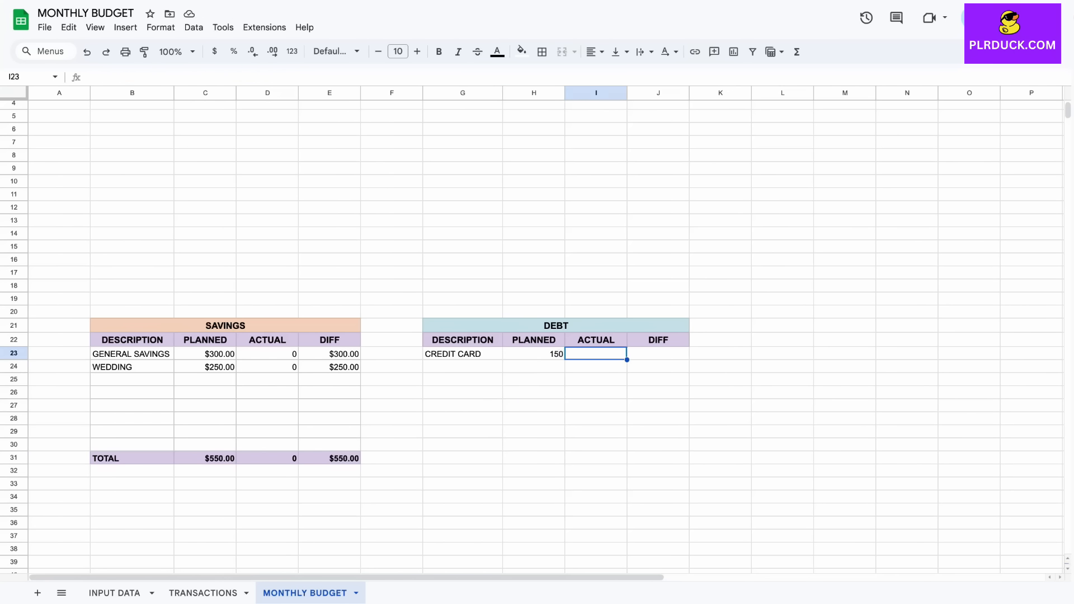
{"action": "type", "text": "=IF"}
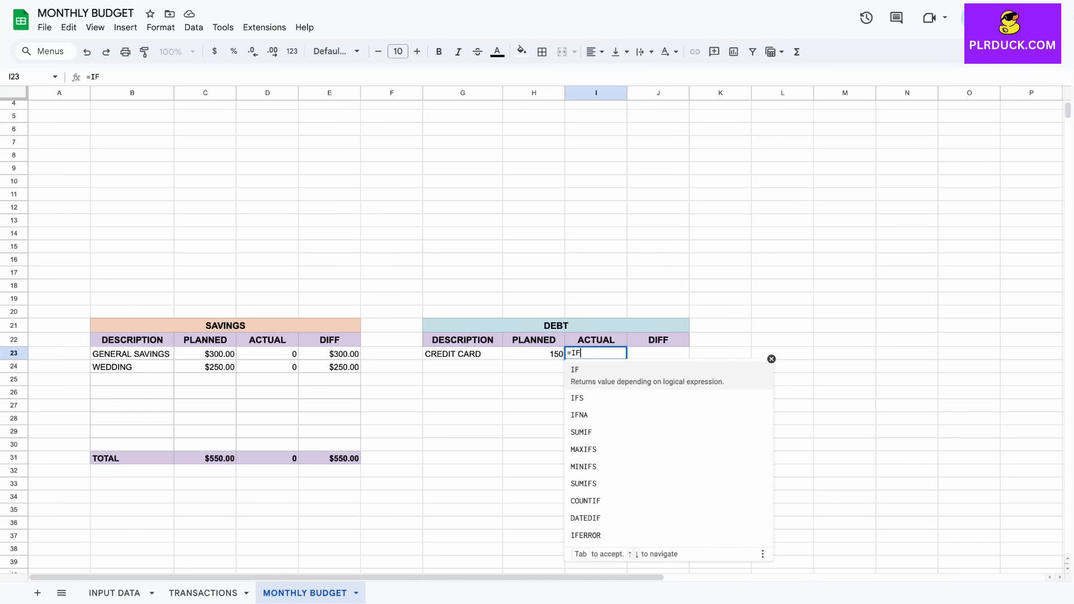
{"action": "type", "text": "("}
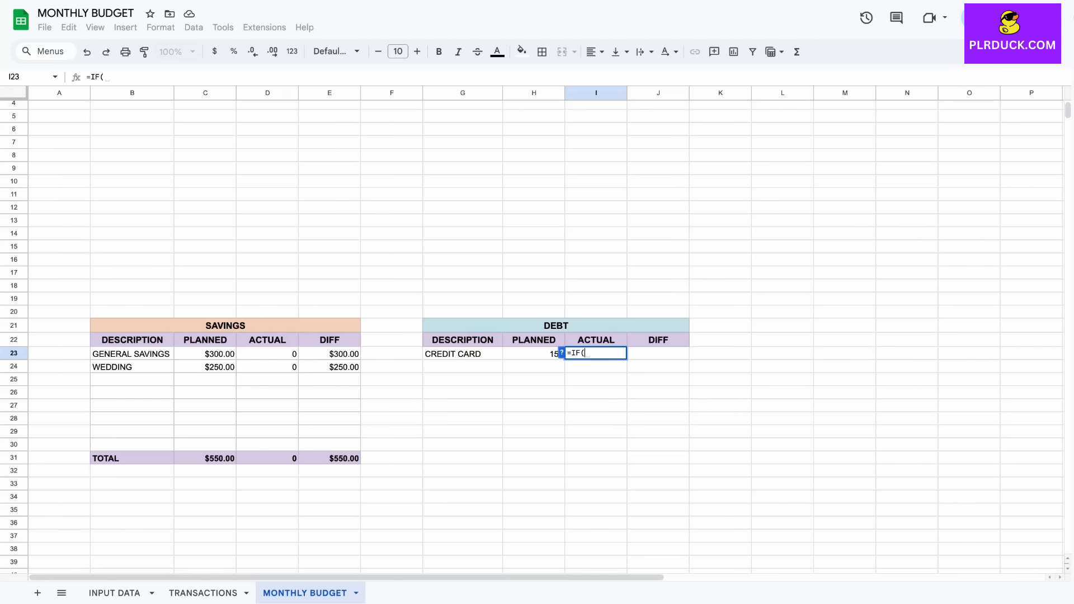
{"action": "left_click", "coordinate": [463, 353]}
{"action": "type", "text": "=\"\","}
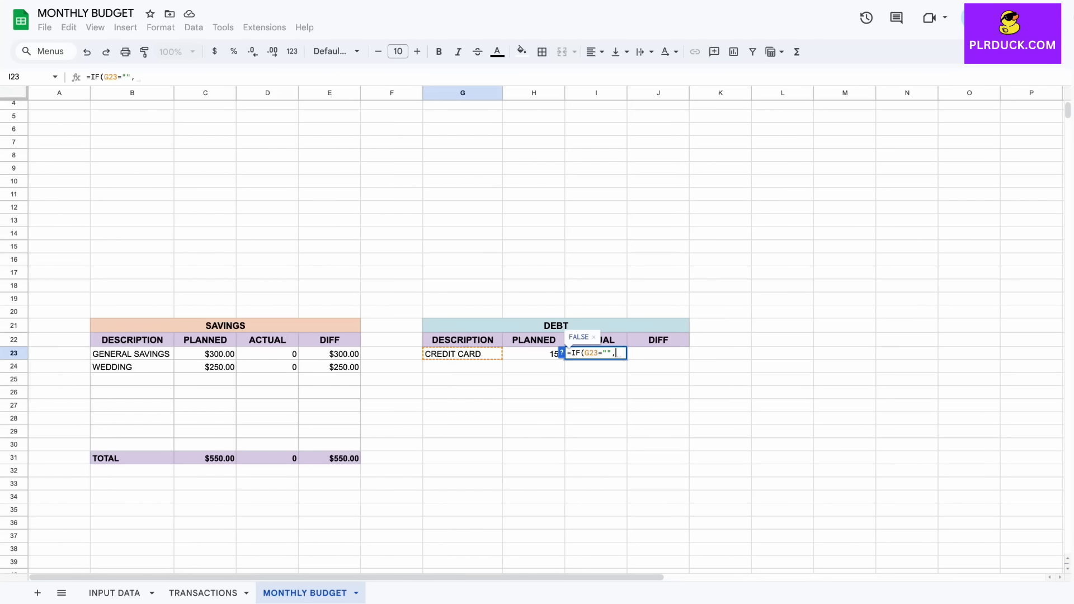
{"action": "type", "text": "\"\","}
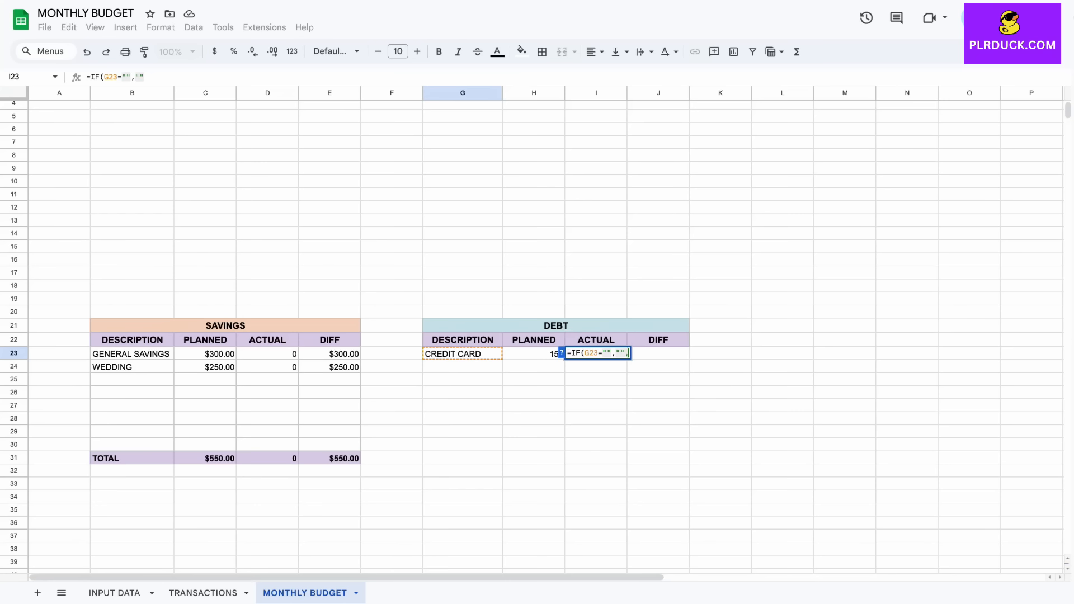
{"action": "type", "text": "SUM"}
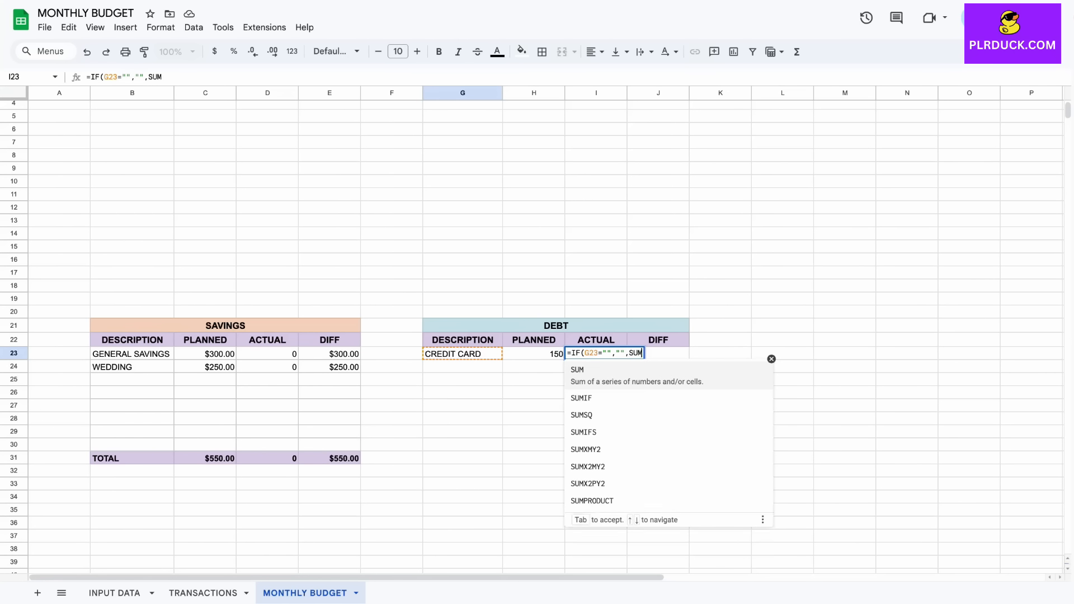
{"action": "type", "text": "IF("}
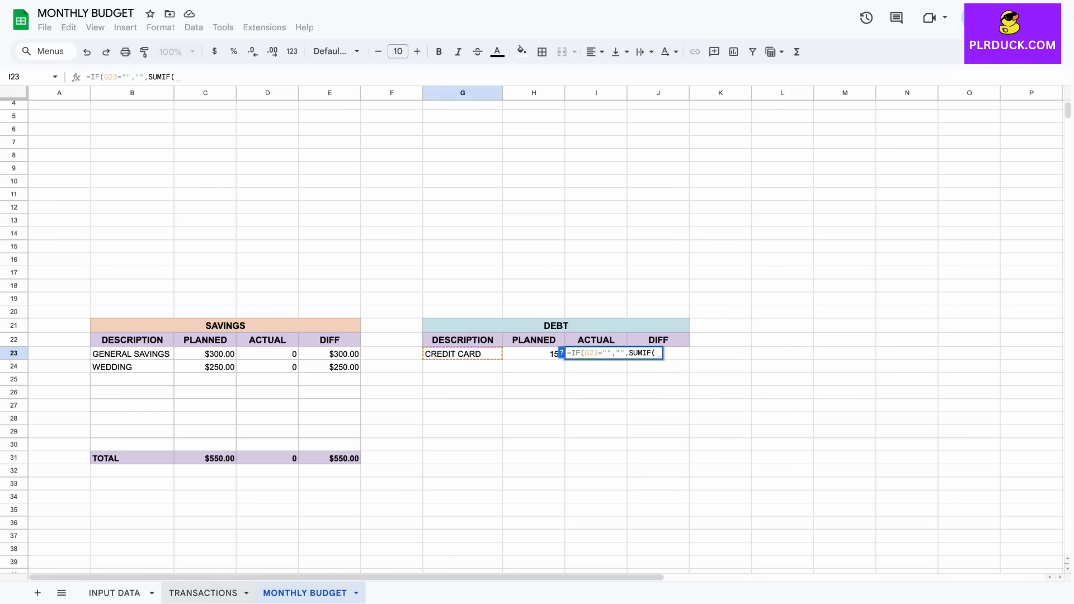
{"action": "left_click", "coordinate": [203, 593]}
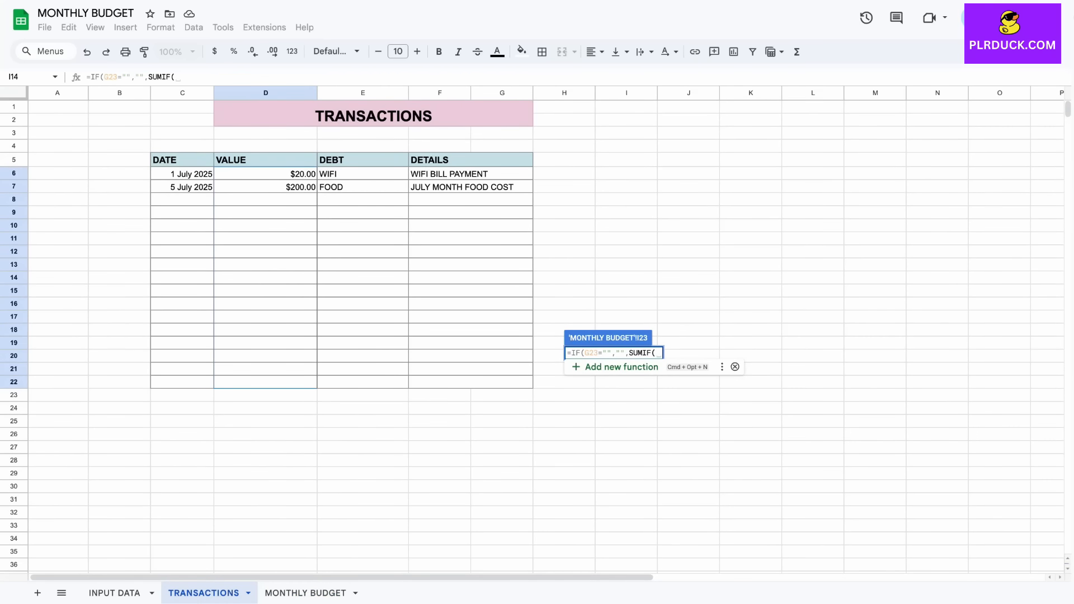
{"action": "left_click_drag", "start_coordinate": [363, 174], "coordinate": [362, 382]}
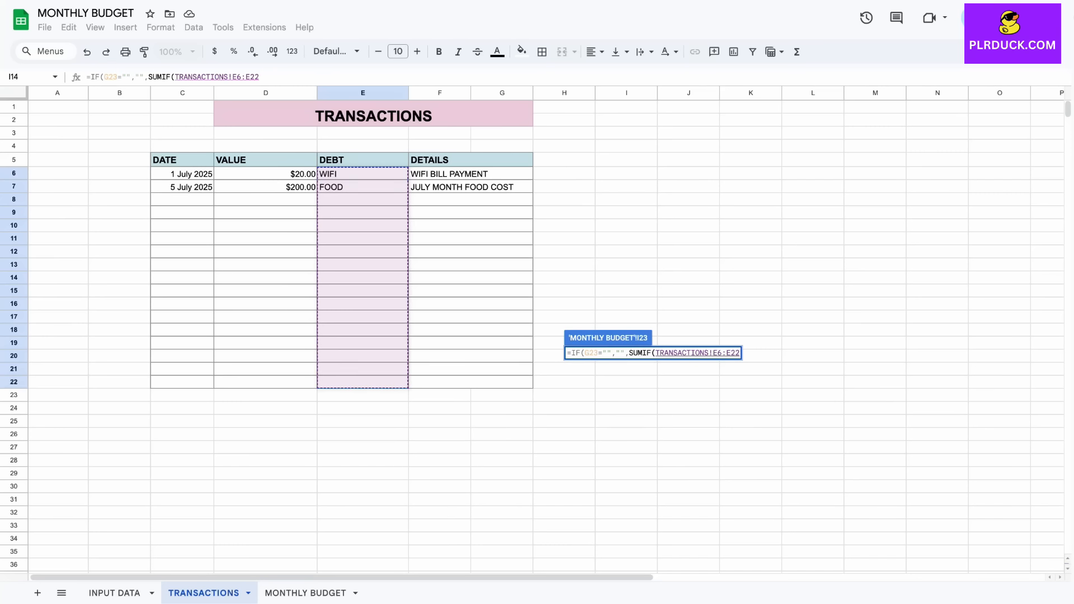
{"action": "type", "text": ","}
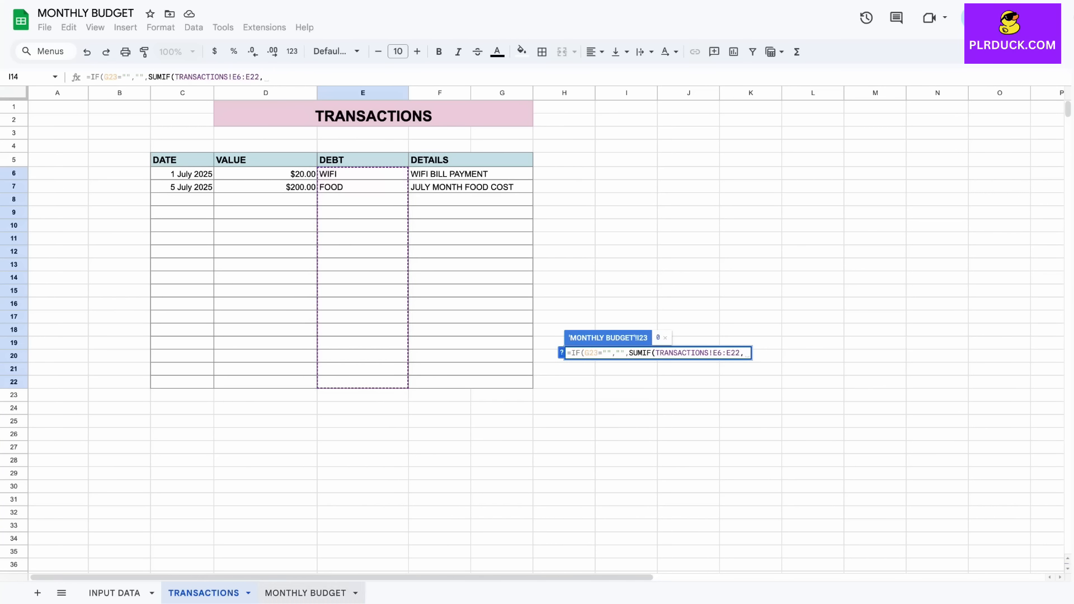
{"action": "left_click", "coordinate": [306, 594]}
{"action": "left_click", "coordinate": [463, 354]}
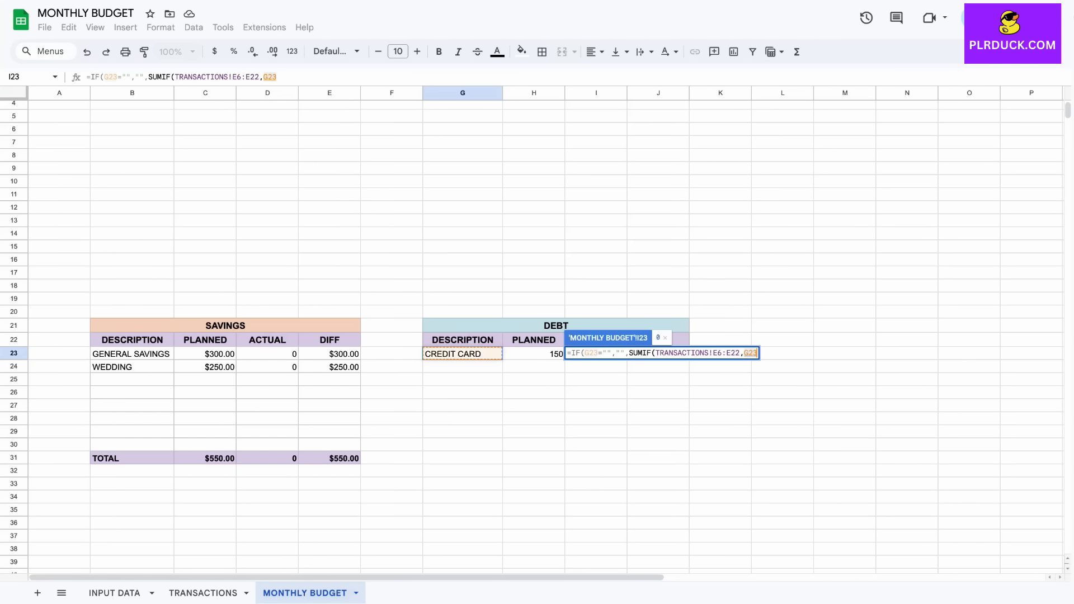
{"action": "type", "text": ","}
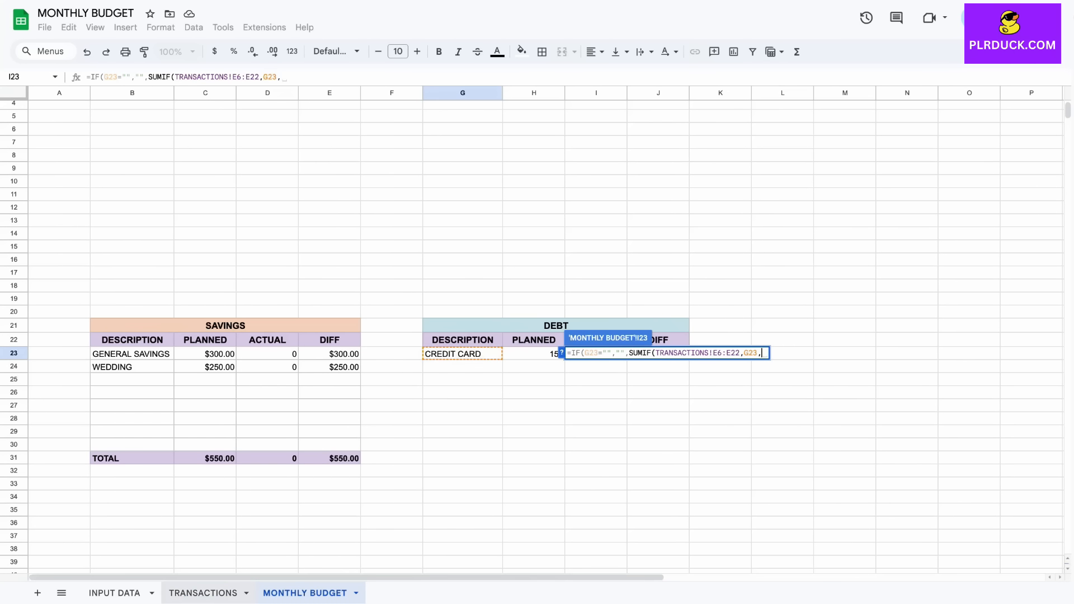
{"action": "left_click", "coordinate": [203, 593]}
{"action": "left_click_drag", "start_coordinate": [266, 173], "coordinate": [266, 382]}
{"action": "type", "text": ")"}
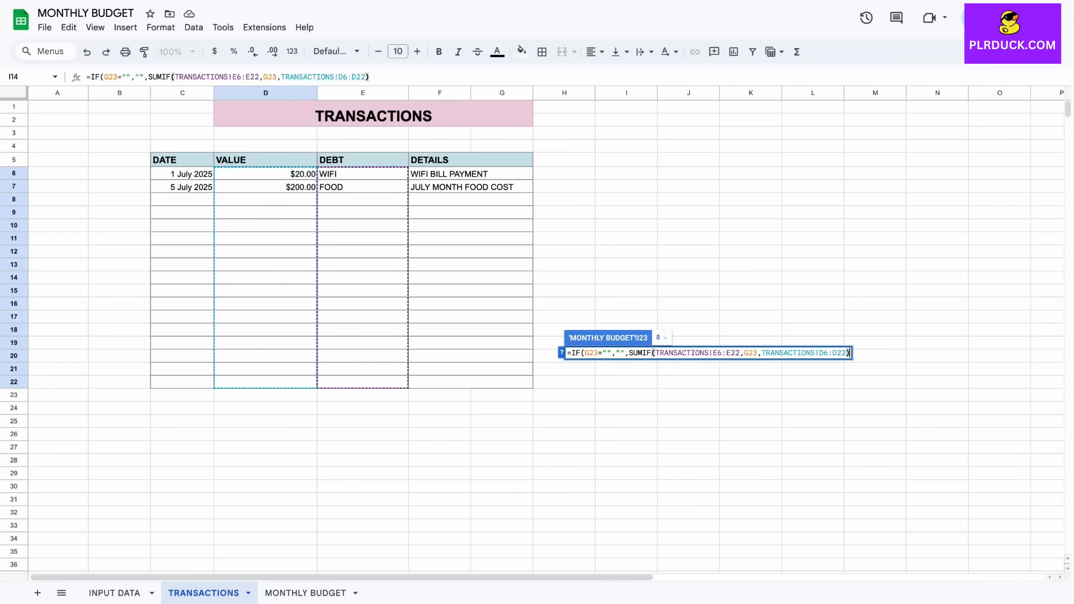
{"action": "type", "text": ")"}
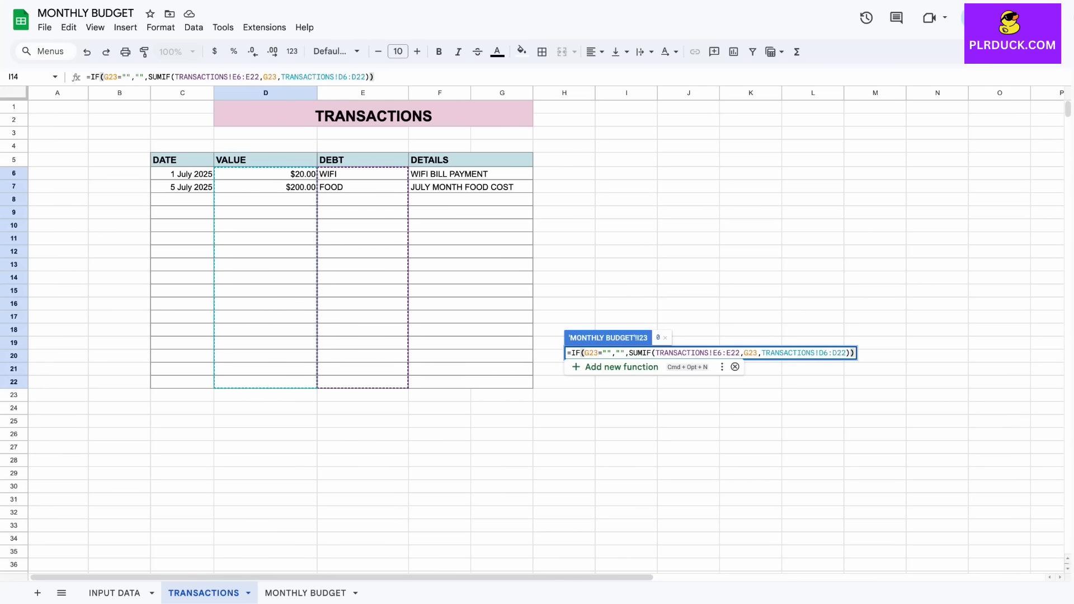
{"action": "key", "text": "Return"}
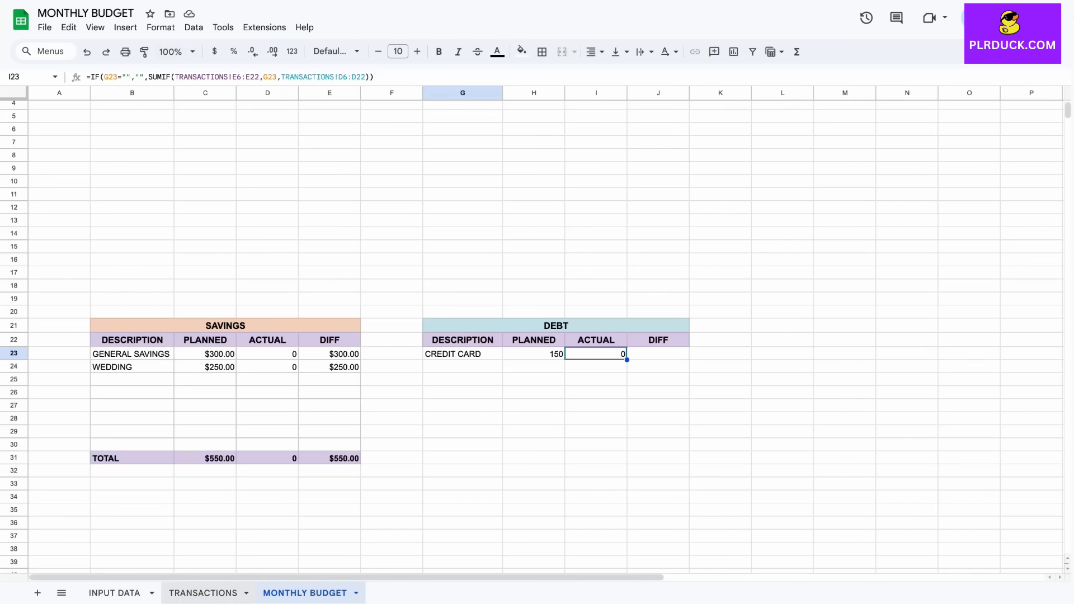
{"action": "left_click", "coordinate": [203, 593]}
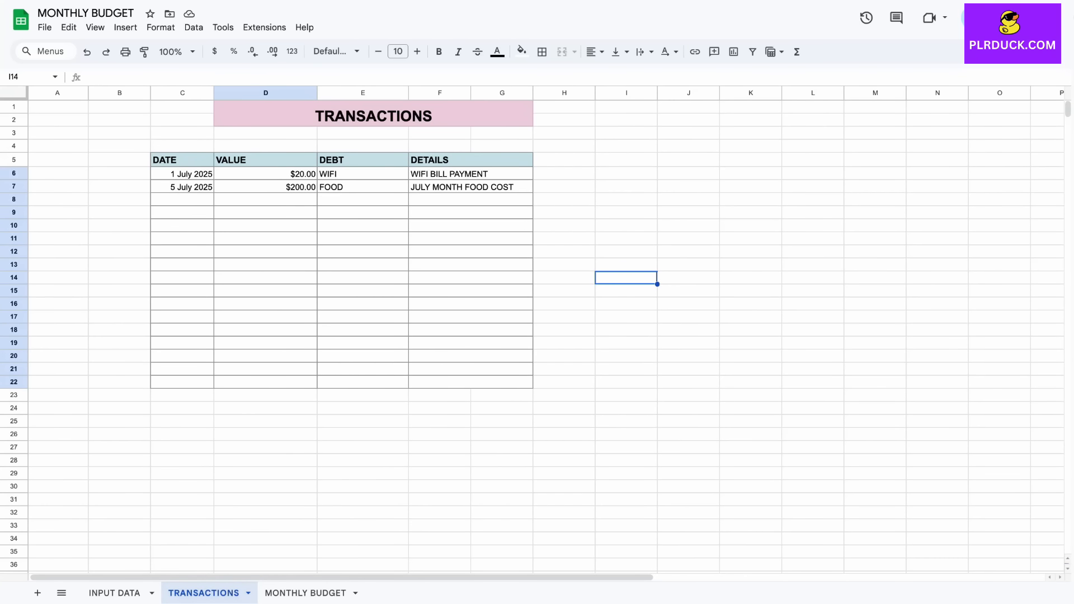
{"action": "left_click", "coordinate": [305, 593]}
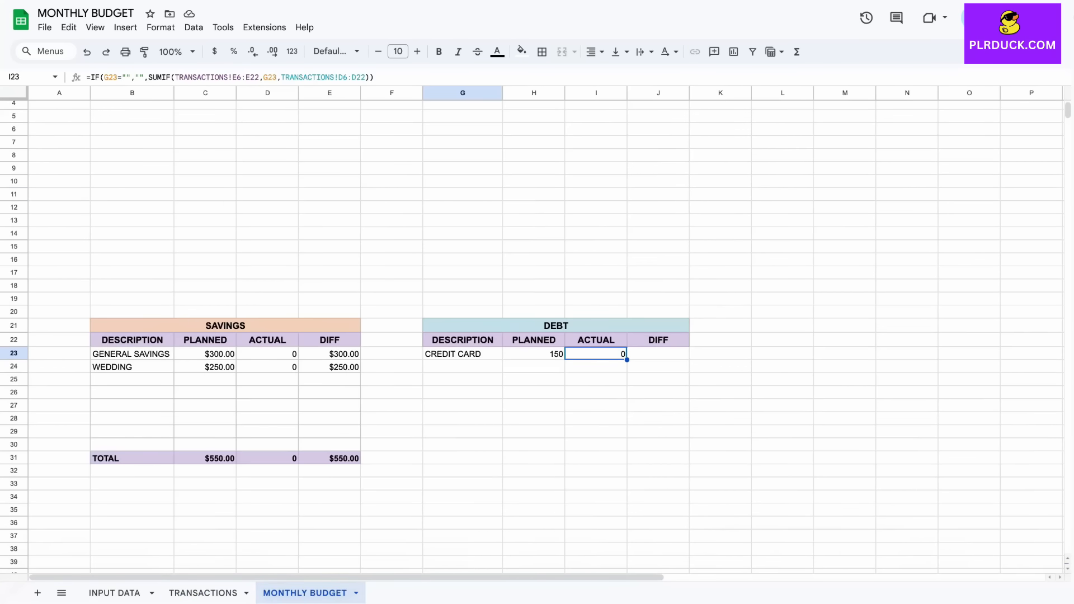
Step: Enter =H23-I23 in J23 to calculate the DIFF for the first debt row
{"action": "left_click", "coordinate": [658, 353]}
{"action": "type", "text": "="}
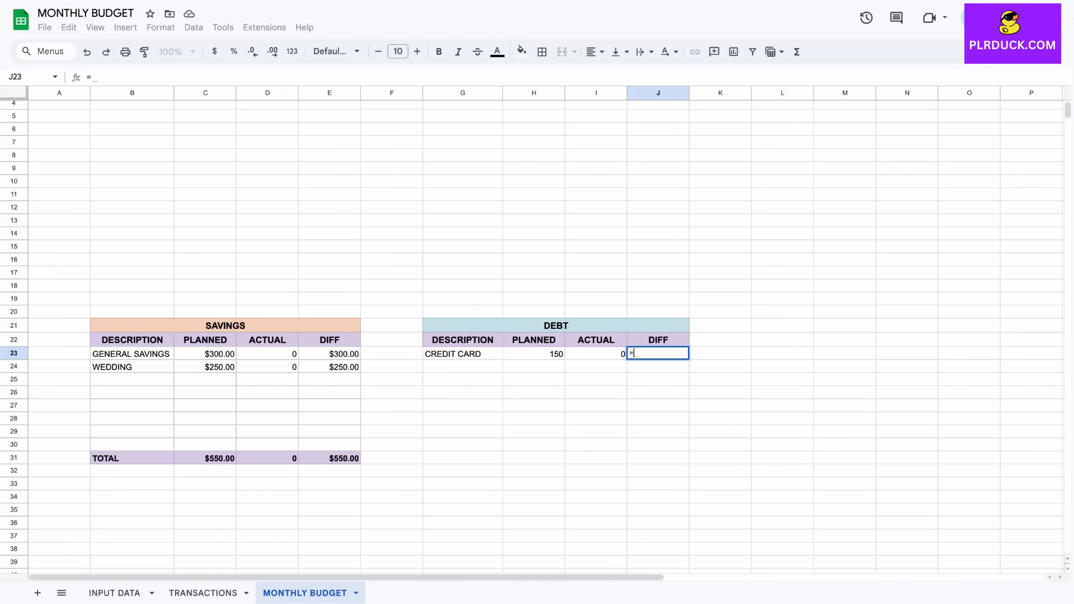
{"action": "type", "text": "H23"}
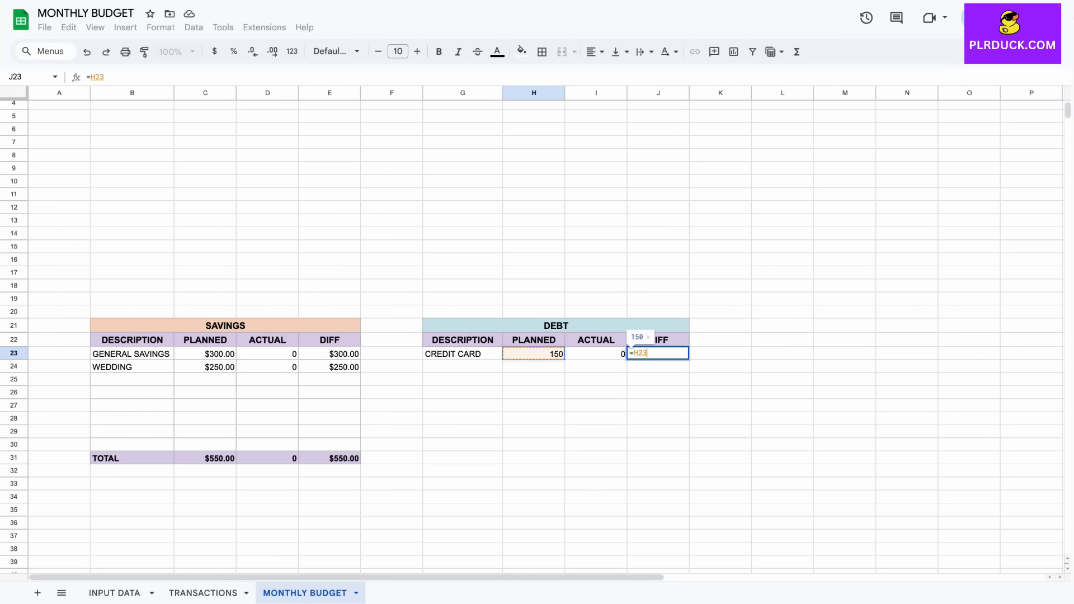
{"action": "type", "text": "-I23"}
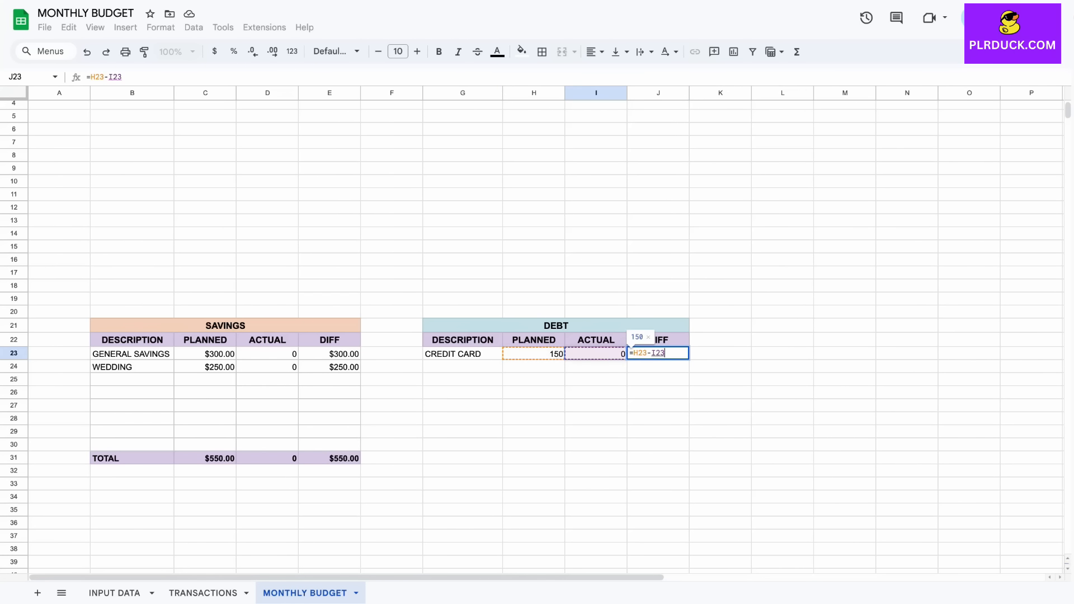
{"action": "key", "text": "Return"}
Step: Label G31 TOTAL and sum the PLANNED debt amounts H23:H30 in H31
{"action": "left_click", "coordinate": [463, 458]}
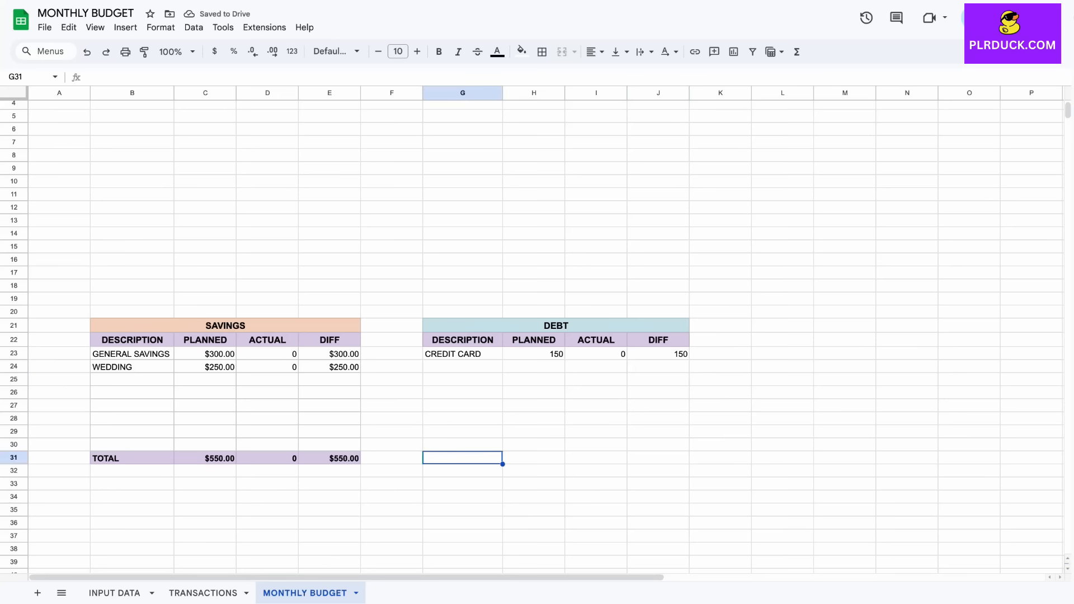
{"action": "type", "text": "TOTAL"}
{"action": "key", "text": "Tab"}
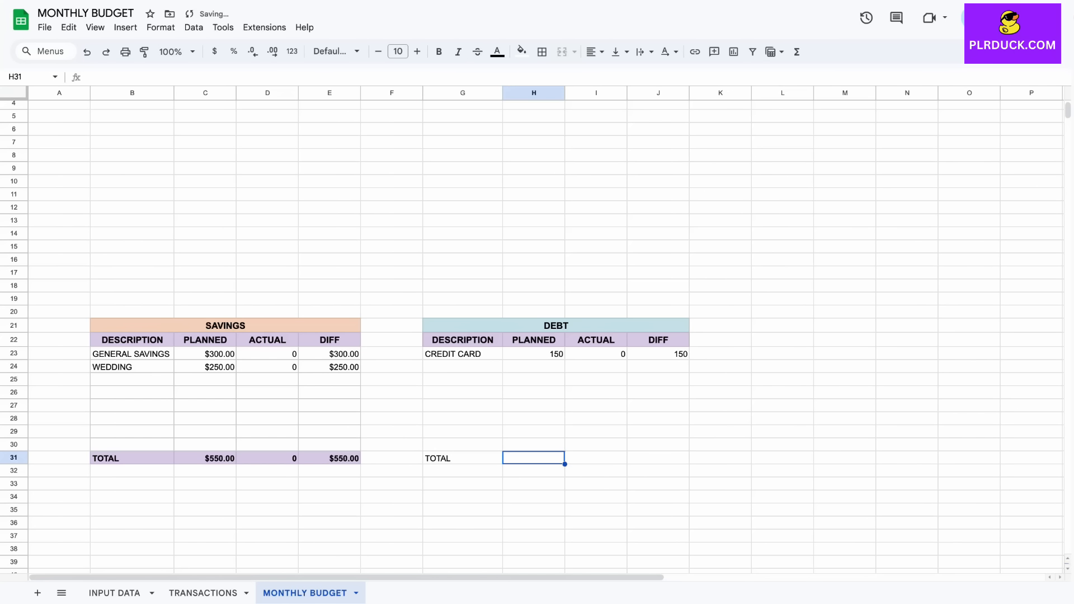
{"action": "type", "text": "=SUM("}
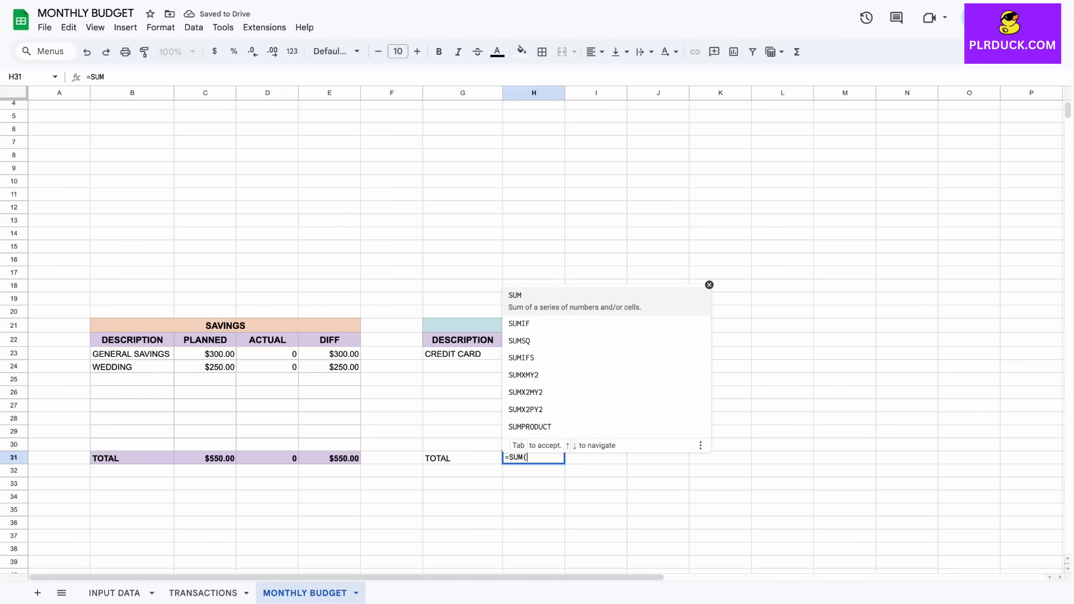
{"action": "left_click_drag", "start_coordinate": [534, 353], "coordinate": [534, 445]}
{"action": "key", "text": "Return"}
{"action": "type", "text": "\\"}
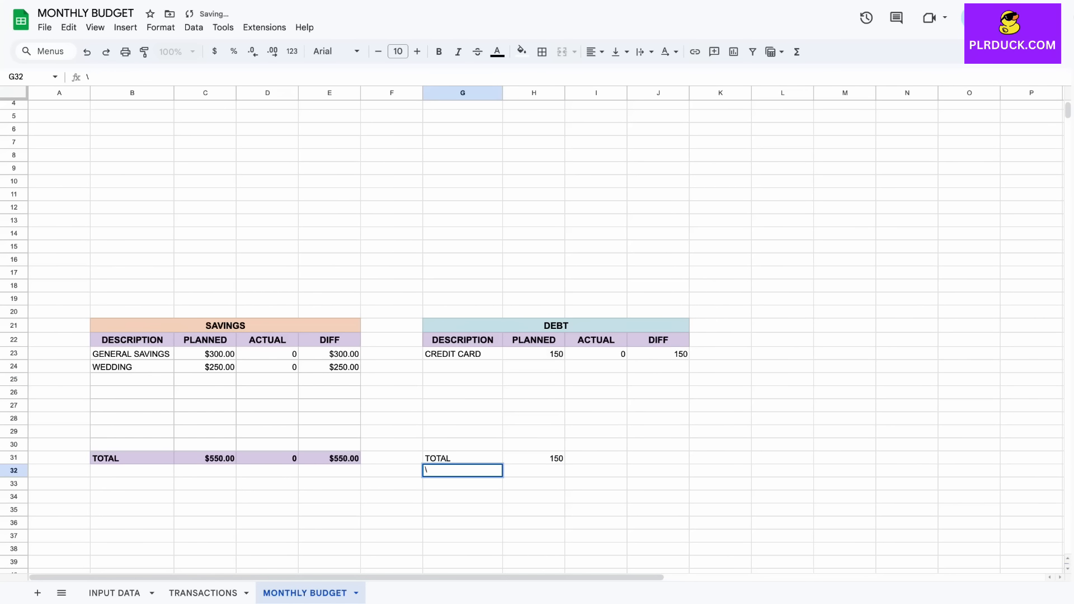
Step: Sum the ACTUAL debt amounts I23:I30 in I31 and the DIFF amounts J23:J30 in J31
{"action": "left_click", "coordinate": [595, 458]}
{"action": "type", "text": "=SUM("}
{"action": "left_click_drag", "start_coordinate": [595, 354], "coordinate": [596, 445]}
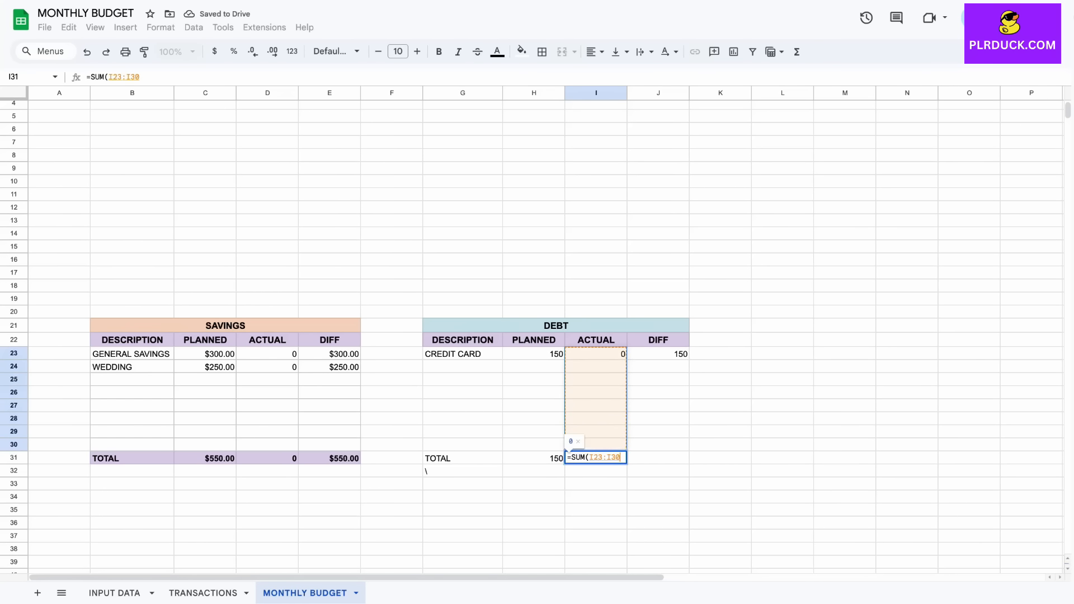
{"action": "key", "text": "Return"}
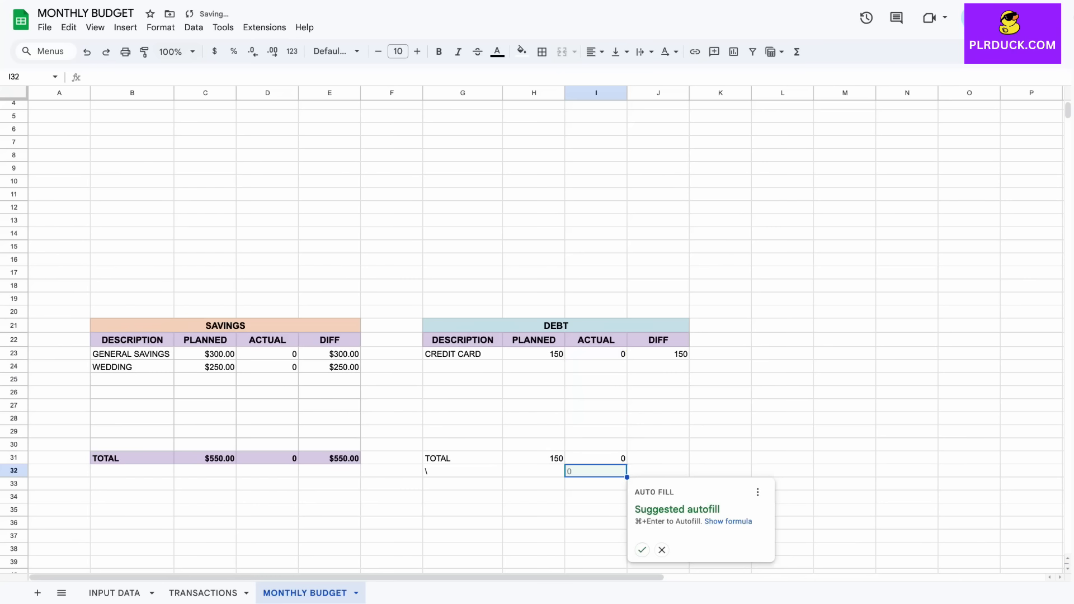
{"action": "left_click", "coordinate": [658, 459]}
{"action": "type", "text": "=SUM"}
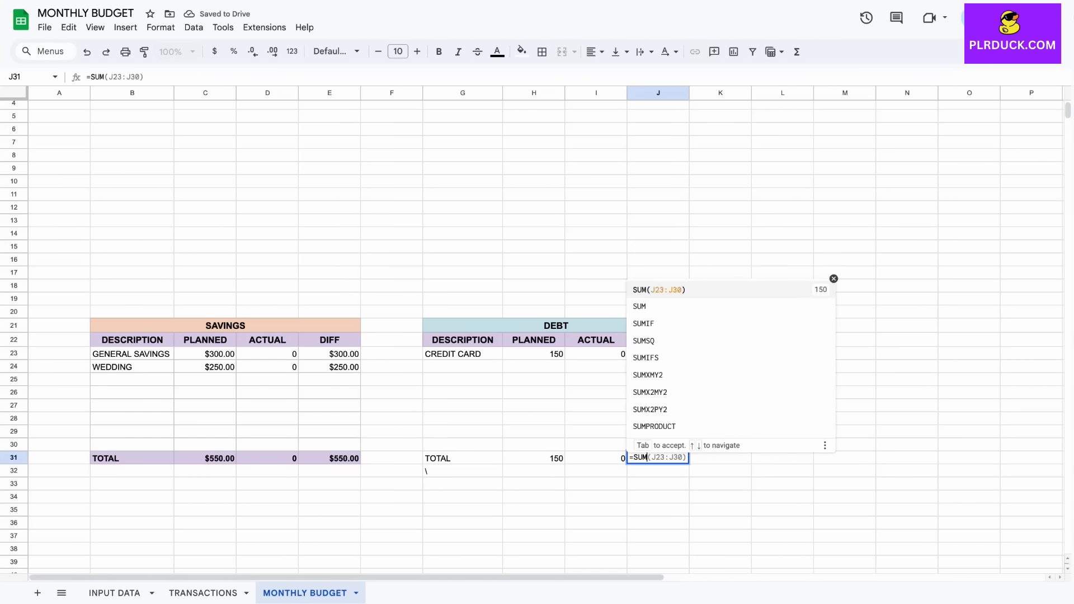
{"action": "type", "text": "("}
{"action": "left_click_drag", "start_coordinate": [658, 354], "coordinate": [658, 445]}
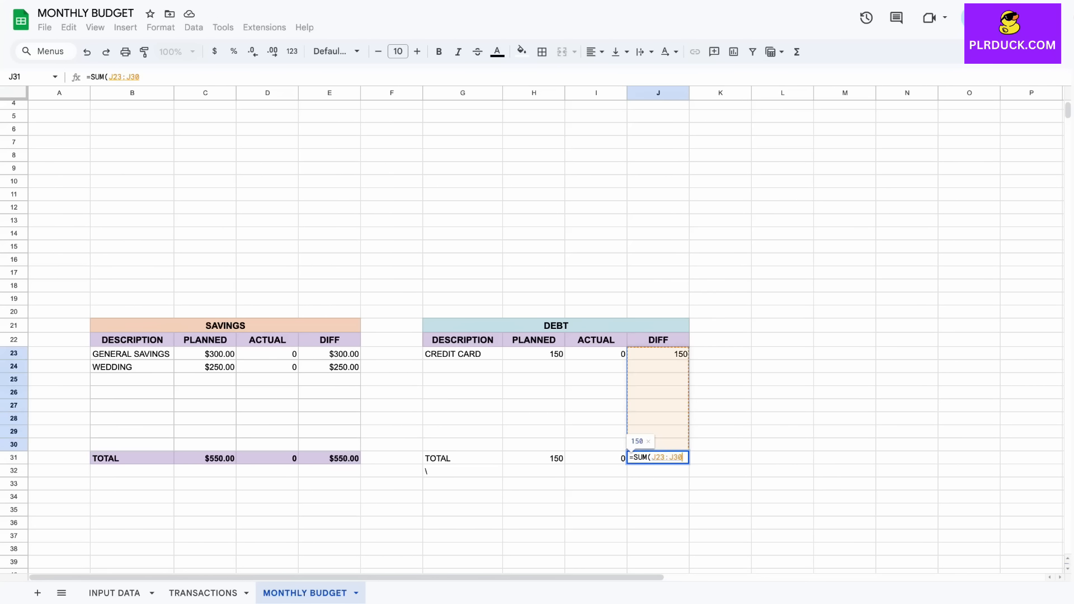
{"action": "key", "text": "Return"}
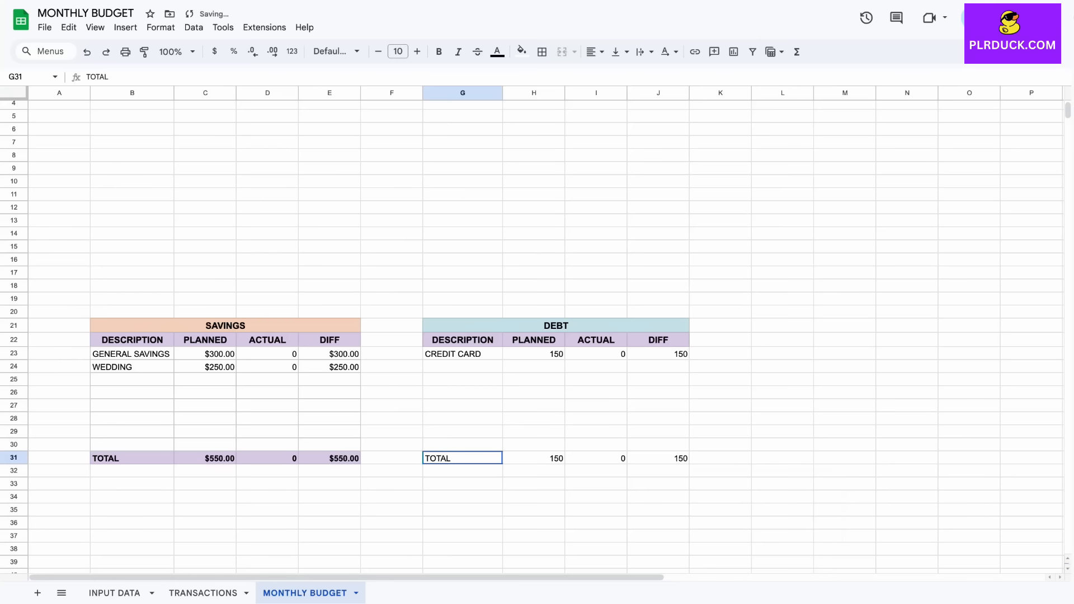
Step: Make the DEBT total row G31:J31 bold with the same light purple fill as the SAVINGS total row
{"action": "left_click_drag", "start_coordinate": [463, 459], "coordinate": [658, 458]}
{"action": "left_click", "coordinate": [439, 52]}
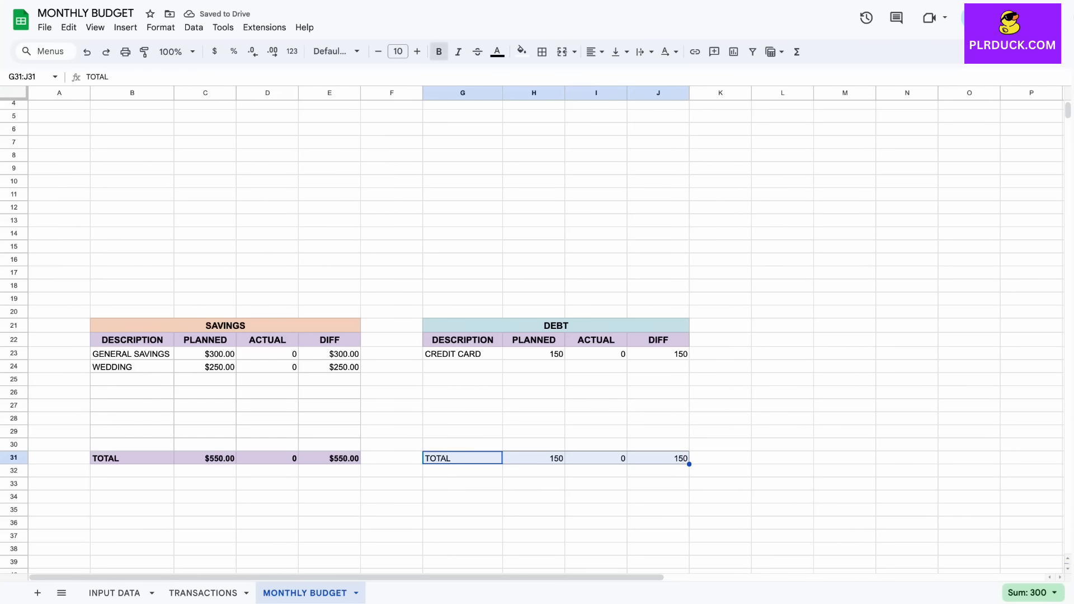
{"action": "left_click", "coordinate": [521, 52]}
{"action": "left_click", "coordinate": [552, 255]}
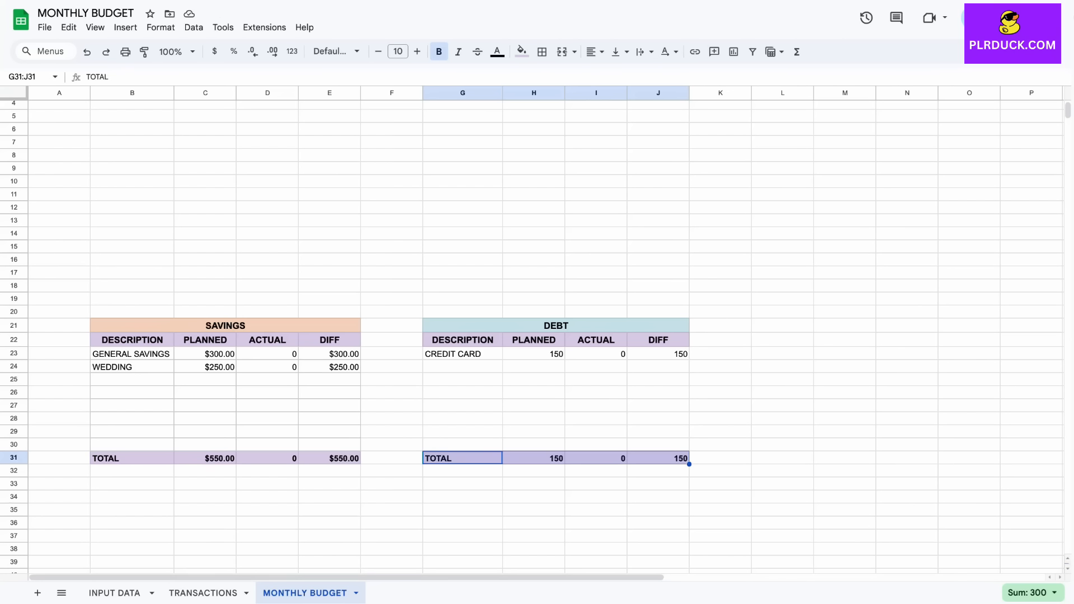
Step: Merge a title range in row 21 starting at L21 and enter BILLS as the table title
{"action": "scroll", "coordinate": [545, 336], "scroll_direction": "right", "scroll_amount": 2}
{"action": "scroll", "coordinate": [546, 335], "scroll_direction": "down", "scroll_amount": 1}
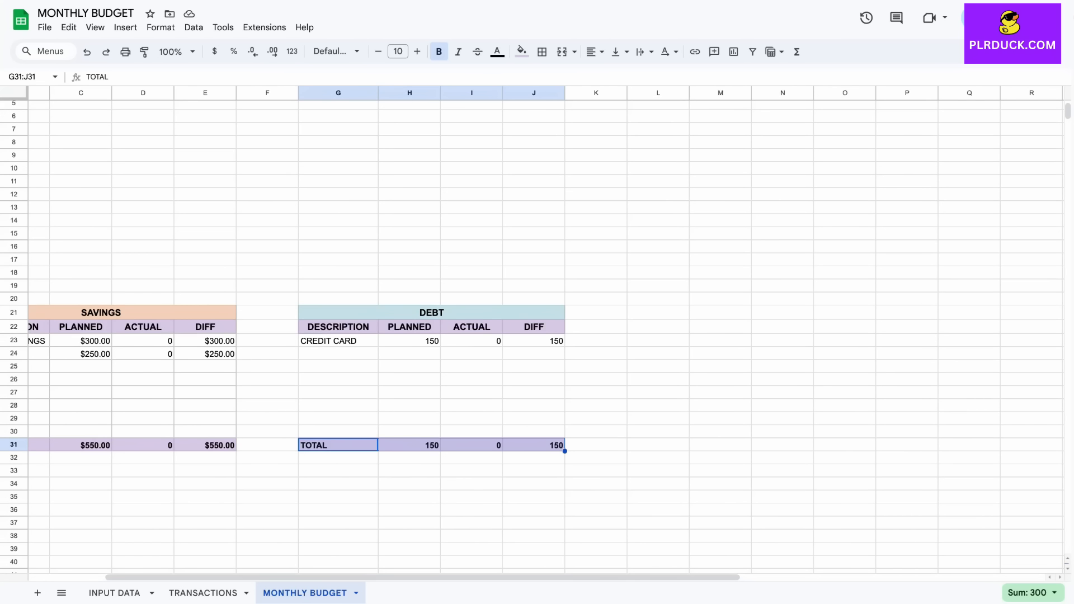
{"action": "left_click_drag", "start_coordinate": [658, 312], "coordinate": [907, 313]}
{"action": "left_click", "coordinate": [562, 52]}
{"action": "type", "text": "BILLS"}
{"action": "key", "text": "Return"}
Step: Enter the BILLS column headers DESCRIPTION, PLANNED, DEADLINE, ACTUAL and DIFF in L22:P22
{"action": "type", "text": "DESCRIPTION"}
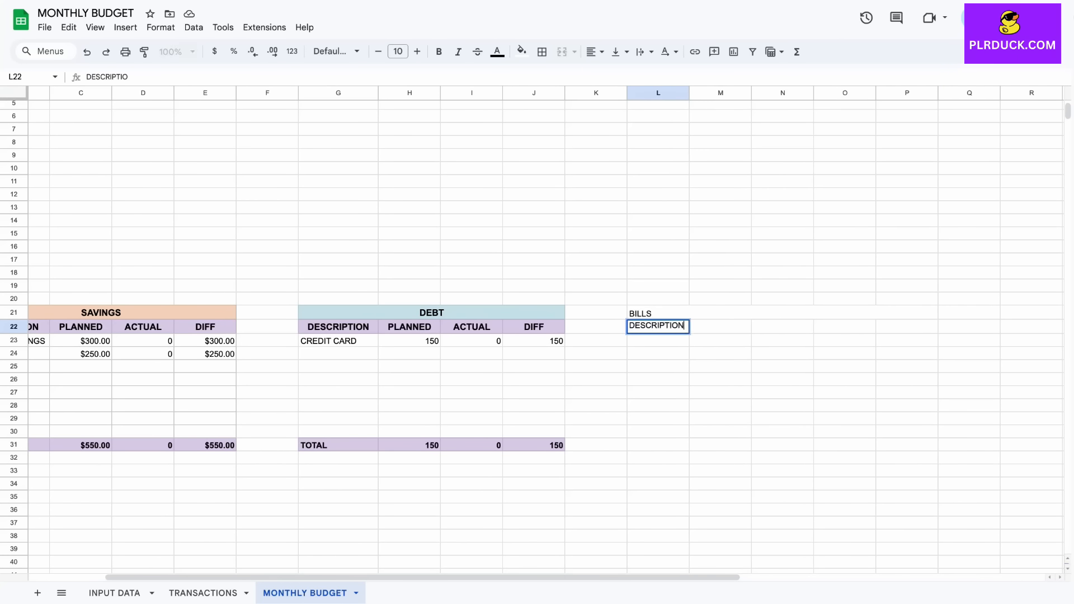
{"action": "key", "text": "Tab"}
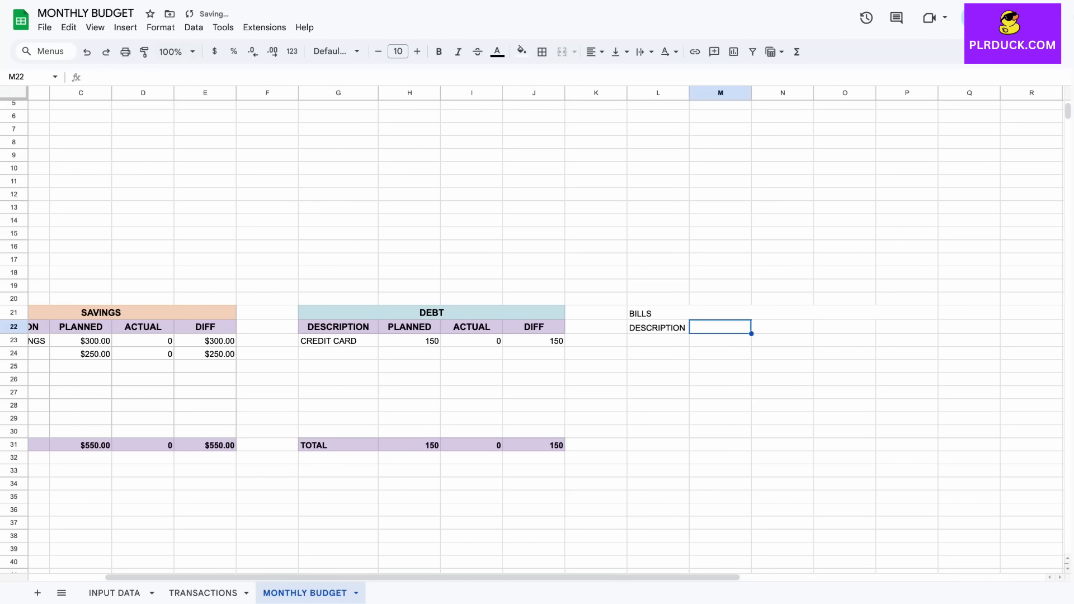
{"action": "type", "text": "PLANNED"}
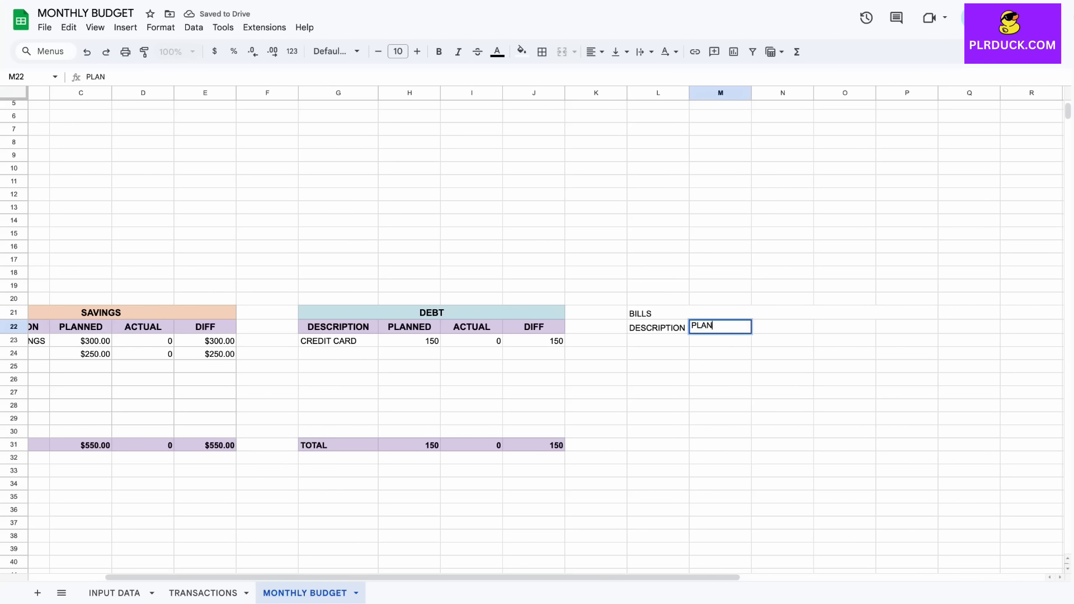
{"action": "key", "text": "Tab"}
{"action": "type", "text": "DEADLINE"}
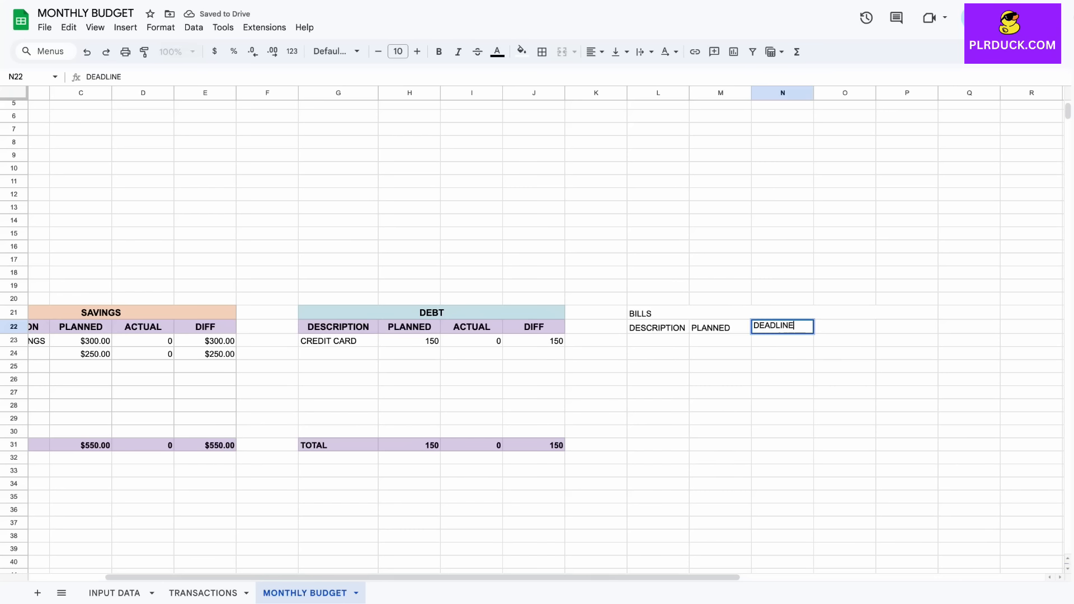
{"action": "key", "text": "Tab"}
{"action": "type", "text": "ACTUAL"}
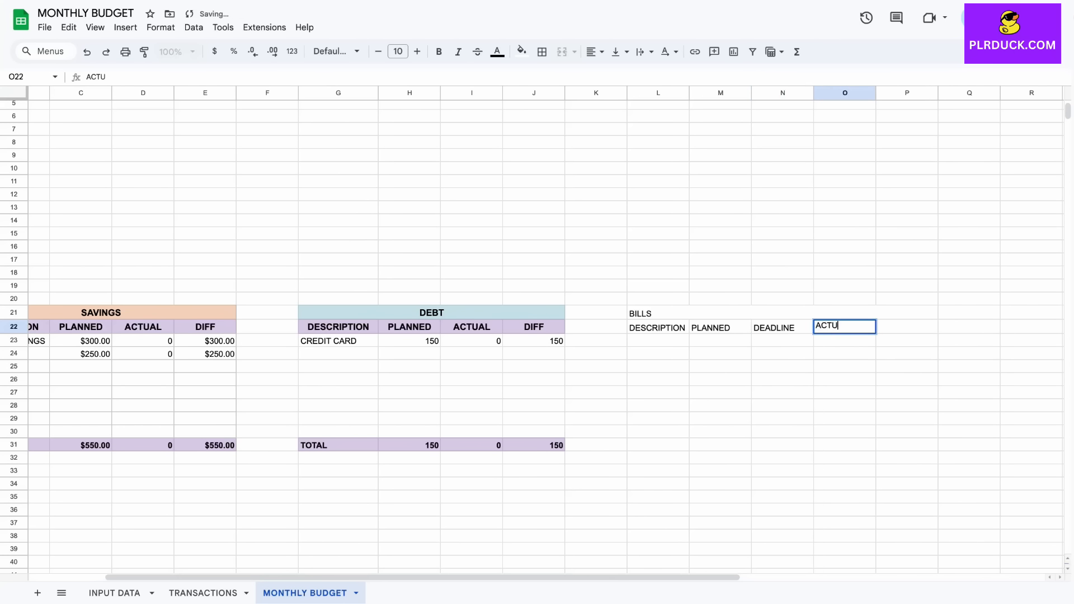
{"action": "key", "text": "Tab"}
{"action": "type", "text": "DIFF"}
Step: Center the BILLS title and header rows L21:P22 and make them bold at font size 11
{"action": "left_click_drag", "start_coordinate": [727, 313], "coordinate": [745, 328]}
{"action": "left_click", "coordinate": [595, 52]}
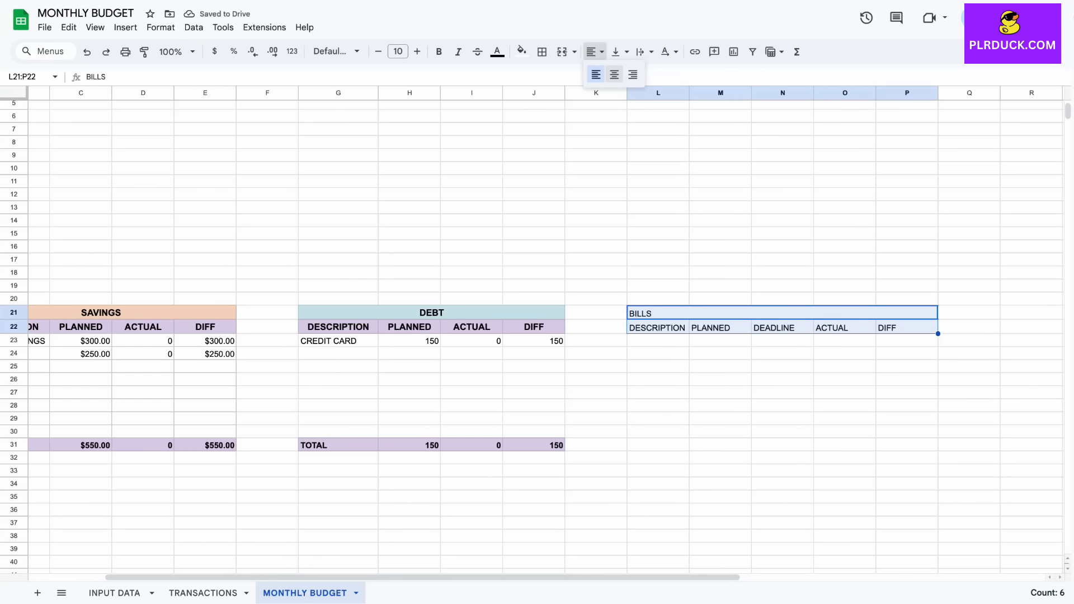
{"action": "left_click", "coordinate": [614, 75]}
{"action": "left_click", "coordinate": [417, 51]}
{"action": "left_click", "coordinate": [439, 51]}
{"action": "left_click", "coordinate": [666, 340]}
Step: Fill the BILLS title light pink and its header row light purple, and widen column L to fit the DESCRIPTION header
{"action": "left_click", "coordinate": [671, 313]}
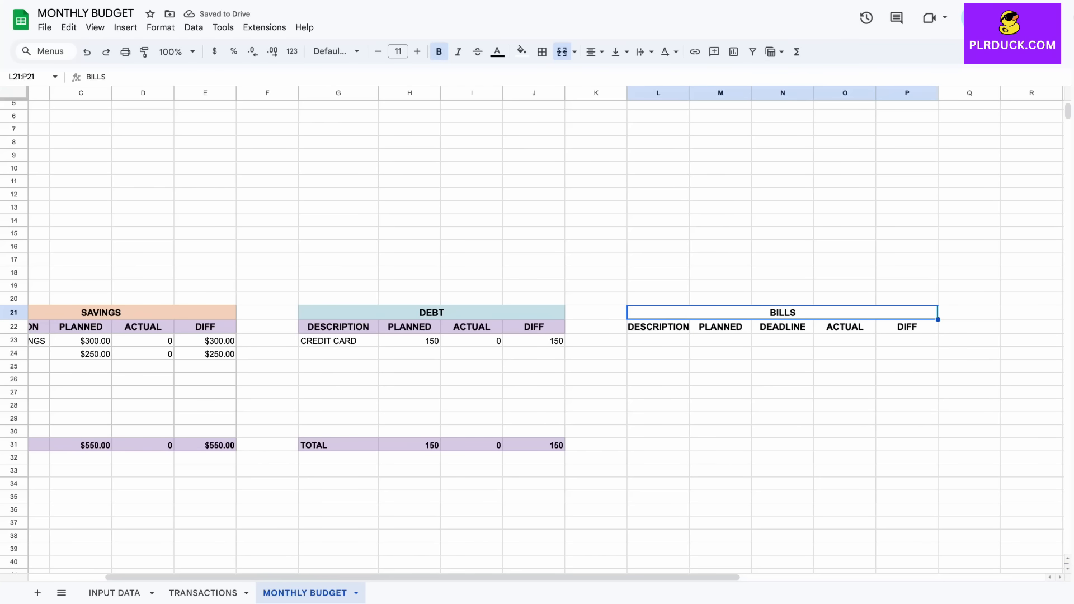
{"action": "left_click", "coordinate": [522, 52]}
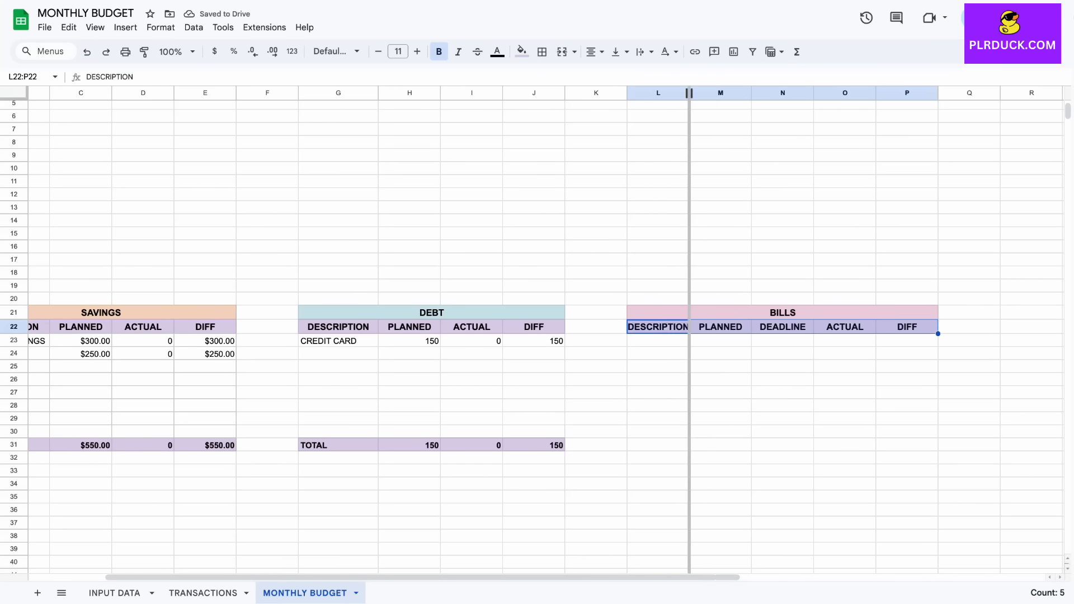
{"action": "left_click_drag", "start_coordinate": [689, 93], "coordinate": [709, 93]}
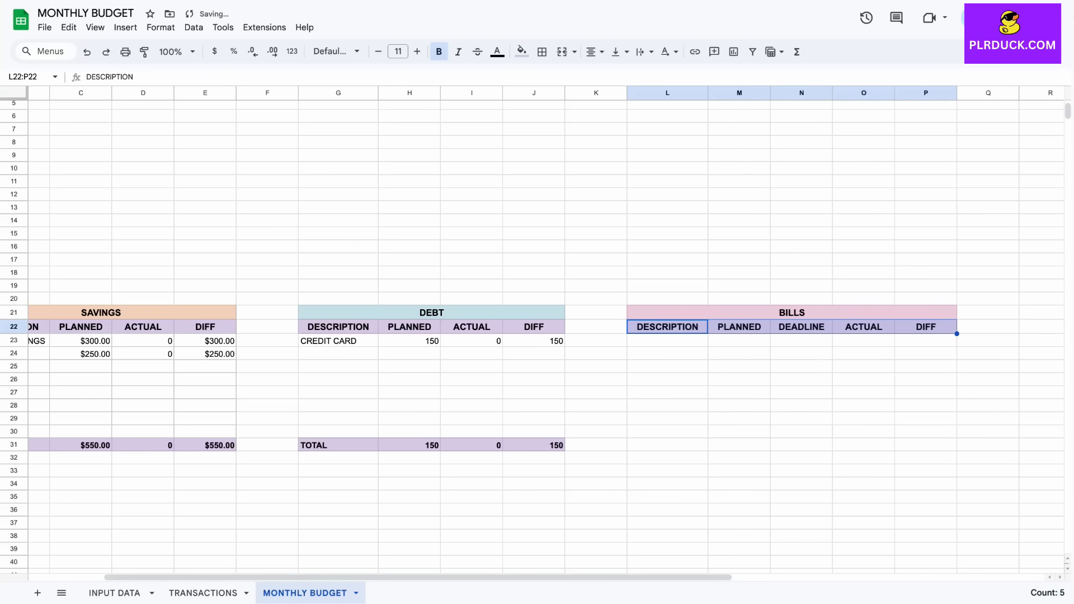
{"action": "left_click", "coordinate": [667, 341]}
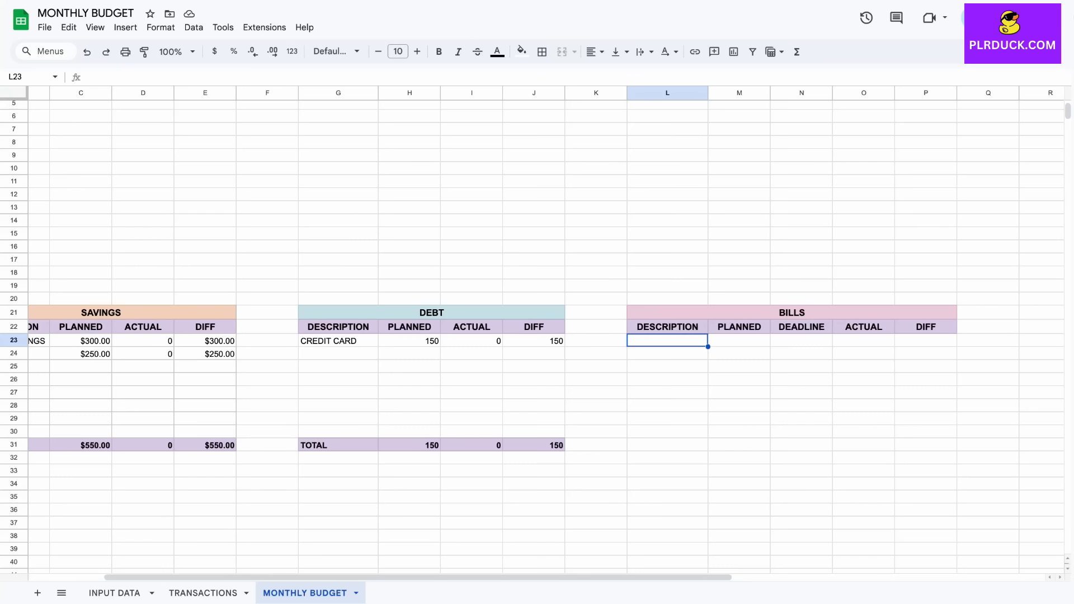
Step: Enter =IF('INPUT DATA '!E12="","",'INPUT DATA '!E12) in L23 for the BILLS descriptions and fill it down to L30
{"action": "type", "text": "="}
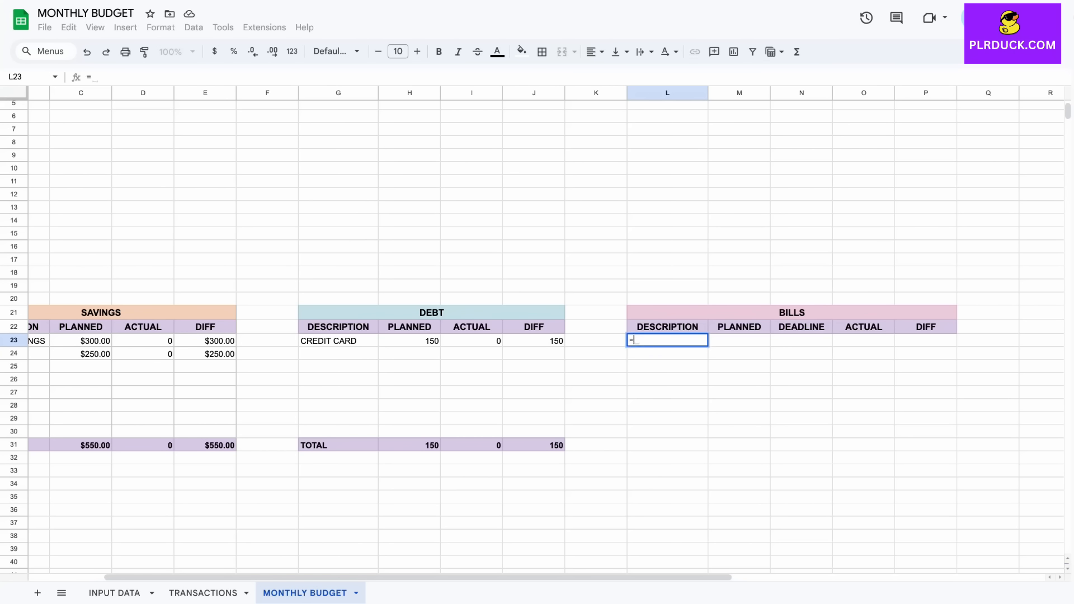
{"action": "type", "text": "IF("}
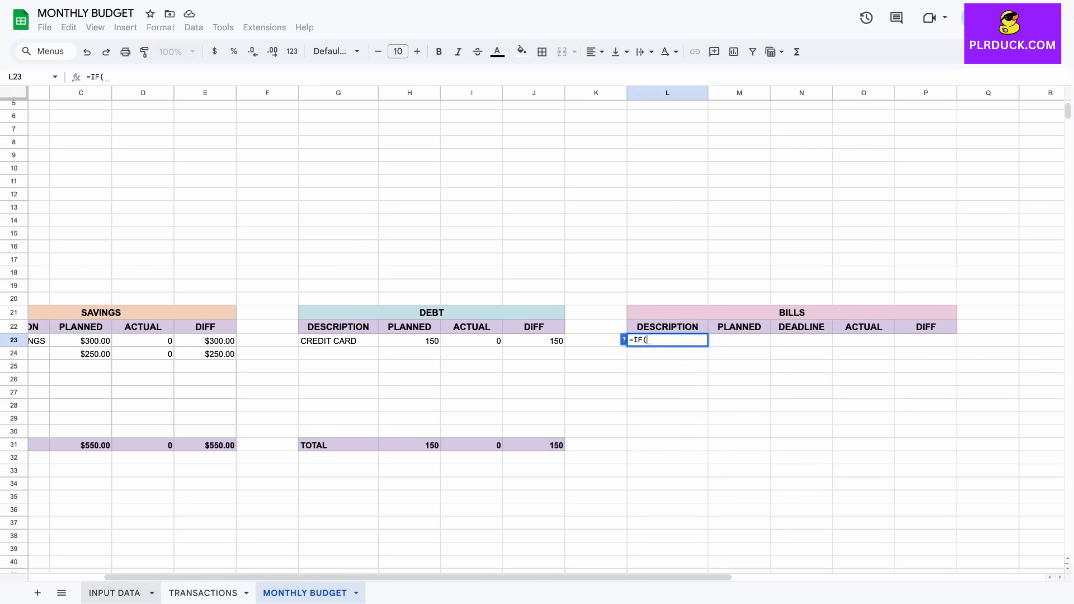
{"action": "left_click", "coordinate": [115, 593]}
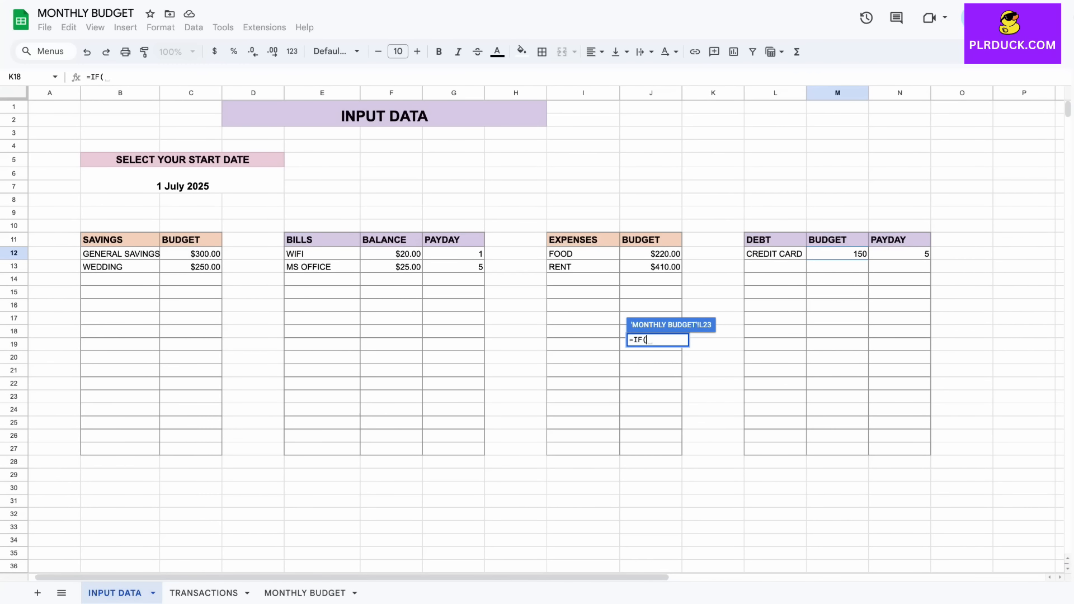
{"action": "left_click", "coordinate": [322, 254]}
{"action": "type", "text": "="}
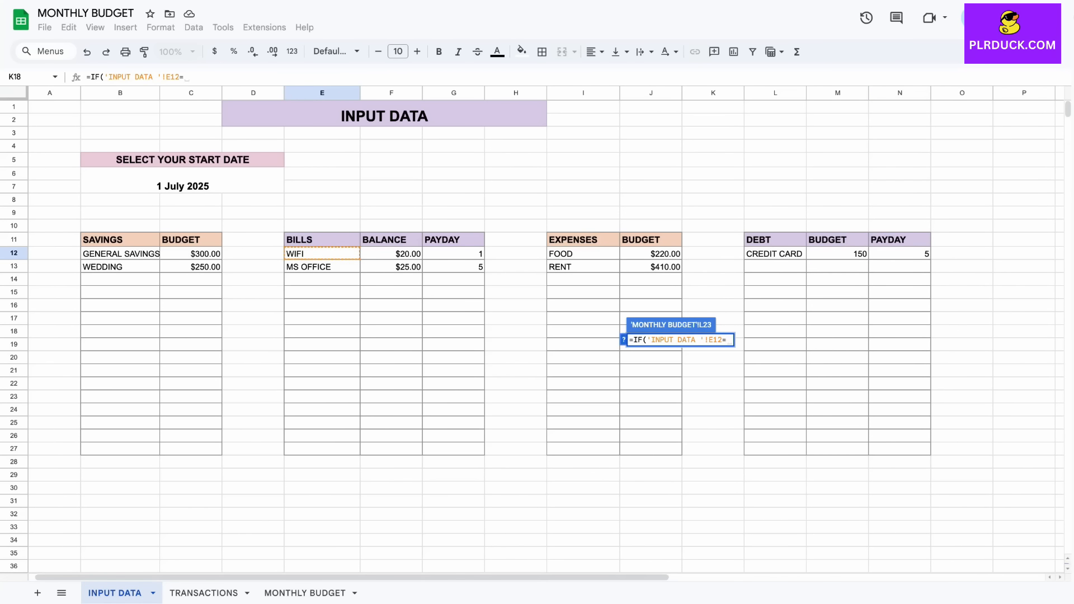
{"action": "type", "text": "\"\",\"\""}
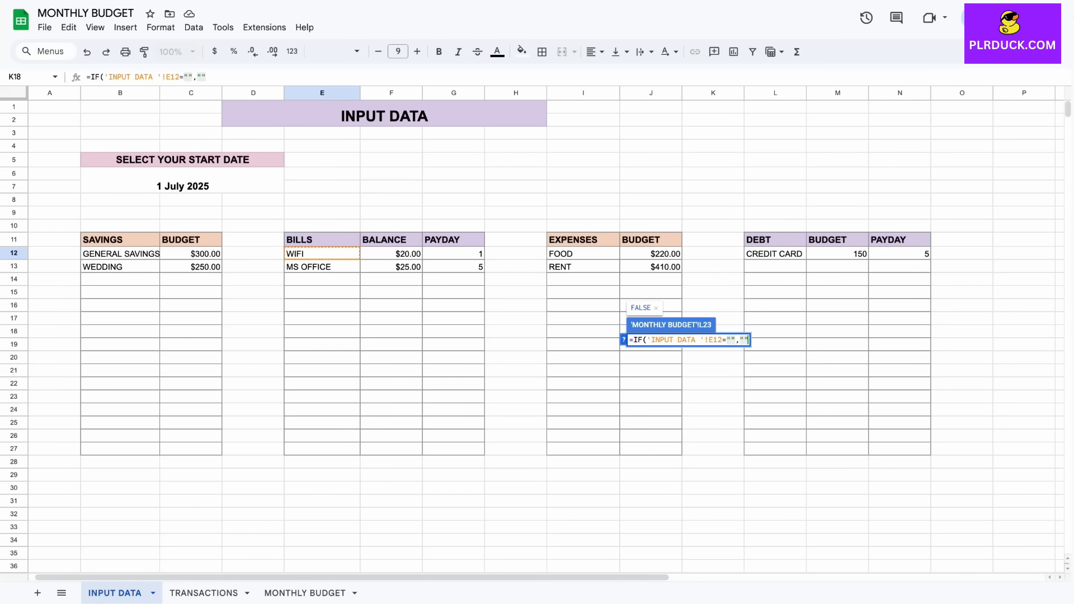
{"action": "type", "text": ","}
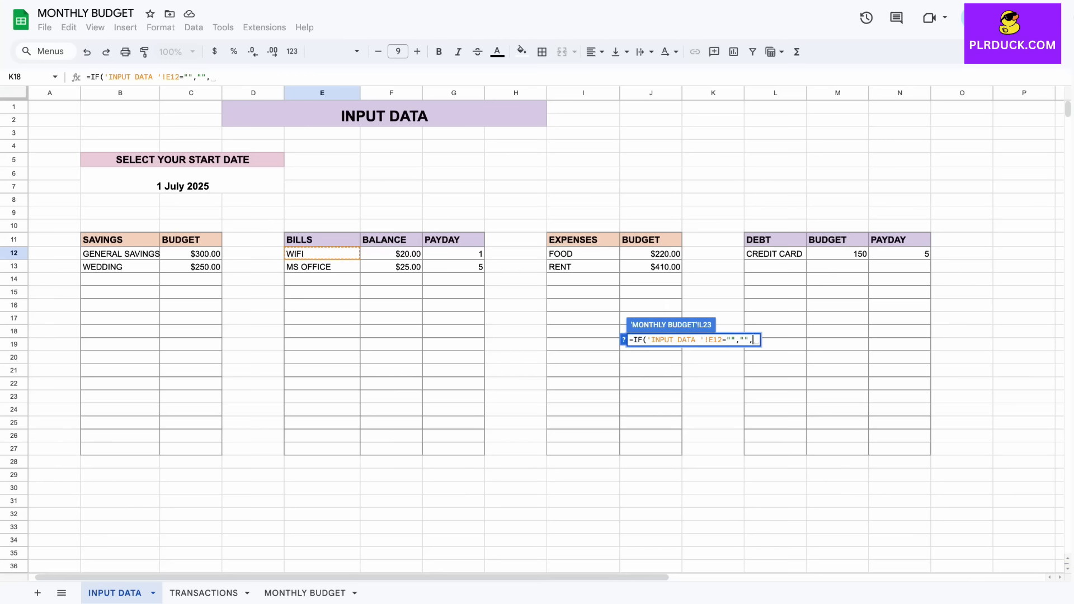
{"action": "left_click", "coordinate": [322, 254]}
{"action": "type", "text": ")"}
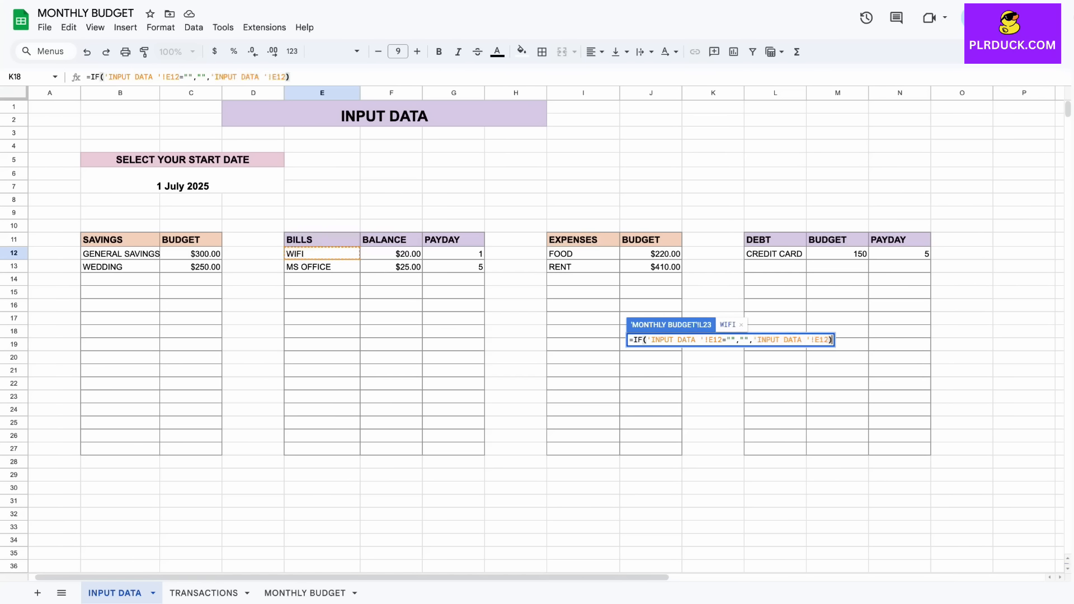
{"action": "key", "text": "Return"}
{"action": "left_click_drag", "start_coordinate": [707, 347], "coordinate": [706, 432]}
Step: Enter =IF('INPUT DATA '!F12="","",'INPUT DATA '!F12) in M23 for the BILLS planned amounts and fill it down to M30
{"action": "left_click", "coordinate": [739, 341]}
{"action": "type", "text": "="}
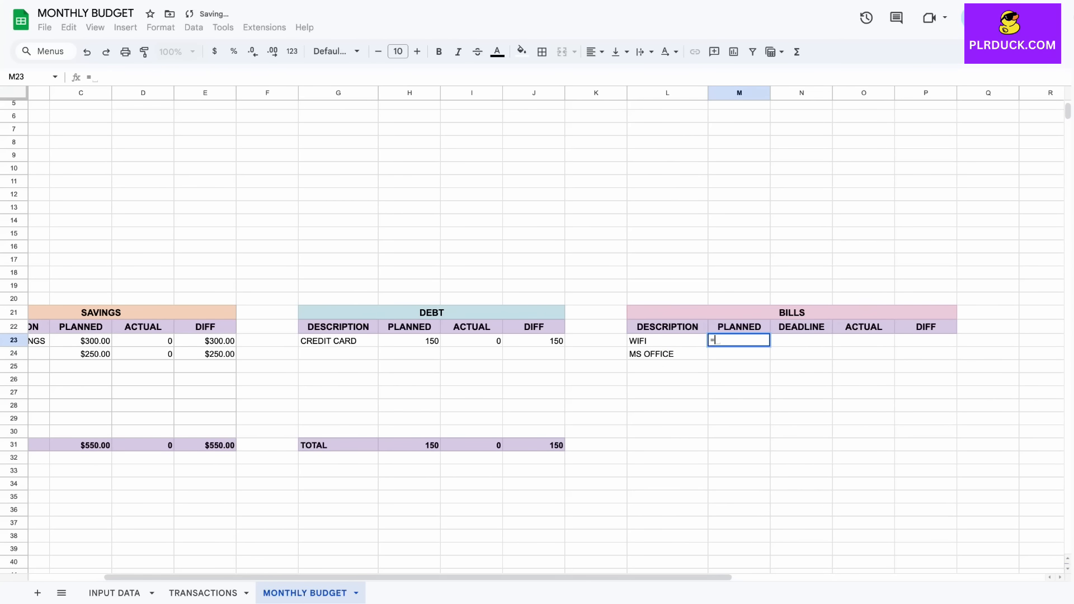
{"action": "type", "text": "IF("}
{"action": "left_click", "coordinate": [115, 593]}
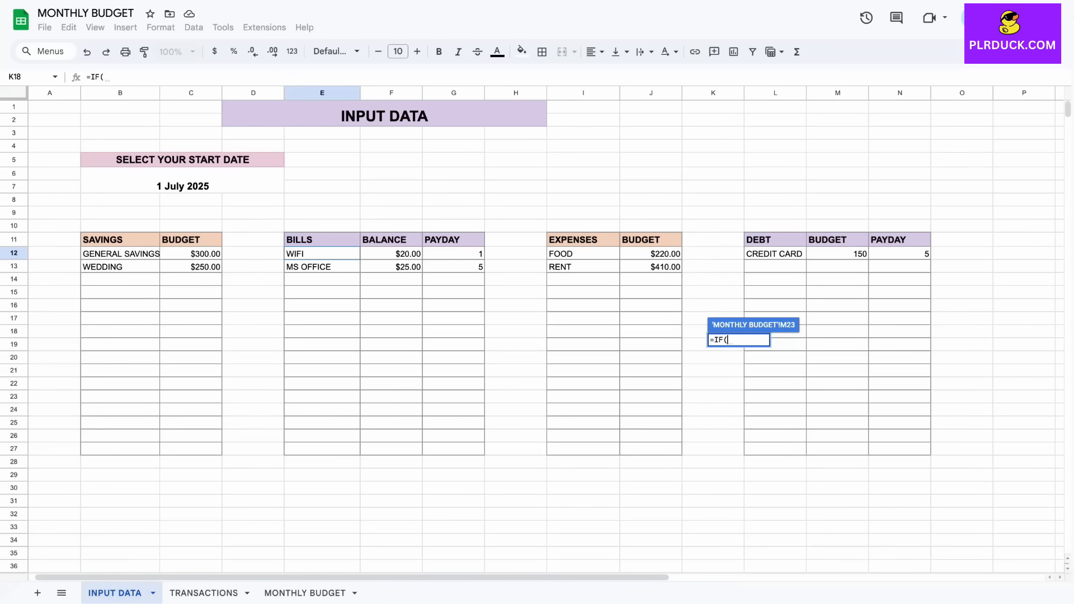
{"action": "left_click", "coordinate": [392, 254]}
{"action": "type", "text": "=\"\",\"\","}
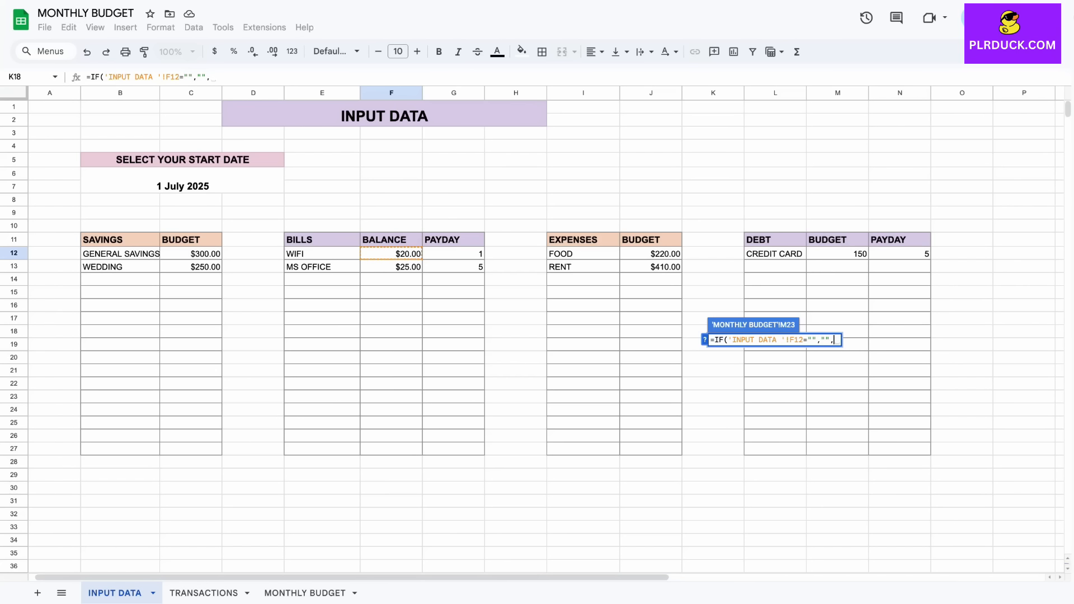
{"action": "left_click", "coordinate": [391, 254]}
{"action": "type", "text": ")"}
{"action": "key", "text": "Return"}
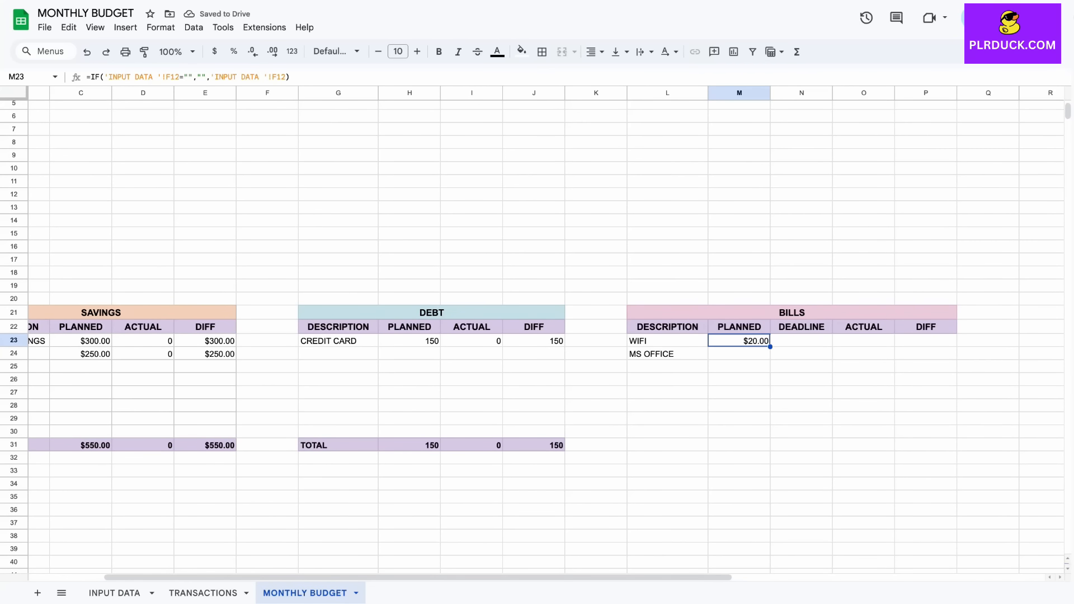
{"action": "left_click_drag", "start_coordinate": [770, 347], "coordinate": [770, 437]}
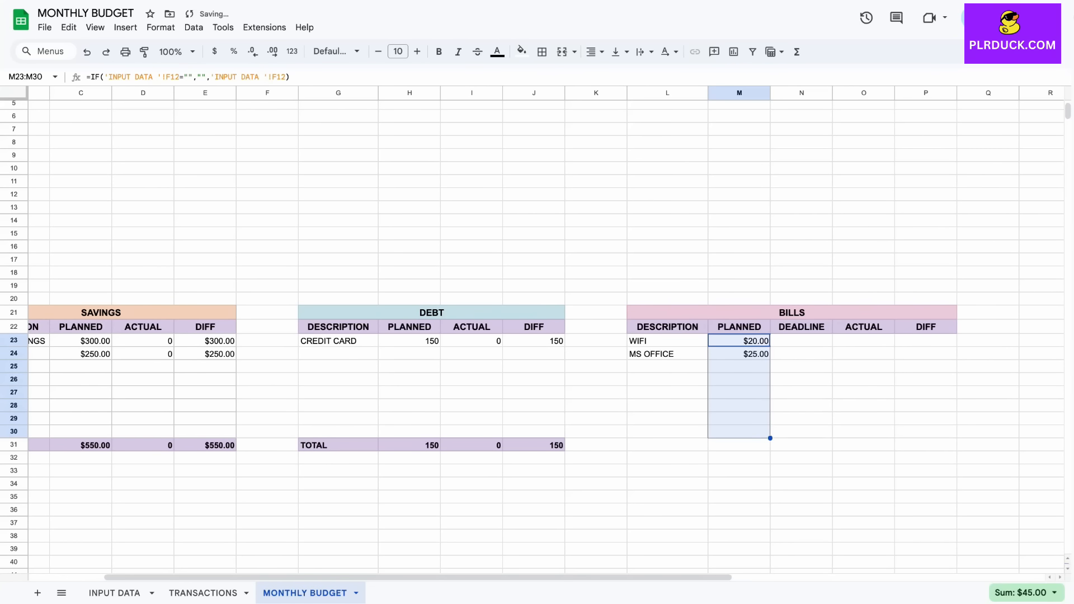
Step: Enter =IF('INPUT DATA '!G12="","",'INPUT DATA '!G12) in N23 for the BILLS deadlines and fill it down to N30
{"action": "left_click", "coordinate": [801, 341]}
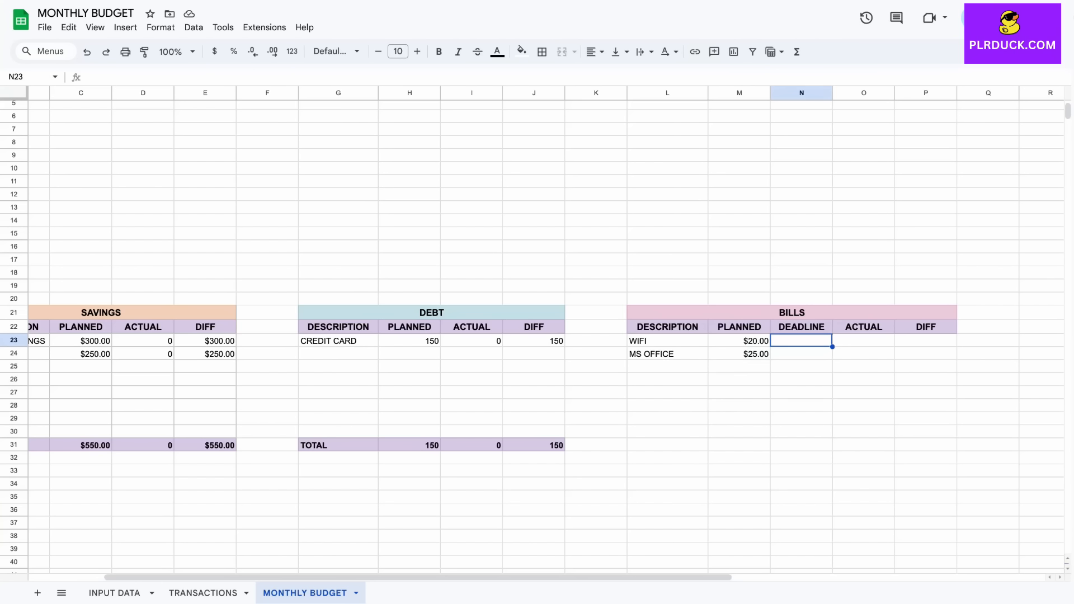
{"action": "left_click", "coordinate": [115, 593]}
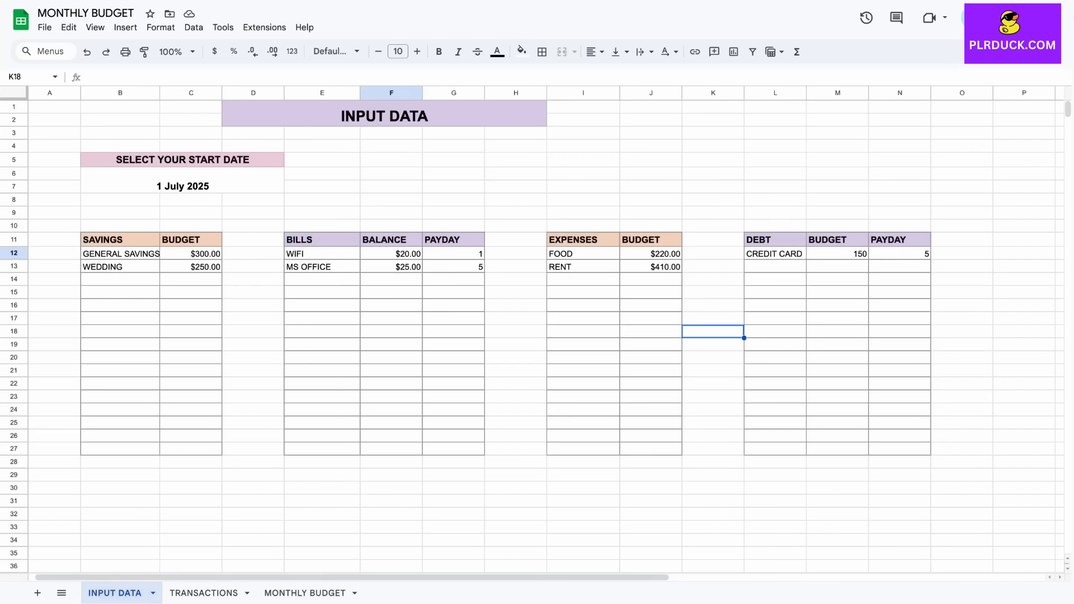
{"action": "left_click", "coordinate": [305, 594]}
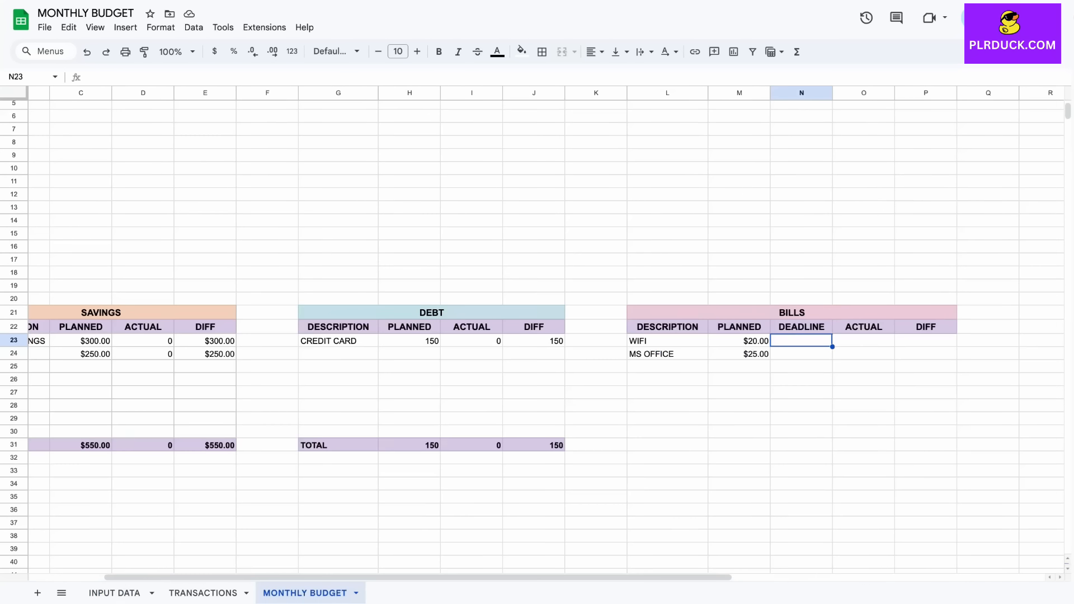
{"action": "type", "text": "=IF"}
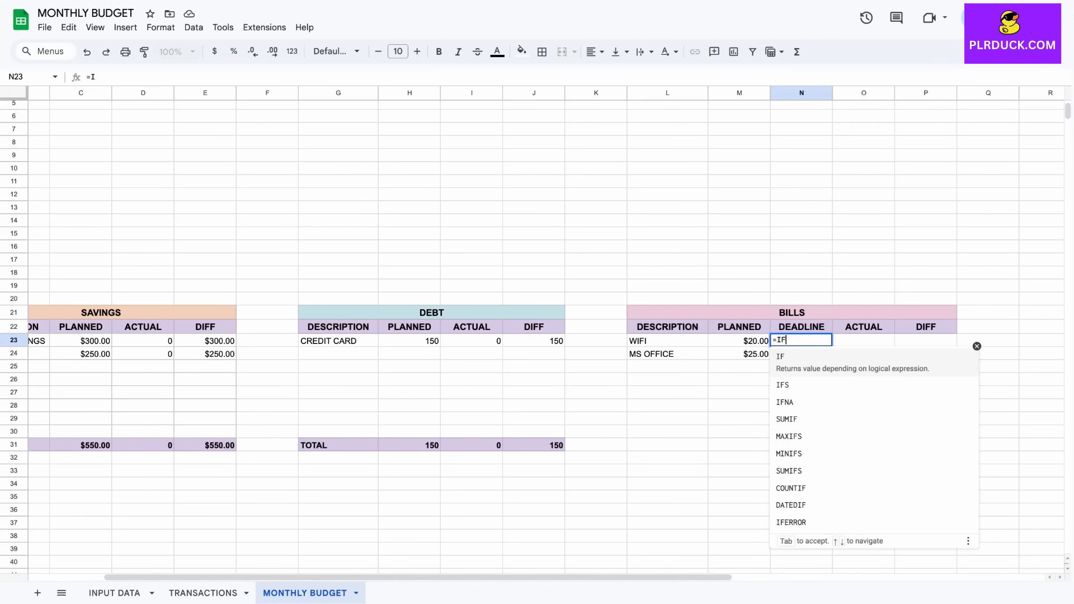
{"action": "type", "text": "("}
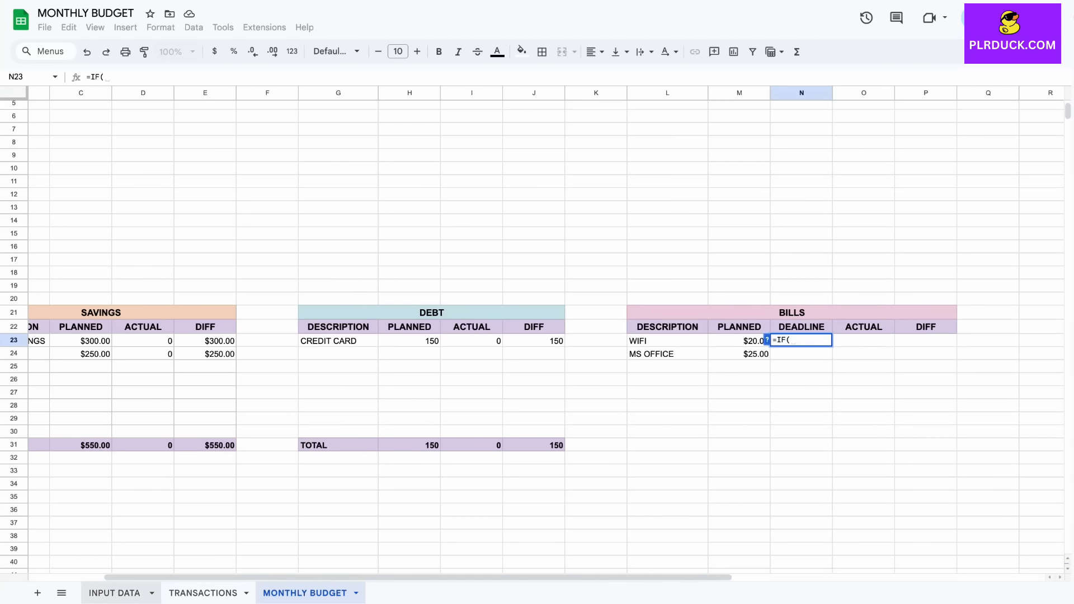
{"action": "left_click", "coordinate": [115, 593]}
{"action": "left_click", "coordinate": [453, 254]}
{"action": "type", "text": "="}
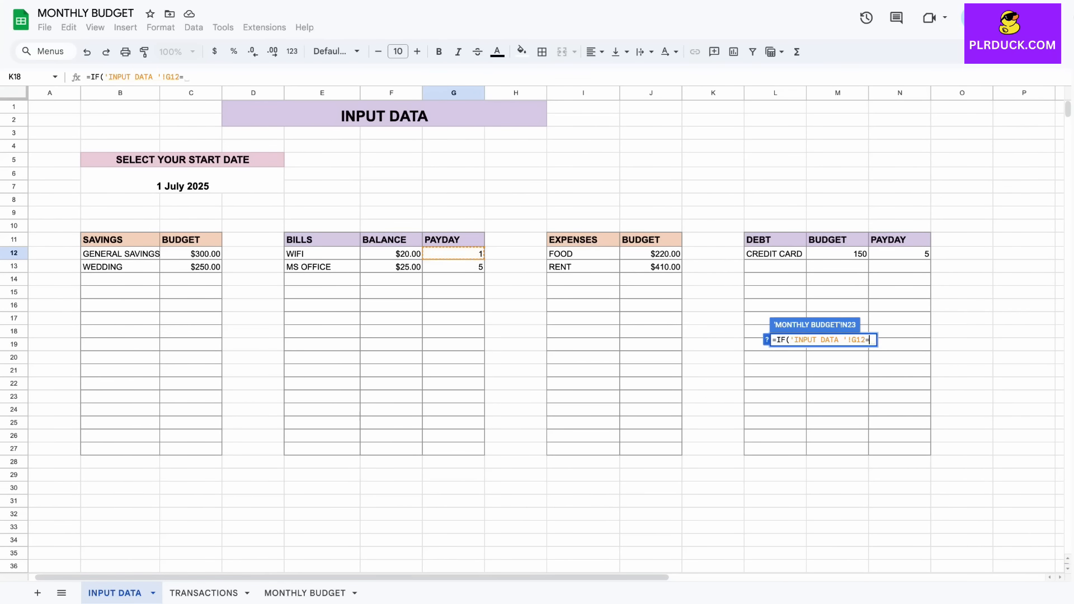
{"action": "type", "text": "\"\",\"\","}
{"action": "left_click", "coordinate": [454, 253]}
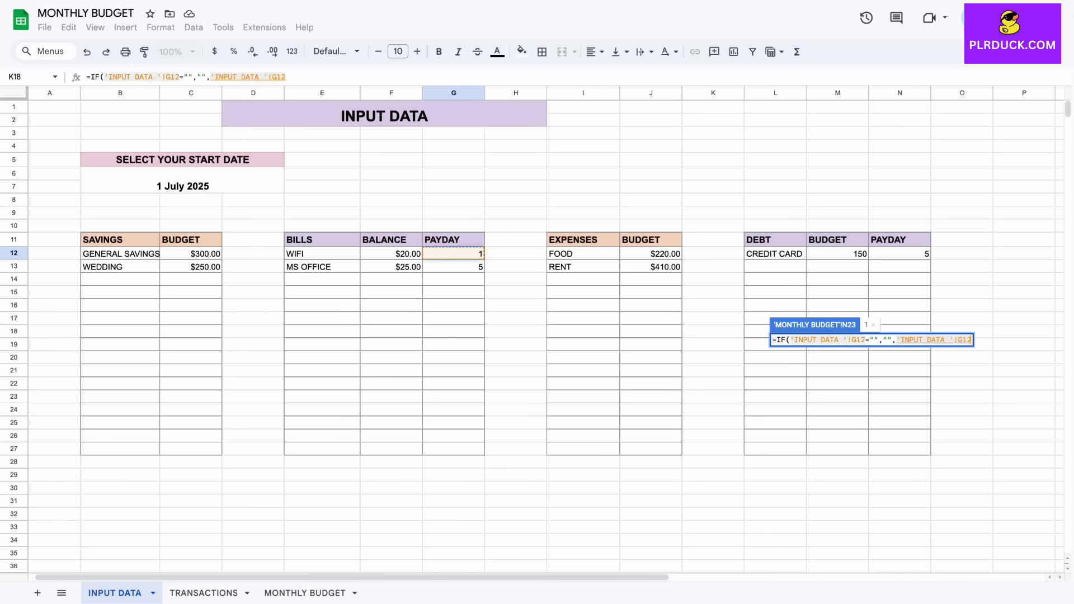
{"action": "type", "text": ")"}
{"action": "key", "text": "Return"}
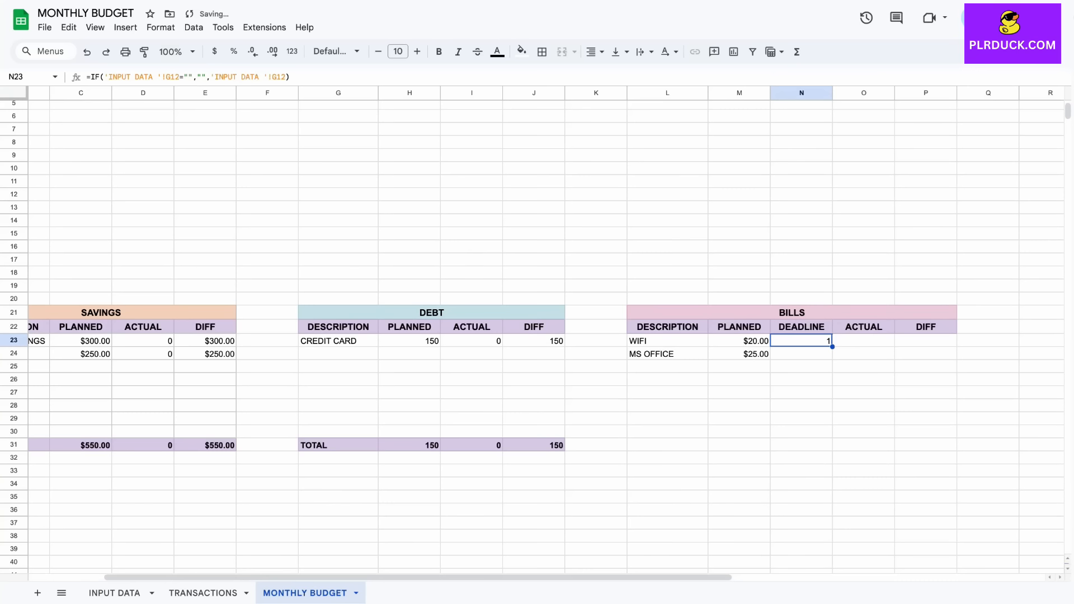
{"action": "double_click", "coordinate": [833, 347]}
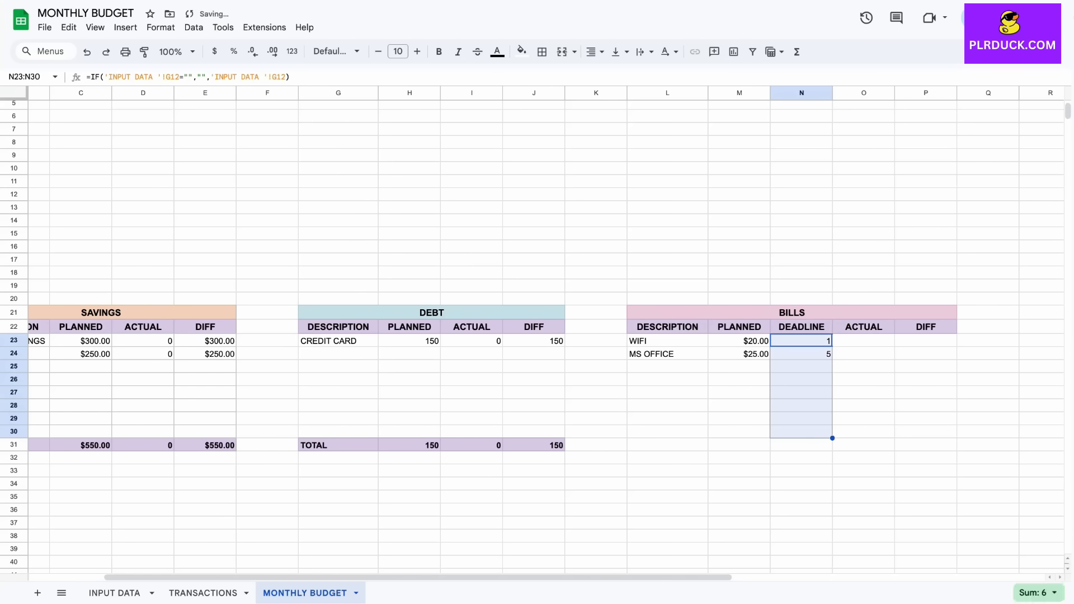
Step: Begin the BILLS actual formula in O23 with an IF that returns an empty string when L23 is blank
{"action": "left_click", "coordinate": [863, 341]}
{"action": "scroll", "coordinate": [863, 340], "scroll_direction": "right", "scroll_amount": 3}
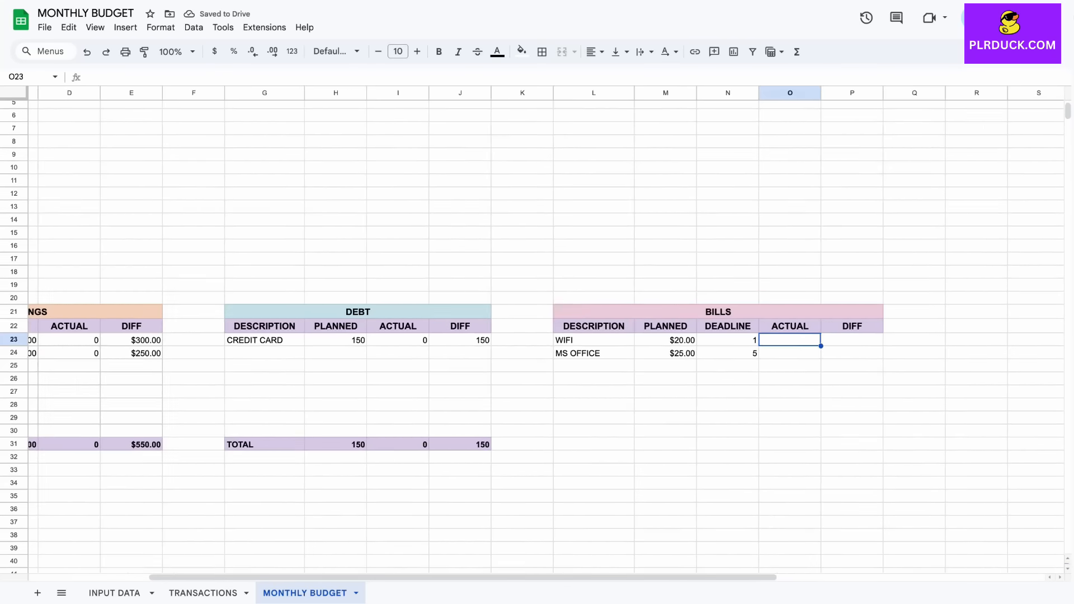
{"action": "scroll", "coordinate": [863, 340], "scroll_direction": "down", "scroll_amount": 1}
{"action": "type", "text": "="}
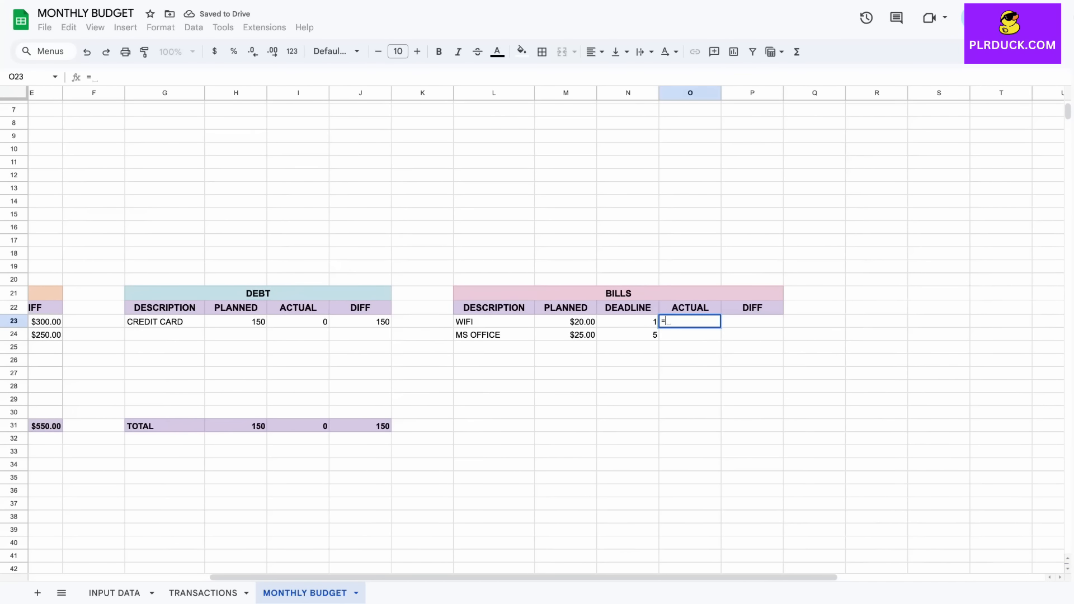
{"action": "type", "text": "IF("}
{"action": "left_click", "coordinate": [493, 322]}
{"action": "type", "text": "=\"\",\"\""}
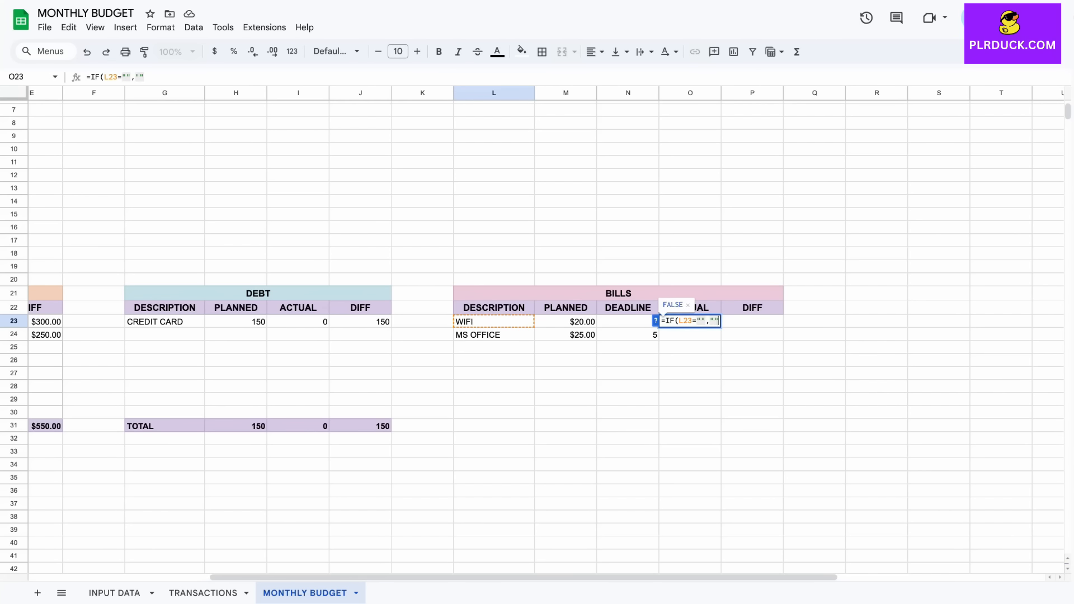
{"action": "type", "text": ","}
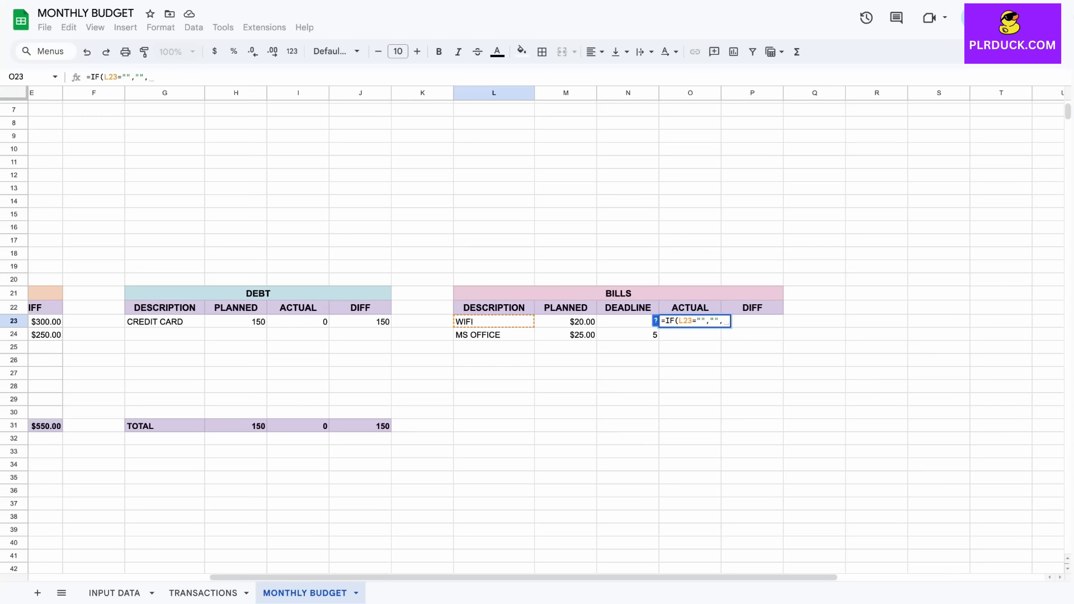
Step: Complete the O23 formula with SUMIF(TRANSACTIONS!E6:E22,L23,TRANSACTIONS!D6:D22) as the IF's false value
{"action": "type", "text": "SUMIF"}
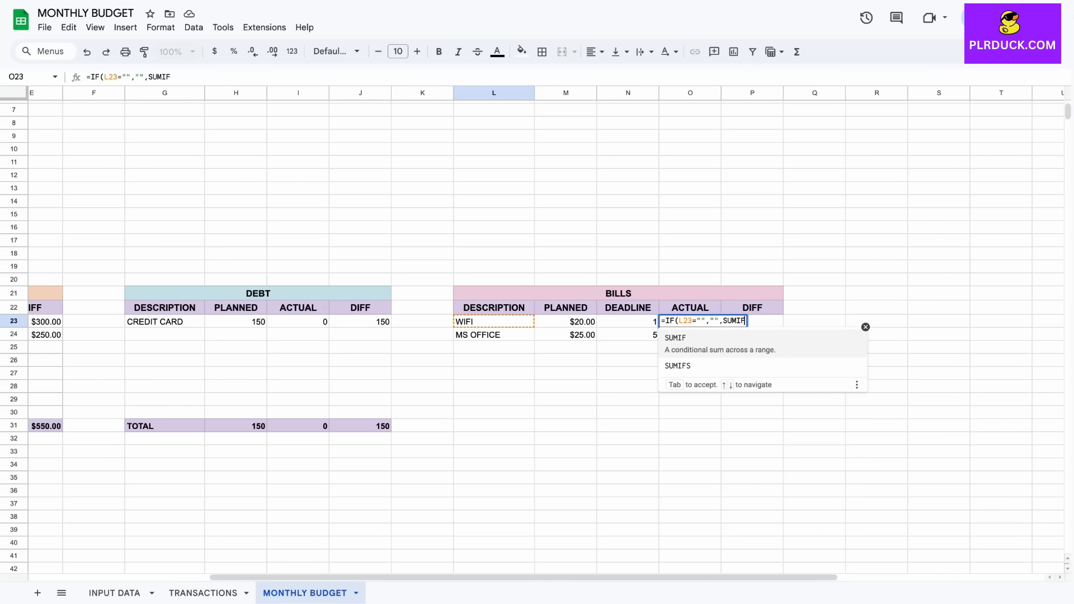
{"action": "type", "text": "("}
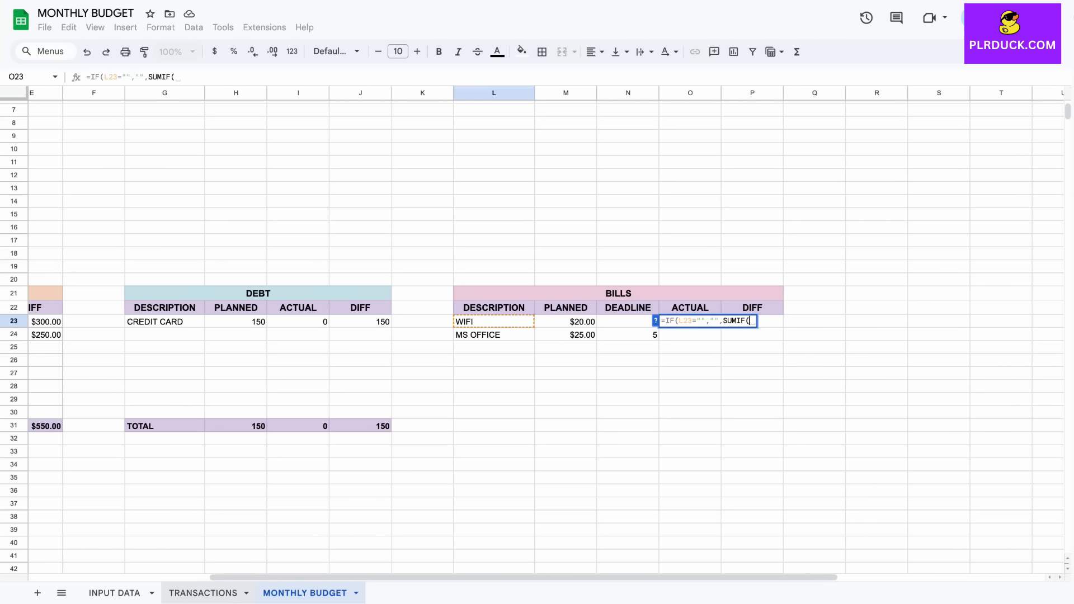
{"action": "left_click", "coordinate": [203, 593]}
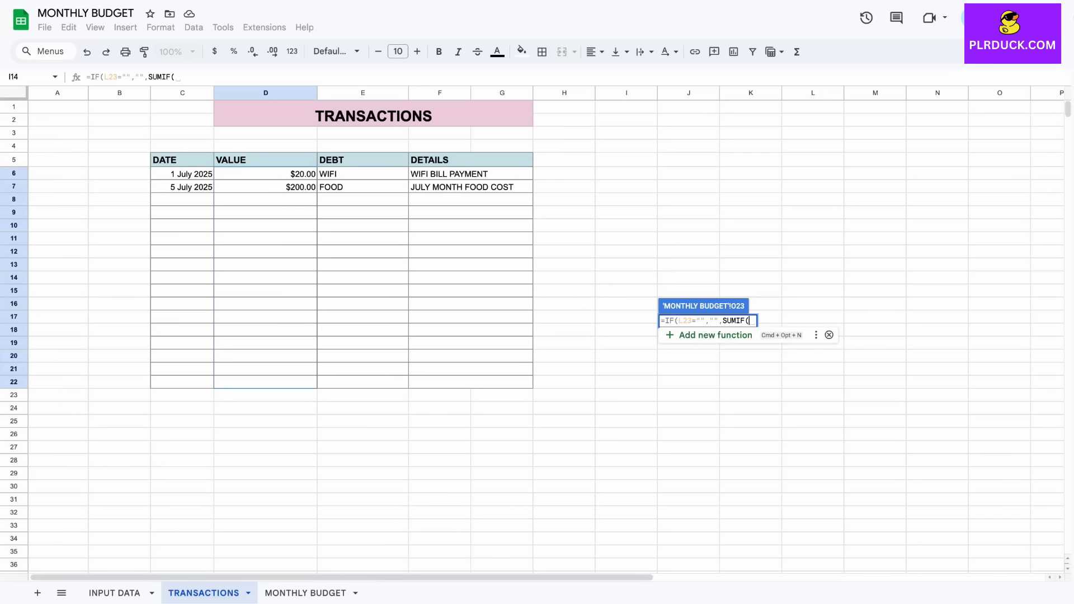
{"action": "left_click_drag", "start_coordinate": [362, 174], "coordinate": [363, 383]}
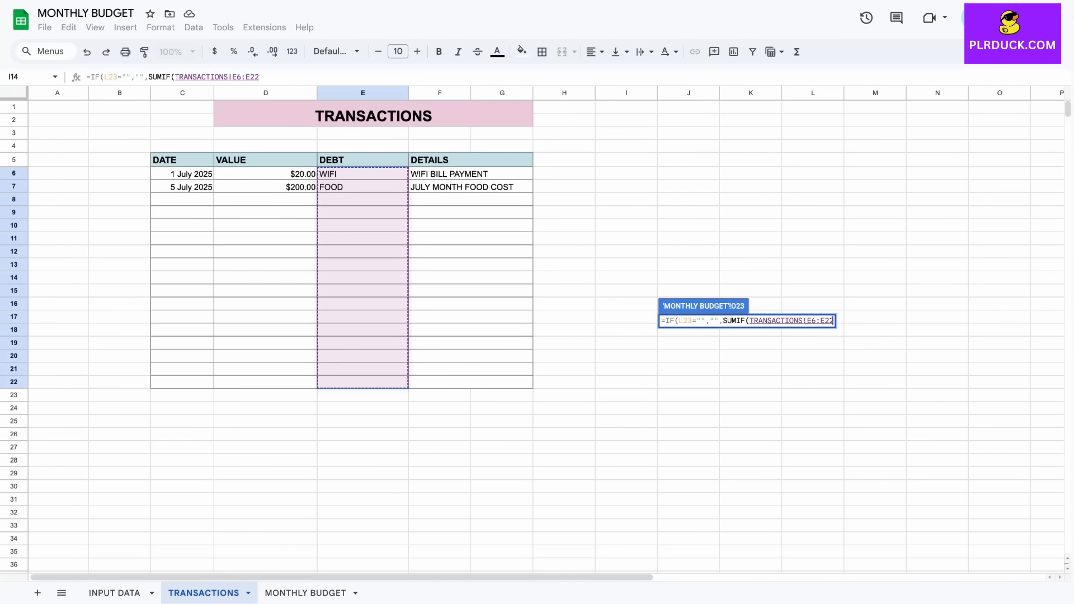
{"action": "type", "text": ","}
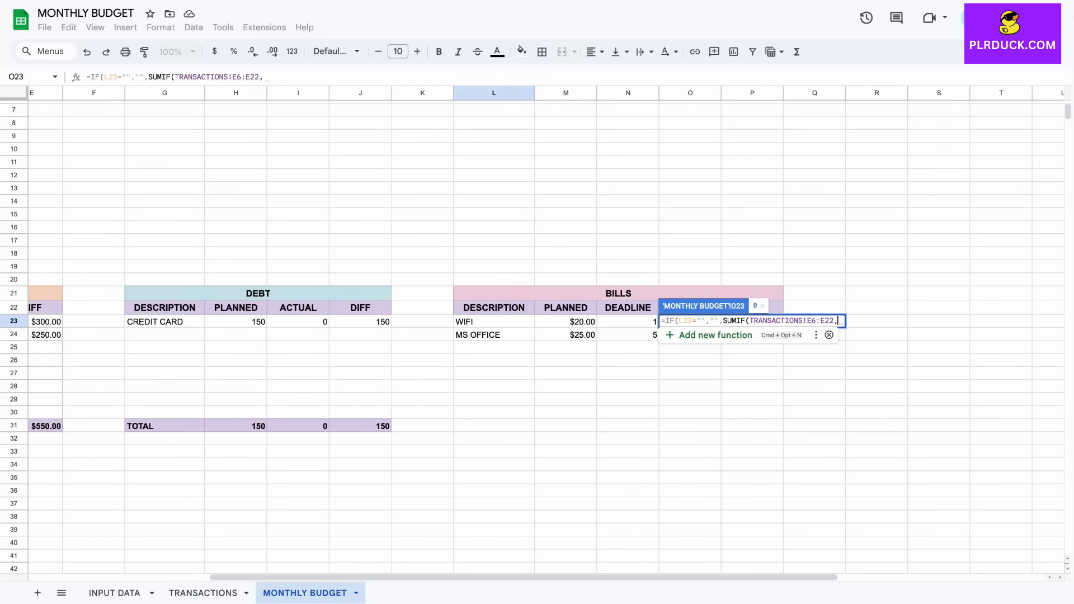
{"action": "left_click", "coordinate": [493, 322]}
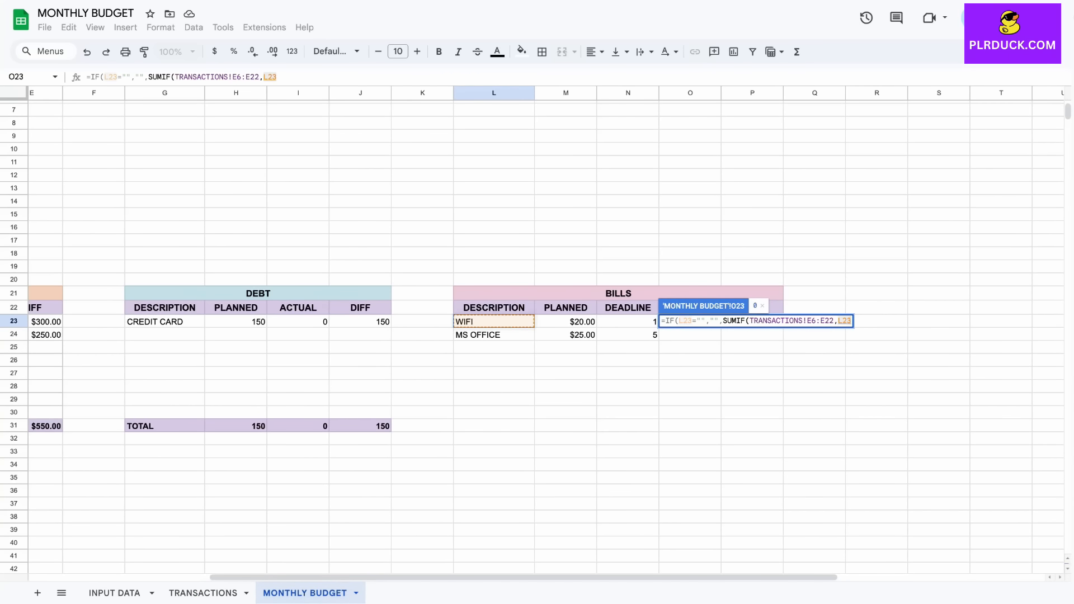
{"action": "type", "text": ","}
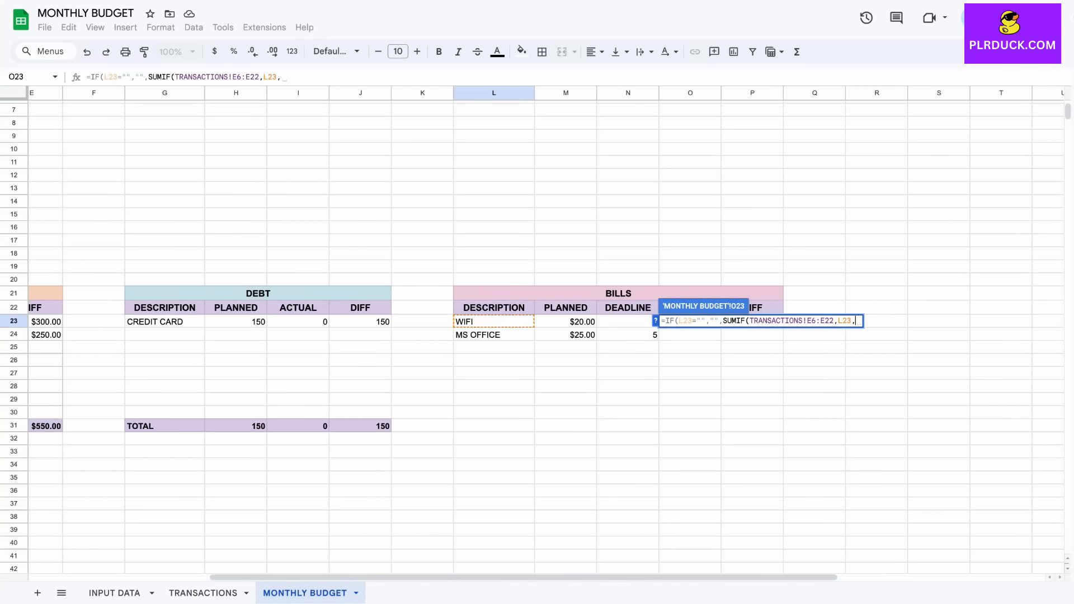
{"action": "left_click", "coordinate": [203, 593]}
{"action": "left_click_drag", "start_coordinate": [266, 173], "coordinate": [266, 381]}
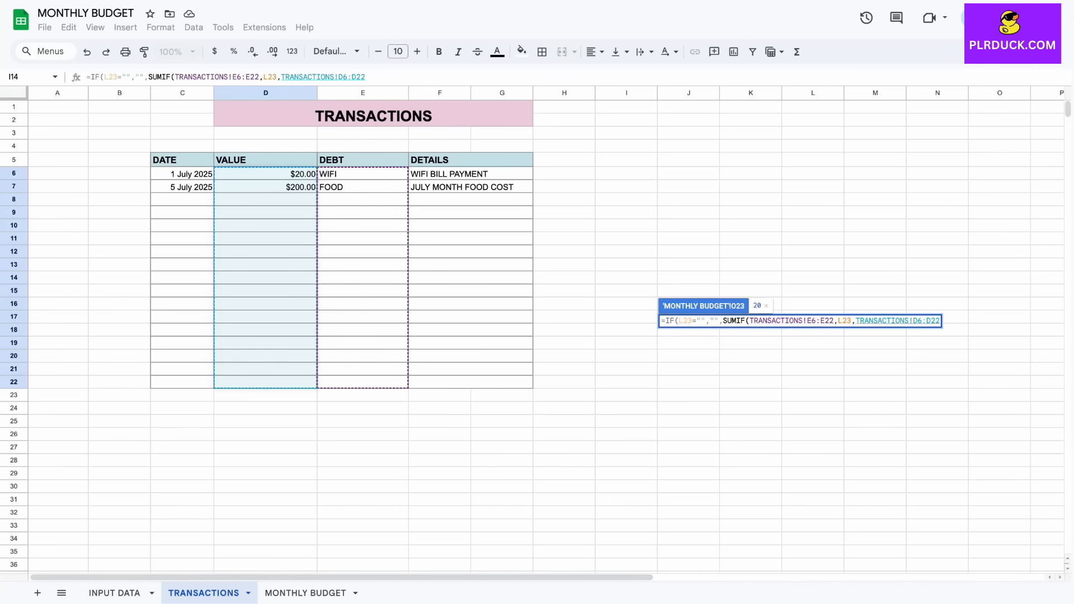
{"action": "type", "text": "))"}
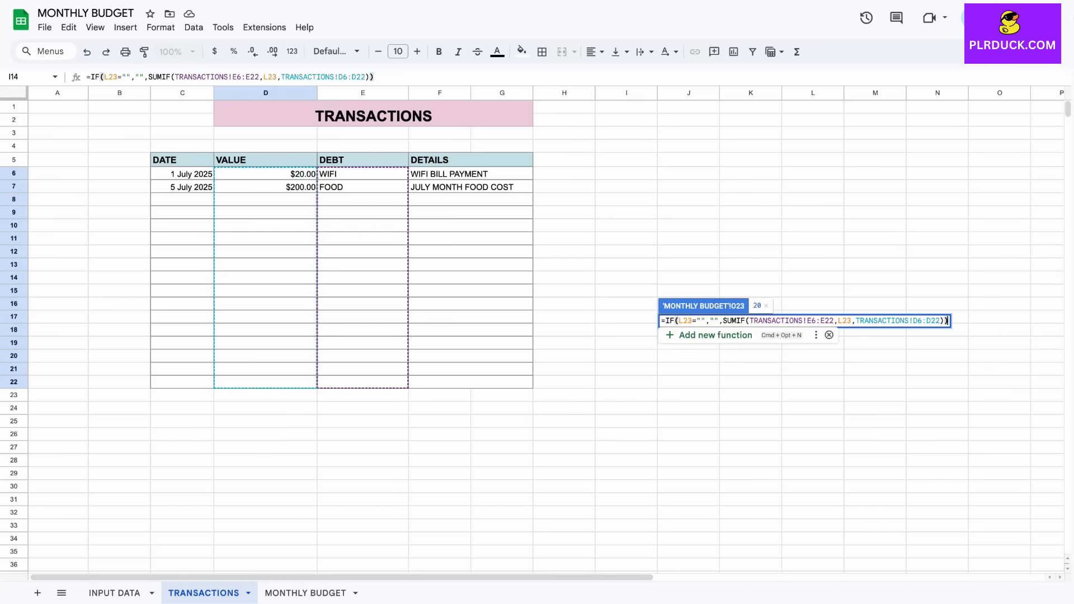
{"action": "key", "text": "Return"}
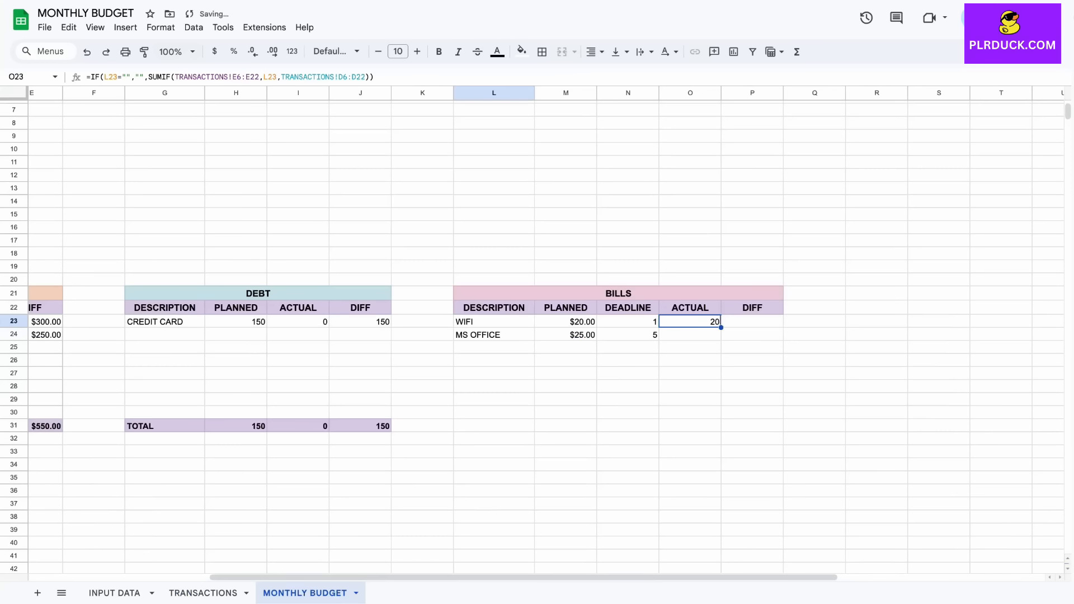
Step: Check the TRANSACTIONS entries and fill the BILLS actual formula in O23 down to O29
{"action": "left_click", "coordinate": [203, 594]}
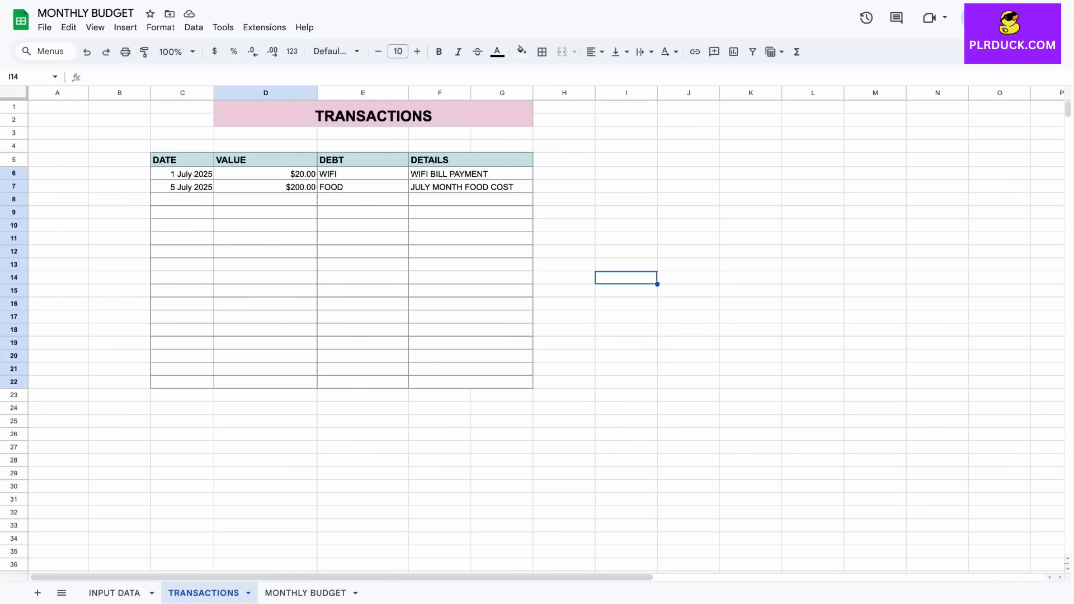
{"action": "left_click", "coordinate": [305, 593]}
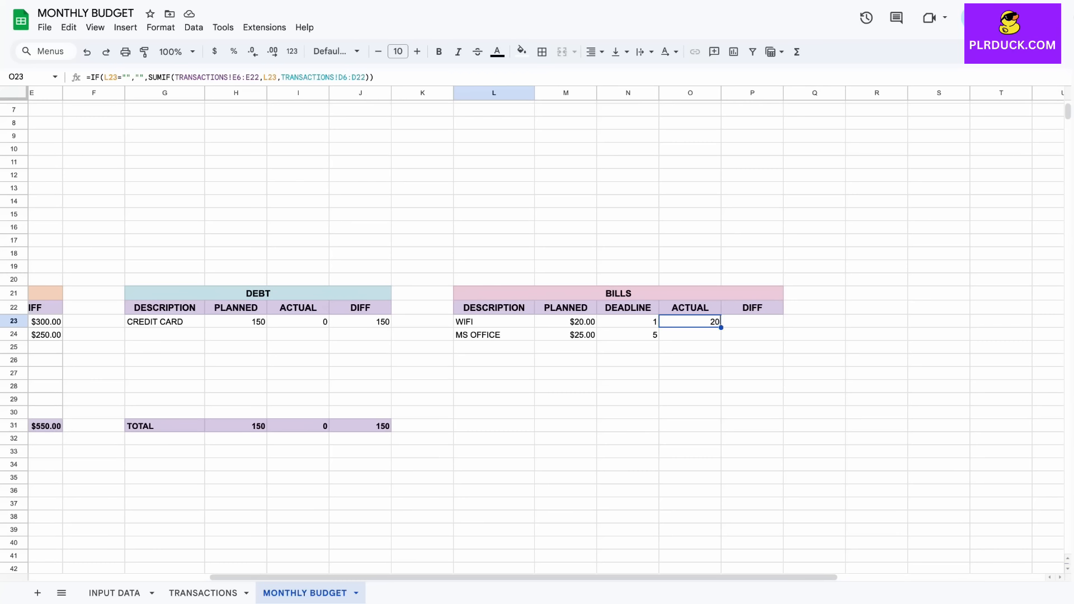
{"action": "left_click_drag", "start_coordinate": [721, 335], "coordinate": [720, 400]}
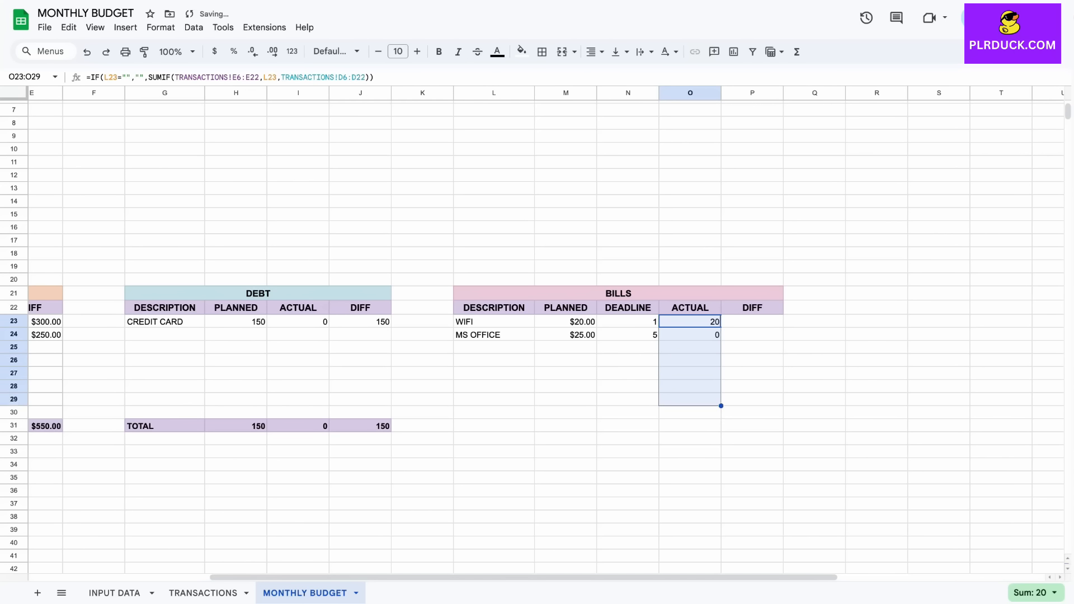
Step: Enter =M23-O23 in P23 for the BILLS difference, fill it down, and leave P25 empty below the MS OFFICE row
{"action": "left_click", "coordinate": [752, 322]}
{"action": "type", "text": "="}
{"action": "left_click", "coordinate": [566, 321]}
{"action": "type", "text": "-"}
{"action": "left_click", "coordinate": [689, 322]}
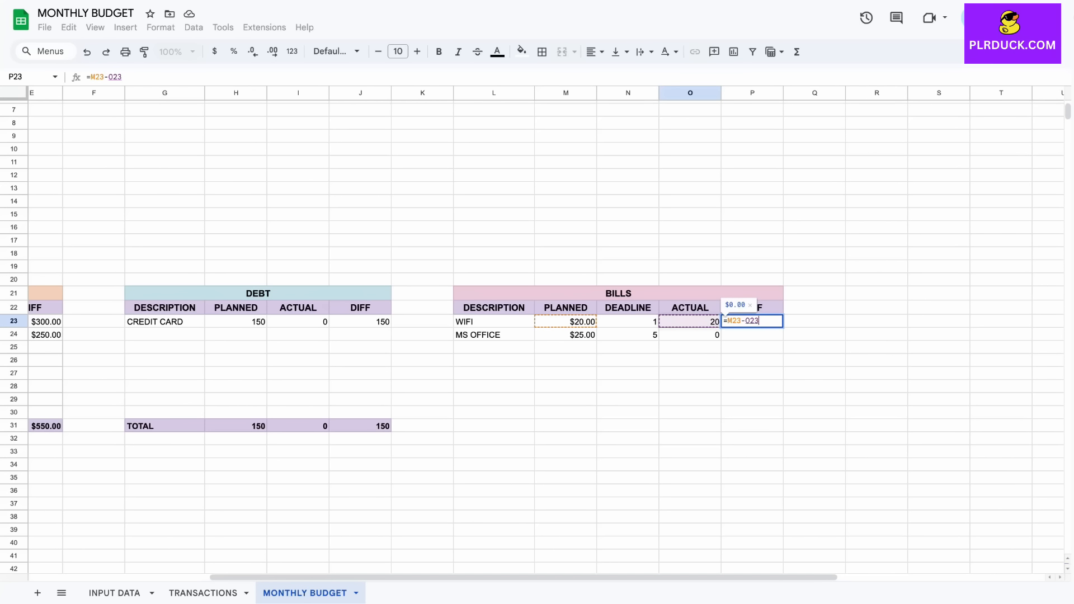
{"action": "key", "text": "Return"}
{"action": "left_click_drag", "start_coordinate": [783, 334], "coordinate": [781, 347]}
{"action": "left_click", "coordinate": [777, 348]}
{"action": "key", "text": "Delete"}
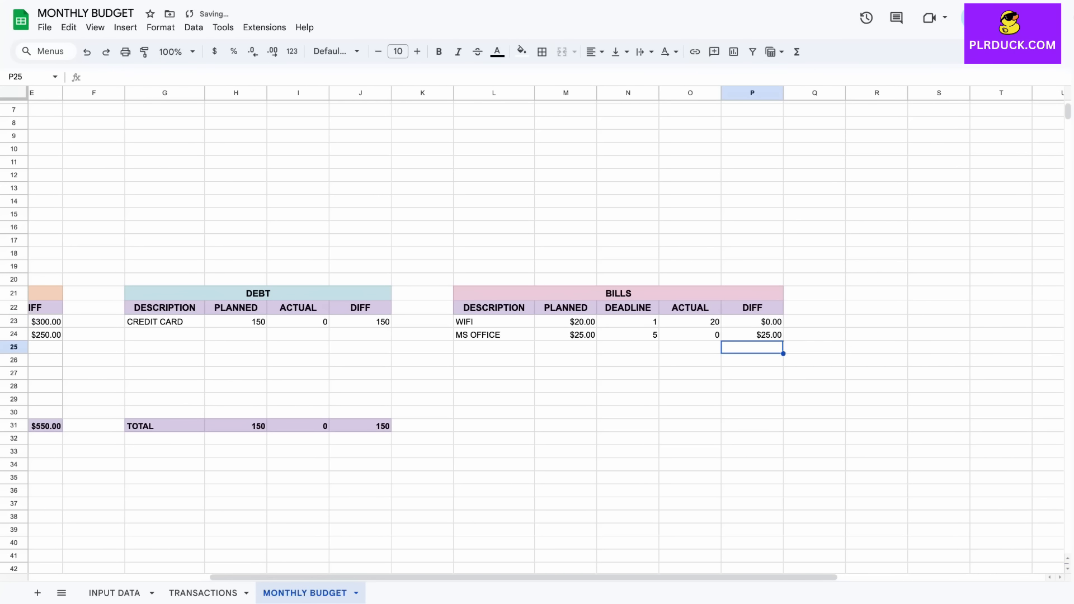
Step: Label L31 TOTAL and sum the BILLS planned amounts M23:M30 in M31
{"action": "left_click", "coordinate": [494, 426]}
{"action": "type", "text": "TOTAL"}
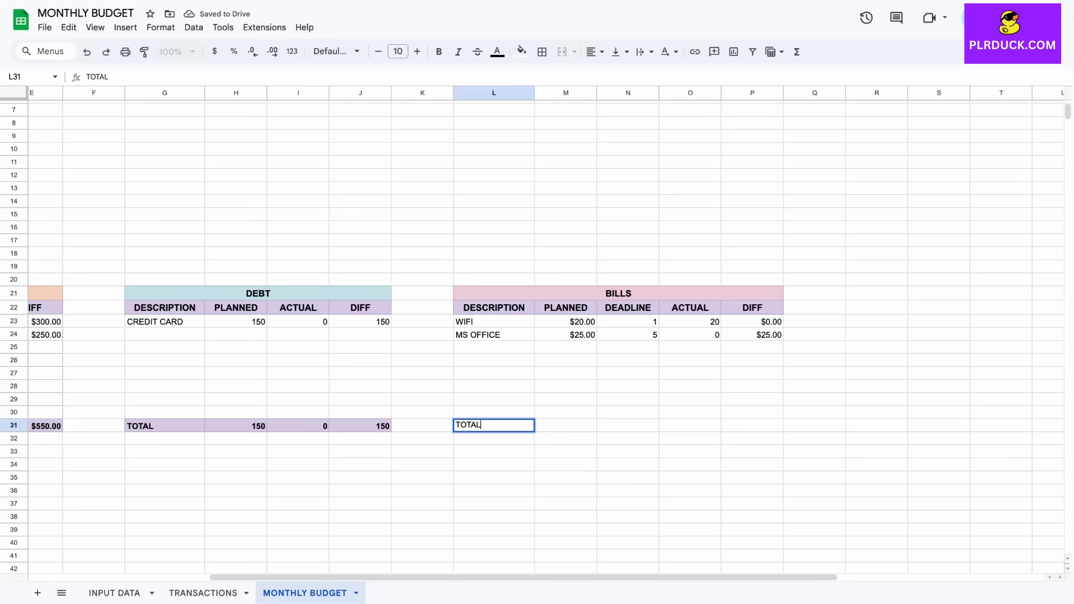
{"action": "key", "text": "Tab"}
{"action": "type", "text": "=SUM("}
{"action": "left_click_drag", "start_coordinate": [565, 322], "coordinate": [566, 412]}
{"action": "key", "text": "Return"}
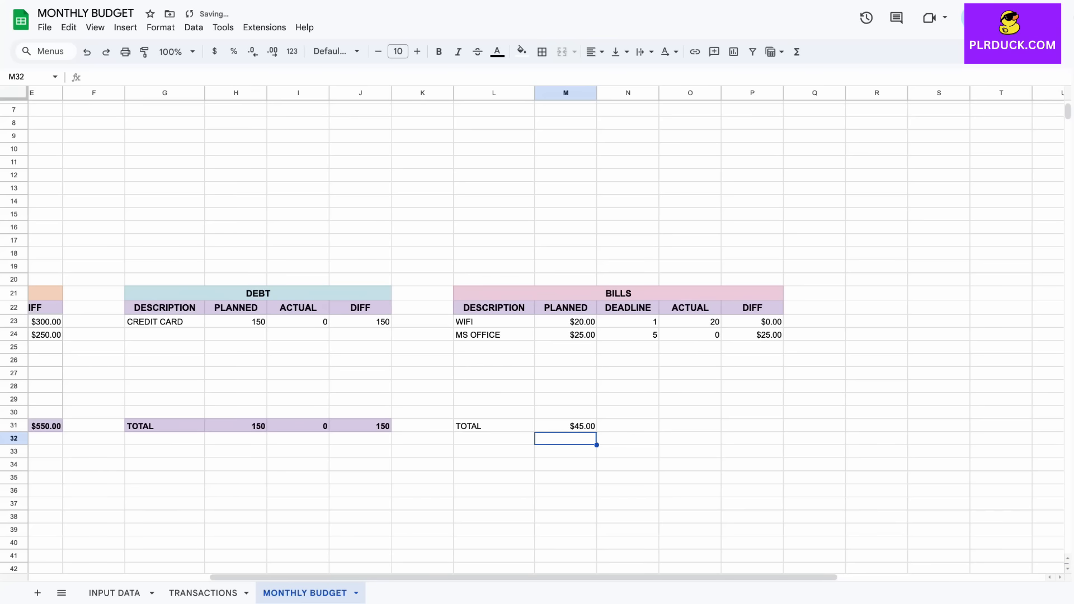
Step: Add SUM formulas in O31 and P31 to total the BILLS ACTUAL and DIFF columns
{"action": "left_click", "coordinate": [690, 425]}
{"action": "type", "text": "=SUM"}
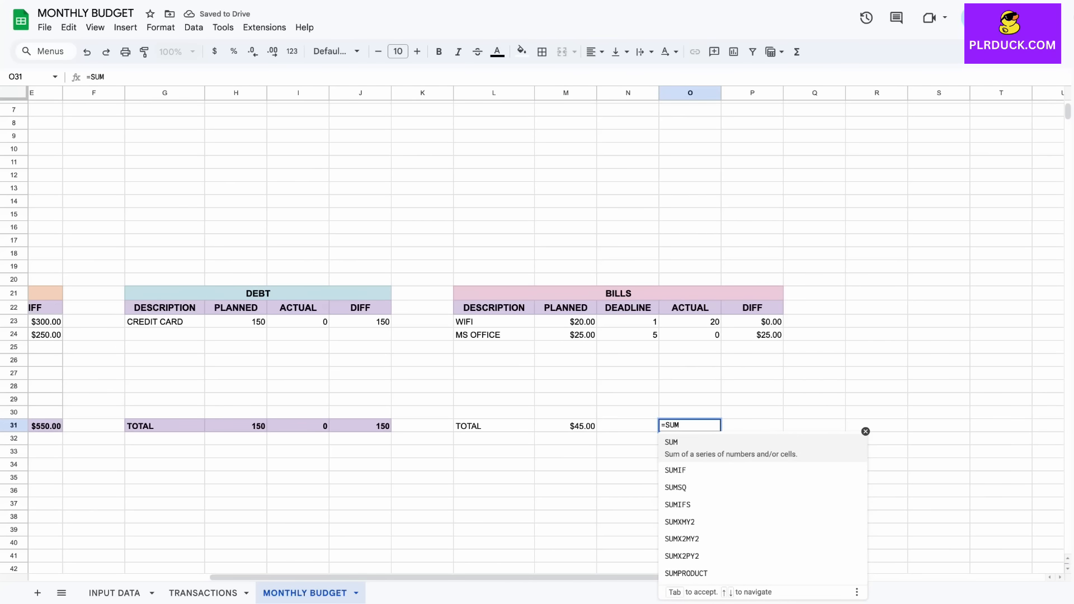
{"action": "type", "text": "("}
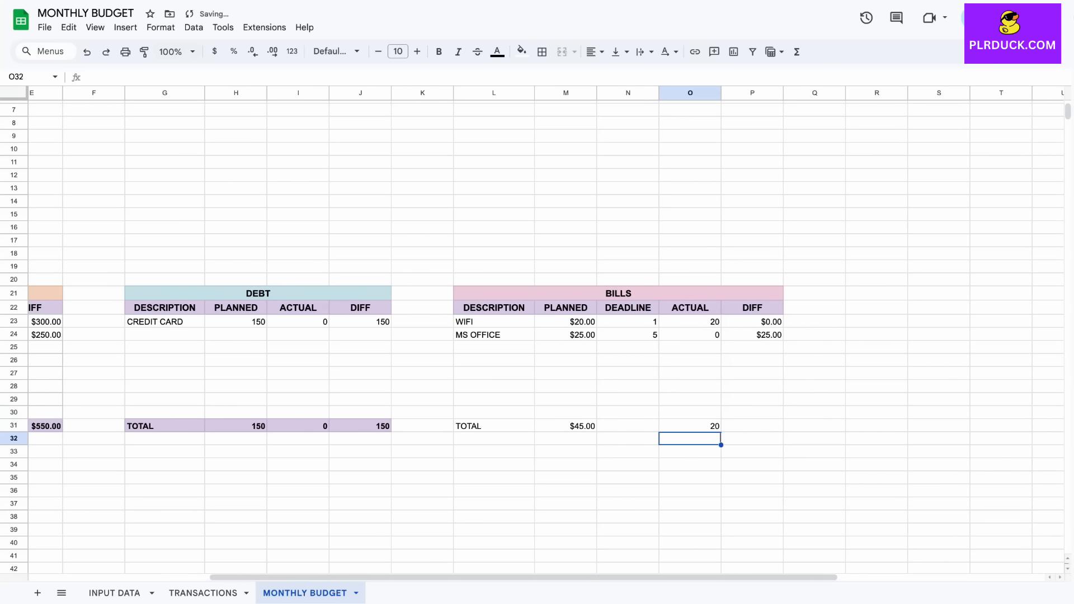
{"action": "left_click", "coordinate": [752, 426]}
{"action": "type", "text": "=SUM("}
{"action": "left_click", "coordinate": [752, 321]}
{"action": "left_click_drag", "start_coordinate": [752, 322], "coordinate": [752, 413]}
{"action": "key", "text": "Return"}
Step: Make the BILLS total row L31:P31 bold and fill it with the custom light purple
{"action": "left_click_drag", "start_coordinate": [494, 426], "coordinate": [752, 426]}
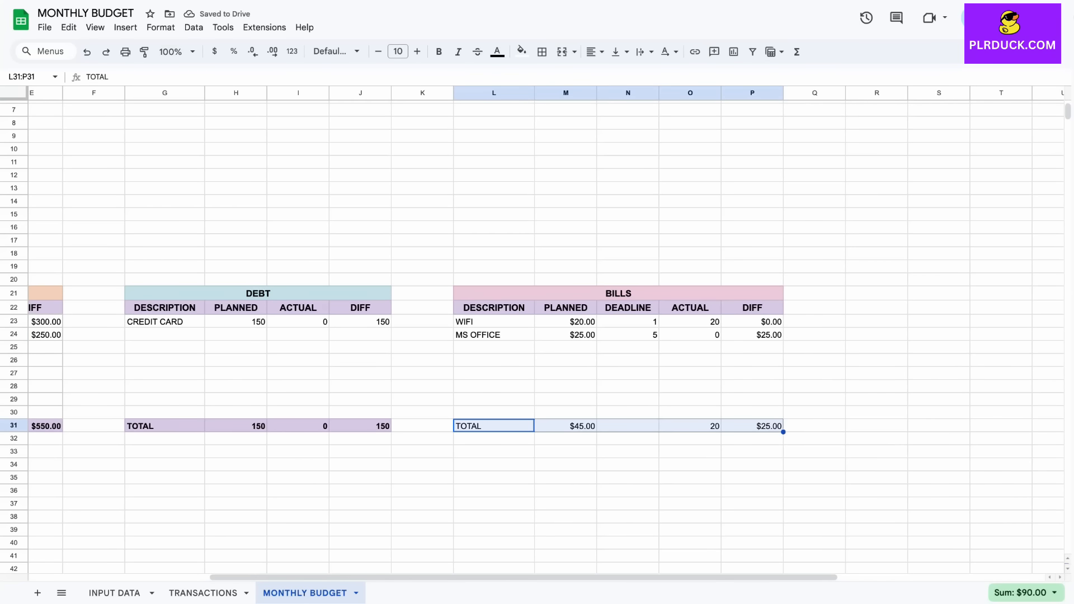
{"action": "left_click", "coordinate": [438, 52]}
{"action": "left_click", "coordinate": [521, 51]}
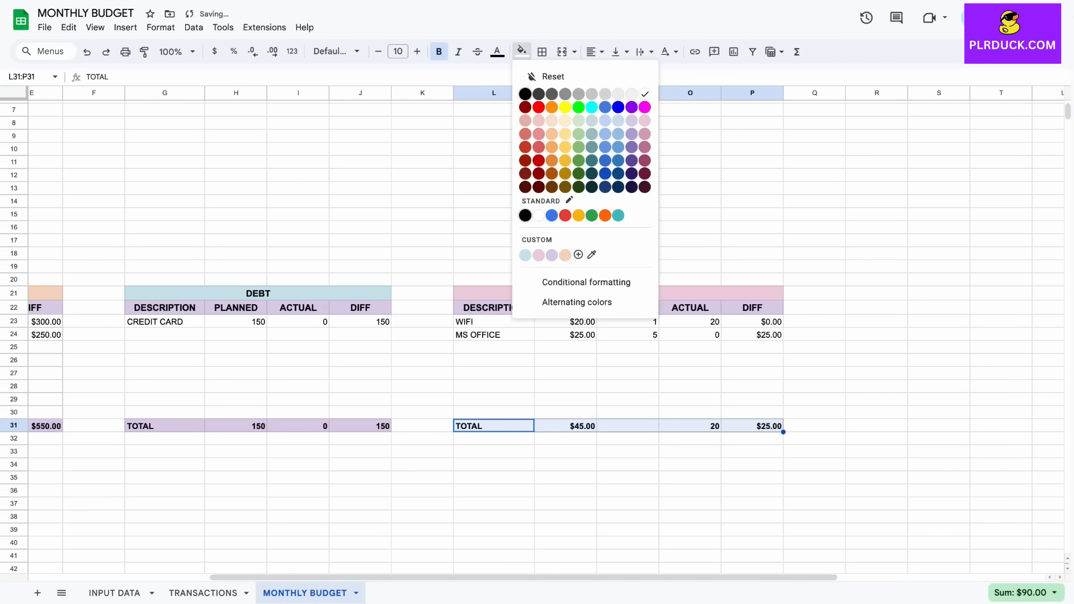
{"action": "left_click", "coordinate": [551, 255]}
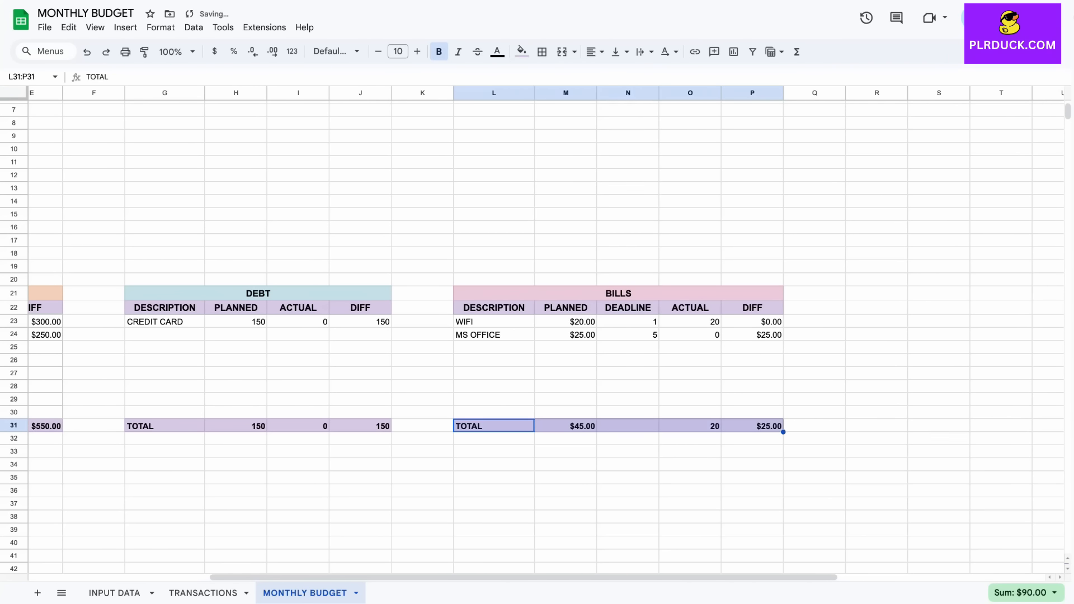
{"action": "scroll", "coordinate": [612, 491], "scroll_direction": "up", "scroll_amount": 1}
{"action": "left_click", "coordinate": [611, 491]}
Step: Merge R21:U21 beside the BILLS table and enter the title EXPENSES
{"action": "scroll", "coordinate": [611, 492], "scroll_direction": "right", "scroll_amount": 5}
{"action": "scroll", "coordinate": [546, 337], "scroll_direction": "left", "scroll_amount": 1}
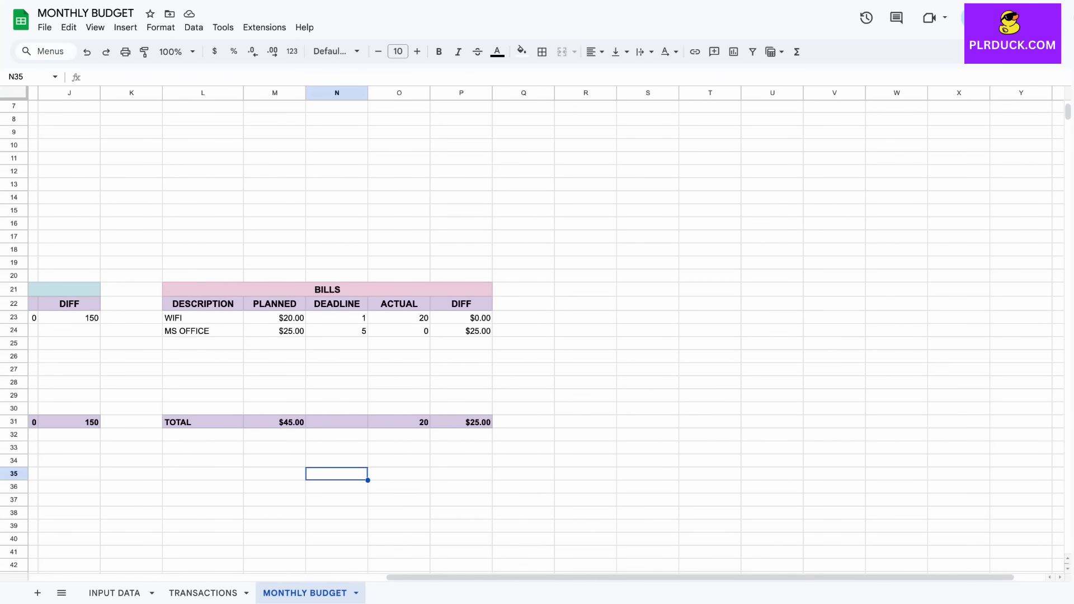
{"action": "left_click_drag", "start_coordinate": [586, 289], "coordinate": [773, 290]}
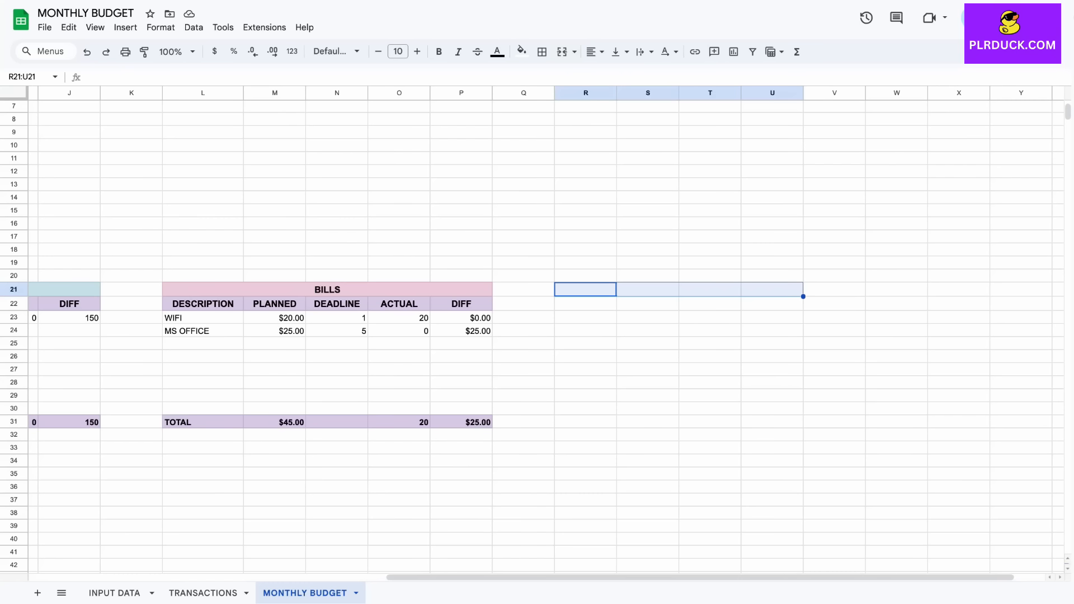
{"action": "left_click", "coordinate": [561, 52]}
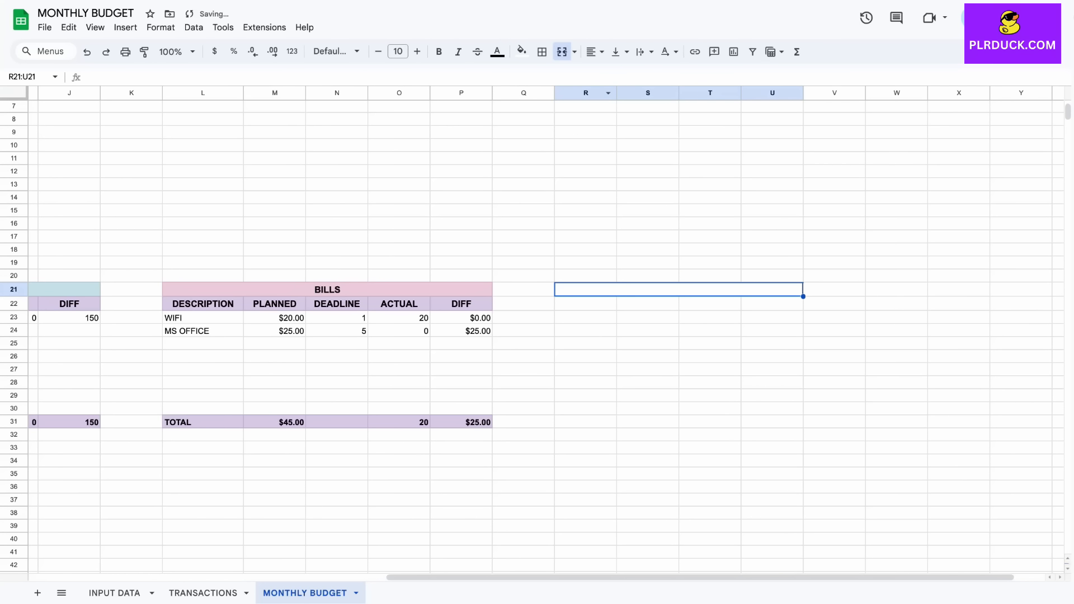
{"action": "type", "text": "EXPENSES"}
{"action": "key", "text": "Return"}
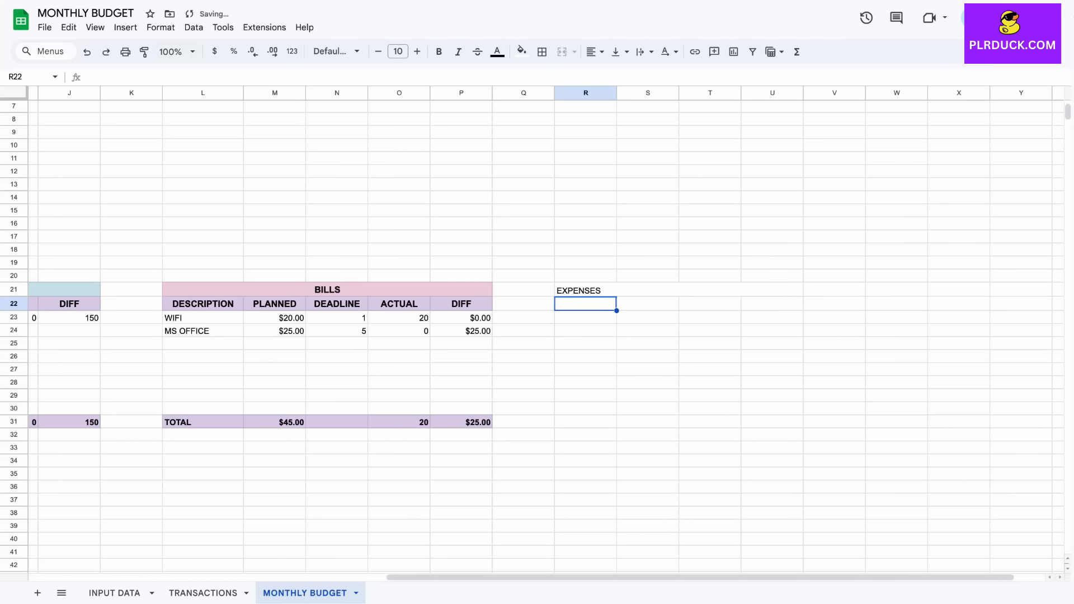
Step: Copy the DEBT table's column headings G22:J22 to R22 beneath the EXPENSES title
{"action": "scroll", "coordinate": [546, 336], "scroll_direction": "left", "scroll_amount": 2}
{"action": "scroll", "coordinate": [546, 336], "scroll_direction": "left", "scroll_amount": 2}
{"action": "left_click_drag", "start_coordinate": [84, 310], "coordinate": [281, 310]}
{"action": "key", "text": "ctrl+c"}
{"action": "scroll", "coordinate": [280, 310], "scroll_direction": "right", "scroll_amount": 2}
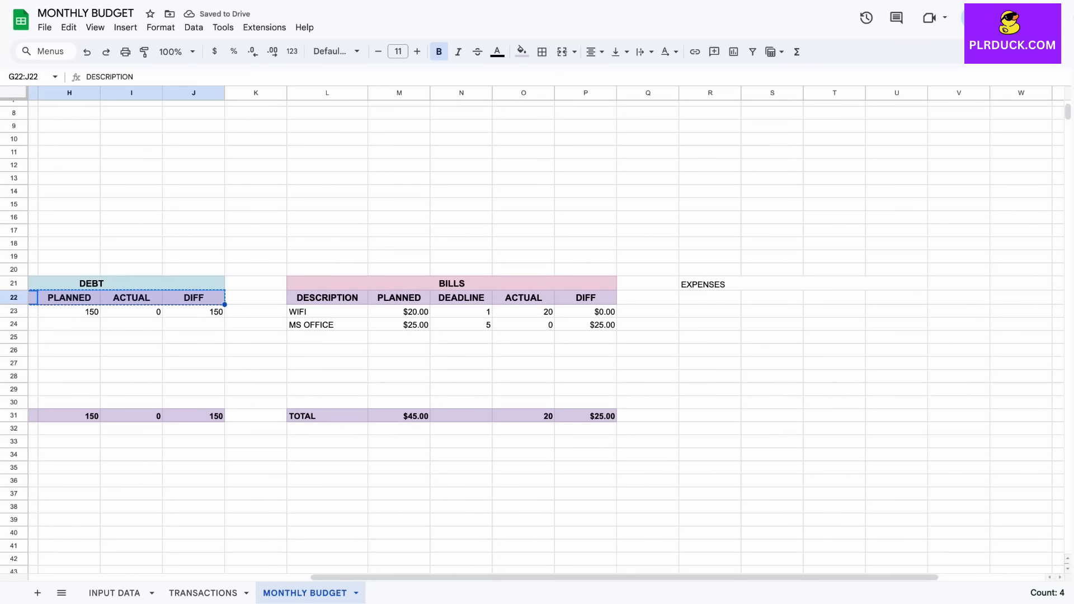
{"action": "left_click", "coordinate": [710, 298]}
{"action": "key", "text": "ctrl+v"}
Step: Format the EXPENSES title as bold, size 11 and centered
{"action": "left_click", "coordinate": [722, 285]}
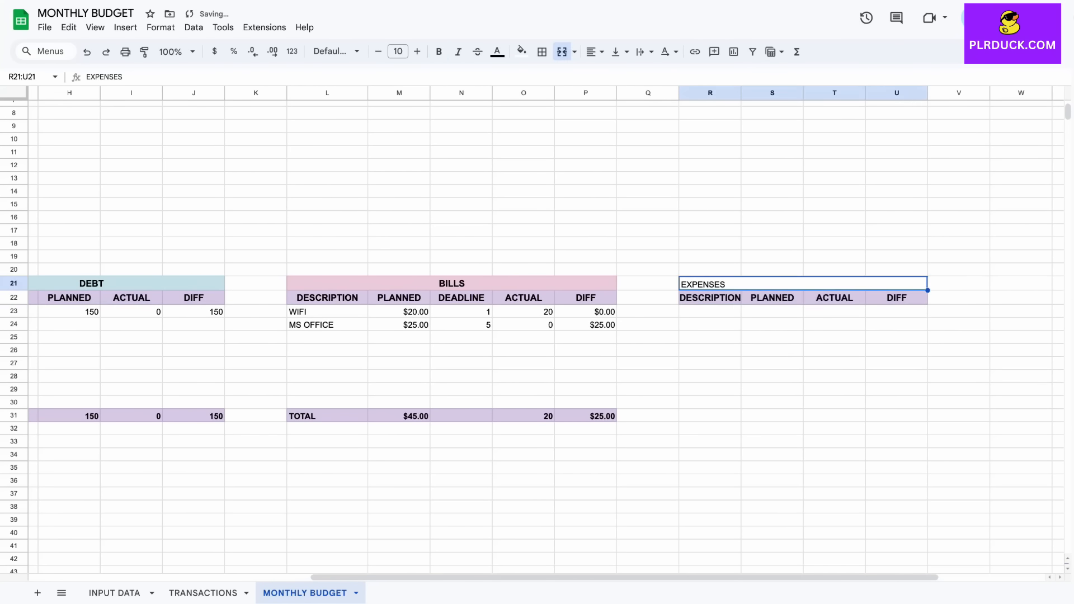
{"action": "left_click", "coordinate": [439, 51]}
{"action": "left_click", "coordinate": [417, 52]}
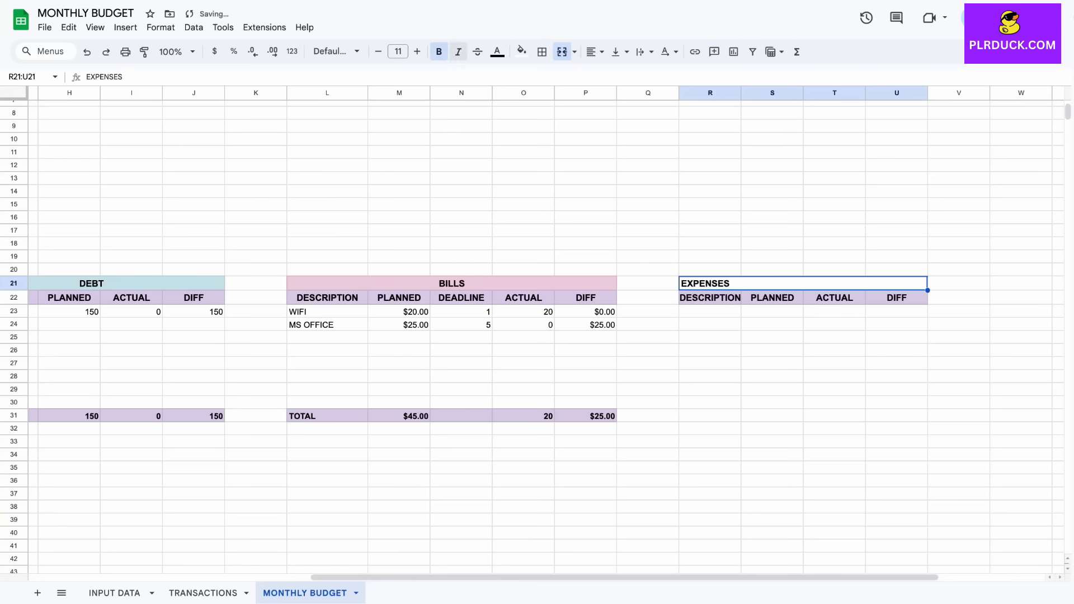
{"action": "left_click", "coordinate": [594, 52]}
{"action": "left_click", "coordinate": [607, 76]}
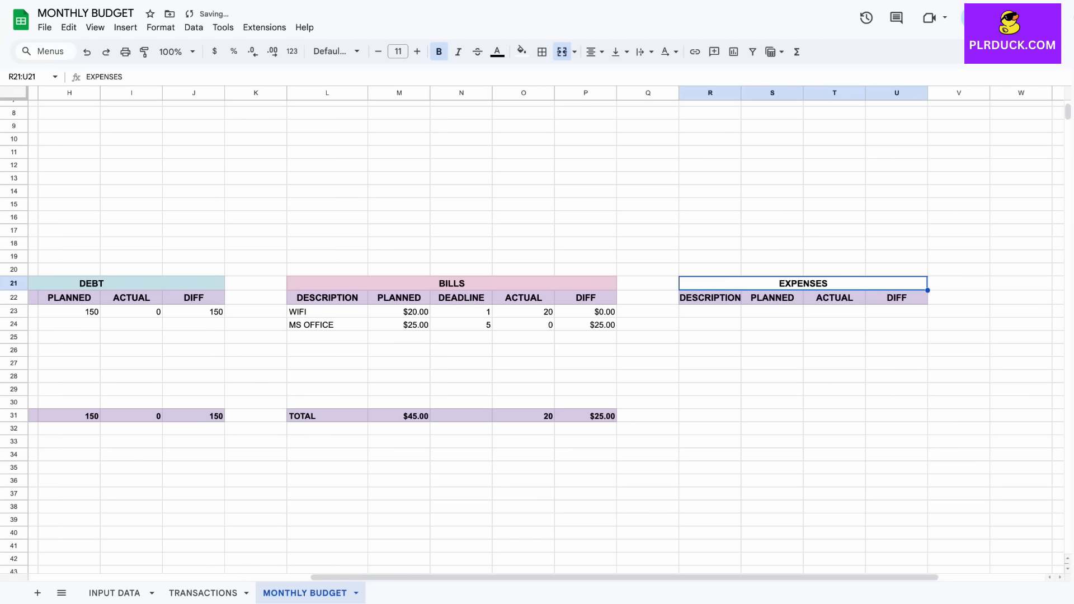
Step: Widen column R to fit its DESCRIPTION heading and fill the EXPENSES title with the custom light blue
{"action": "left_click_drag", "start_coordinate": [741, 93], "coordinate": [756, 93]}
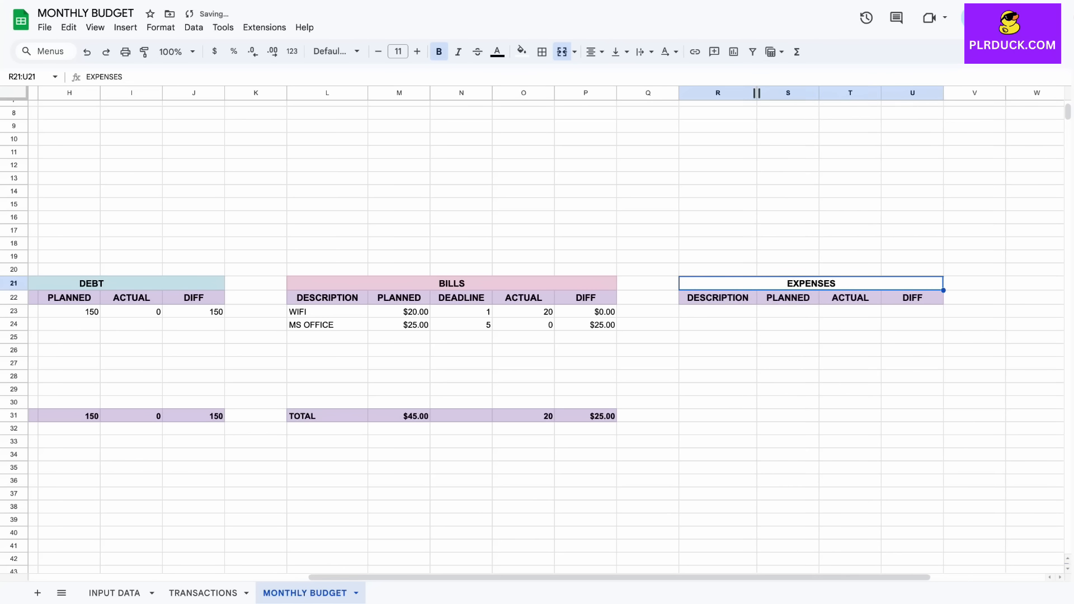
{"action": "scroll", "coordinate": [616, 224], "scroll_direction": "right", "scroll_amount": 2}
{"action": "left_click", "coordinate": [521, 52]}
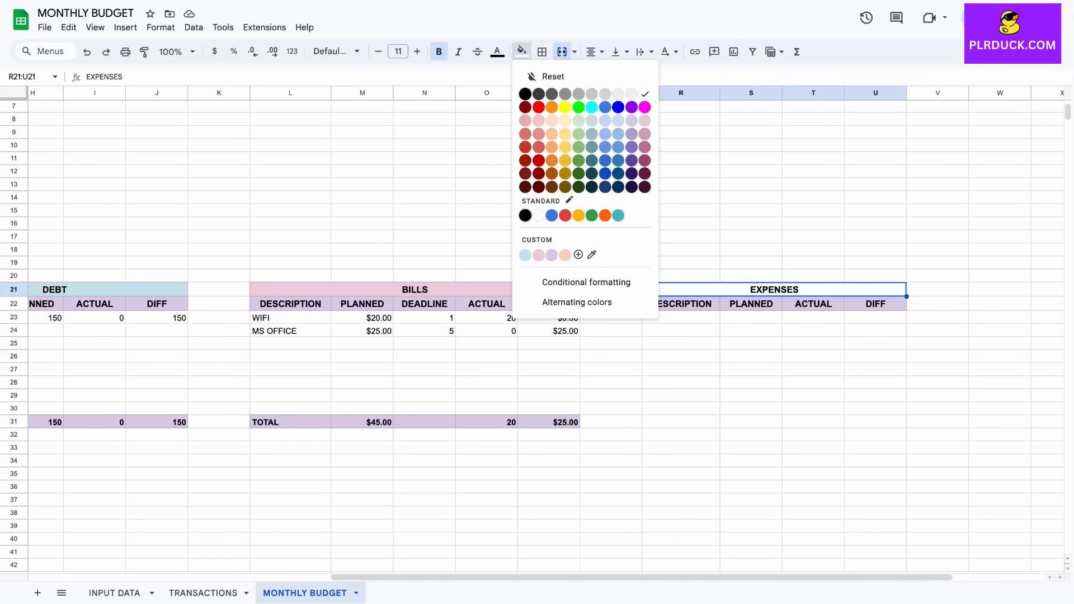
{"action": "left_click", "coordinate": [525, 255]}
Step: Enter =IF('INPUT DATA '!I12="","",'INPUT DATA '!I12) in R23 for the EXPENSES descriptions and fill it down to R30
{"action": "left_click", "coordinate": [681, 318]}
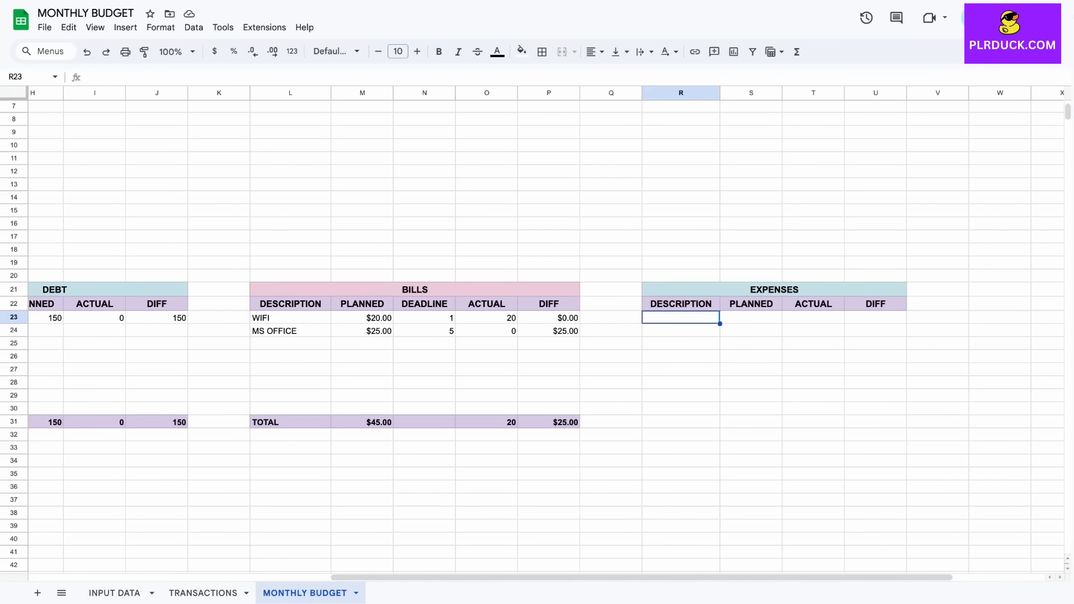
{"action": "type", "text": "=IF("}
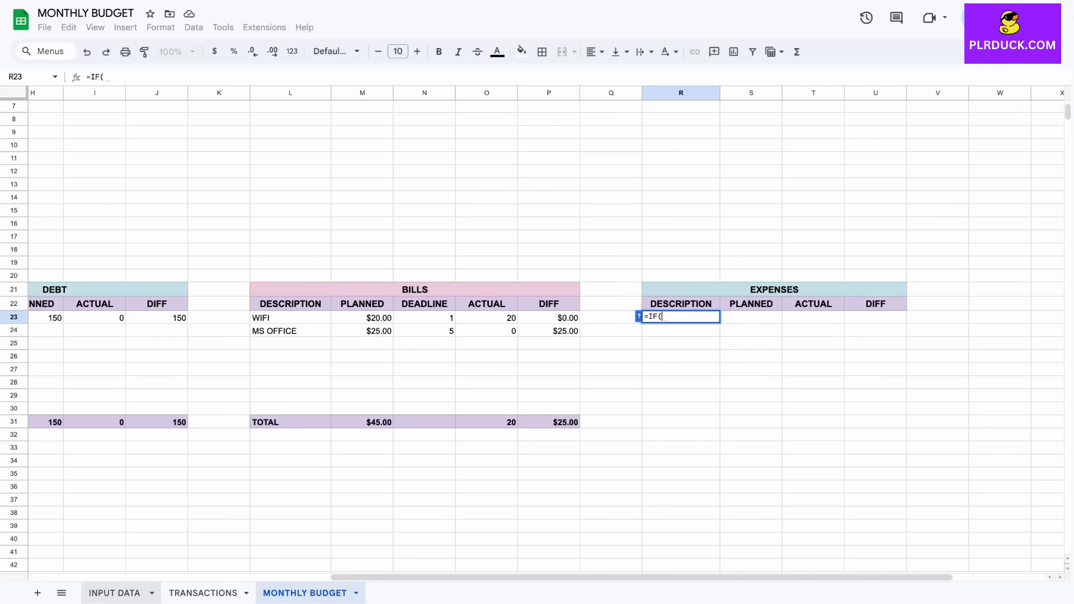
{"action": "left_click", "coordinate": [115, 593]}
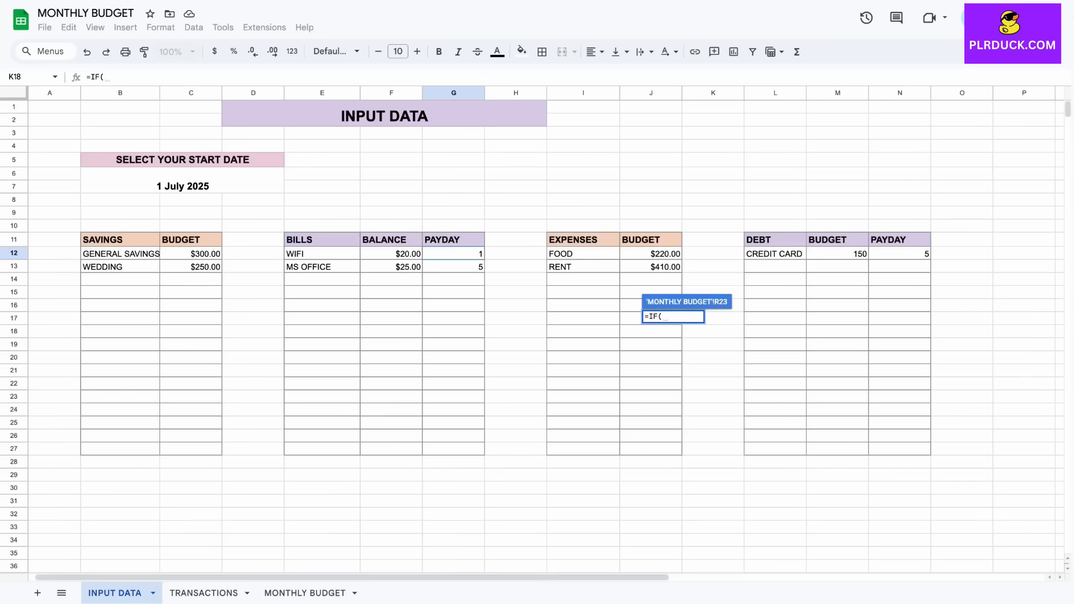
{"action": "left_click", "coordinate": [583, 254]}
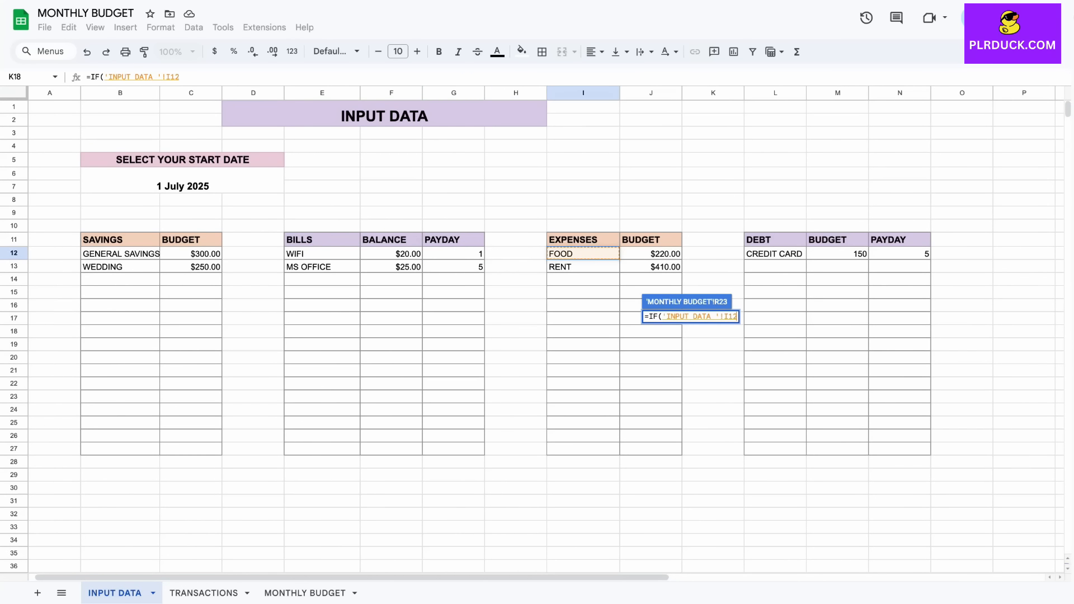
{"action": "type", "text": "="}
{"action": "type", "text": "\"\",\"\""}
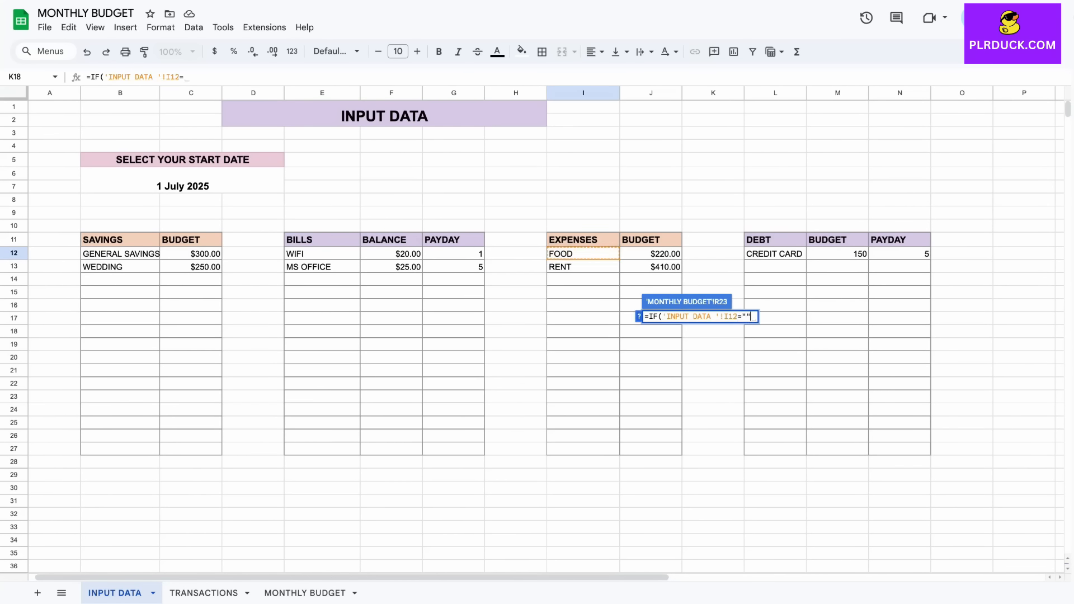
{"action": "type", "text": ","}
{"action": "left_click", "coordinate": [583, 254]}
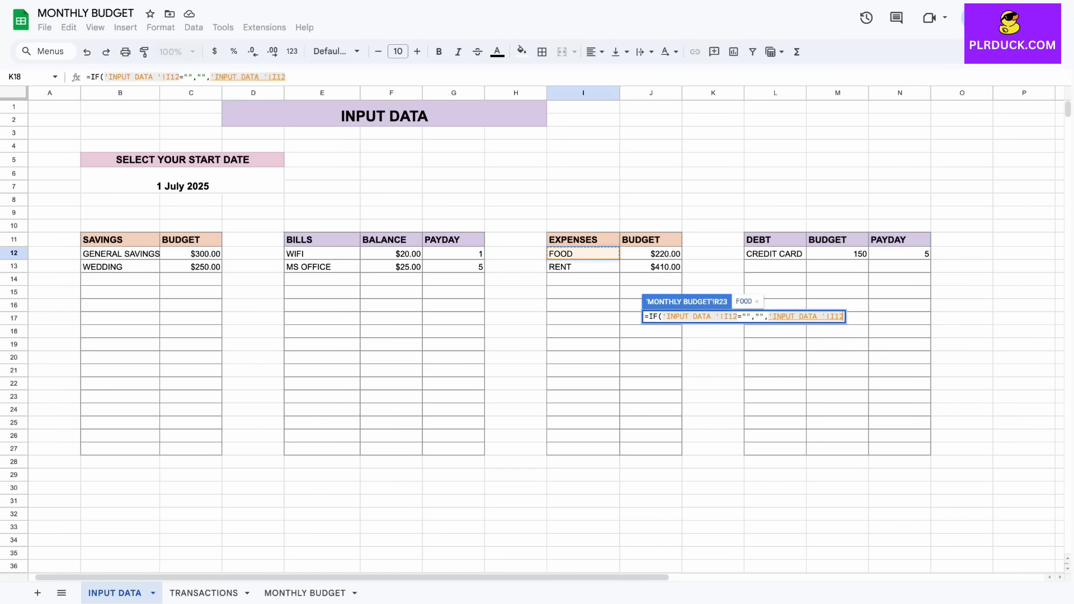
{"action": "type", "text": ")"}
{"action": "key", "text": "Return"}
{"action": "left_click_drag", "start_coordinate": [719, 324], "coordinate": [719, 410]}
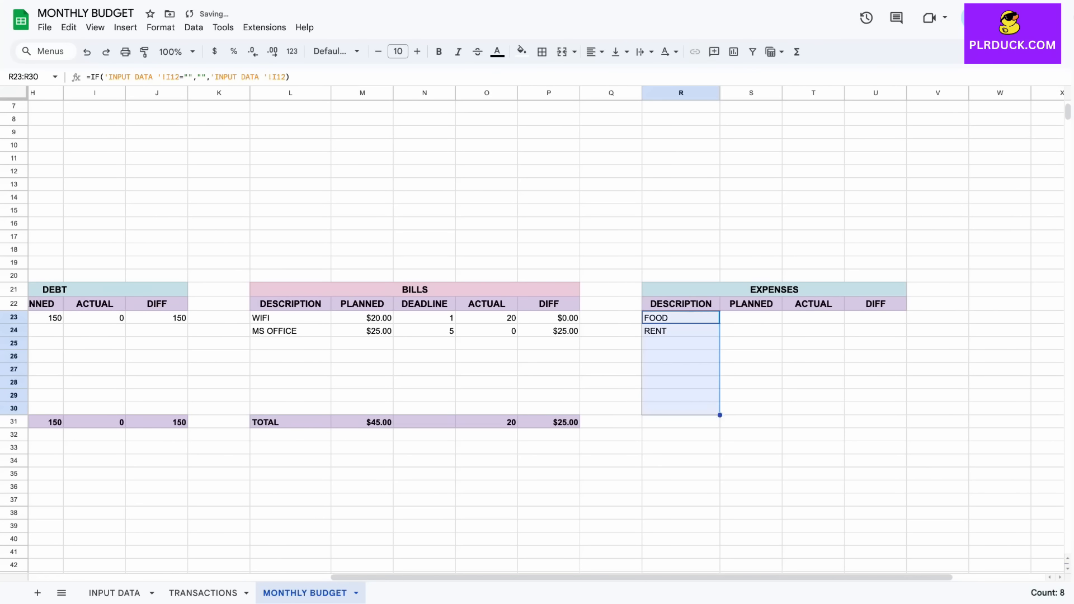
Step: Enter =IF('INPUT DATA '!J12="","",'INPUT DATA '!J12) in S23 for the EXPENSES planned amounts and fill it down to S30
{"action": "left_click", "coordinate": [751, 318]}
{"action": "type", "text": "=IF("}
{"action": "left_click", "coordinate": [115, 593]}
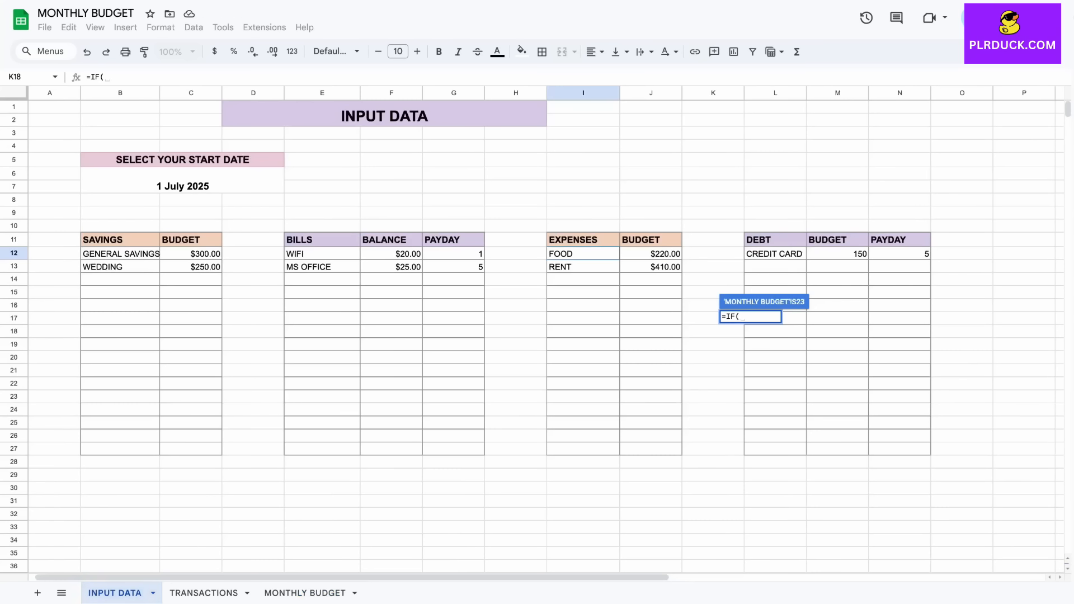
{"action": "left_click", "coordinate": [650, 254]}
{"action": "type", "text": "=\"\",\"\""}
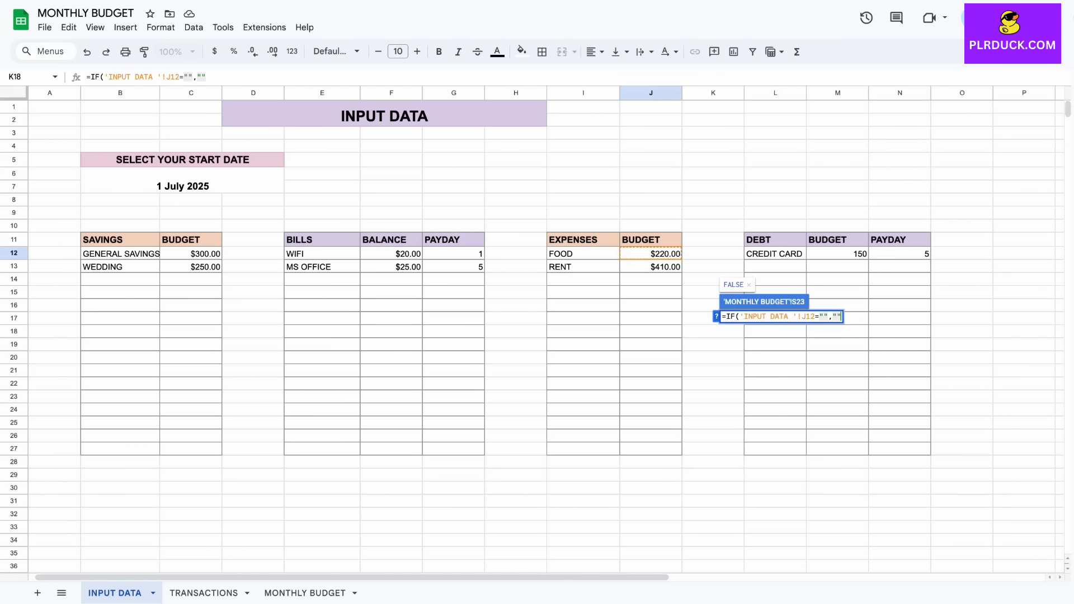
{"action": "type", "text": ","}
{"action": "left_click", "coordinate": [651, 254]}
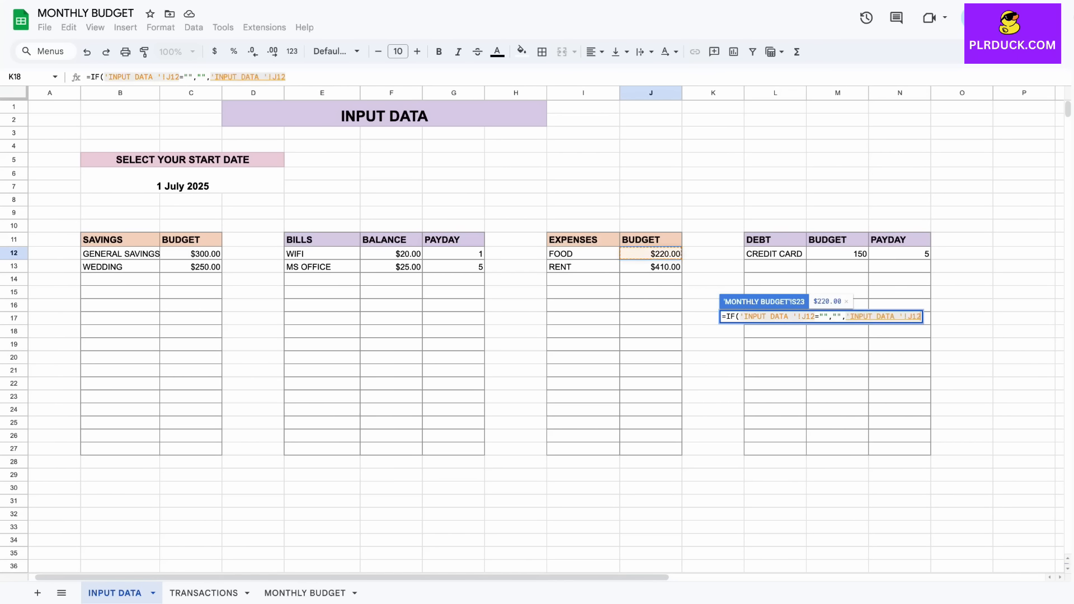
{"action": "key", "text": "Return"}
{"action": "left_click", "coordinate": [752, 318]}
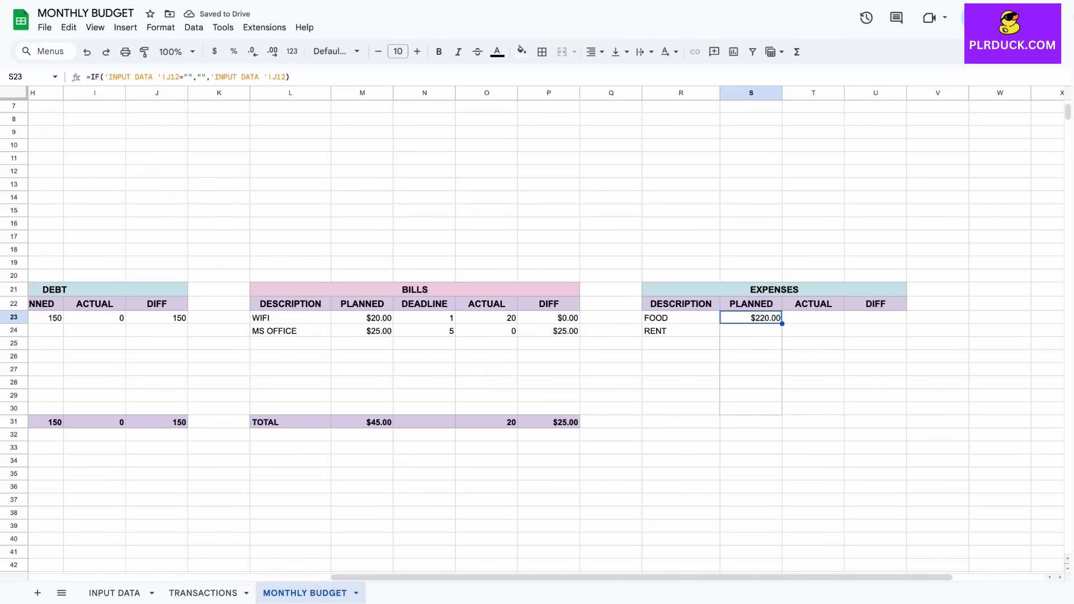
{"action": "double_click", "coordinate": [783, 323]}
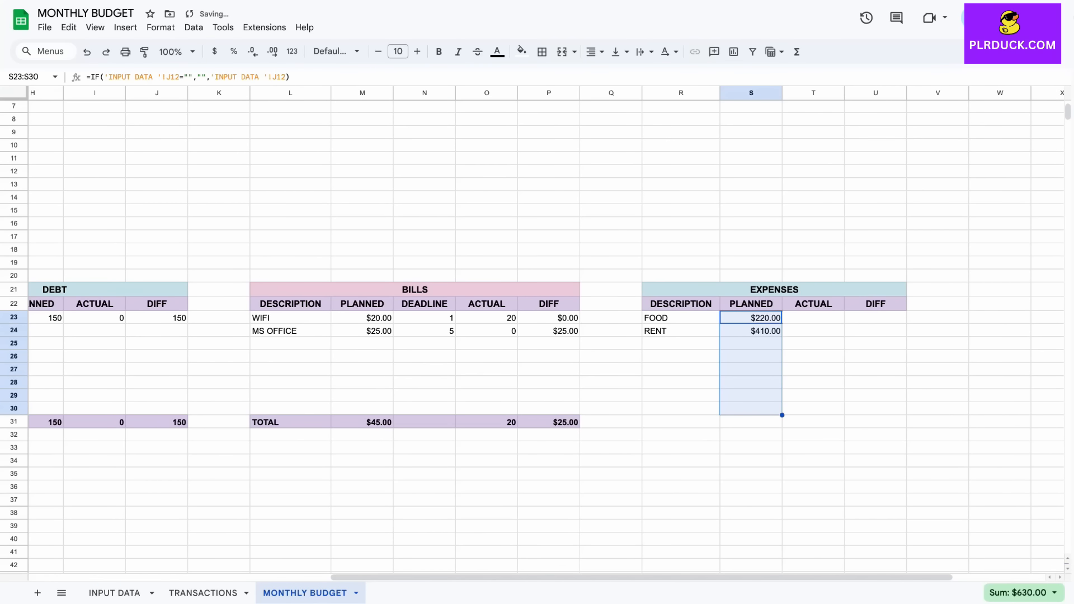
Step: Try =IF(R23="","",SUMIF(TRANSACTIONS!E6:E22,R23,TRANSACTIONS!D5:D22)) in T23 for the EXPENSES actual amount and clear the cell
{"action": "left_click", "coordinate": [813, 318]}
{"action": "type", "text": "="}
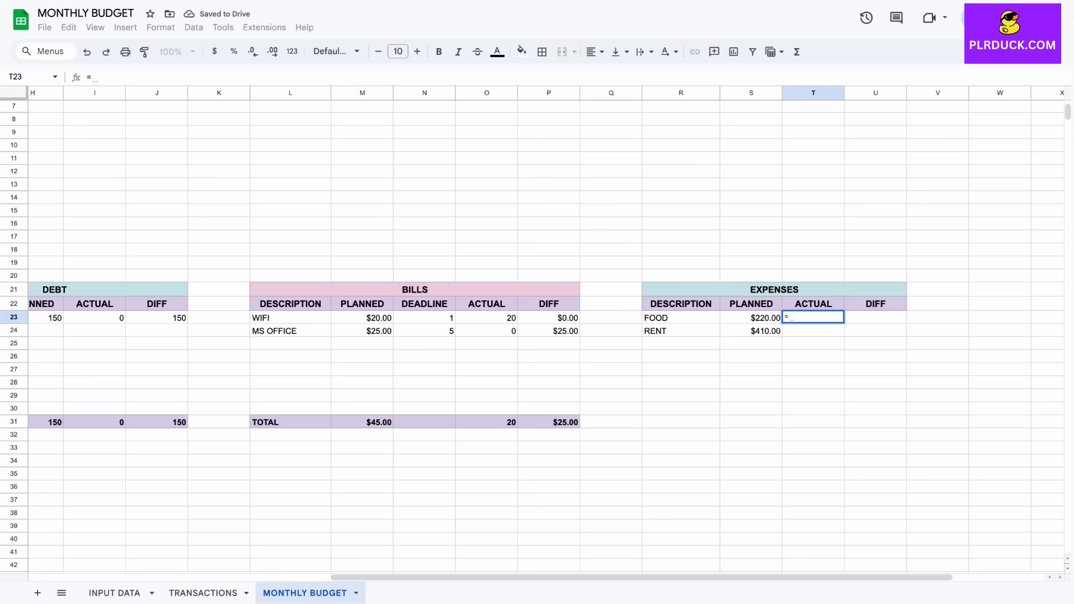
{"action": "type", "text": "IF("}
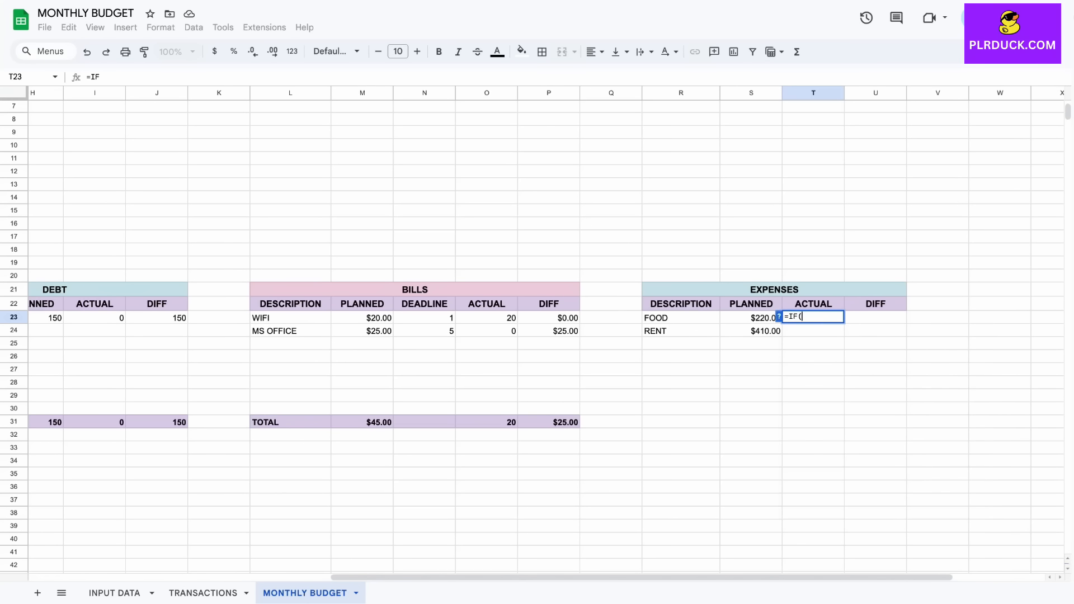
{"action": "left_click", "coordinate": [681, 318]}
{"action": "type", "text": "="}
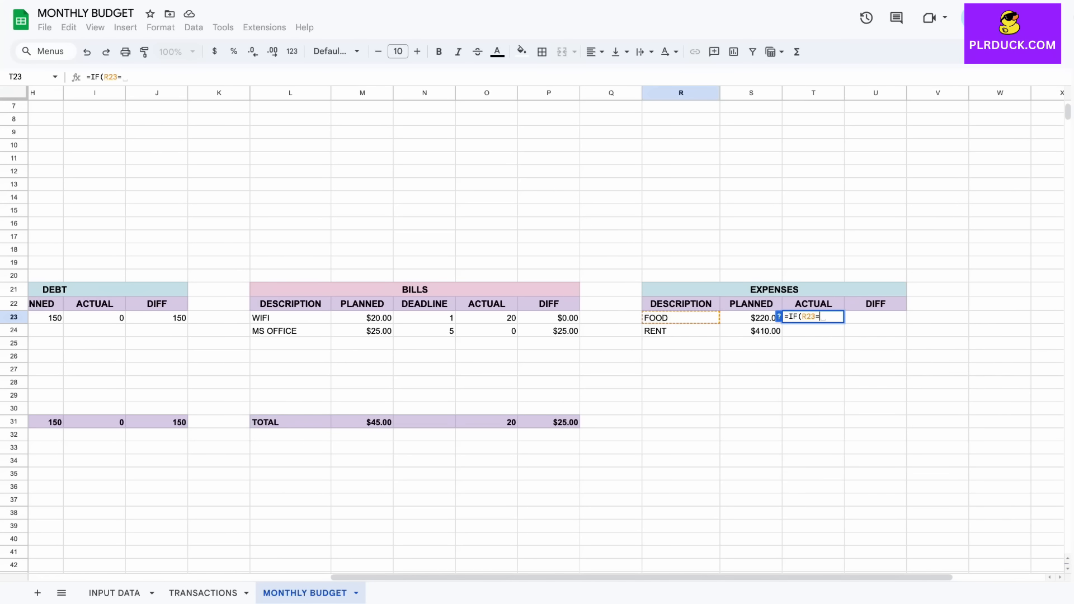
{"action": "type", "text": "\"\",\"\""}
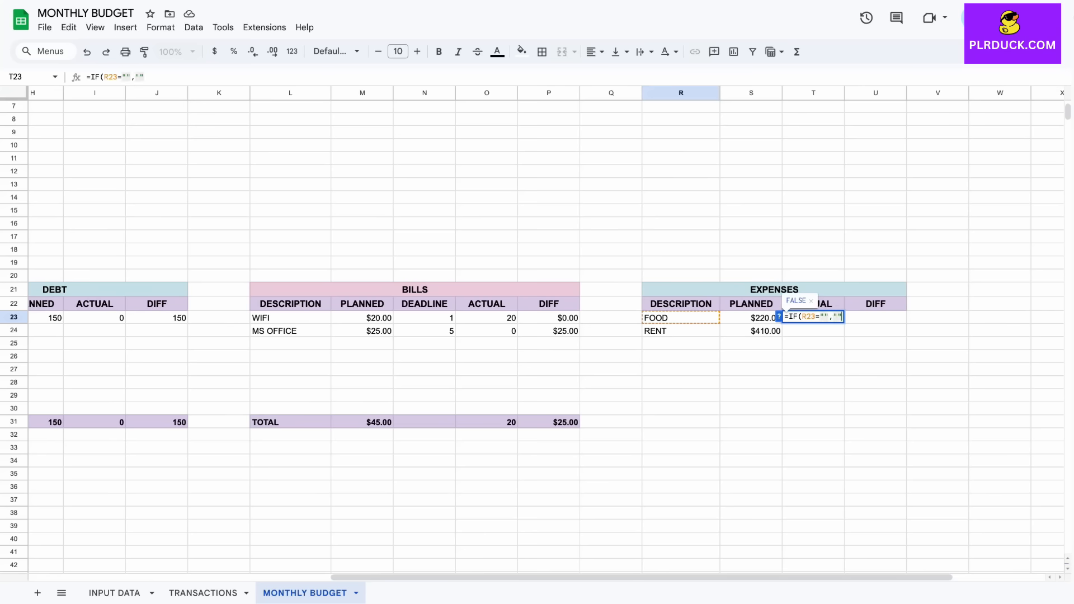
{"action": "type", "text": ",SUMI"}
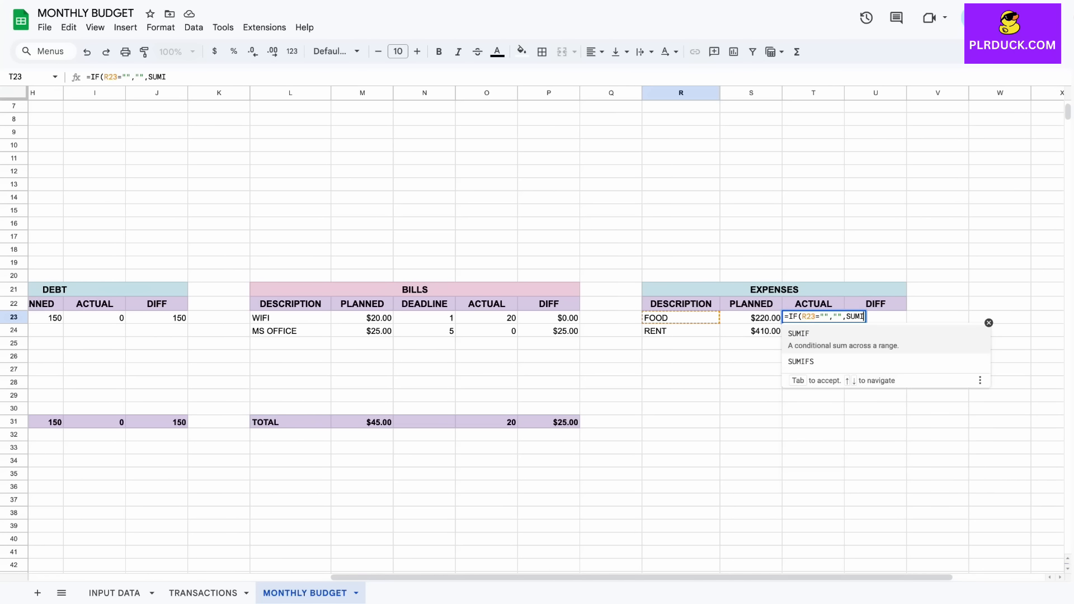
{"action": "type", "text": "F("}
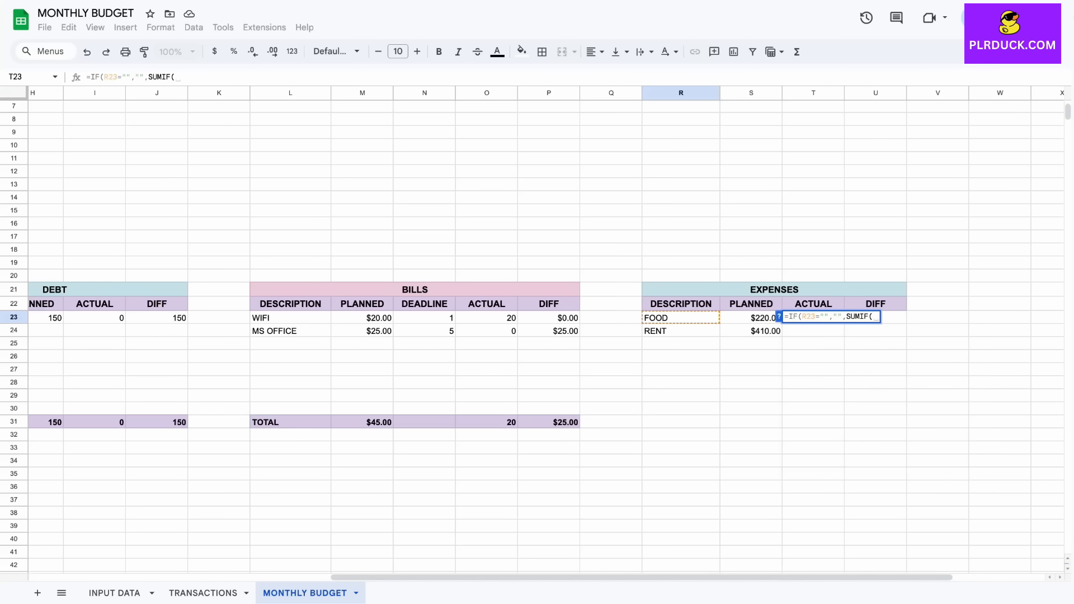
{"action": "left_click", "coordinate": [203, 593]}
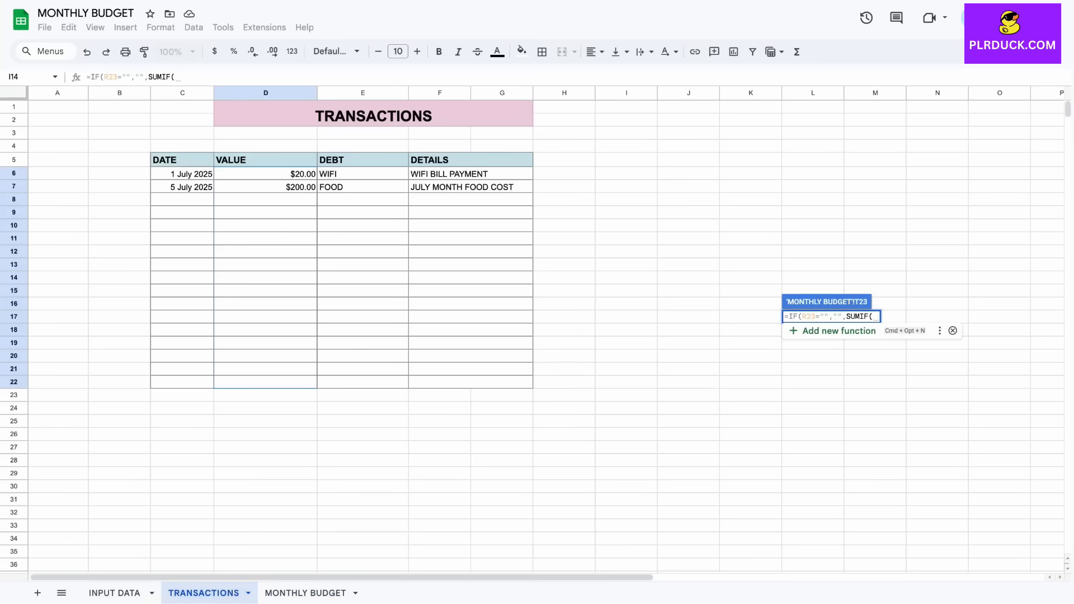
{"action": "left_click_drag", "start_coordinate": [362, 174], "coordinate": [363, 382]}
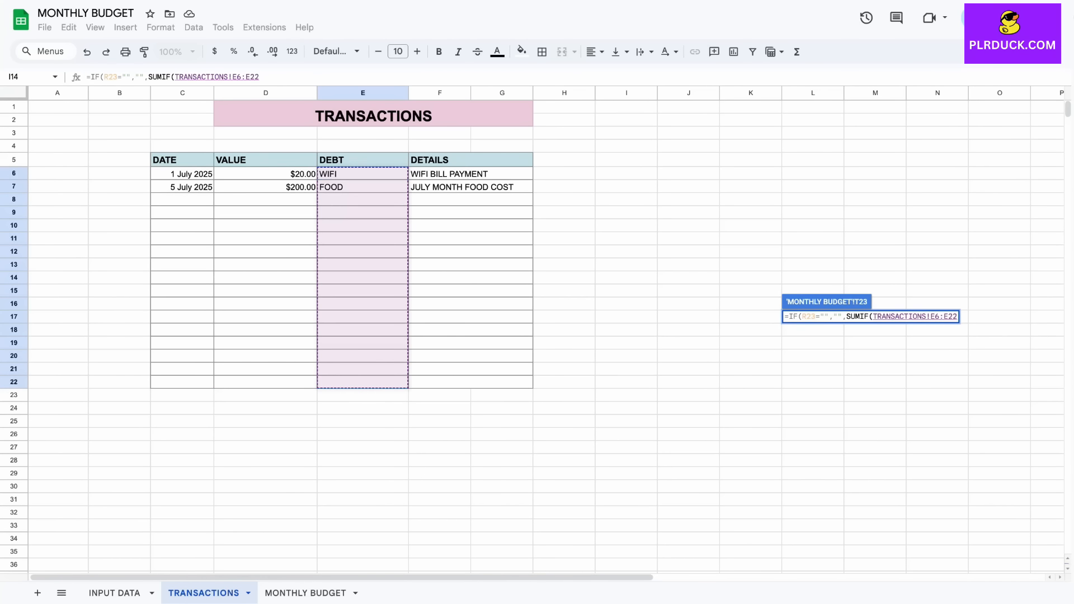
{"action": "type", "text": ","}
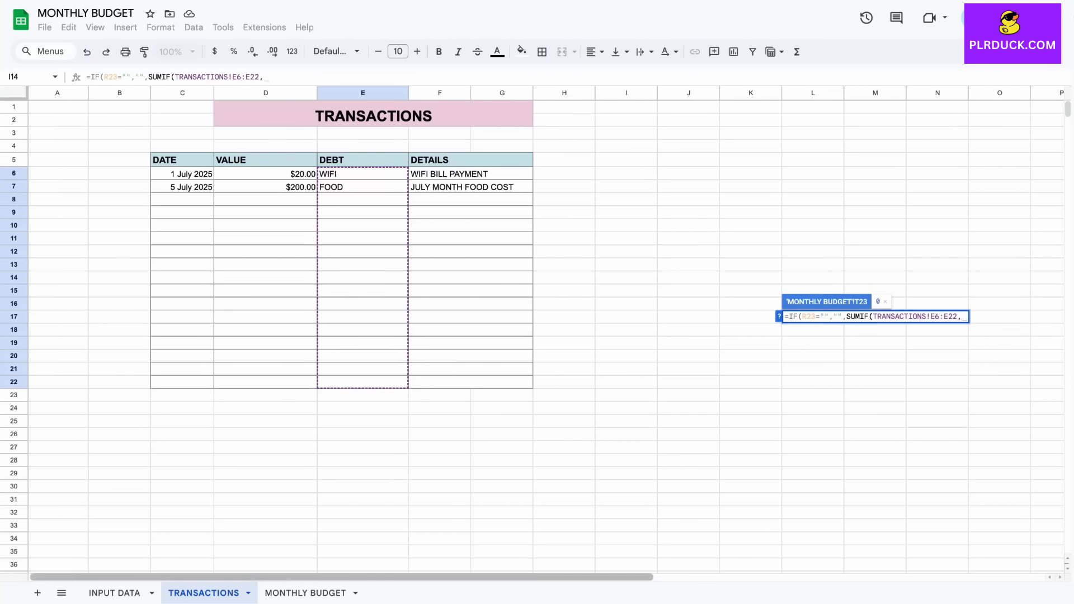
{"action": "left_click", "coordinate": [681, 318]}
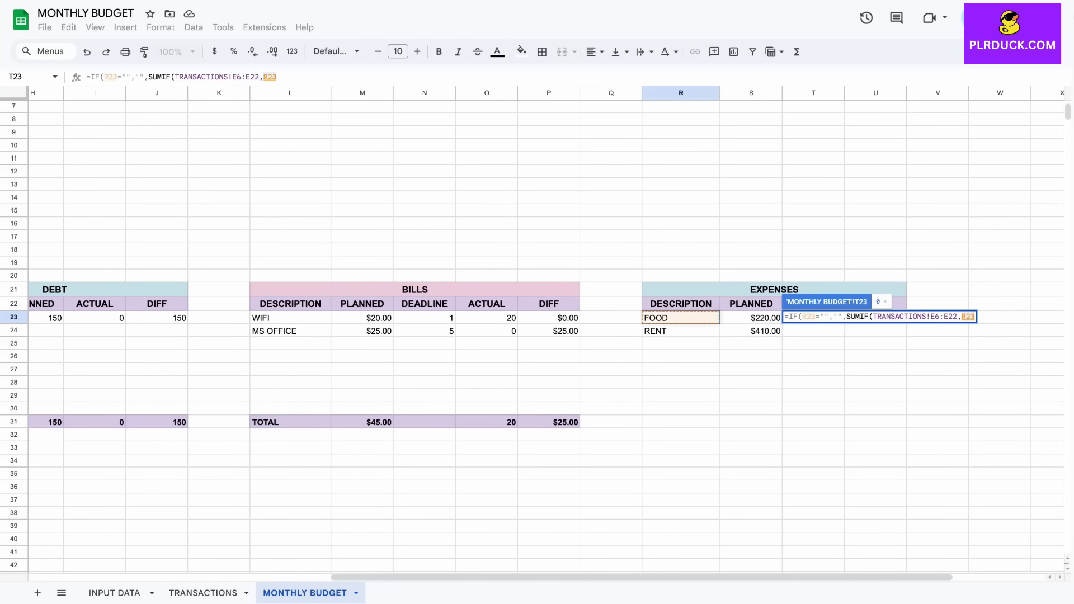
{"action": "type", "text": ","}
{"action": "left_click", "coordinate": [203, 593]}
{"action": "left_click_drag", "start_coordinate": [265, 160], "coordinate": [266, 381]}
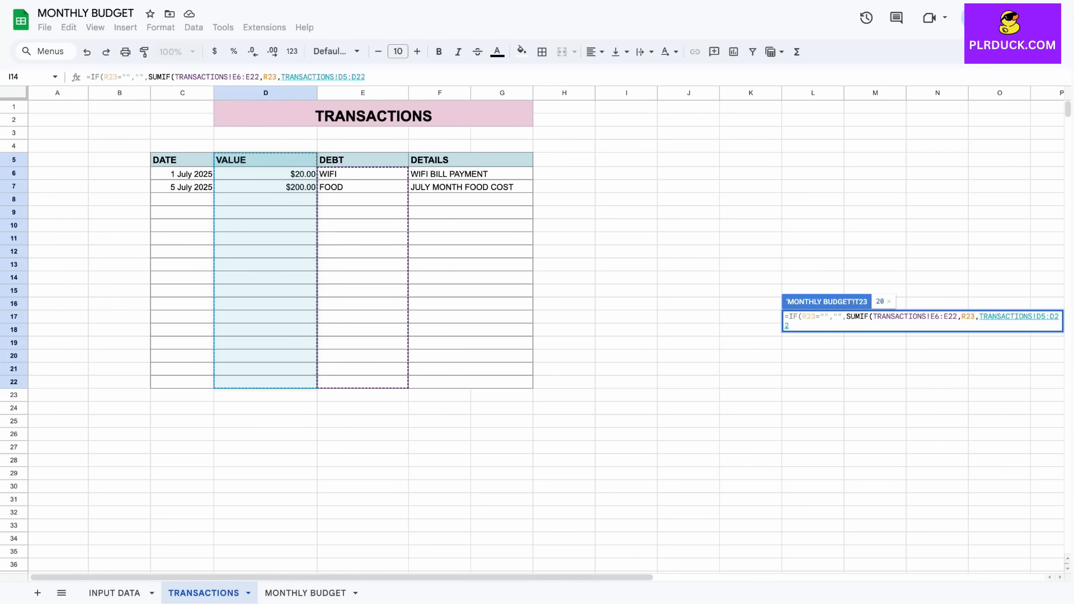
{"action": "type", "text": ")"}
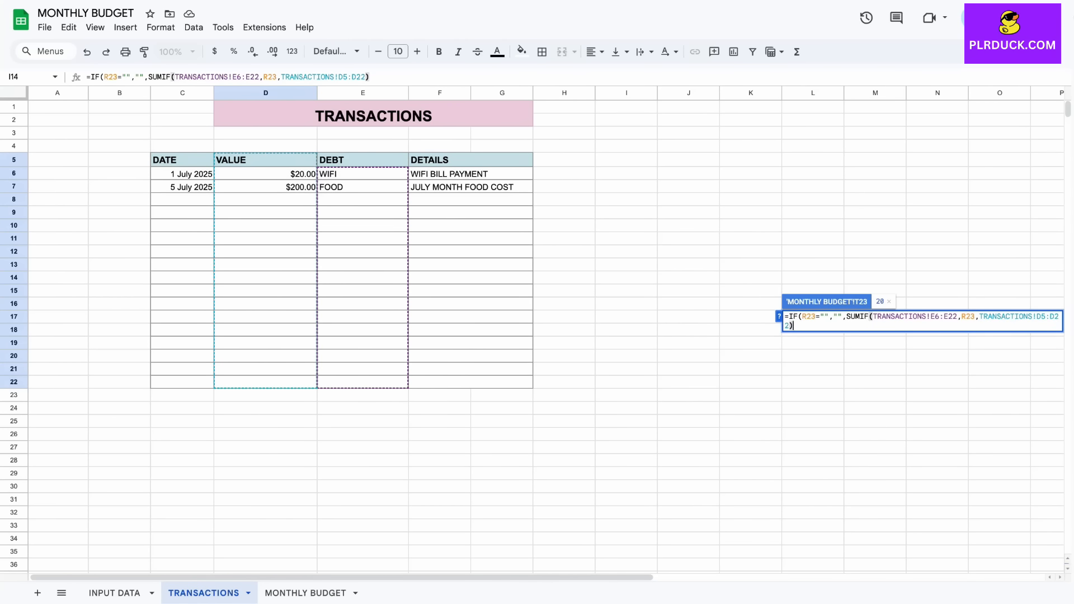
{"action": "key", "text": "Return"}
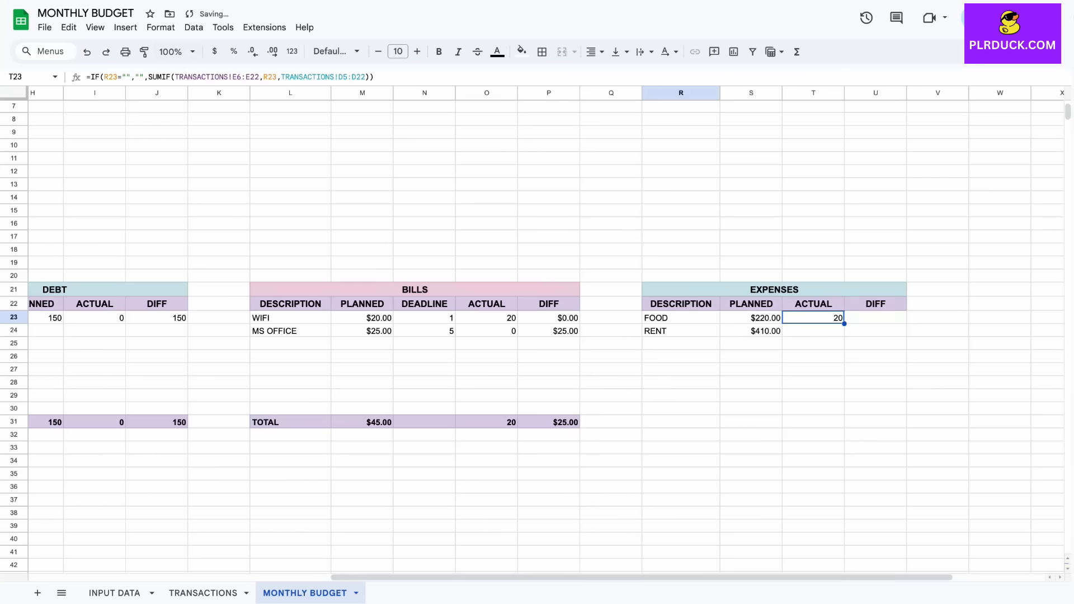
{"action": "key", "text": "Delete"}
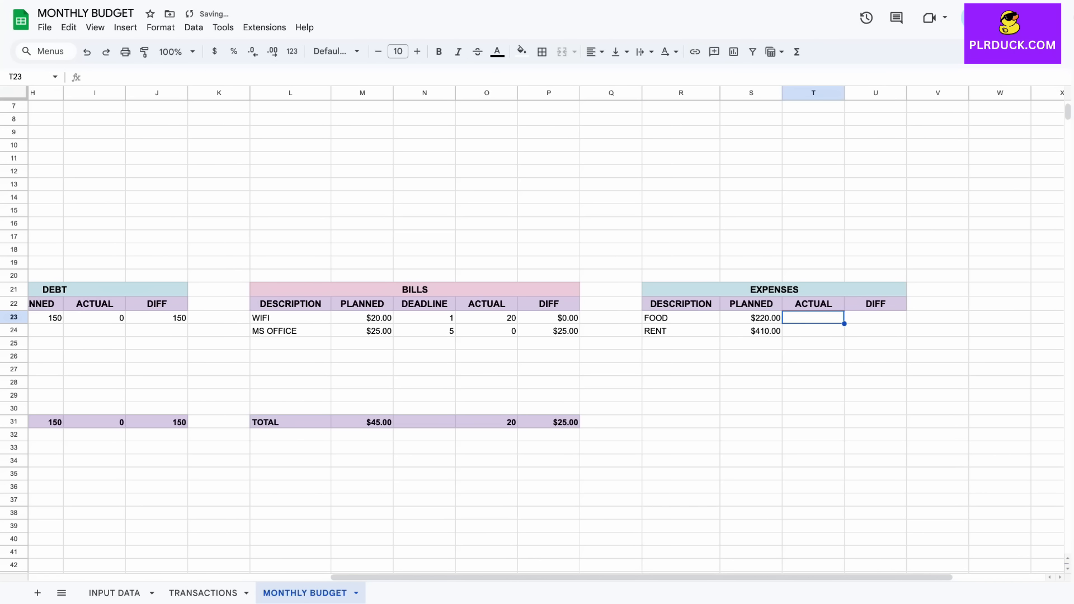
Step: Enter =IF(R23="","",SUMIF(TRANSACTIONS!E6:E22,R23,TRANSACTIONS!D6:D22)) in T23 for the EXPENSES actual amounts
{"action": "type", "text": "=IF("}
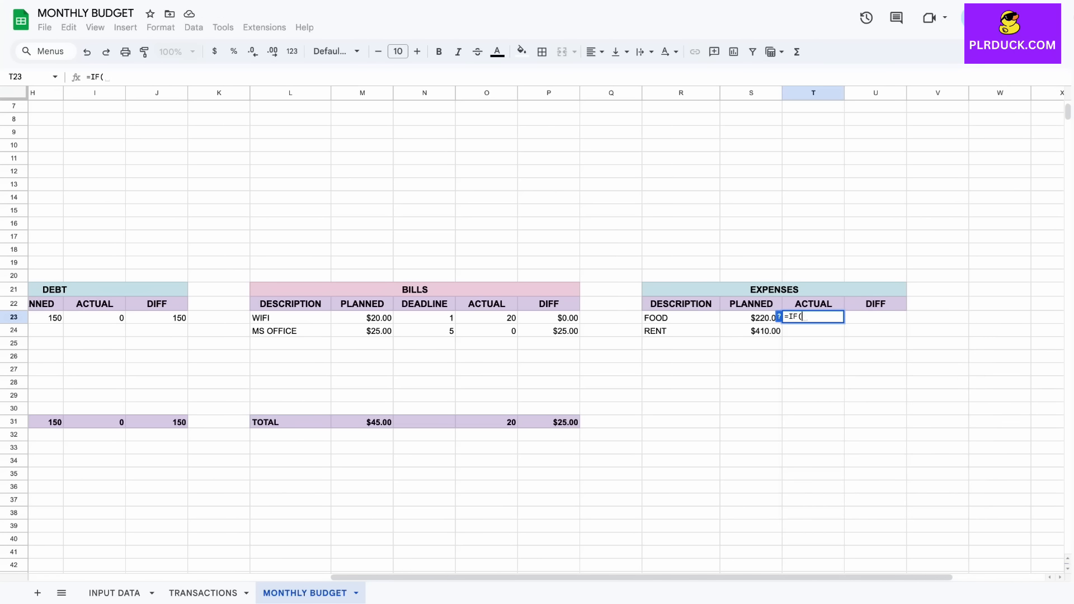
{"action": "left_click", "coordinate": [681, 318]}
{"action": "type", "text": "=\"\""}
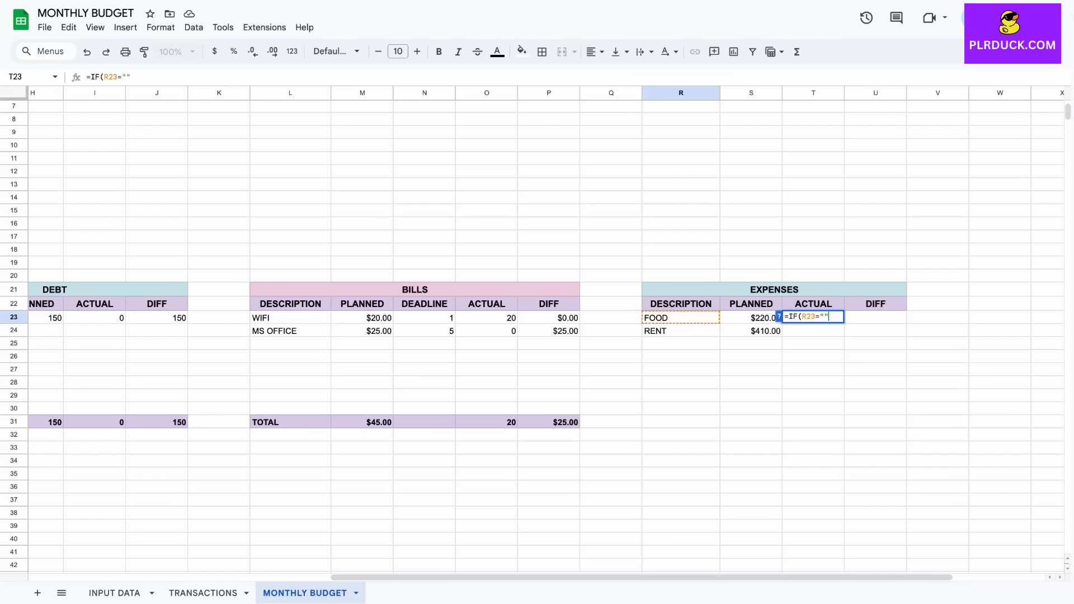
{"action": "type", "text": ",\"\","}
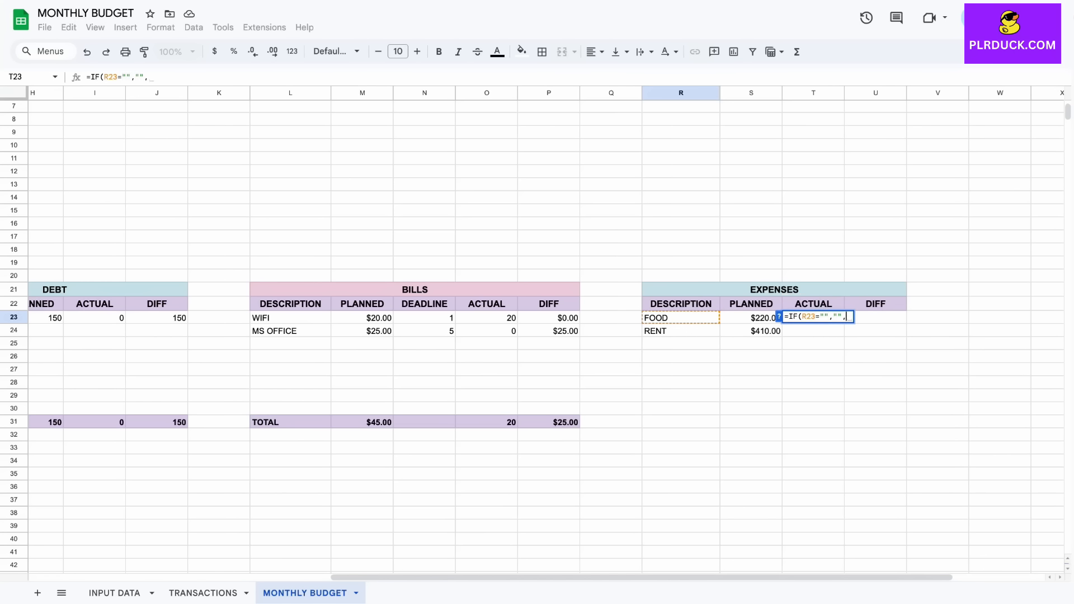
{"action": "type", "text": "SUMIF"}
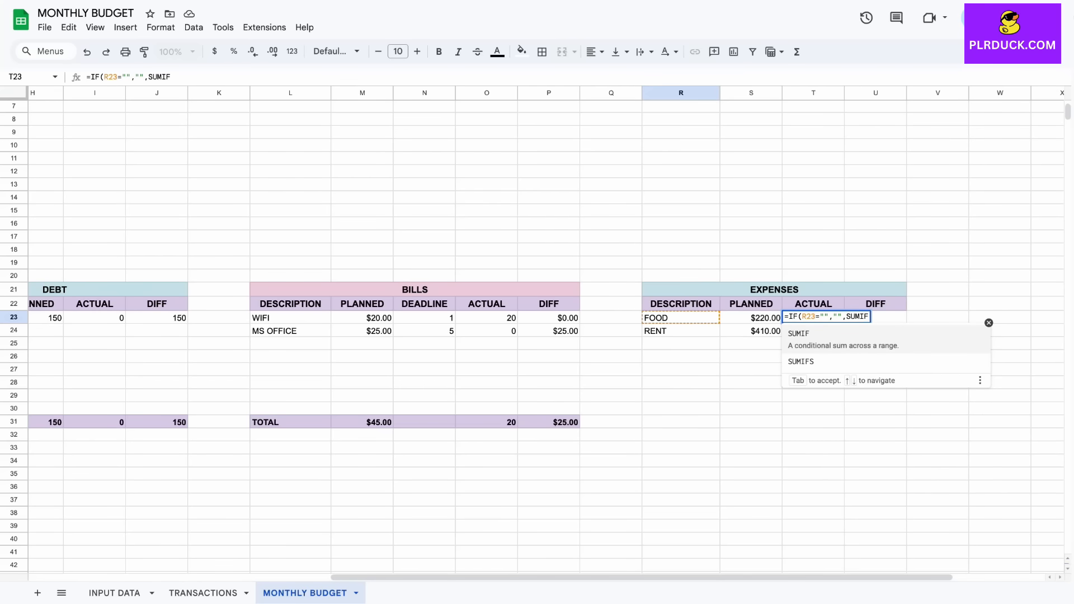
{"action": "key", "text": "Tab"}
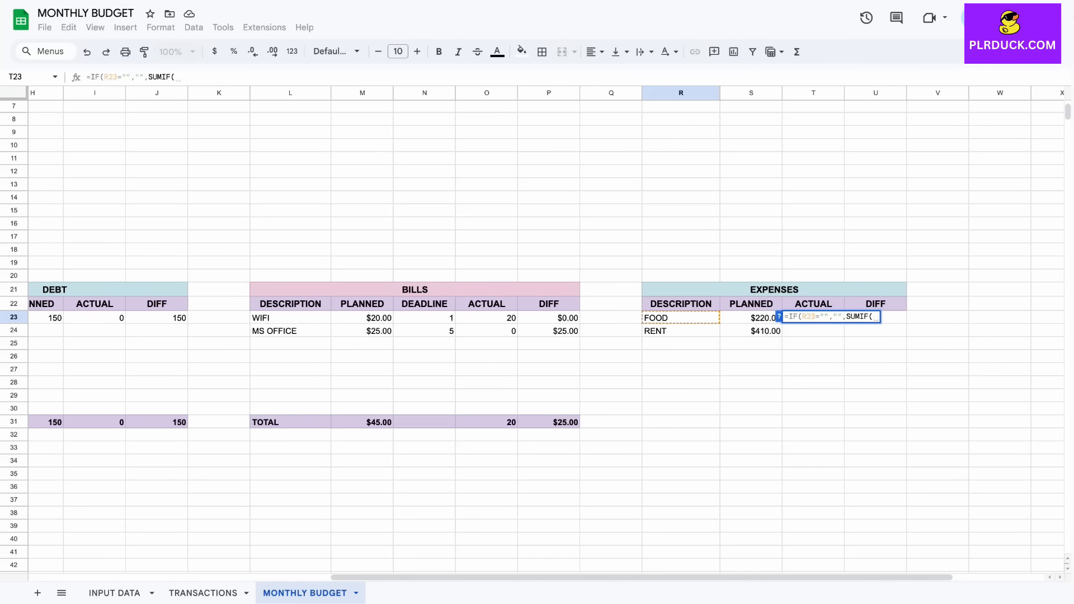
{"action": "left_click", "coordinate": [203, 593]}
{"action": "left_click_drag", "start_coordinate": [363, 174], "coordinate": [362, 382]}
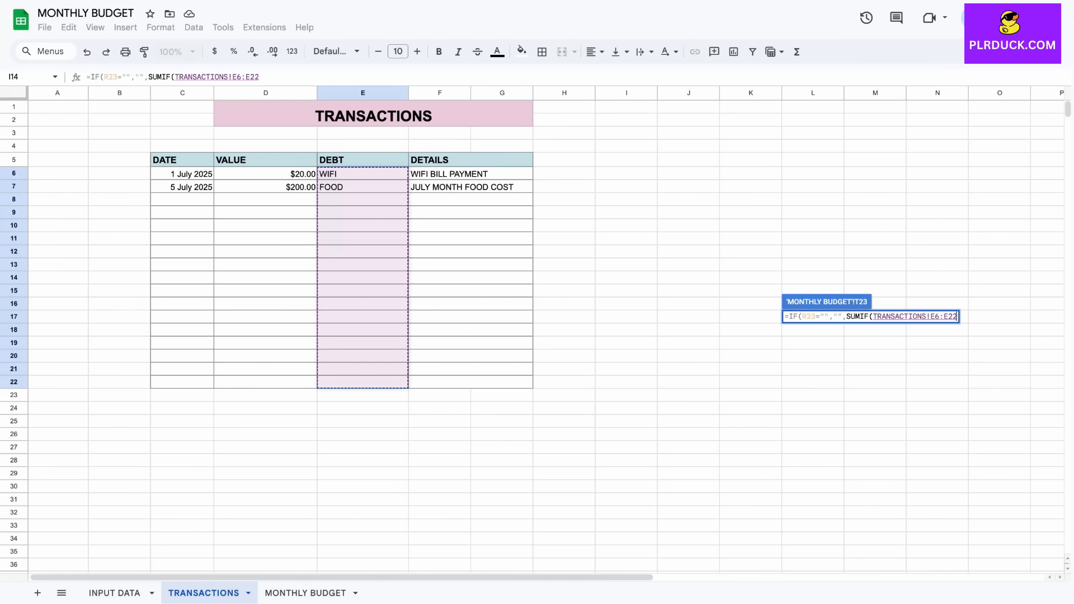
{"action": "type", "text": ","}
{"action": "left_click", "coordinate": [305, 593]}
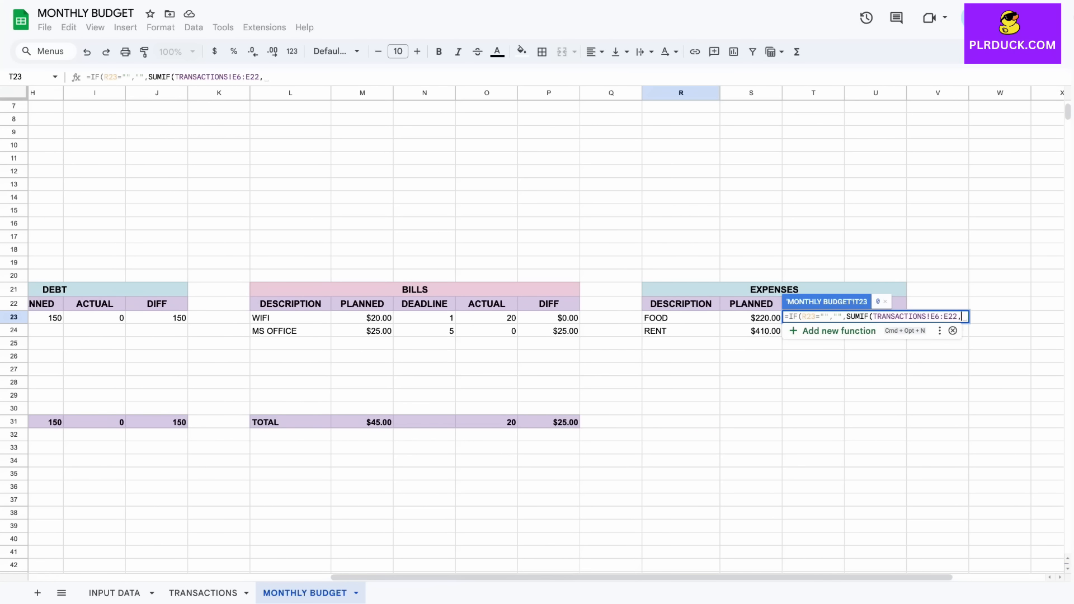
{"action": "left_click", "coordinate": [681, 318]}
{"action": "type", "text": ","}
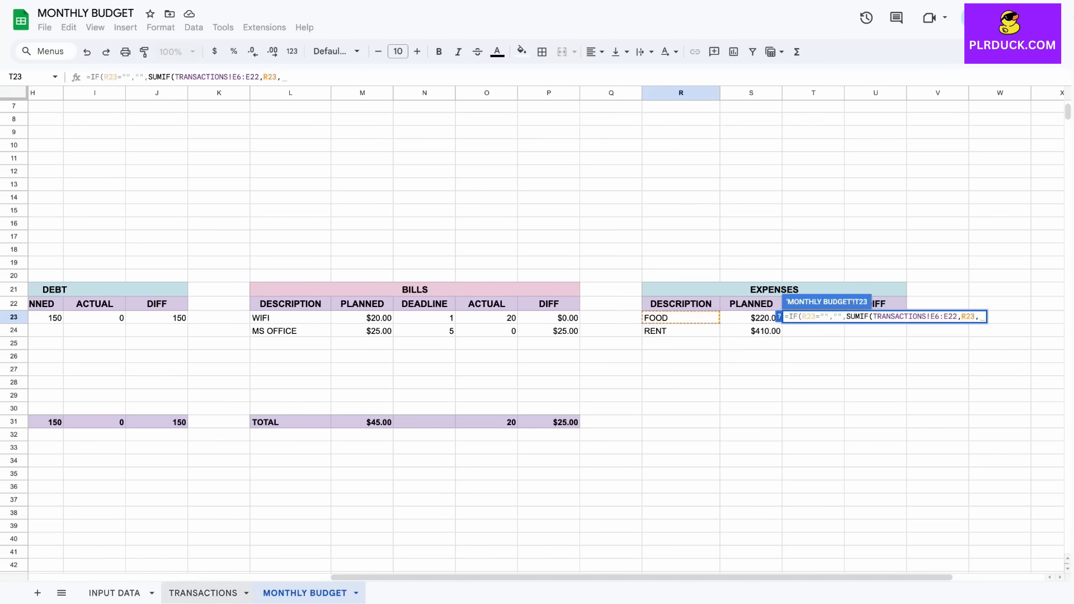
{"action": "left_click", "coordinate": [203, 594]}
{"action": "left_click_drag", "start_coordinate": [265, 173], "coordinate": [265, 381]}
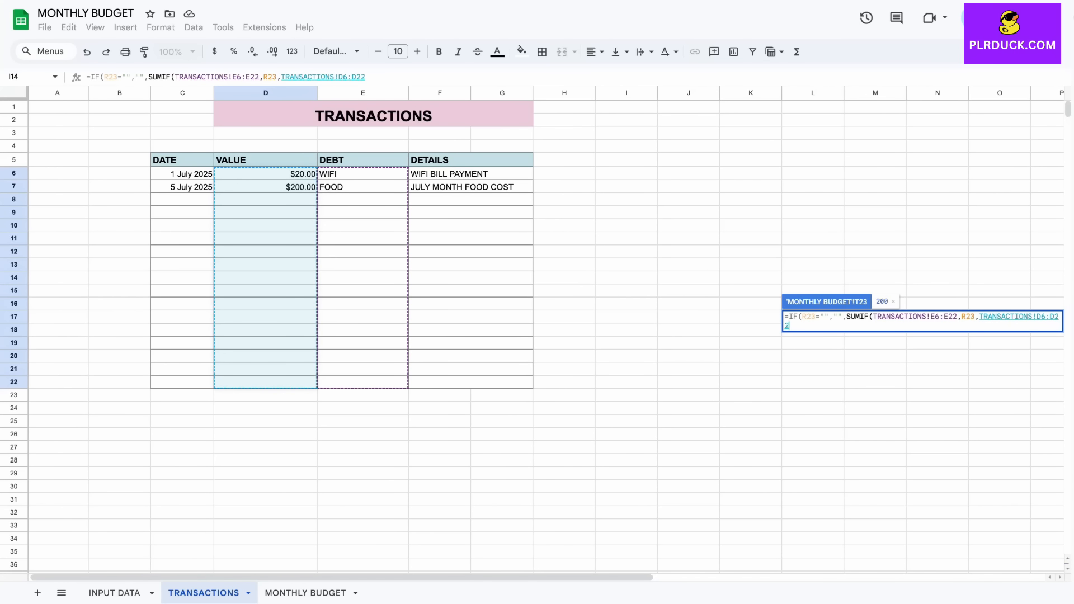
{"action": "type", "text": "))"}
{"action": "key", "text": "Return"}
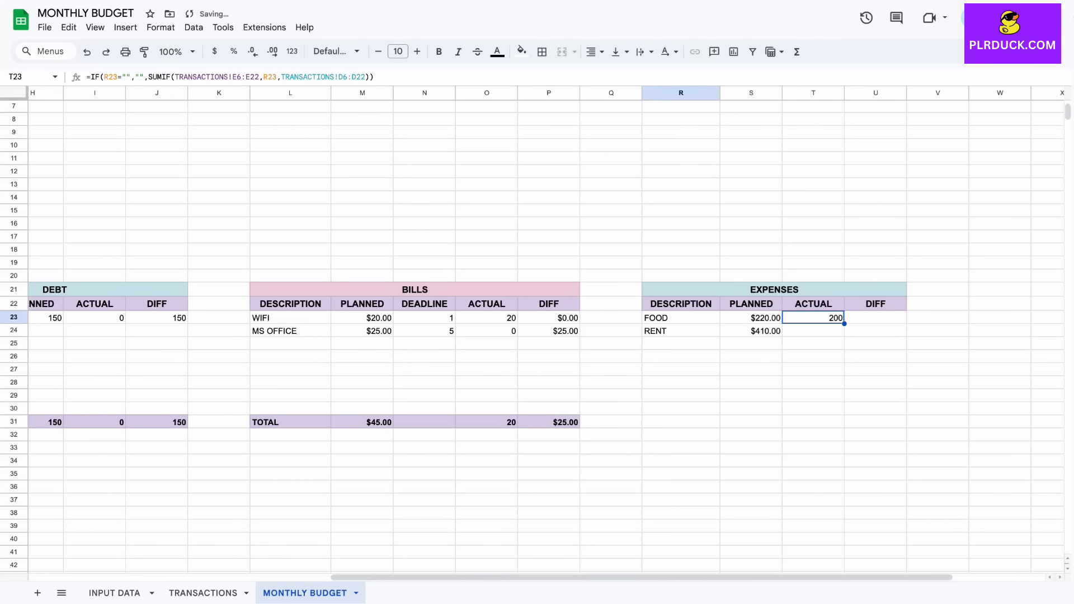
Step: Check the TRANSACTIONS entries and fill the T23 formula down the EXPENSES ACTUAL column on MONTHLY BUDGET
{"action": "left_click", "coordinate": [204, 593]}
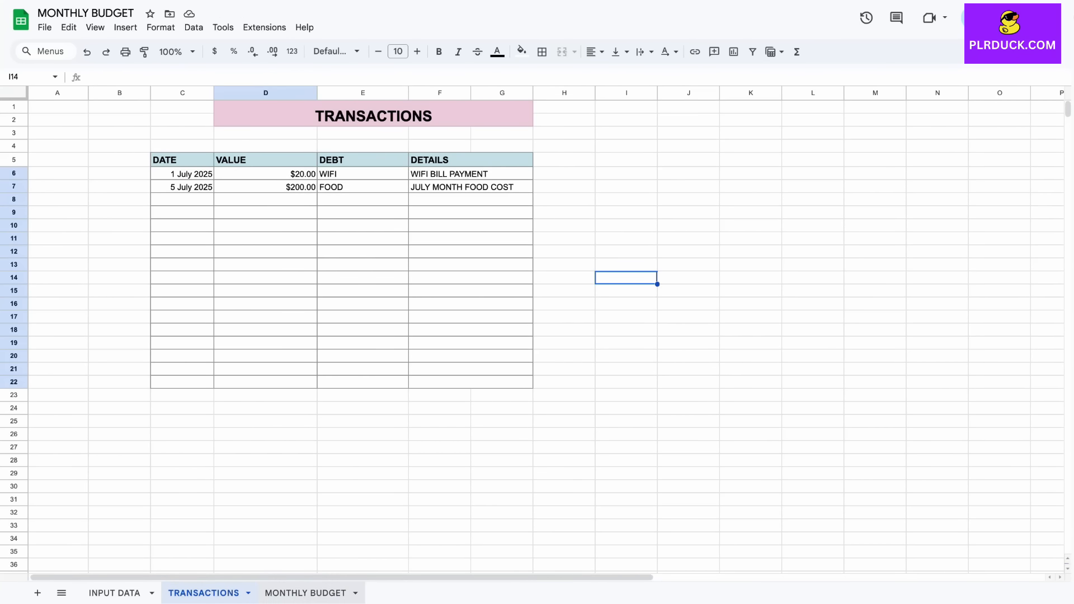
{"action": "left_click", "coordinate": [305, 593]}
{"action": "left_click_drag", "start_coordinate": [844, 324], "coordinate": [843, 370]}
Step: Enter =S23-T23 in U23 for the EXPENSES difference and fill it down to U24
{"action": "left_click", "coordinate": [875, 318]}
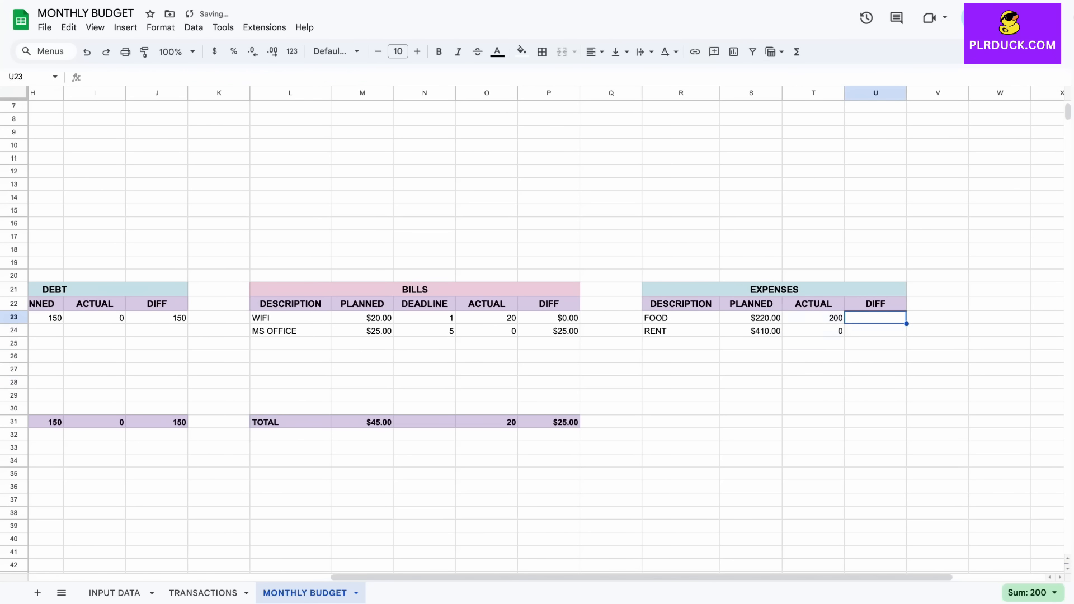
{"action": "type", "text": "="}
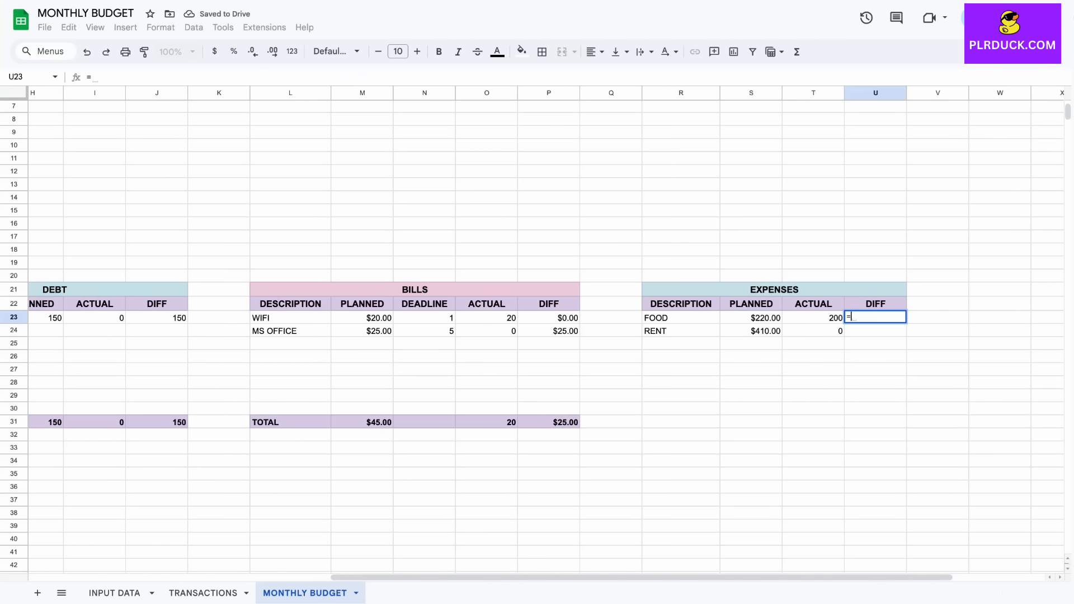
{"action": "left_click", "coordinate": [752, 318]}
{"action": "type", "text": "-T23"}
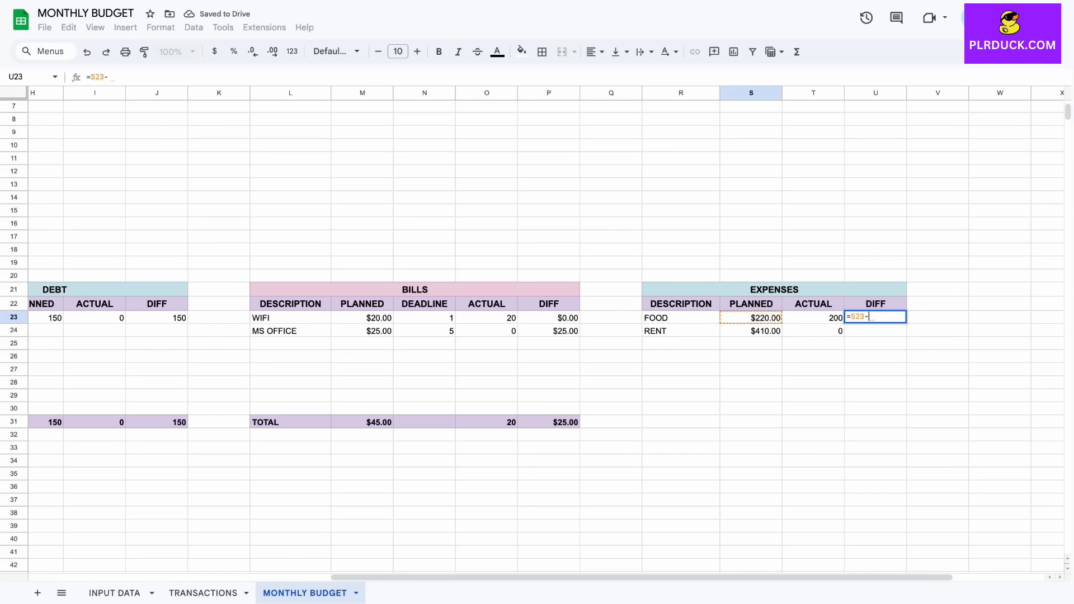
{"action": "key", "text": "Return"}
{"action": "left_click_drag", "start_coordinate": [906, 324], "coordinate": [902, 334]}
Step: Enter the label TOTAL in R31 and sum the EXPENSES planned amounts in S31 with SUM
{"action": "left_click", "coordinate": [681, 422]}
{"action": "type", "text": "TOTAL"}
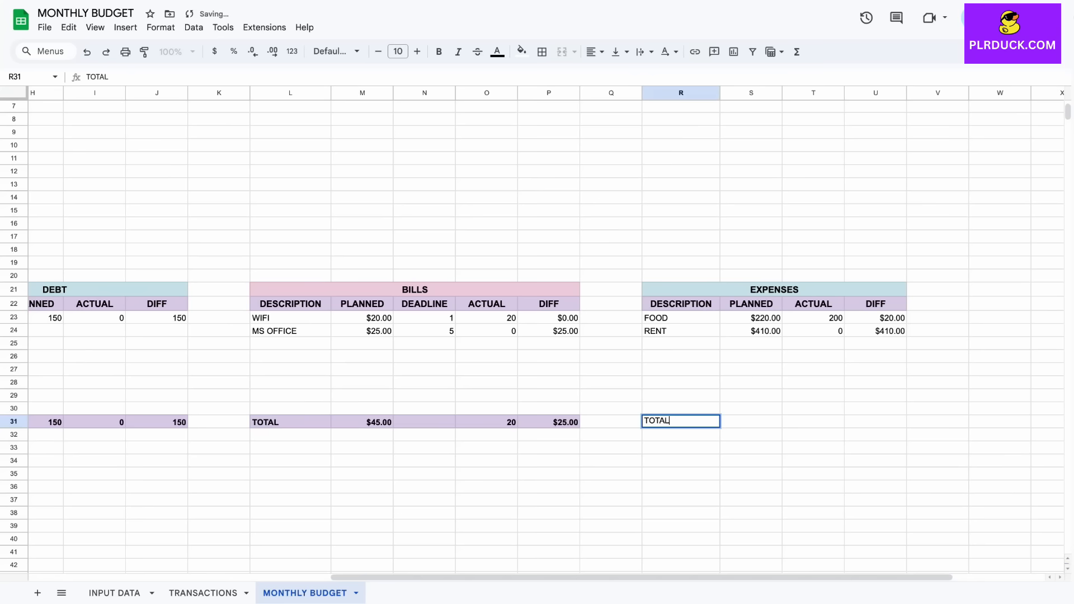
{"action": "key", "text": "Tab"}
{"action": "type", "text": "=SUM"}
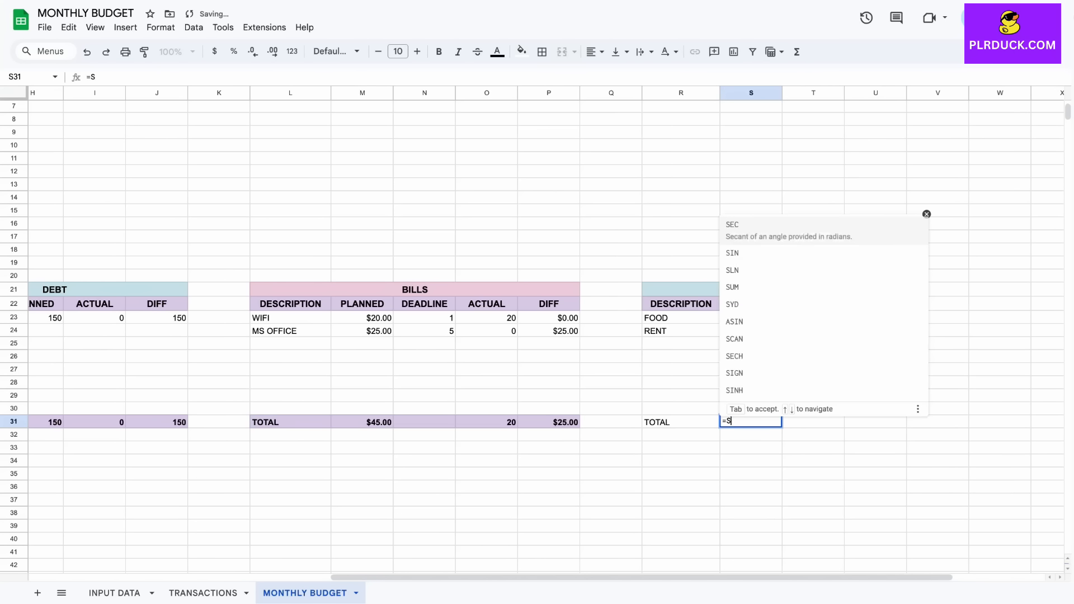
{"action": "type", "text": "("}
{"action": "key", "text": "Tab"}
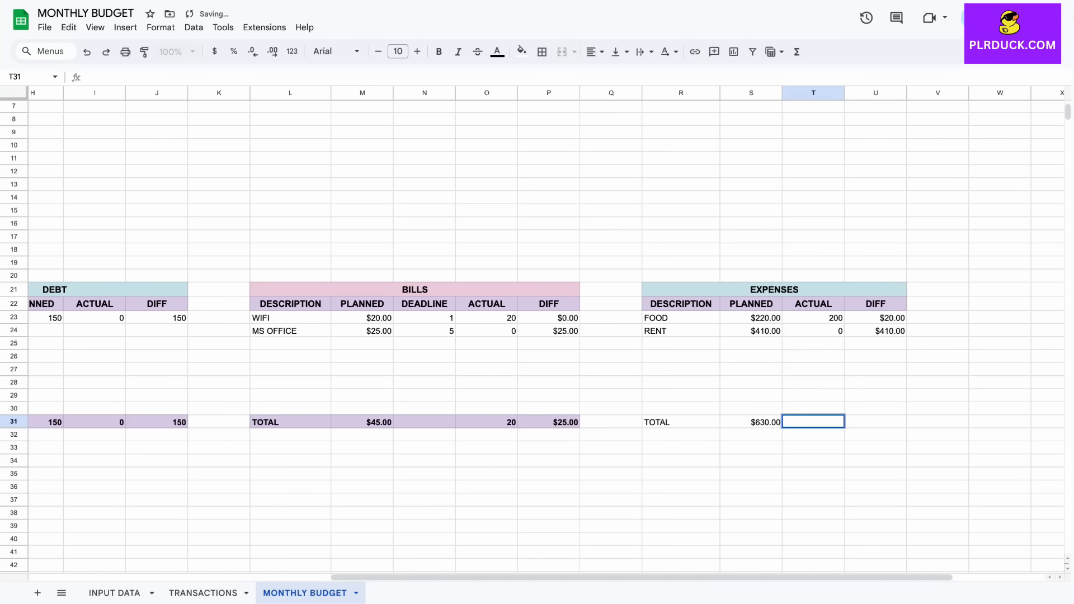
Step: Add SUM totals for the EXPENSES ACTUAL and DIFF columns in T31 and U31
{"action": "type", "text": "=SUM"}
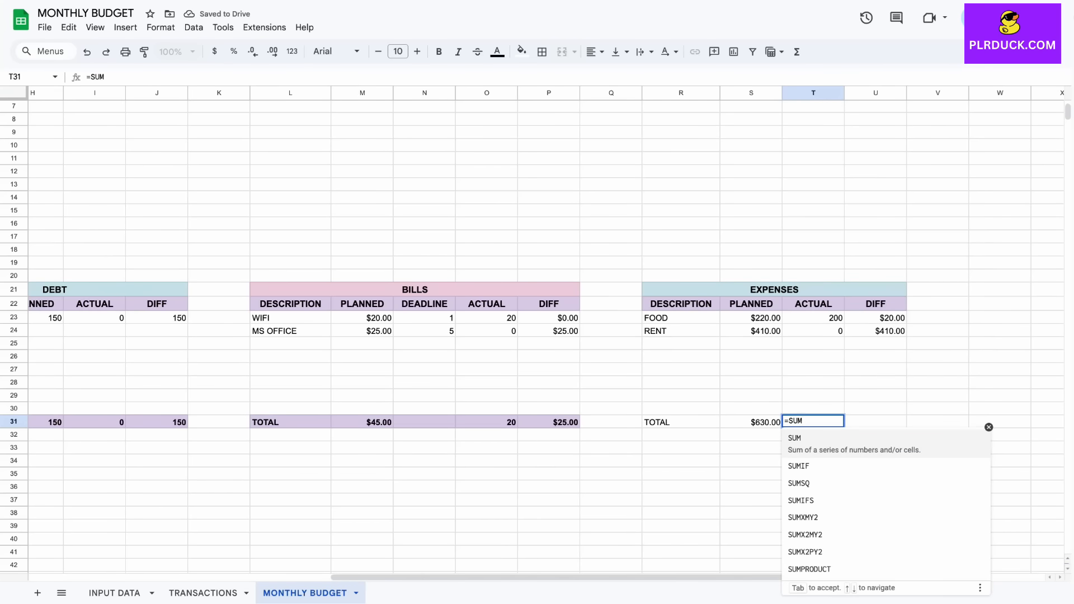
{"action": "type", "text": "("}
{"action": "key", "text": "Tab"}
{"action": "key", "text": "Return"}
{"action": "left_click", "coordinate": [876, 422]}
{"action": "type", "text": "=S"}
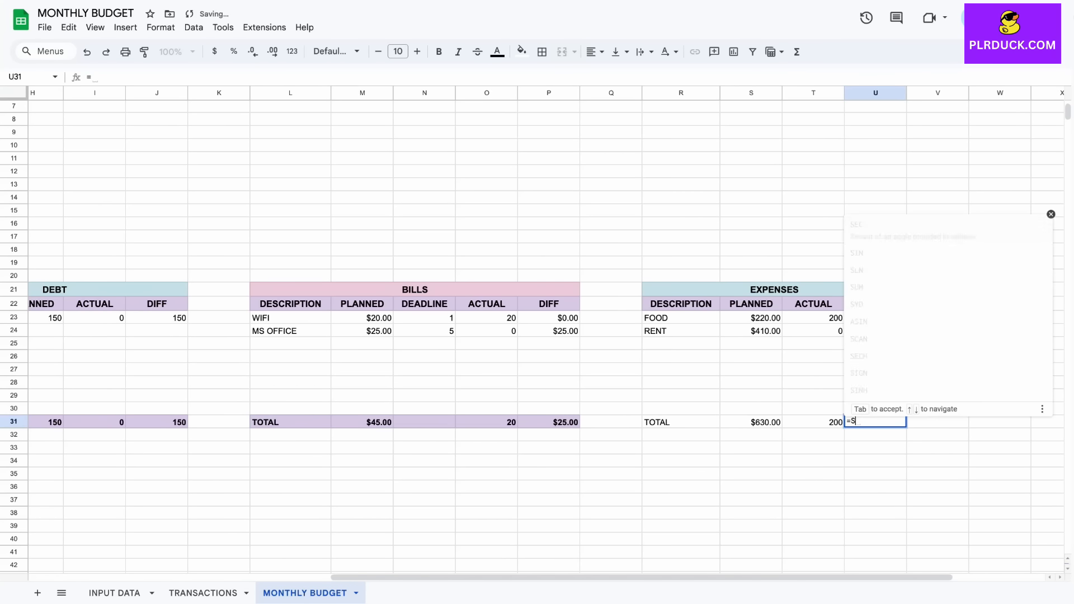
{"action": "type", "text": "UM("}
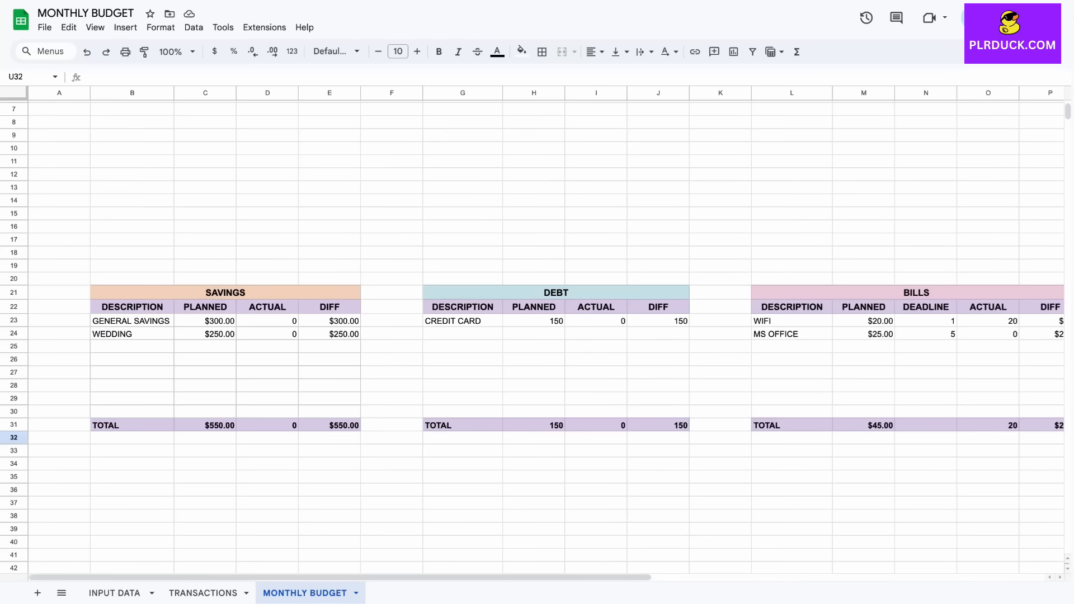
Step: Apply all borders to the DEBT table's body cells G23:J30
{"action": "left_click_drag", "start_coordinate": [463, 321], "coordinate": [658, 412]}
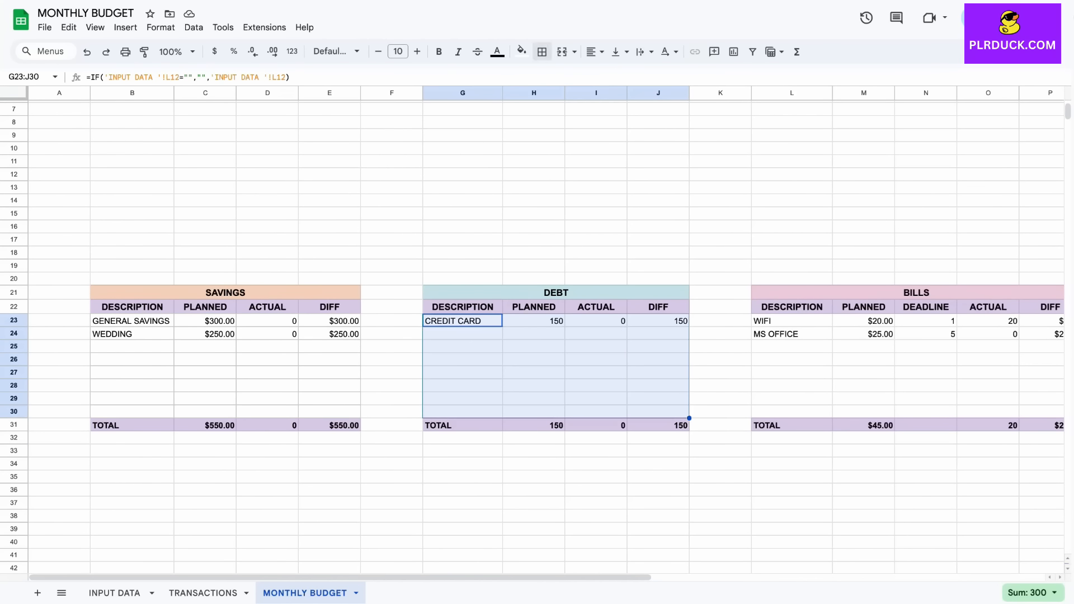
{"action": "left_click", "coordinate": [542, 52]}
{"action": "scroll", "coordinate": [531, 336], "scroll_direction": "right", "scroll_amount": 5}
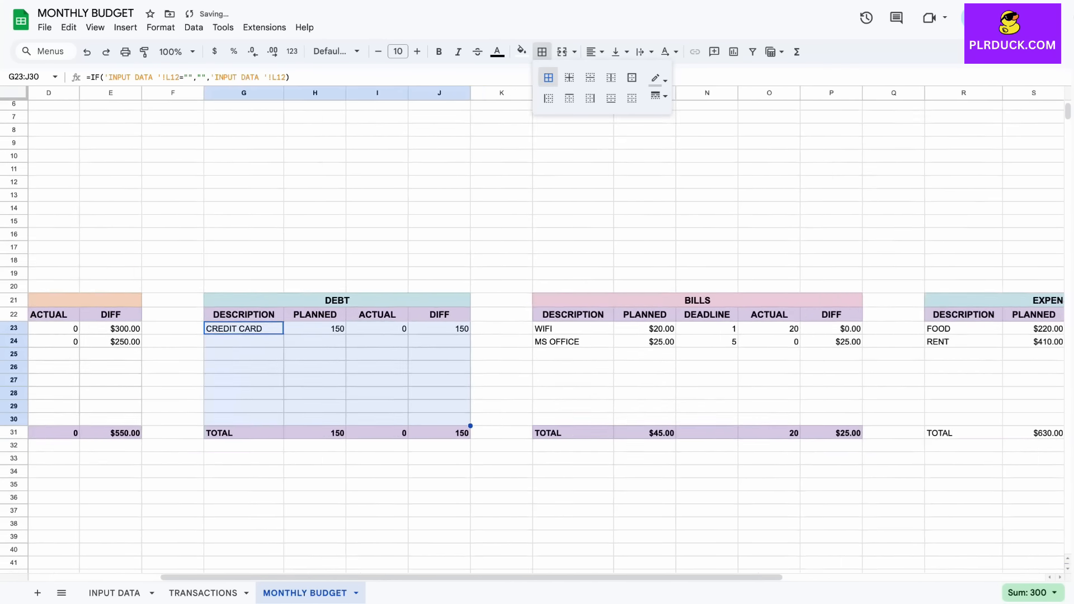
Step: Make the EXPENSES TOTAL row R31:U31 bold and fill it with the light purple used for the other total rows
{"action": "scroll", "coordinate": [531, 335], "scroll_direction": "right", "scroll_amount": 5}
{"action": "left_click_drag", "start_coordinate": [779, 421], "coordinate": [974, 421]}
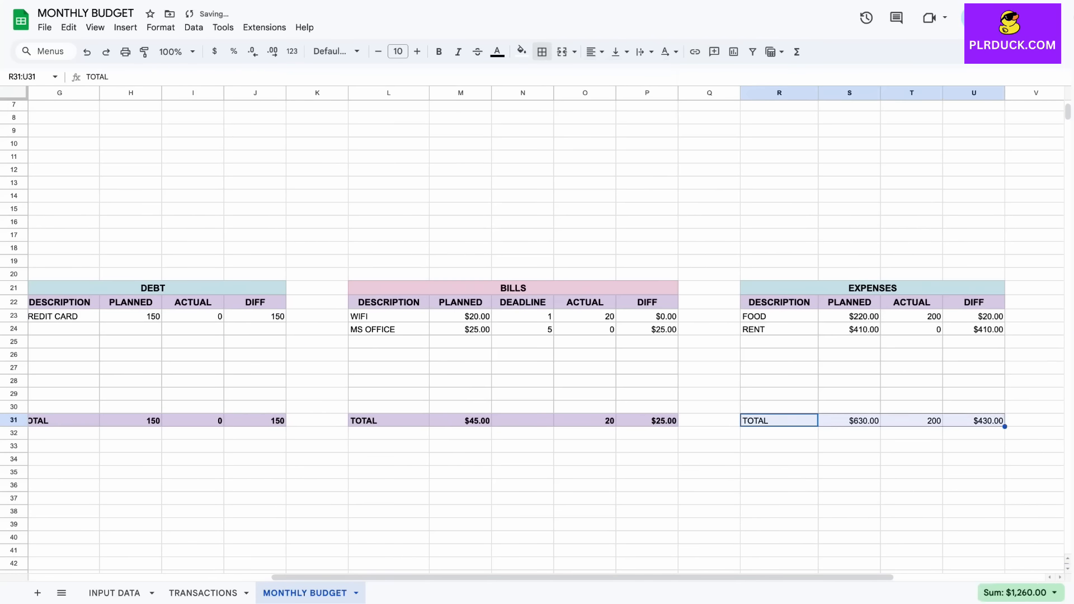
{"action": "left_click", "coordinate": [522, 51]}
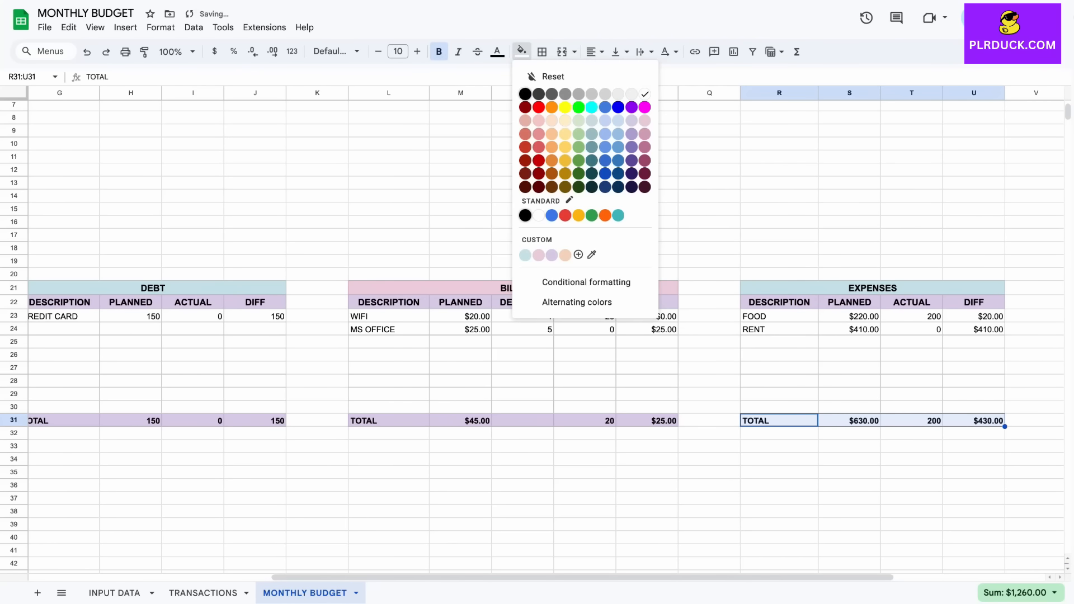
{"action": "left_click", "coordinate": [524, 216]}
{"action": "left_click", "coordinate": [647, 459]}
Step: Narrow the empty spacer columns F, K and Q between the four budget tables
{"action": "scroll", "coordinate": [531, 336], "scroll_direction": "left", "scroll_amount": 5}
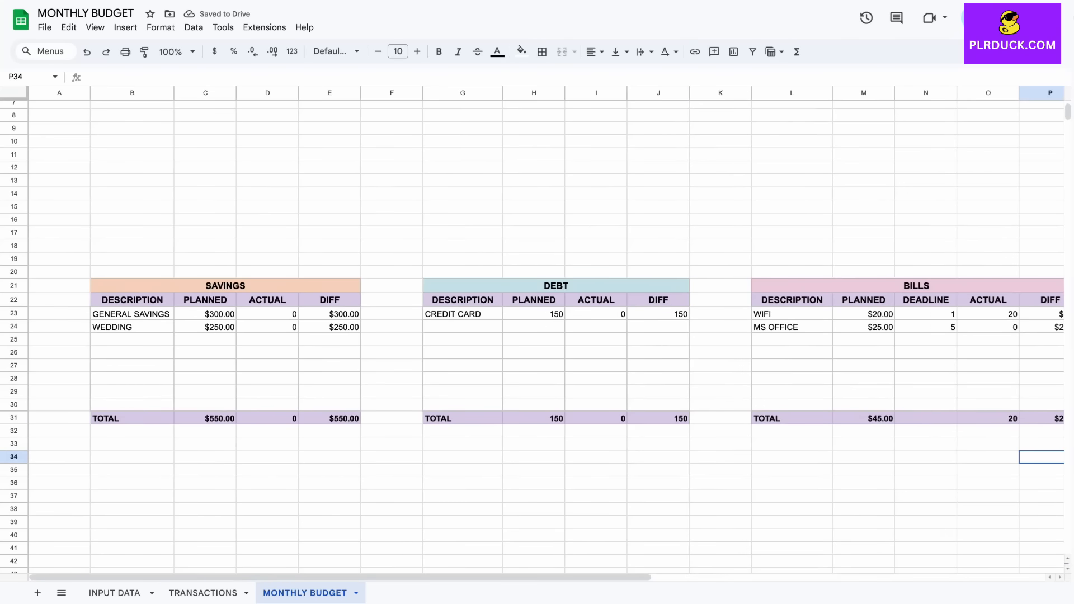
{"action": "left_click_drag", "start_coordinate": [422, 92], "coordinate": [383, 93]}
{"action": "left_click_drag", "start_coordinate": [712, 93], "coordinate": [668, 93]}
{"action": "scroll", "coordinate": [668, 93], "scroll_direction": "right", "scroll_amount": 3}
{"action": "scroll", "coordinate": [537, 335], "scroll_direction": "right", "scroll_amount": 2}
{"action": "left_click_drag", "start_coordinate": [883, 93], "coordinate": [834, 93]}
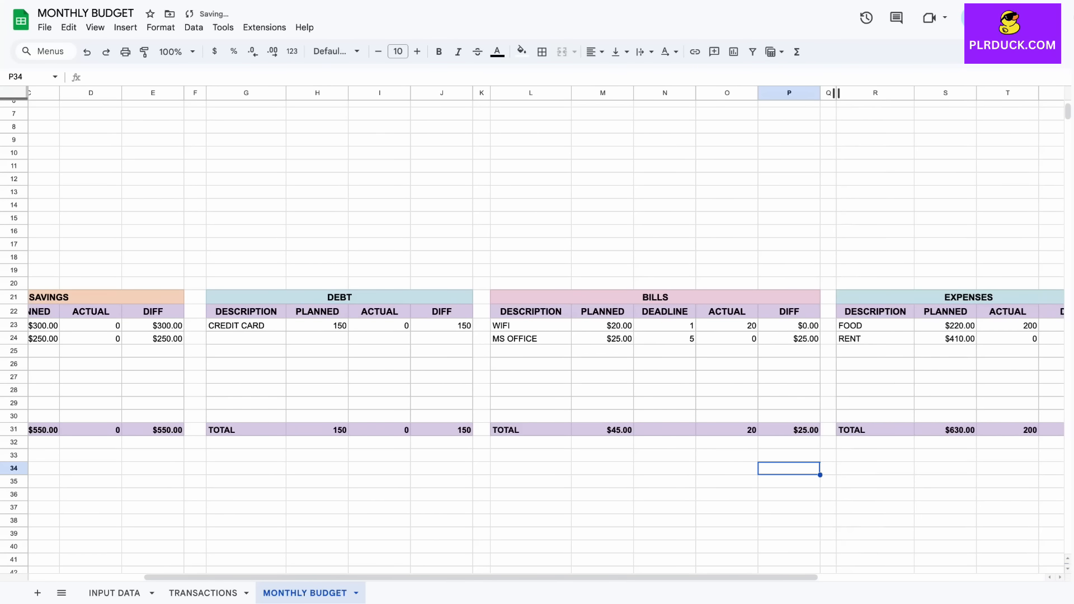
Step: Widen column B on the MONTHLY BUDGET sheet by about 33 pixels
{"action": "scroll", "coordinate": [833, 280], "scroll_direction": "left", "scroll_amount": 5}
{"action": "scroll", "coordinate": [834, 280], "scroll_direction": "right", "scroll_amount": 1}
{"action": "scroll", "coordinate": [537, 336], "scroll_direction": "right", "scroll_amount": 5}
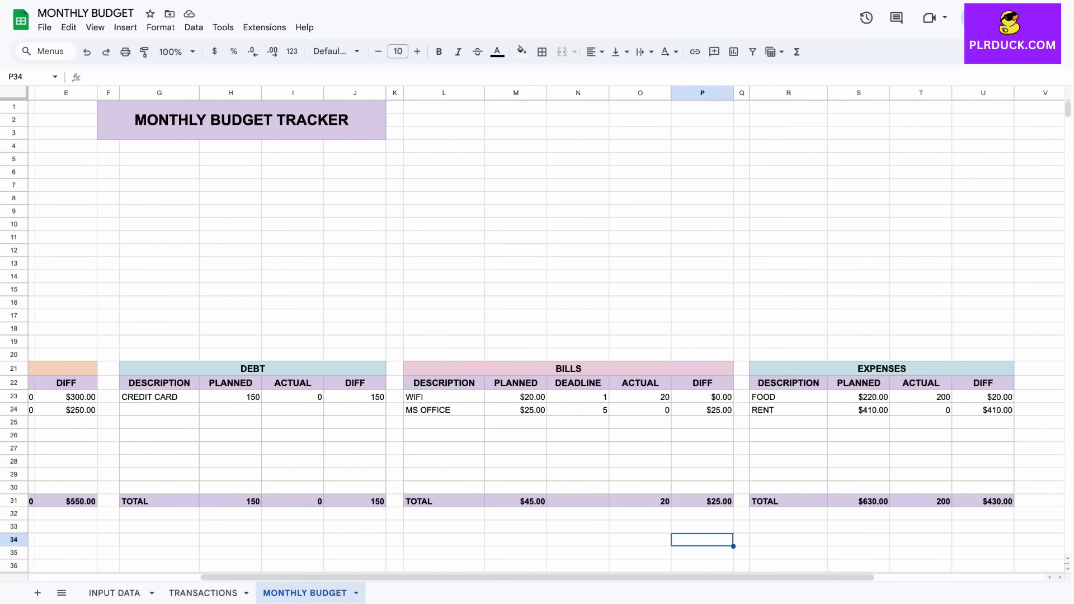
{"action": "scroll", "coordinate": [537, 336], "scroll_direction": "left", "scroll_amount": 4}
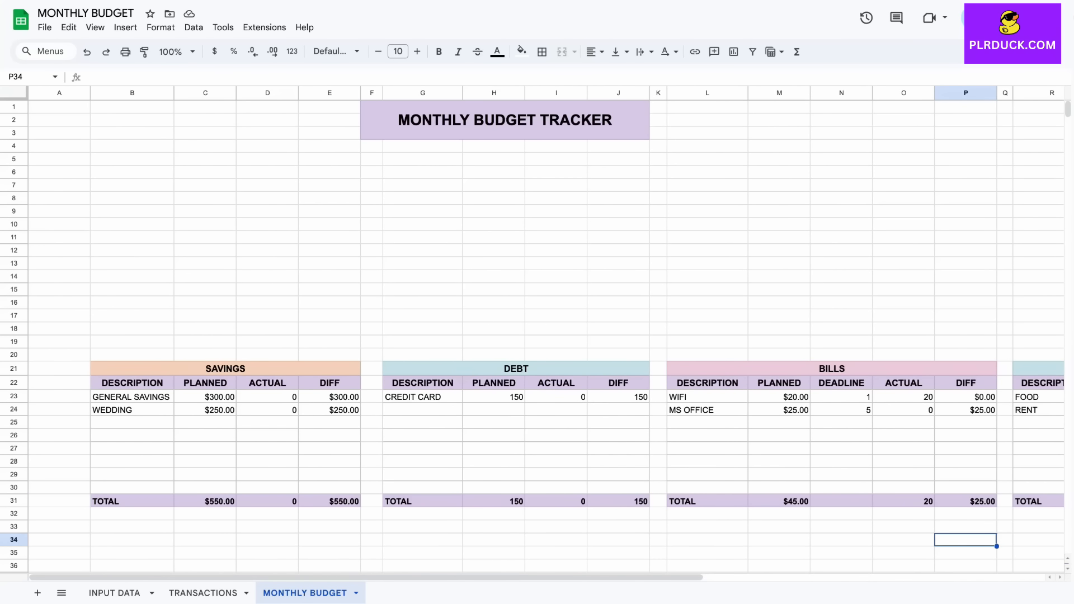
{"action": "left_click", "coordinate": [132, 158]}
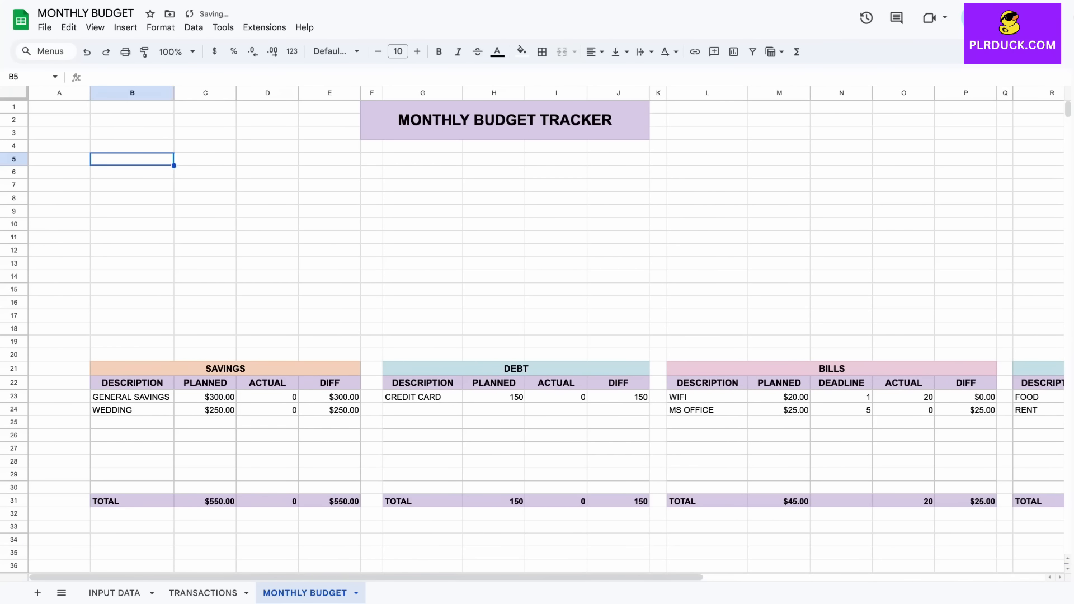
{"action": "left_click_drag", "start_coordinate": [174, 93], "coordinate": [209, 92]}
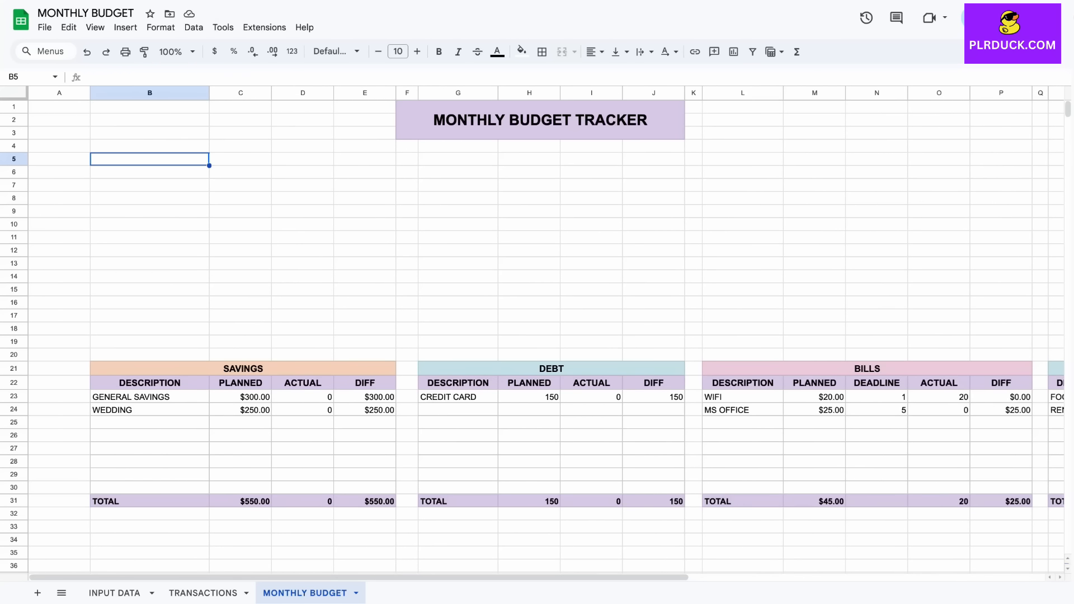
Step: Merge cells B4:D5 and enter JULY 2025 as the month heading
{"action": "left_click_drag", "start_coordinate": [150, 146], "coordinate": [303, 159]}
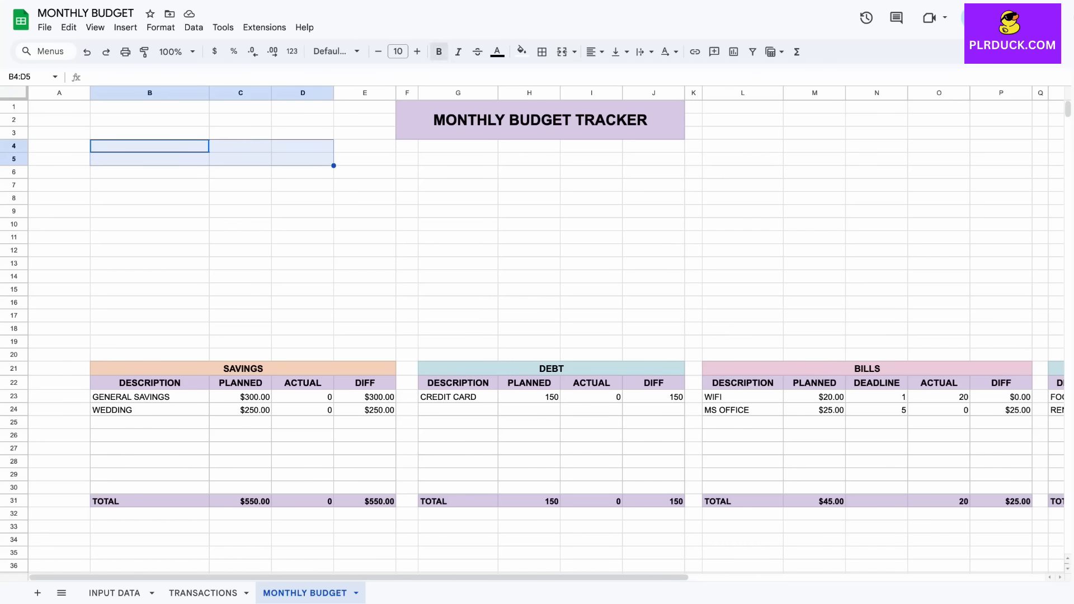
{"action": "left_click", "coordinate": [562, 51]}
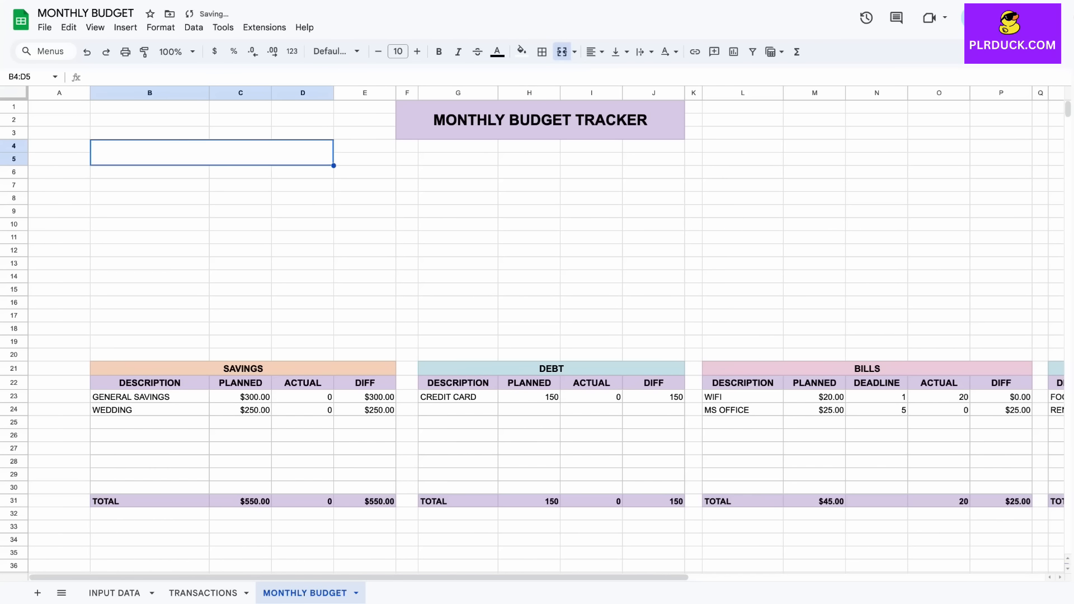
{"action": "type", "text": "JULY"}
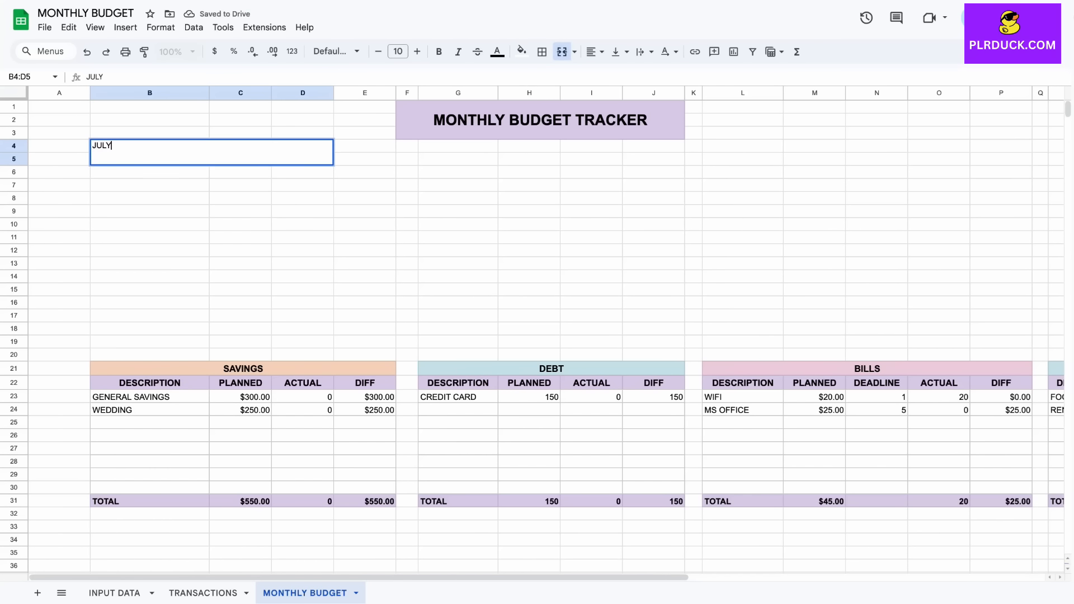
{"action": "type", "text": " 2025"}
{"action": "left_click", "coordinate": [240, 264]}
Step: Format the month heading in B4:D5 as bold, size 18 and centred, with the custom light blue fill
{"action": "left_click", "coordinate": [268, 153]}
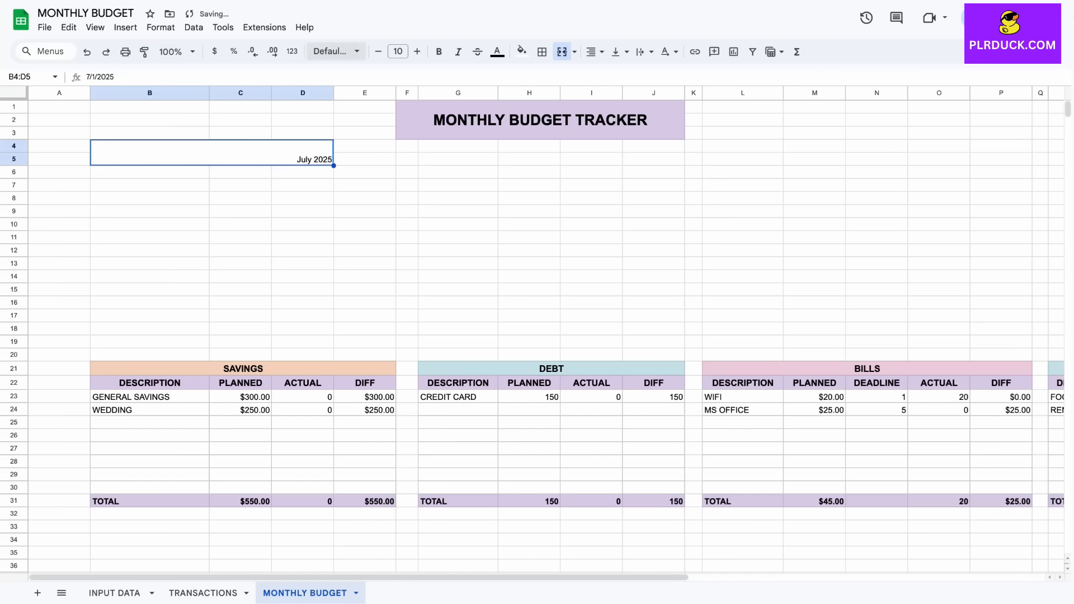
{"action": "left_click", "coordinate": [418, 51]}
{"action": "left_click", "coordinate": [417, 52]}
{"action": "left_click", "coordinate": [418, 51]}
{"action": "left_click", "coordinate": [417, 51]}
{"action": "left_click", "coordinate": [417, 52]}
{"action": "left_click", "coordinate": [418, 52]}
{"action": "left_click", "coordinate": [417, 51]}
{"action": "left_click", "coordinate": [418, 51]}
{"action": "left_click", "coordinate": [439, 52]}
{"action": "left_click", "coordinate": [594, 51]}
{"action": "left_click", "coordinate": [614, 77]}
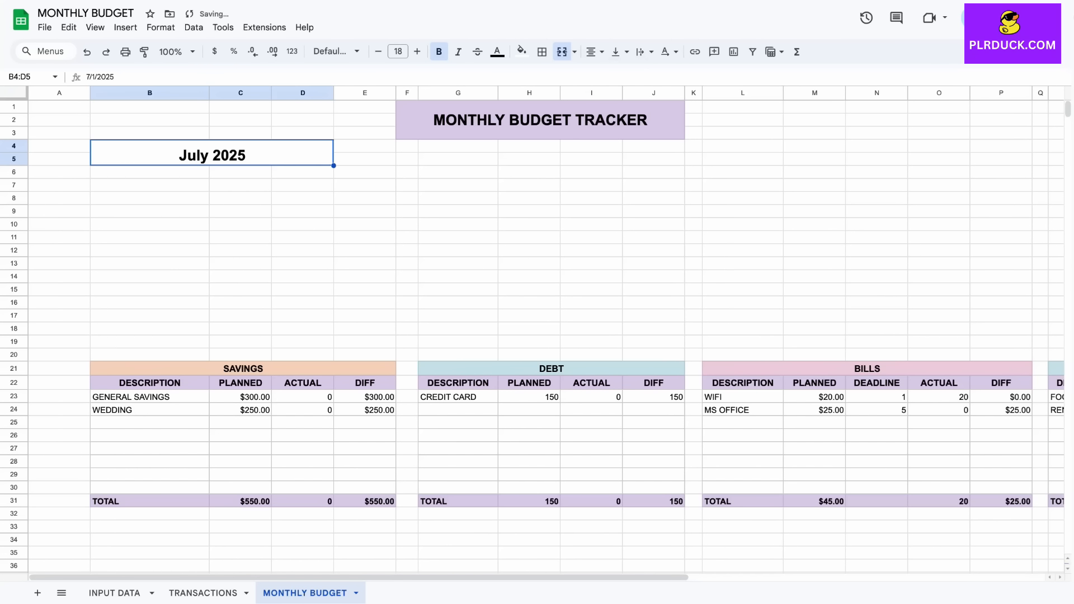
{"action": "left_click", "coordinate": [521, 51]}
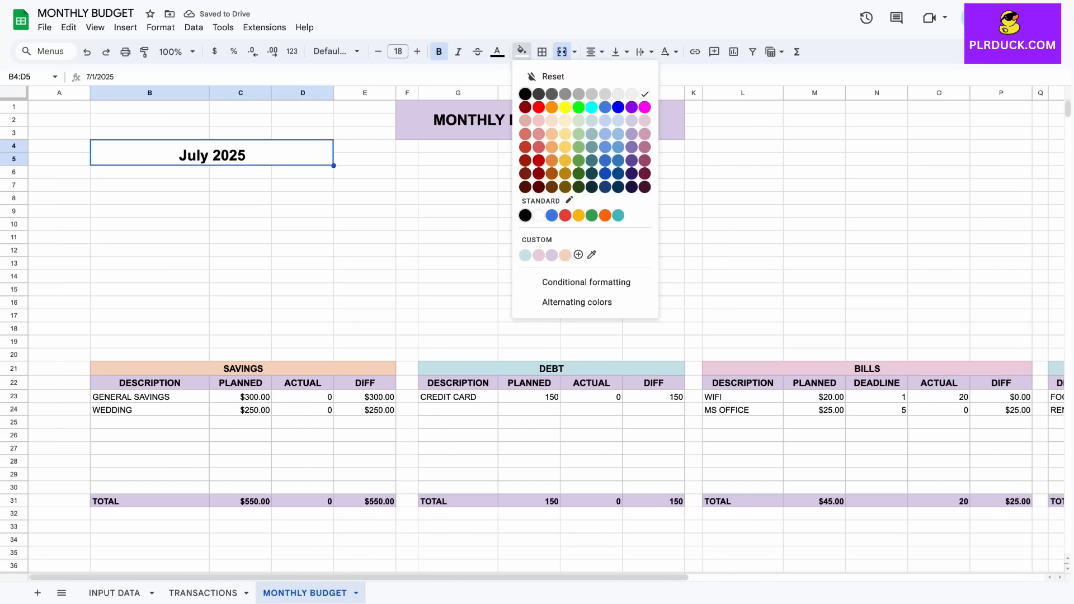
{"action": "left_click", "coordinate": [526, 255]}
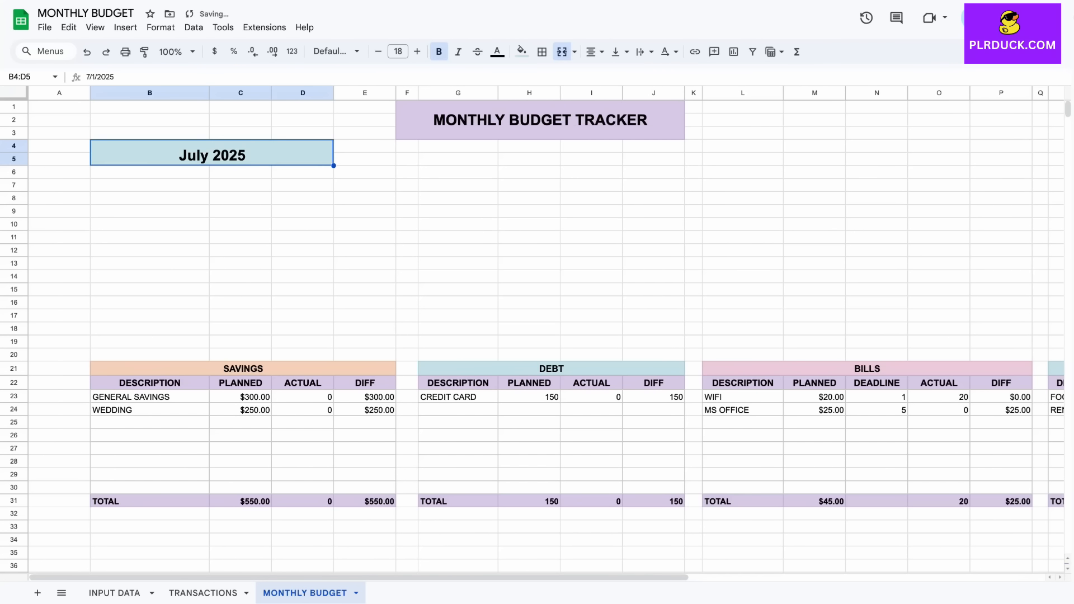
Step: Enter the label TOTAL INCOME in B8 and merge B9:B11 beneath it
{"action": "left_click", "coordinate": [150, 198]}
{"action": "key", "text": "shift+Right"}
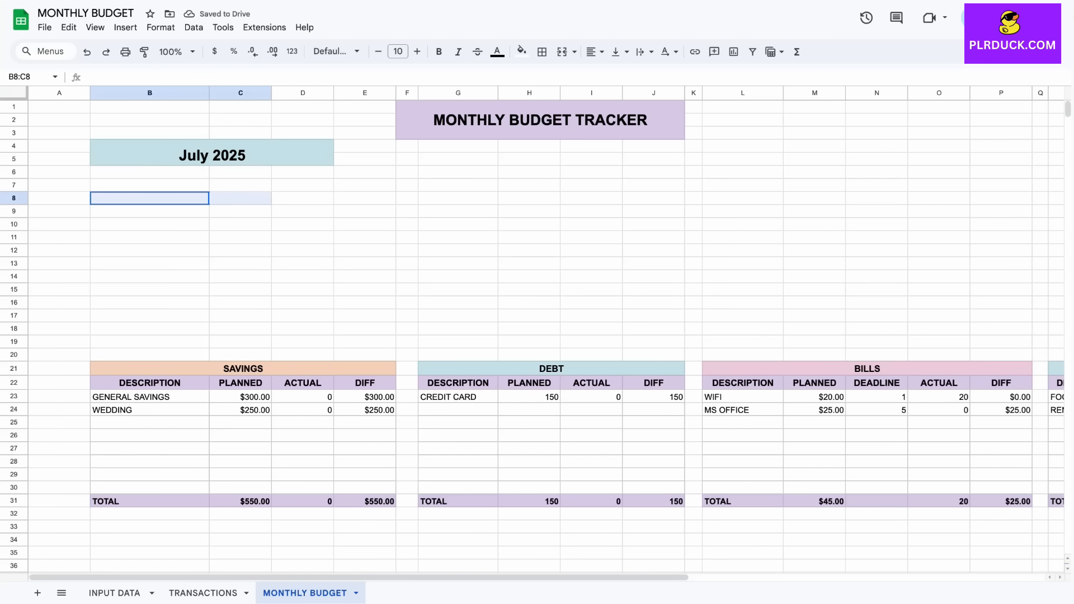
{"action": "key", "text": "shift+Left"}
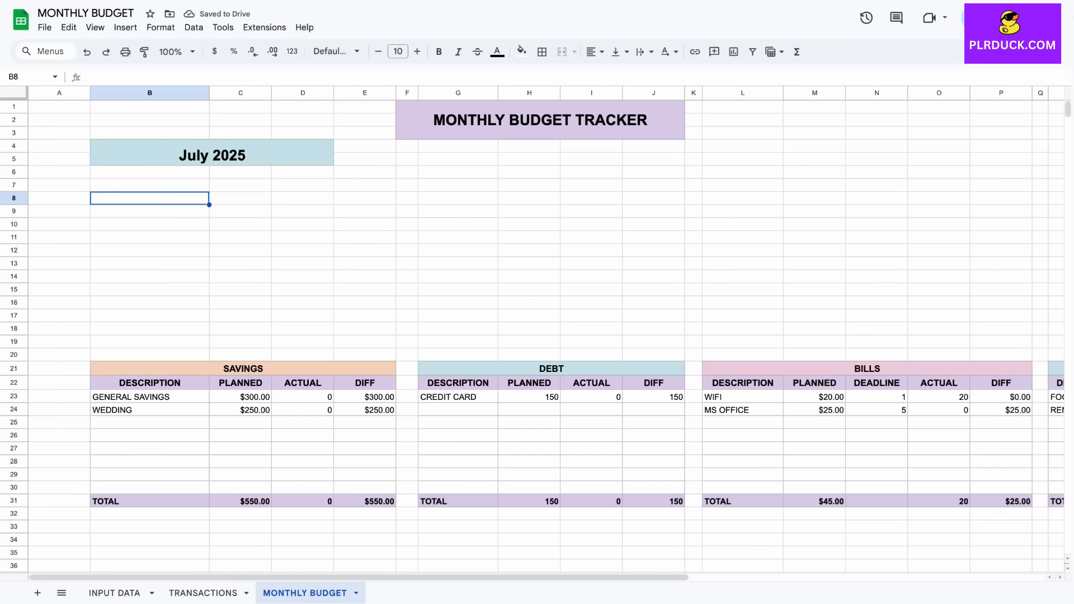
{"action": "type", "text": "TOTAL INCOME"}
{"action": "key", "text": "Return"}
{"action": "key", "text": "shift+Down"}
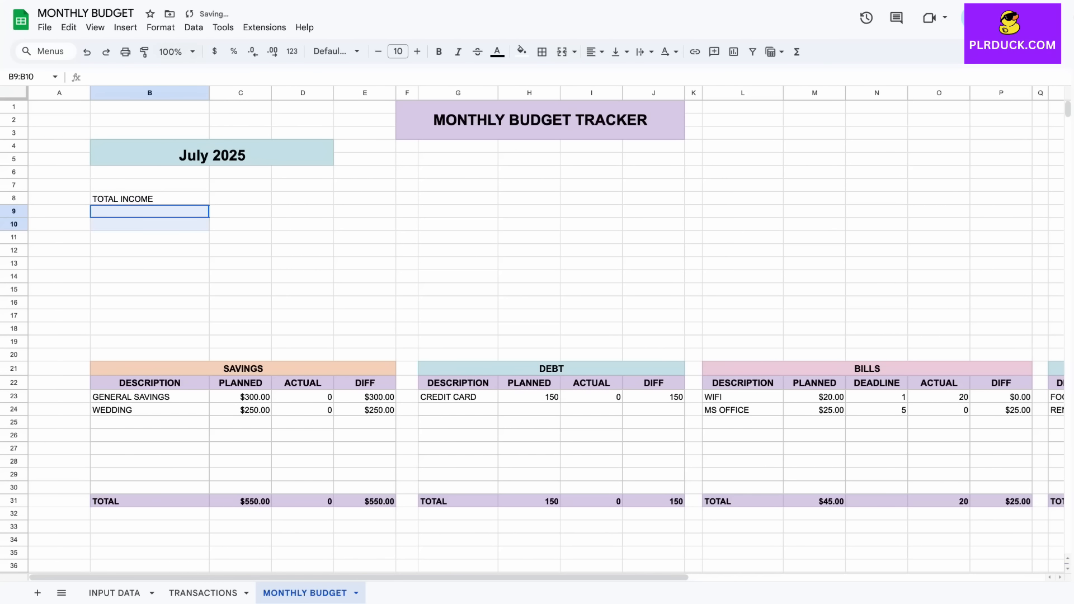
{"action": "key", "text": "shift+Down"}
{"action": "left_click", "coordinate": [562, 52]}
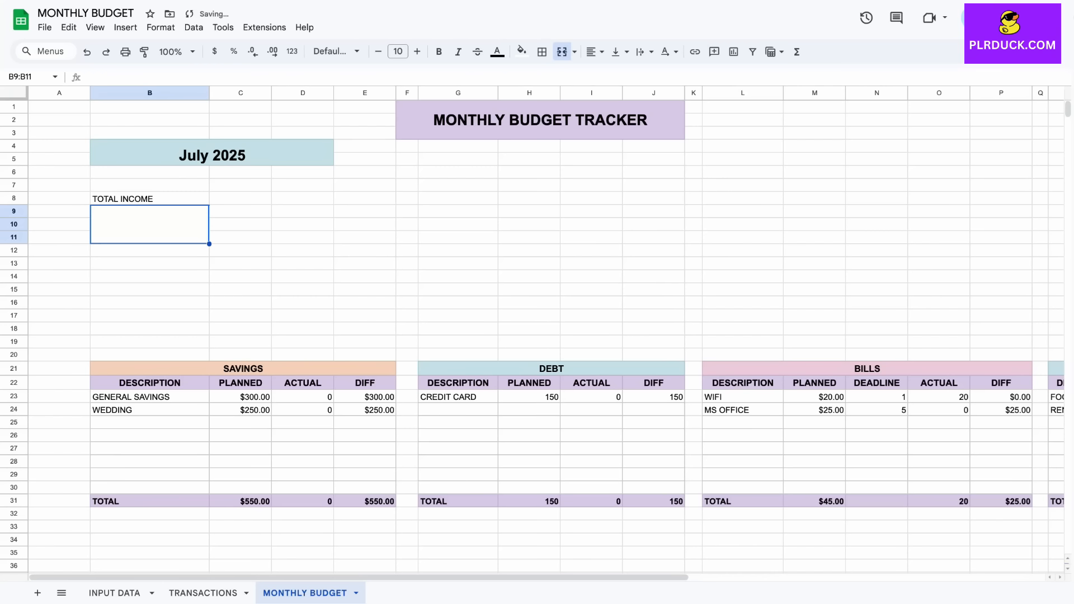
Step: Merge D8:E8 for the label TOTAL EXPENSE and merge D9:E11 beneath it
{"action": "left_click_drag", "start_coordinate": [302, 199], "coordinate": [365, 199]}
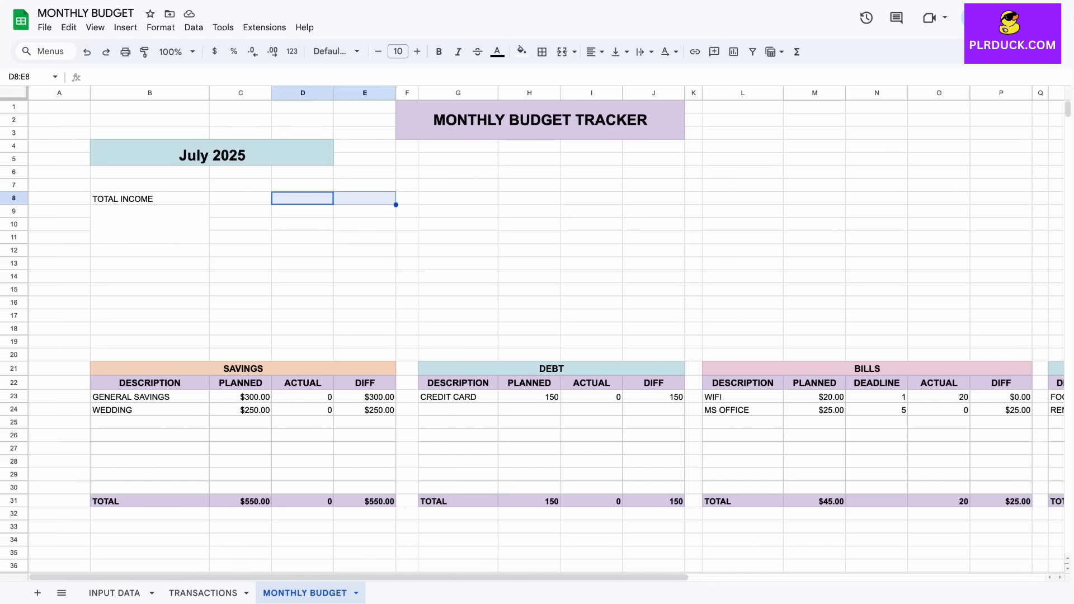
{"action": "left_click", "coordinate": [542, 51]}
{"action": "left_click", "coordinate": [563, 52]}
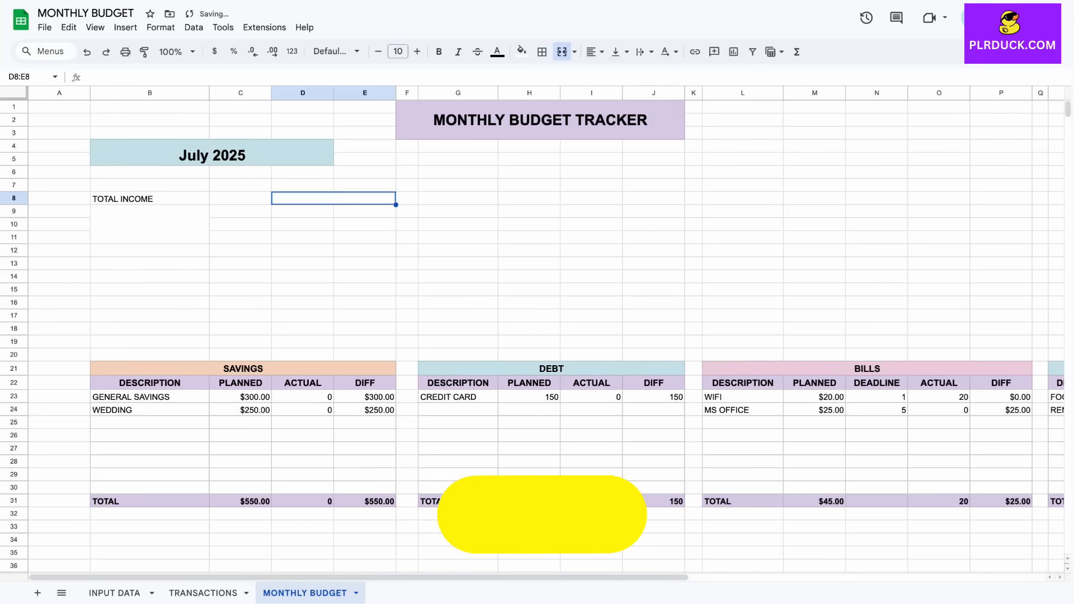
{"action": "type", "text": "TOTAL EXPENSE"}
{"action": "key", "text": "Return"}
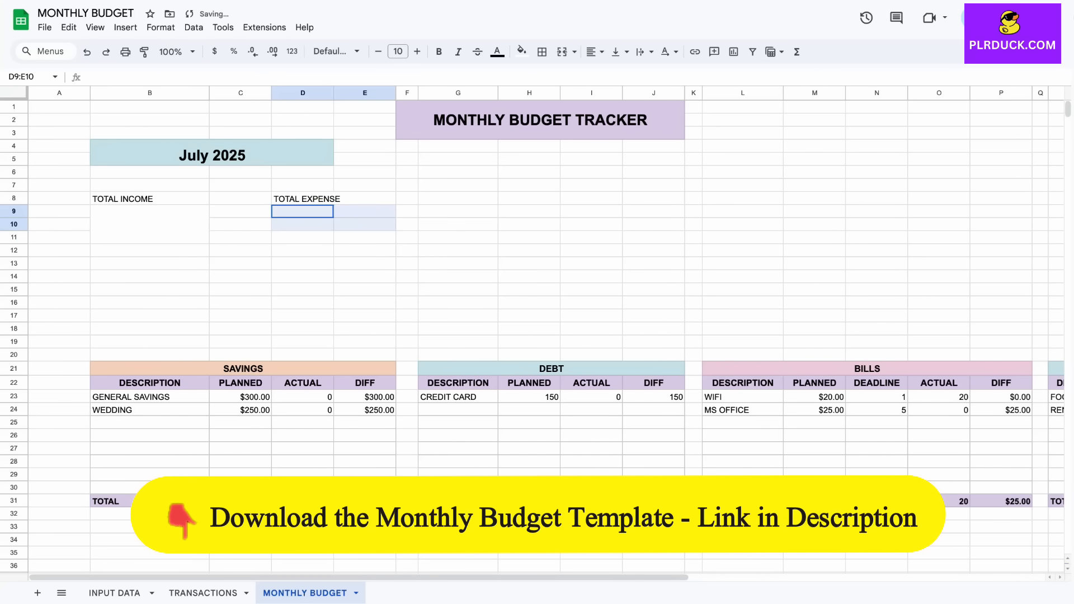
{"action": "key", "text": "shift+Down"}
{"action": "key", "text": "shift+Down"}
{"action": "left_click", "coordinate": [562, 52]}
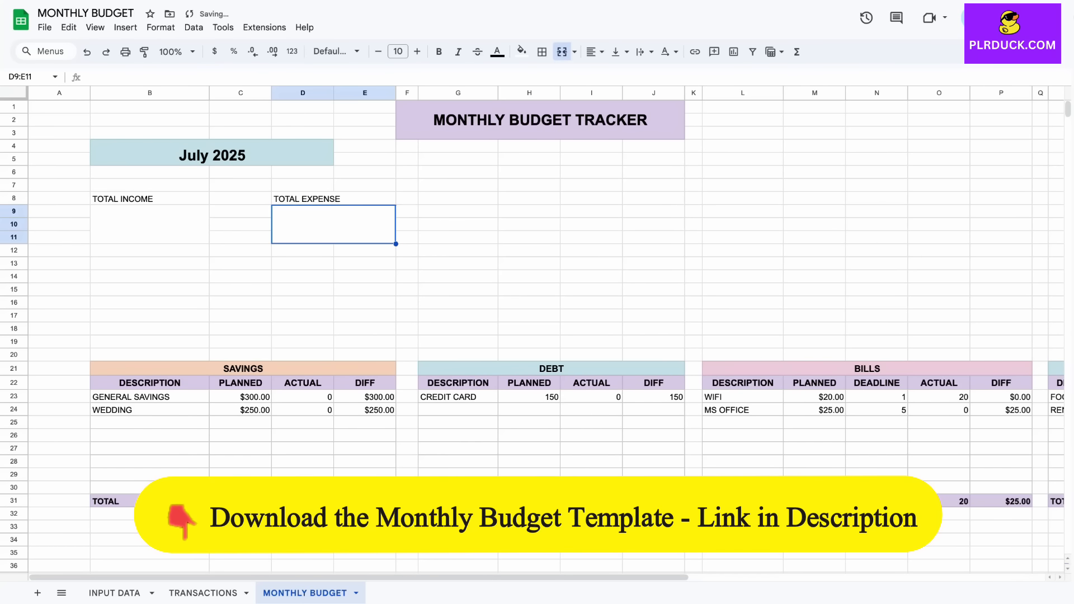
Step: Enter the label AMOUNT LEFT in B14 and merge B15:B17 beneath it
{"action": "left_click", "coordinate": [150, 277]}
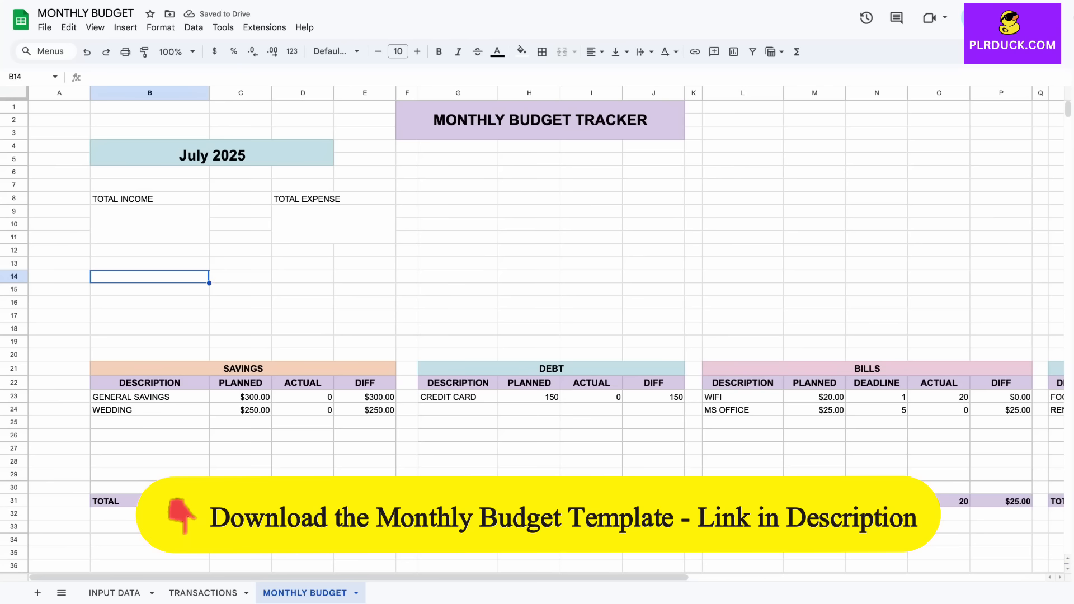
{"action": "type", "text": "AMOUNT LEFT"}
{"action": "key", "text": "Return"}
{"action": "key", "text": "shift+Down"}
{"action": "key", "text": "shift+Down"}
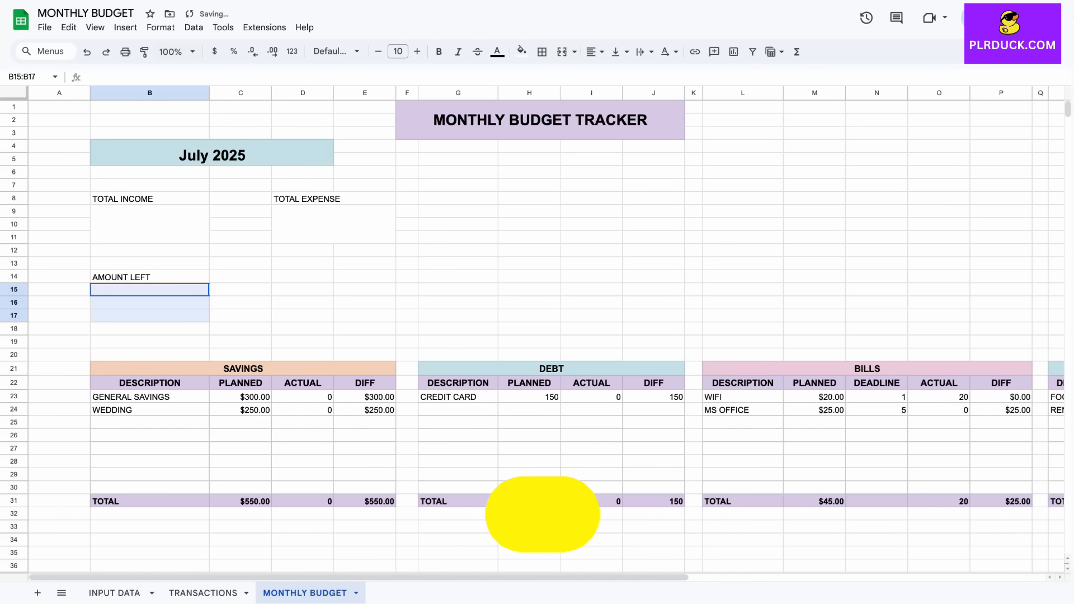
{"action": "left_click", "coordinate": [562, 51]}
Step: Merge D14:E14 for the label BUDGET AMOUNT LEFT and merge D15:E17 beneath it
{"action": "left_click_drag", "start_coordinate": [302, 277], "coordinate": [365, 276]}
{"action": "left_click", "coordinate": [563, 52]}
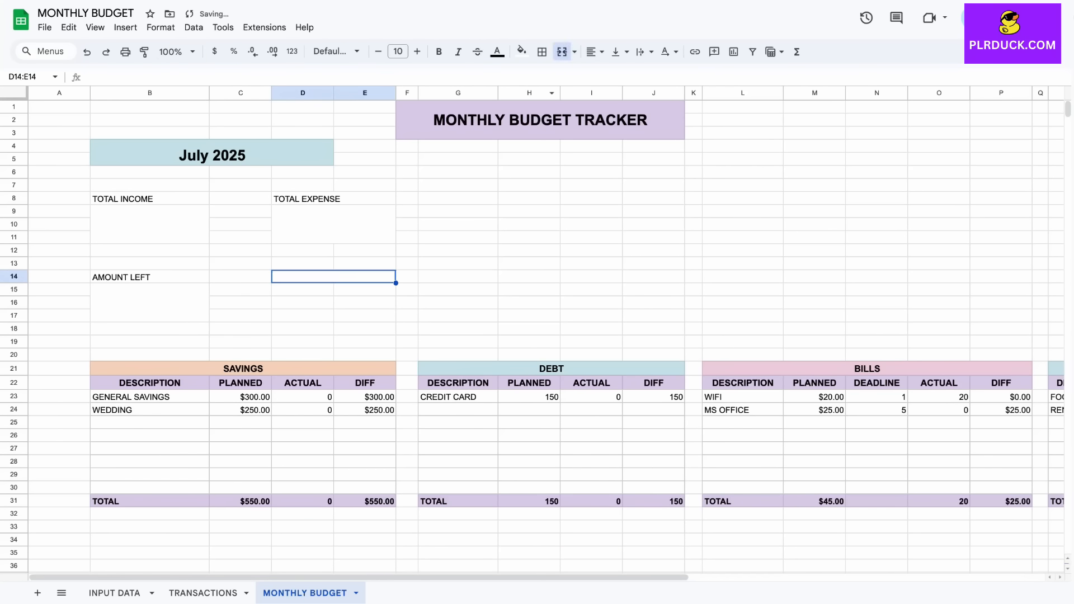
{"action": "type", "text": "BUDGE"}
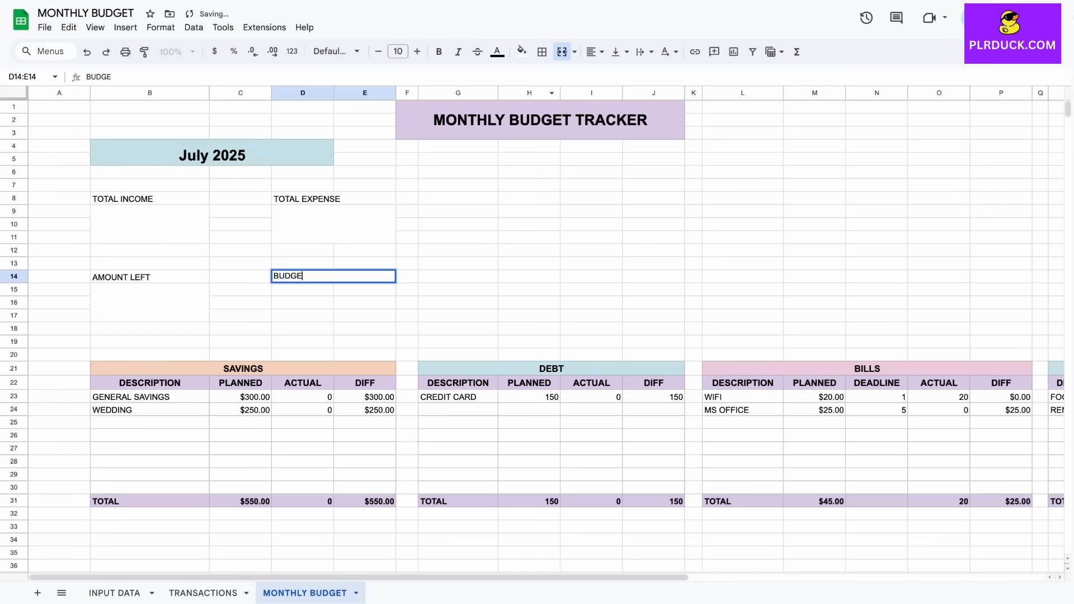
{"action": "type", "text": "T AMOUNT LEFT"}
{"action": "key", "text": "Return"}
{"action": "key", "text": "shift+Down"}
{"action": "key", "text": "shift+Down"}
{"action": "key", "text": "shift+Right"}
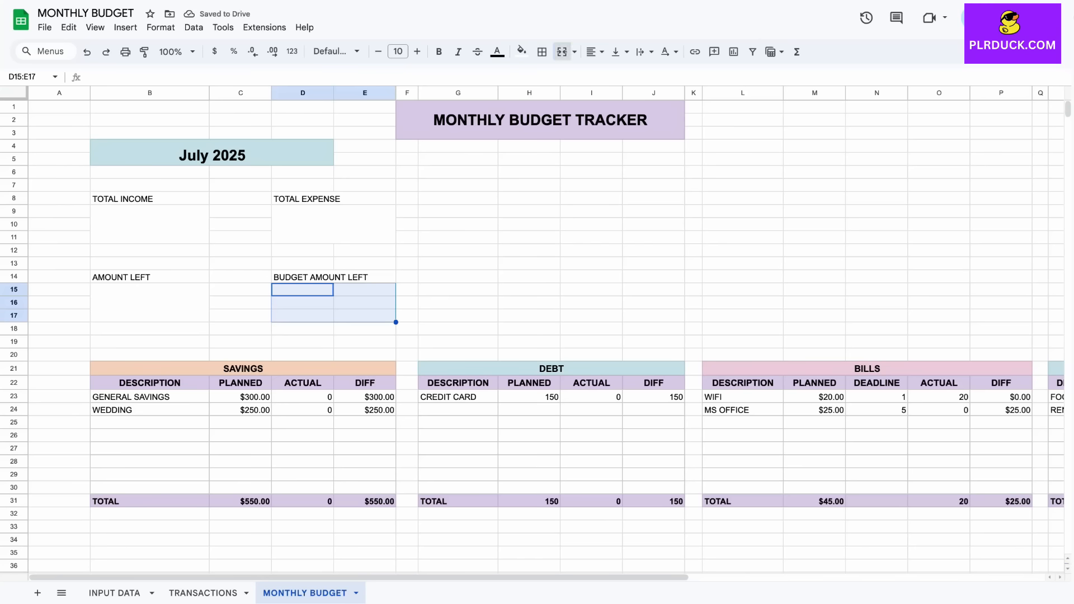
{"action": "left_click", "coordinate": [561, 52]}
Step: Set the TOTAL INCOME, TOTAL EXPENSE, AMOUNT LEFT and BUDGET AMOUNT LEFT labels to size 12 and bold
{"action": "left_click", "coordinate": [150, 185]}
{"action": "left_click", "coordinate": [150, 198]}
{"action": "left_click", "coordinate": [333, 198], "text": "ctrl"}
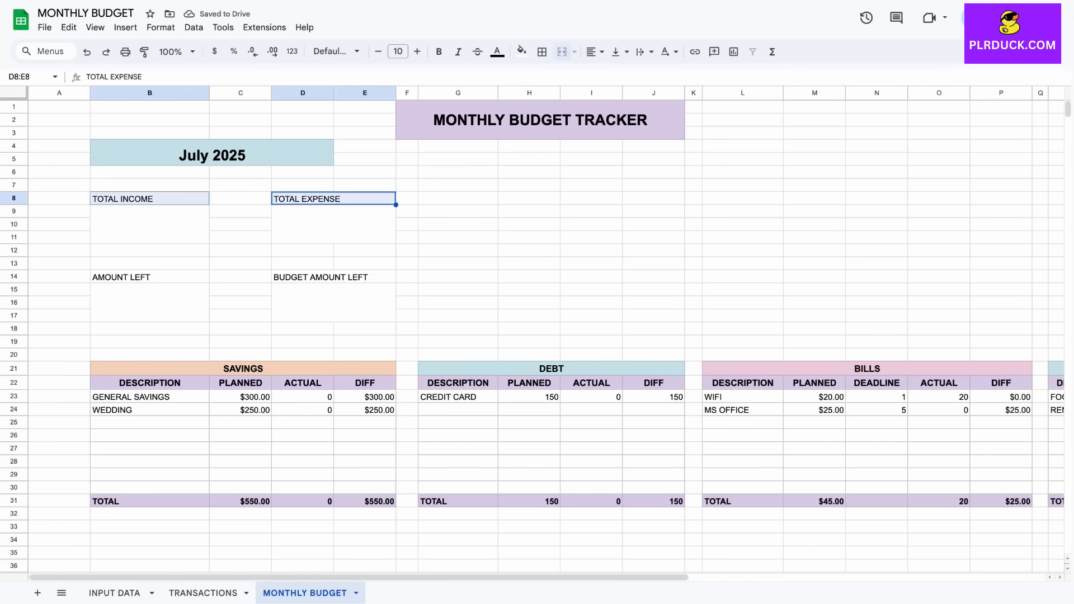
{"action": "left_click", "coordinate": [333, 277], "text": "ctrl"}
{"action": "left_click", "coordinate": [150, 278], "text": "ctrl"}
{"action": "left_click", "coordinate": [418, 52]}
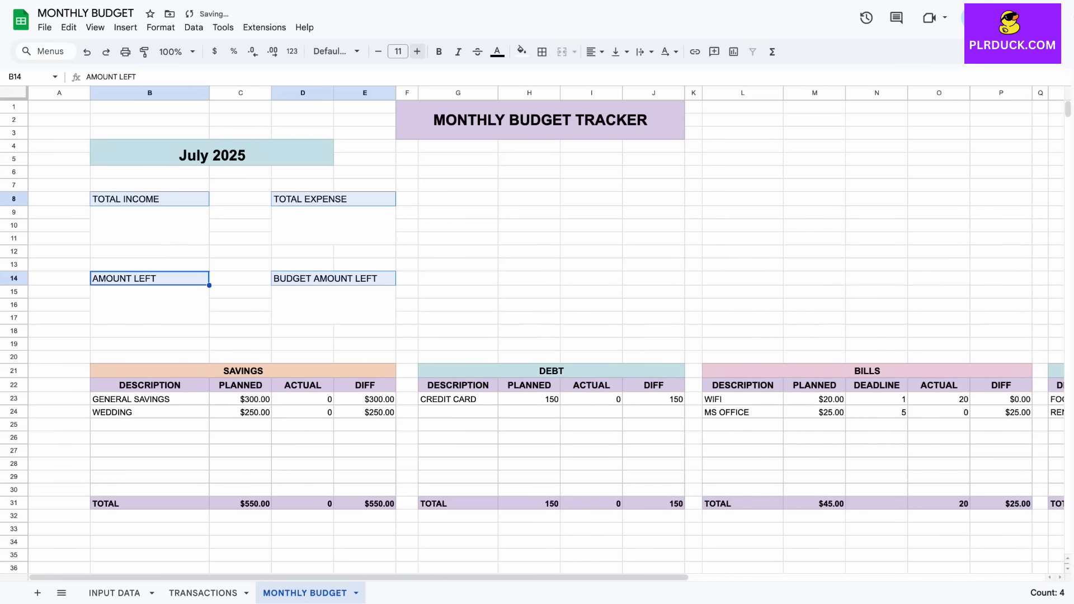
{"action": "left_click", "coordinate": [417, 51]}
{"action": "left_click", "coordinate": [440, 52]}
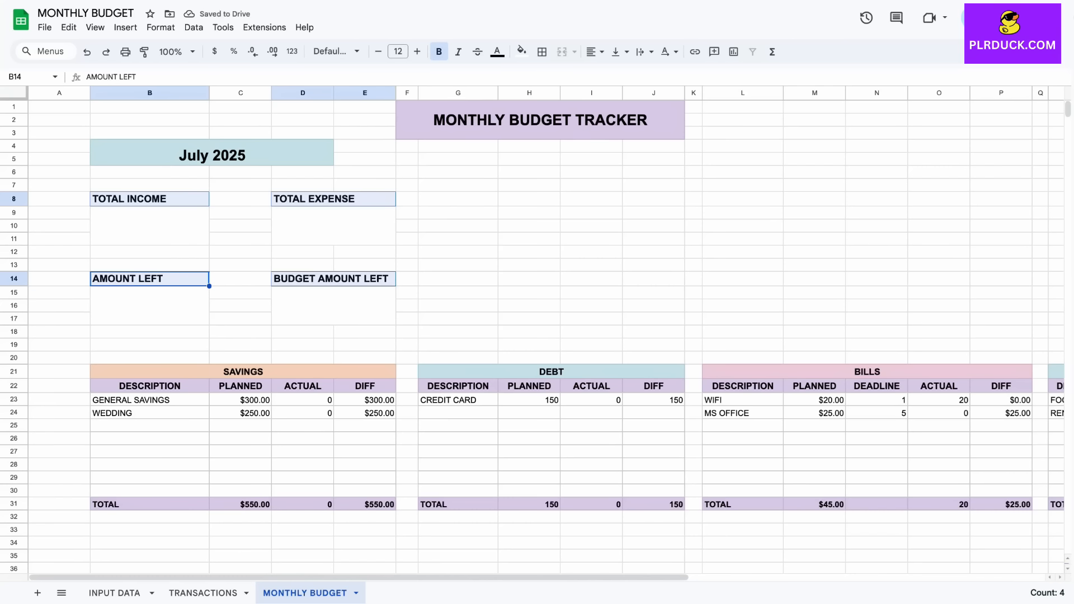
{"action": "left_click", "coordinate": [240, 239]}
Step: Center the TOTAL INCOME, TOTAL EXPENSE, AMOUNT LEFT and BUDGET AMOUNT LEFT labels horizontally
{"action": "left_click", "coordinate": [150, 199]}
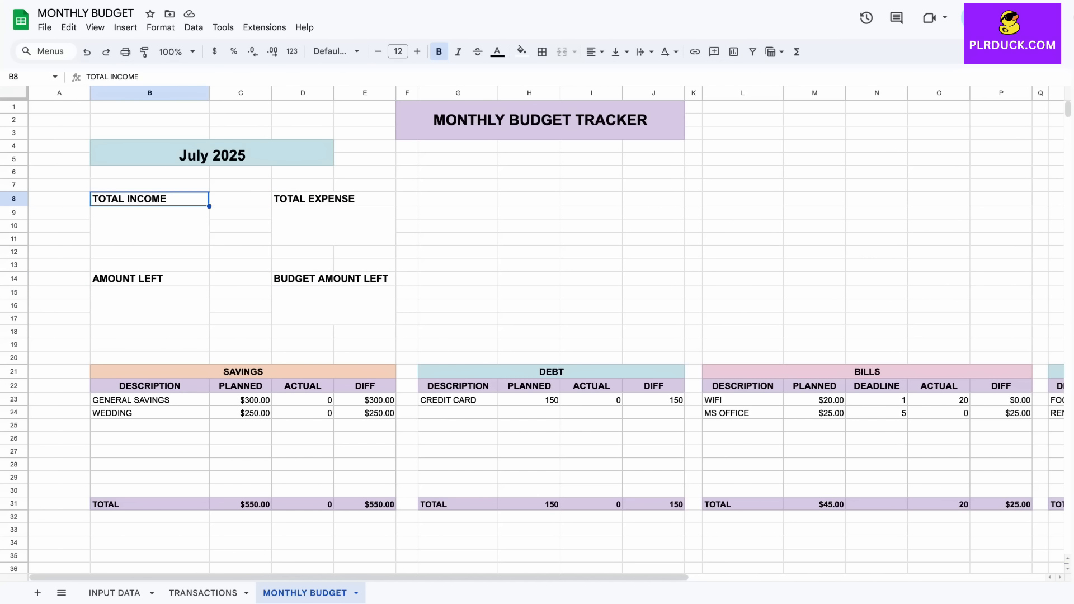
{"action": "left_click", "coordinate": [334, 199], "text": "ctrl"}
{"action": "left_click", "coordinate": [334, 279], "text": "ctrl"}
{"action": "left_click", "coordinate": [150, 279], "text": "ctrl"}
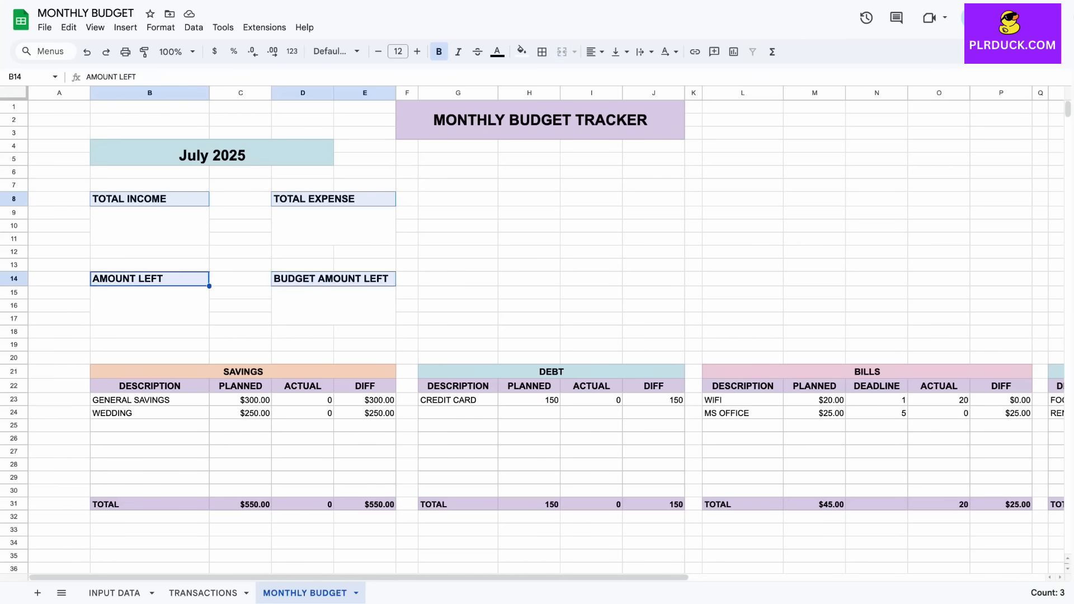
{"action": "left_click", "coordinate": [595, 52]}
{"action": "left_click", "coordinate": [615, 74]}
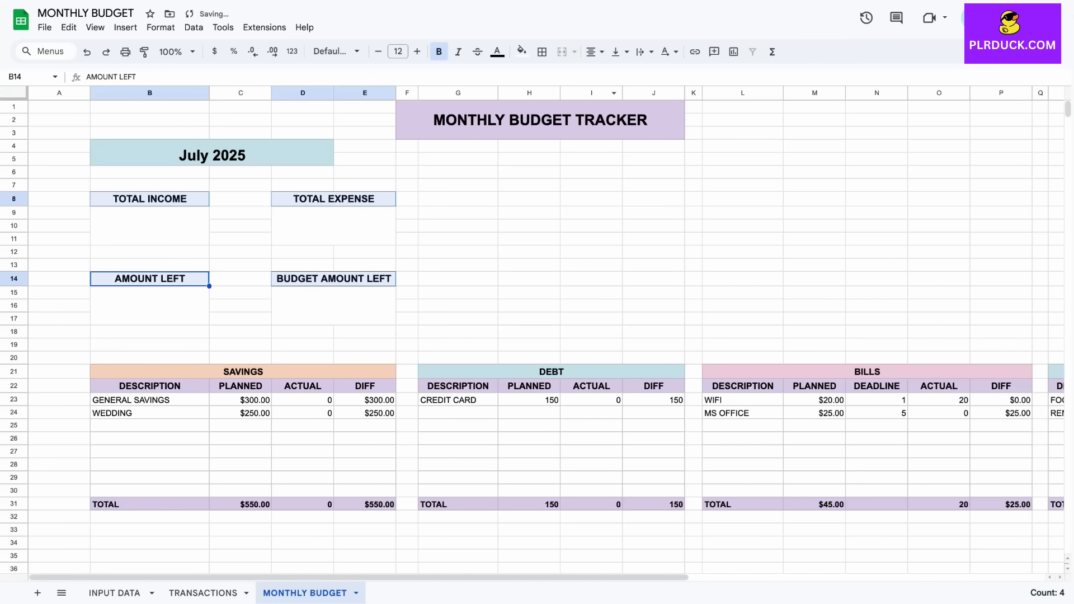
{"action": "left_click", "coordinate": [150, 225]}
Step: Fill the TOTAL INCOME and BUDGET AMOUNT LEFT label cells with the custom pink color
{"action": "left_click", "coordinate": [150, 199]}
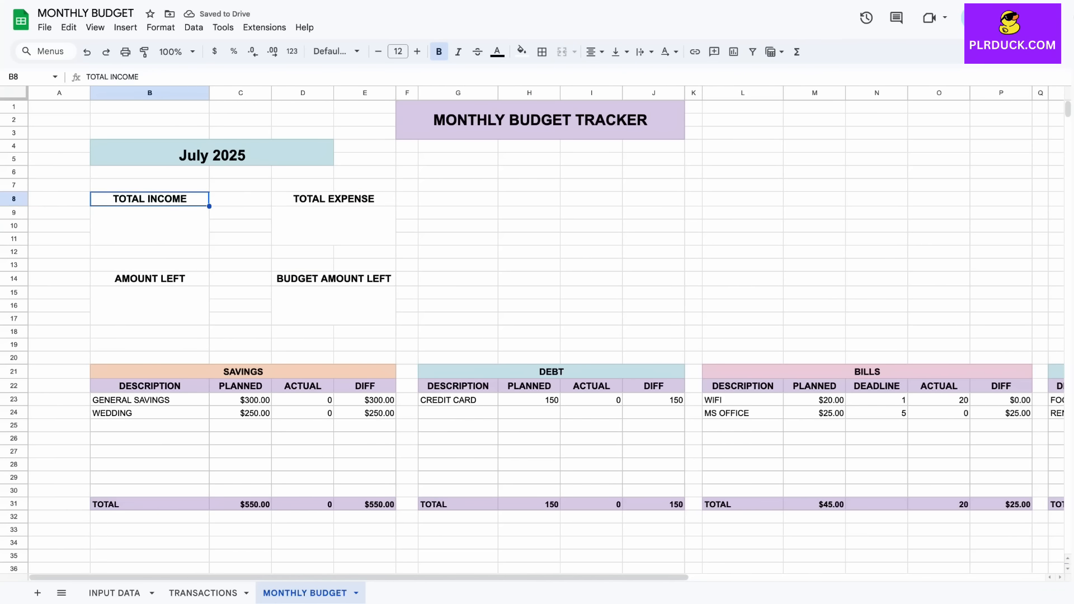
{"action": "left_click", "coordinate": [333, 278], "text": "ctrl"}
{"action": "left_click", "coordinate": [522, 52]}
{"action": "left_click", "coordinate": [539, 254]}
Step: Fill the TOTAL EXPENSE and AMOUNT LEFT label cells with the custom peach color
{"action": "left_click", "coordinate": [334, 199]}
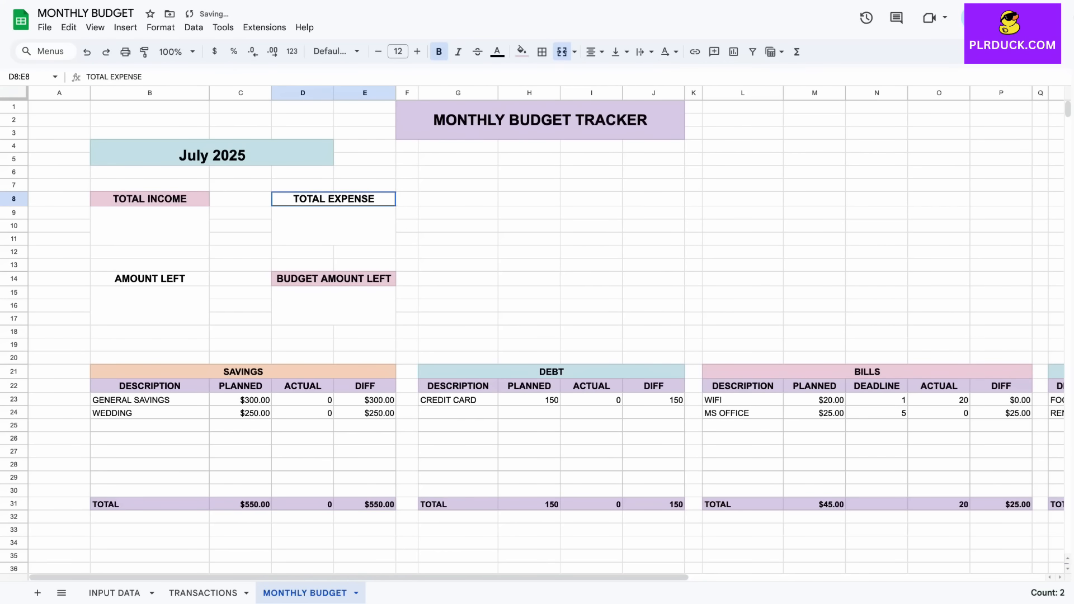
{"action": "left_click", "coordinate": [150, 278], "text": "ctrl"}
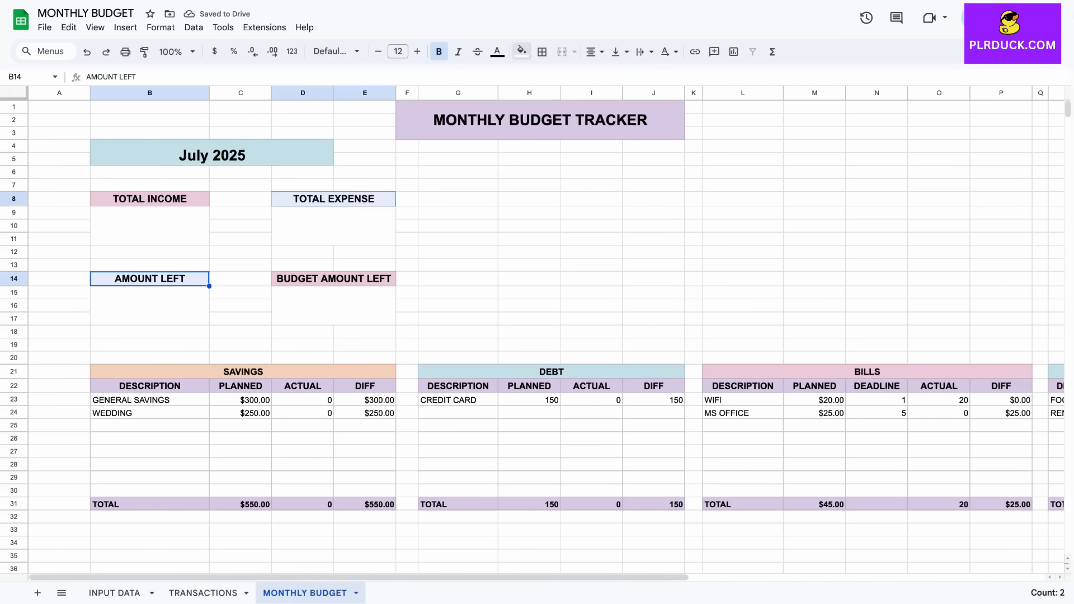
{"action": "left_click", "coordinate": [522, 51]}
{"action": "left_click", "coordinate": [565, 254]}
{"action": "left_click", "coordinate": [333, 305]}
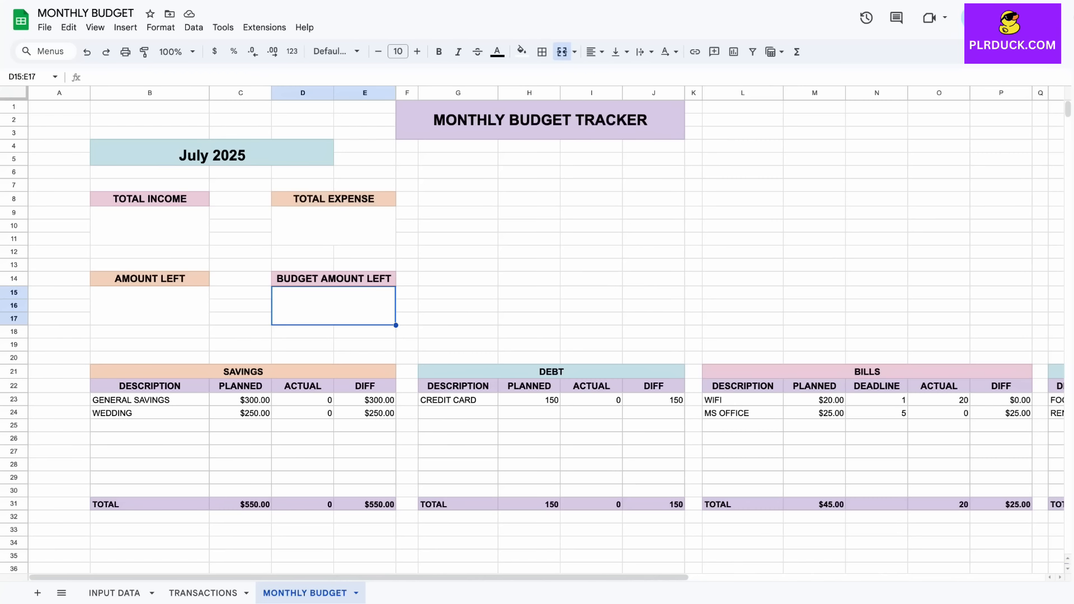
Step: Merge G5:J5 and enter the title INCOME OVERVIEW in it
{"action": "scroll", "coordinate": [531, 333], "scroll_direction": "right", "scroll_amount": 1}
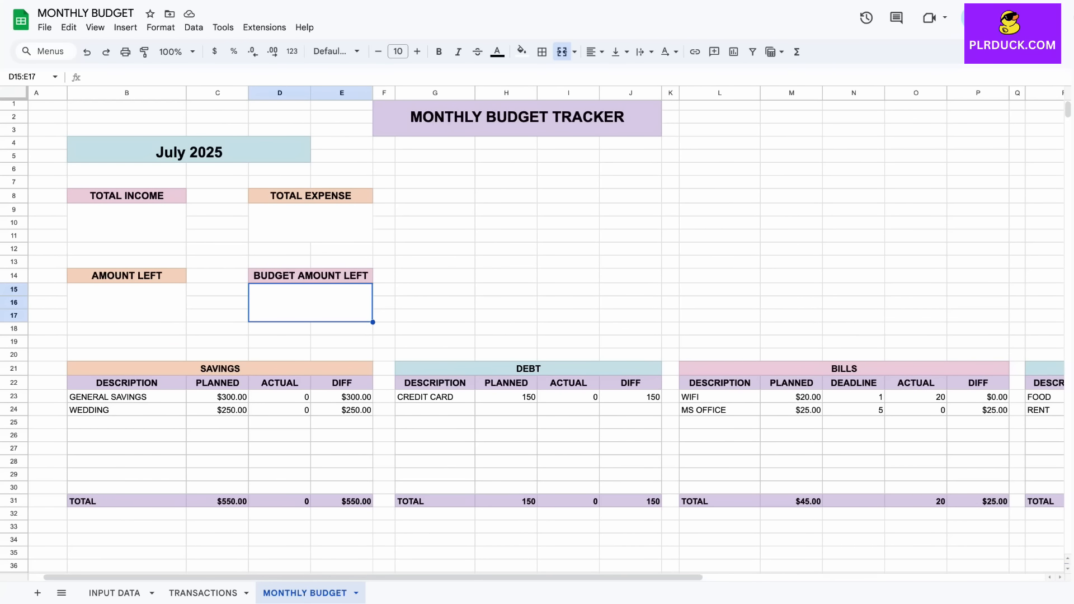
{"action": "left_click_drag", "start_coordinate": [435, 157], "coordinate": [631, 156]}
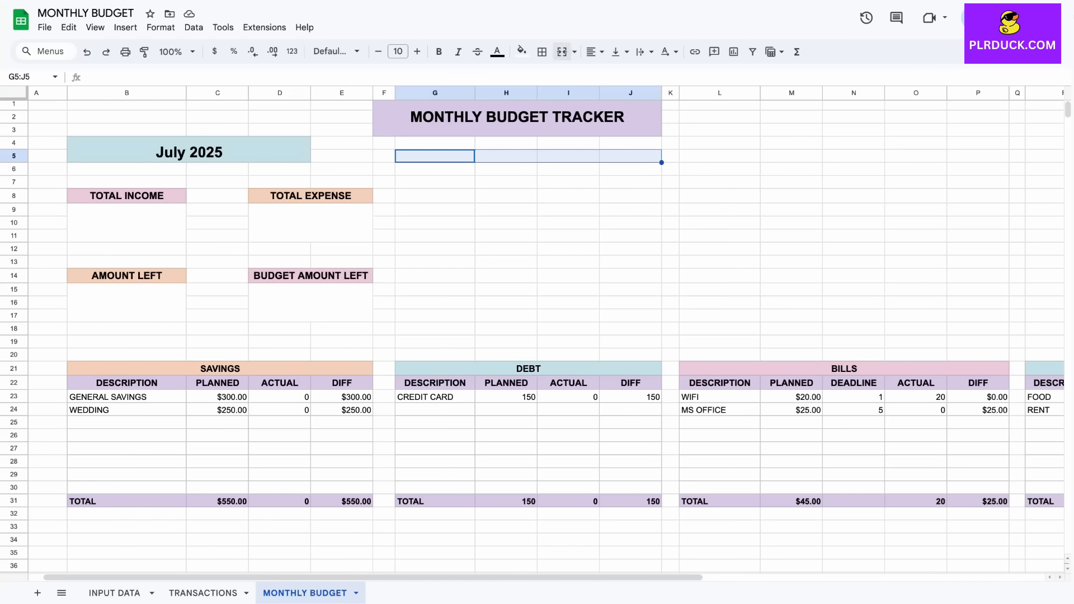
{"action": "left_click", "coordinate": [562, 52]}
{"action": "type", "text": "IN"}
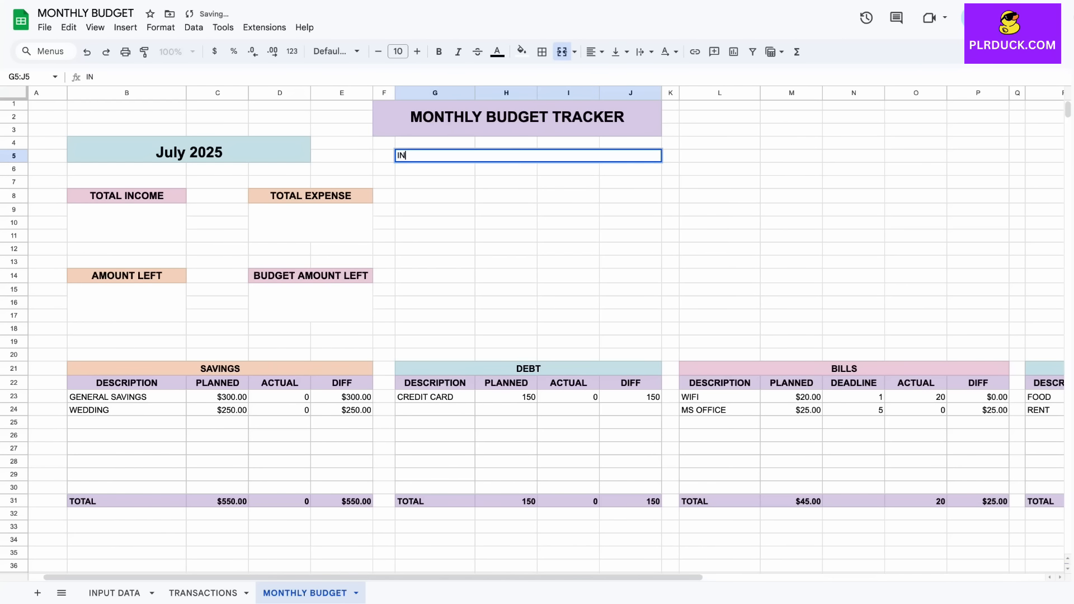
{"action": "type", "text": "COME OVERVIEW"}
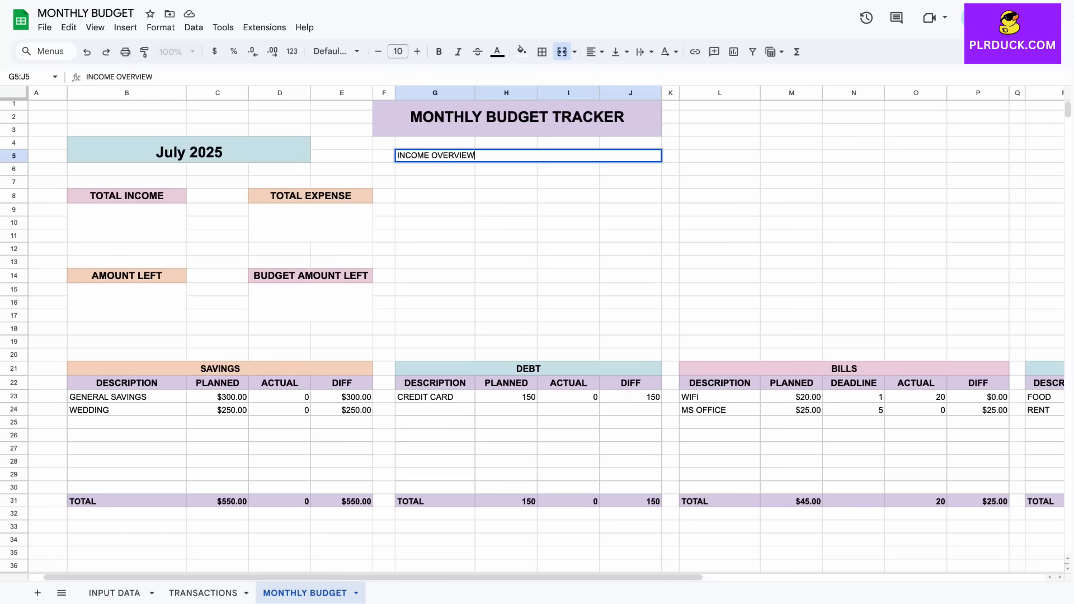
{"action": "key", "text": "Return"}
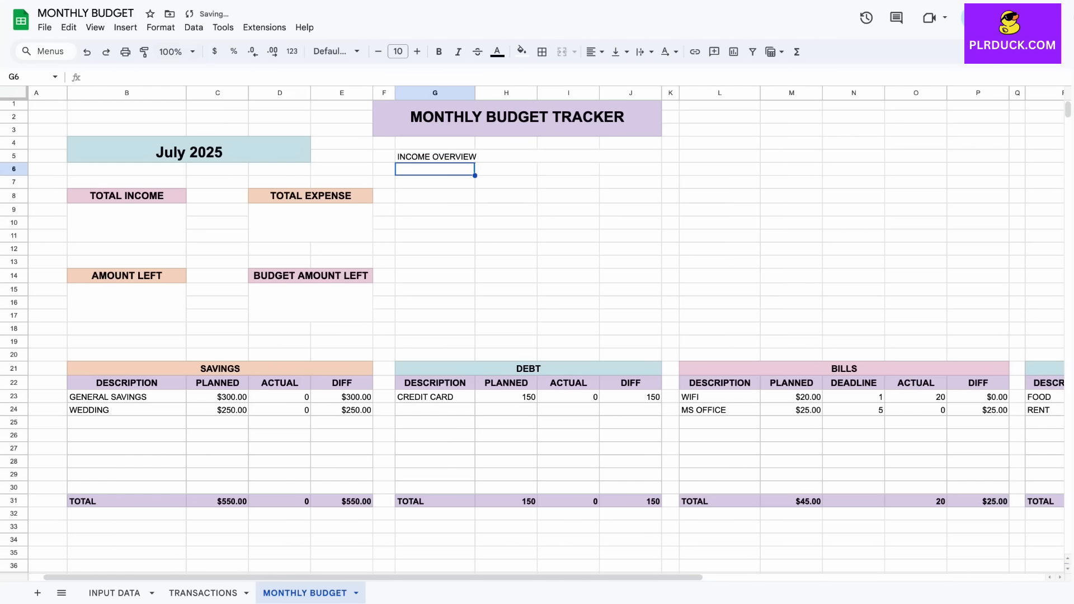
Step: Enter the column headers INCOME, PAYDAY, PLANNED and ACTUAL in G6:J6
{"action": "type", "text": "INCOME"}
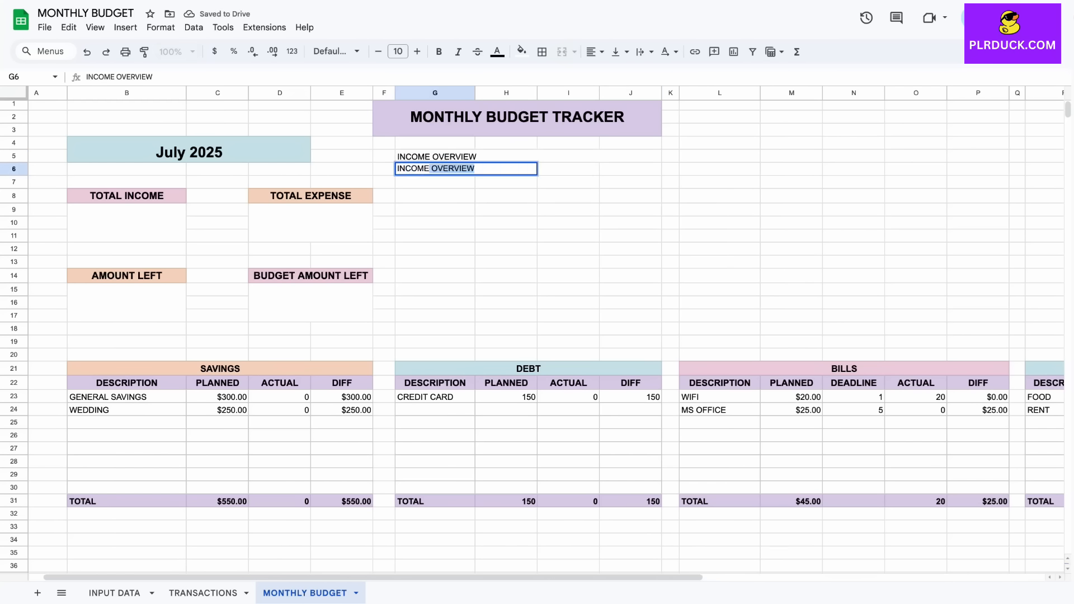
{"action": "key", "text": "BackSpace"}
{"action": "key", "text": "Tab"}
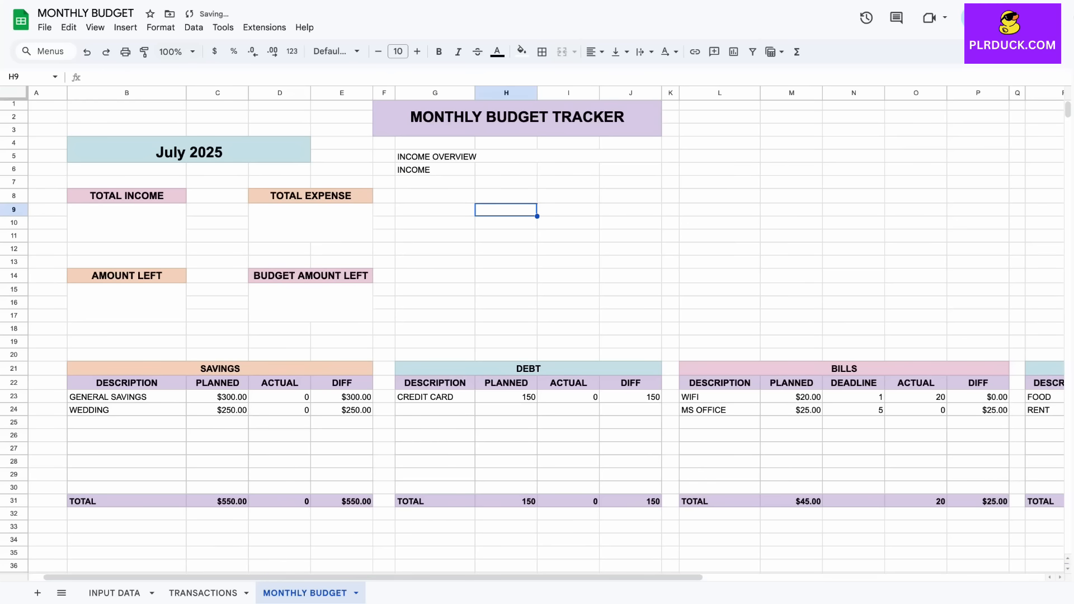
{"action": "type", "text": "PAYA"}
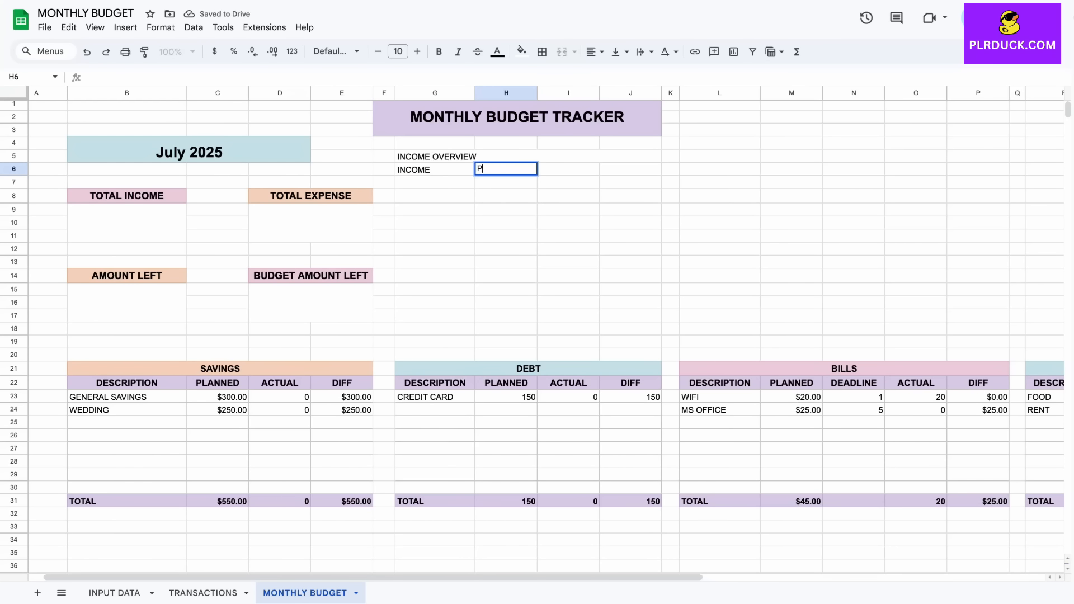
{"action": "key", "text": "BackSpace"}
{"action": "type", "text": "DAY"}
{"action": "key", "text": "Tab"}
{"action": "type", "text": "PLANNED"}
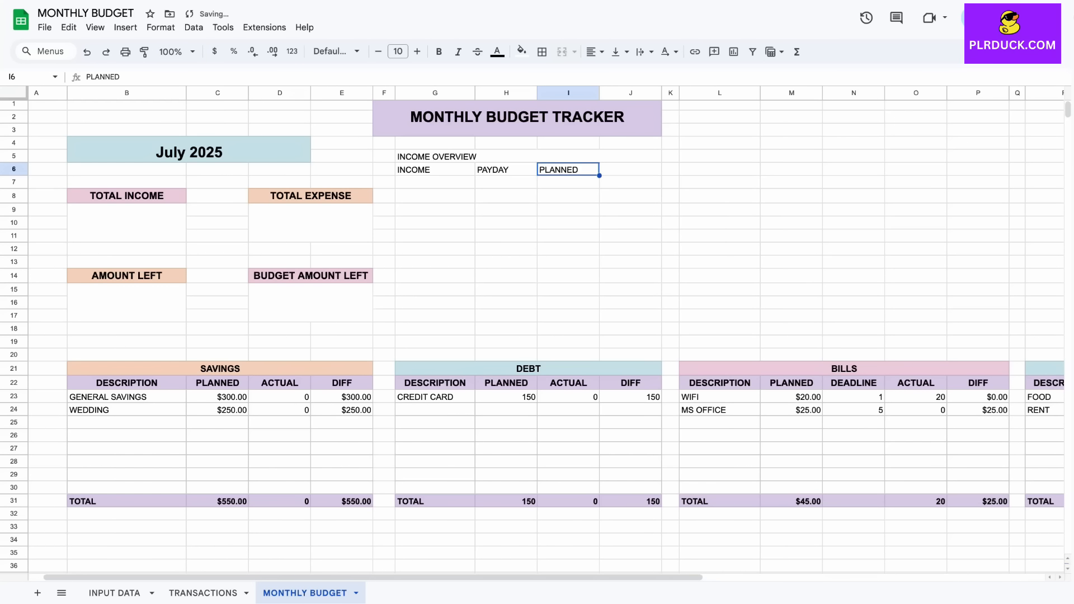
{"action": "key", "text": "Tab"}
{"action": "type", "text": "ACTUAL"}
Step: Set the INCOME OVERVIEW title and its column headers in G5:J6 to size 11, bold and centered
{"action": "left_click_drag", "start_coordinate": [425, 157], "coordinate": [632, 170]}
{"action": "left_click", "coordinate": [416, 51]}
{"action": "left_click", "coordinate": [440, 51]}
{"action": "left_click", "coordinate": [595, 51]}
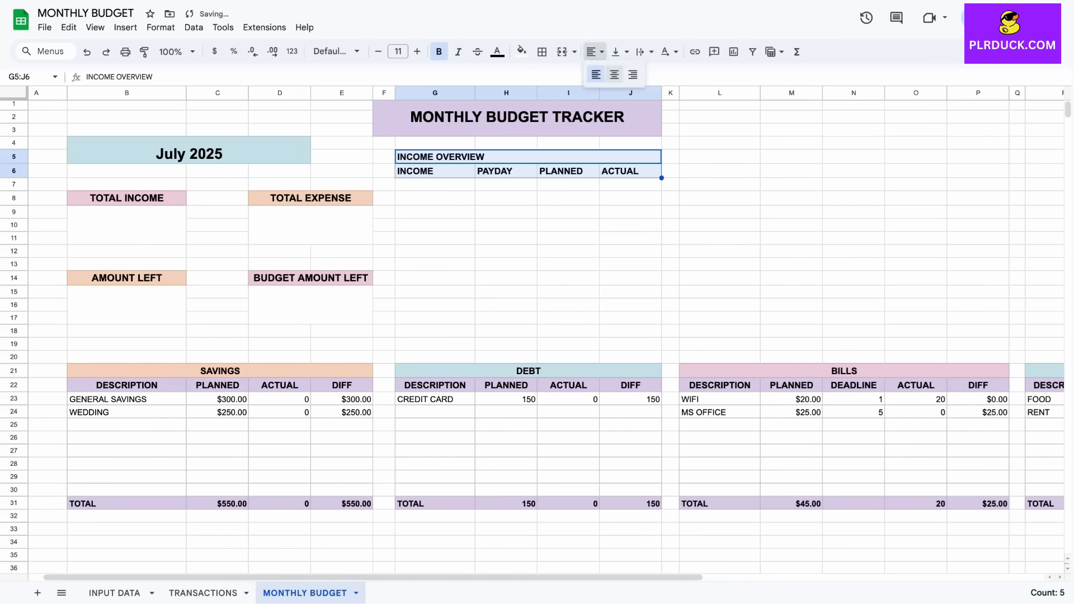
{"action": "left_click", "coordinate": [615, 76]}
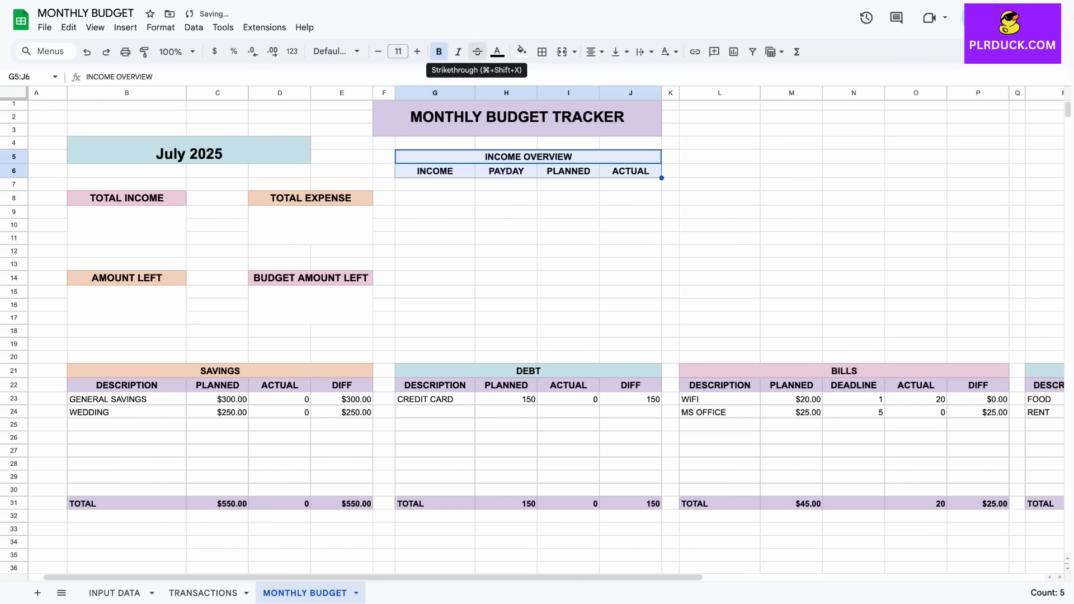
Step: Fill the INCOME OVERVIEW title cell with the custom pink color
{"action": "left_click", "coordinate": [453, 157]}
{"action": "left_click", "coordinate": [522, 51]}
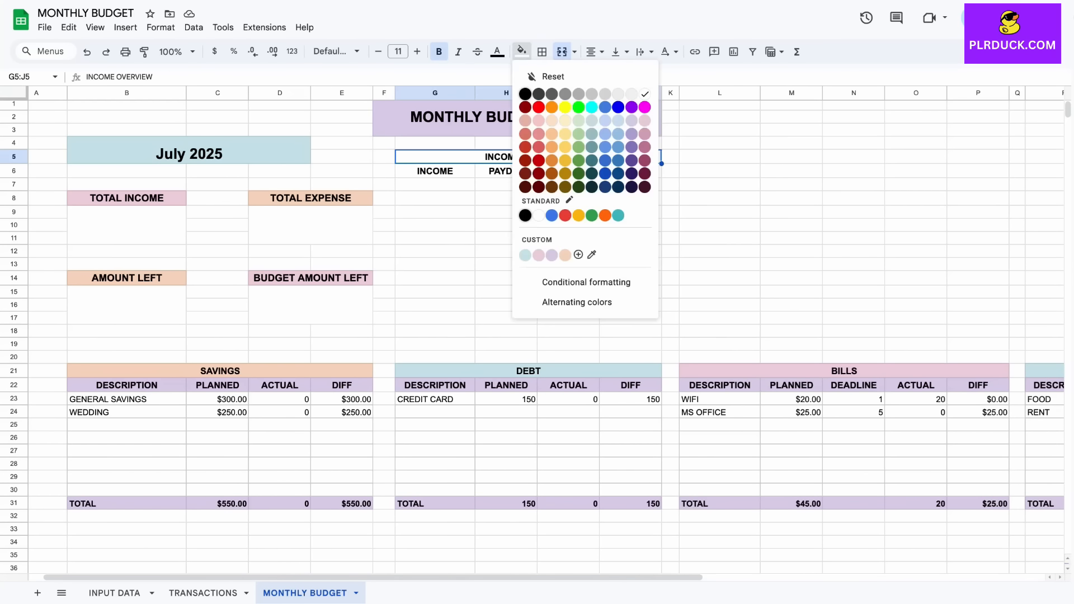
{"action": "left_click", "coordinate": [552, 254]}
{"action": "left_click", "coordinate": [507, 225]}
Step: Fill the income header row G6:J6 with the custom light blue color
{"action": "left_click_drag", "start_coordinate": [435, 171], "coordinate": [631, 172]}
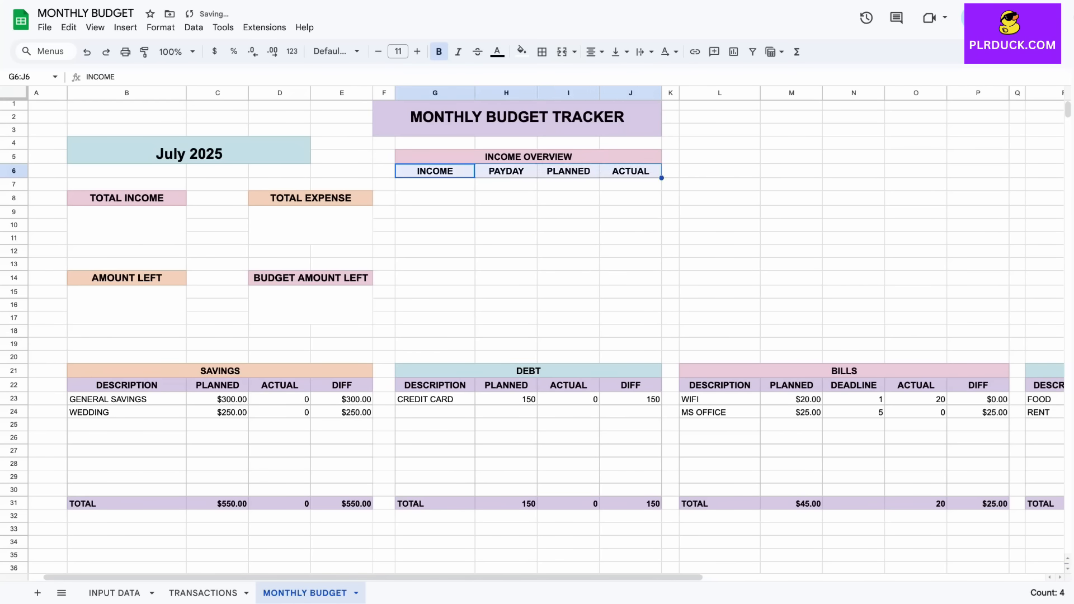
{"action": "left_click", "coordinate": [522, 51]}
{"action": "left_click", "coordinate": [539, 254]}
Step: Enter the MAIN JOB income in row 7 with payday 1, planned 4500 and actual 4500
{"action": "left_click", "coordinate": [435, 184]}
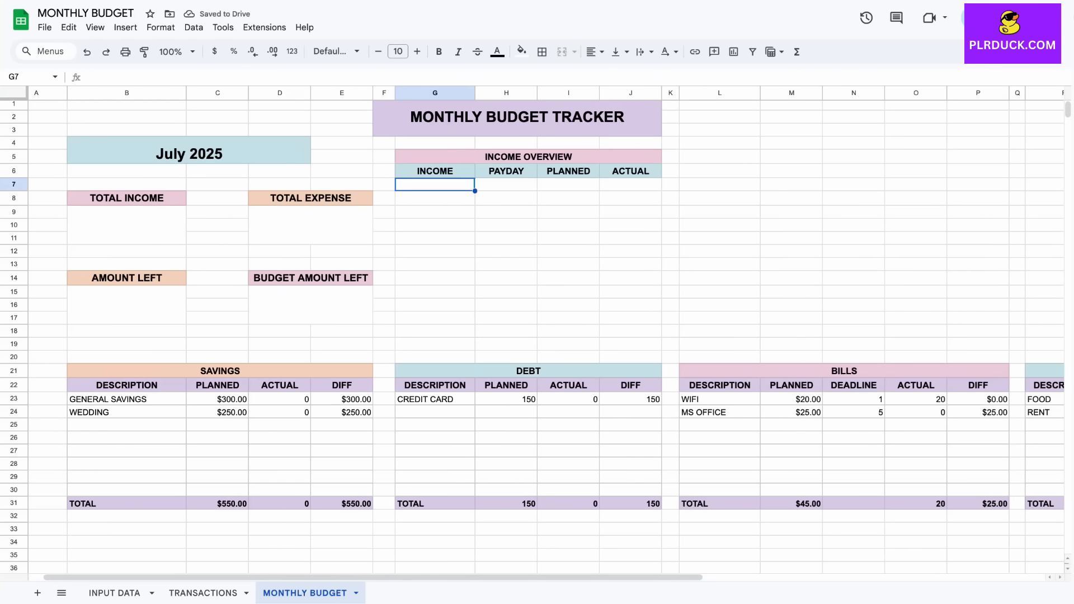
{"action": "type", "text": "MAIN JOB"}
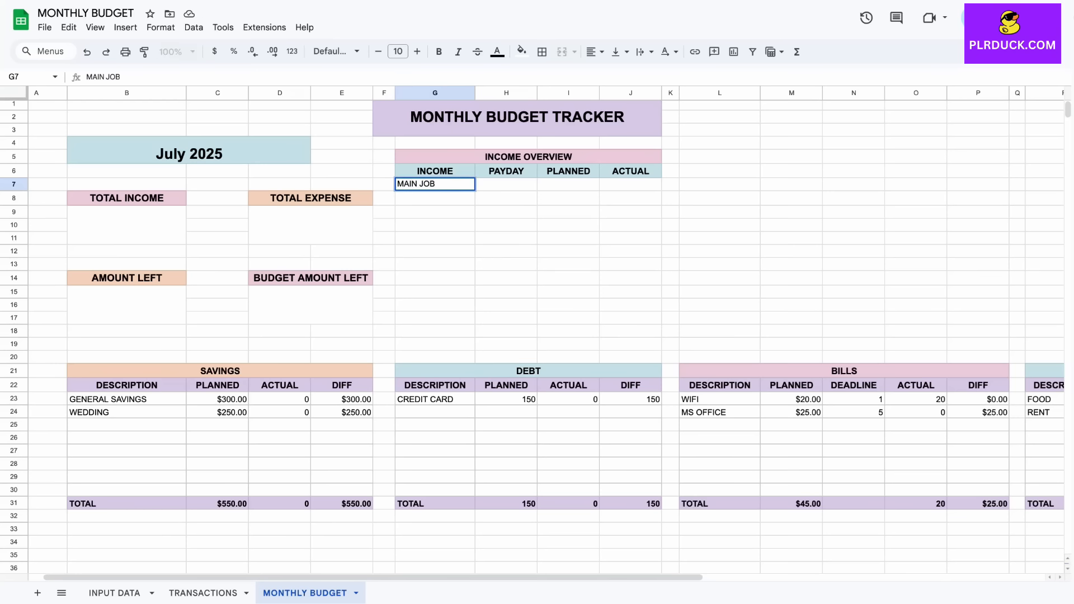
{"action": "key", "text": "Tab"}
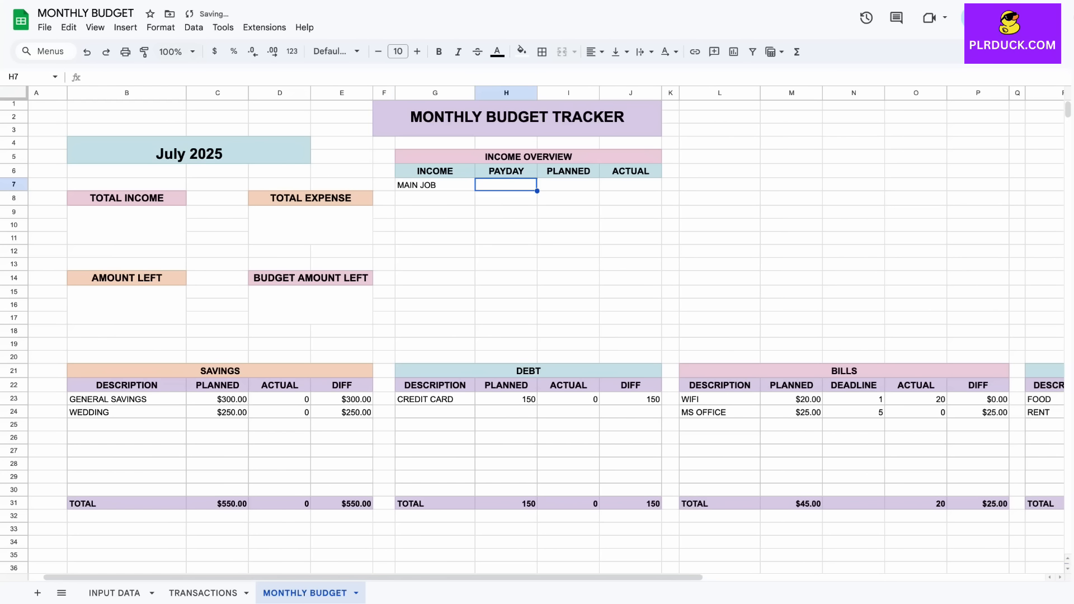
{"action": "type", "text": "1"}
{"action": "key", "text": "Tab"}
{"action": "key", "text": "Tab"}
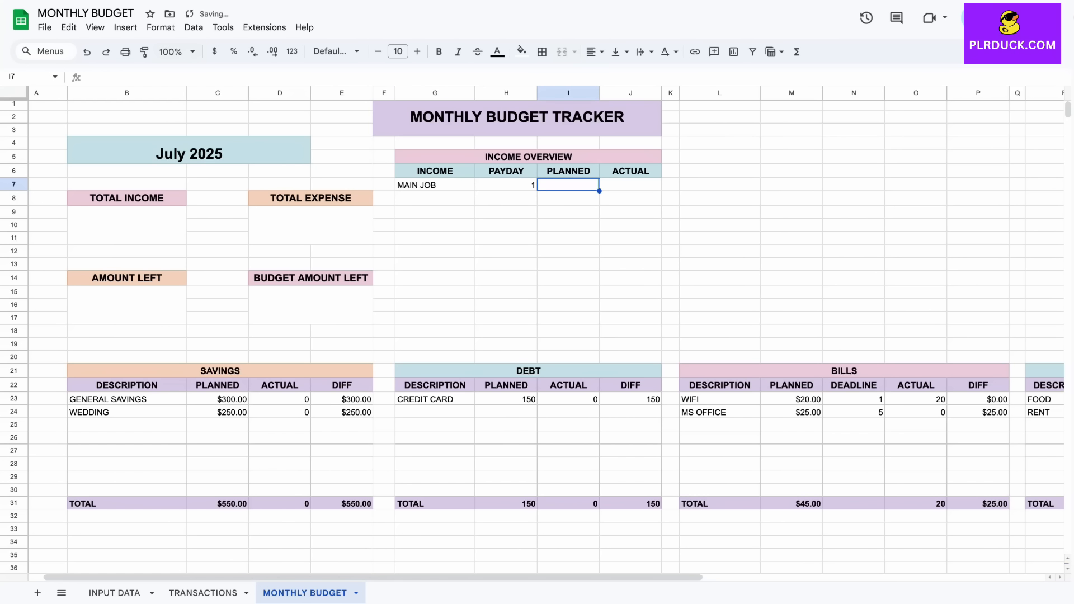
{"action": "key", "text": "Left"}
{"action": "type", "text": "4500"}
{"action": "key", "text": "Tab"}
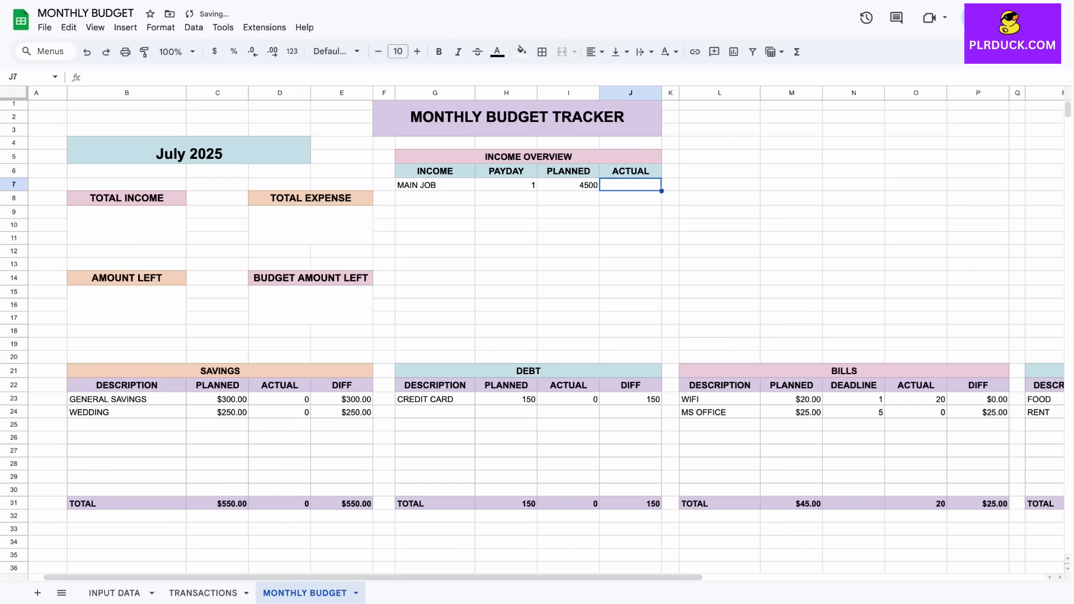
{"action": "type", "text": "4500"}
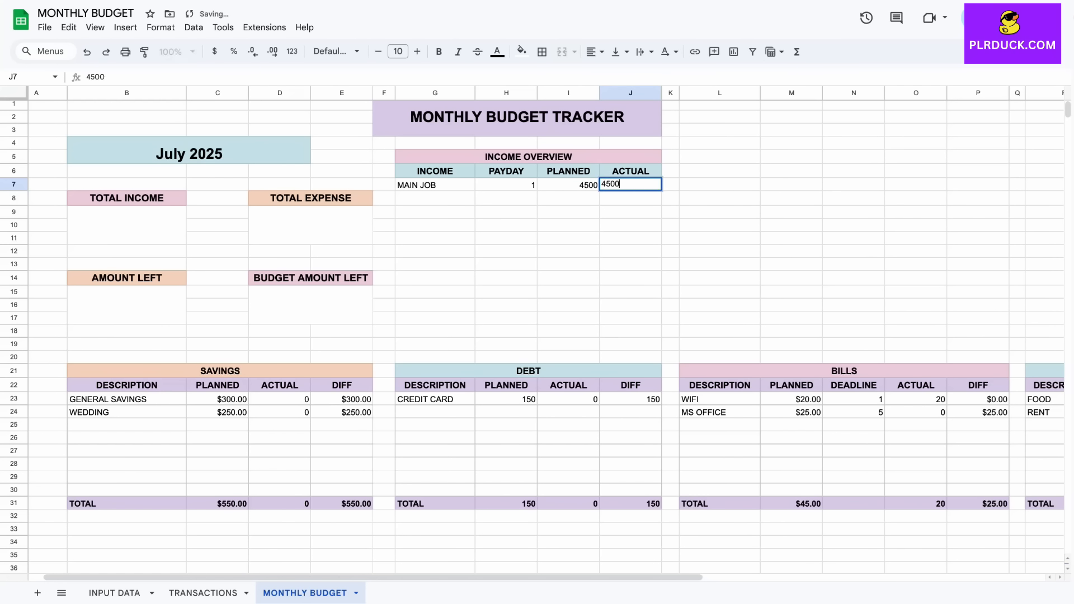
{"action": "key", "text": "Return"}
Step: Enter the FREELANCE income in row 8 with payday 5, planned 1800 and actual 1500
{"action": "key", "text": "Left"}
{"action": "key", "text": "Left"}
{"action": "key", "text": "Left"}
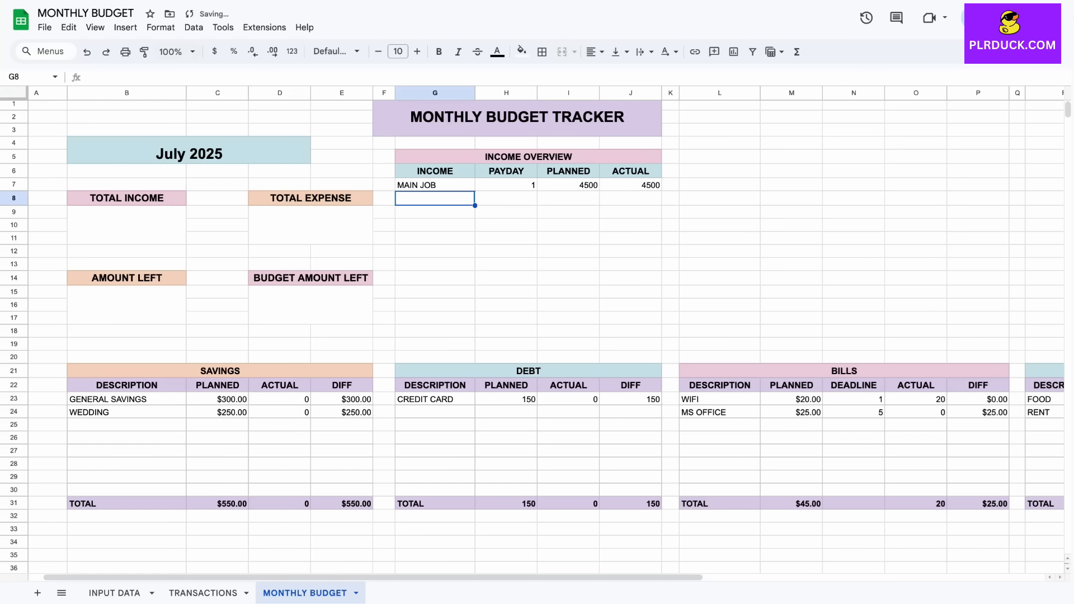
{"action": "type", "text": "FREE"}
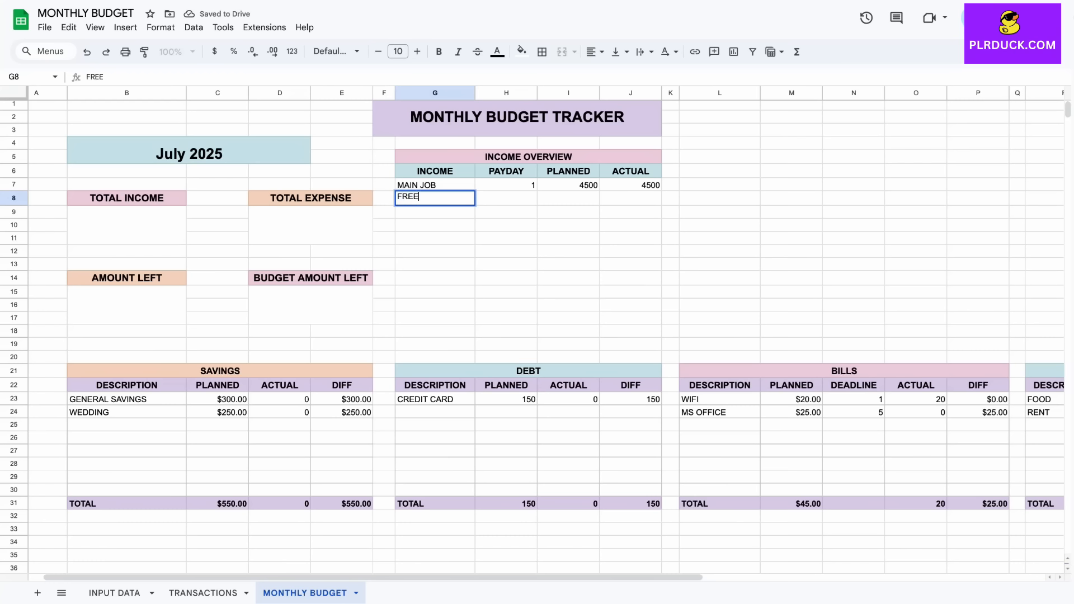
{"action": "type", "text": "LANCE"}
{"action": "key", "text": "Tab"}
{"action": "type", "text": "5"}
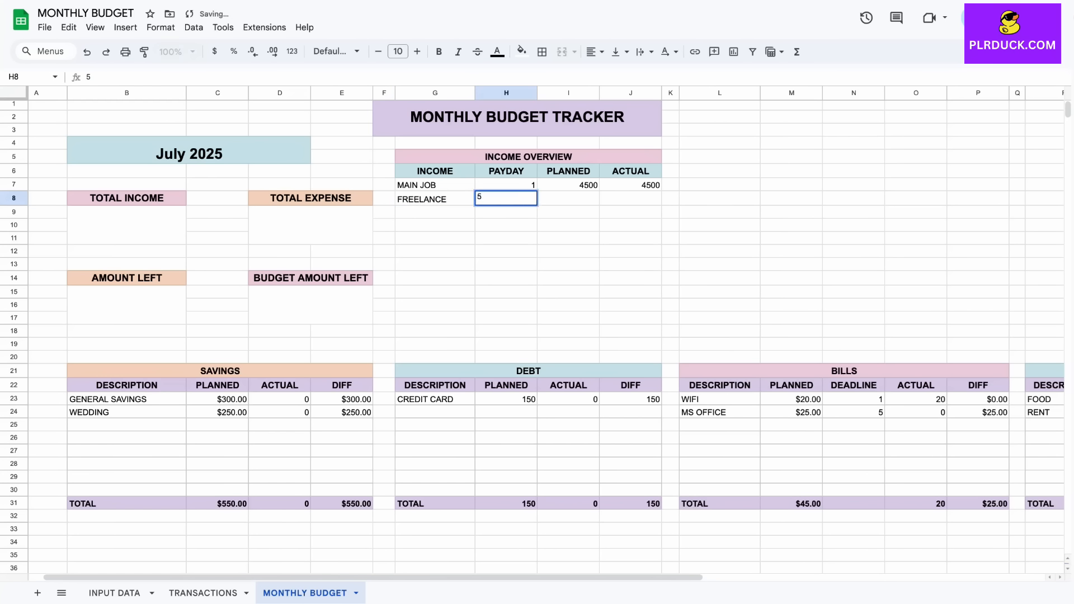
{"action": "key", "text": "Tab"}
{"action": "type", "text": "1800"}
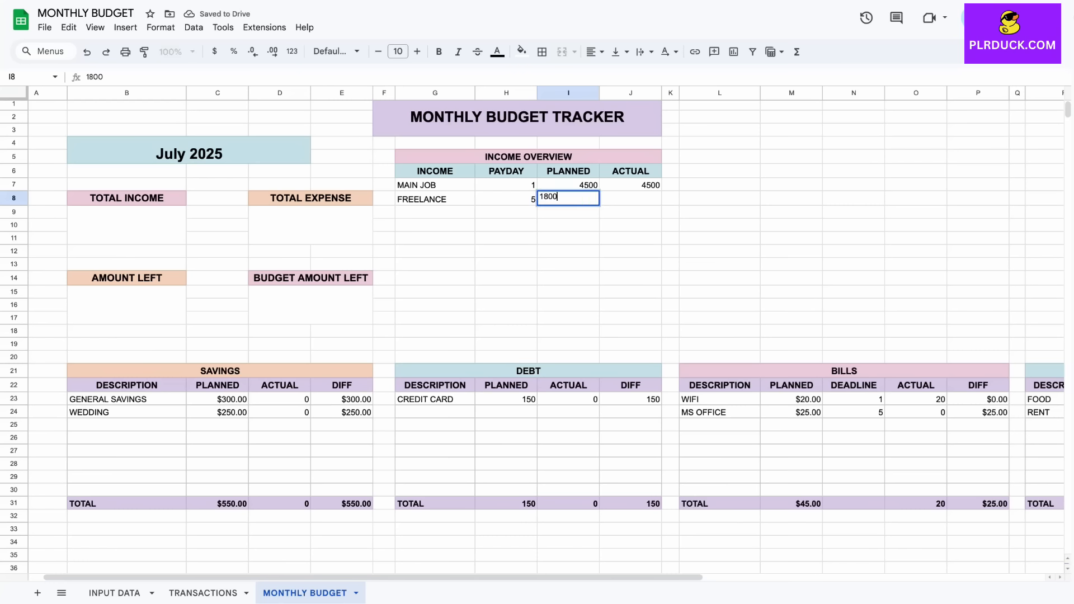
{"action": "key", "text": "Tab"}
{"action": "type", "text": "1500"}
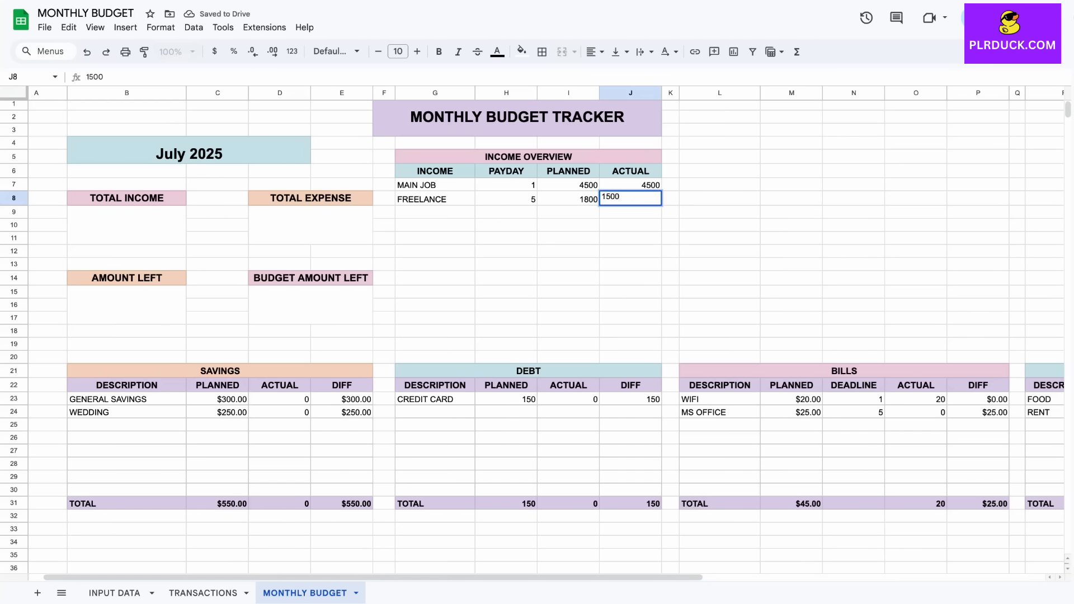
{"action": "key", "text": "Return"}
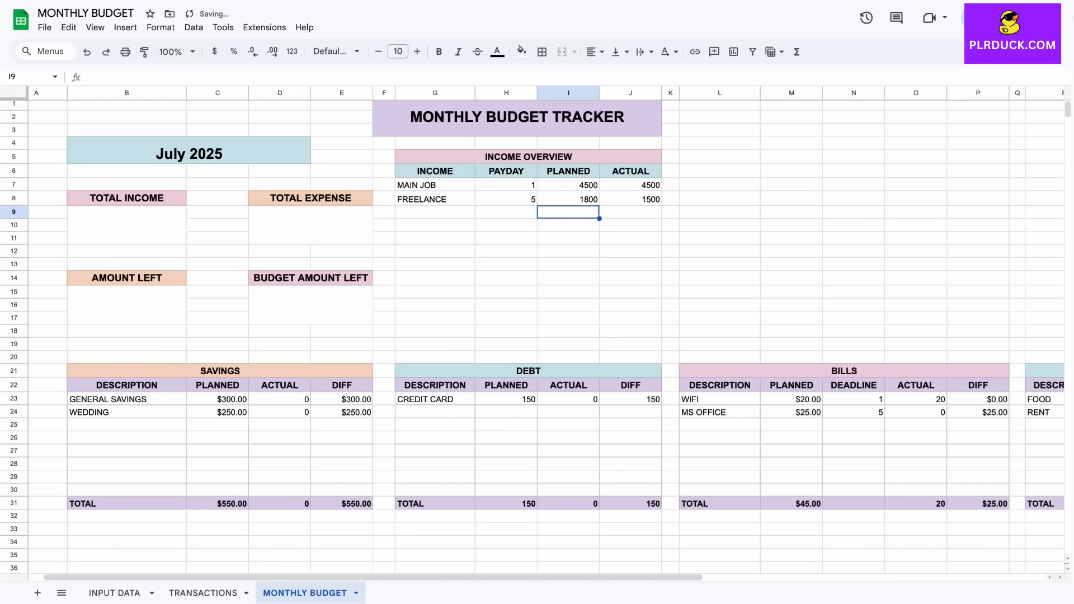
Step: Enter the OTHER INCOME row in row 9 with payday 10, planned 1300 and actual 1200
{"action": "type", "text": "OTHER"}
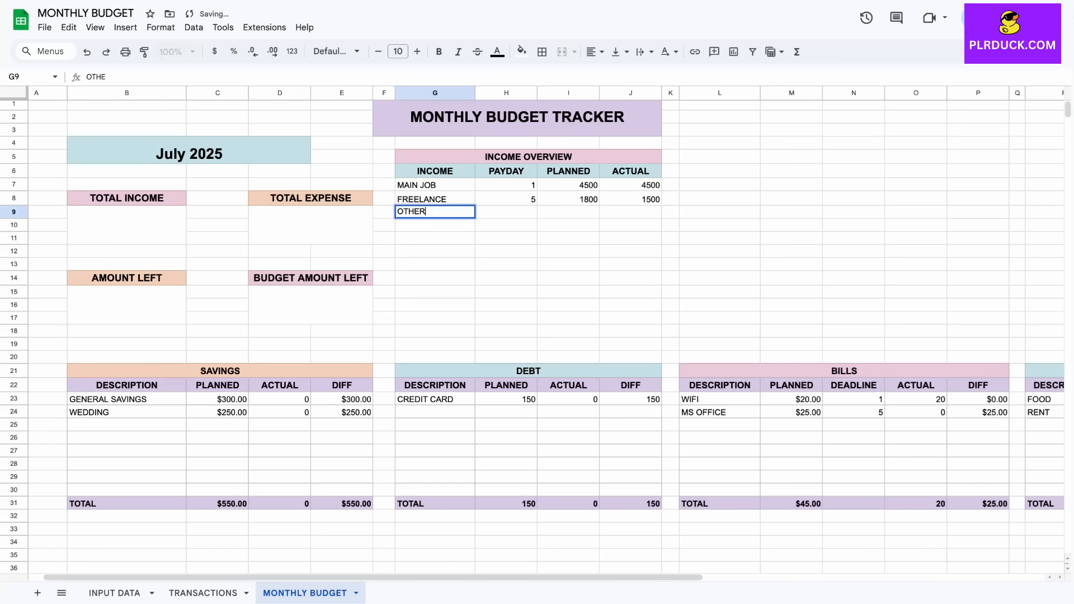
{"action": "type", "text": " INCOME"}
{"action": "key", "text": "Tab"}
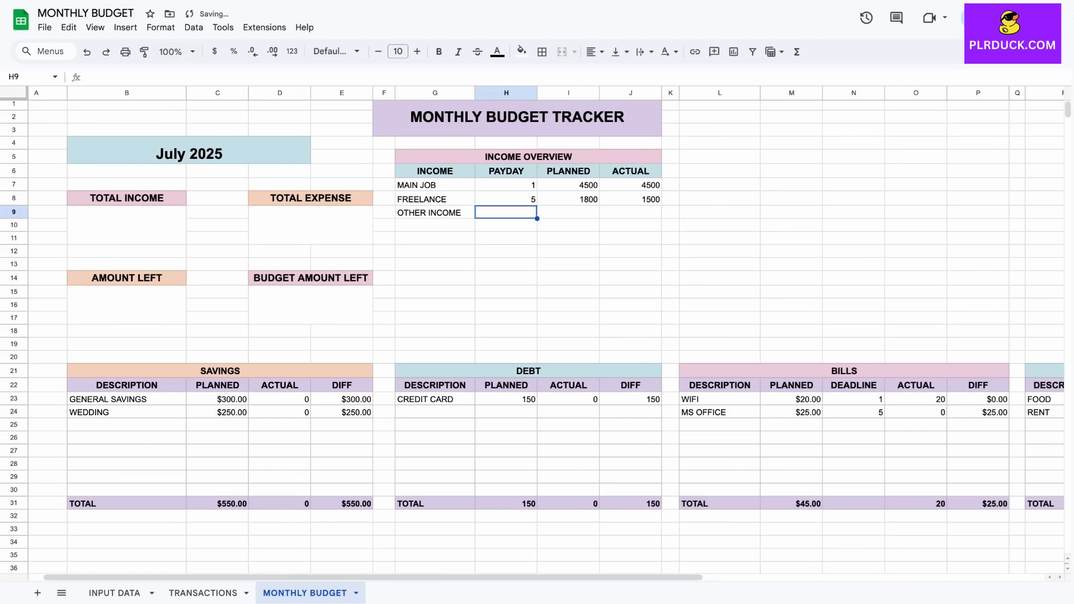
{"action": "type", "text": "10"}
{"action": "key", "text": "Tab"}
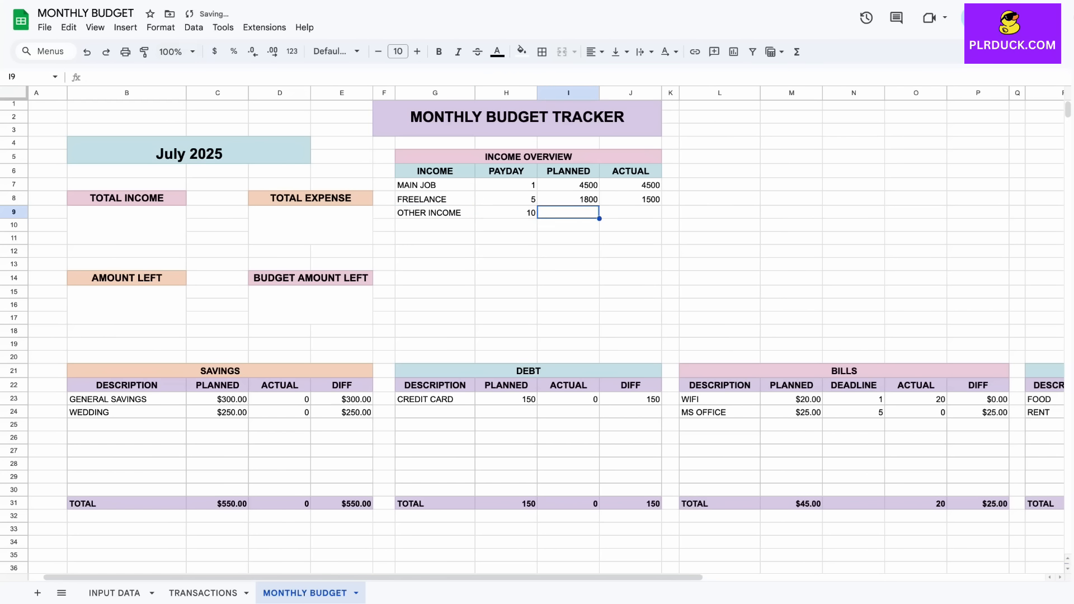
{"action": "type", "text": "1300"}
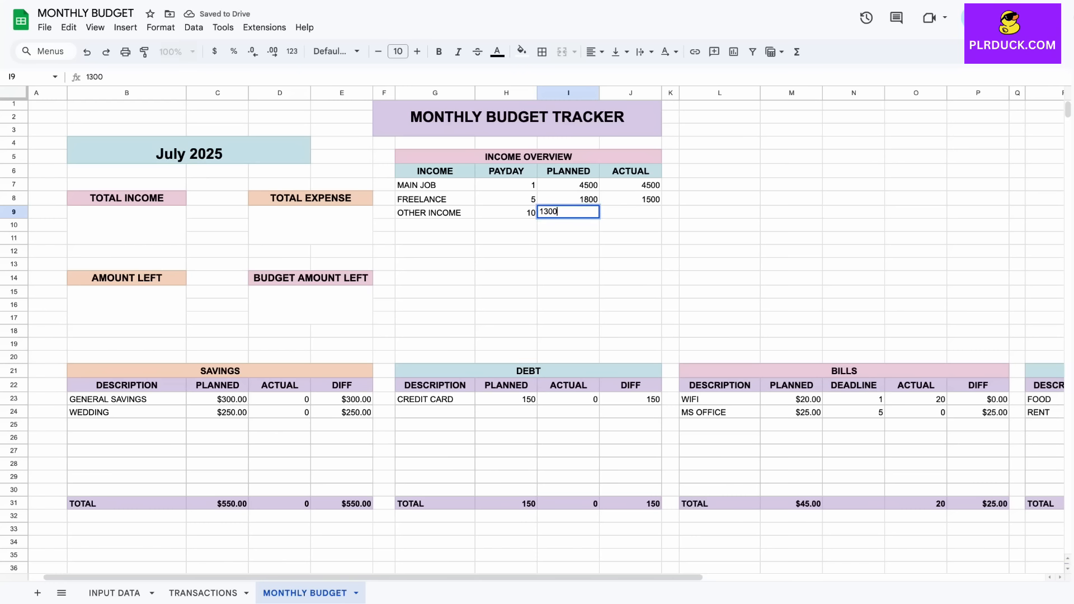
{"action": "key", "text": "Tab"}
{"action": "type", "text": "1200"}
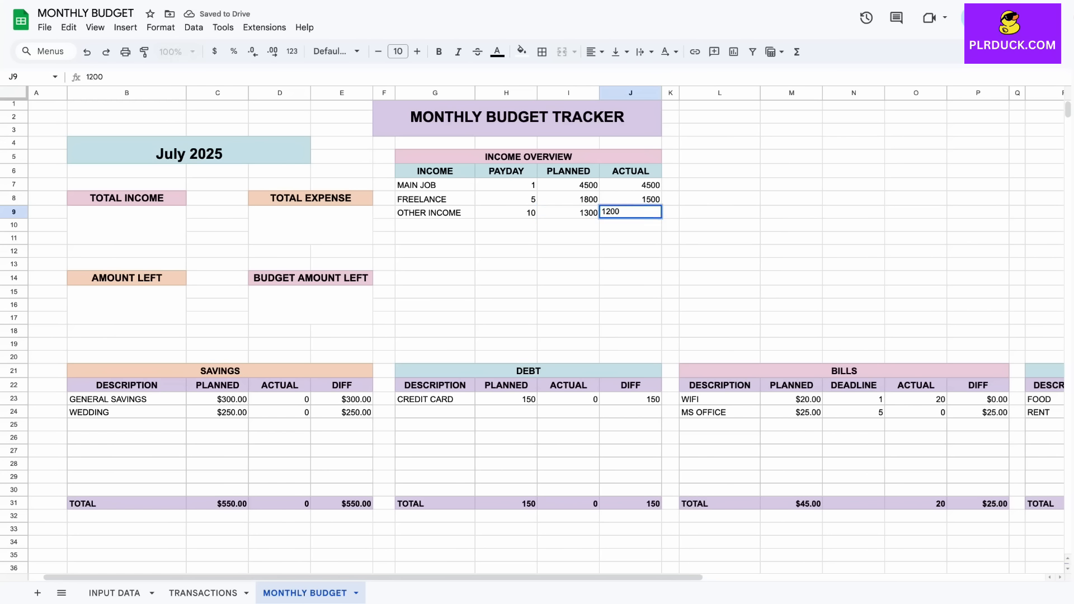
{"action": "key", "text": "Return"}
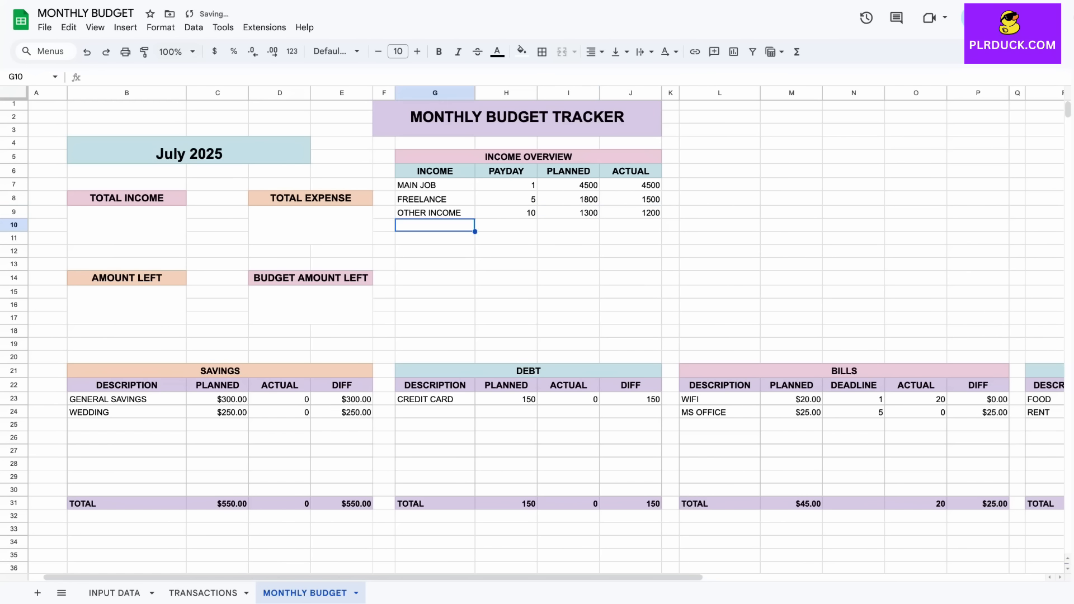
Step: Add a TOTAL row in row 10 summing planned income I7:I9 in I10 and actual income J7:J9 in J10
{"action": "type", "text": "TOTAL"}
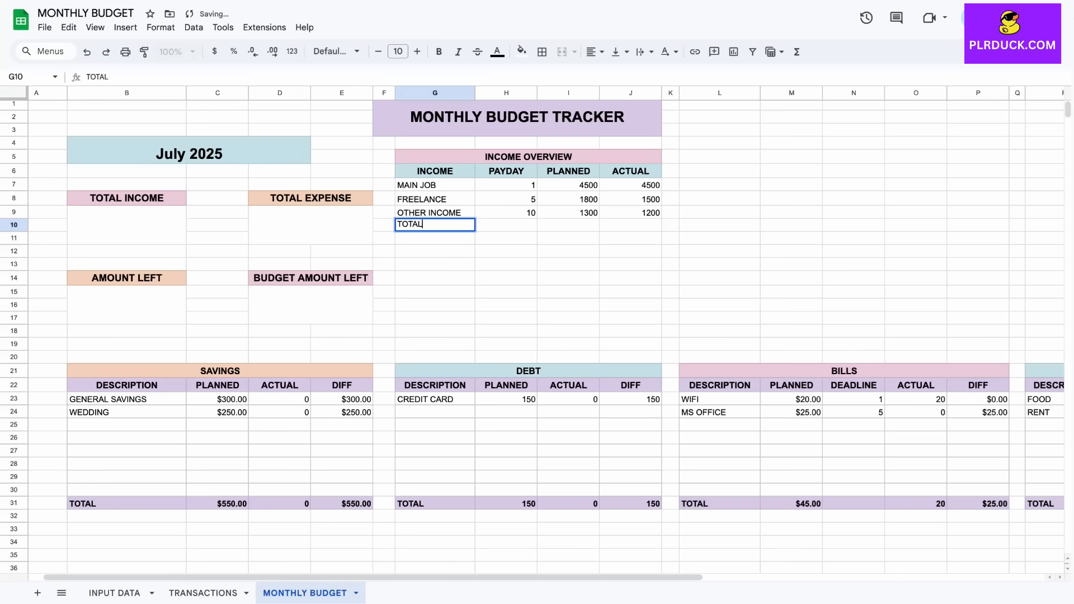
{"action": "key", "text": "Tab"}
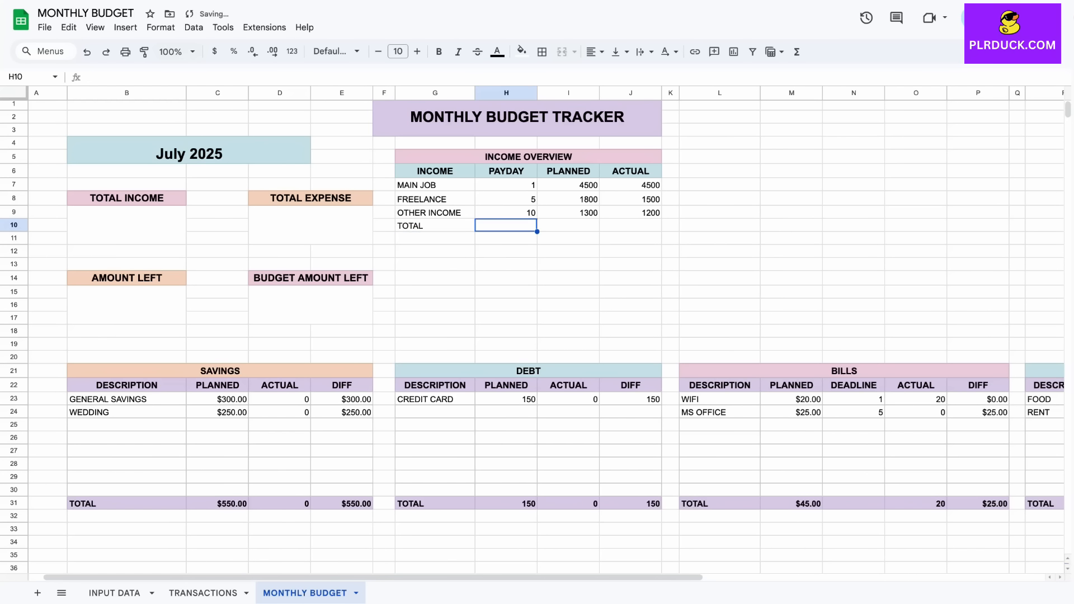
{"action": "key", "text": "Tab"}
{"action": "type", "text": "=SUM("}
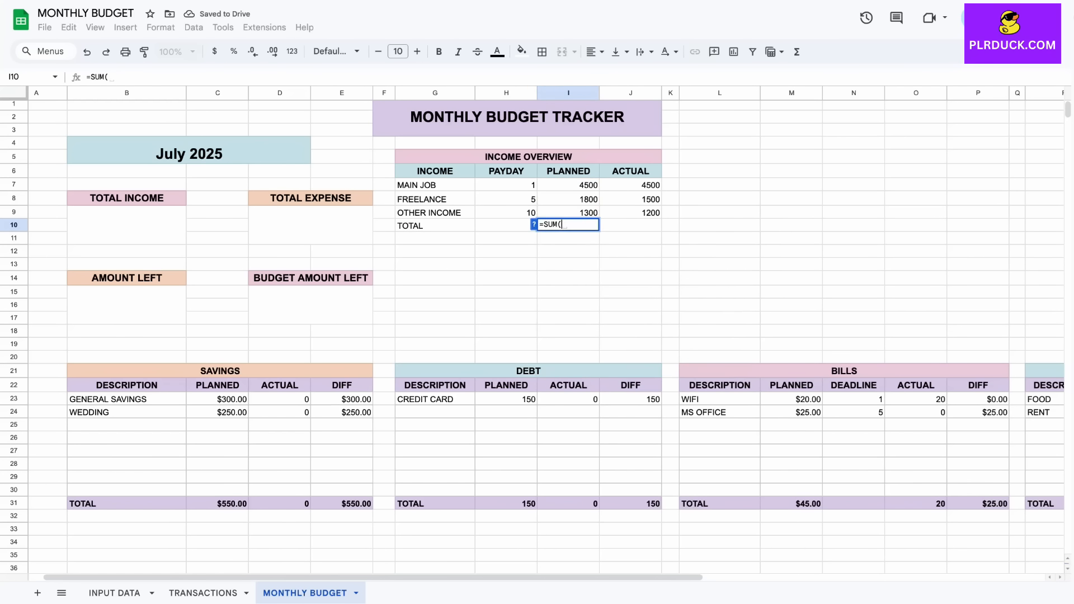
{"action": "left_click_drag", "start_coordinate": [568, 185], "coordinate": [568, 212]}
{"action": "key", "text": "Return"}
{"action": "left_click", "coordinate": [630, 226]}
{"action": "type", "text": "=SUM("}
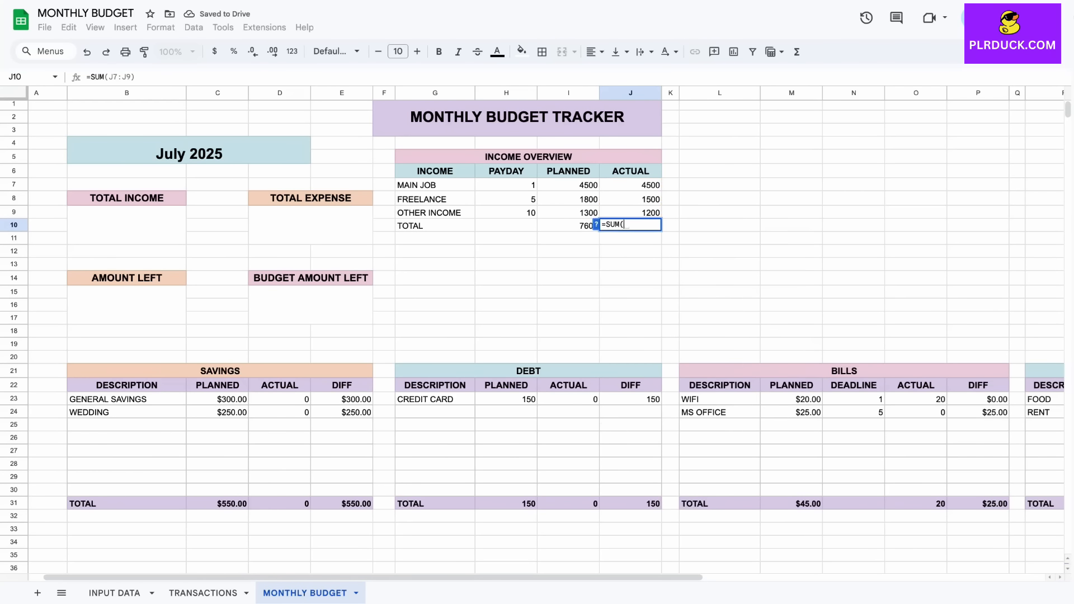
{"action": "left_click_drag", "start_coordinate": [630, 186], "coordinate": [631, 212]}
{"action": "key", "text": "Return"}
Step: Bold the income TOTAL row G10:J10 and fill it with the custom light blue color
{"action": "left_click_drag", "start_coordinate": [435, 225], "coordinate": [631, 226]}
{"action": "left_click", "coordinate": [439, 52]}
{"action": "left_click", "coordinate": [522, 51]}
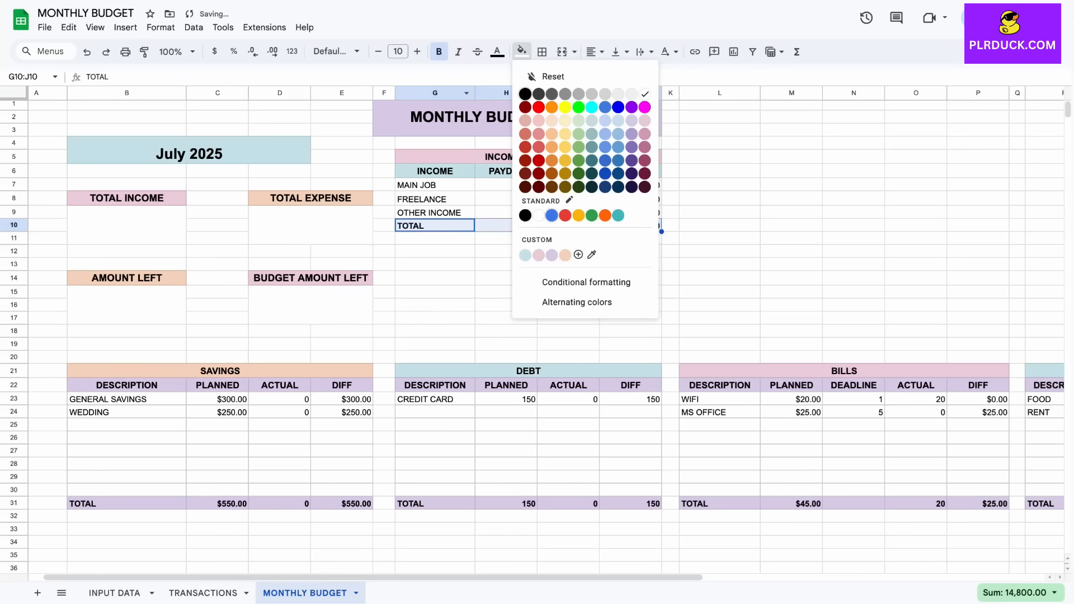
{"action": "left_click", "coordinate": [538, 254]}
{"action": "left_click", "coordinate": [435, 251]}
Step: Merge cells G13:J13 and enter the title SPENDING OVERVIEW
{"action": "left_click", "coordinate": [435, 264]}
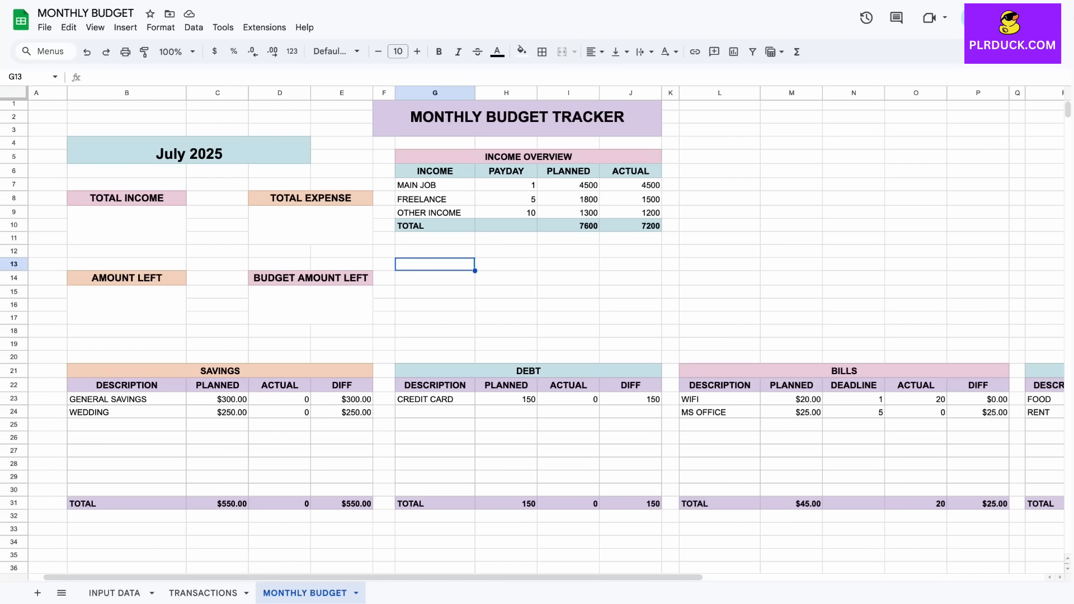
{"action": "left_click_drag", "start_coordinate": [436, 264], "coordinate": [630, 265]}
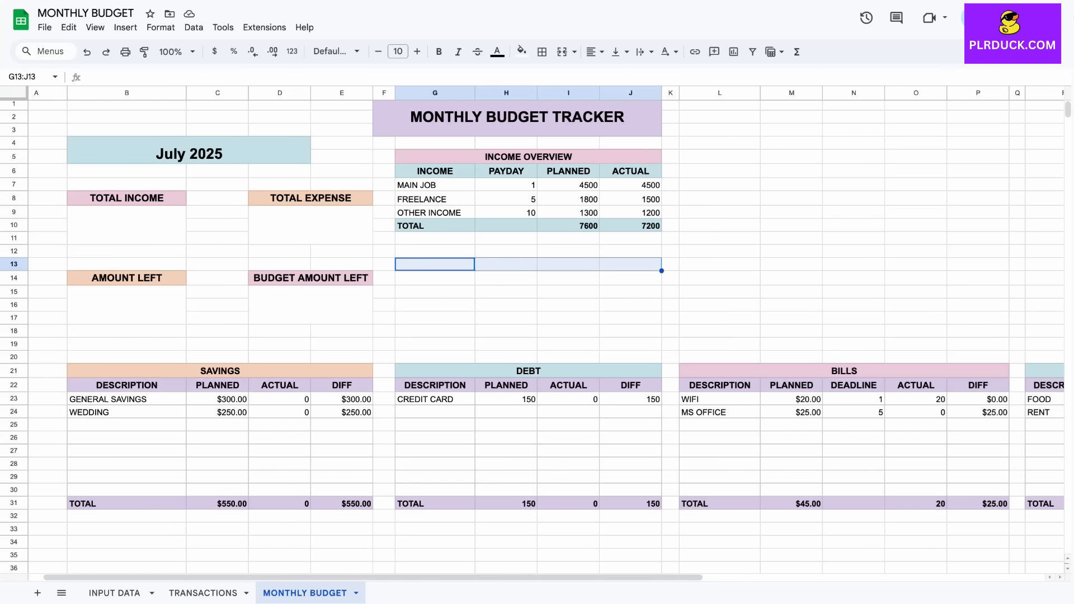
{"action": "left_click", "coordinate": [561, 52]}
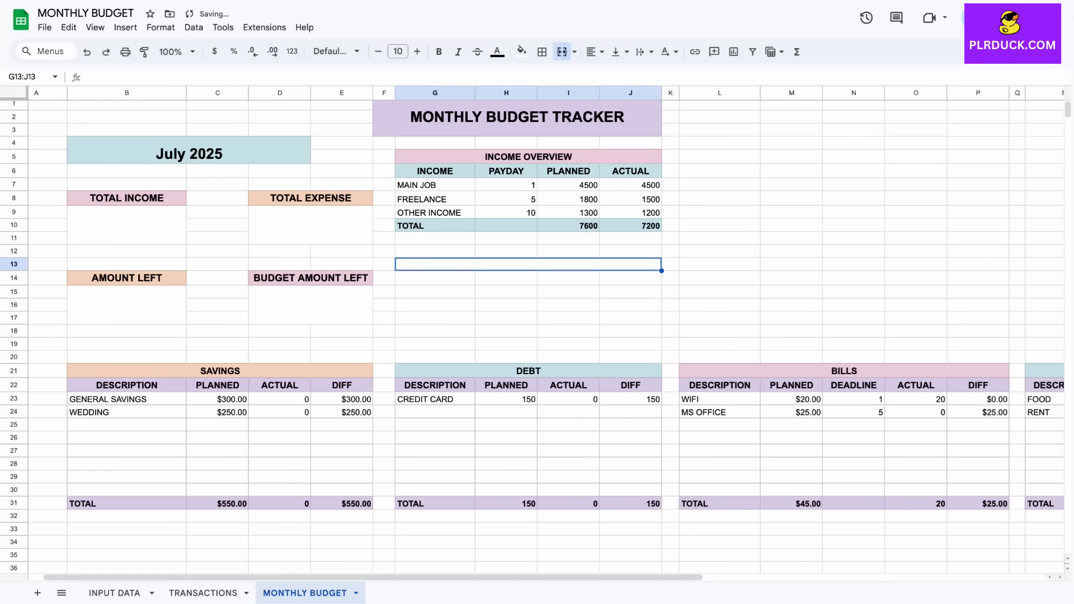
{"action": "type", "text": "SPENDING OVERVIEW"}
{"action": "key", "text": "Return"}
Step: Enter the headers DESCRIPTION, PLANNED, ACTUAL and DIFF in G14:J14
{"action": "type", "text": "DESCRIPTION"}
{"action": "key", "text": "Tab"}
{"action": "type", "text": "PLANNED"}
{"action": "key", "text": "Tab"}
{"action": "type", "text": "ACTUAL"}
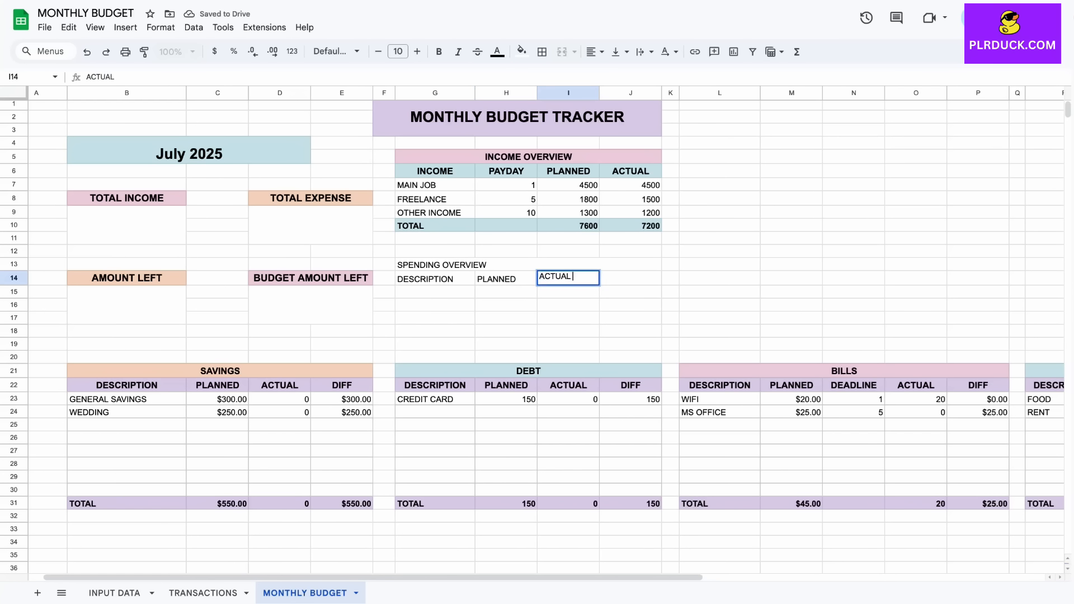
{"action": "key", "text": "Tab"}
{"action": "type", "text": "DIFF"}
Step: Format the spending title and header rows G13:J14 as bold, size 11 and centered
{"action": "left_click_drag", "start_coordinate": [403, 265], "coordinate": [643, 279]}
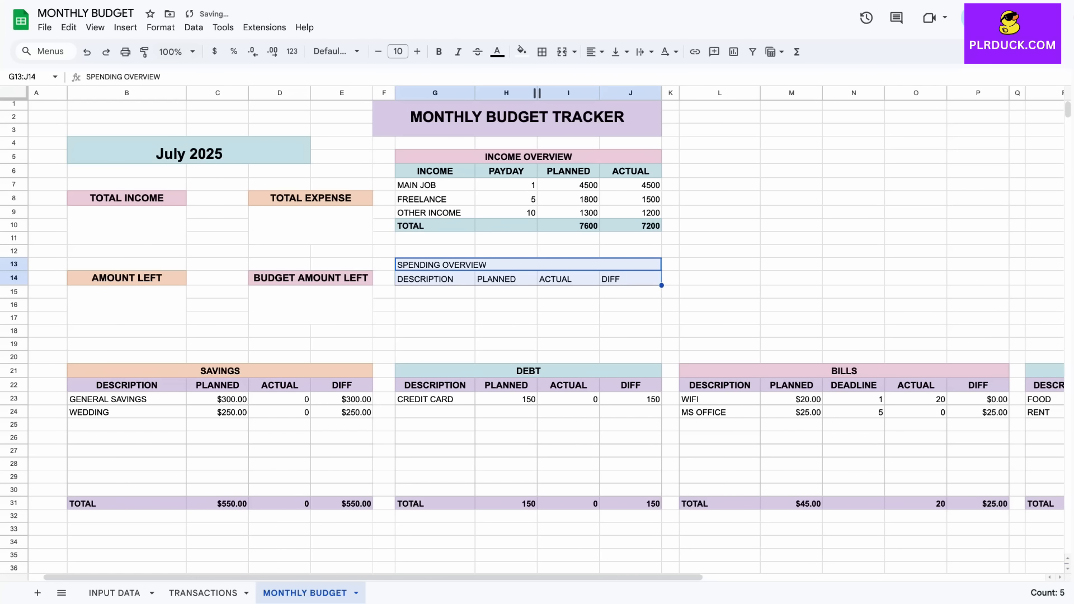
{"action": "left_click", "coordinate": [417, 51]}
{"action": "left_click", "coordinate": [438, 51]}
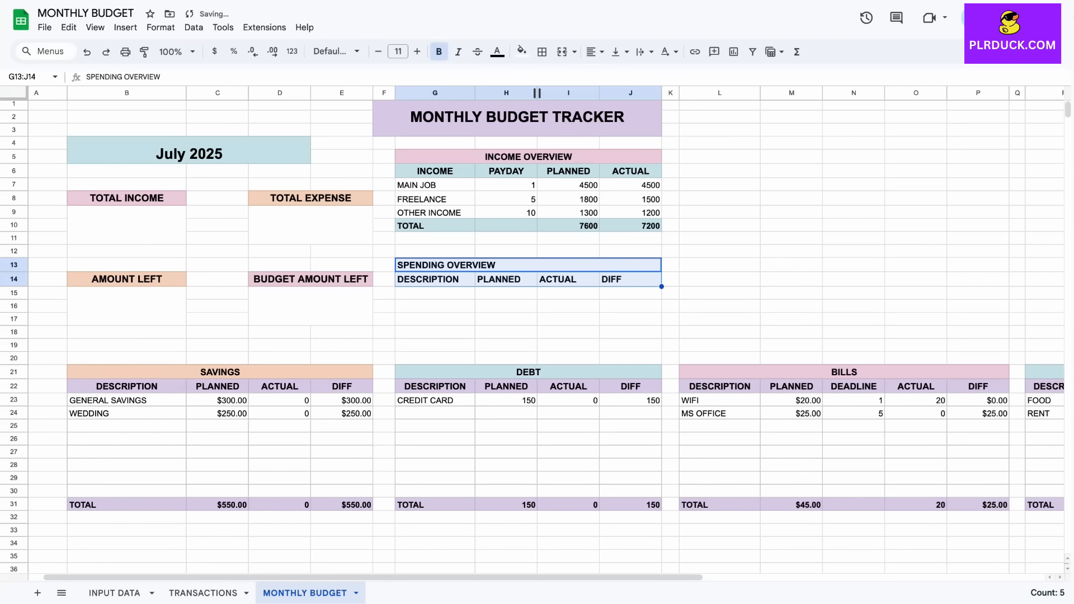
{"action": "left_click", "coordinate": [594, 52]}
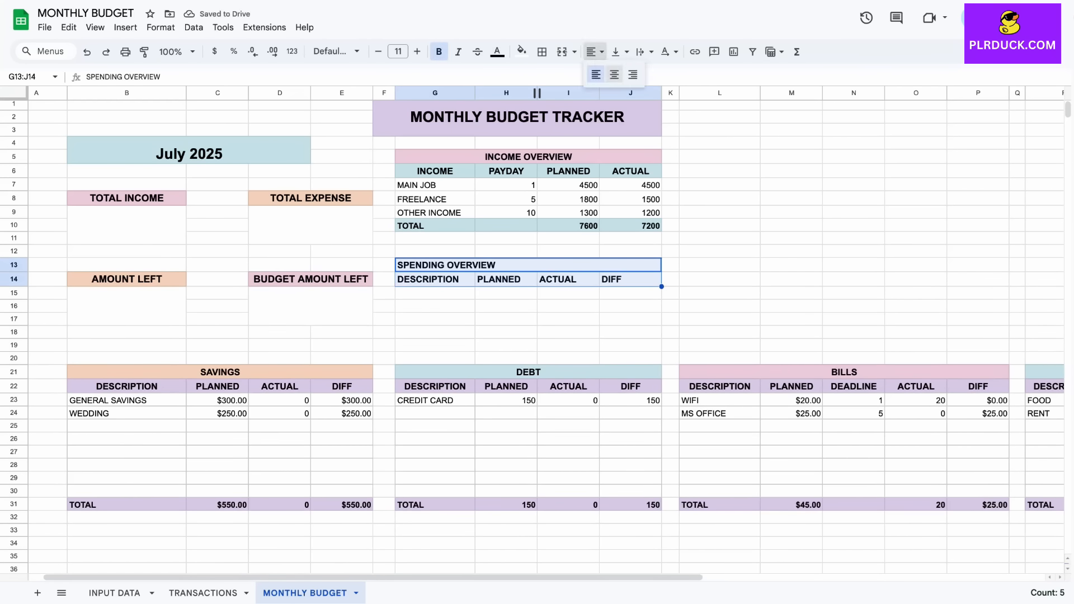
{"action": "left_click", "coordinate": [613, 74]}
{"action": "left_click", "coordinate": [434, 292]}
Step: Fill the SPENDING OVERVIEW title and header rows G13:J14 with the custom light blue color
{"action": "left_click", "coordinate": [528, 265]}
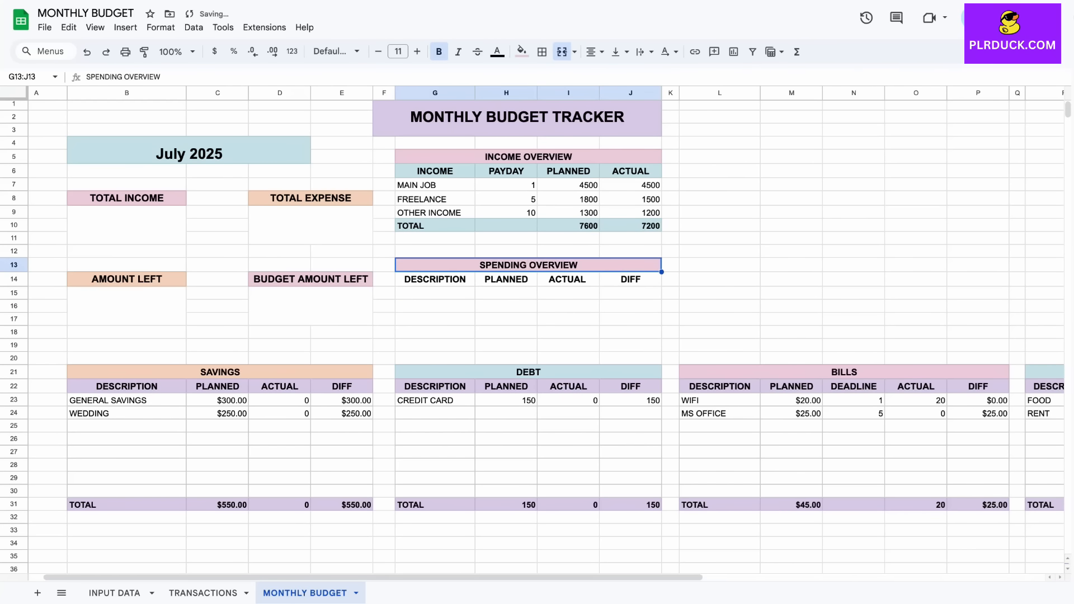
{"action": "left_click_drag", "start_coordinate": [435, 279], "coordinate": [627, 269]}
{"action": "left_click", "coordinate": [521, 52]}
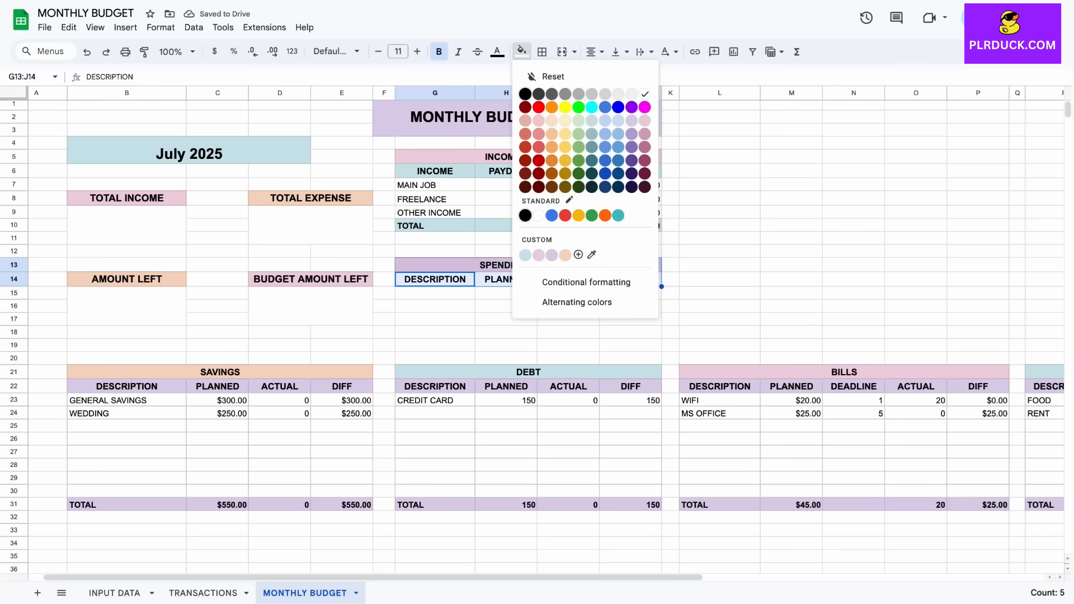
{"action": "left_click", "coordinate": [525, 255]}
Step: List the spending categories SAVINGS, DEBT, BILLS and EXPENSE in cells G15 to G18
{"action": "left_click", "coordinate": [435, 293]}
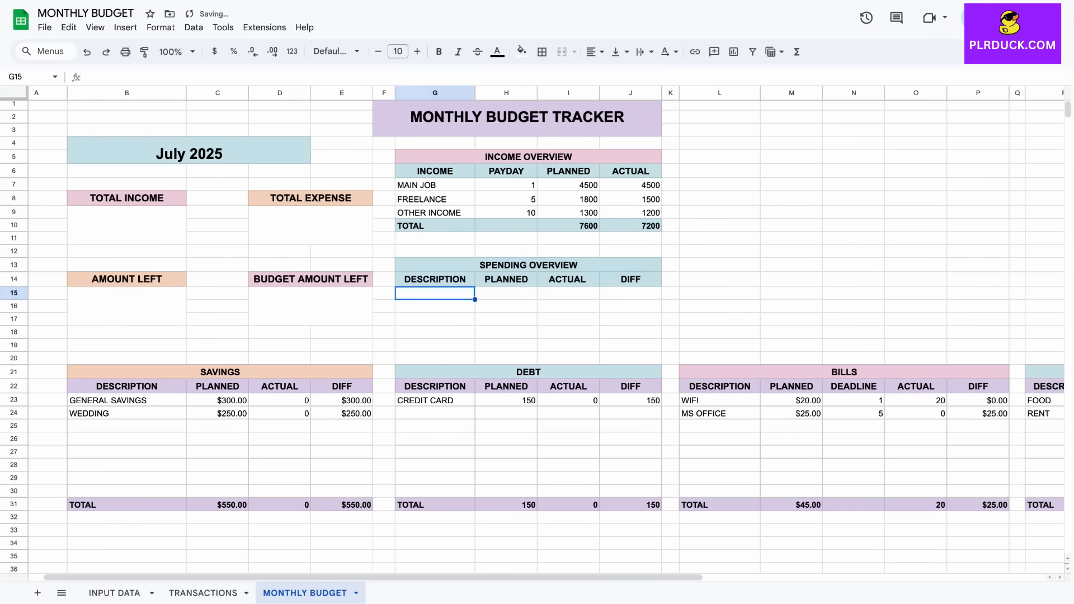
{"action": "type", "text": "SAV"}
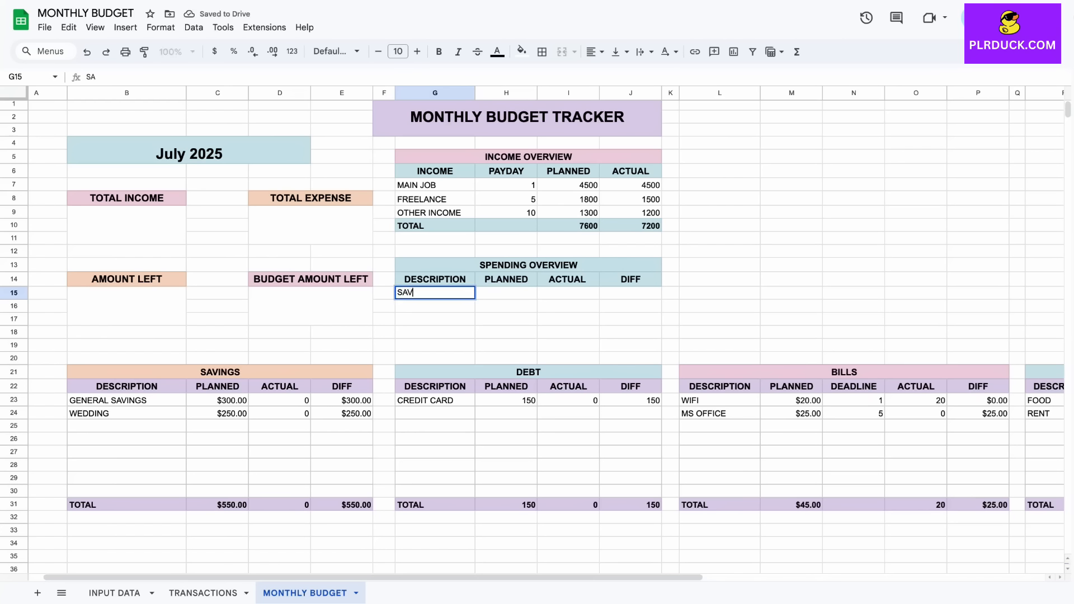
{"action": "type", "text": "INGS"}
{"action": "key", "text": "Return"}
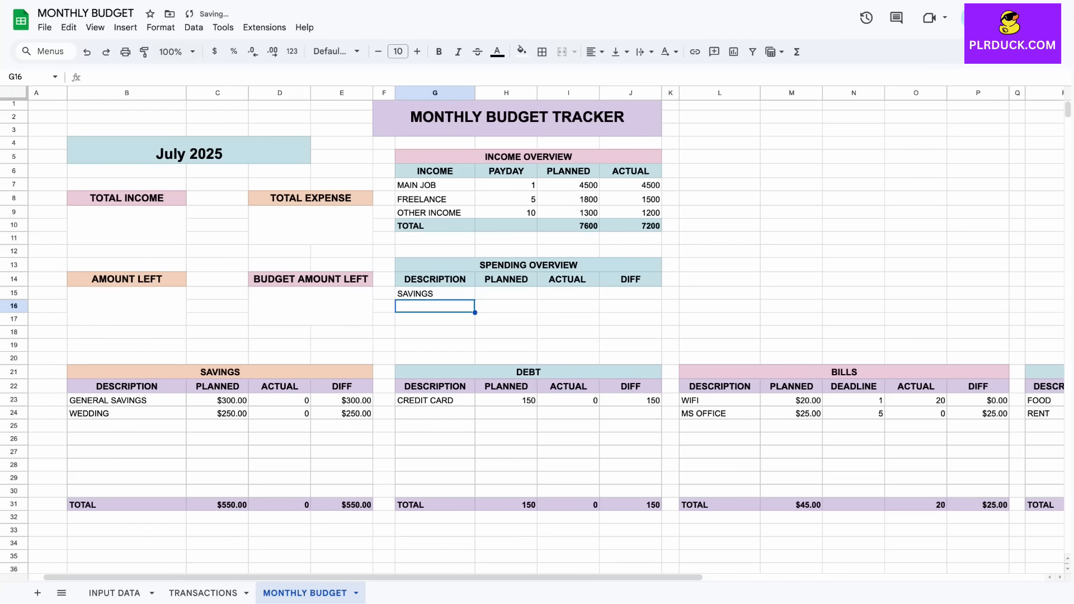
{"action": "type", "text": "DEBT"}
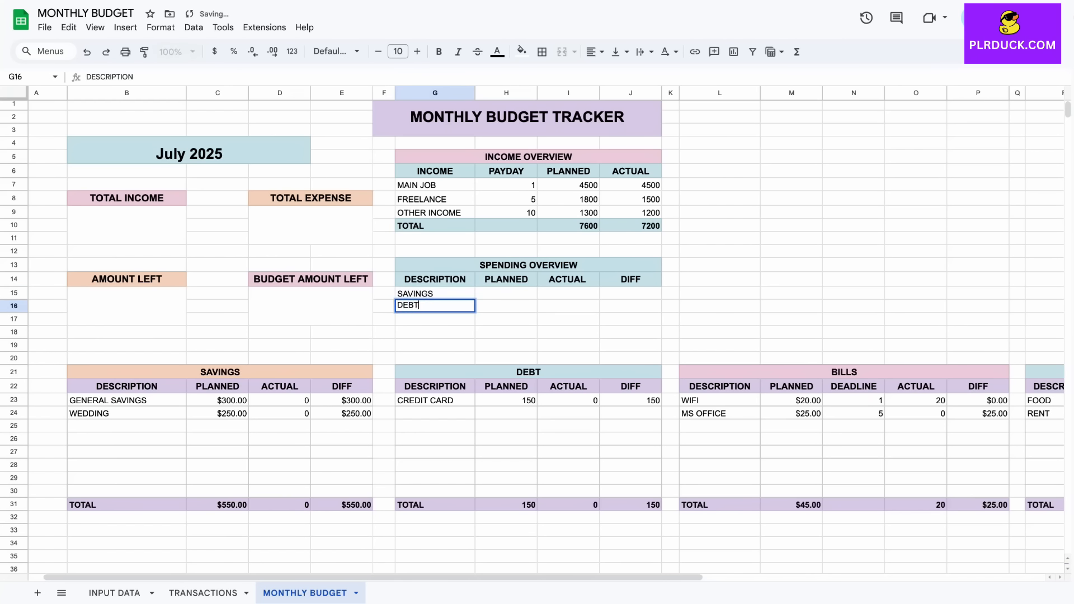
{"action": "key", "text": "Return"}
{"action": "type", "text": "BILLS"}
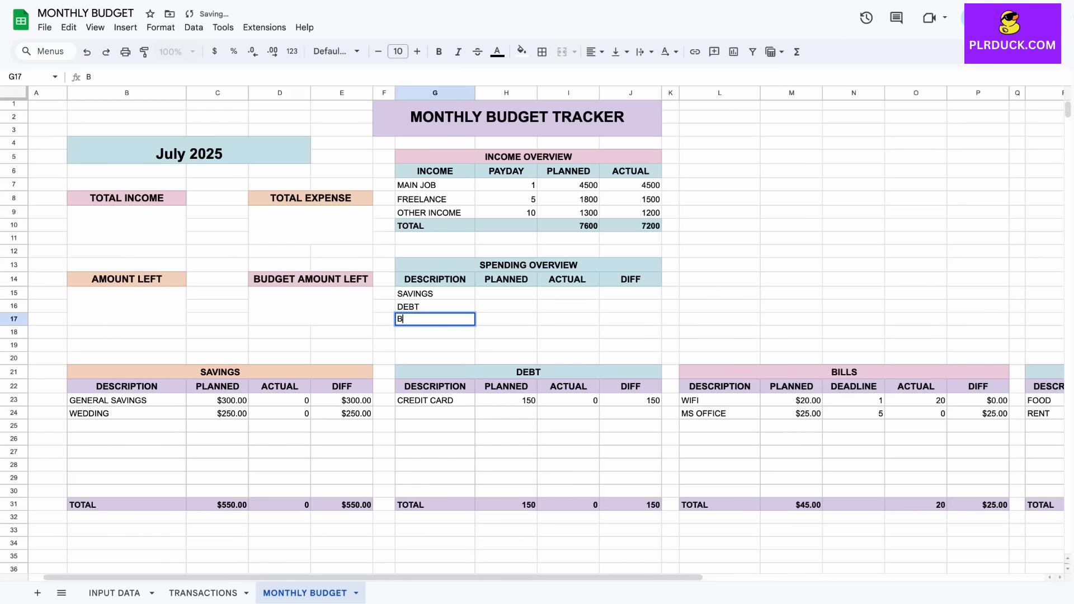
{"action": "key", "text": "Return"}
{"action": "type", "text": "EXPENSE"}
Step: Link the SAVINGS planned cell H15 and actual cell I15 to the savings table totals in C31 and D31
{"action": "left_click", "coordinate": [506, 294]}
{"action": "scroll", "coordinate": [505, 293], "scroll_direction": "down", "scroll_amount": 1}
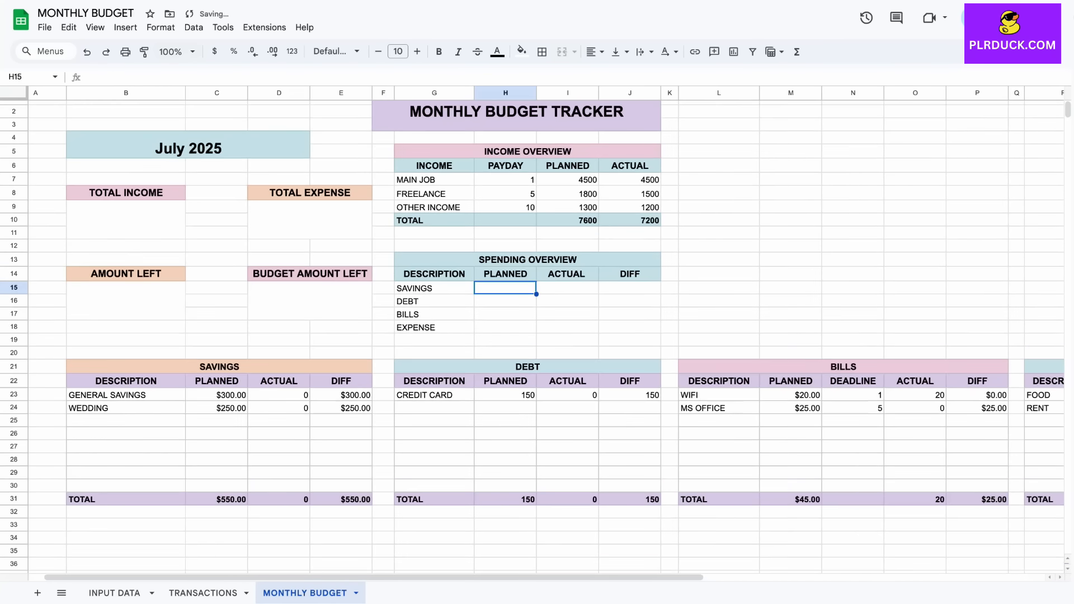
{"action": "scroll", "coordinate": [532, 330], "scroll_direction": "down", "scroll_amount": 3}
{"action": "type", "text": "="}
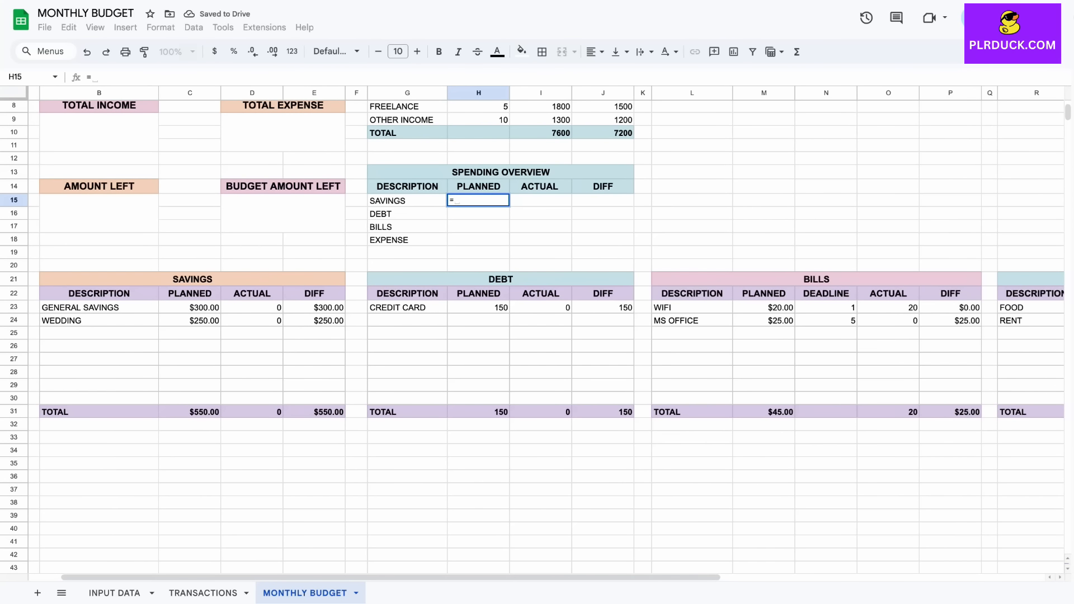
{"action": "left_click", "coordinate": [190, 412]}
{"action": "key", "text": "Return"}
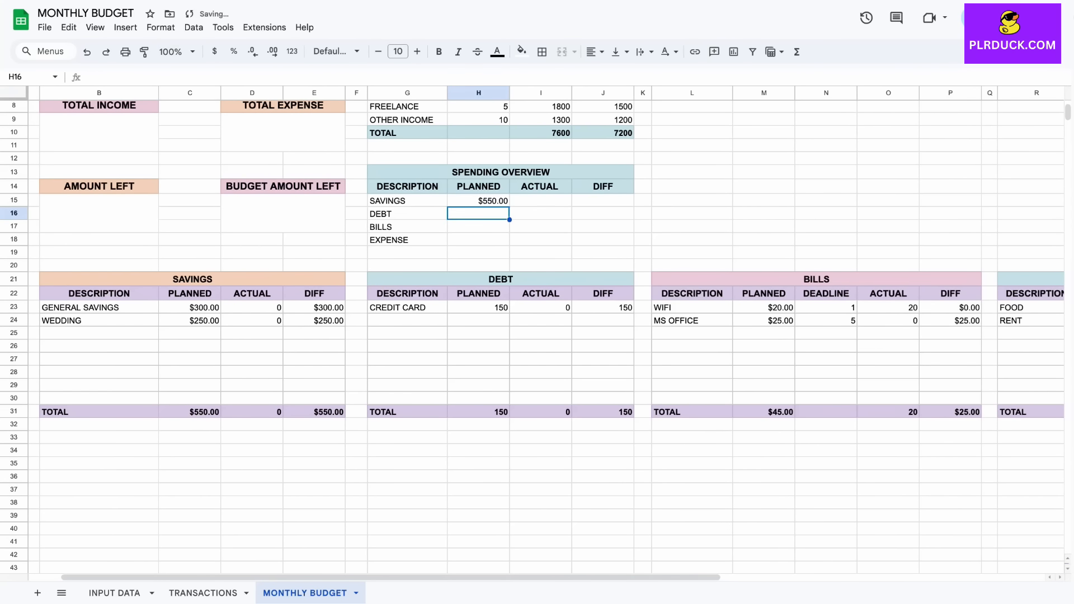
{"action": "left_click", "coordinate": [540, 201]}
{"action": "type", "text": "="}
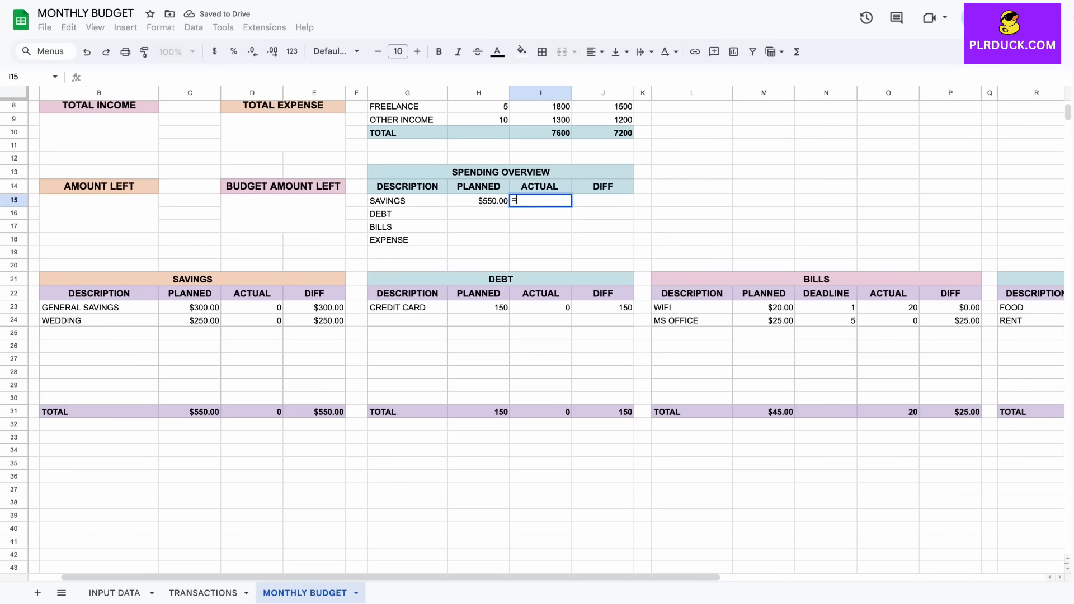
{"action": "left_click", "coordinate": [252, 412]}
{"action": "key", "text": "Return"}
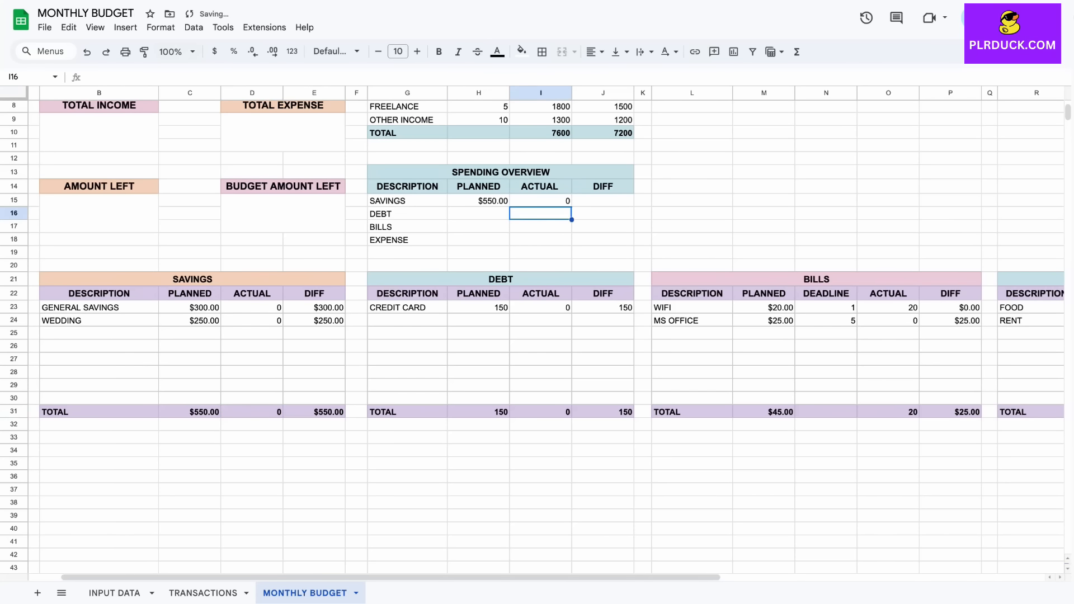
Step: Calculate the SAVINGS difference in J15 with the formula =H15-I15
{"action": "left_click", "coordinate": [603, 200]}
{"action": "type", "text": "="}
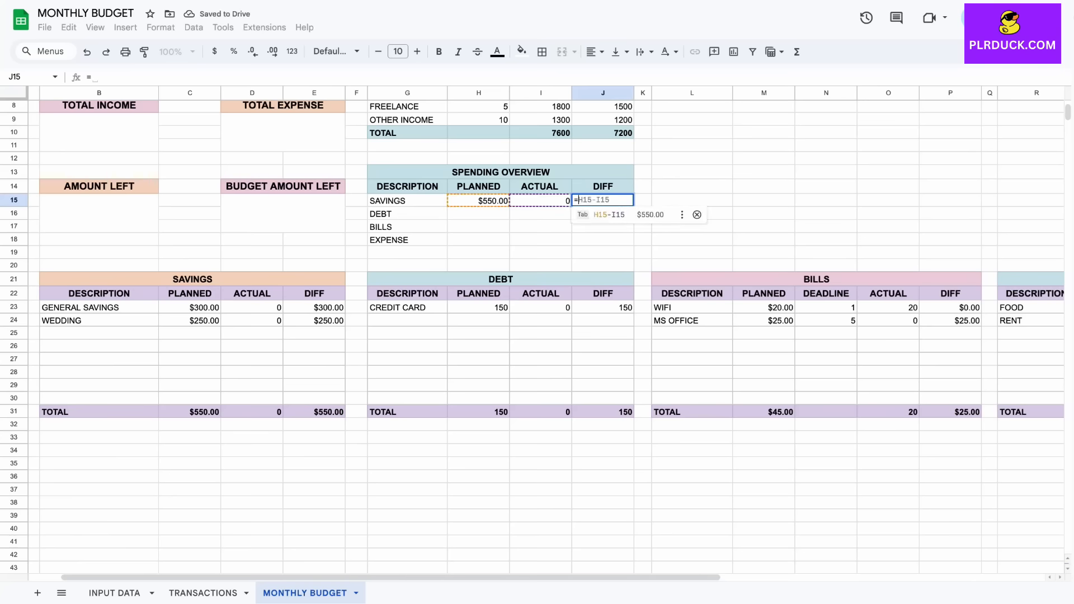
{"action": "key", "text": "Tab"}
{"action": "key", "text": "Return"}
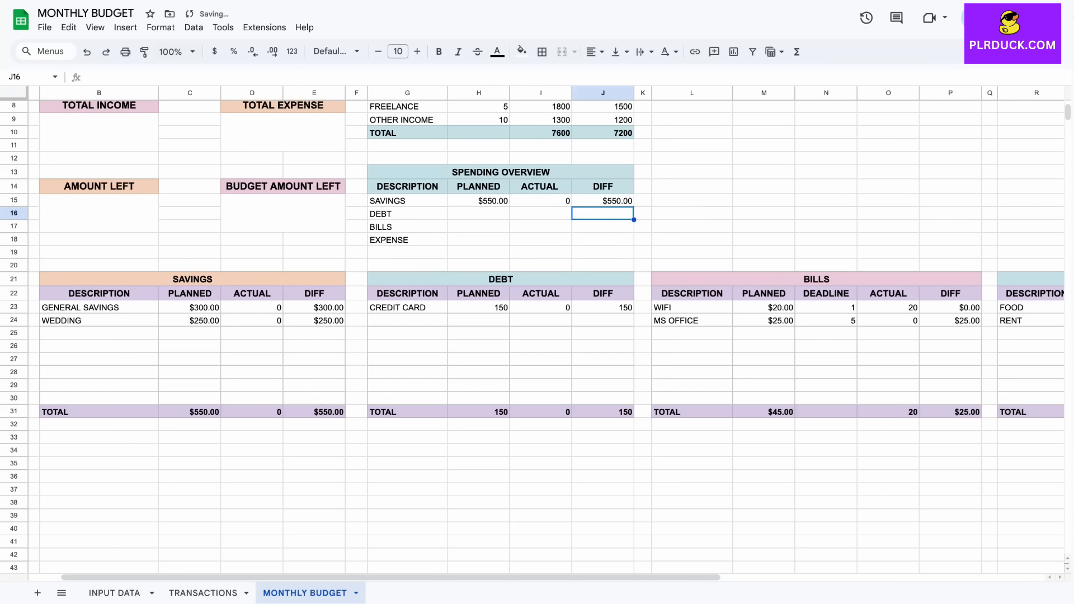
Step: Link the DEBT planned cell H16 and actual cell I16 to the debt table totals in H31 and I31
{"action": "left_click", "coordinate": [479, 214]}
{"action": "type", "text": "="}
{"action": "left_click", "coordinate": [479, 412]}
{"action": "key", "text": "Return"}
{"action": "left_click", "coordinate": [541, 213]}
{"action": "type", "text": "="}
{"action": "left_click", "coordinate": [540, 412]}
{"action": "key", "text": "Tab"}
{"action": "key", "text": "Return"}
Step: Link the DEBT difference cell J16 to the debt table's DIFF total in J31
{"action": "left_click", "coordinate": [603, 213]}
{"action": "type", "text": "="}
{"action": "left_click", "coordinate": [602, 411]}
{"action": "key", "text": "Return"}
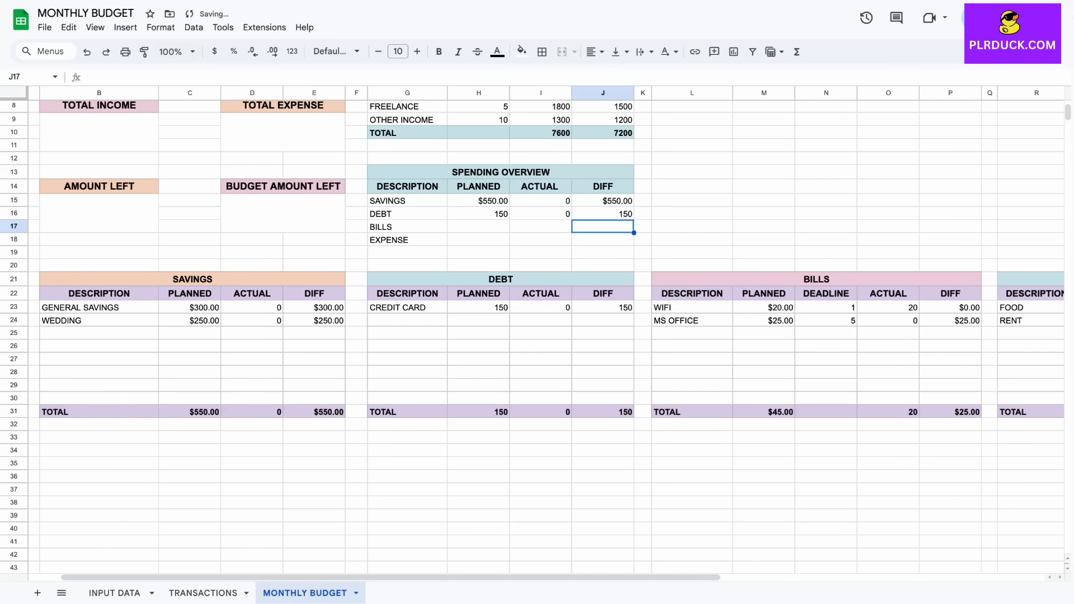
Step: Link the BILLS planned cell H17 and actual cell I17 to the bills table totals in M31 and O31
{"action": "scroll", "coordinate": [537, 330], "scroll_direction": "right", "scroll_amount": 1}
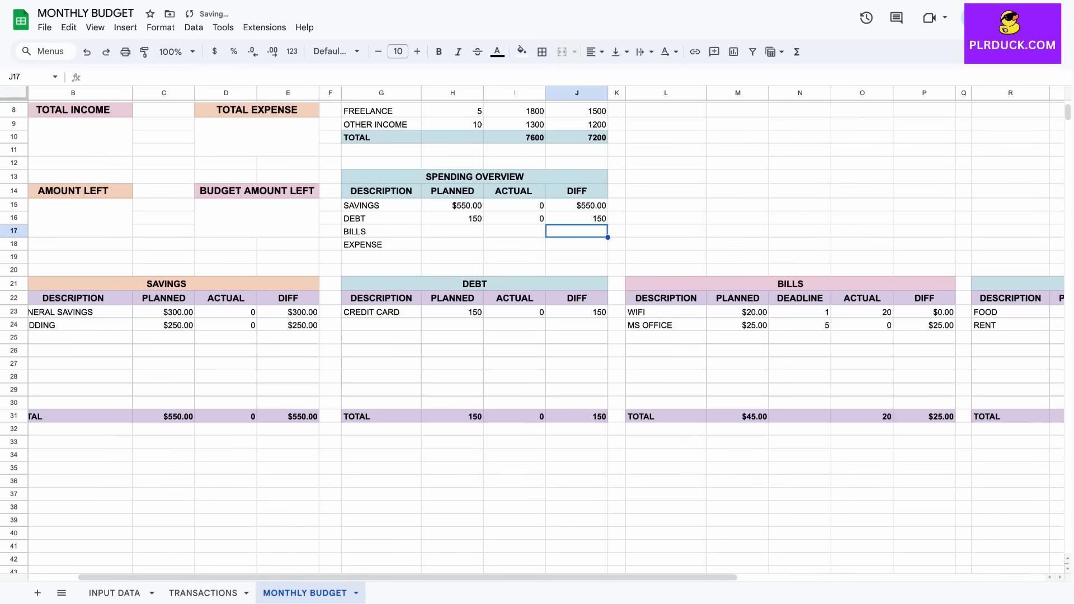
{"action": "left_click", "coordinate": [453, 231]}
{"action": "type", "text": "="}
{"action": "left_click", "coordinate": [737, 416]}
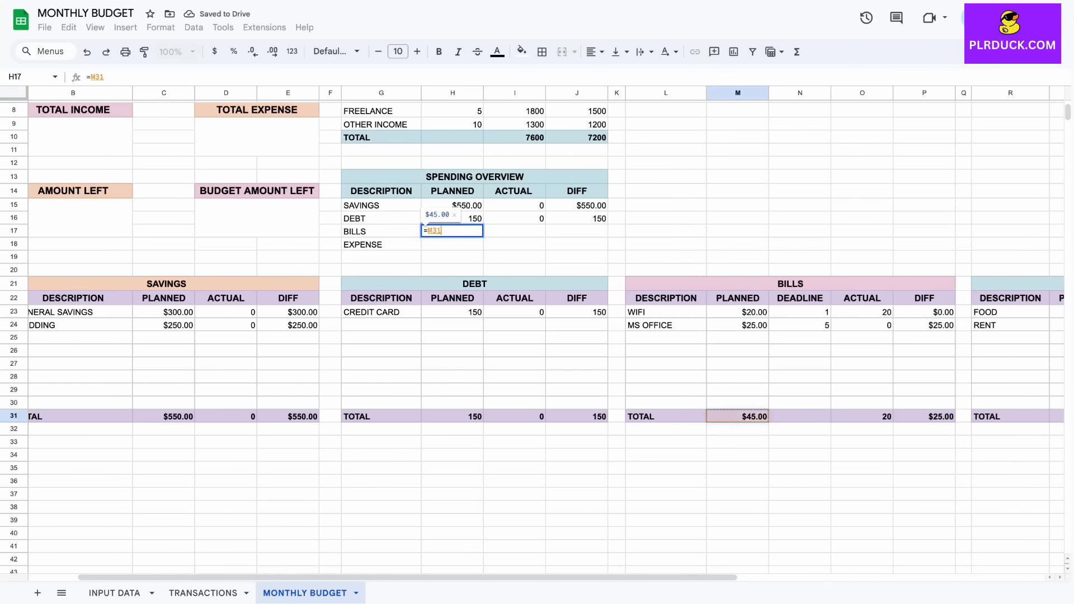
{"action": "key", "text": "Return"}
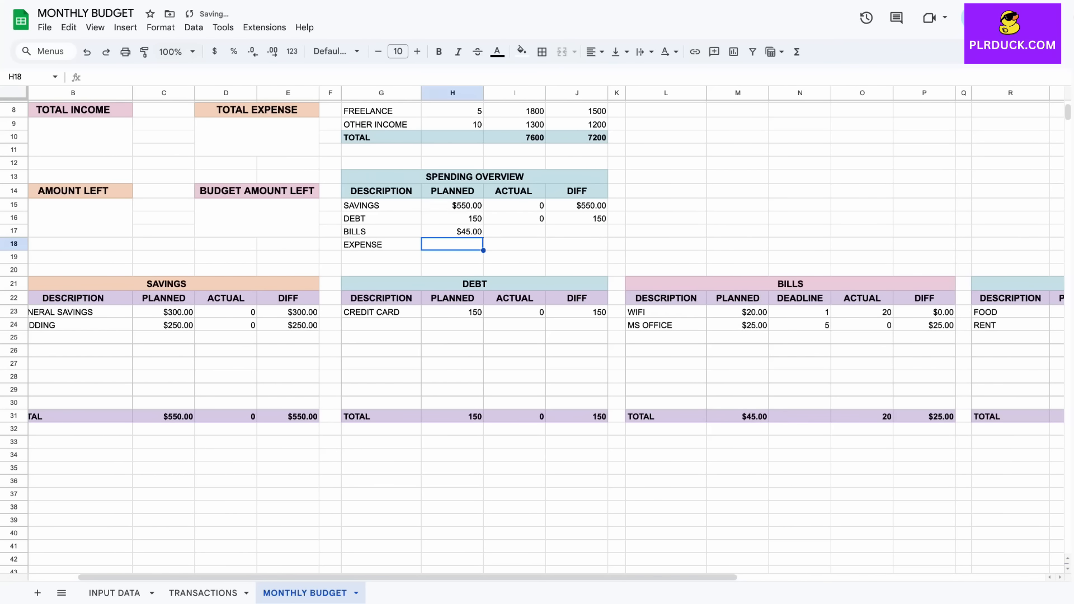
{"action": "left_click", "coordinate": [515, 231]}
{"action": "type", "text": "="}
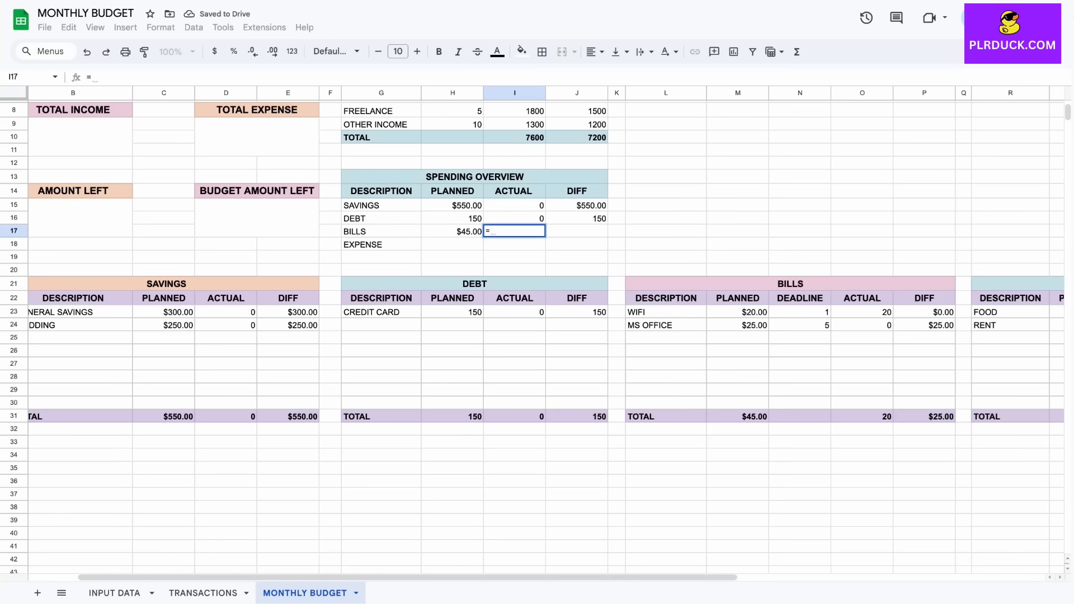
{"action": "left_click", "coordinate": [862, 417]}
{"action": "key", "text": "Tab"}
Step: Link the BILLS difference cell J17 to the bills table's DIFF total in P31
{"action": "type", "text": "="}
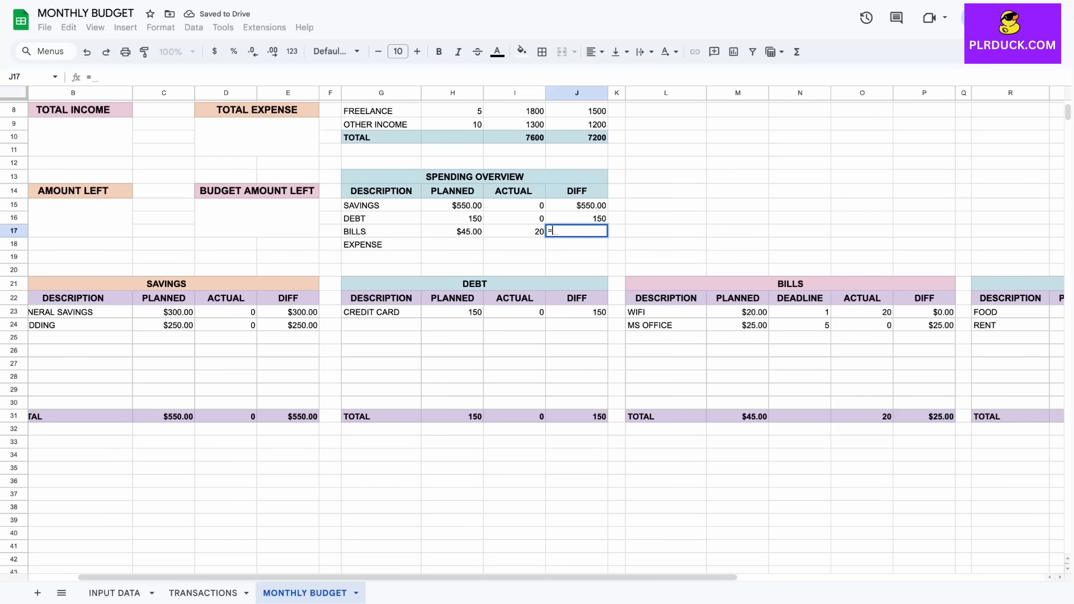
{"action": "left_click", "coordinate": [924, 417]}
{"action": "key", "text": "Return"}
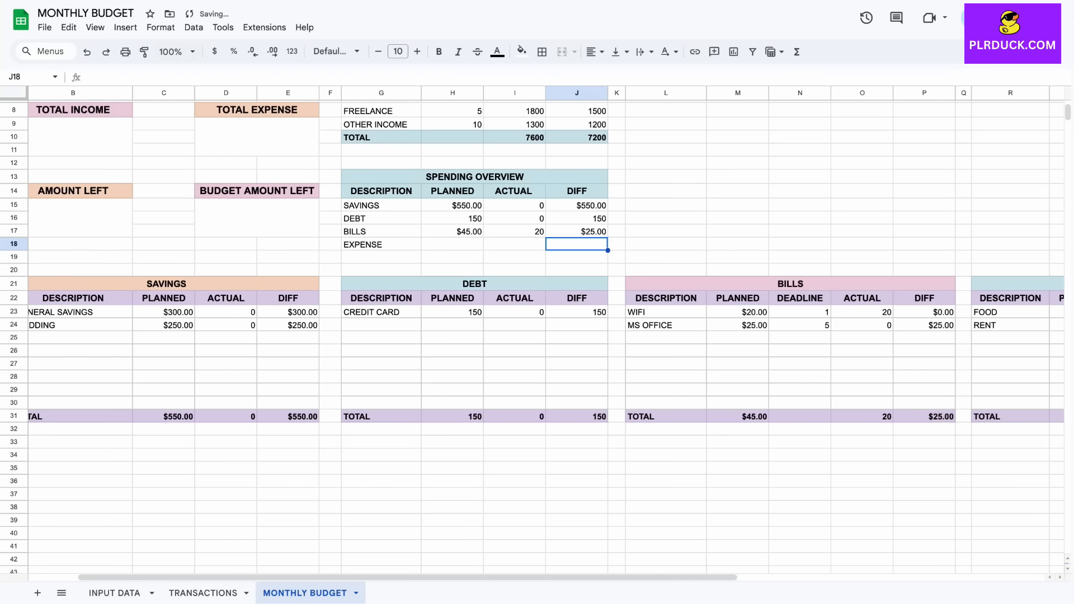
Step: Link the EXPENSE planned cell H18 and actual cell I18 to the expenses table totals in S31 and T31
{"action": "scroll", "coordinate": [538, 335], "scroll_direction": "right", "scroll_amount": 4}
{"action": "scroll", "coordinate": [537, 336], "scroll_direction": "up", "scroll_amount": 1}
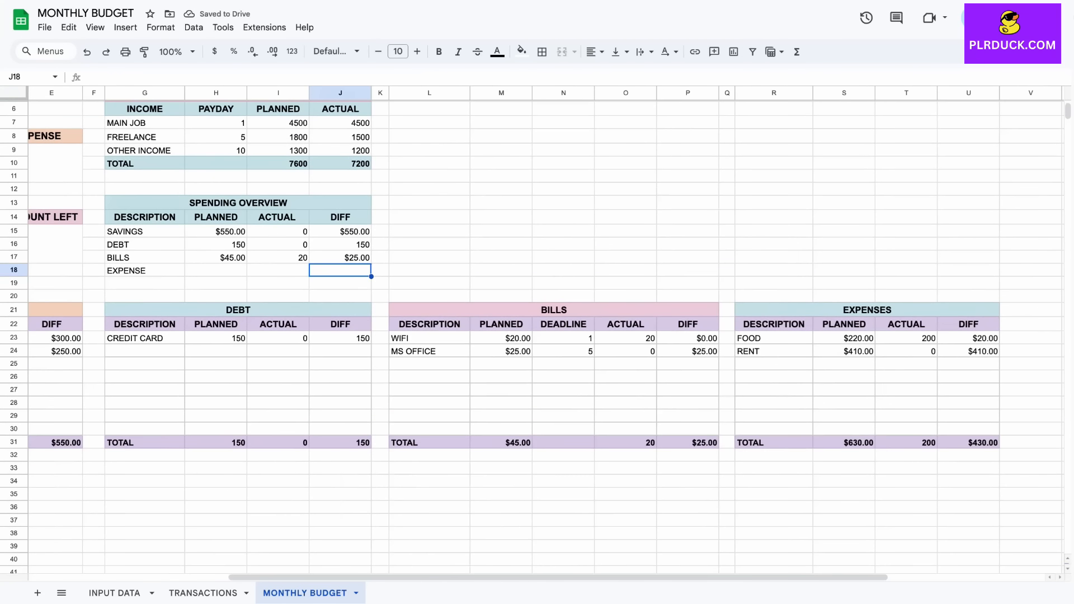
{"action": "left_click", "coordinate": [215, 270]}
{"action": "type", "text": "="}
{"action": "left_click", "coordinate": [845, 443]}
{"action": "key", "text": "Return"}
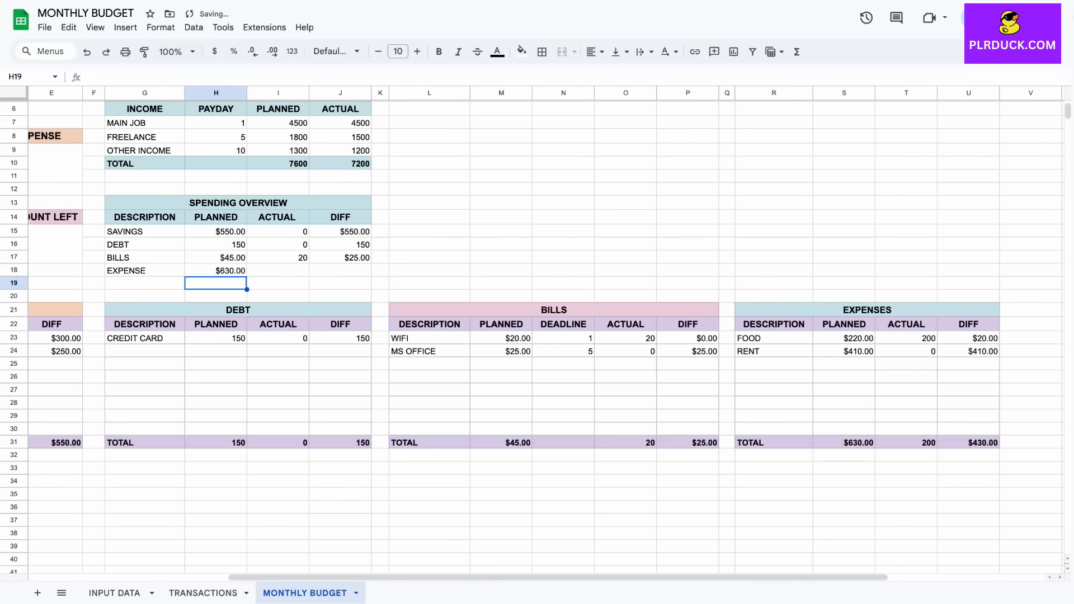
{"action": "left_click", "coordinate": [279, 270]}
{"action": "type", "text": "="}
{"action": "left_click", "coordinate": [907, 442]}
{"action": "key", "text": "Return"}
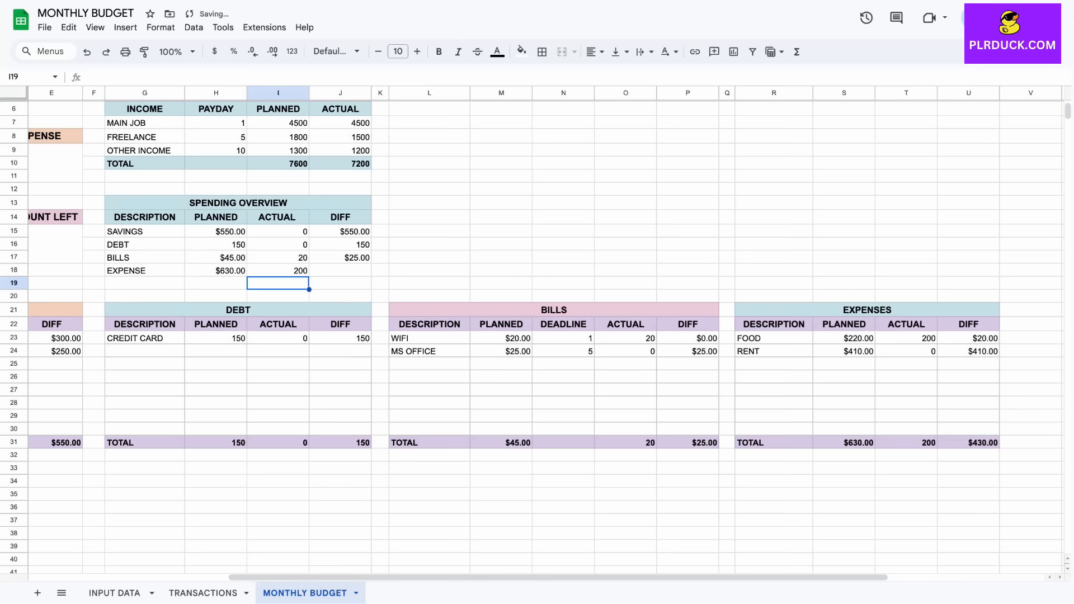
Step: Link the EXPENSE difference cell J18 to the expenses table's DIFF total in U31
{"action": "type", "text": "="}
{"action": "key", "text": "Escape"}
{"action": "left_click", "coordinate": [340, 270]}
{"action": "type", "text": "="}
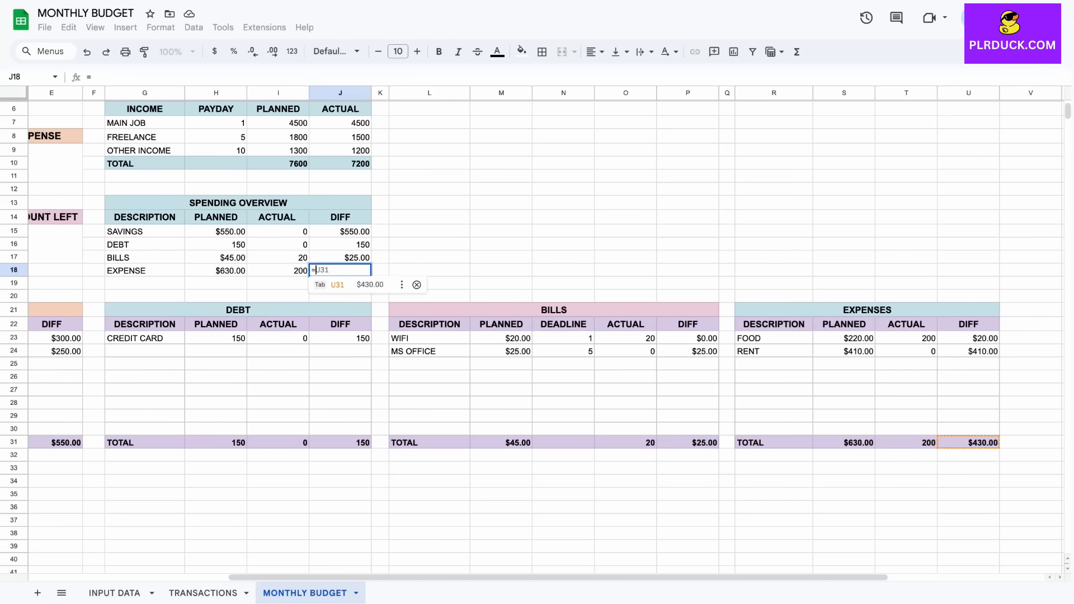
{"action": "key", "text": "Tab"}
{"action": "key", "text": "Return"}
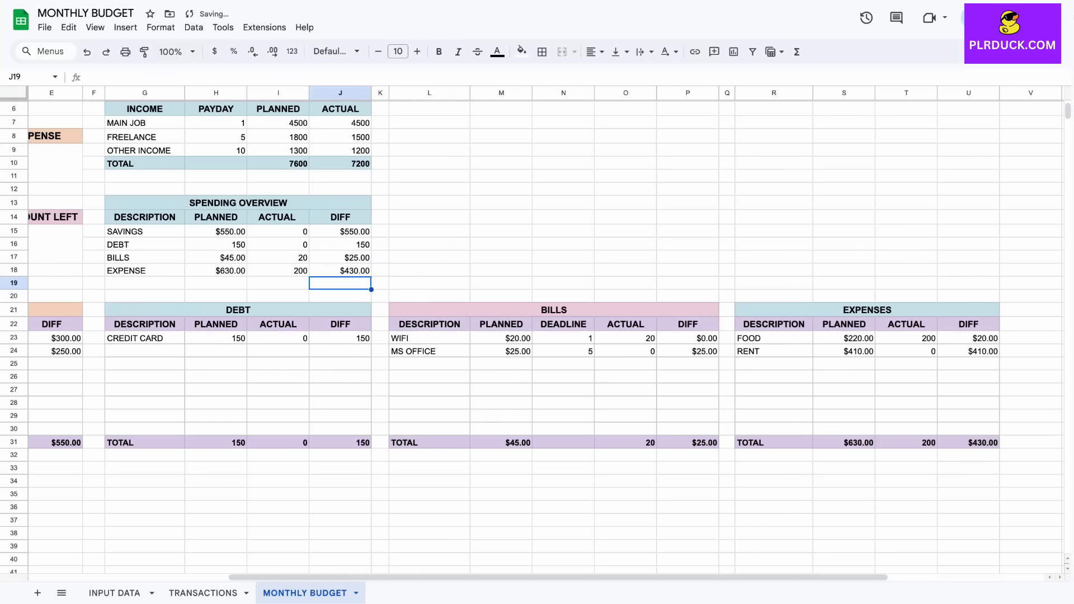
Step: Label G19 TOTAL under the spending overview and sum the planned amounts H15:H18 in H19
{"action": "scroll", "coordinate": [532, 333], "scroll_direction": "left", "scroll_amount": 4}
{"action": "scroll", "coordinate": [532, 333], "scroll_direction": "down", "scroll_amount": 1}
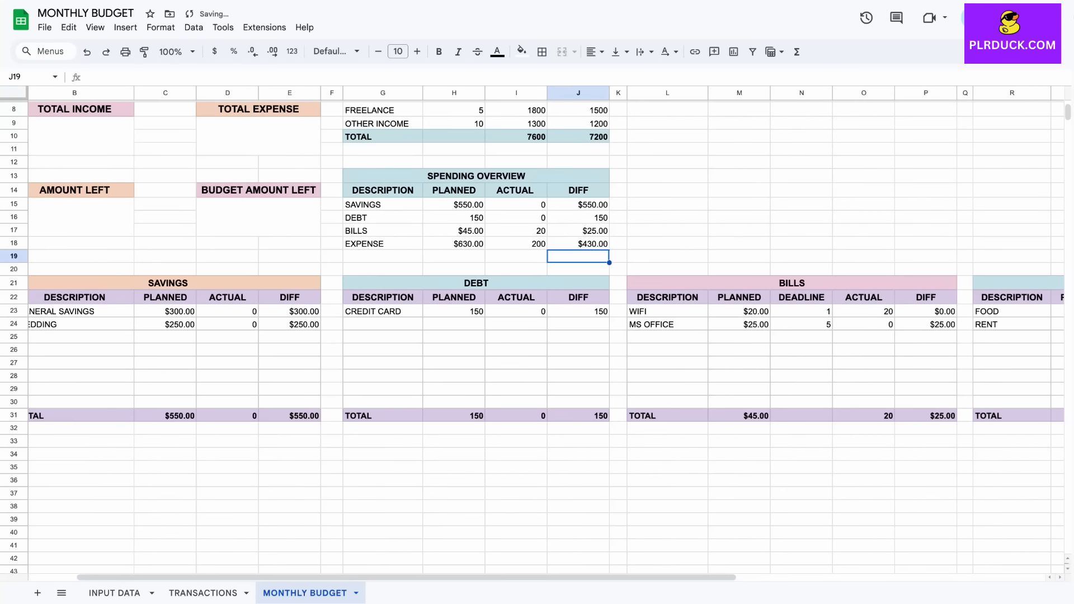
{"action": "left_click", "coordinate": [382, 257]}
{"action": "type", "text": "TOTAL"}
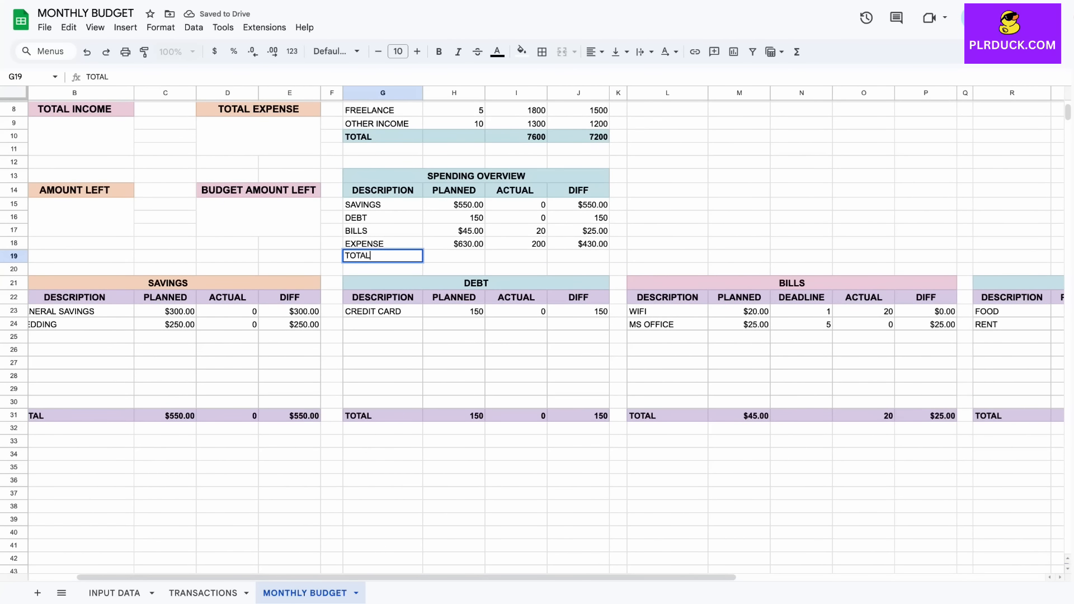
{"action": "key", "text": "Tab"}
{"action": "type", "text": "="}
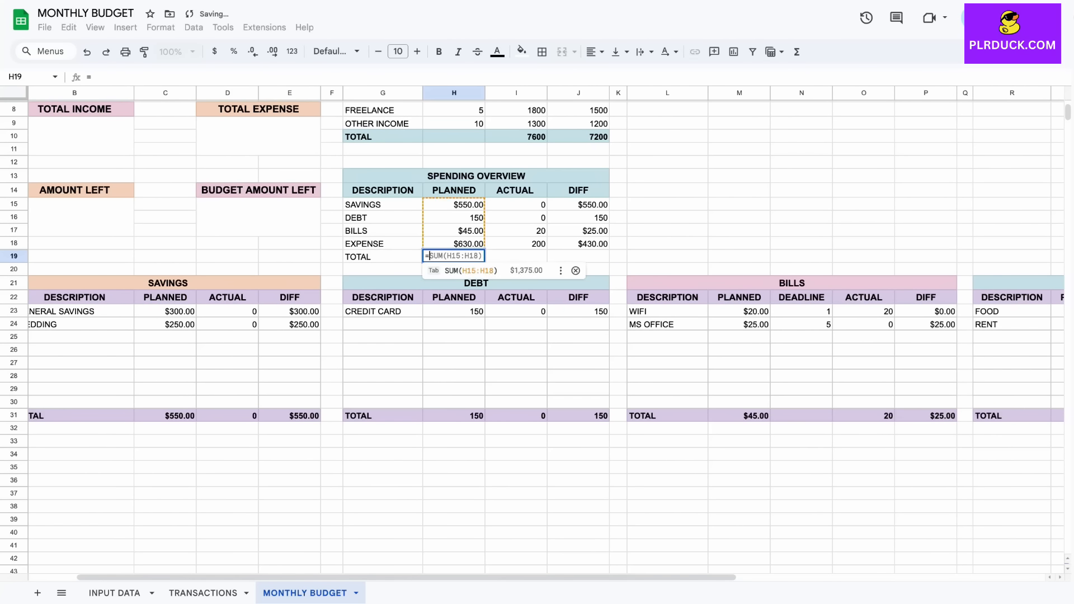
{"action": "type", "text": "SUM("}
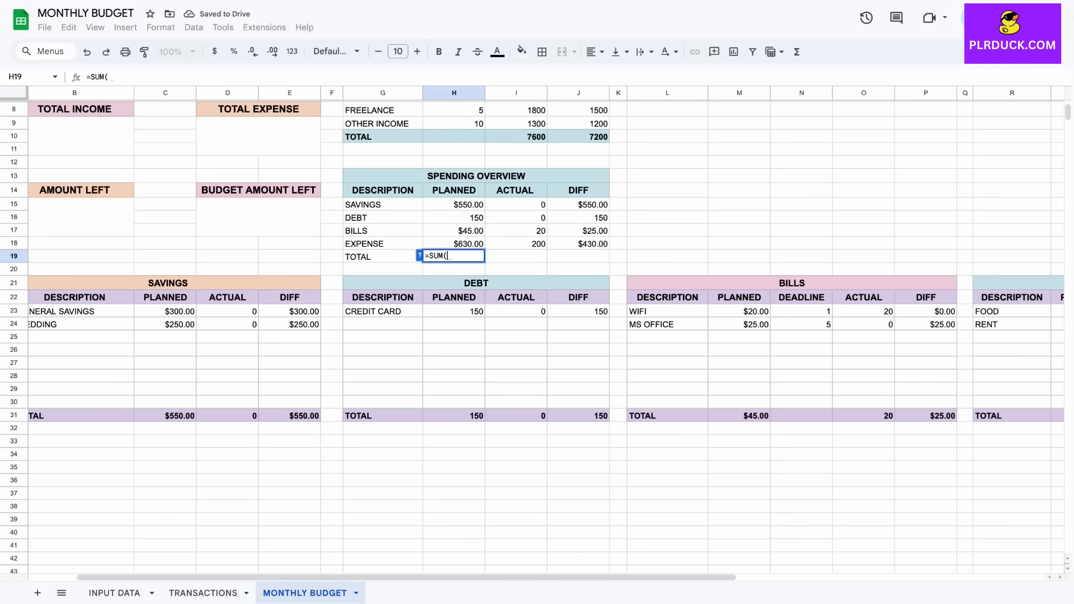
{"action": "left_click_drag", "start_coordinate": [454, 205], "coordinate": [454, 244]}
{"action": "key", "text": "Return"}
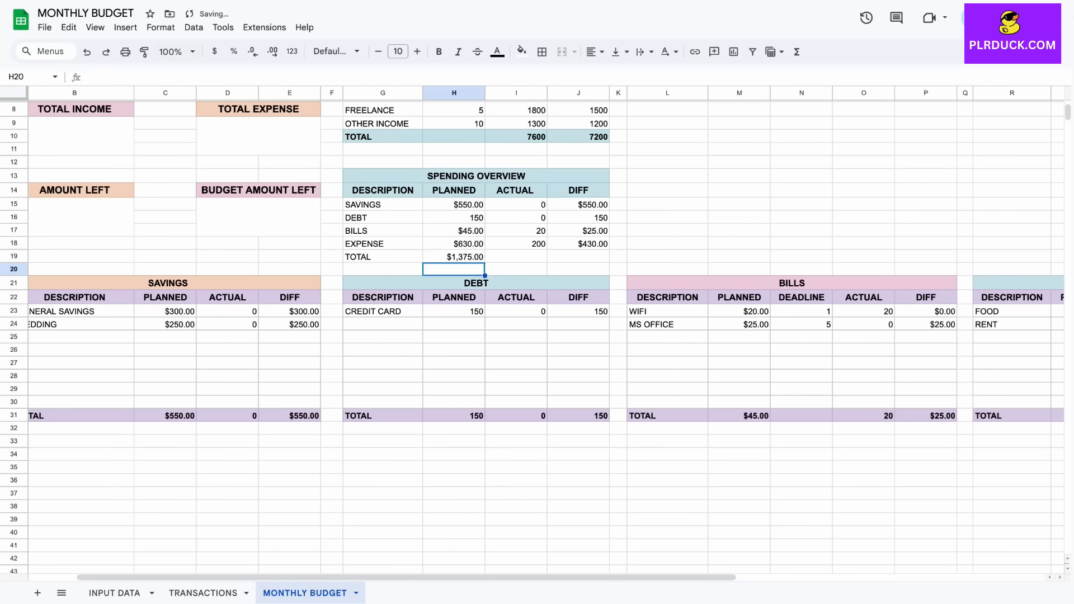
Step: Sum the spending overview's actual amounts I15:I18 in I19 and its differences J15:J18 in J19
{"action": "left_click", "coordinate": [516, 256]}
{"action": "type", "text": "=SUM"}
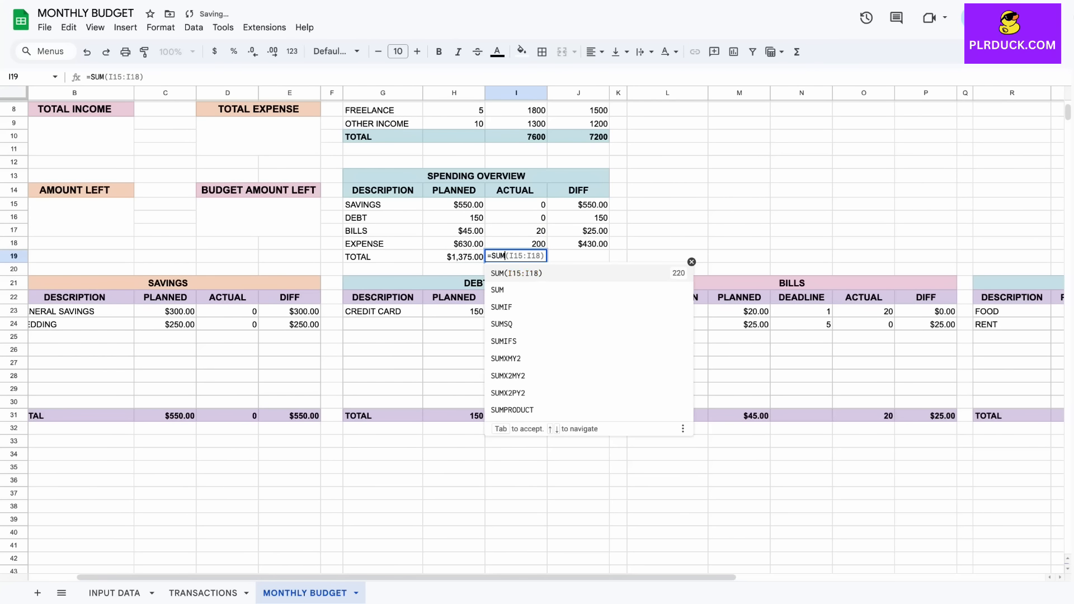
{"action": "type", "text": "("}
{"action": "left_click_drag", "start_coordinate": [516, 205], "coordinate": [516, 243]}
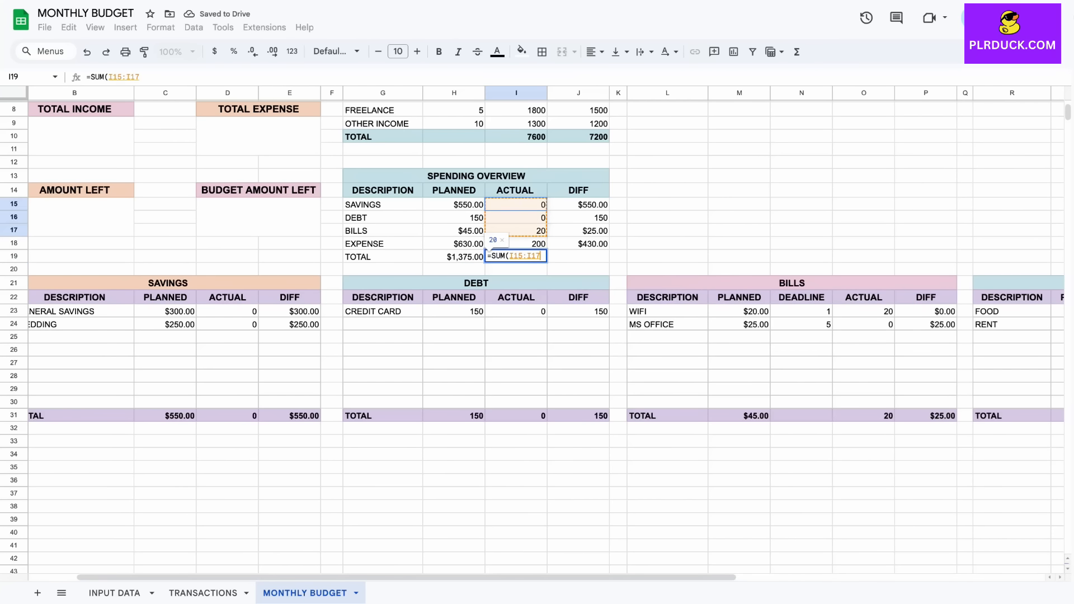
{"action": "key", "text": "Return"}
{"action": "type", "text": "=SUM("}
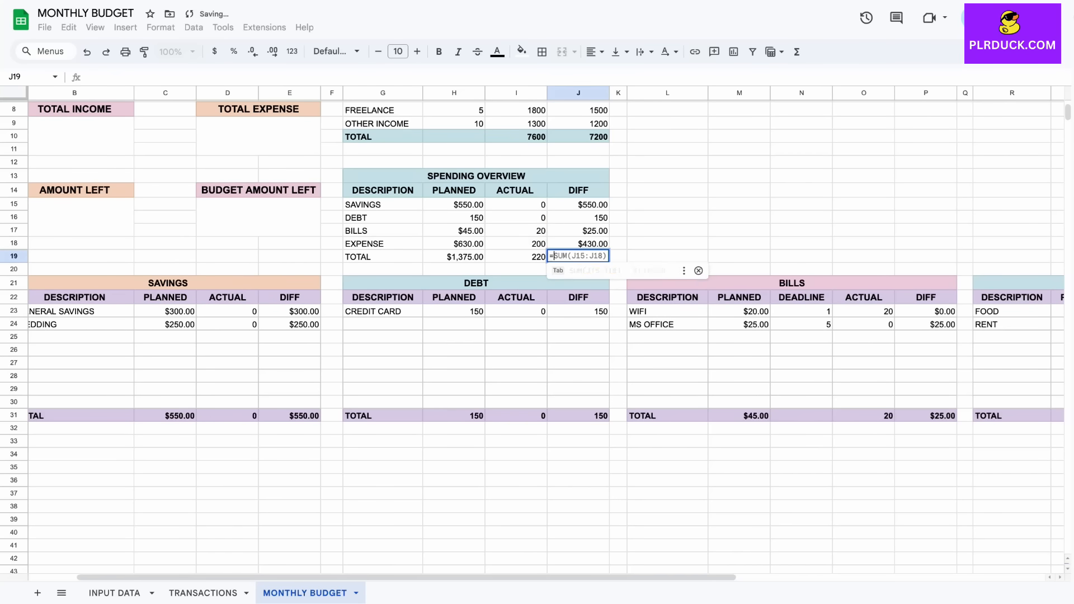
{"action": "left_click_drag", "start_coordinate": [578, 205], "coordinate": [578, 244]}
{"action": "key", "text": "Return"}
Step: Make the spending overview's TOTAL row G19:J19 bold and fill it light blue
{"action": "left_click_drag", "start_coordinate": [383, 257], "coordinate": [579, 256]}
{"action": "key", "text": "ctrl+b"}
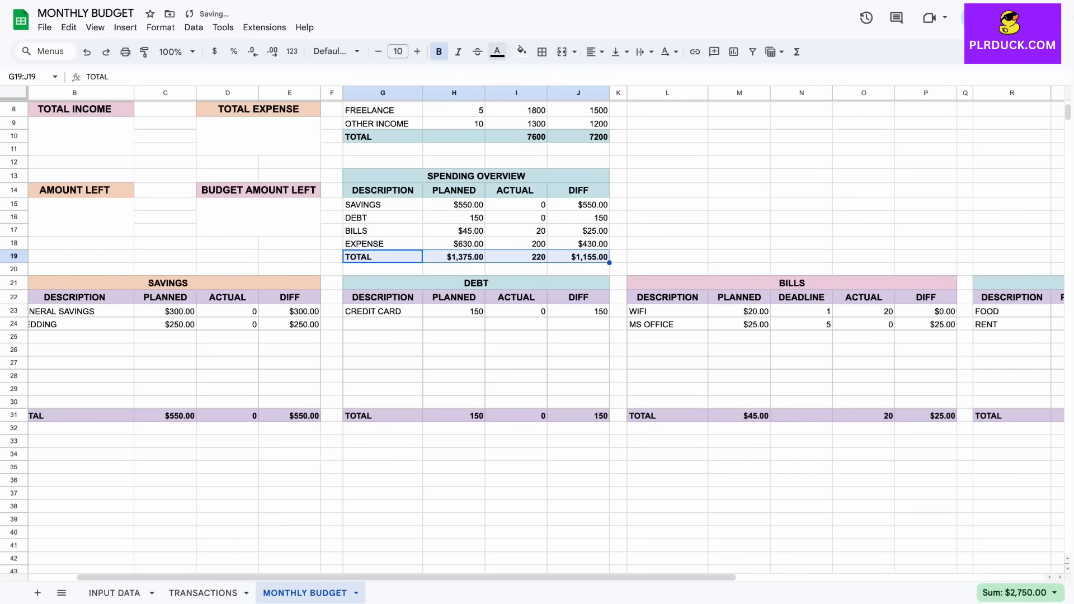
{"action": "left_click", "coordinate": [521, 50]}
{"action": "left_click", "coordinate": [528, 256]}
Step: Fill the SPENDING OVERVIEW title cell G13:J13 with the pink used for the INCOME OVERVIEW title
{"action": "scroll", "coordinate": [528, 256], "scroll_direction": "up", "scroll_amount": 2}
{"action": "scroll", "coordinate": [528, 256], "scroll_direction": "left", "scroll_amount": 1}
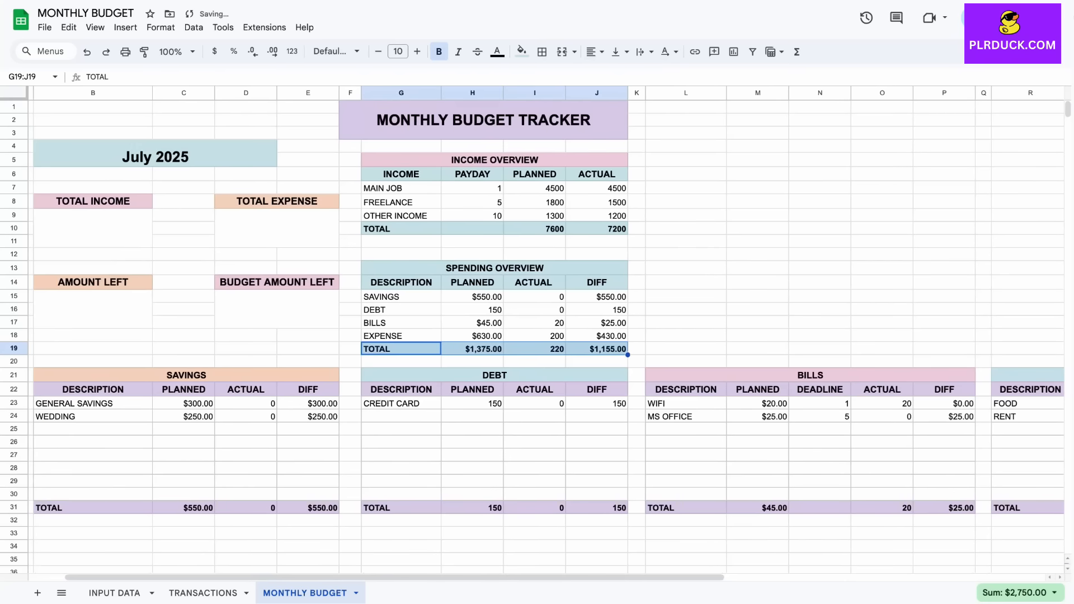
{"action": "left_click", "coordinate": [497, 268]}
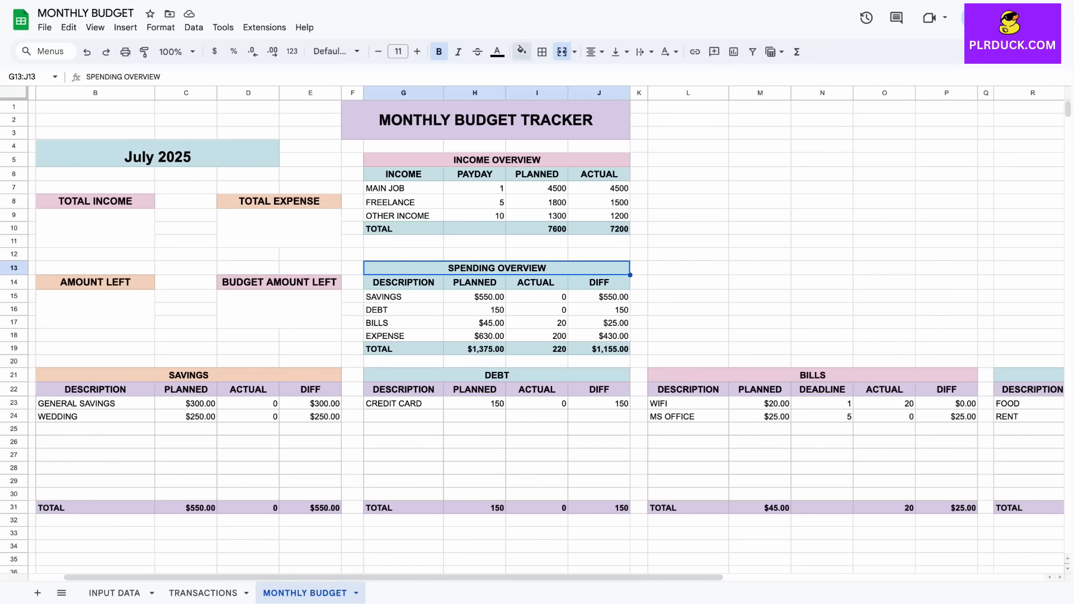
{"action": "left_click", "coordinate": [522, 52]}
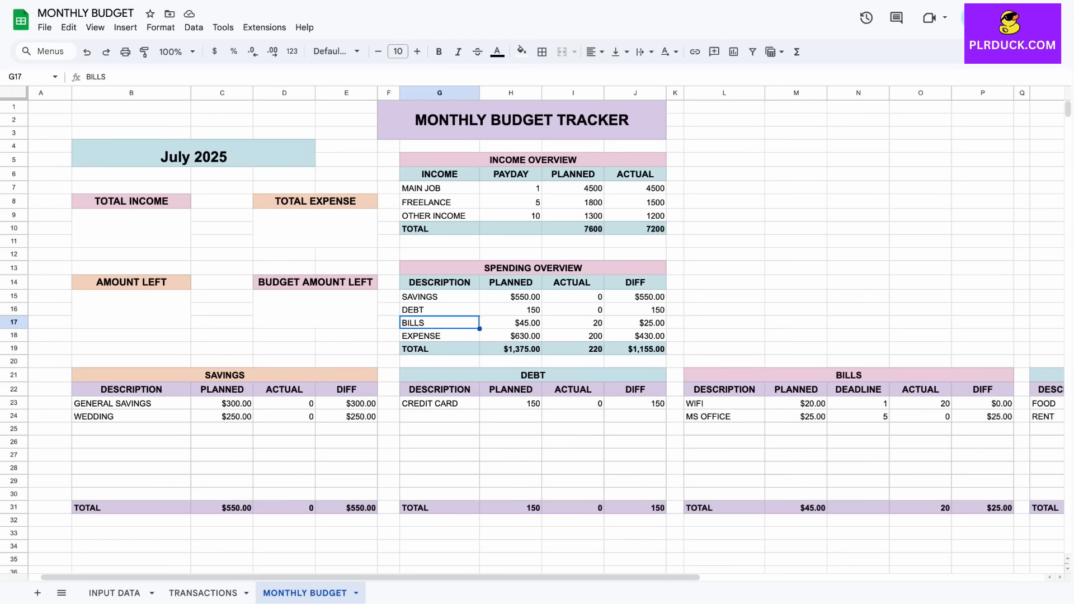
Step: Link the box under TOTAL INCOME to the income overview's actual total with =J10
{"action": "left_click", "coordinate": [131, 229]}
{"action": "double_click", "coordinate": [132, 228]}
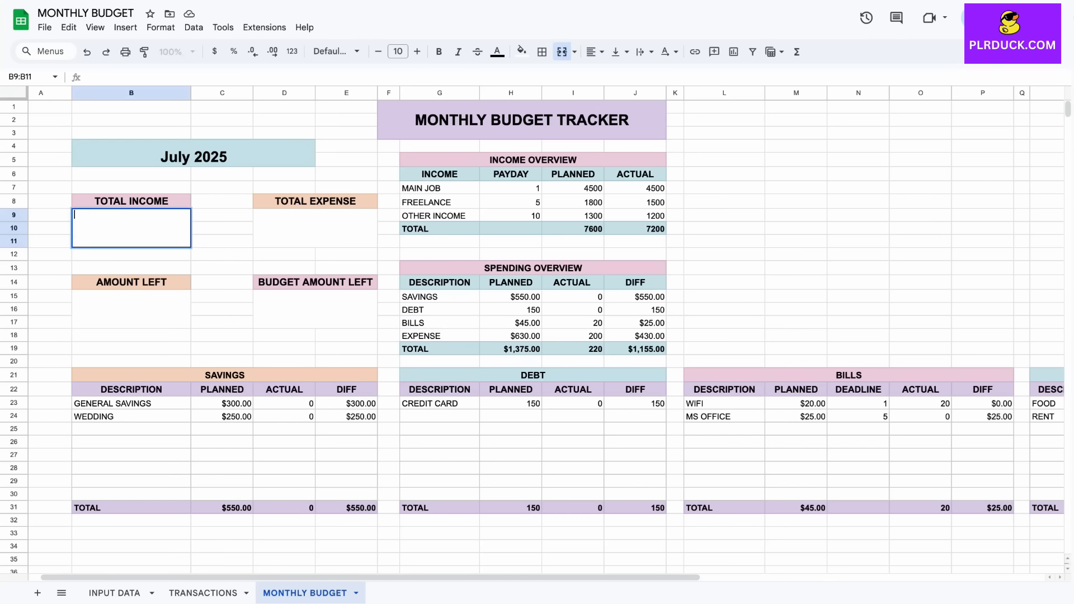
{"action": "type", "text": "="}
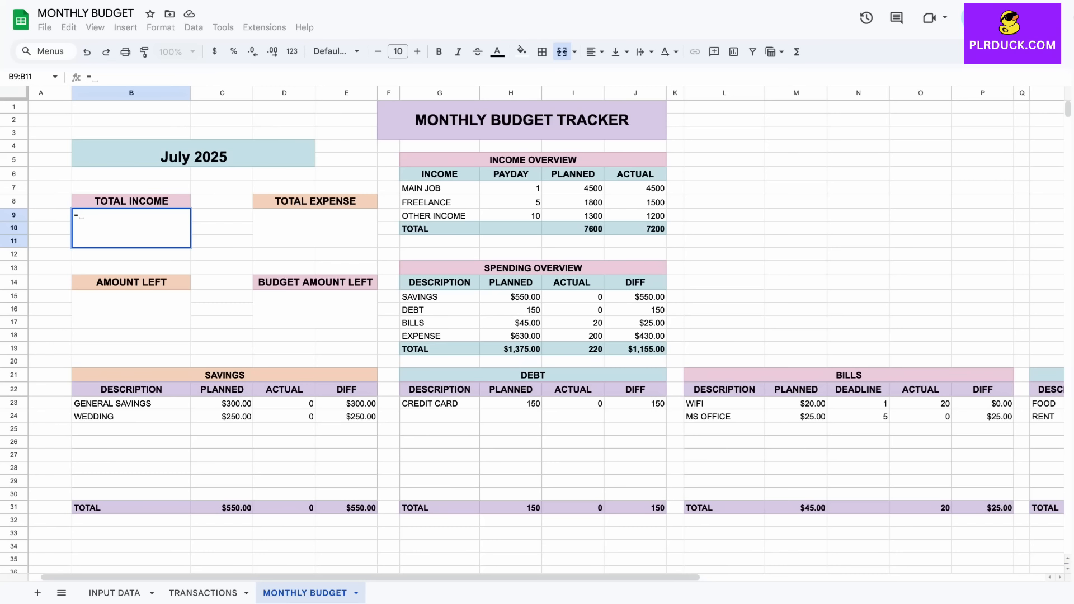
{"action": "left_click", "coordinate": [635, 229]}
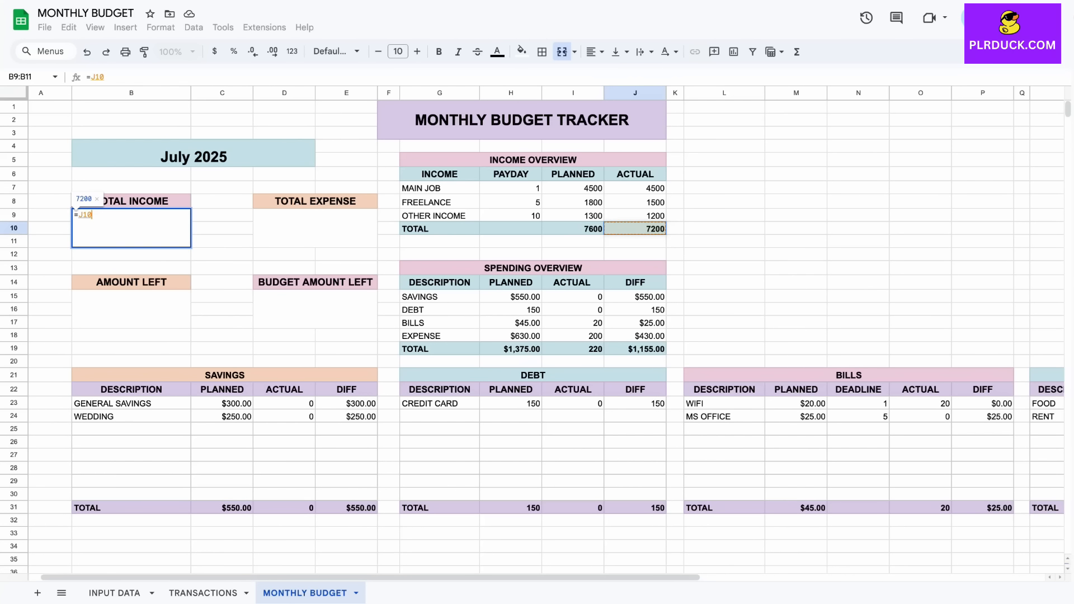
{"action": "key", "text": "Return"}
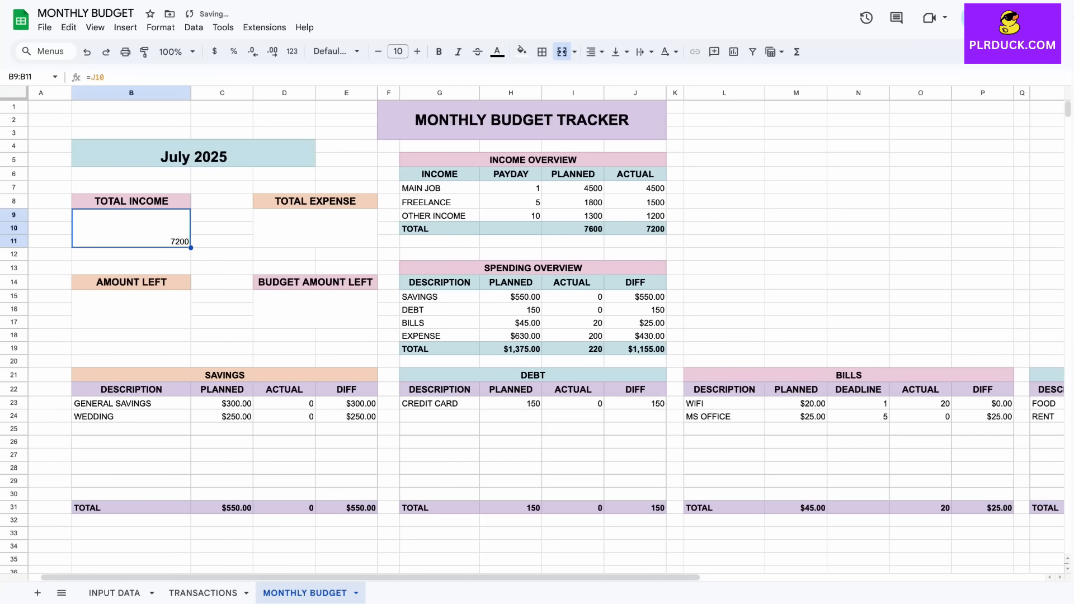
Step: Link the box under TOTAL EXPENSE to the spending overview's actual total with =I19
{"action": "left_click", "coordinate": [315, 229]}
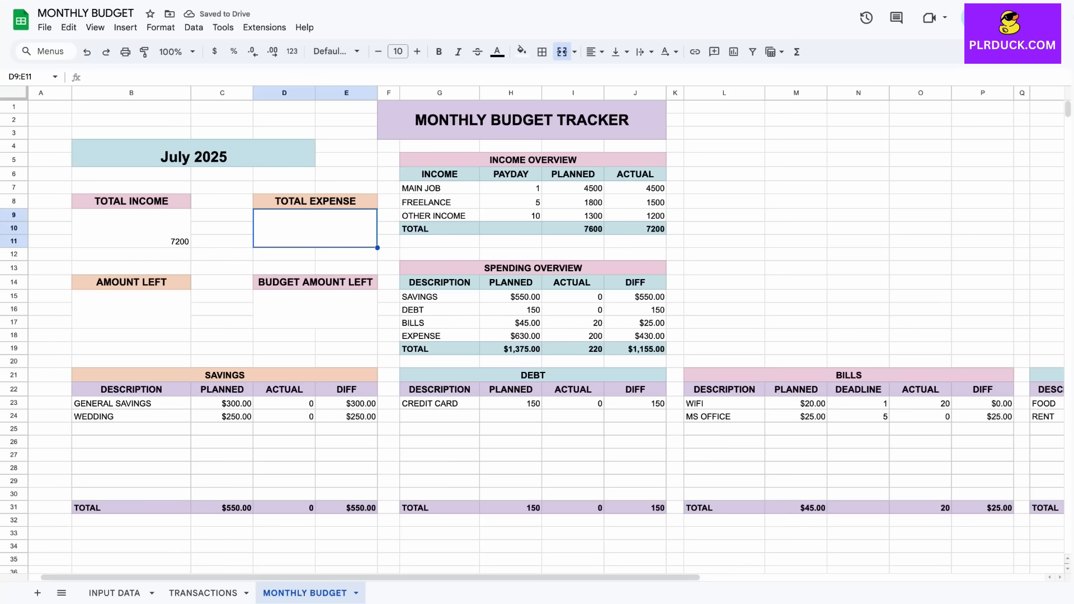
{"action": "type", "text": "="}
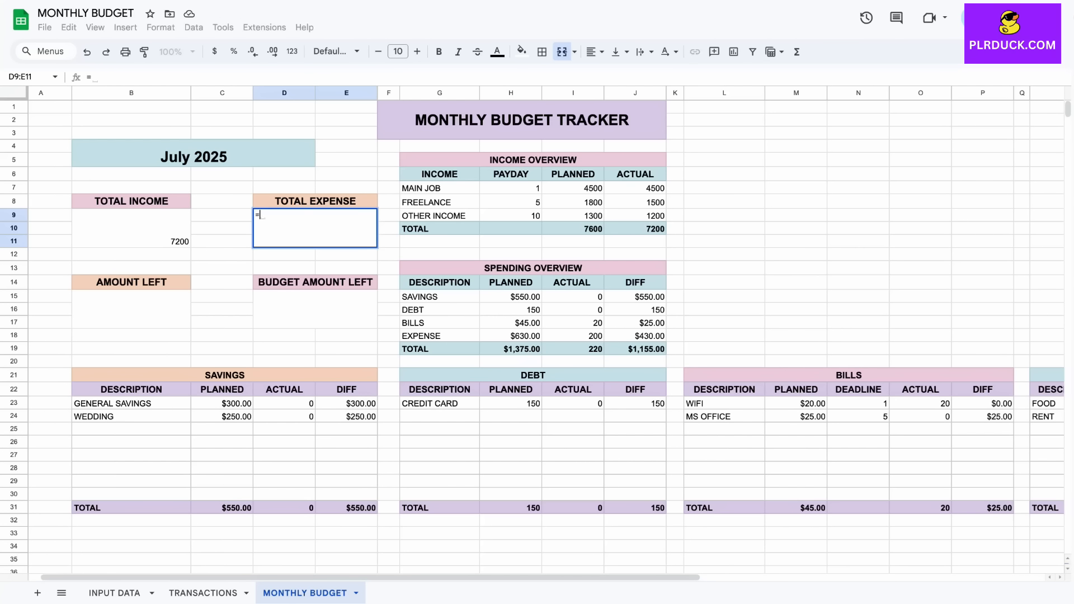
{"action": "left_click", "coordinate": [573, 349]}
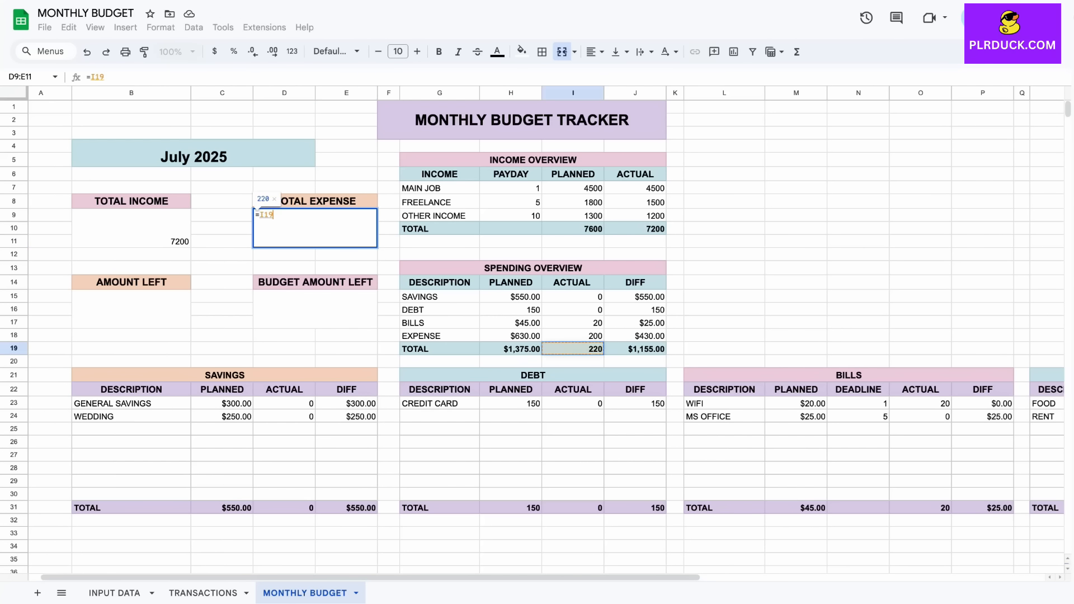
{"action": "key", "text": "Return"}
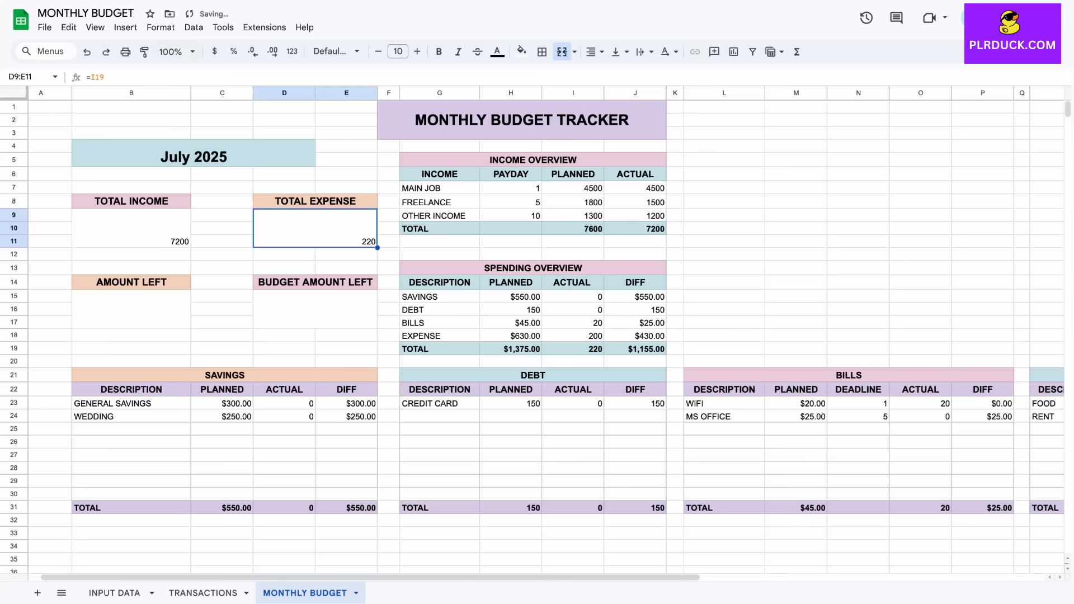
Step: Calculate AMOUNT LEFT in the box below its heading as total income minus total expense with =B9-D9
{"action": "left_click", "coordinate": [131, 309]}
{"action": "type", "text": "="}
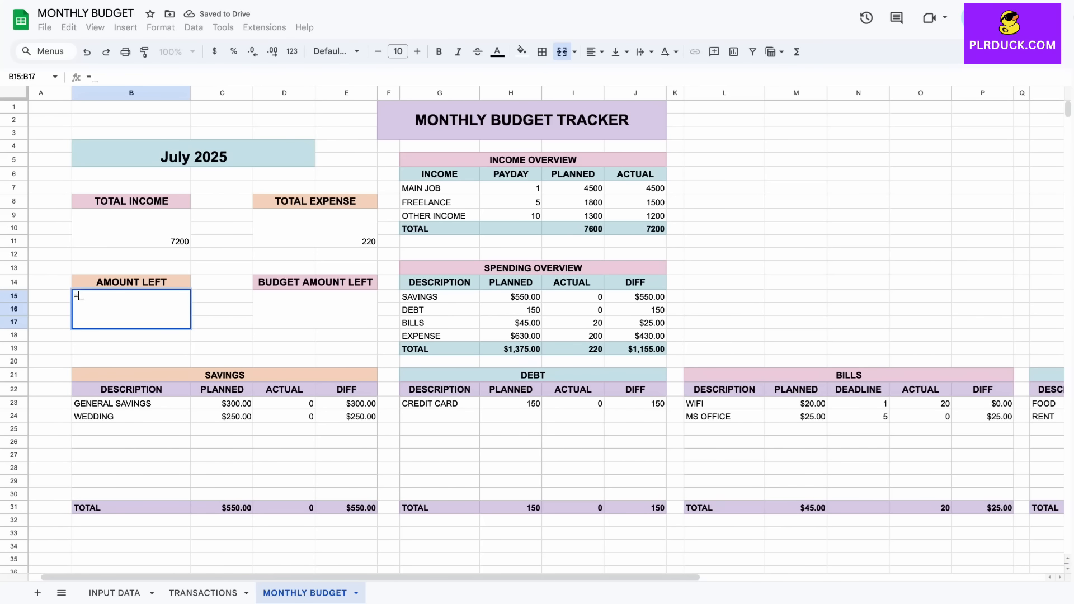
{"action": "left_click", "coordinate": [131, 228]}
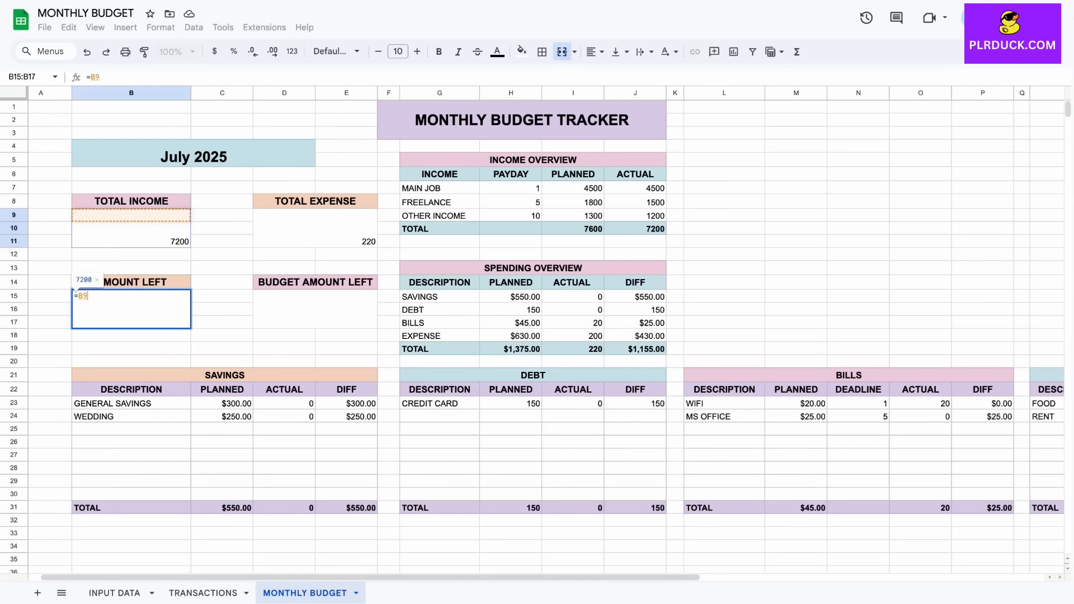
{"action": "type", "text": "-"}
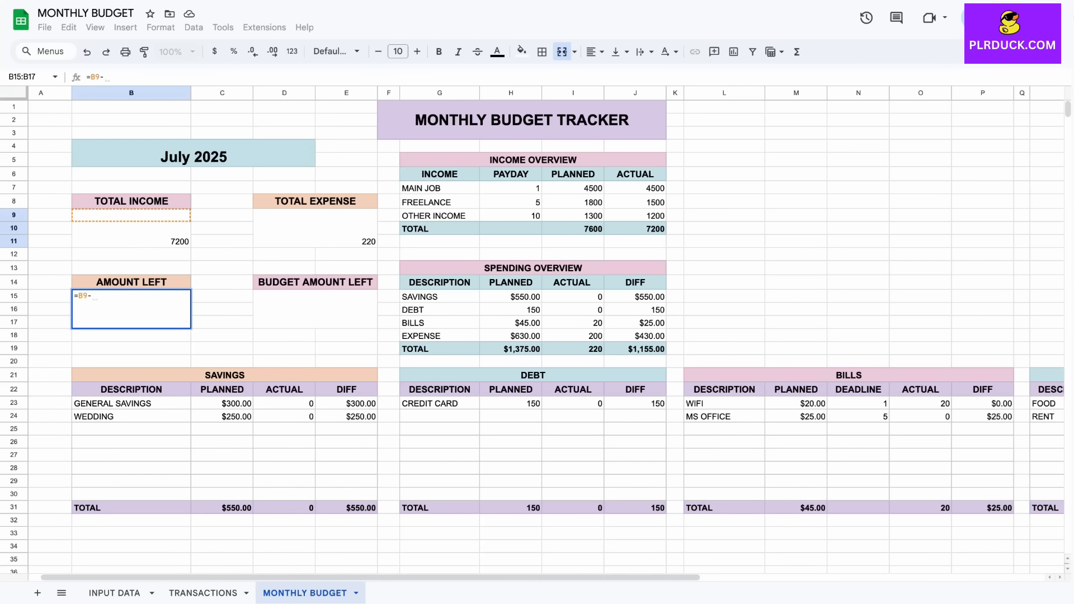
{"action": "left_click", "coordinate": [315, 228]}
{"action": "key", "text": "Return"}
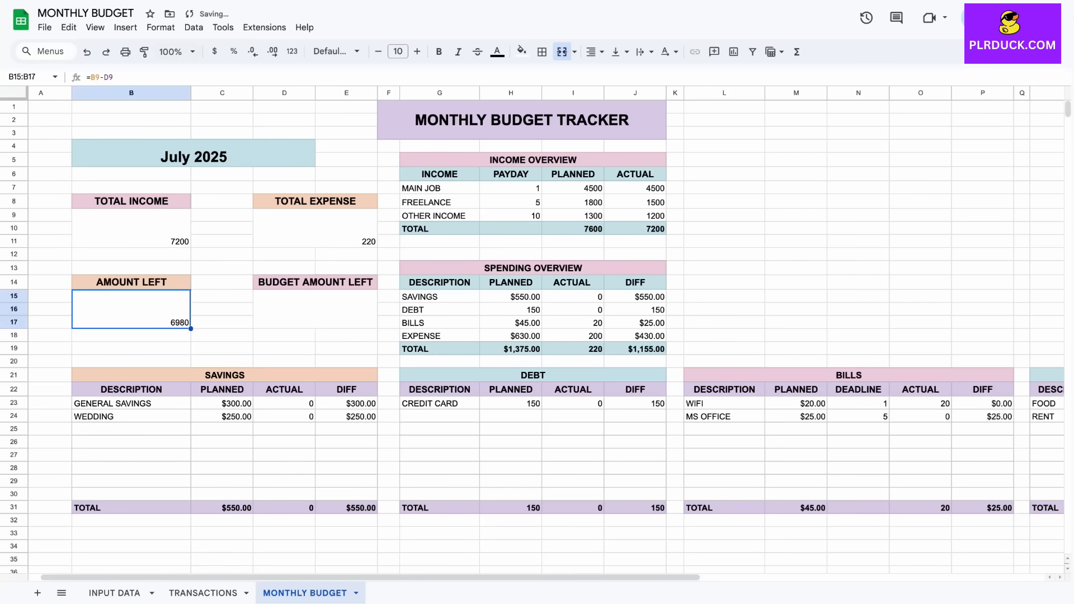
Step: Calculate BUDGET AMOUNT LEFT in the box below its heading as planned income minus planned spending with =I10-H19
{"action": "left_click", "coordinate": [315, 309]}
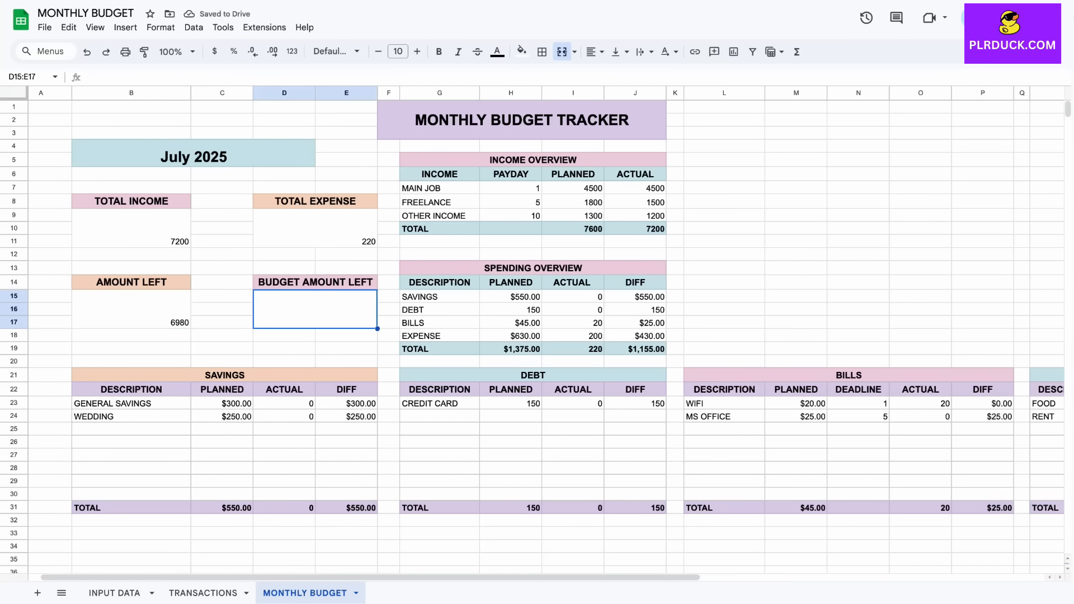
{"action": "type", "text": "="}
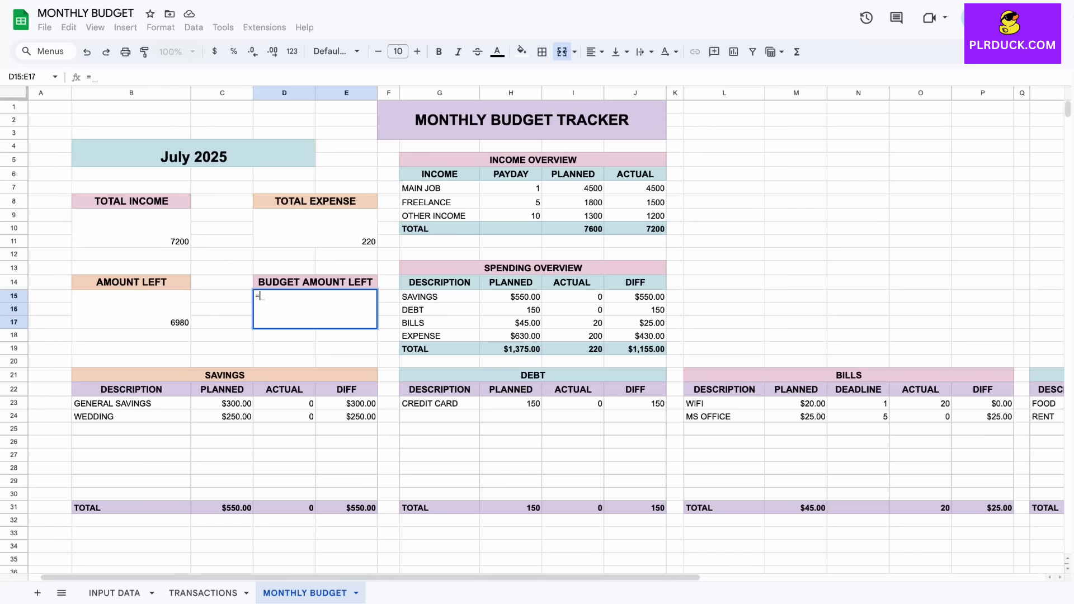
{"action": "type", "text": "I10"}
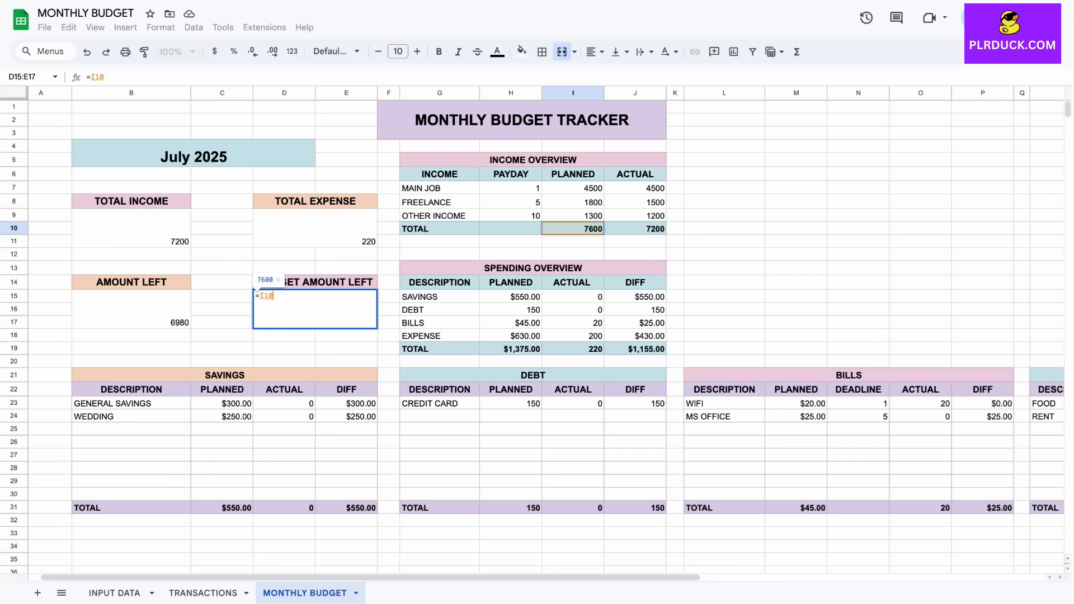
{"action": "type", "text": "-"}
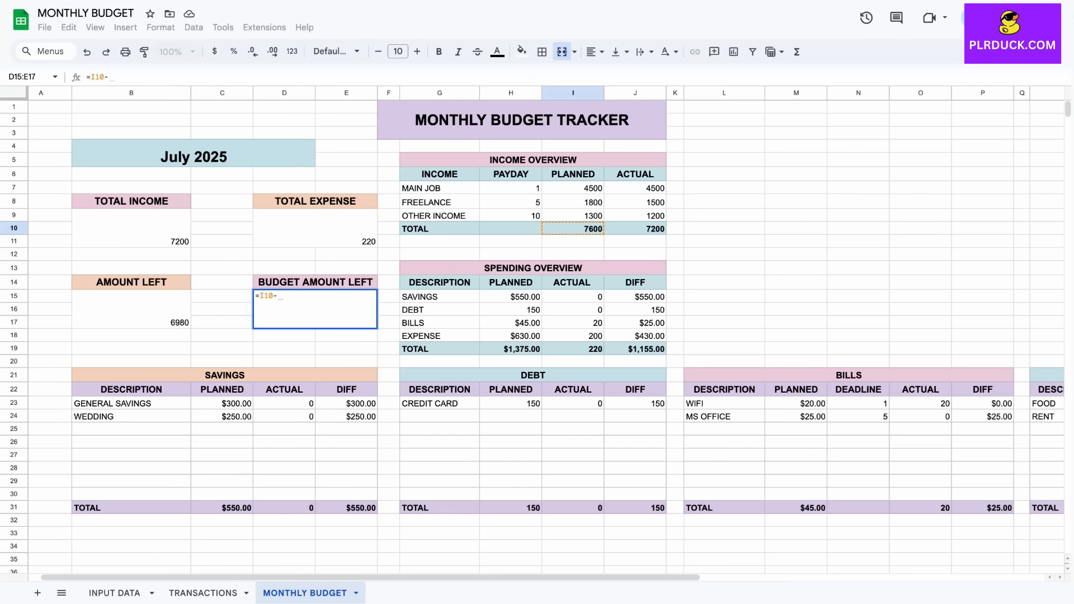
{"action": "type", "text": "H19"}
{"action": "key", "text": "Return"}
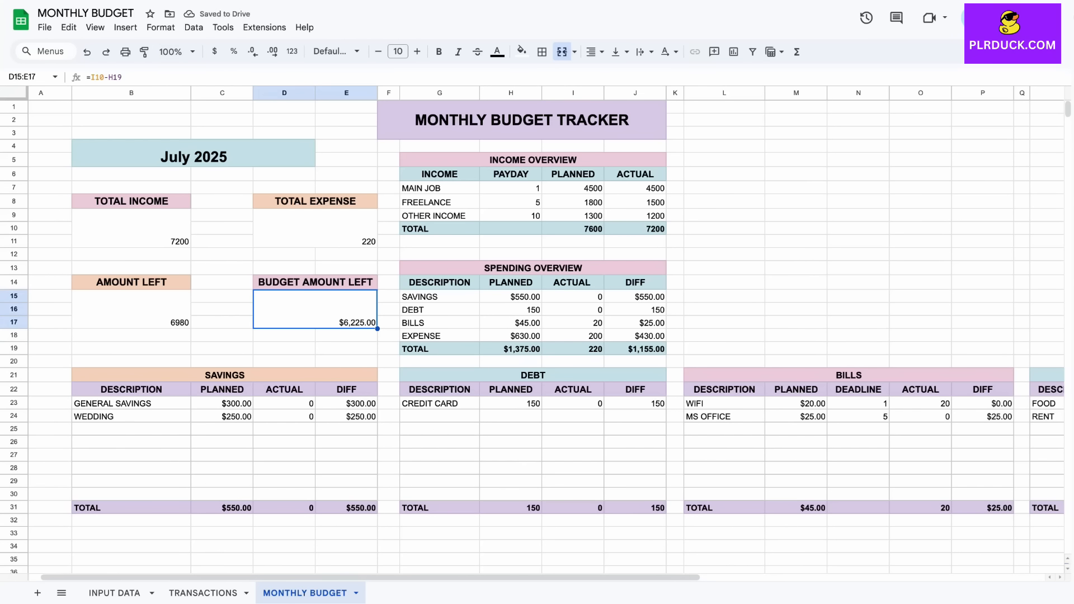
Step: Apply currency format to the income overview's planned and actual amounts in I7:J10 and the spending overview's actual amounts in I15:I19
{"action": "left_click_drag", "start_coordinate": [576, 188], "coordinate": [646, 228]}
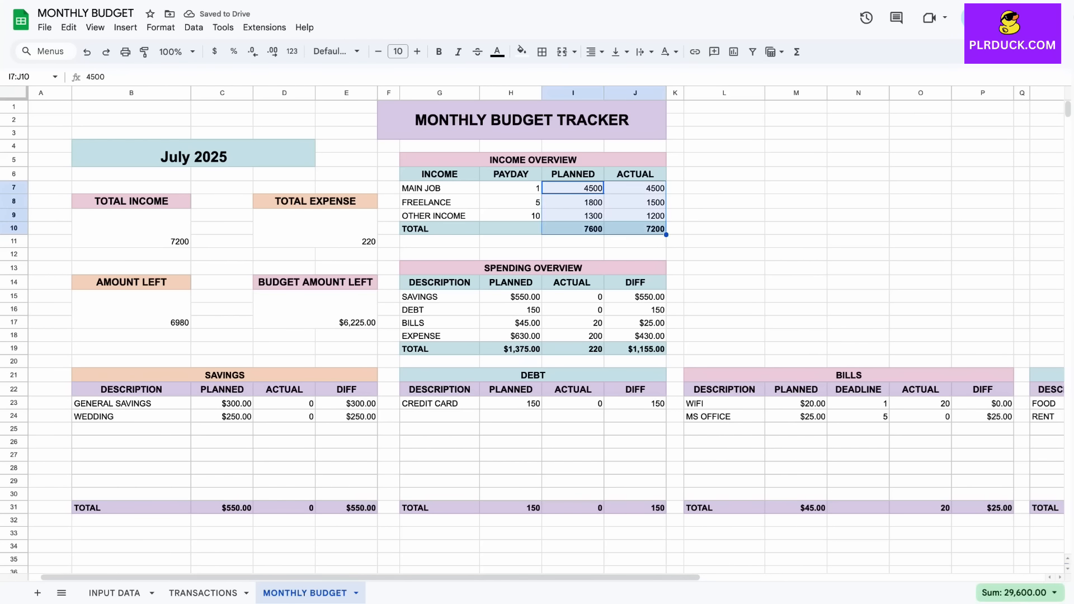
{"action": "left_click", "coordinate": [215, 51]}
{"action": "left_click_drag", "start_coordinate": [576, 298], "coordinate": [582, 348]}
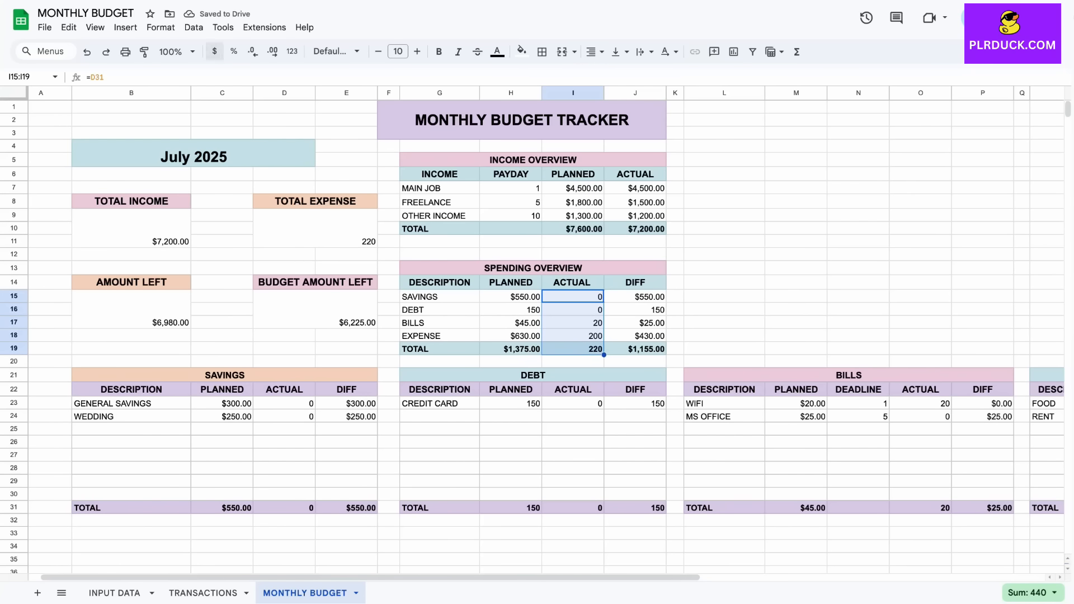
{"action": "left_click", "coordinate": [214, 51]}
Step: Make the amounts in the TOTAL INCOME, TOTAL EXPENSE, AMOUNT LEFT and BUDGET AMOUNT LEFT boxes bold at font size 18
{"action": "left_click", "coordinate": [146, 229]}
{"action": "left_click", "coordinate": [325, 228], "text": "ctrl"}
{"action": "left_click", "coordinate": [140, 309], "text": "ctrl"}
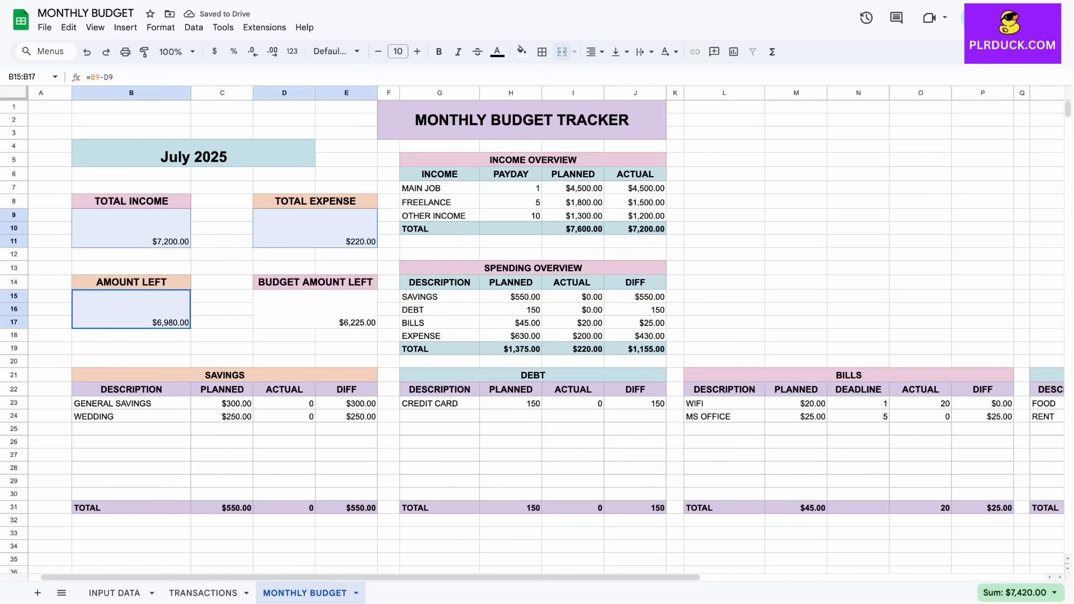
{"action": "left_click", "coordinate": [324, 309], "text": "ctrl"}
{"action": "left_click", "coordinate": [416, 51]}
{"action": "left_click", "coordinate": [417, 51]}
{"action": "left_click", "coordinate": [417, 51]}
{"action": "left_click", "coordinate": [417, 51]}
{"action": "left_click", "coordinate": [417, 51]}
{"action": "left_click", "coordinate": [417, 51]}
{"action": "left_click", "coordinate": [417, 51]}
{"action": "left_click", "coordinate": [416, 51]}
{"action": "left_click", "coordinate": [439, 51]}
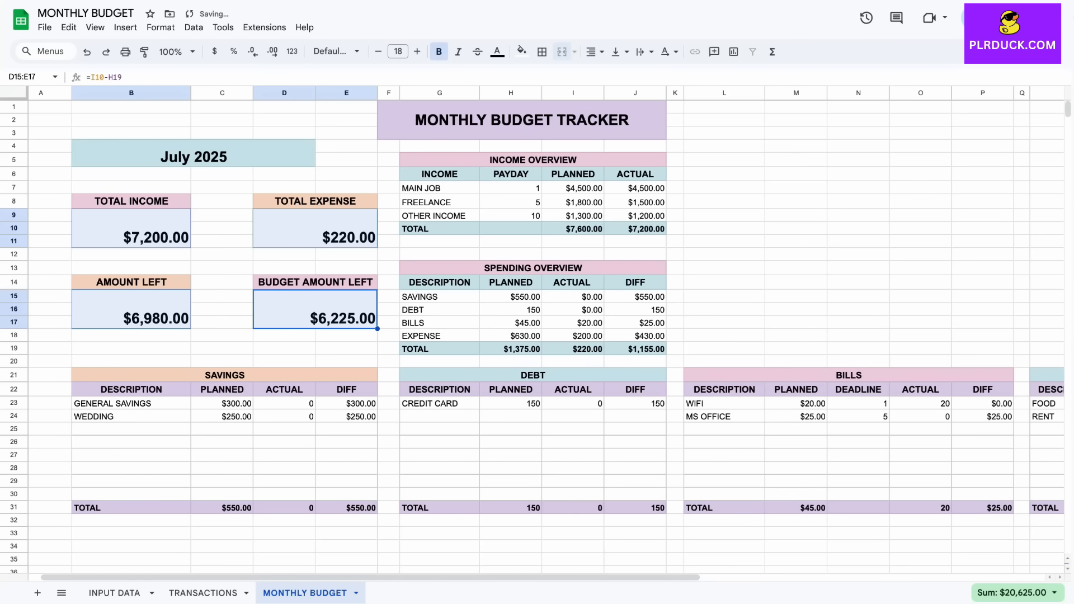
Step: Center the amounts in the four summary boxes both horizontally and vertically
{"action": "left_click", "coordinate": [594, 51]}
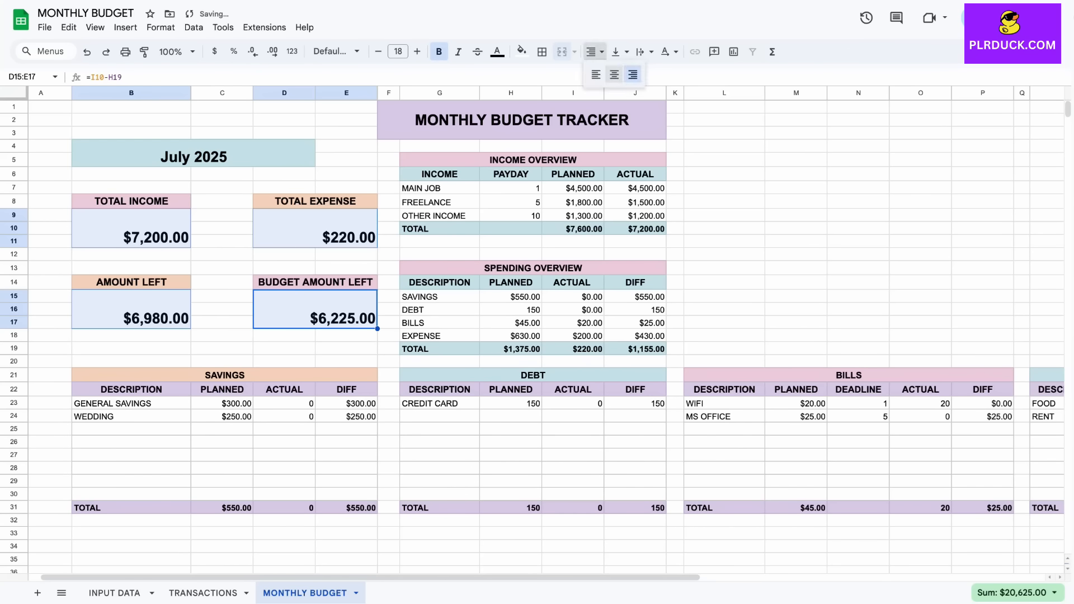
{"action": "left_click", "coordinate": [614, 74]}
{"action": "left_click", "coordinate": [620, 51]}
{"action": "left_click", "coordinate": [639, 74]}
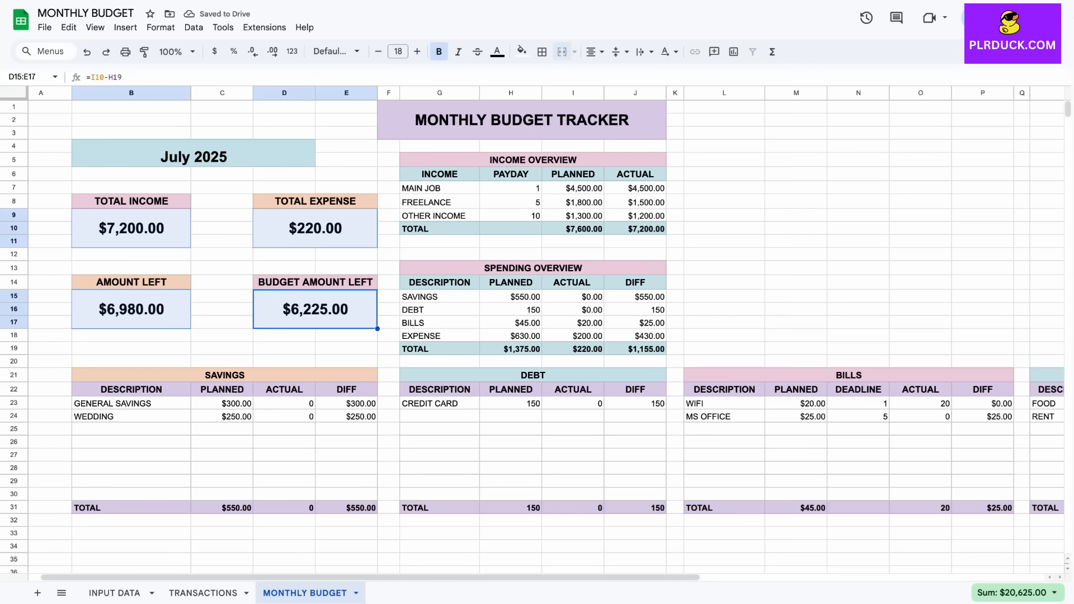
{"action": "left_click", "coordinate": [795, 255]}
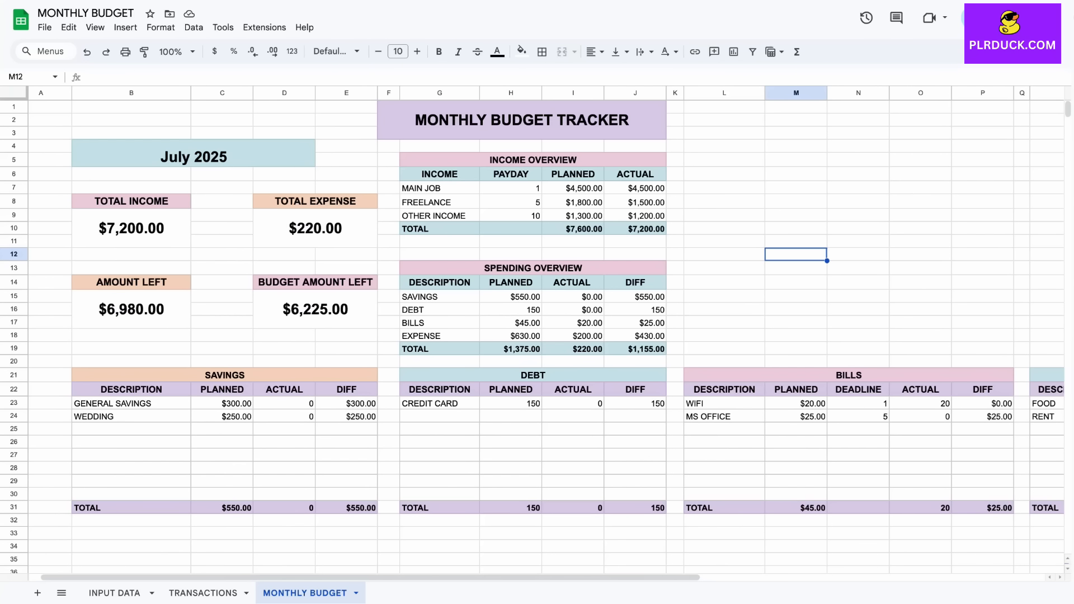
Step: Insert a chart of the spending overview's planned and actual amounts from G14:I18 and set its type to bar chart
{"action": "left_click_drag", "start_coordinate": [439, 282], "coordinate": [577, 336]}
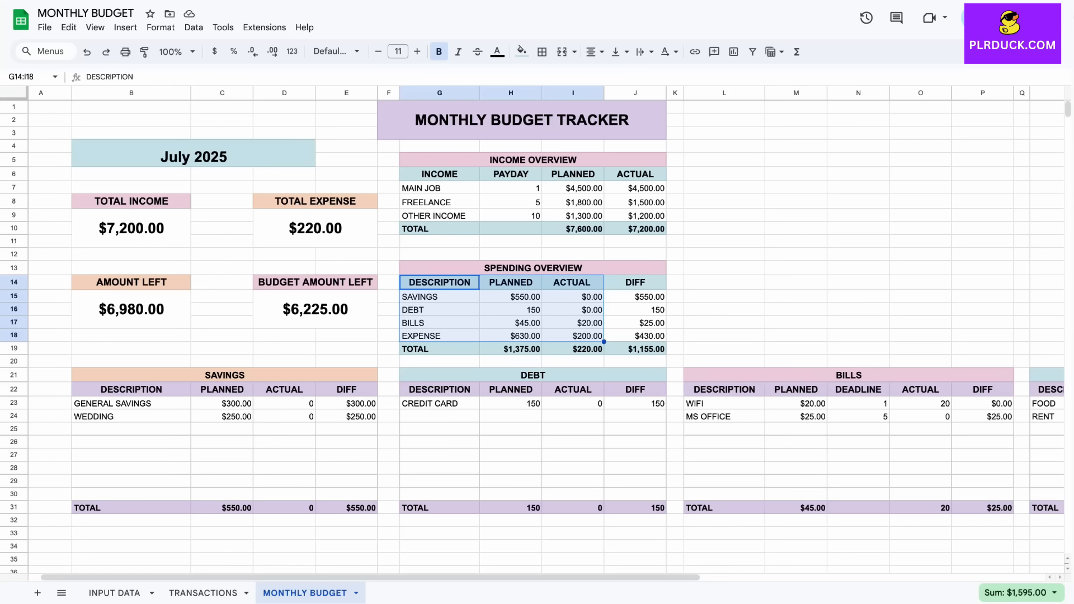
{"action": "left_click", "coordinate": [125, 28]}
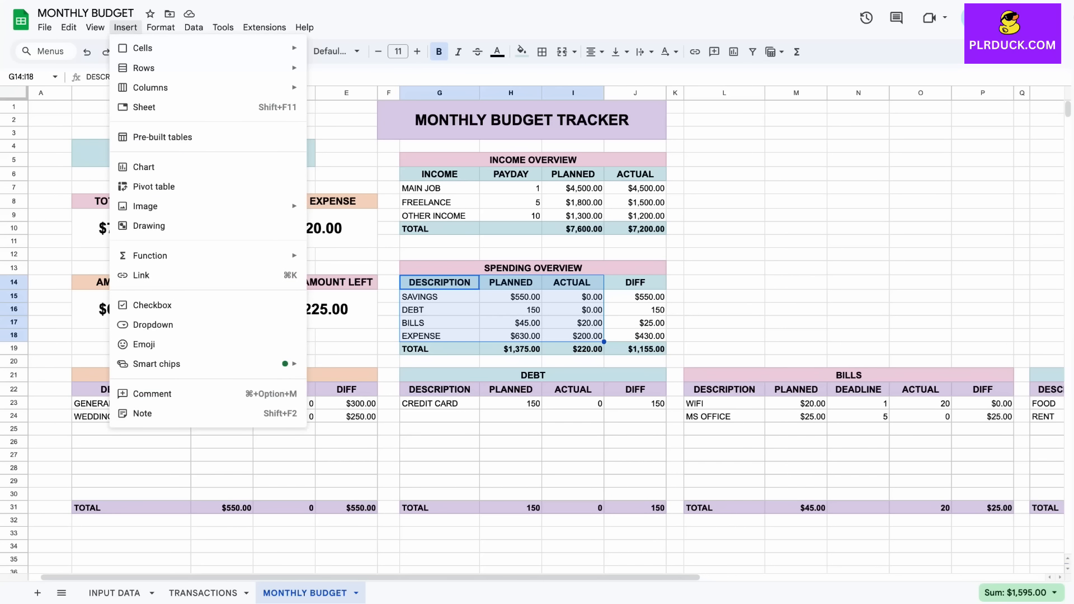
{"action": "left_click", "coordinate": [144, 166]}
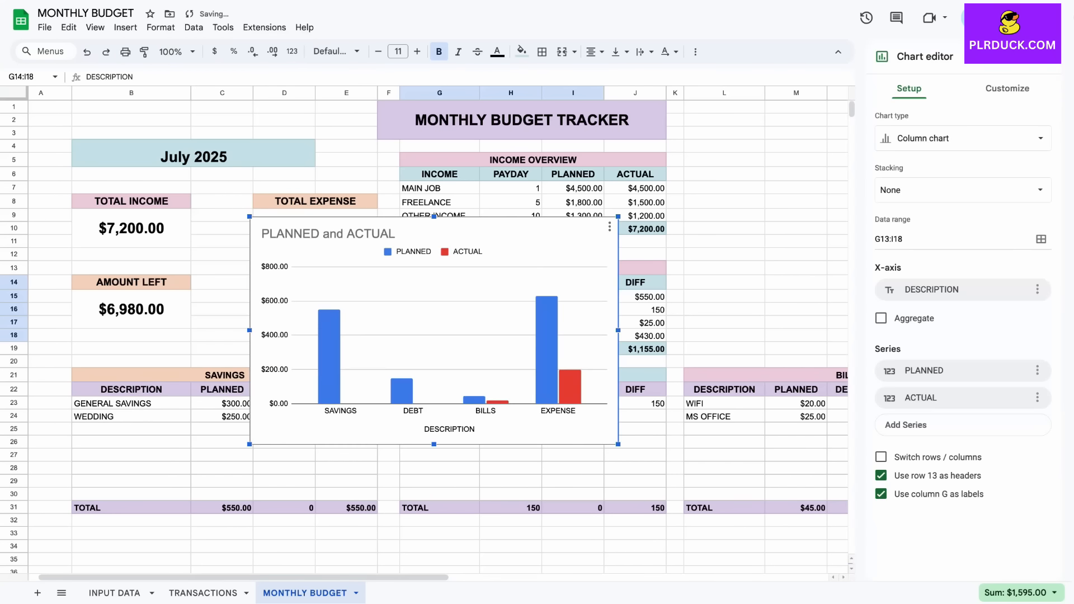
{"action": "left_click", "coordinate": [328, 234]}
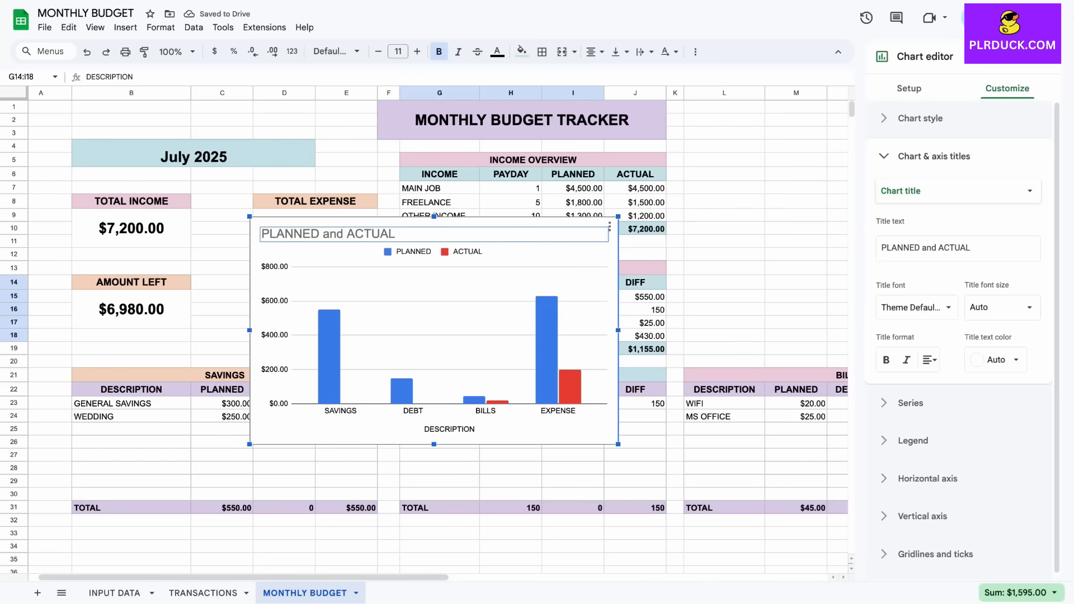
{"action": "left_click_drag", "start_coordinate": [328, 234], "coordinate": [508, 157]}
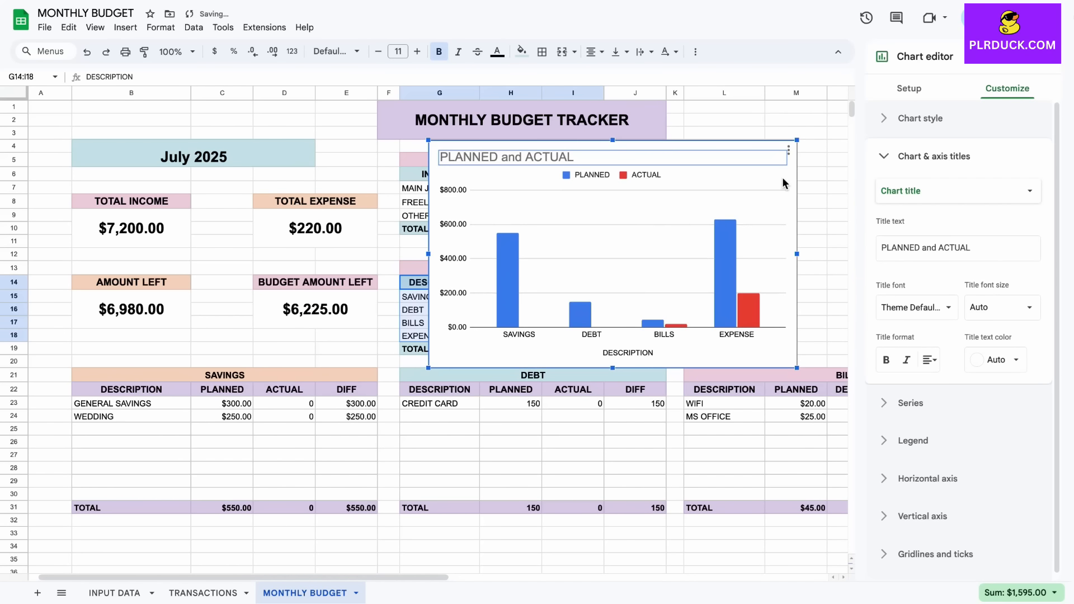
{"action": "left_click", "coordinate": [909, 89]}
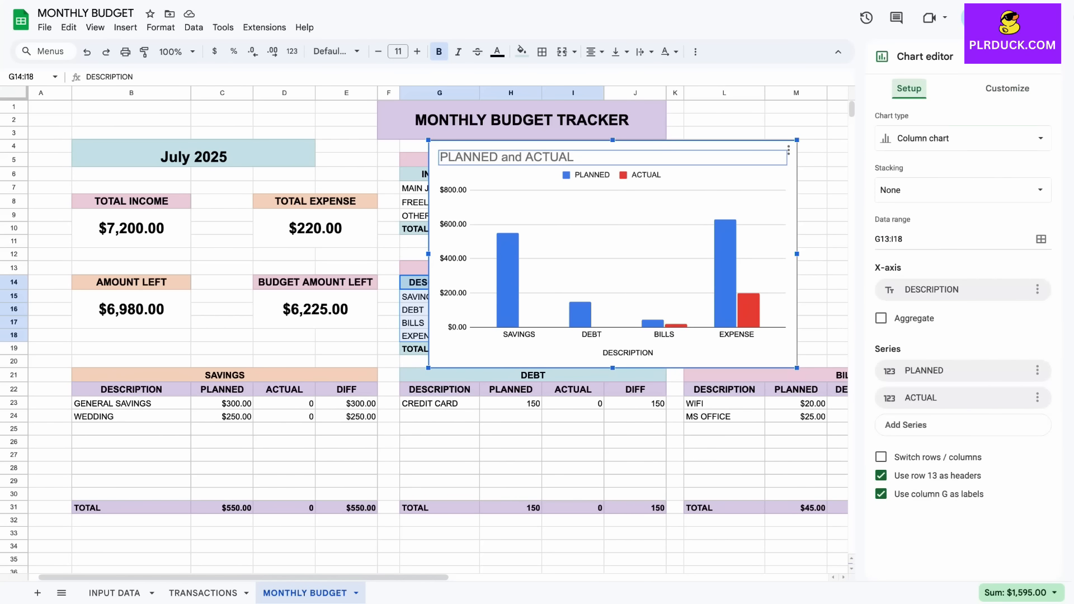
{"action": "left_click", "coordinate": [963, 138]}
{"action": "scroll", "coordinate": [958, 322], "scroll_direction": "down", "scroll_amount": 2}
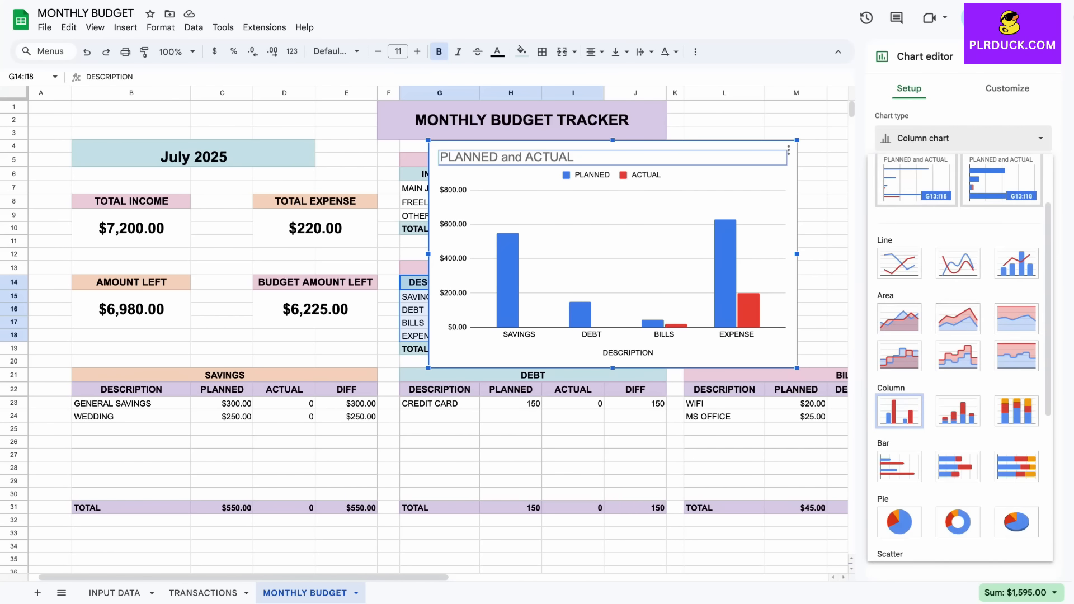
{"action": "left_click", "coordinate": [899, 466]}
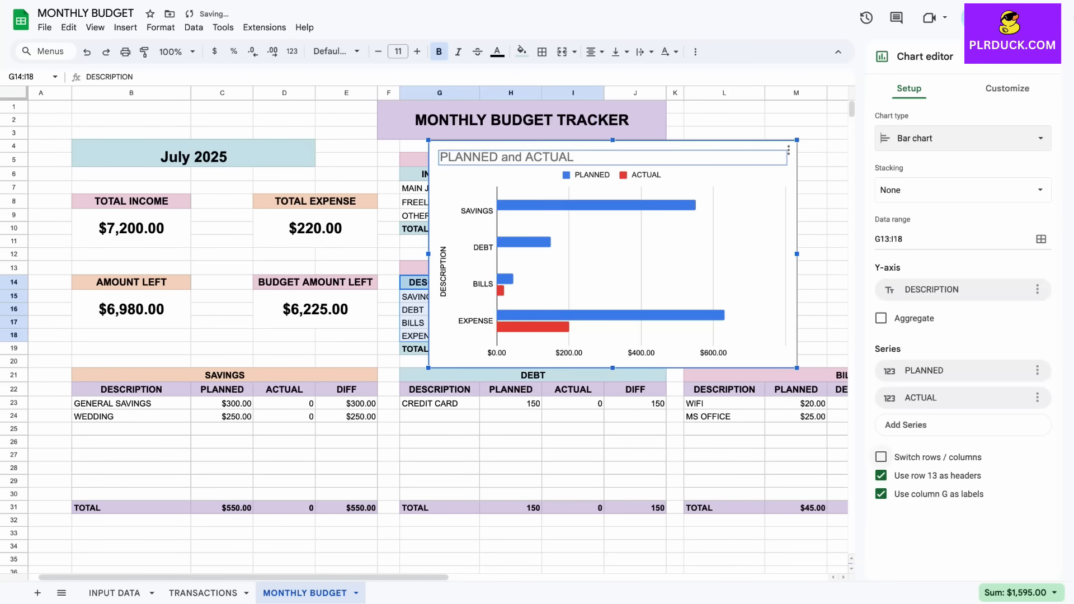
Step: Retitle the bar chart SPENDING PLANNED VS ACTUAL
{"action": "left_click", "coordinate": [673, 161]}
{"action": "key", "text": "BackSpace"}
{"action": "type", "text": "SPENDING PLANNED "}
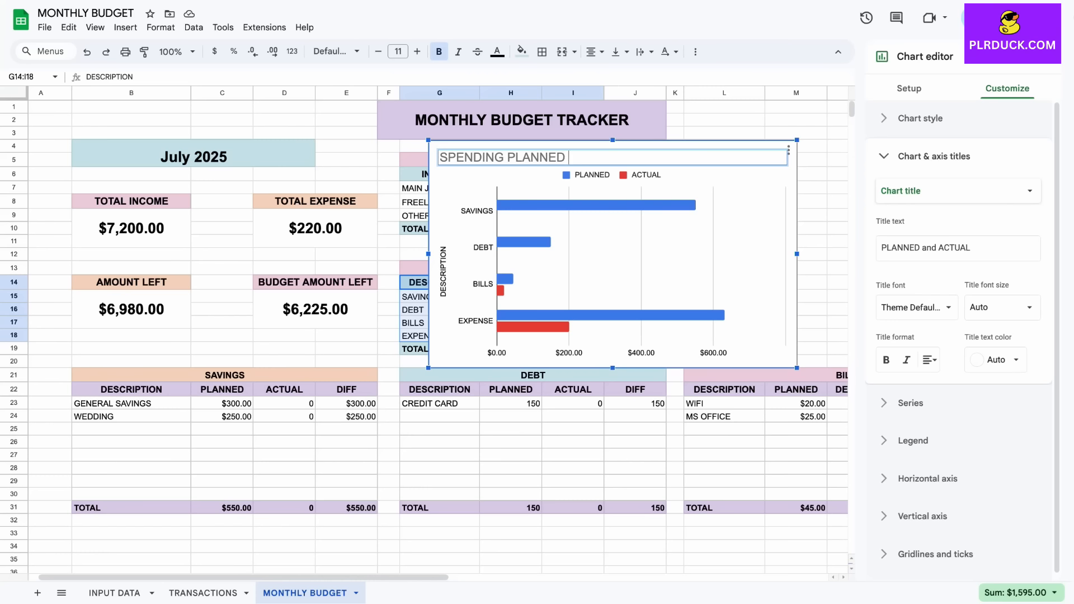
{"action": "type", "text": "VS ACTUAL"}
Step: Recolor the bar chart's PLANNED series with the custom lavender and its ACTUAL series with the custom peach
{"action": "left_click", "coordinate": [613, 205]}
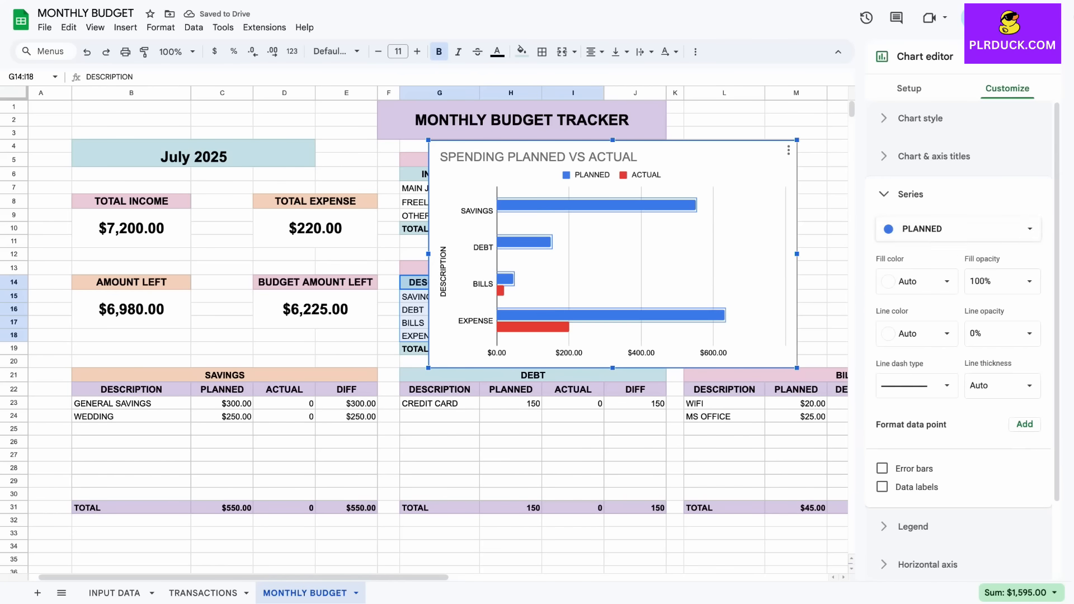
{"action": "left_click", "coordinate": [917, 281]}
{"action": "left_click", "coordinate": [888, 488]}
{"action": "left_click", "coordinate": [533, 328]}
{"action": "left_click", "coordinate": [917, 282]}
{"action": "left_click", "coordinate": [902, 488]}
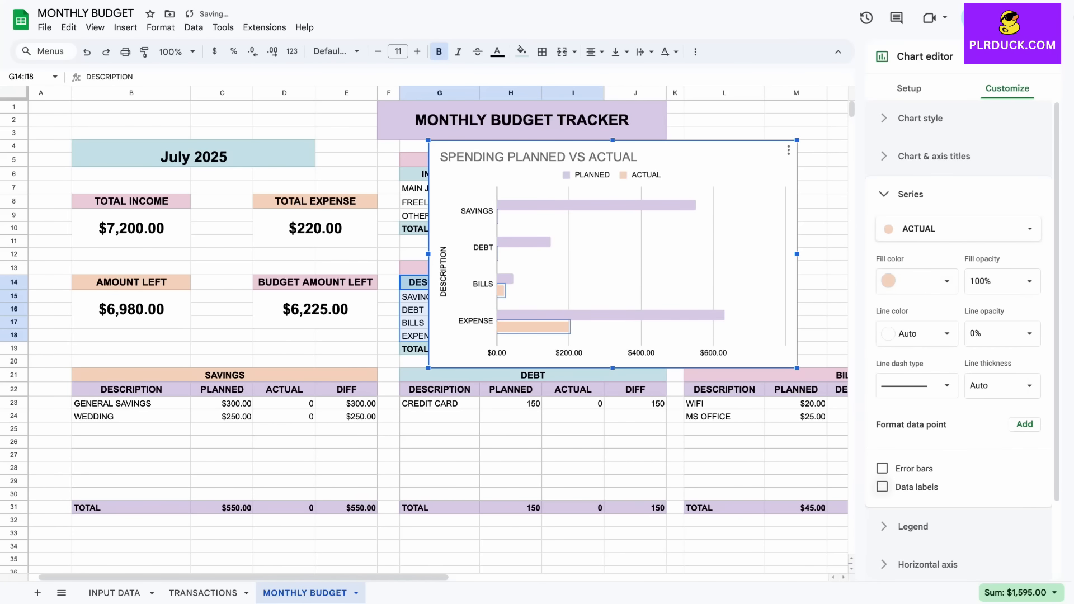
Step: Shrink the SPENDING PLANNED VS ACTUAL chart and place it above the BILLS table, beside the income and spending overviews
{"action": "left_click_drag", "start_coordinate": [429, 140], "coordinate": [481, 172]}
{"action": "left_click_drag", "start_coordinate": [797, 271], "coordinate": [755, 271]}
{"action": "scroll", "coordinate": [756, 270], "scroll_direction": "right", "scroll_amount": 5}
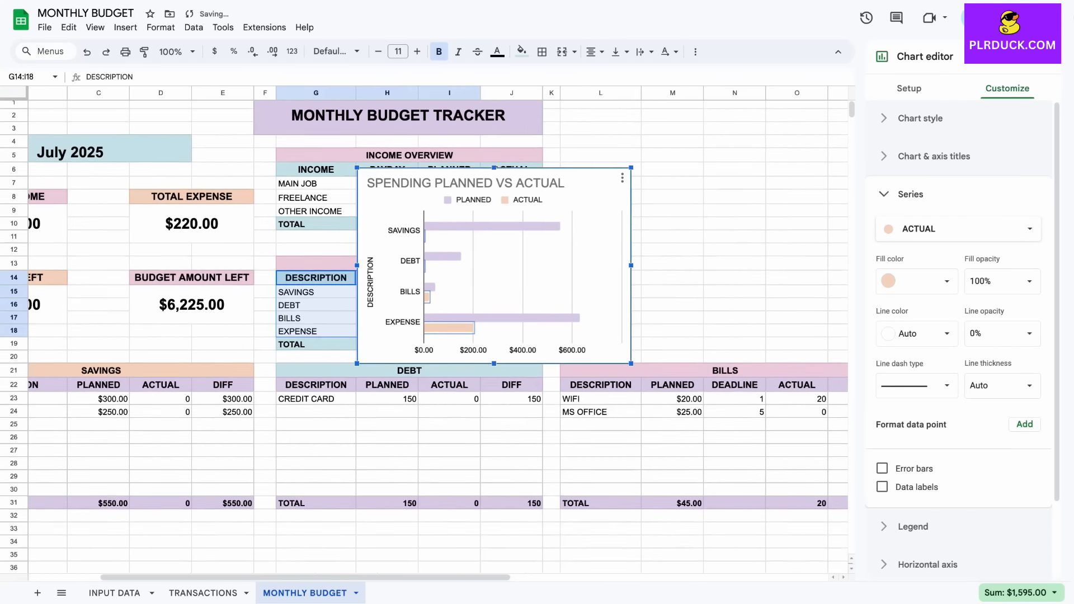
{"action": "left_click_drag", "start_coordinate": [448, 190], "coordinate": [647, 175]}
{"action": "left_click", "coordinate": [728, 254]}
{"action": "scroll", "coordinate": [729, 255], "scroll_direction": "left", "scroll_amount": 5}
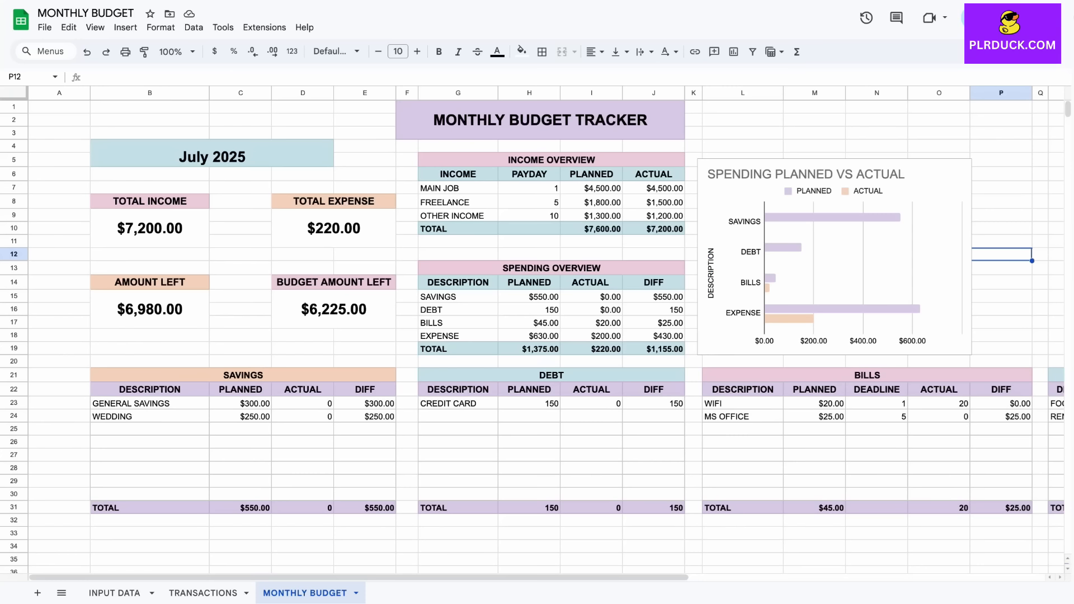
Step: Insert a pie chart from the TOTAL INCOME and TOTAL EXPENSE boxes, B8:B11 and D8:E11, with rows and columns switched
{"action": "left_click_drag", "start_coordinate": [150, 202], "coordinate": [150, 228]}
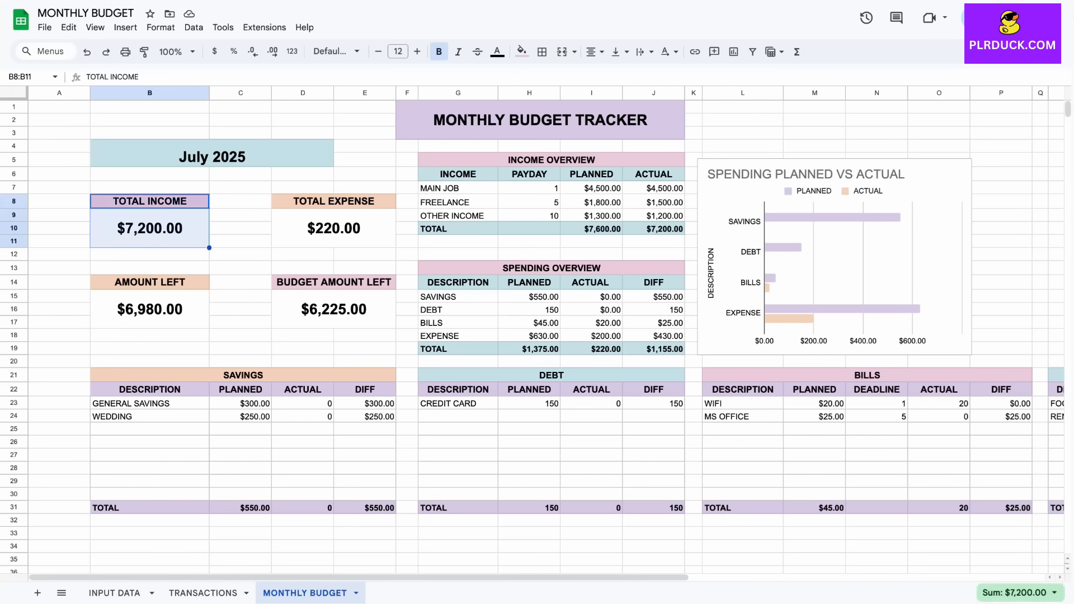
{"action": "left_click_drag", "start_coordinate": [334, 202], "coordinate": [334, 228]}
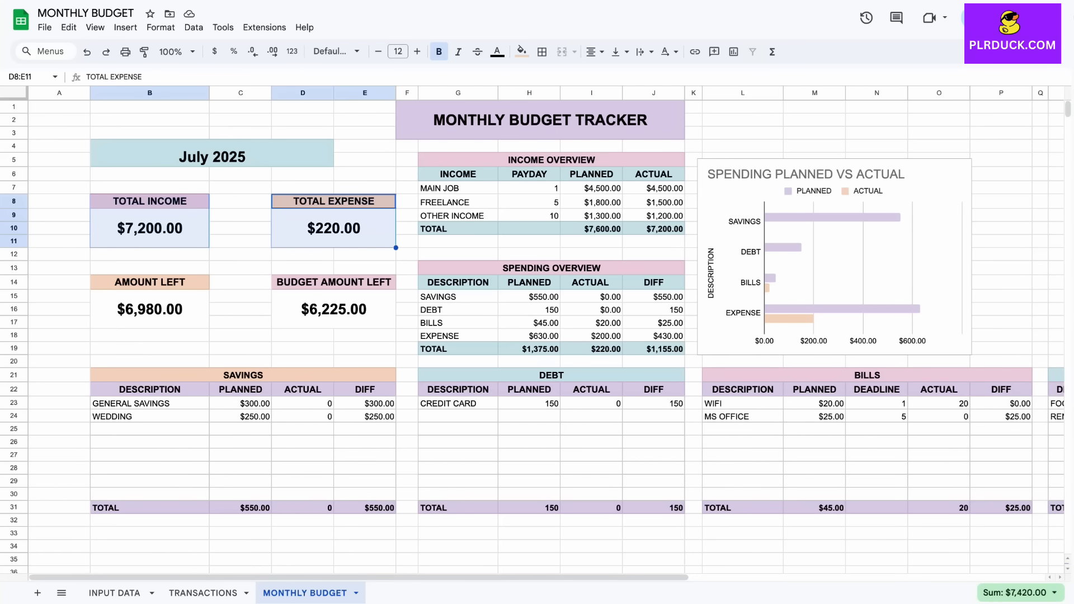
{"action": "left_click", "coordinate": [125, 28]}
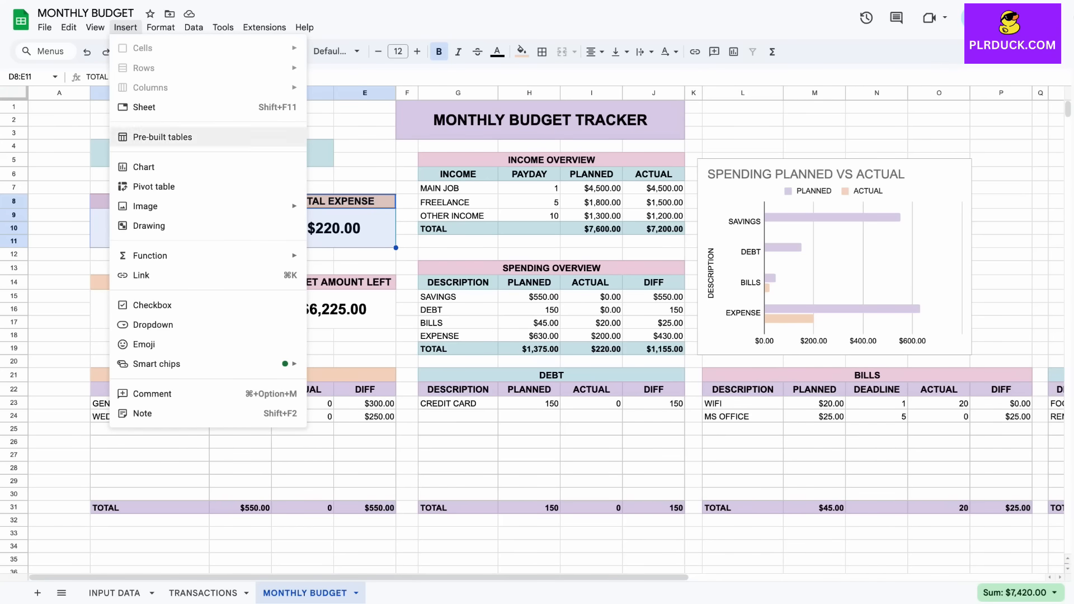
{"action": "left_click", "coordinate": [144, 167]}
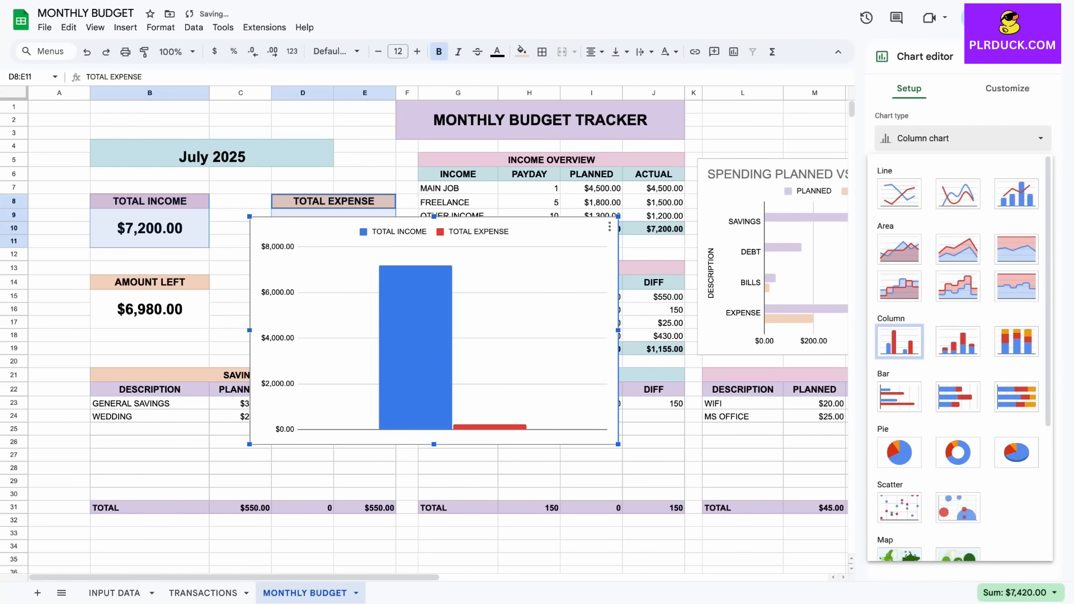
{"action": "scroll", "coordinate": [957, 358], "scroll_direction": "down", "scroll_amount": 1}
{"action": "left_click", "coordinate": [899, 400]}
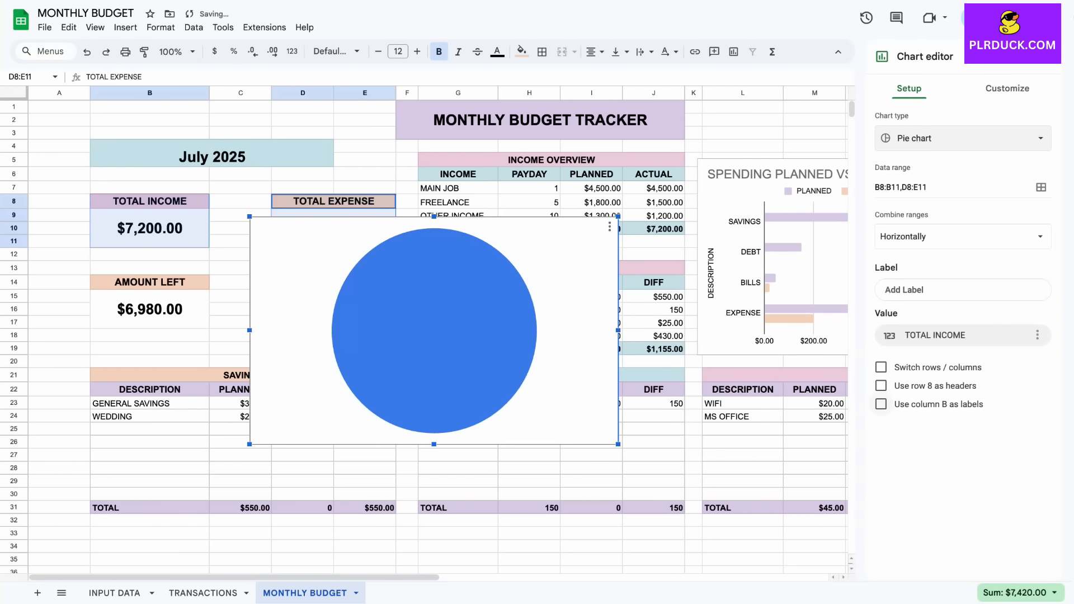
{"action": "left_click", "coordinate": [881, 368]}
Step: Shrink the pie chart and place it beside the bar chart, above the EXPENSES table
{"action": "left_click_drag", "start_coordinate": [250, 216], "coordinate": [350, 278]}
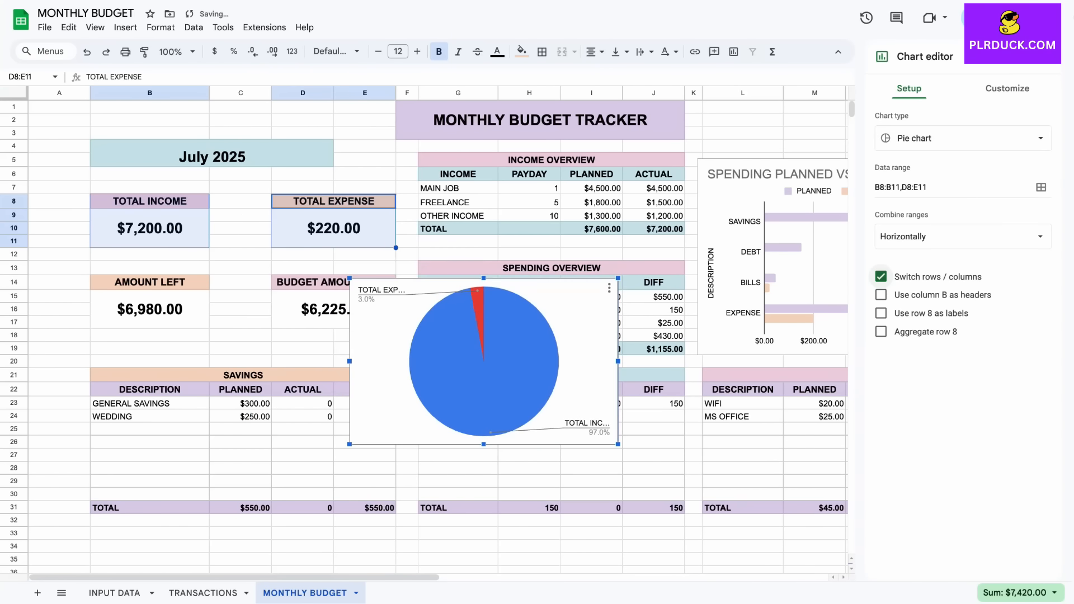
{"action": "scroll", "coordinate": [438, 333], "scroll_direction": "right", "scroll_amount": 5}
{"action": "left_click_drag", "start_coordinate": [186, 358], "coordinate": [816, 248]}
Step: Give the pie chart the title TOTAL INCOME VS TOTAL EXPENSE
{"action": "scroll", "coordinate": [816, 248], "scroll_direction": "right", "scroll_amount": 4}
{"action": "left_click", "coordinate": [1007, 88]}
{"action": "left_click", "coordinate": [921, 119]}
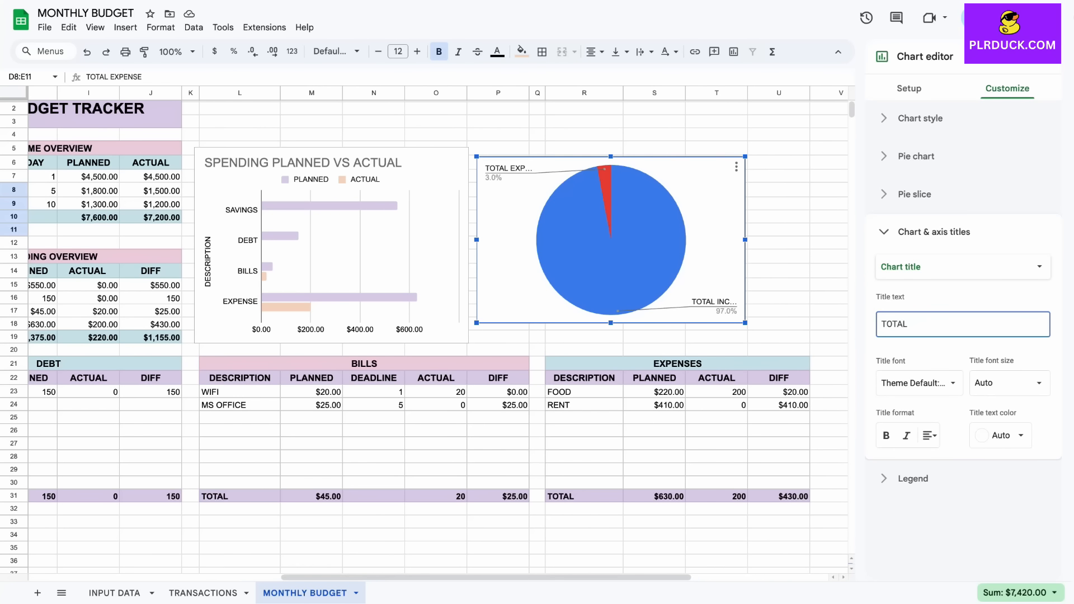
{"action": "type", "text": "INCOME VS TOTAL EXPENSE"}
Step: Color the pie chart's TOTAL INCOME slice light purple and its TOTAL EXPENSE slice light peach, matching the bar chart
{"action": "left_click", "coordinate": [611, 268]}
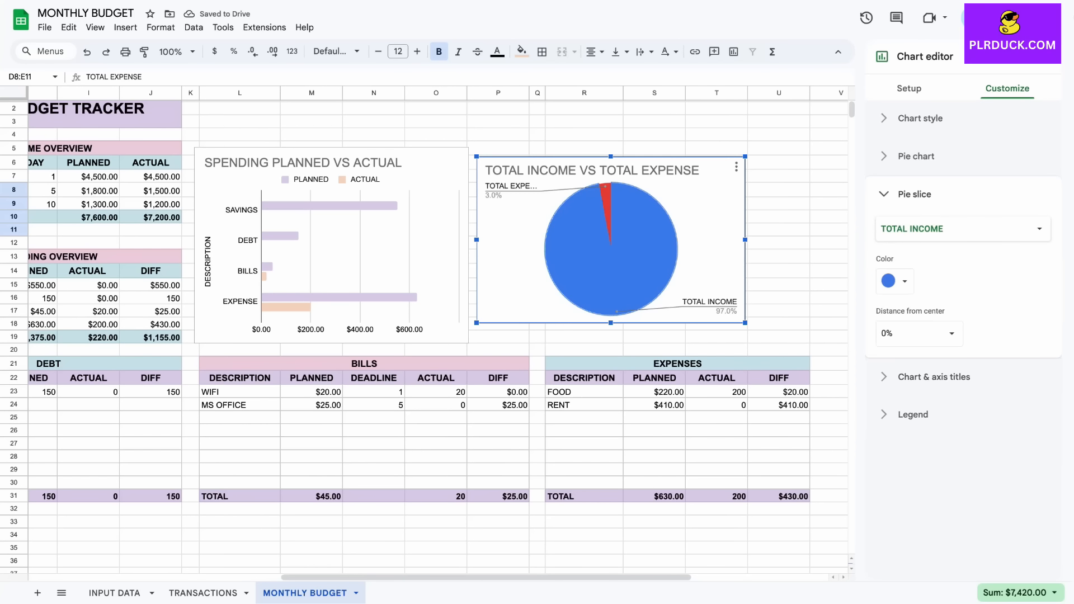
{"action": "left_click", "coordinate": [895, 281]}
{"action": "left_click", "coordinate": [916, 489]}
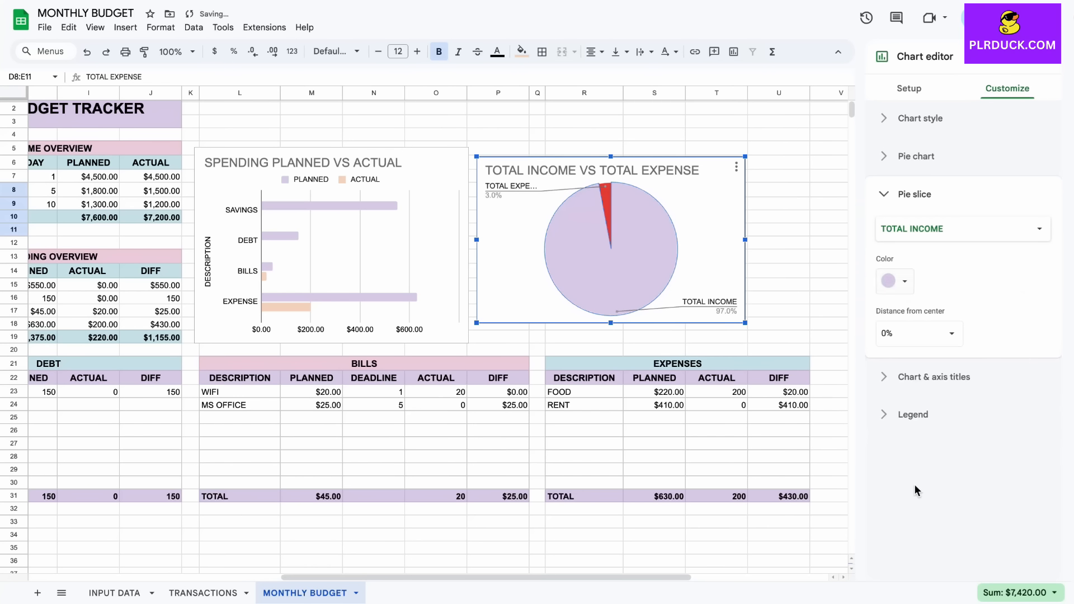
{"action": "left_click", "coordinate": [606, 207]}
{"action": "left_click", "coordinate": [895, 281]}
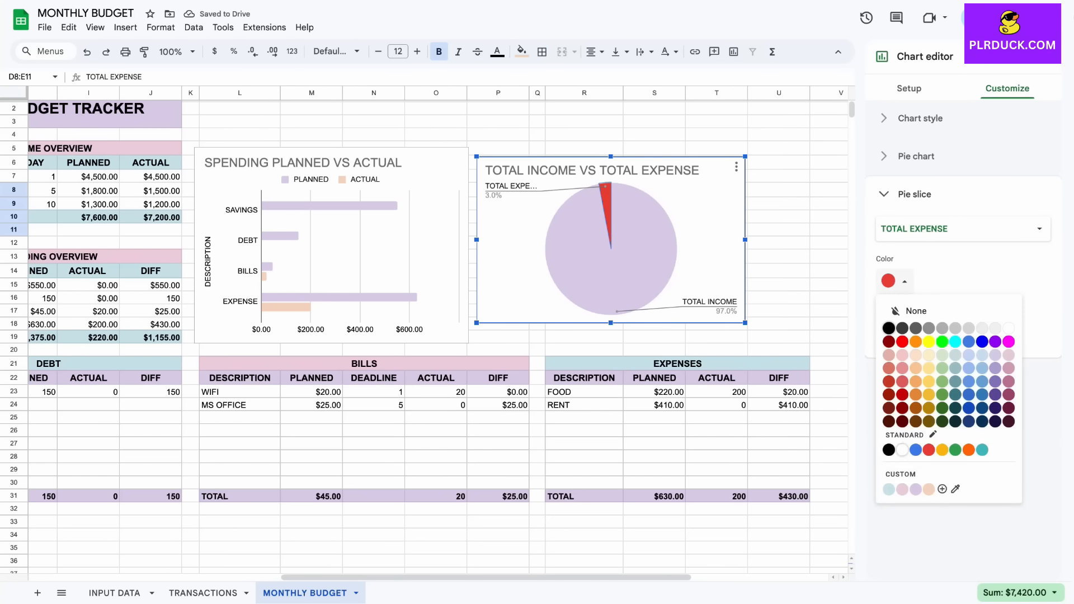
{"action": "left_click", "coordinate": [888, 450]}
{"action": "left_click", "coordinate": [779, 242]}
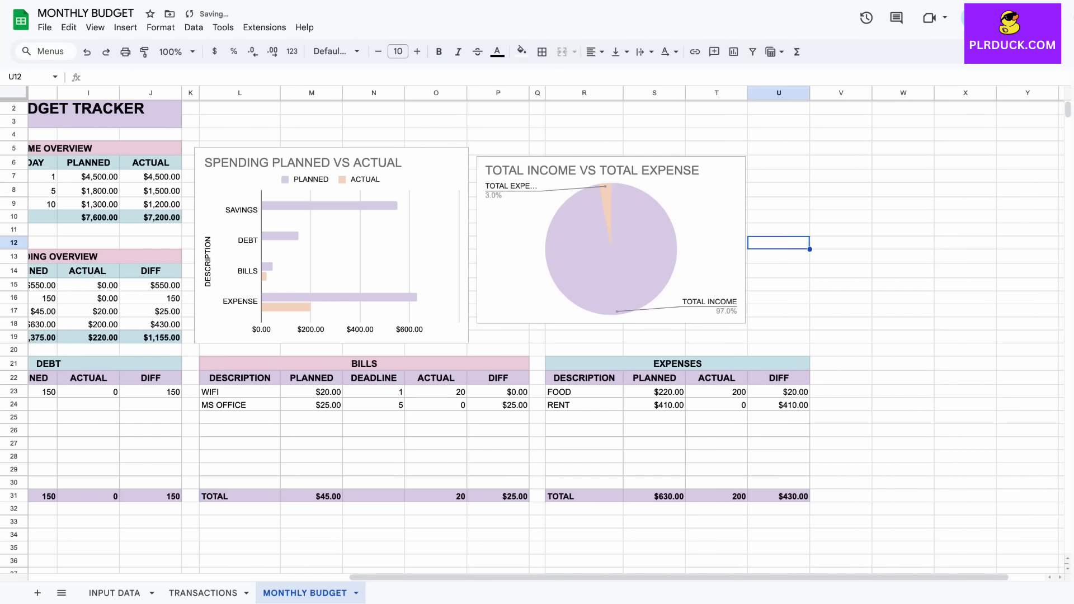
Step: Move the pie chart up to line up with the top of the bar chart and stretch its lower edge slightly downward
{"action": "left_click", "coordinate": [706, 232]}
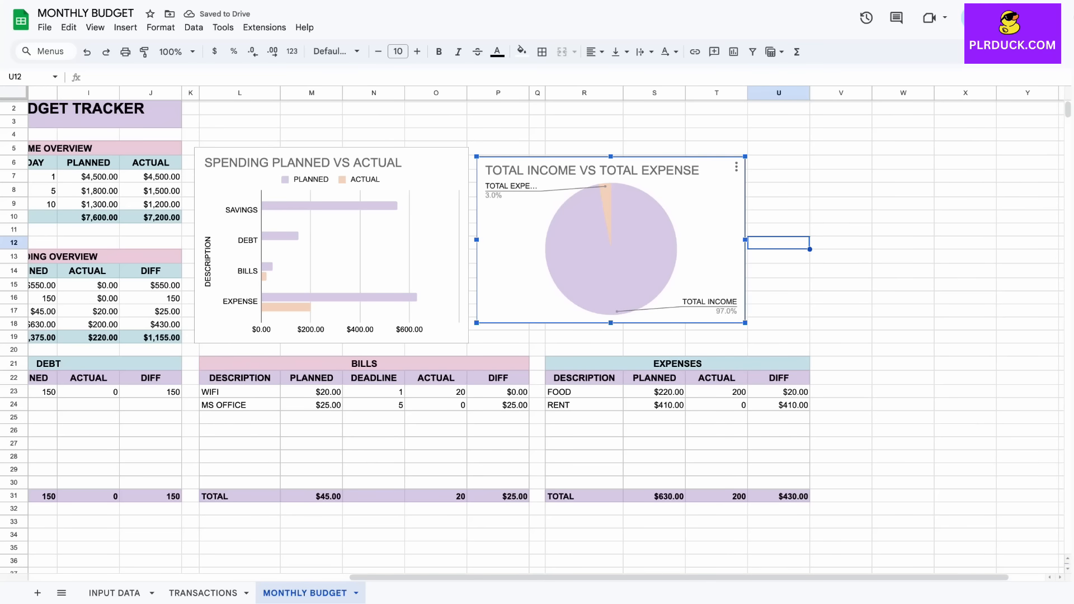
{"action": "left_click_drag", "start_coordinate": [707, 232], "coordinate": [706, 224]}
{"action": "left_click_drag", "start_coordinate": [610, 314], "coordinate": [610, 324]}
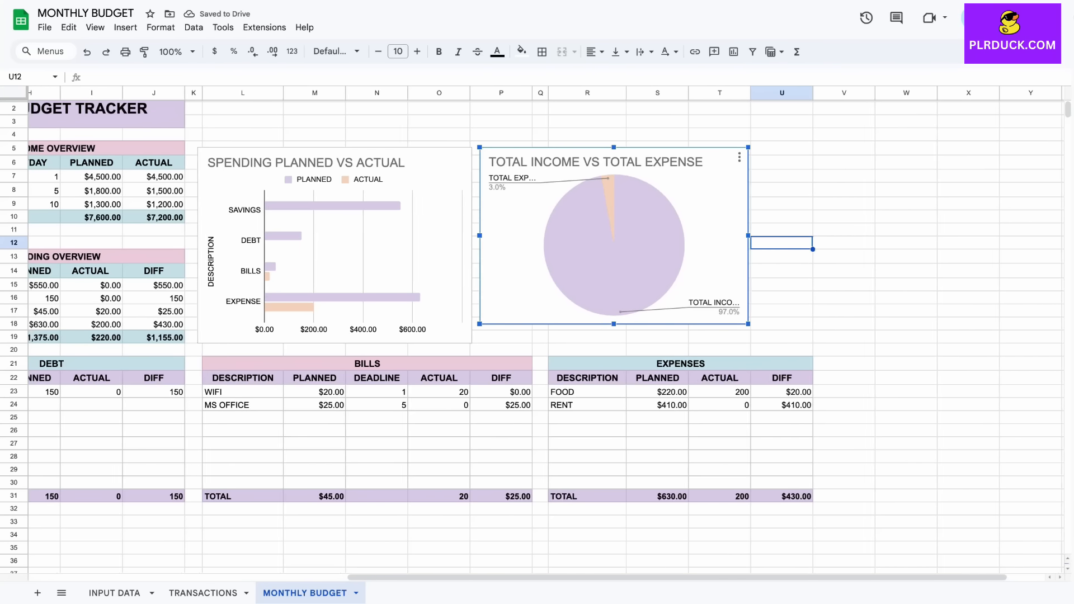
{"action": "scroll", "coordinate": [532, 333], "scroll_direction": "left", "scroll_amount": 10}
{"action": "scroll", "coordinate": [532, 333], "scroll_direction": "right", "scroll_amount": 3}
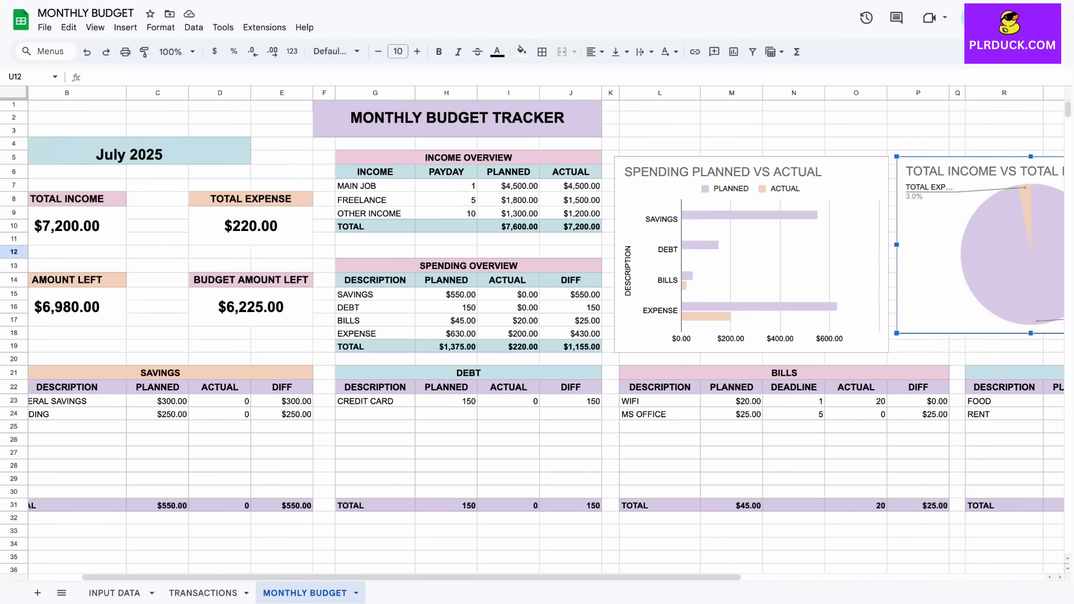
{"action": "left_click", "coordinate": [856, 117]}
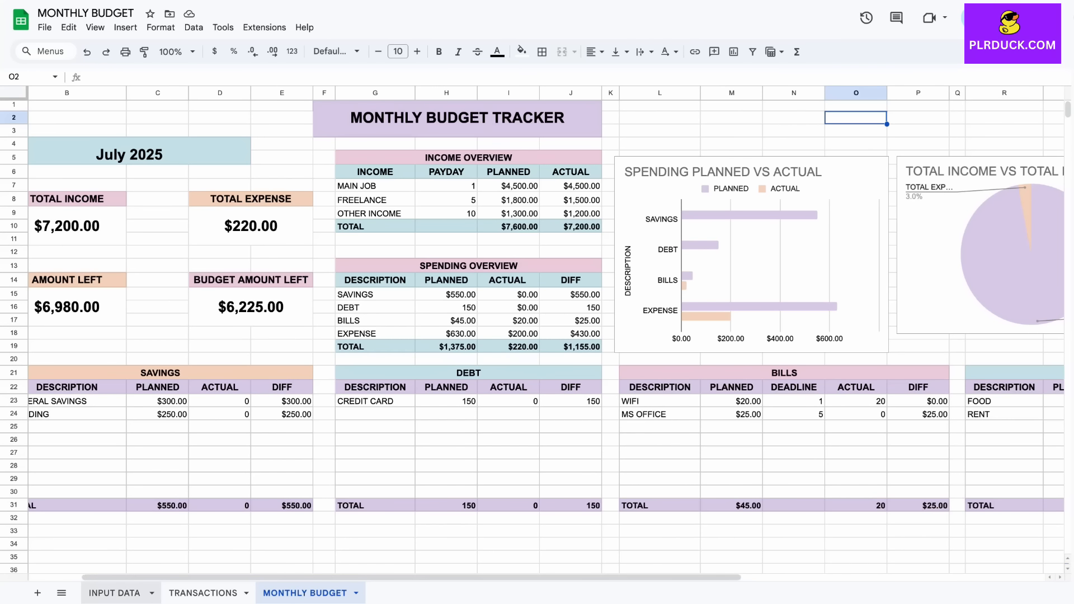
Step: Review the INPUT DATA and TRANSACTIONS sheets, and look over the tables and charts on the MONTHLY BUDGET sheet
{"action": "left_click", "coordinate": [114, 593]}
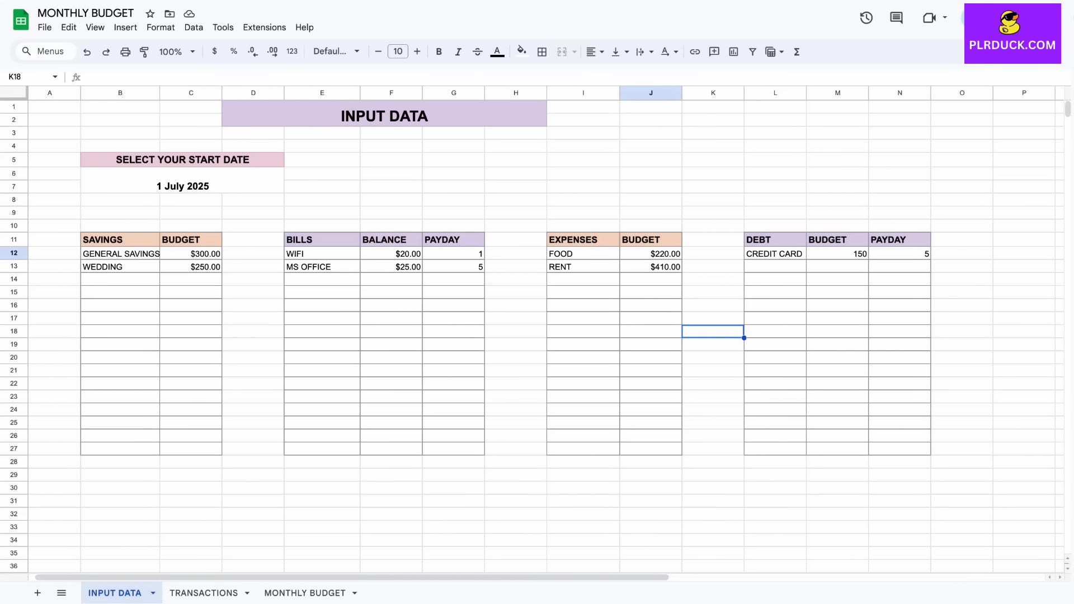
{"action": "left_click", "coordinate": [204, 593]}
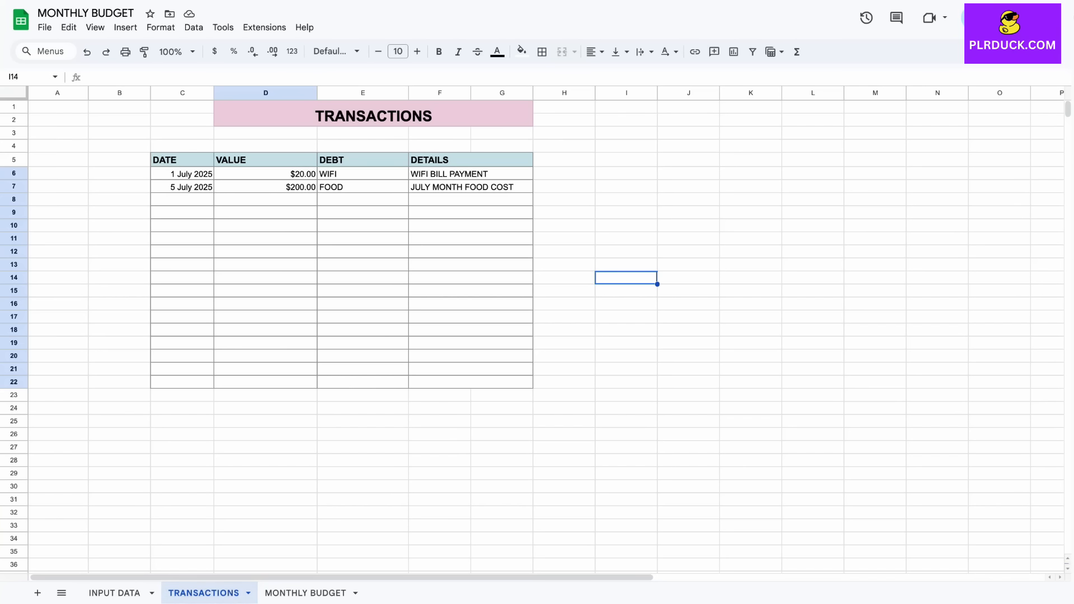
{"action": "left_click", "coordinate": [305, 593]}
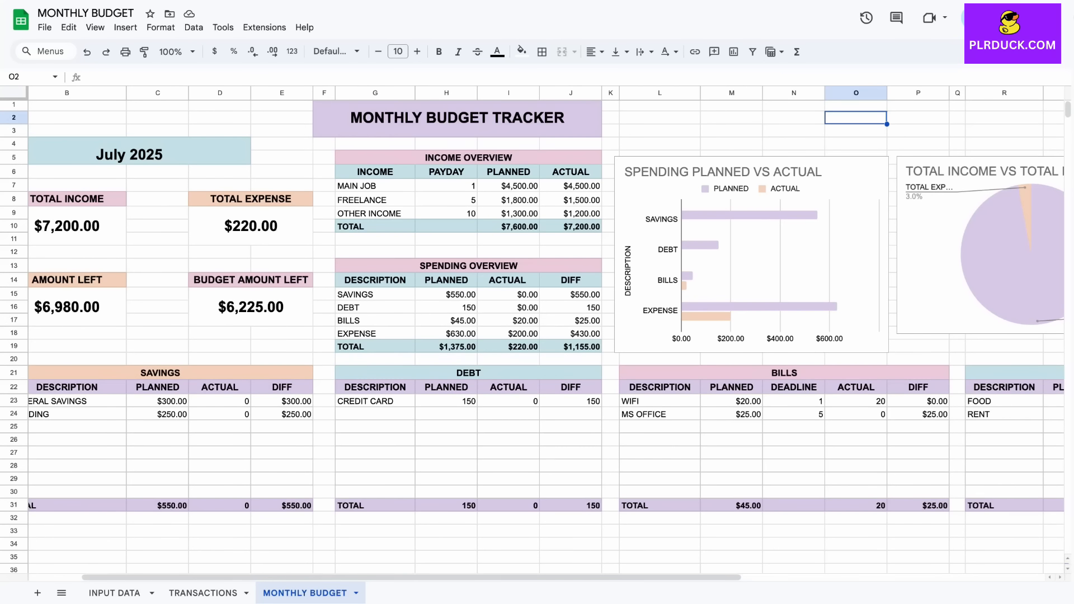
{"action": "scroll", "coordinate": [532, 333], "scroll_direction": "left", "scroll_amount": 1}
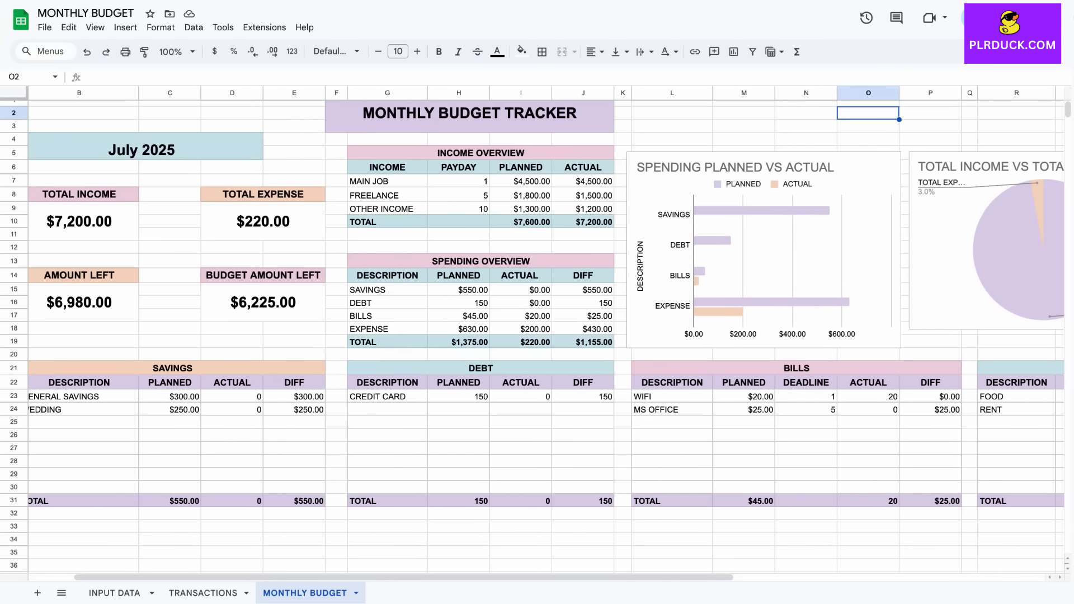
{"action": "scroll", "coordinate": [532, 333], "scroll_direction": "right", "scroll_amount": 4}
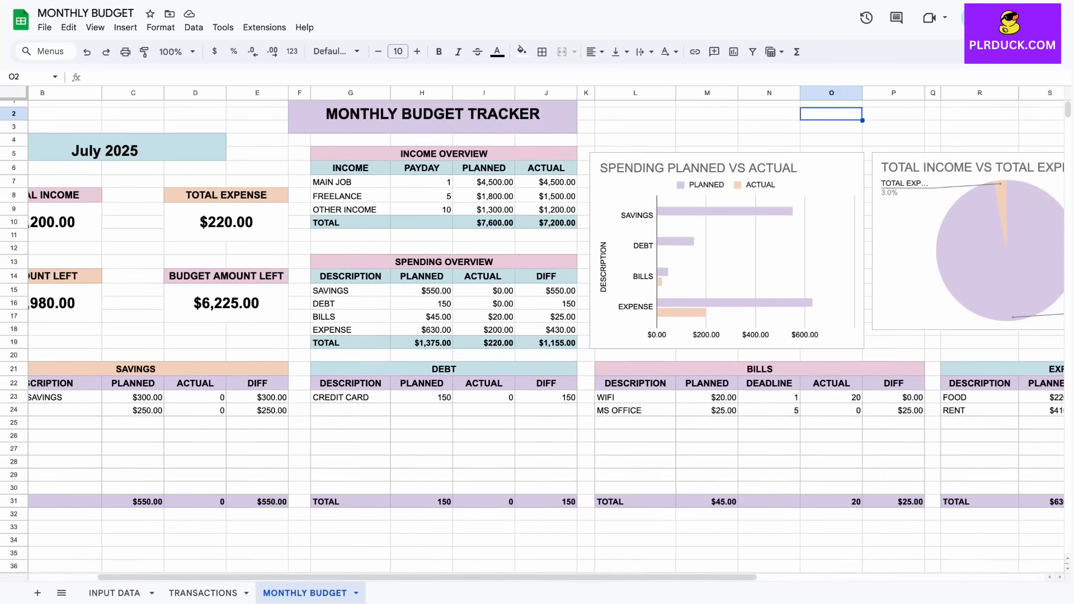
{"action": "scroll", "coordinate": [532, 333], "scroll_direction": "left", "scroll_amount": 5}
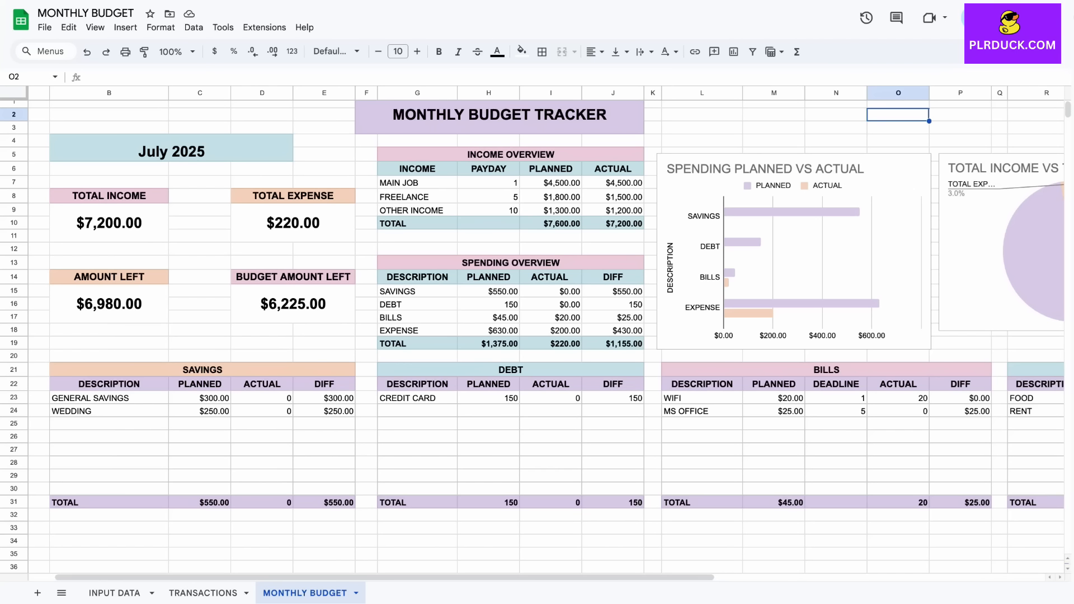
Step: Switch to the PLRDUCK.COM store and browse the spreadsheet templates and bundles in its Personal Finance collection
{"action": "scroll", "coordinate": [532, 333], "scroll_direction": "up", "scroll_amount": 1}
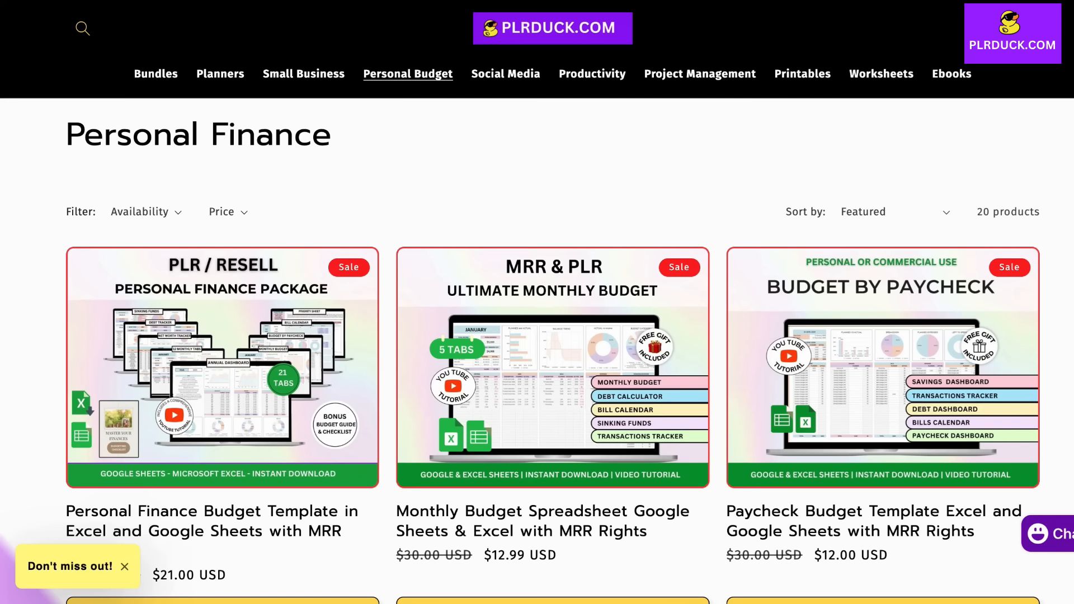
{"action": "scroll", "coordinate": [553, 351], "scroll_direction": "down", "scroll_amount": 1}
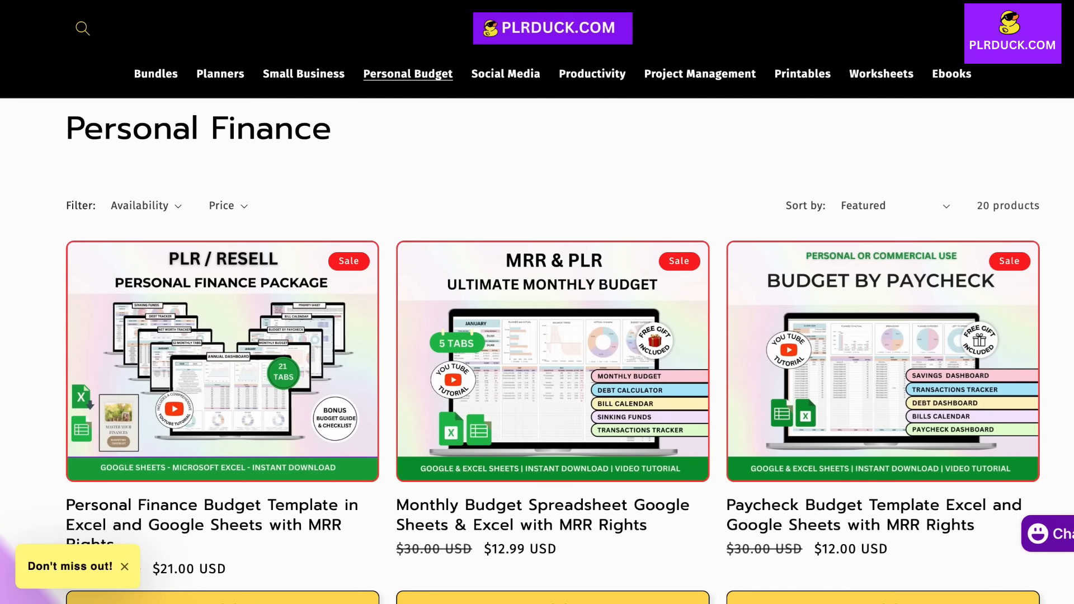
{"action": "scroll", "coordinate": [552, 352], "scroll_direction": "down", "scroll_amount": 10}
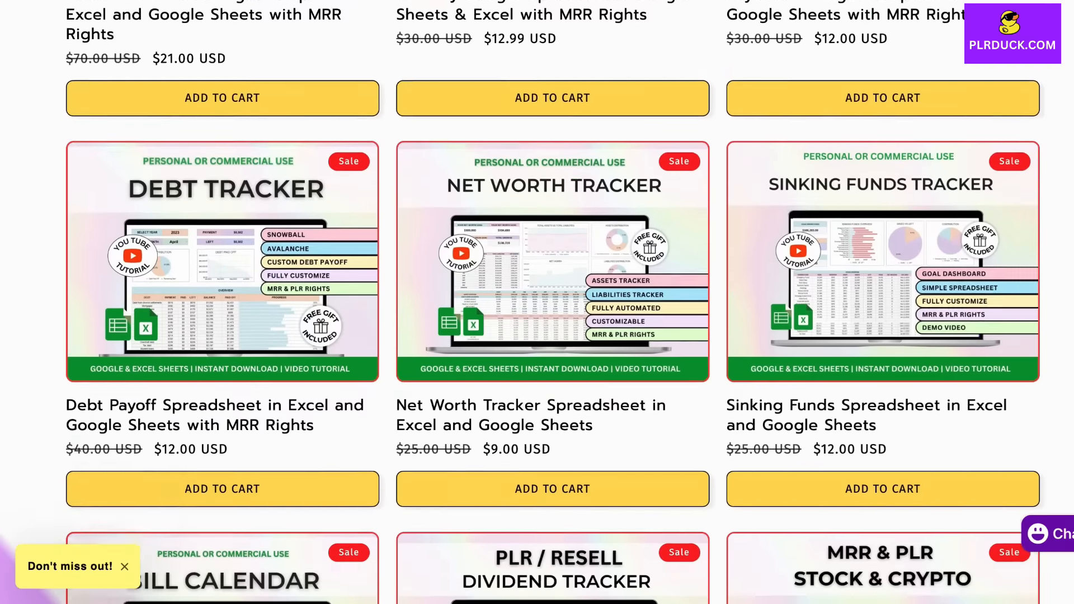
{"action": "scroll", "coordinate": [553, 351], "scroll_direction": "down", "scroll_amount": 6}
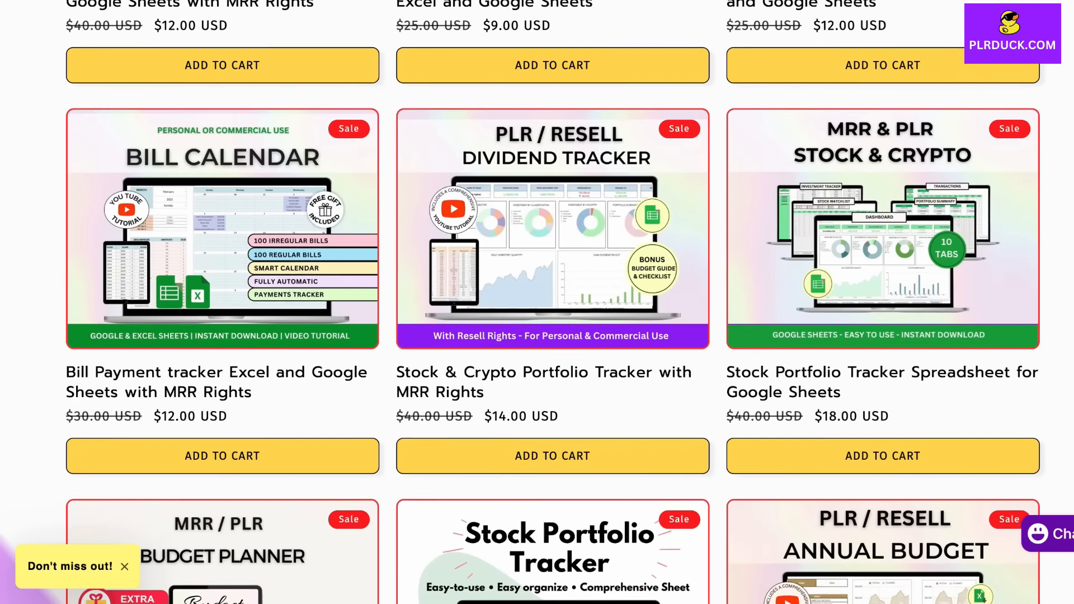
{"action": "scroll", "coordinate": [553, 351], "scroll_direction": "down", "scroll_amount": 4}
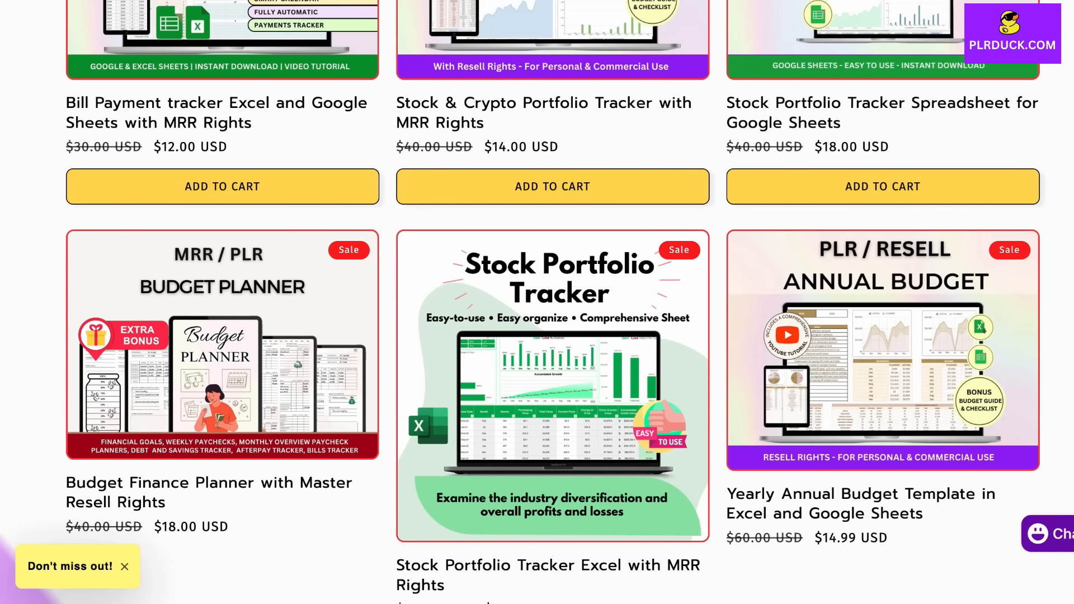
{"action": "scroll", "coordinate": [553, 302], "scroll_direction": "down", "scroll_amount": 4}
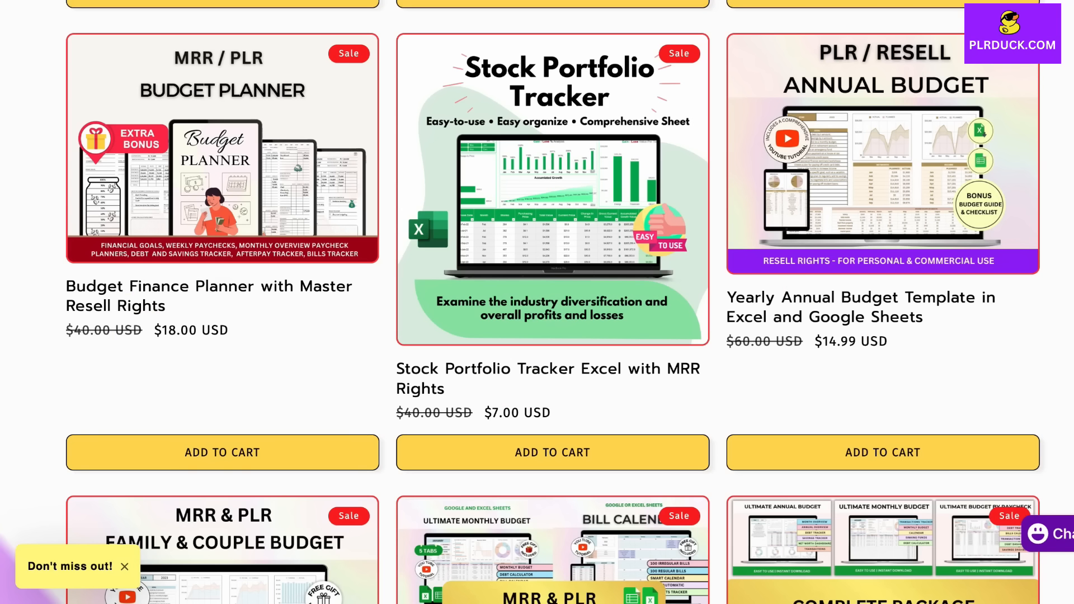
{"action": "scroll", "coordinate": [553, 303], "scroll_direction": "down", "scroll_amount": 10}
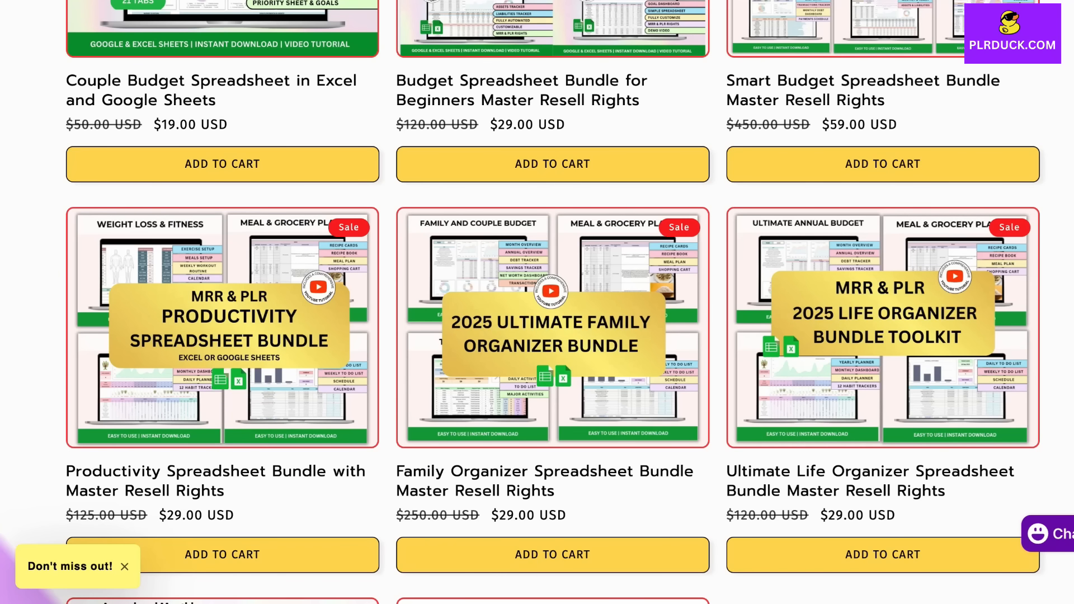